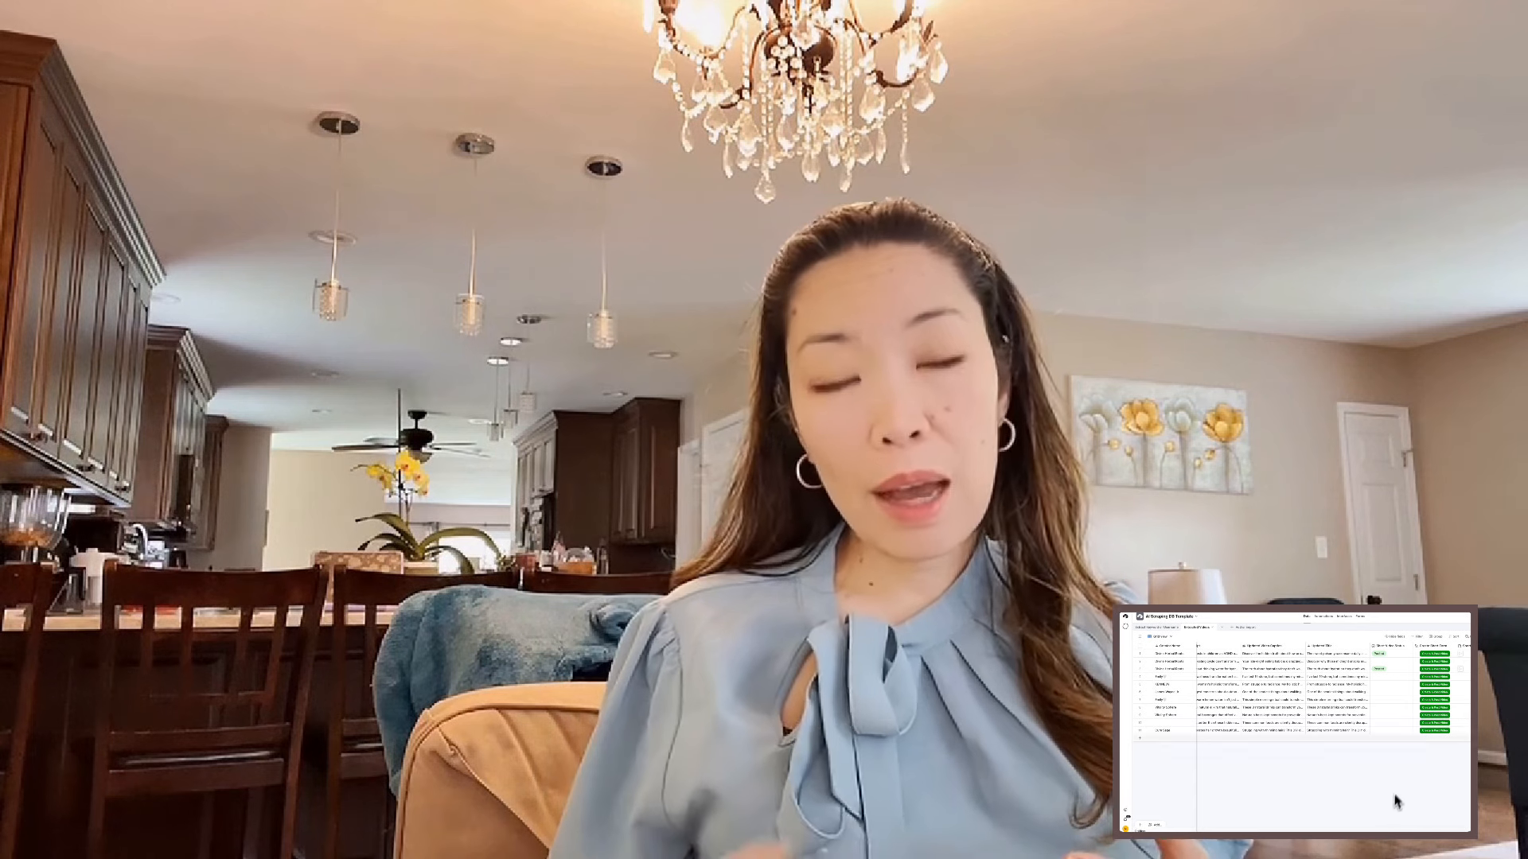
Trigger Create & Post Video for the herbal elixir row in the extracted videos table.
scroll(1383, 699, "left", 10)
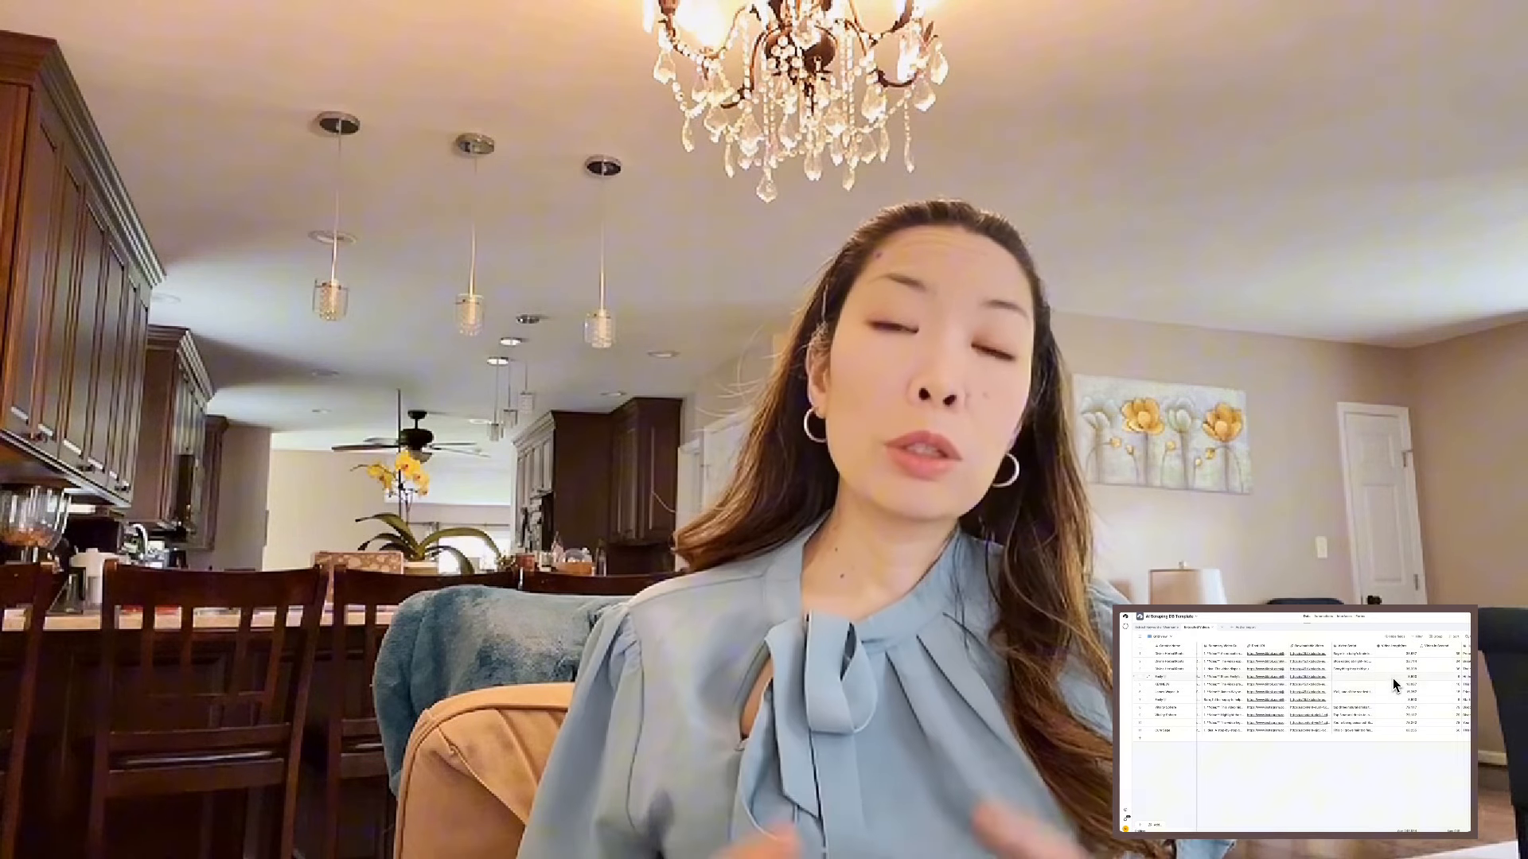
scroll(1387, 717, "right", 10)
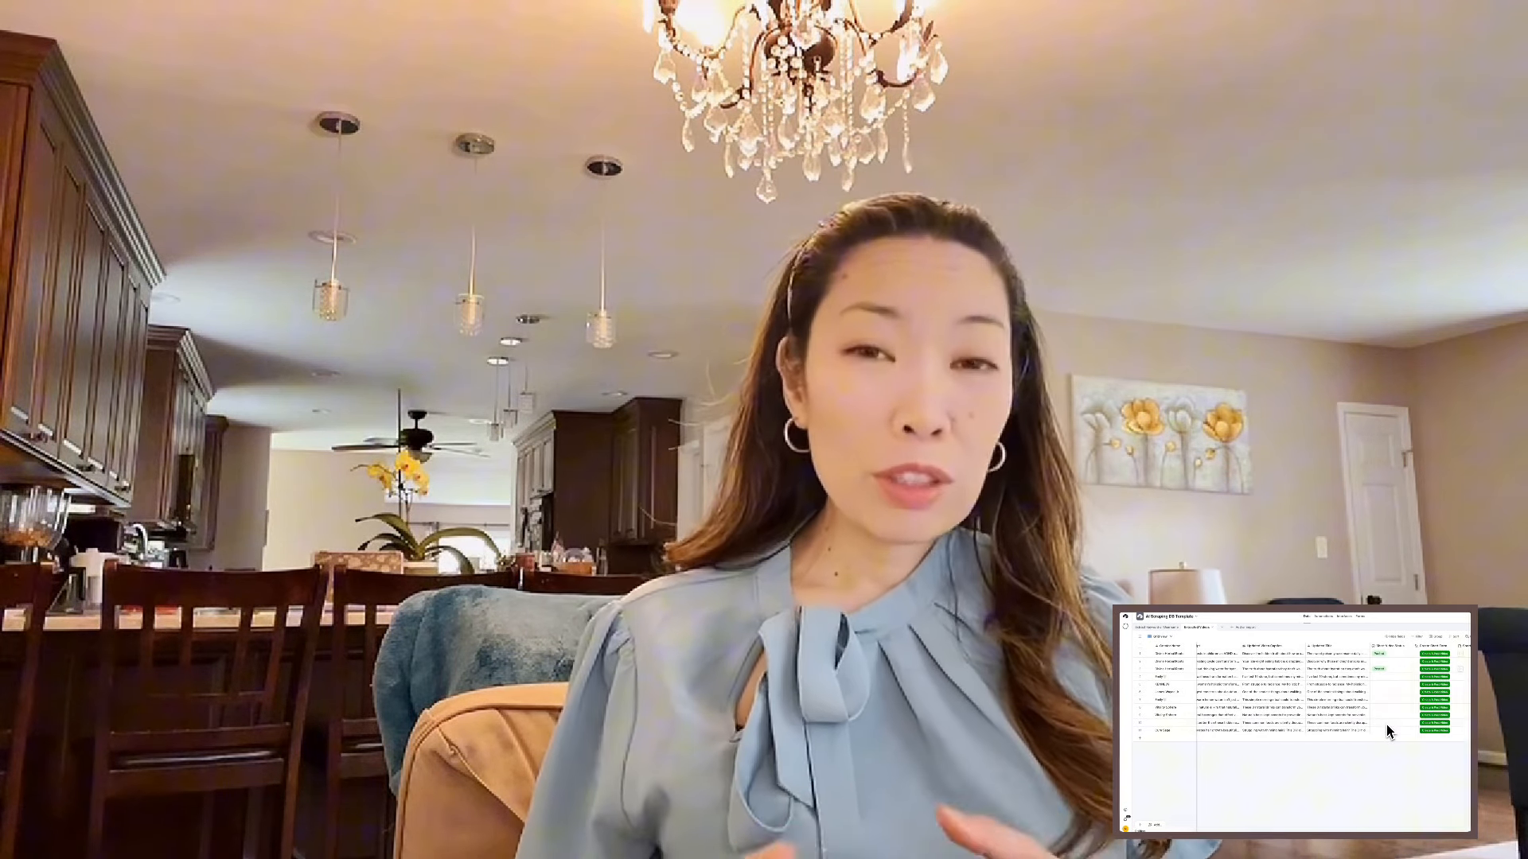
left_click(1432, 725)
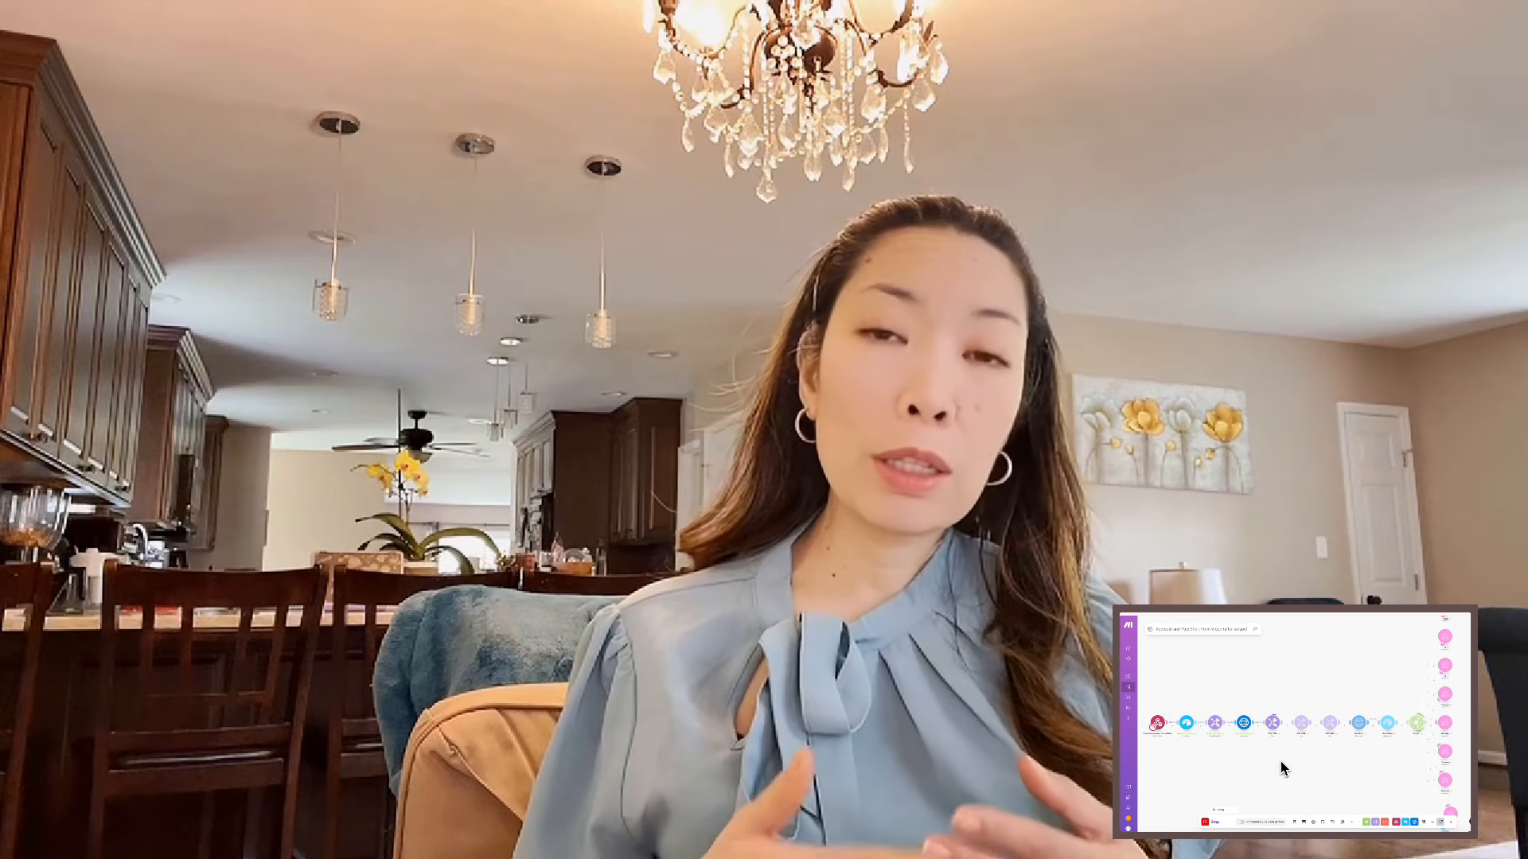
Run the Recreate and Post Short Form Video scenario once and follow its progress through the modules.
scroll(1245, 752, "up", 3)
left_click_drag(1209, 746, 1306, 751)
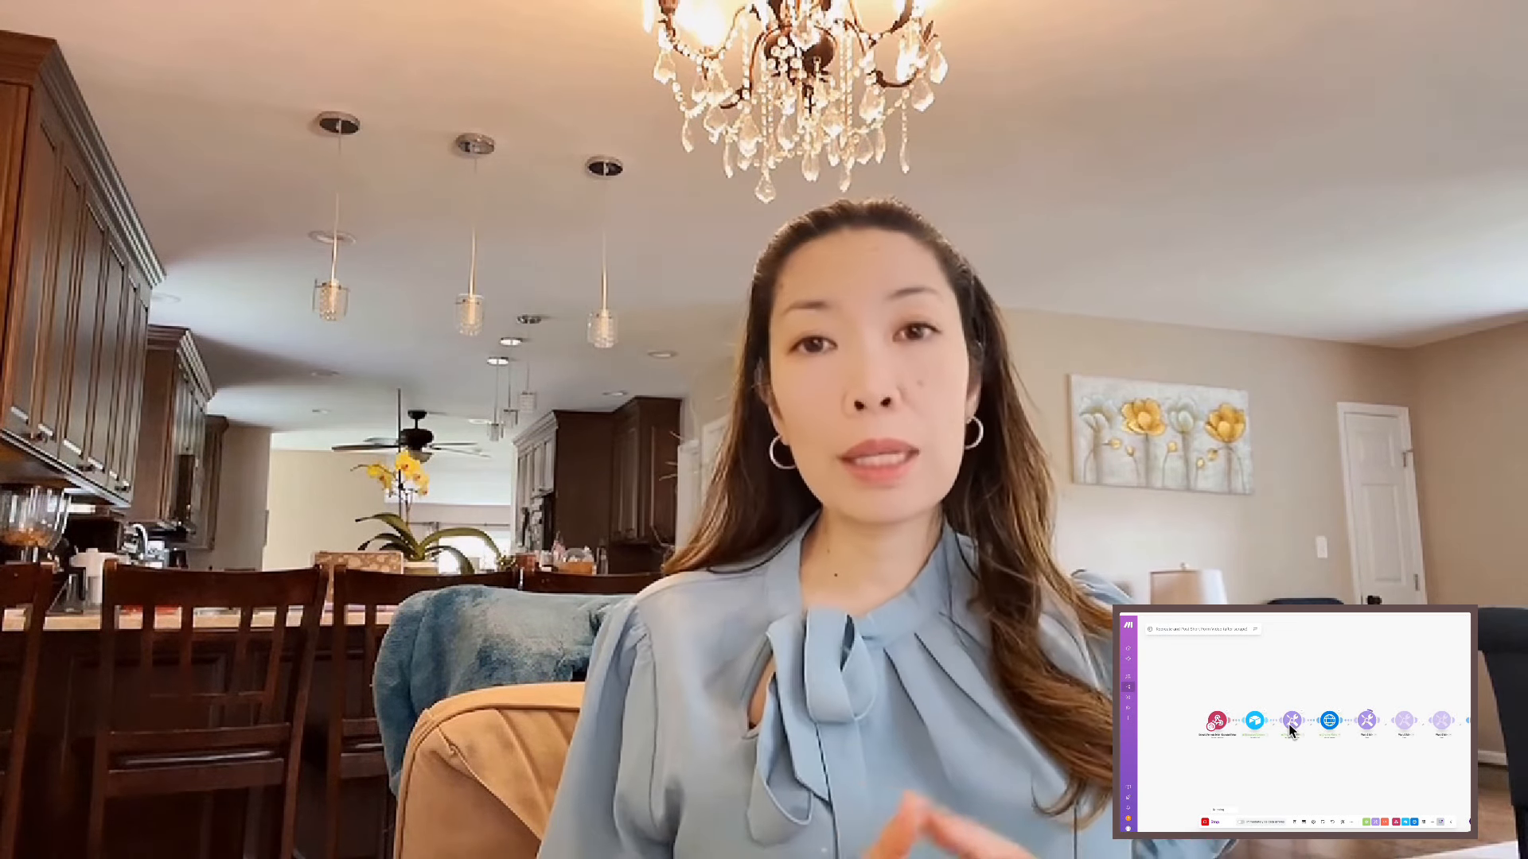
left_click_drag(1370, 752, 1301, 749)
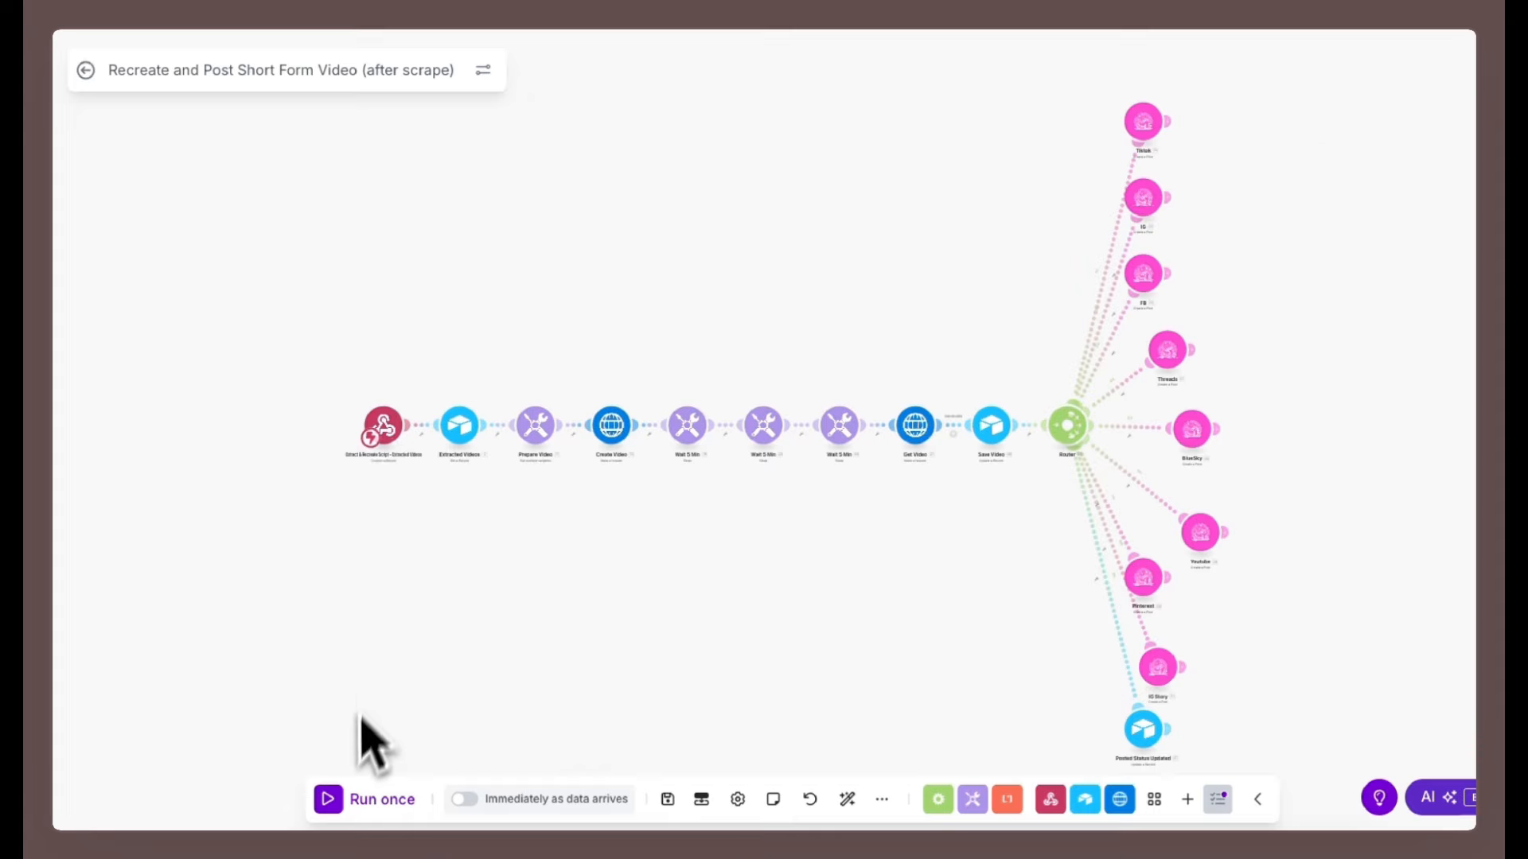
left_click(333, 803)
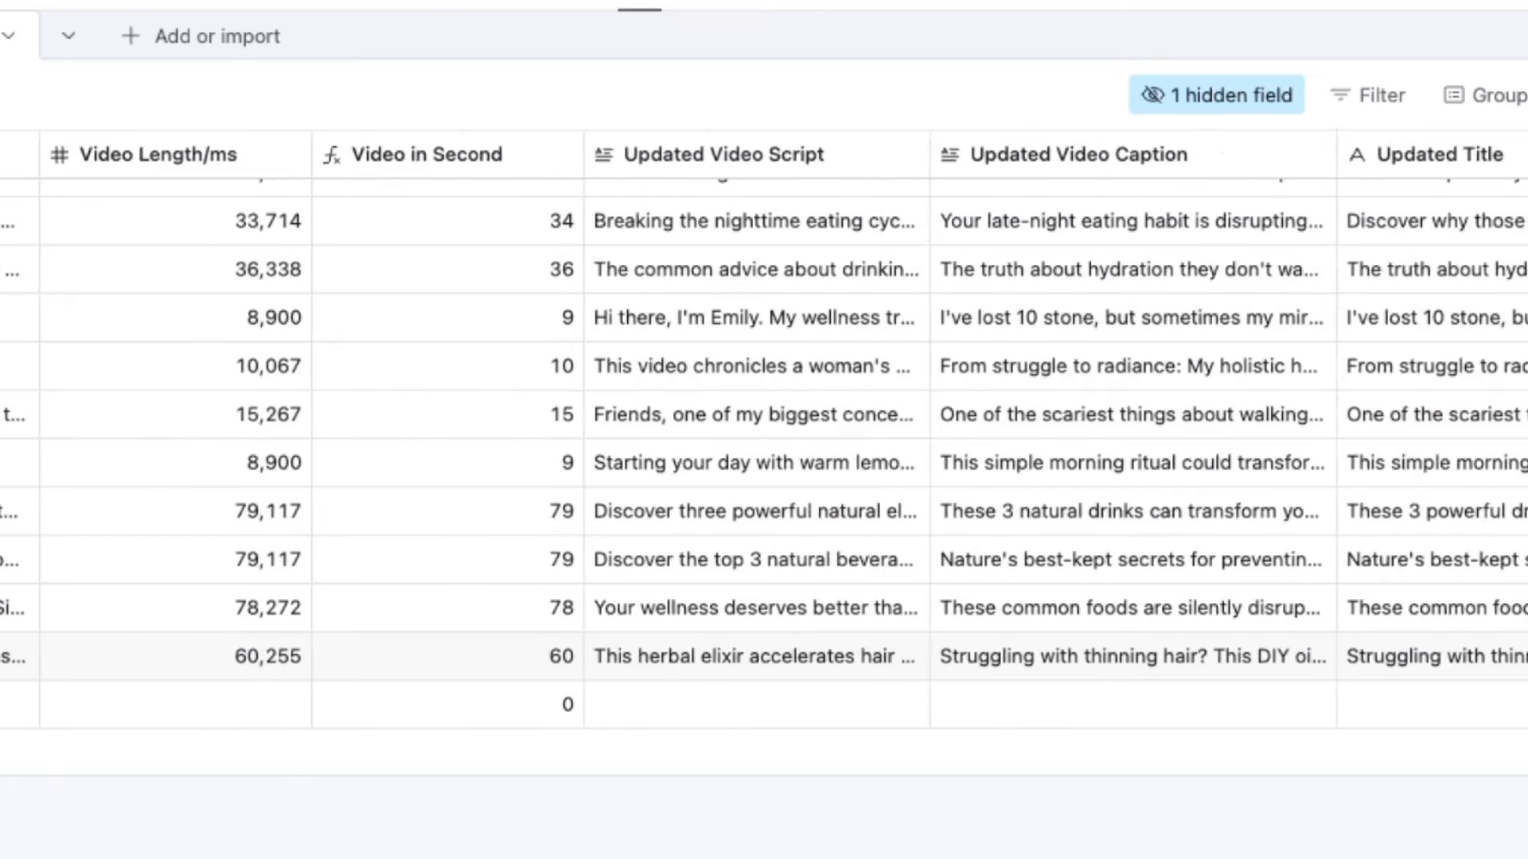
scroll(764, 454, "right", 7)
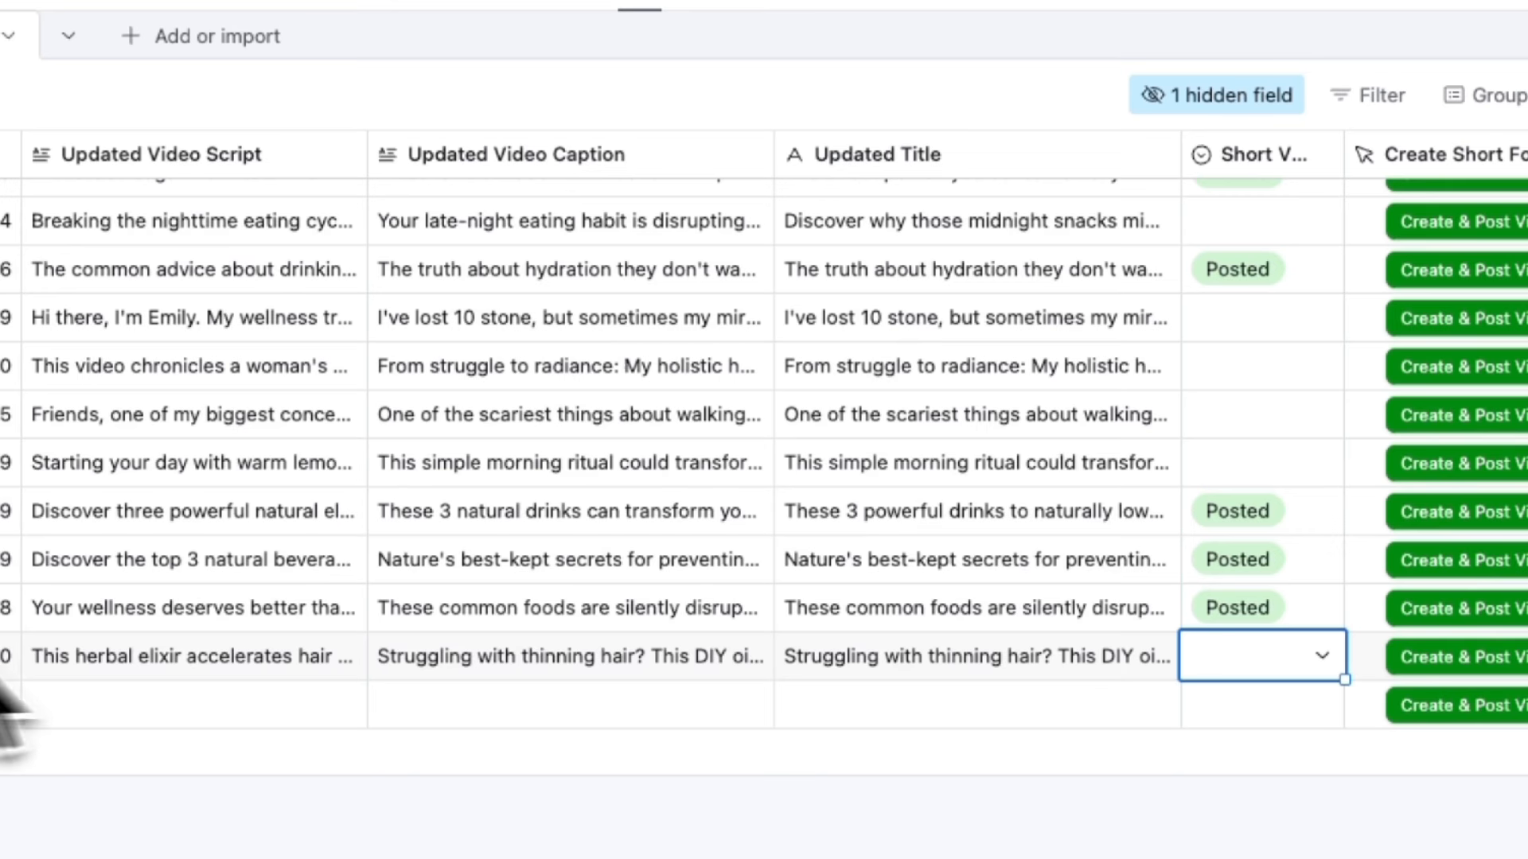
left_click(1067, 529)
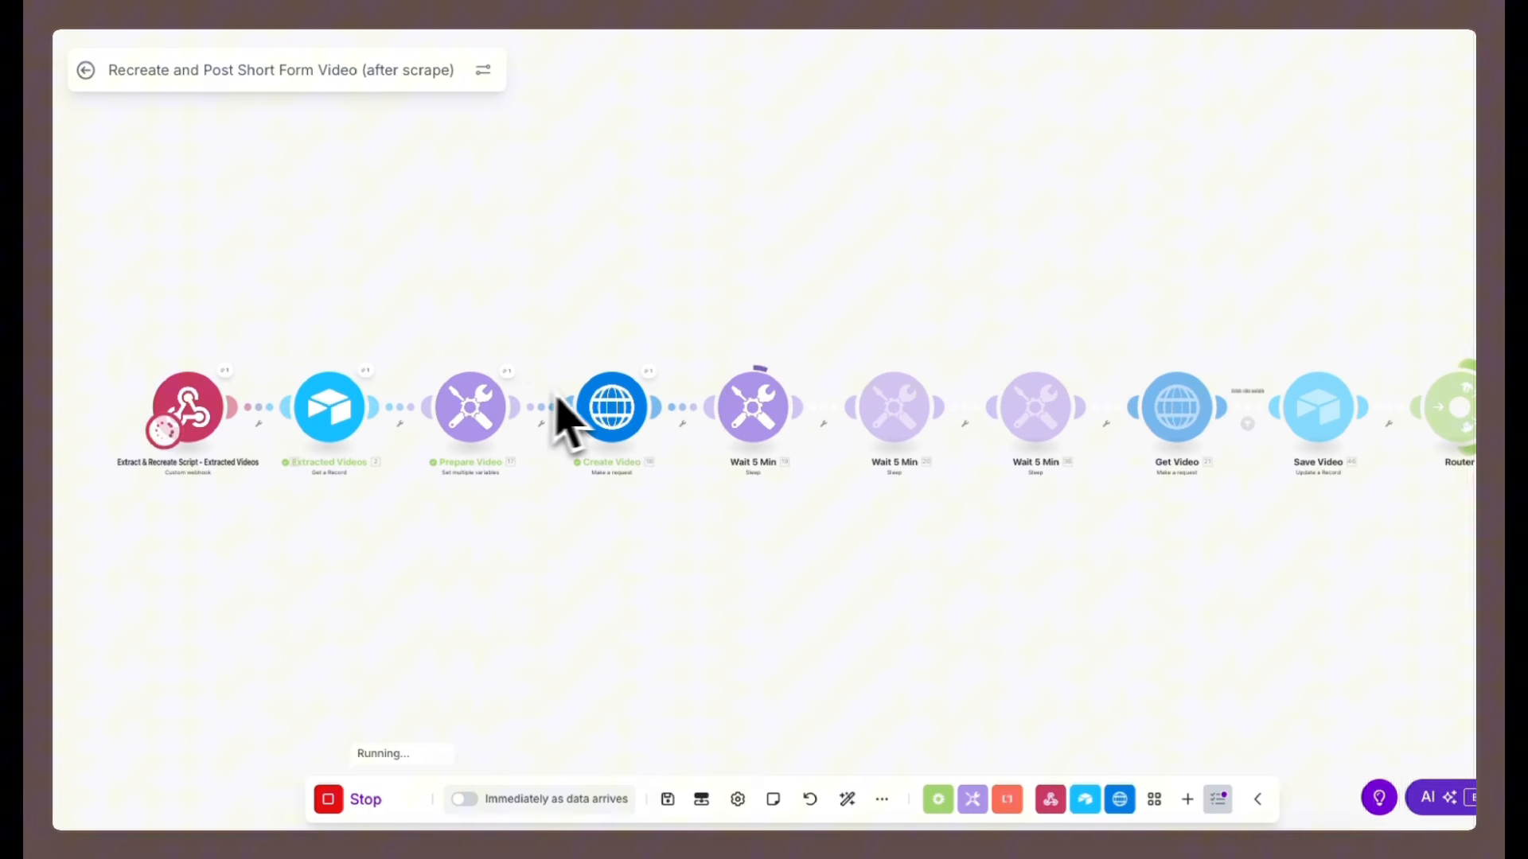
left_click_drag(1034, 533, 773, 527)
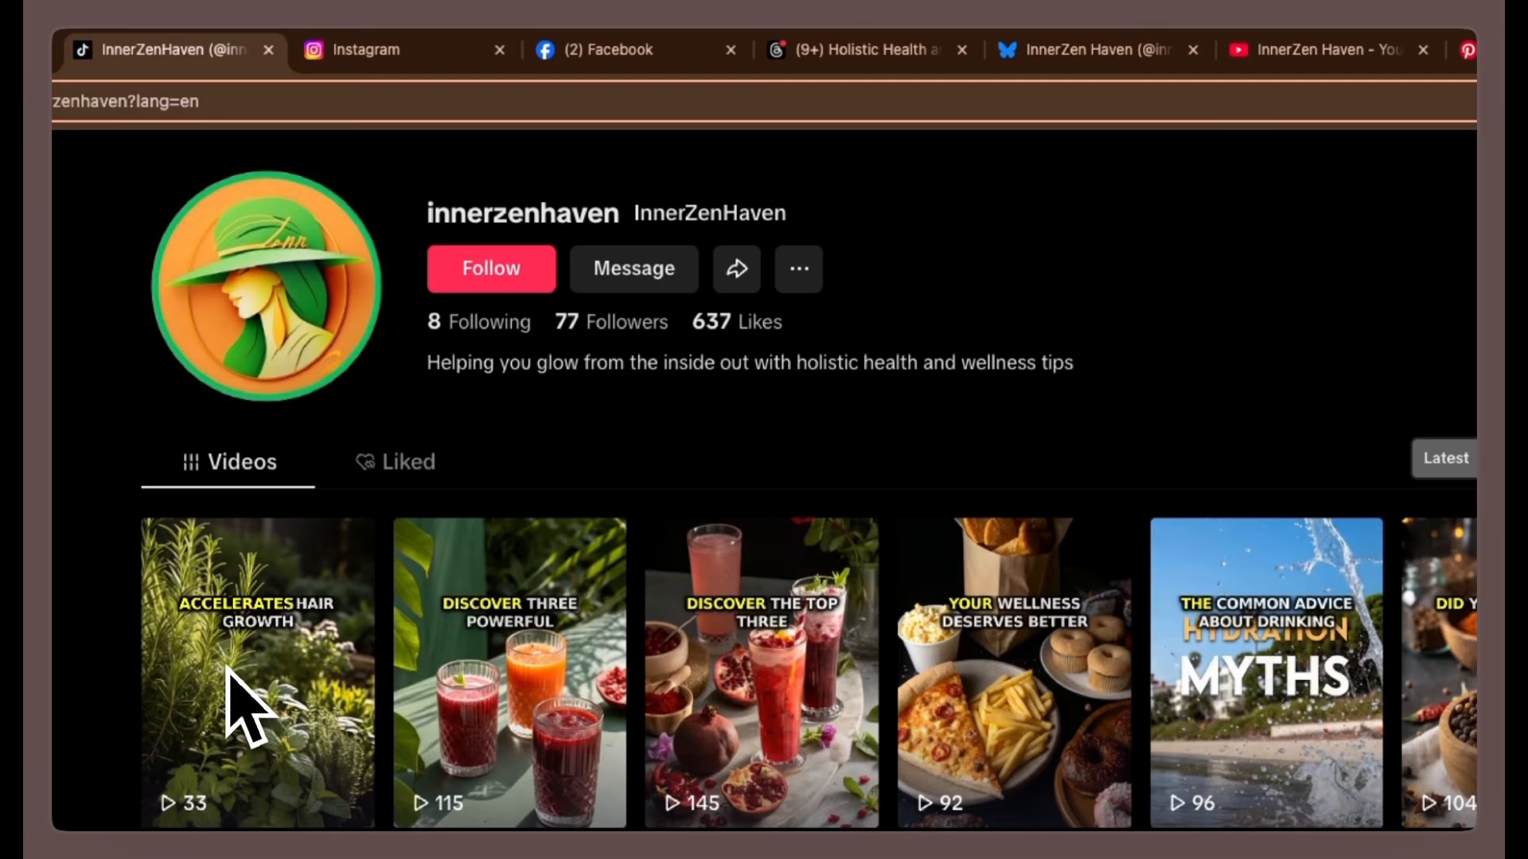
Check the newly posted herbal elixir video on the TikTok and Instagram profiles.
left_click(229, 706)
key("Escape")
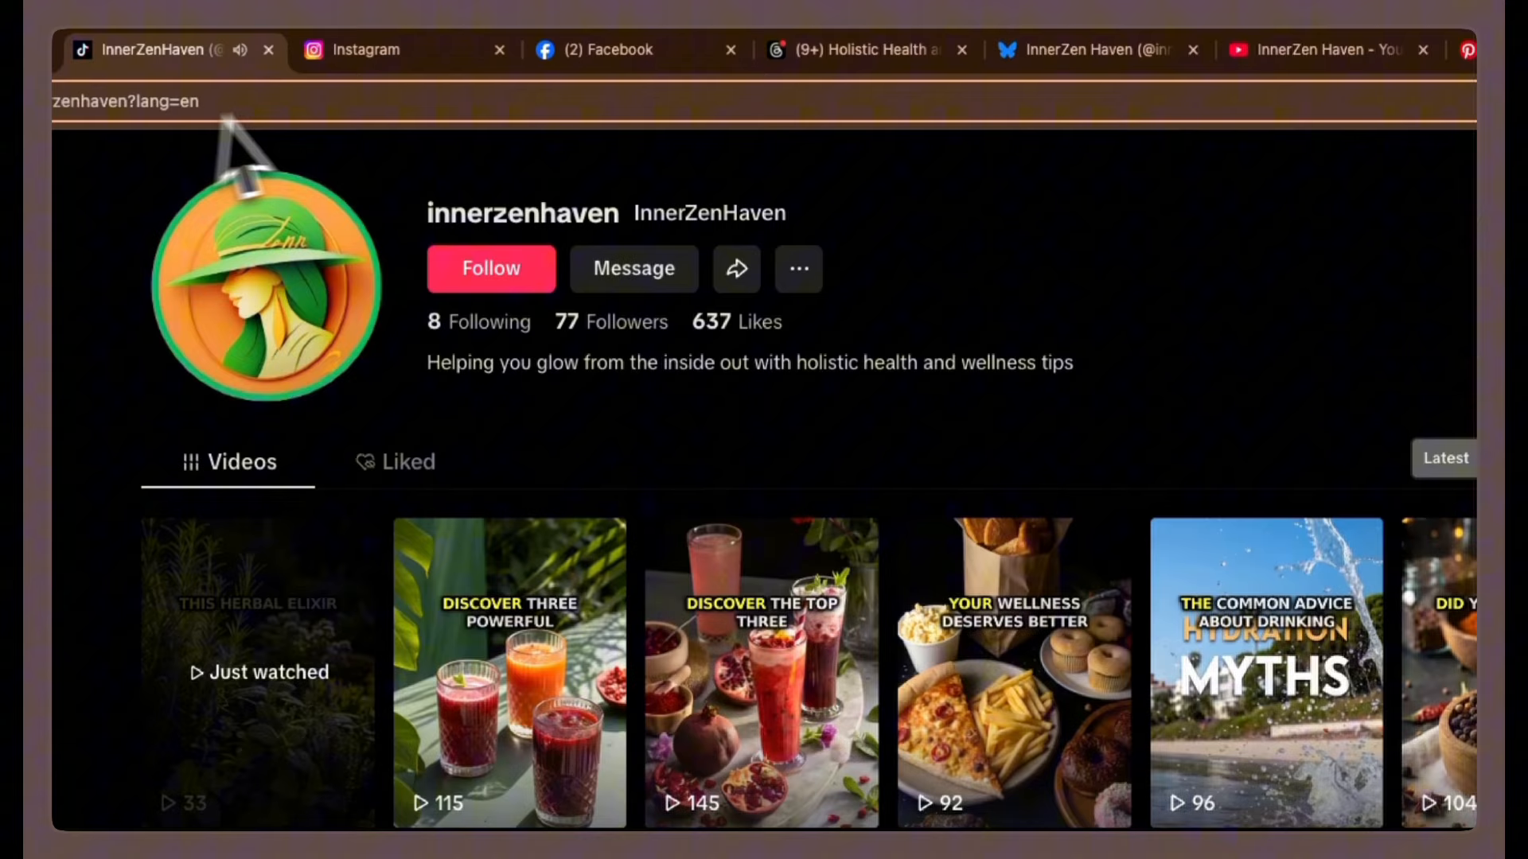
left_click(366, 49)
scroll(720, 569, "down", 3)
scroll(720, 549, "down", 5)
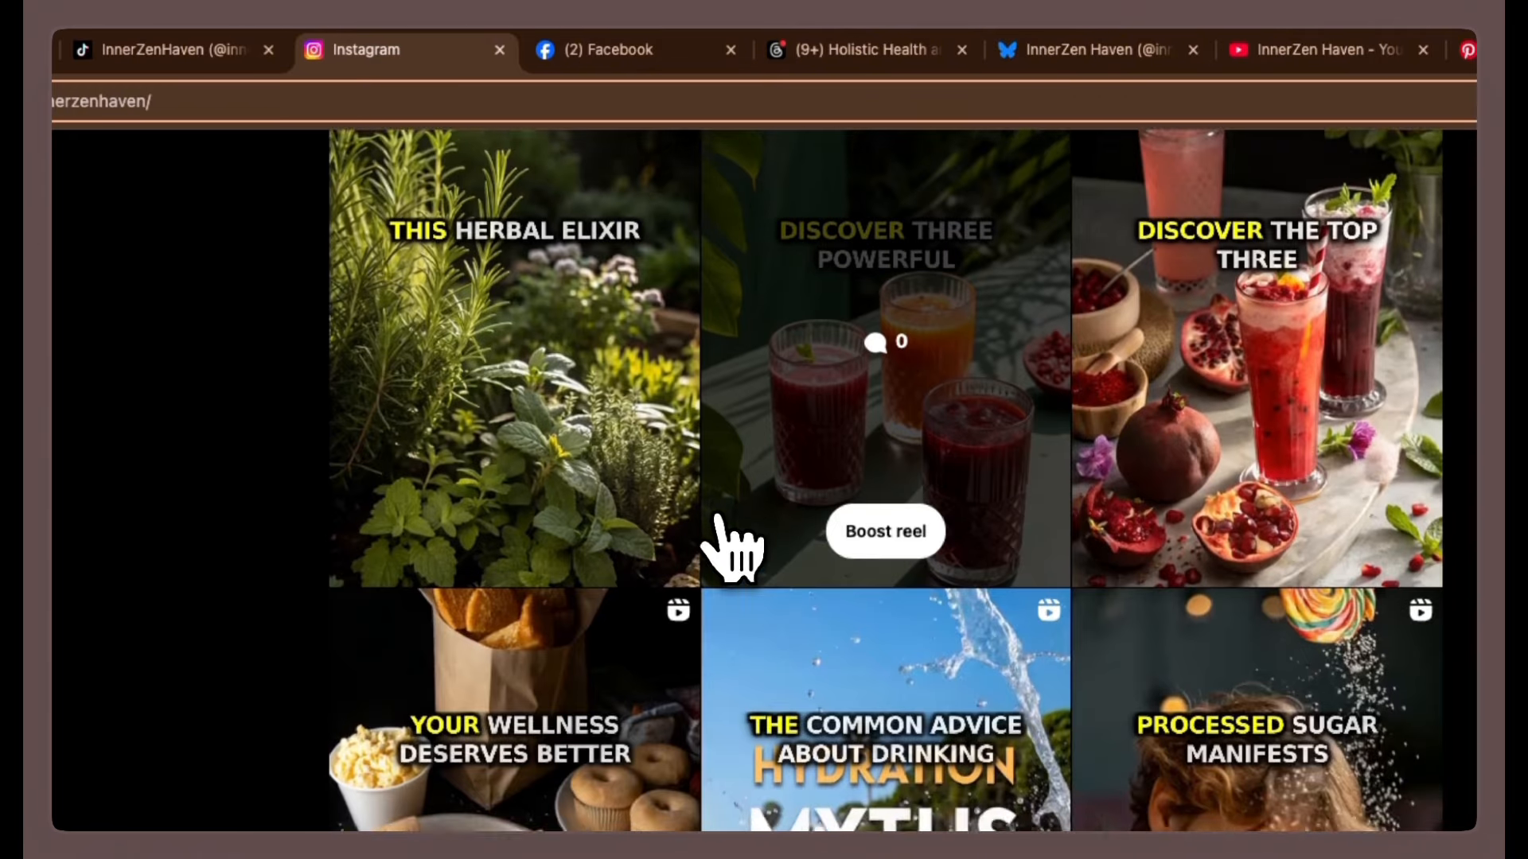
scroll(720, 549, "up", 1)
left_click(486, 493)
Check the new hair growth post on the Facebook, Threads and Bluesky profiles.
left_click(609, 49)
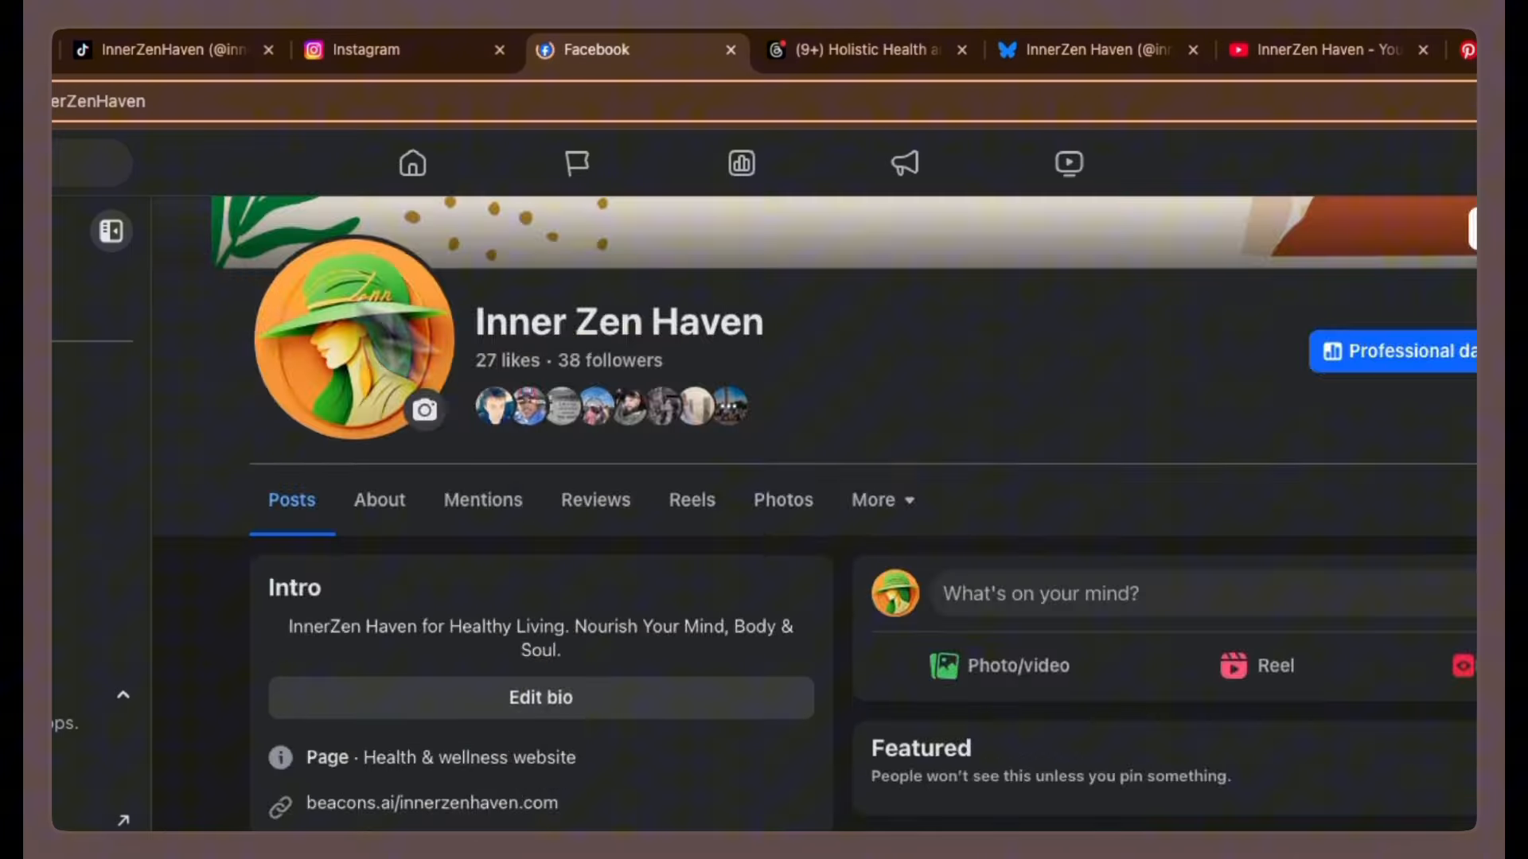
scroll(1041, 546, "down", 10)
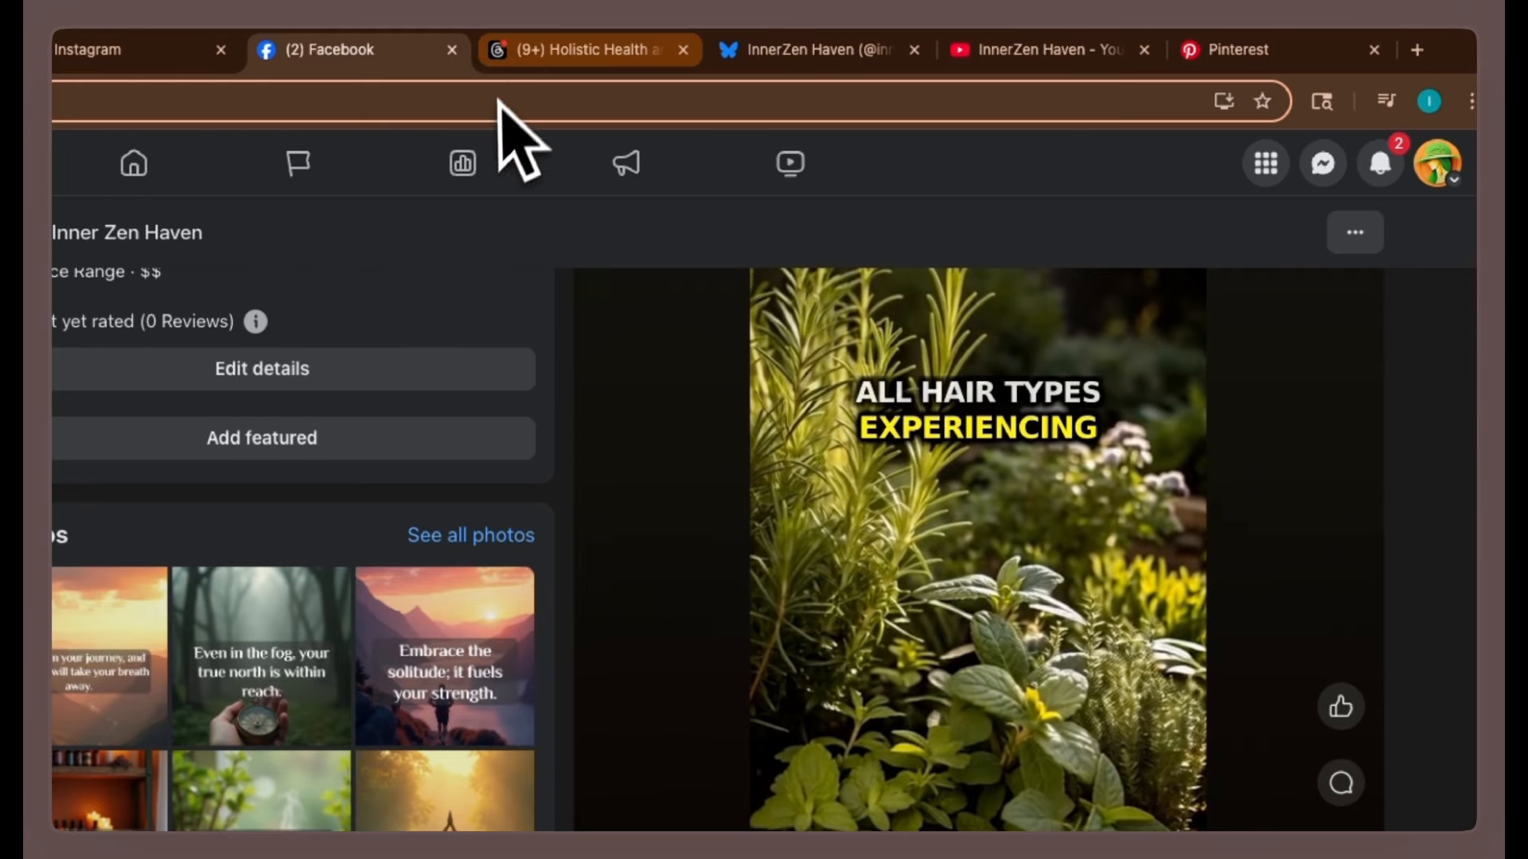
left_click(588, 49)
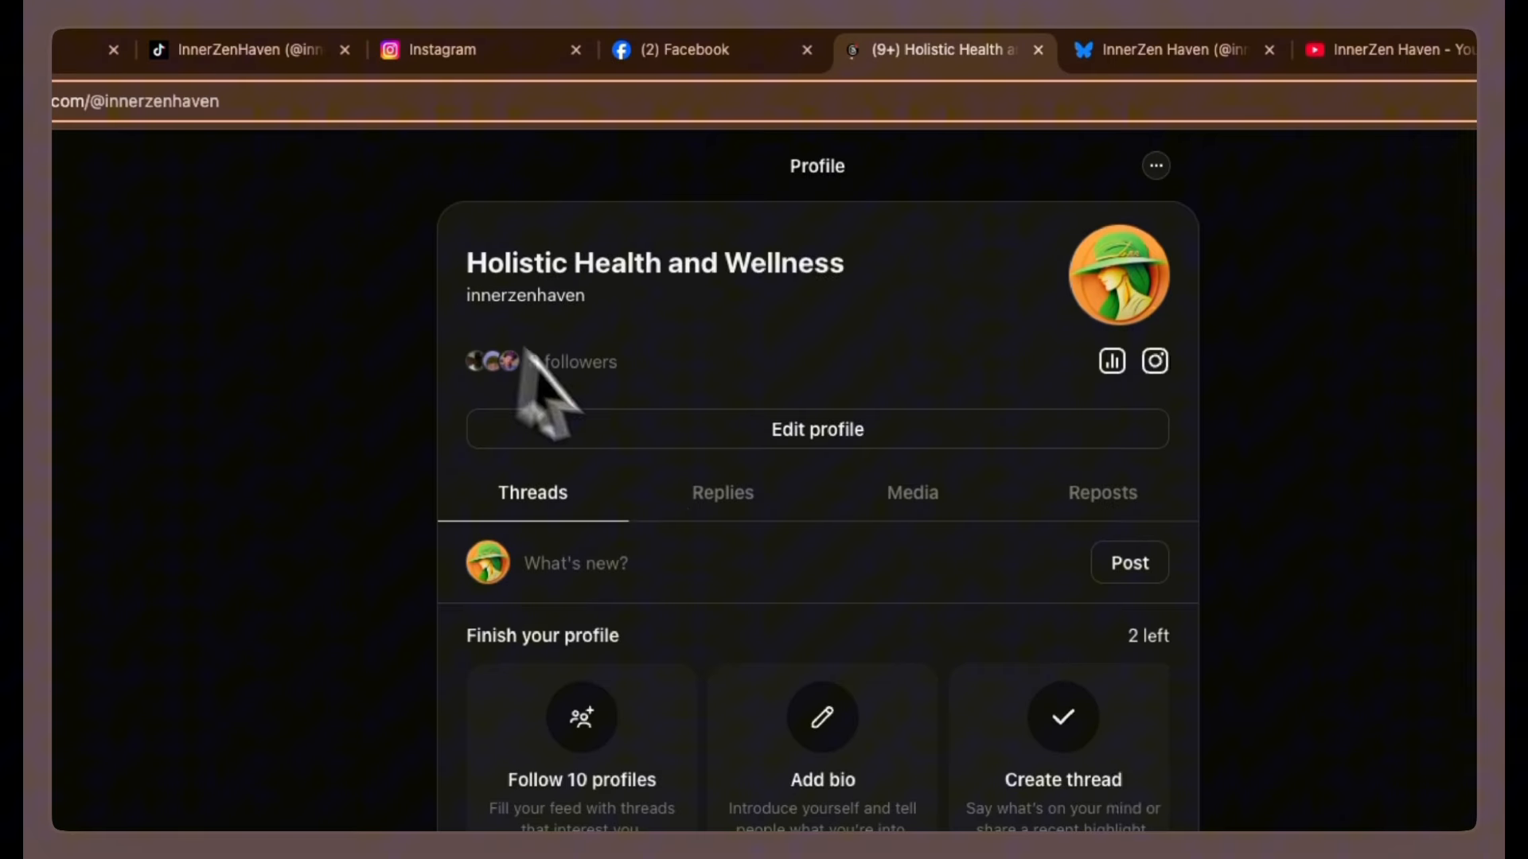
scroll(458, 665, "down", 8)
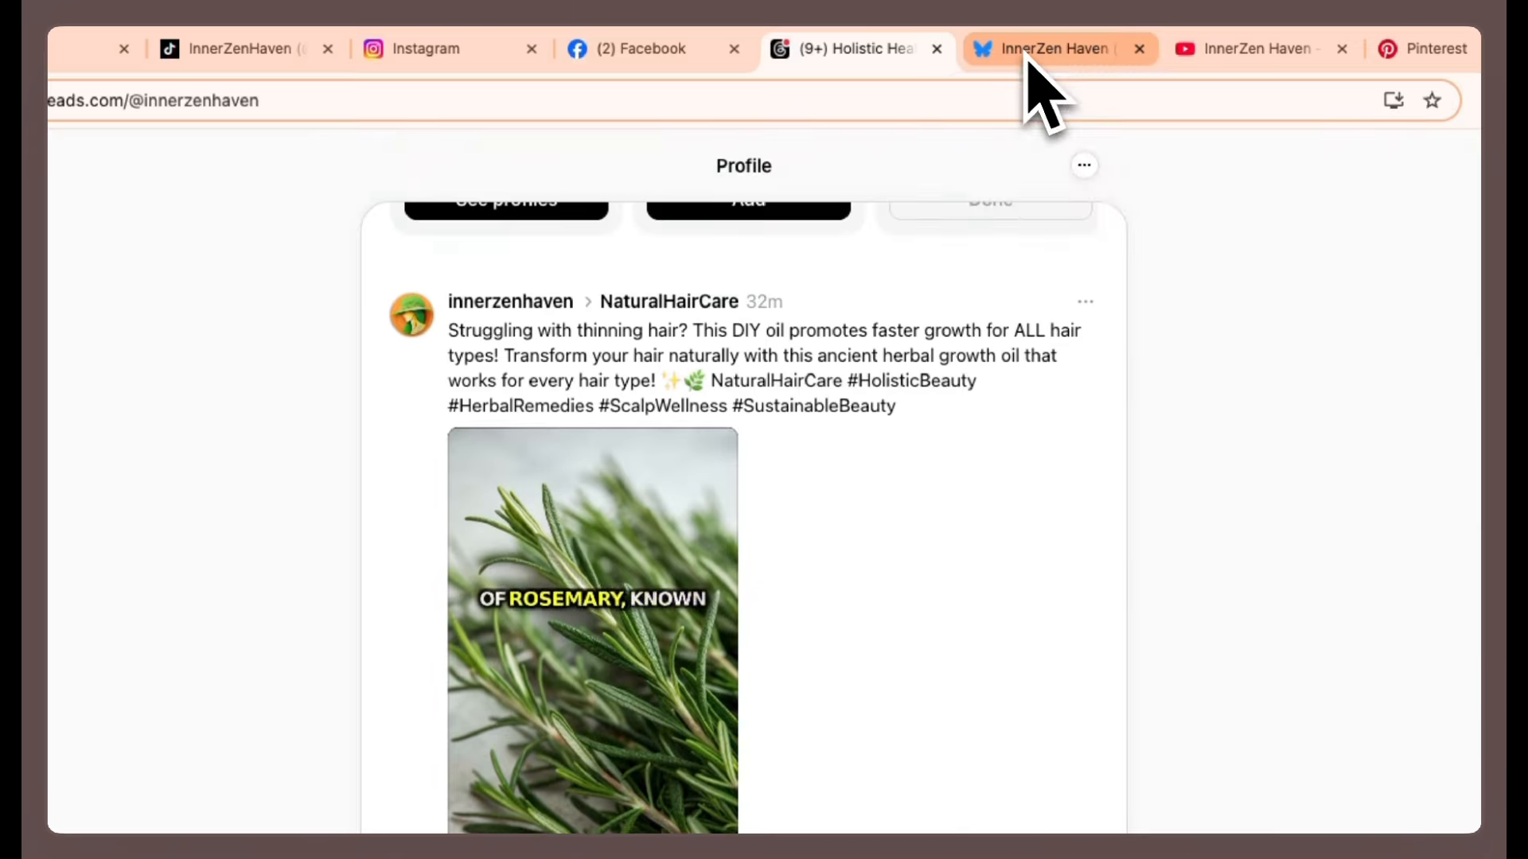
left_click(1134, 50)
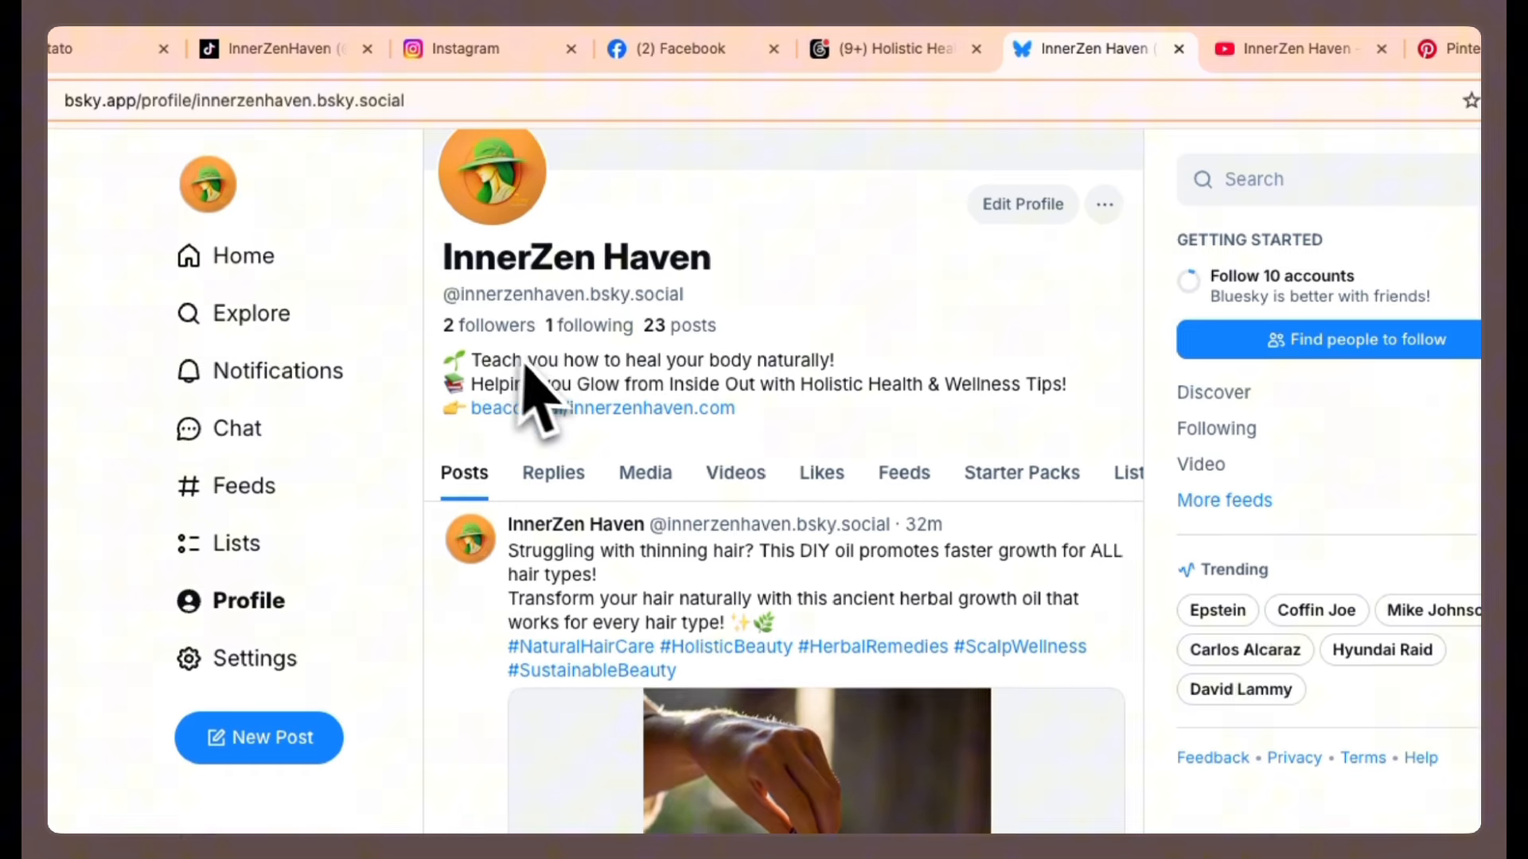
scroll(557, 398, "down", 6)
scroll(756, 493, "up", 2)
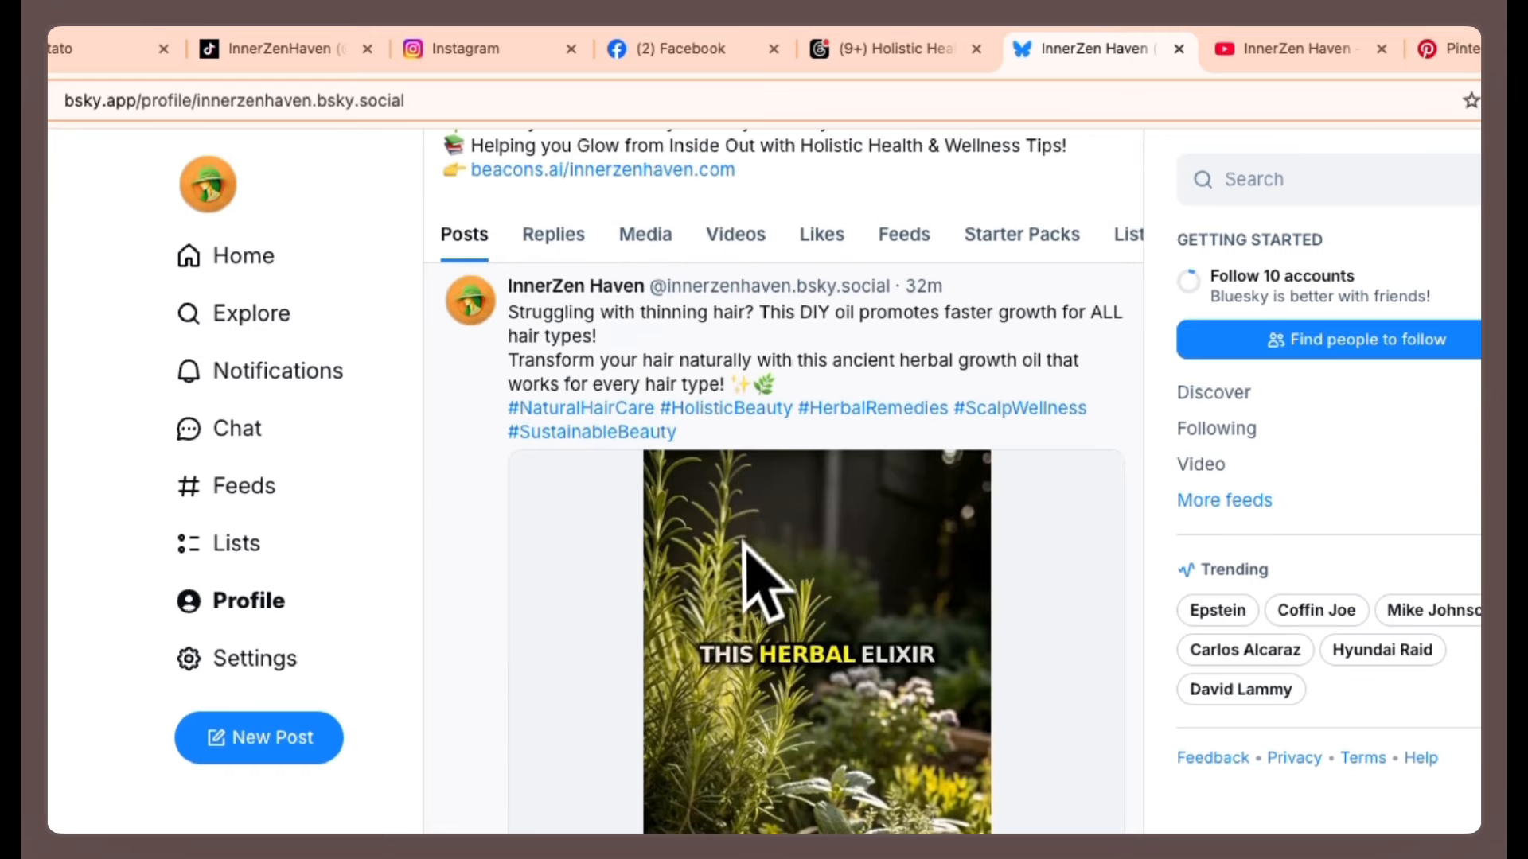
Check the new video on the YouTube Shorts and Pinterest profiles, then return to Instagram.
left_click(1297, 49)
scroll(716, 461, "down", 2)
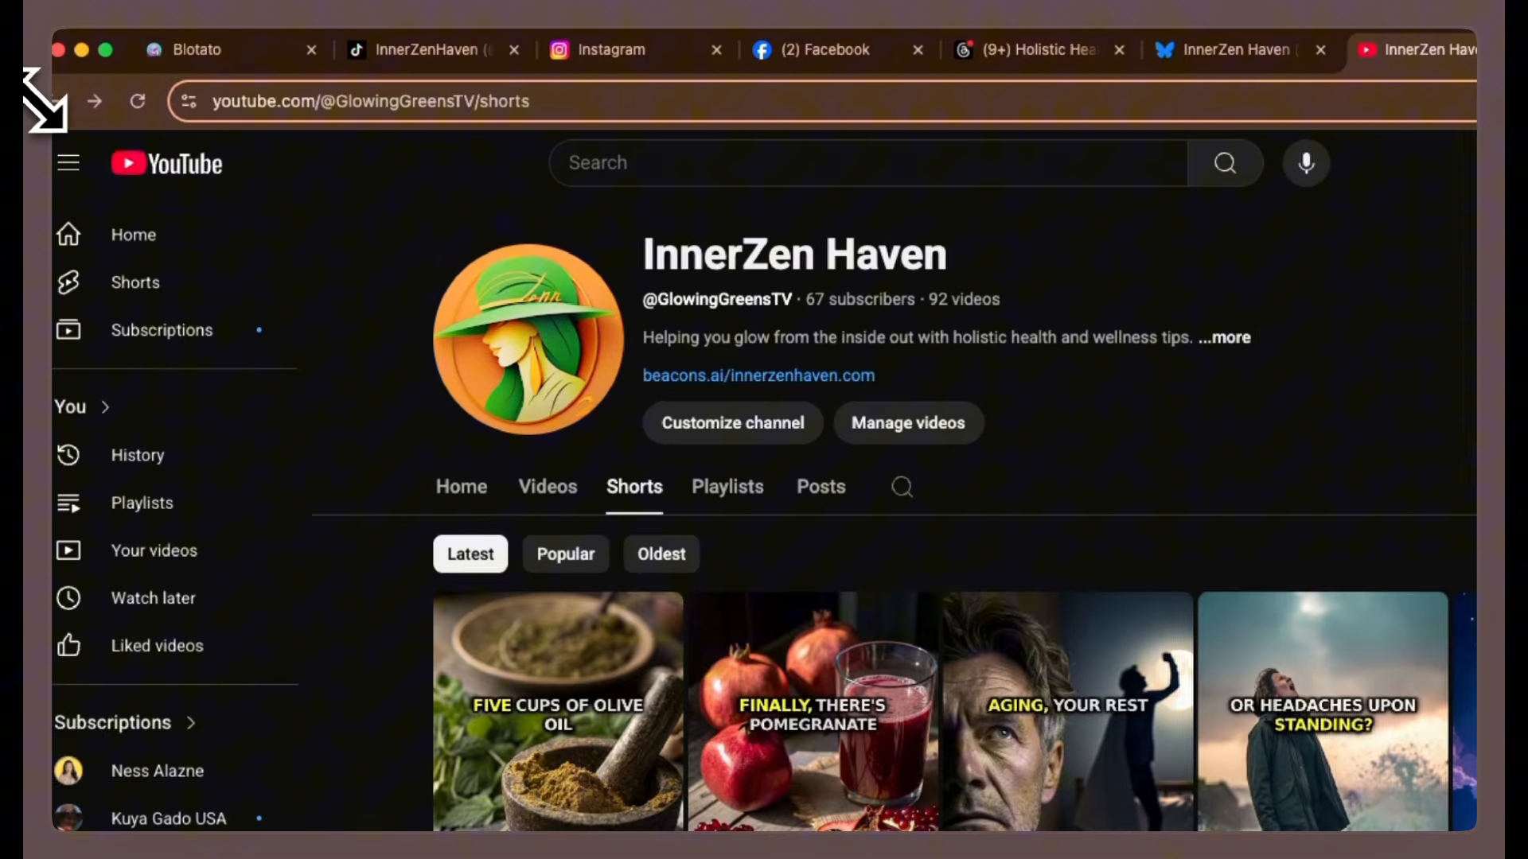
scroll(716, 478, "down", 3)
left_click(1012, 60)
scroll(430, 469, "down", 5)
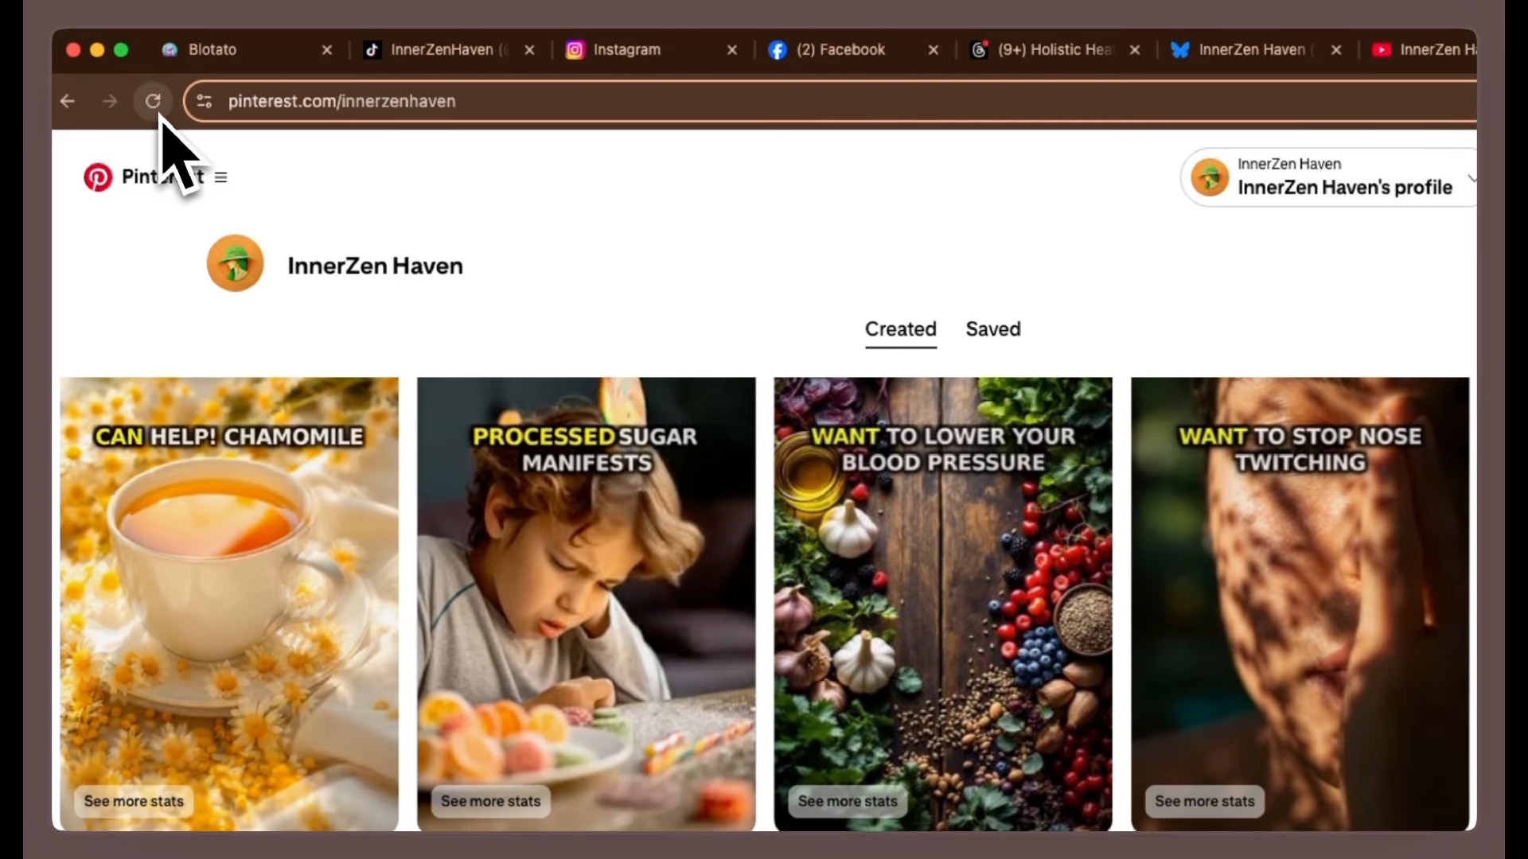
left_click(157, 110)
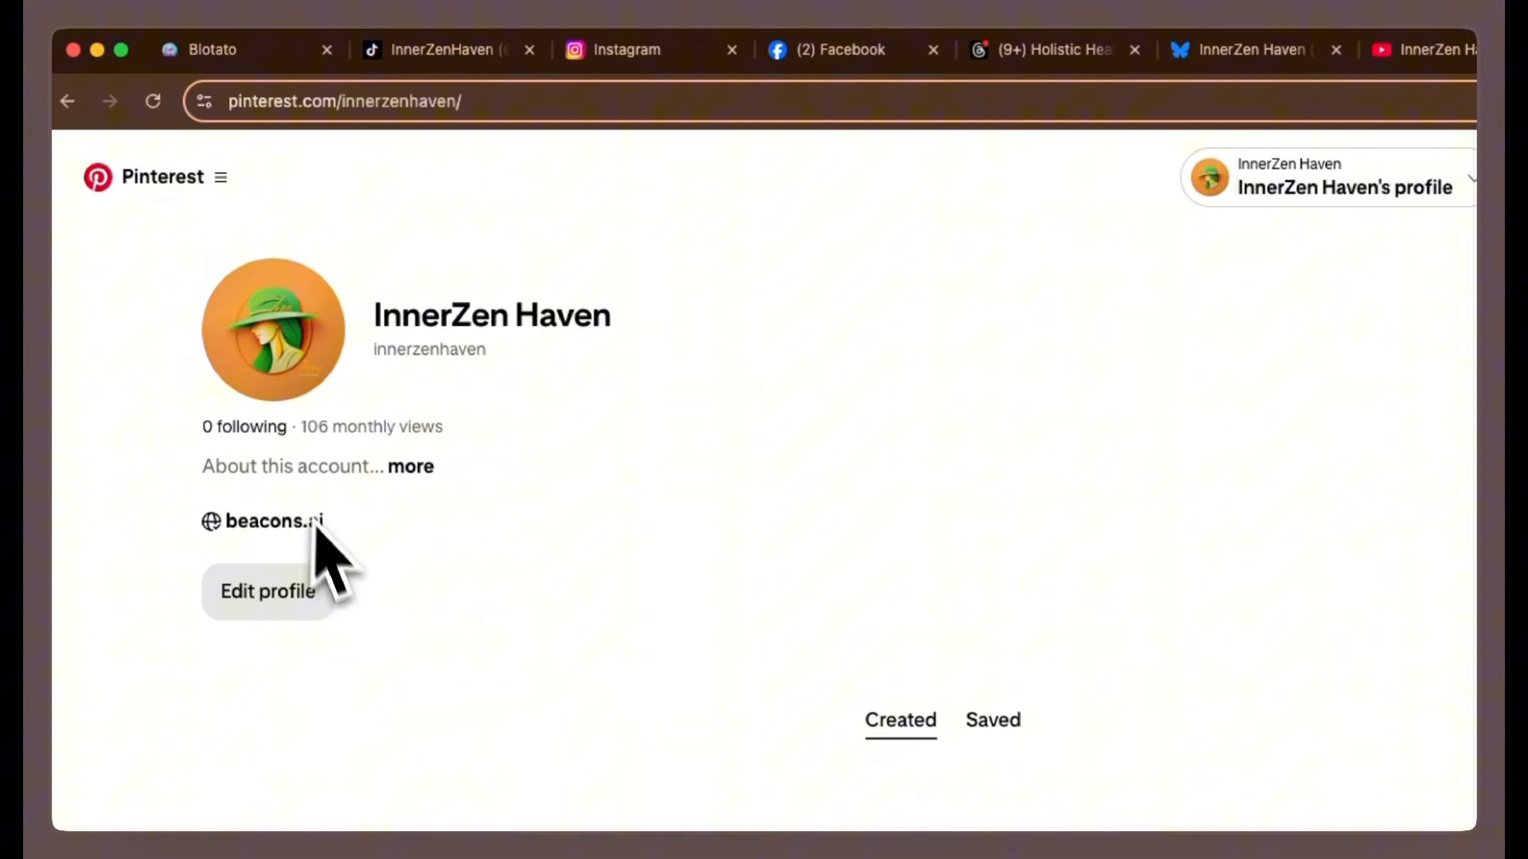
scroll(334, 573, "down", 5)
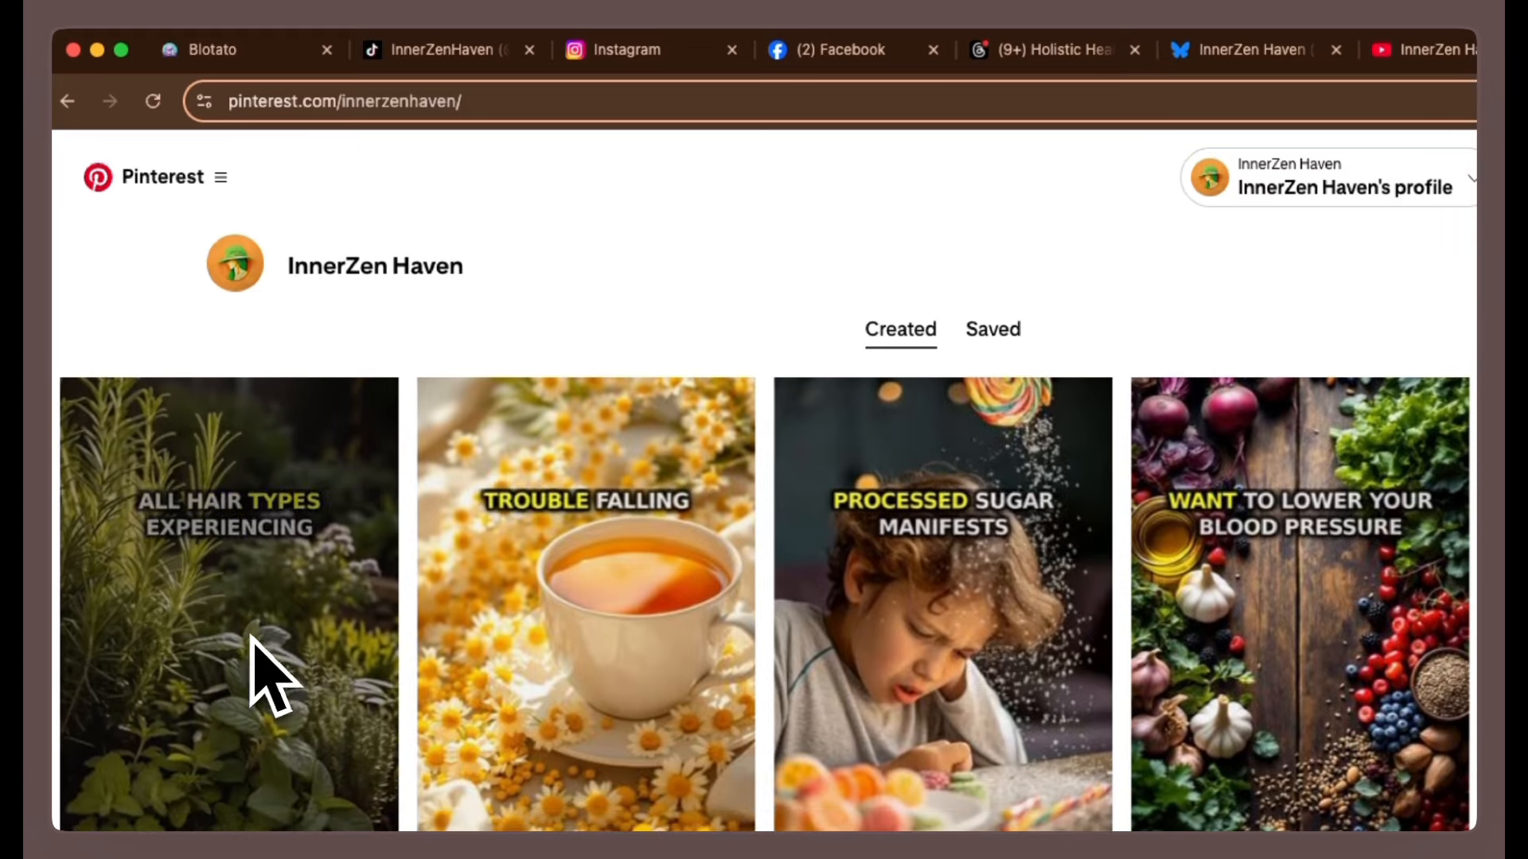
left_click(627, 50)
scroll(619, 510, "up", 5)
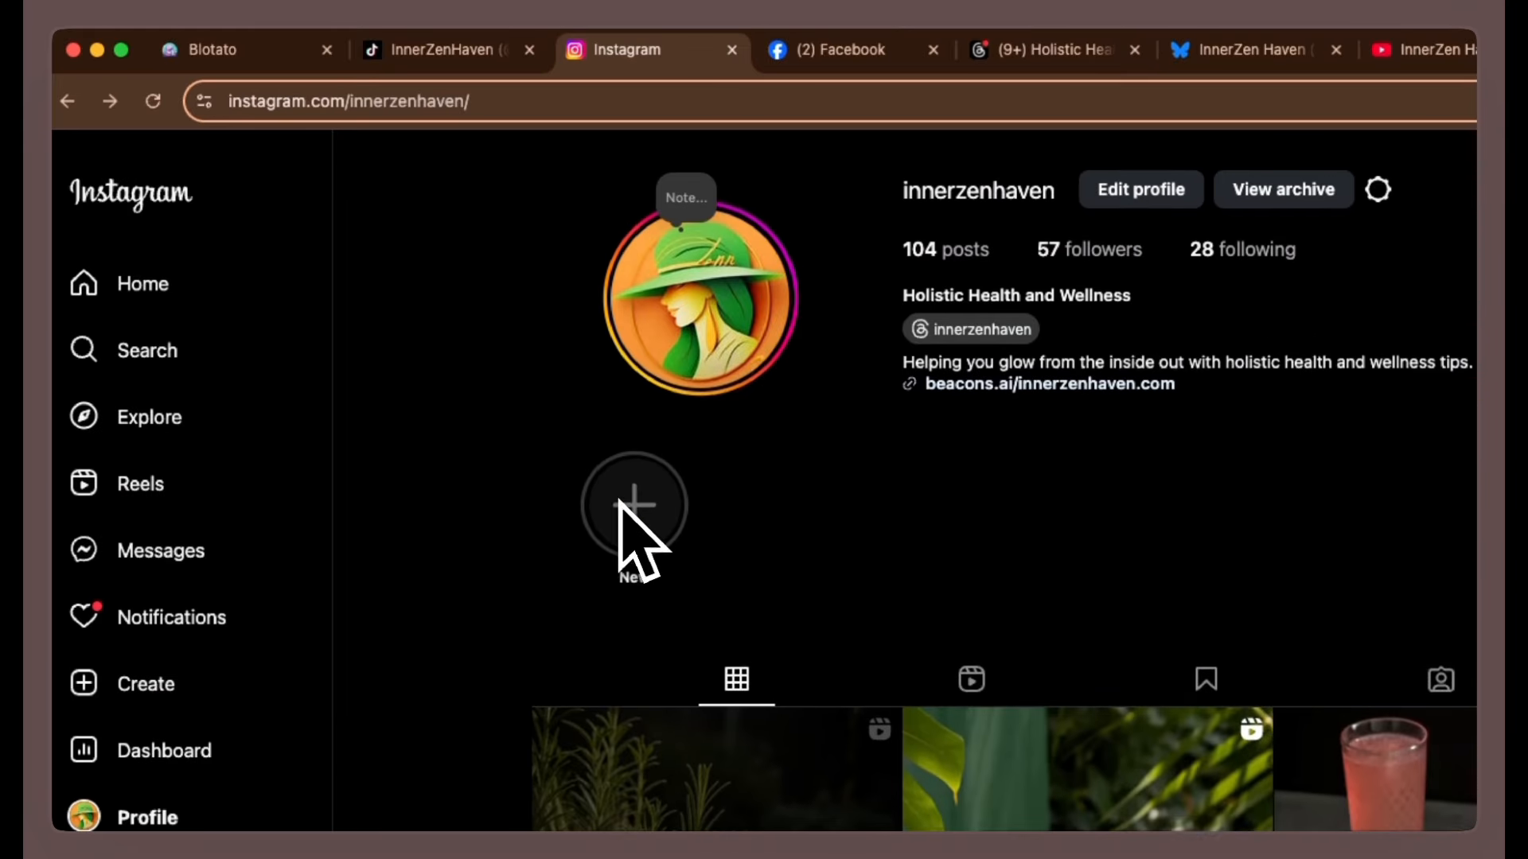
Review the scenario's platform posting branches and preview the generated video attached to the herbal elixir row.
left_click(690, 322)
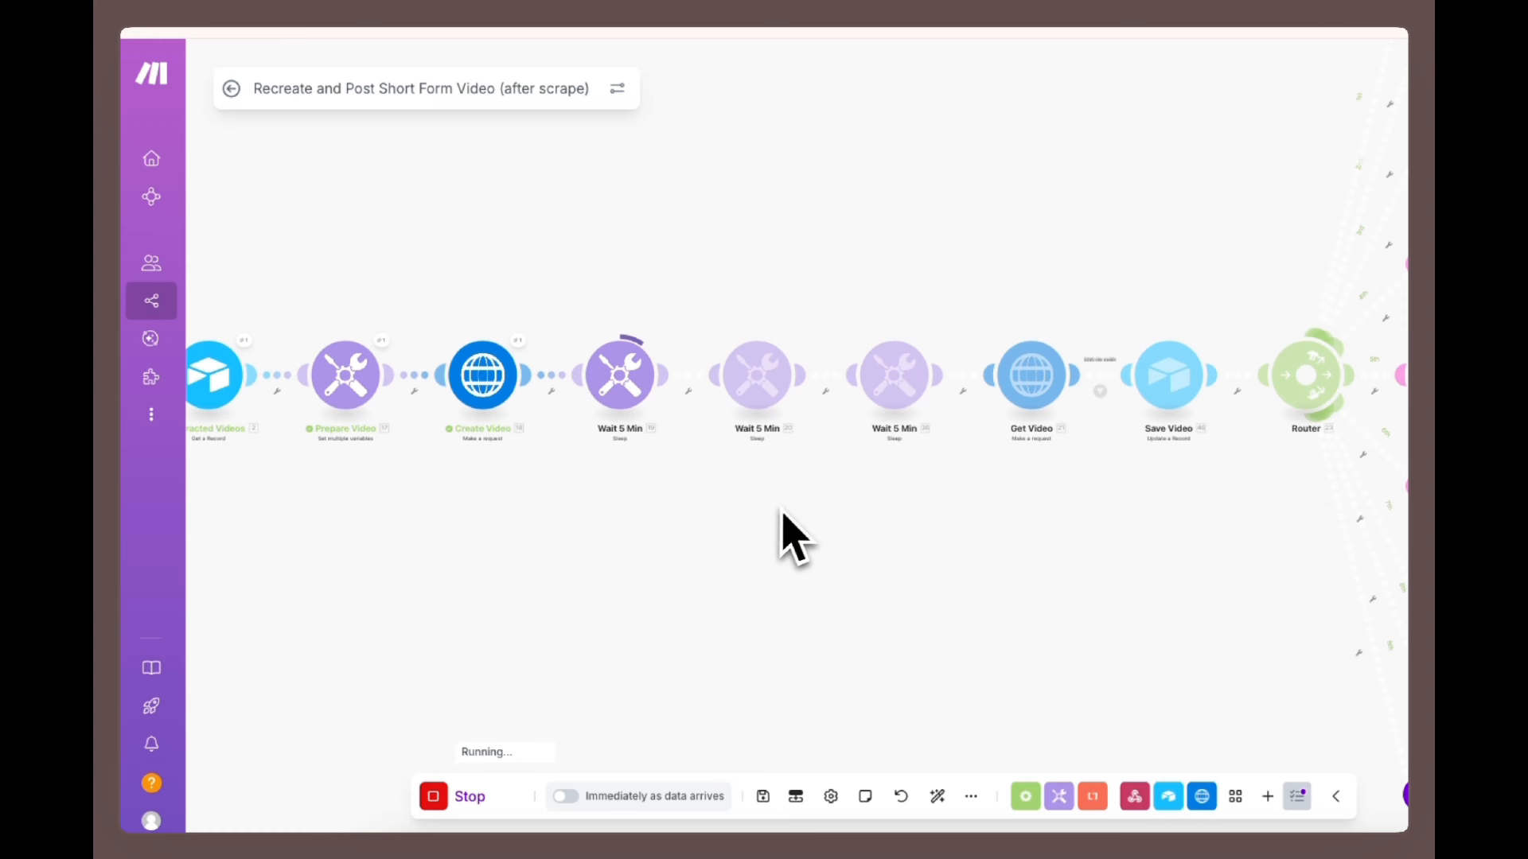
scroll(935, 487, "right", 5)
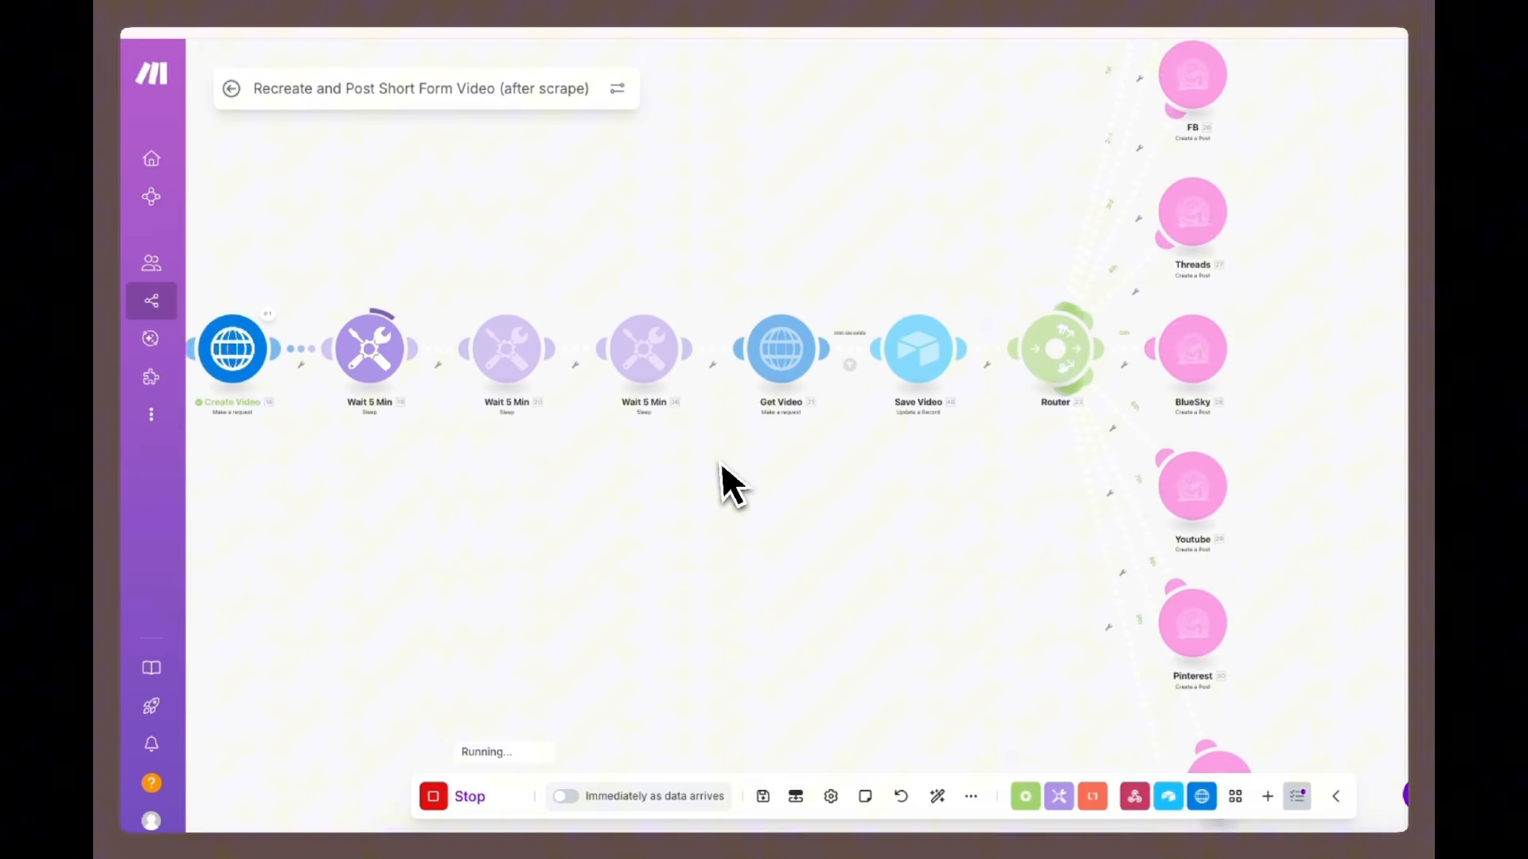
scroll(876, 553, "down", 5)
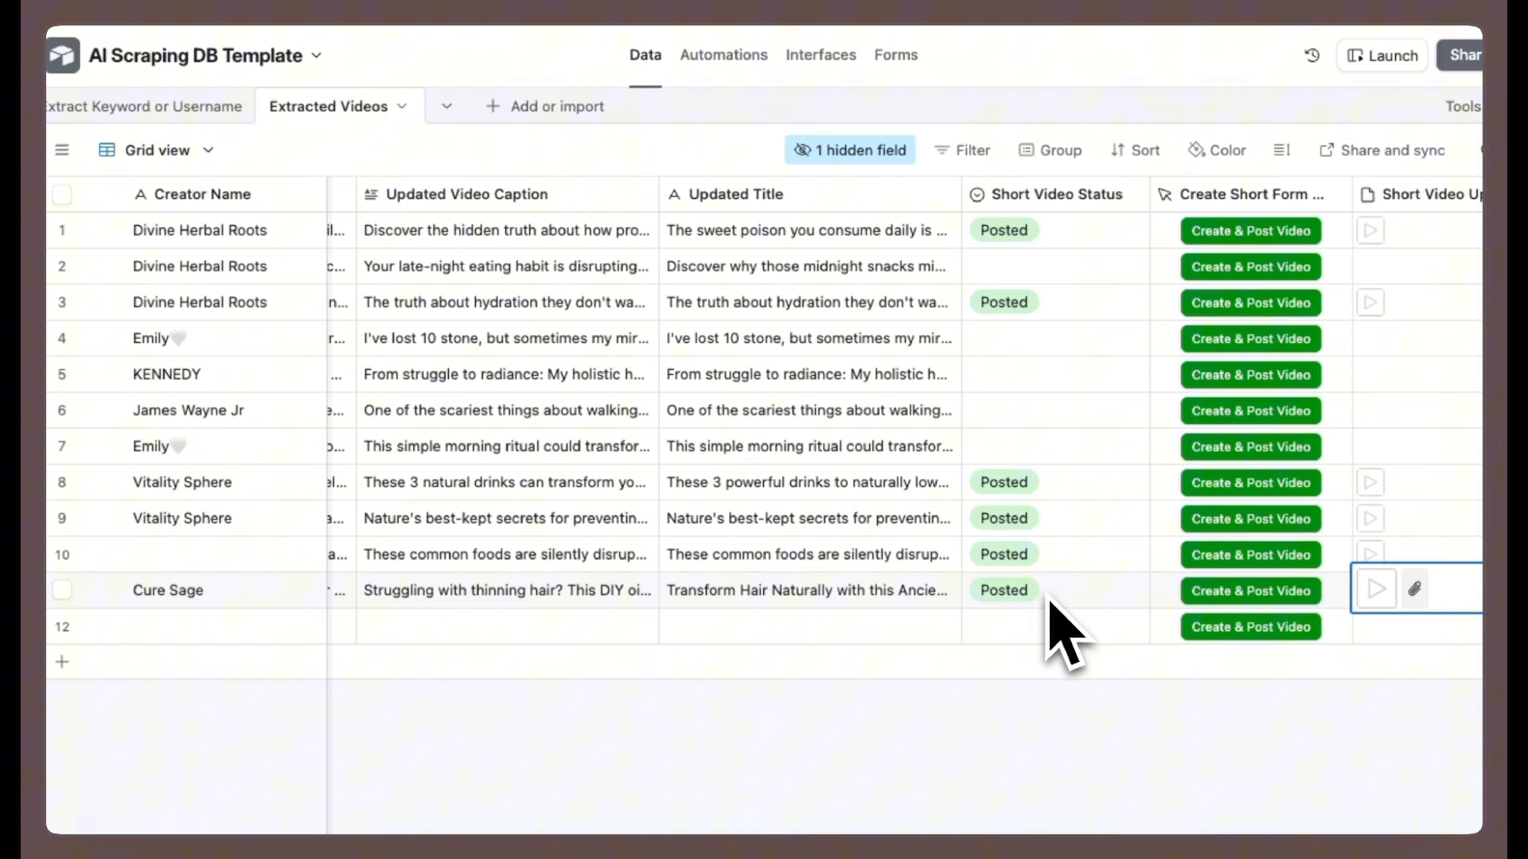
left_click(1373, 596)
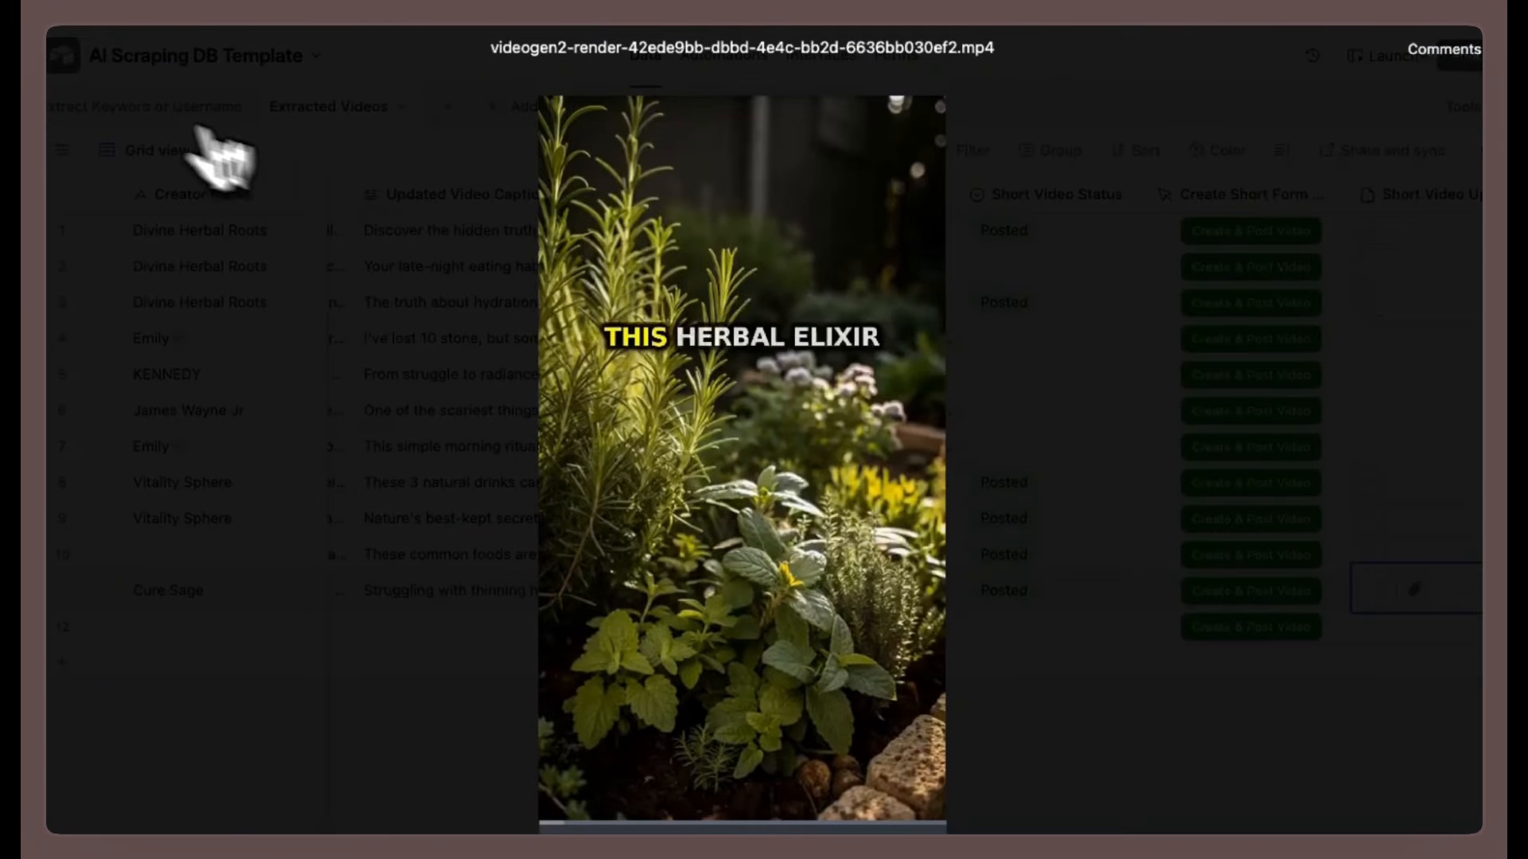
left_click(22, 78)
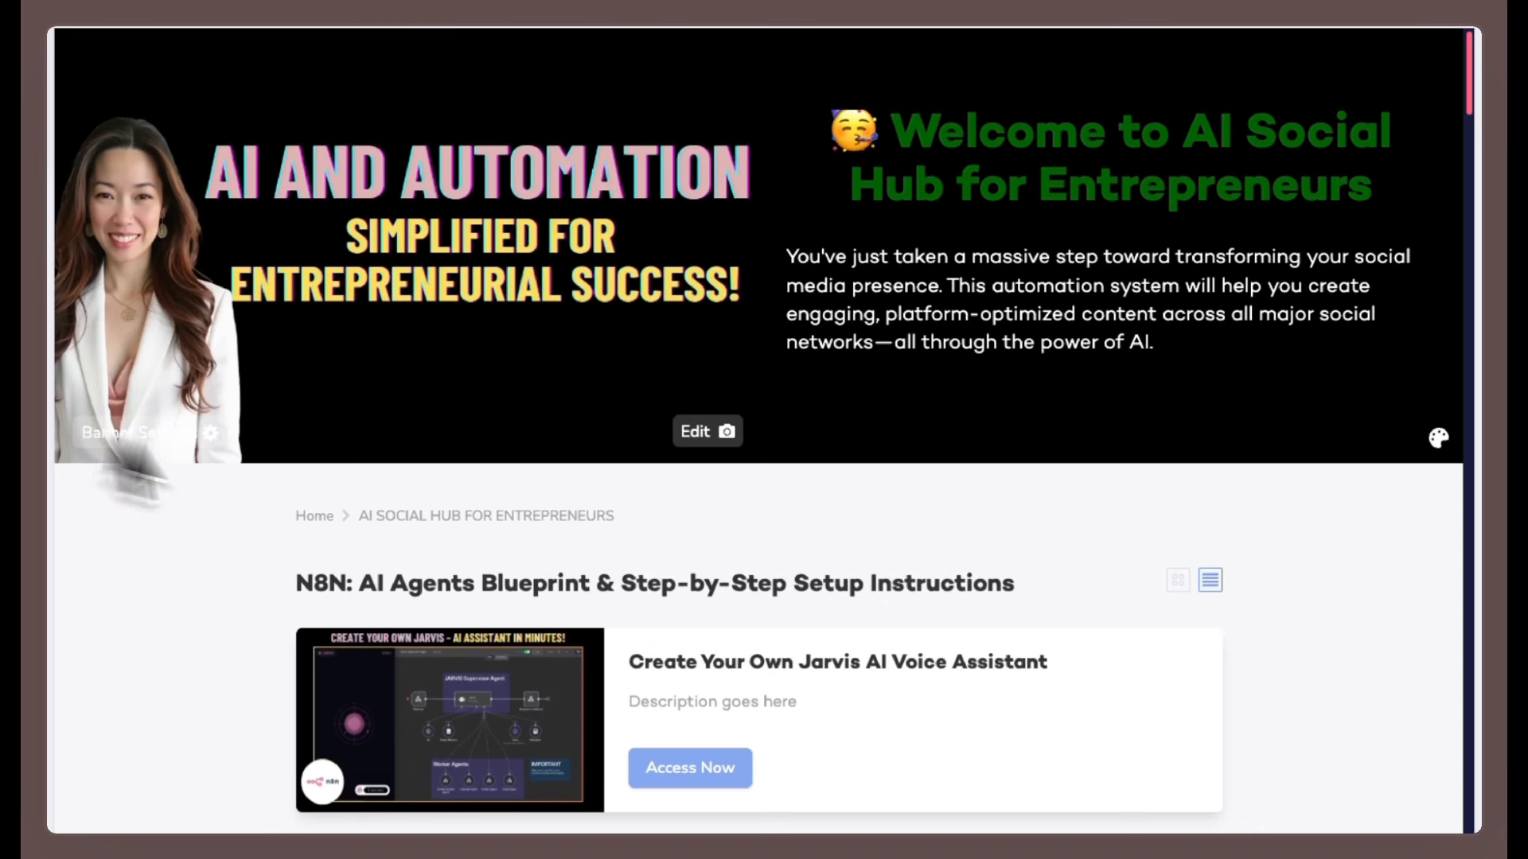
Open the '1 Click - 9 Post: Your Viral Shortcut' lesson in the course hub.
scroll(642, 611, "down", 10)
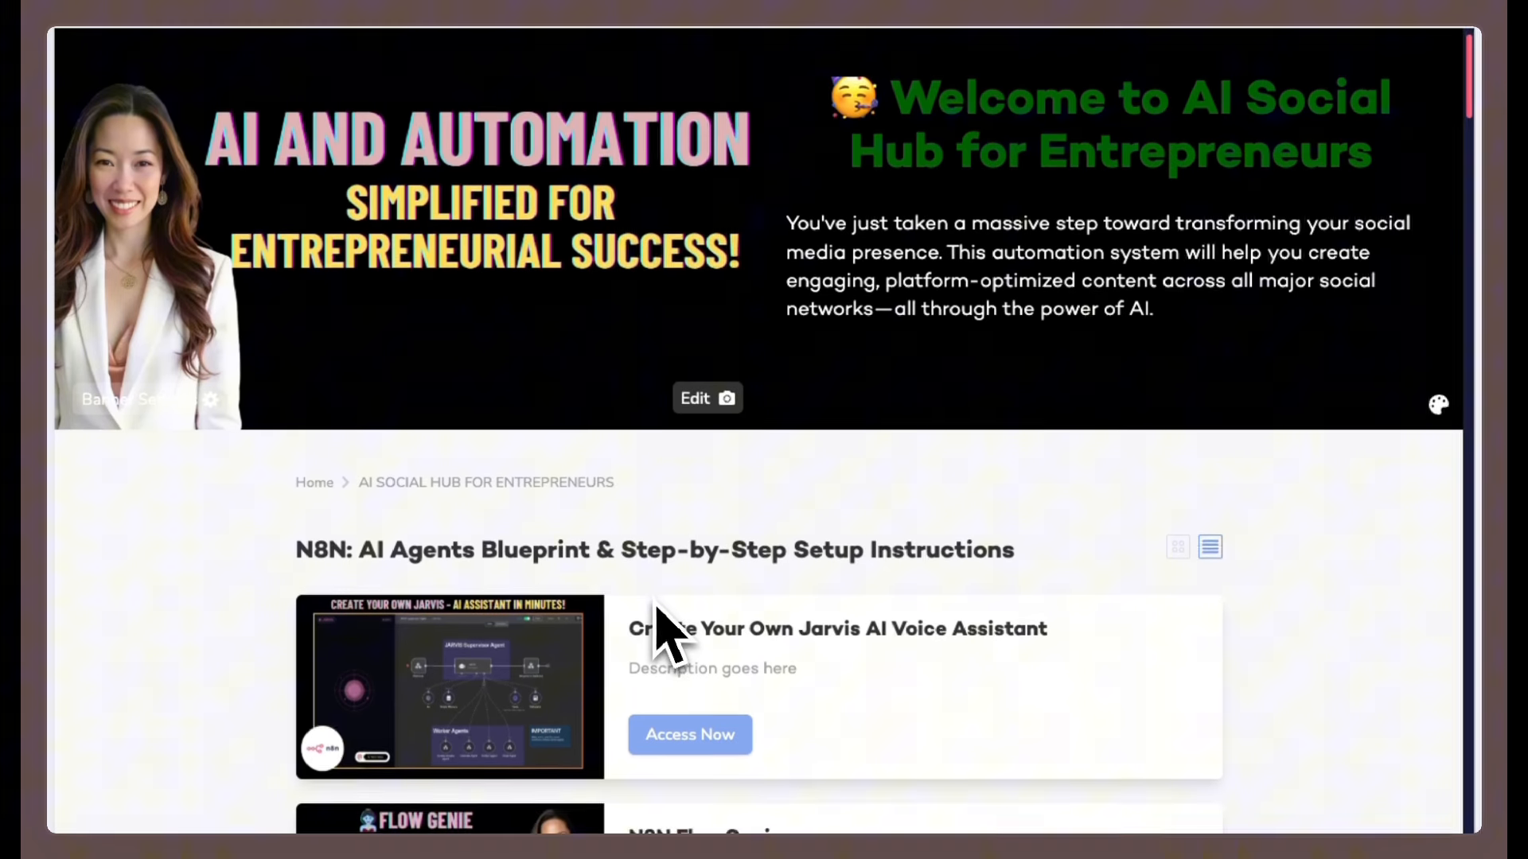
scroll(658, 607, "down", 12)
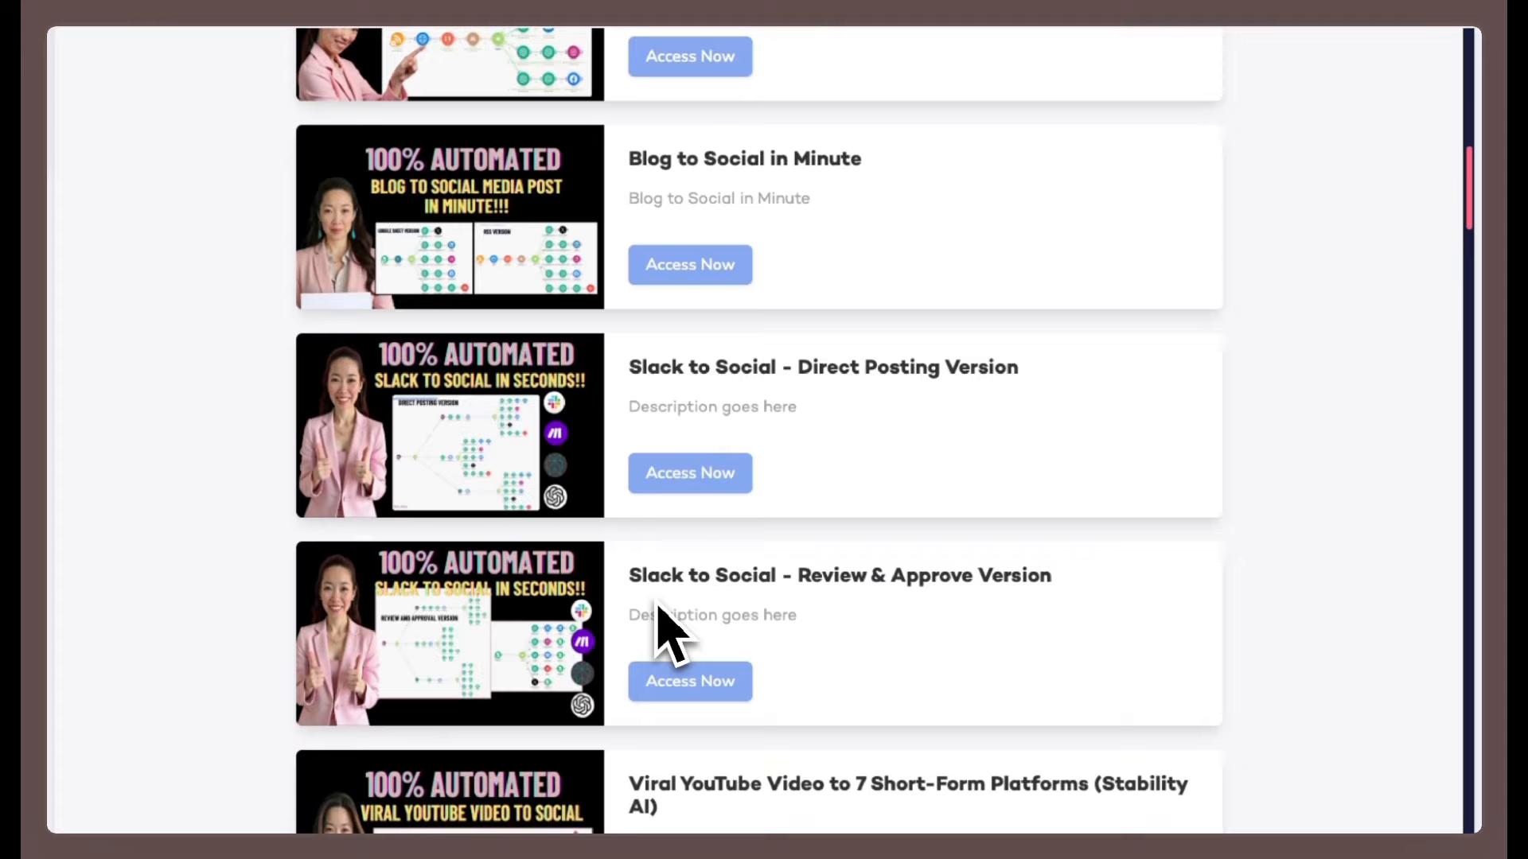
scroll(657, 609, "down", 5)
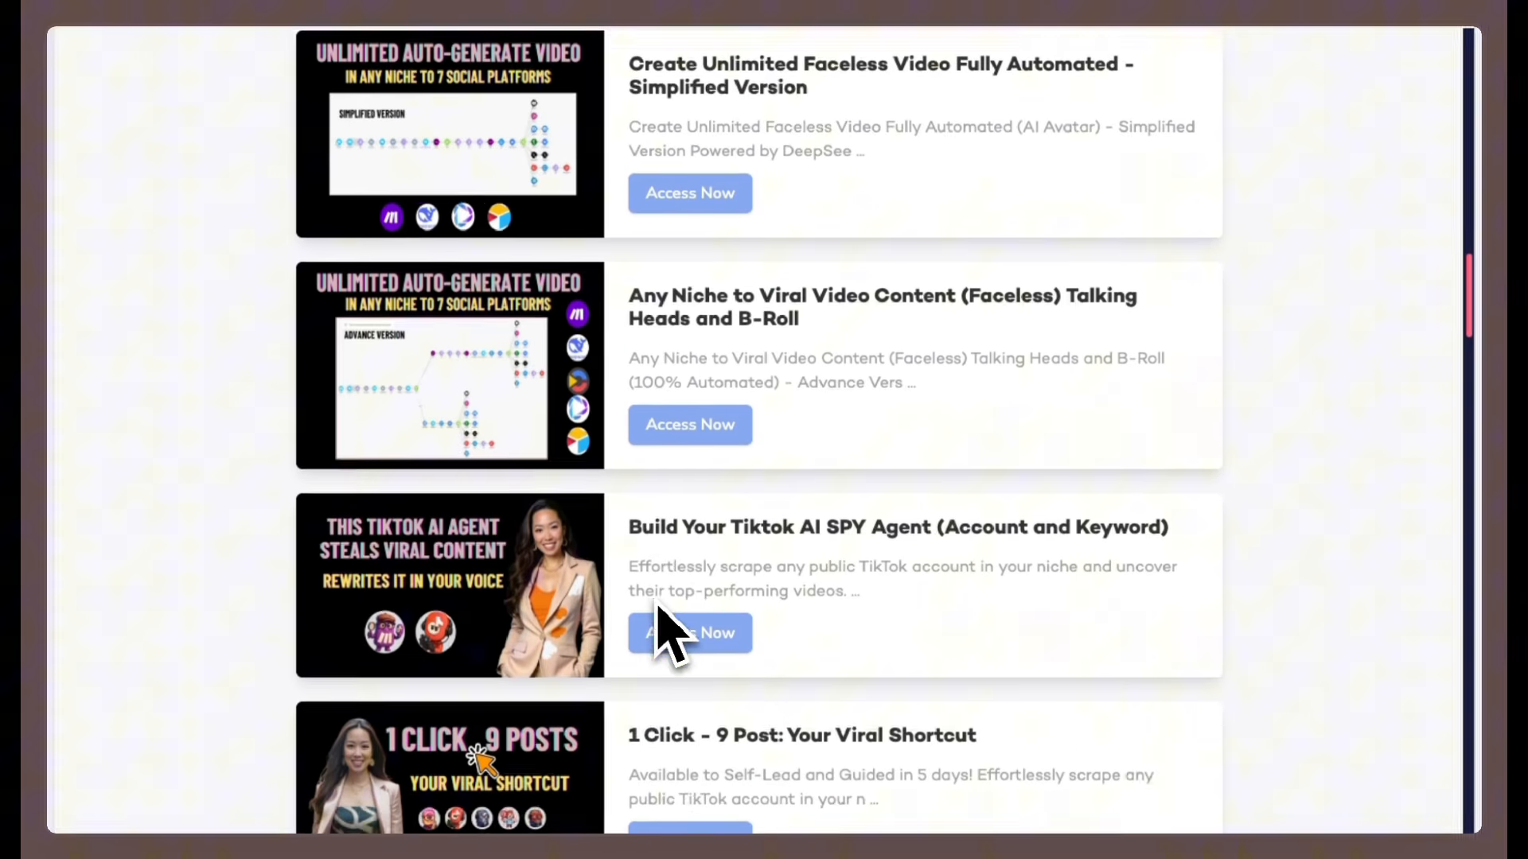
left_click(672, 724)
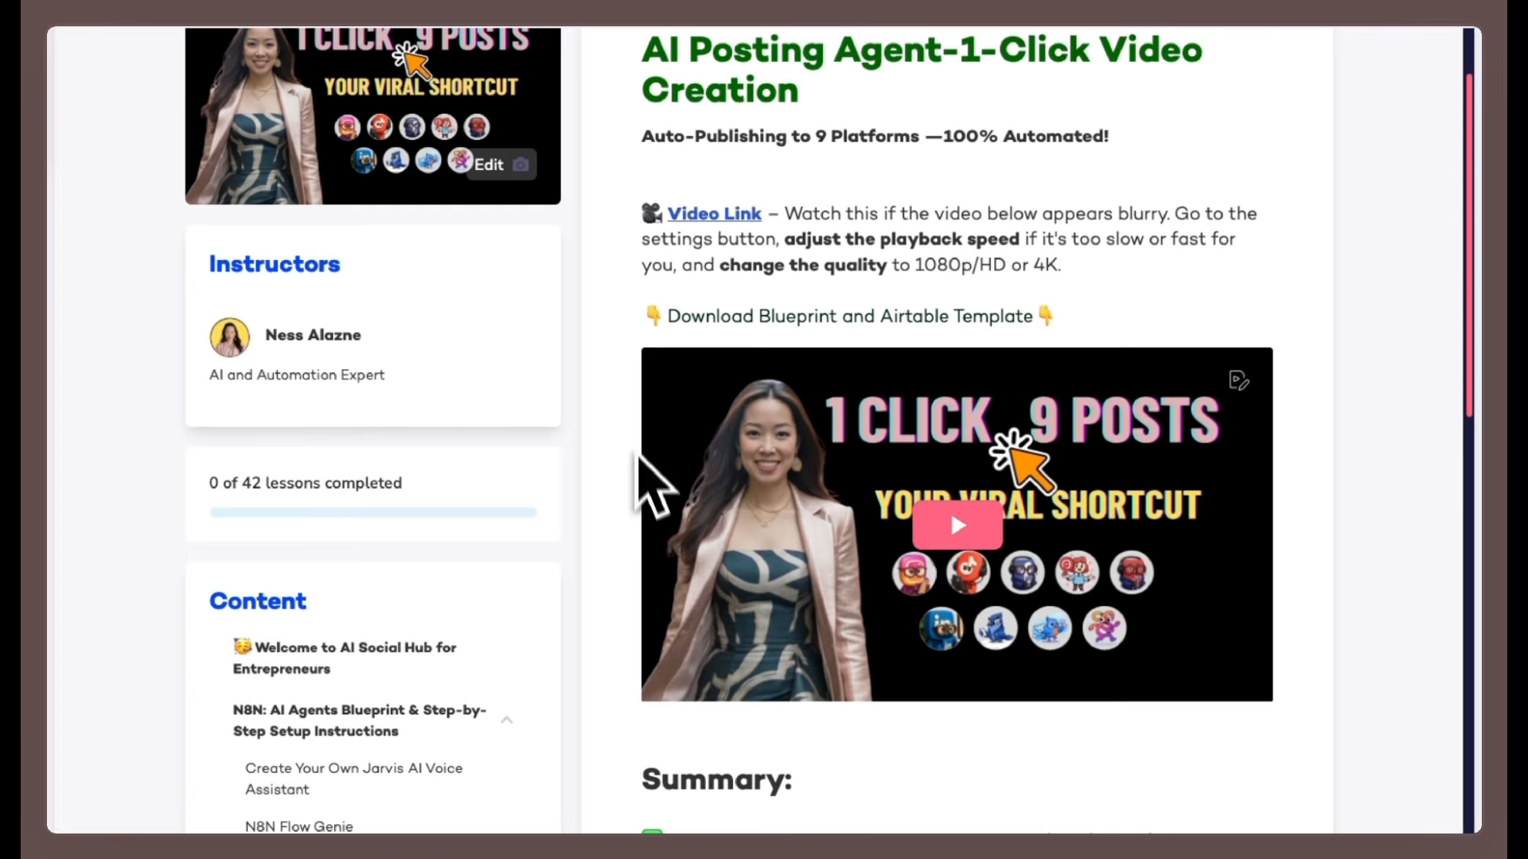
scroll(648, 477, "down", 10)
scroll(639, 428, "down", 3)
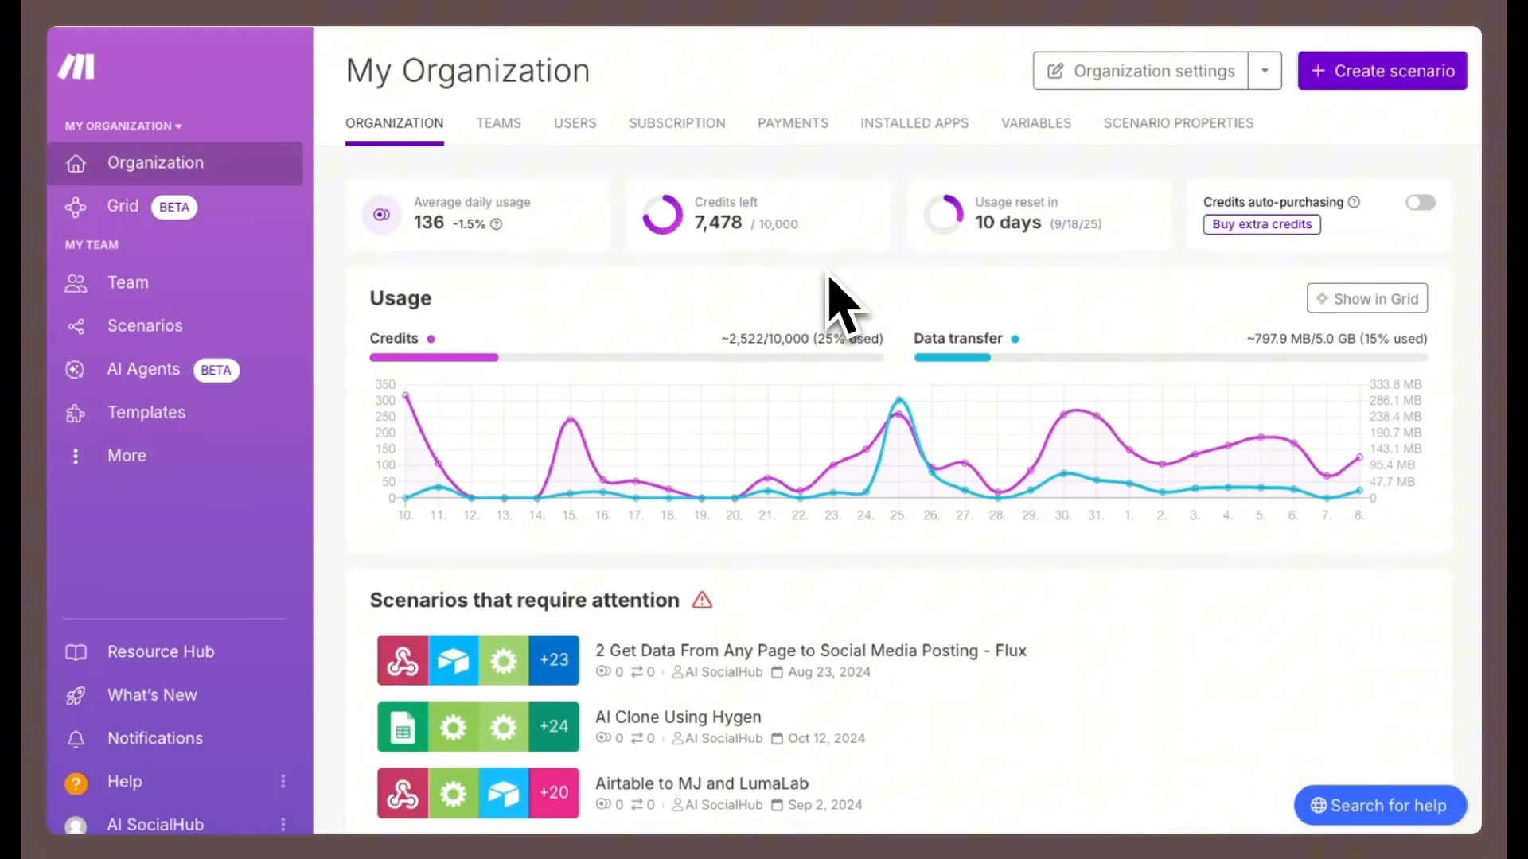
Create a new scenario and import the 'Recreate and Post Short Form Video (after scrape).blueprint.json' blueprint from Downloads.
left_click(1350, 82)
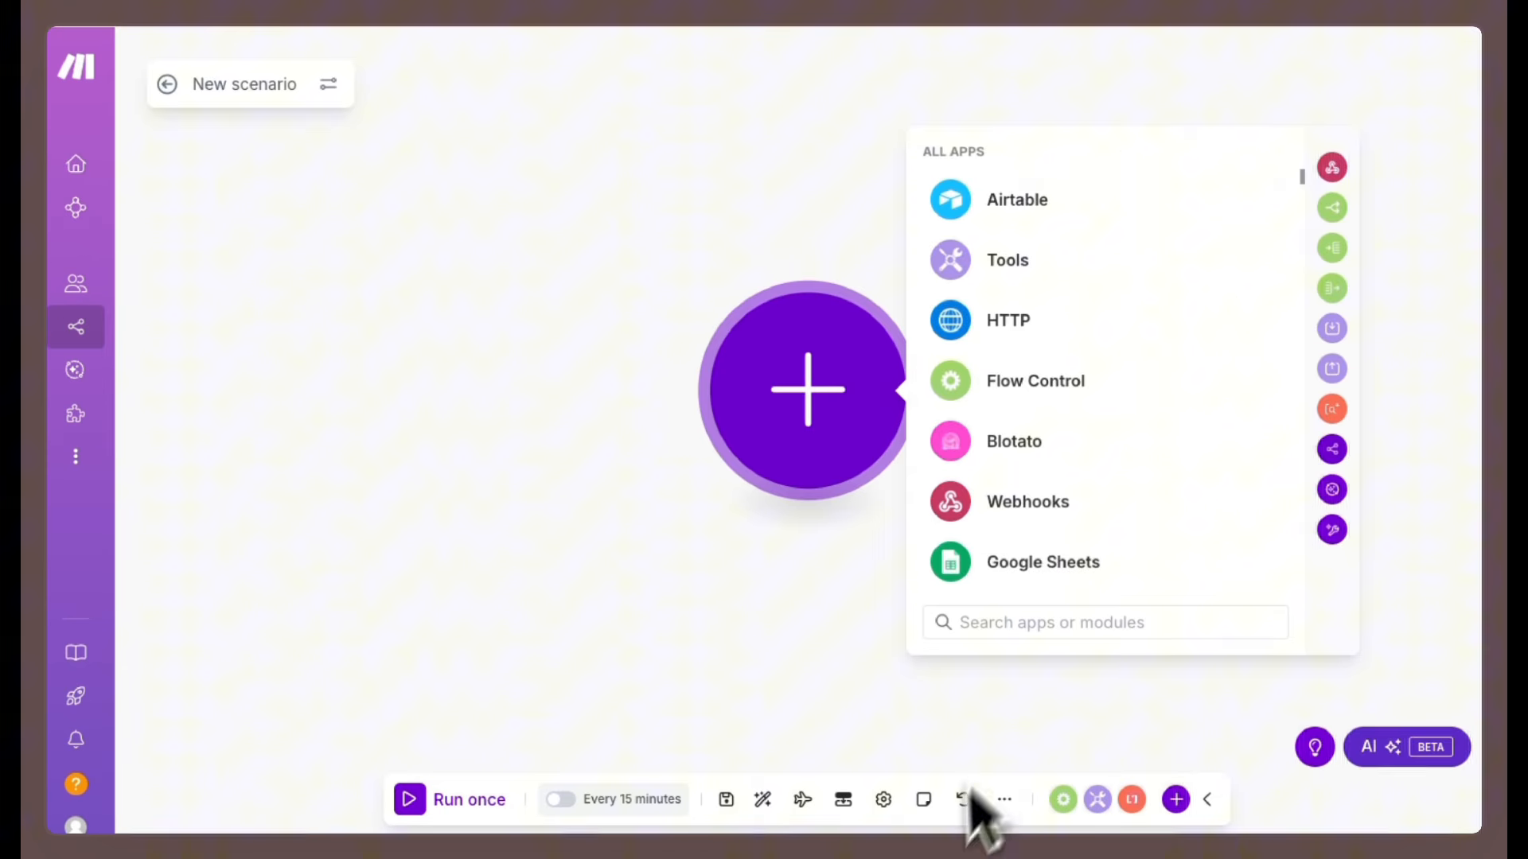
left_click(1006, 813)
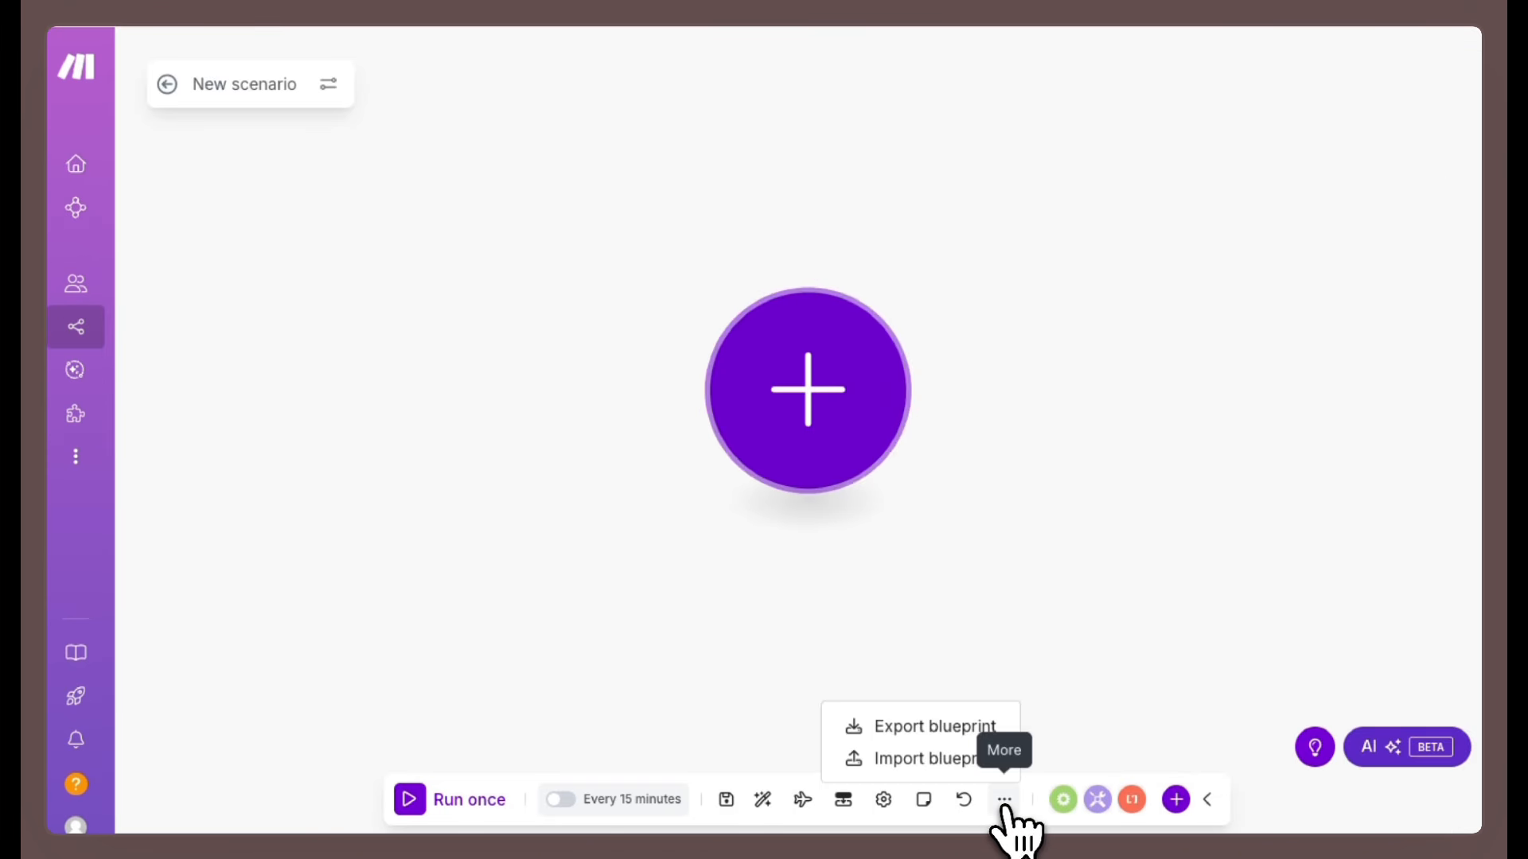
left_click(905, 764)
left_click(635, 446)
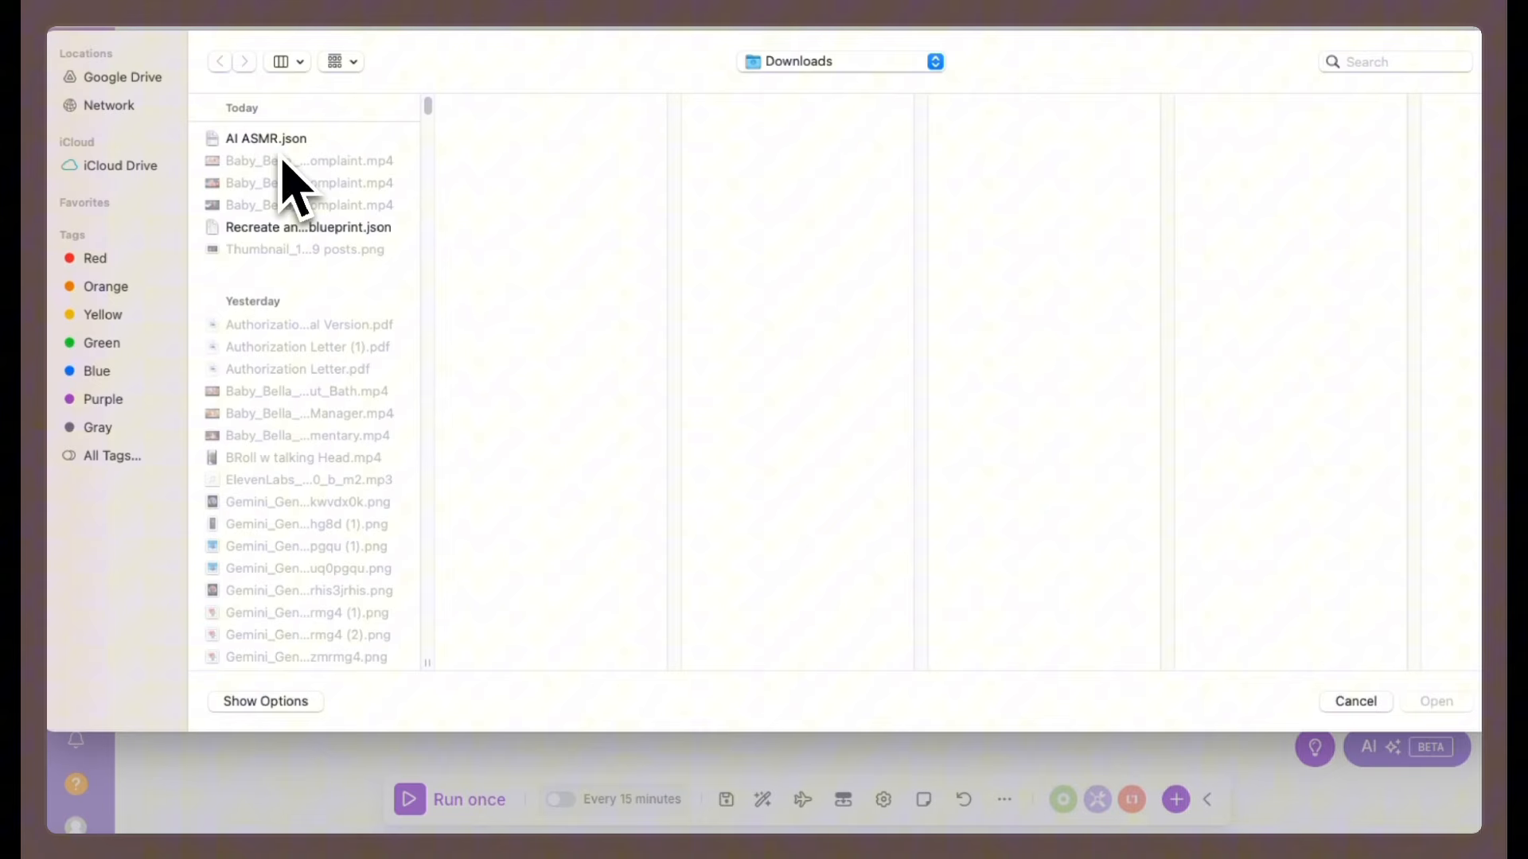
left_click(289, 230)
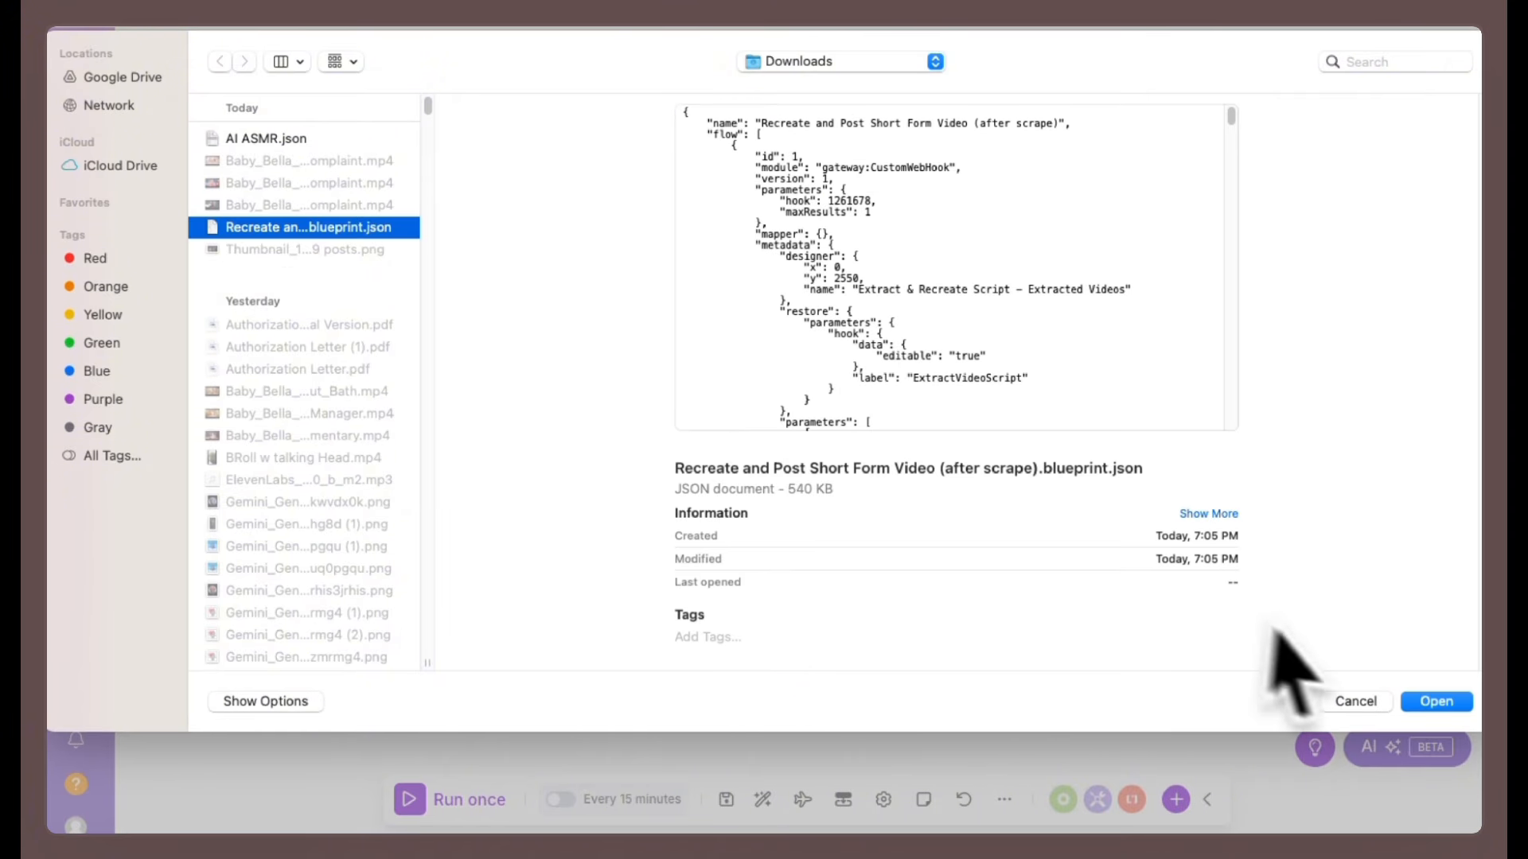
left_click(1437, 702)
left_click(948, 504)
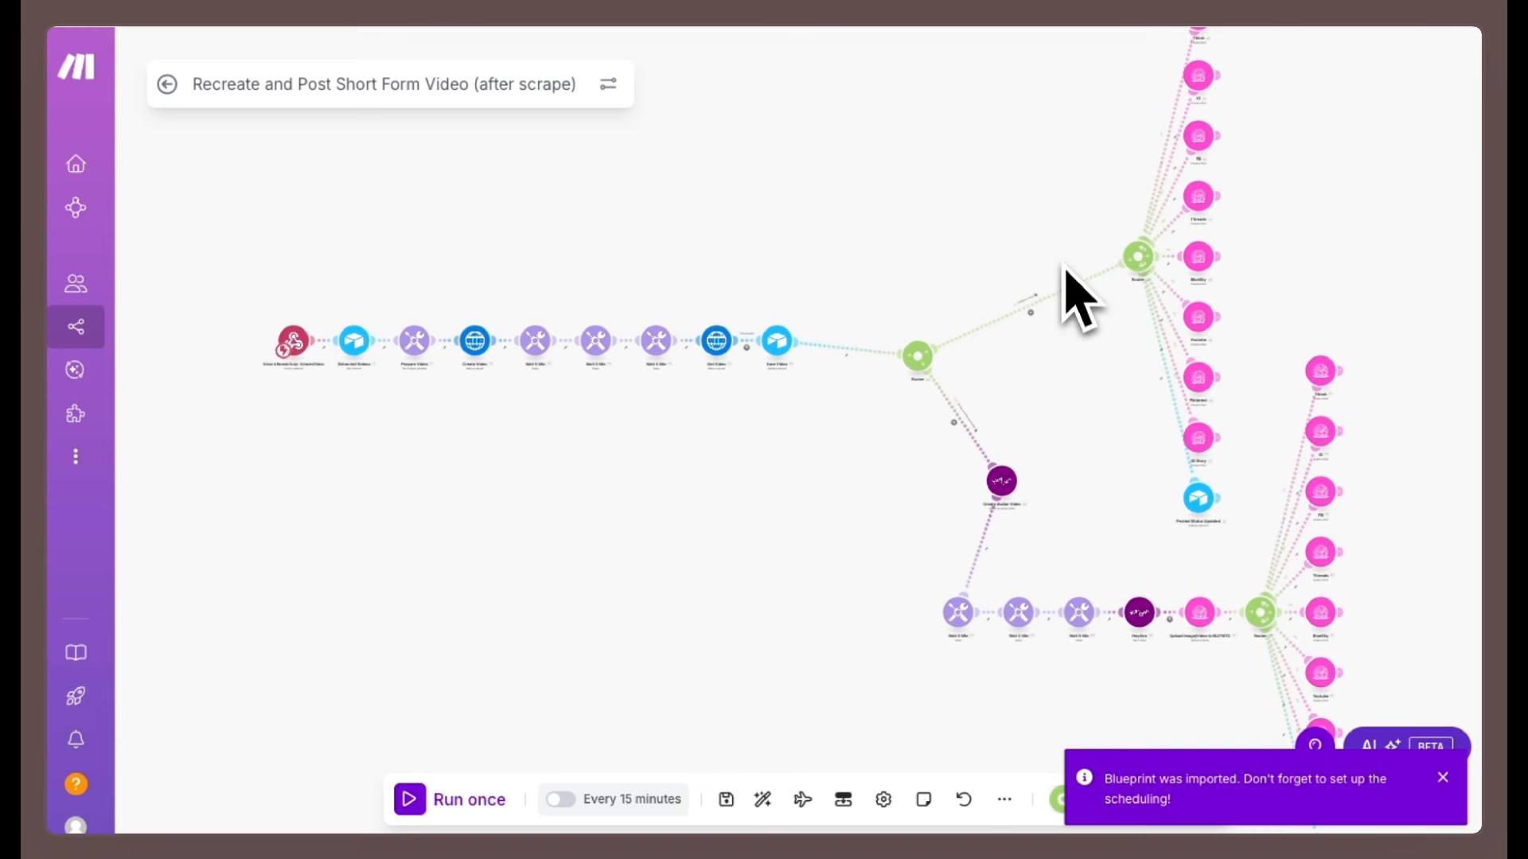
scroll(1065, 253, "up", 5)
scroll(1064, 244, "down", 5)
left_click_drag(1034, 212, 986, 245)
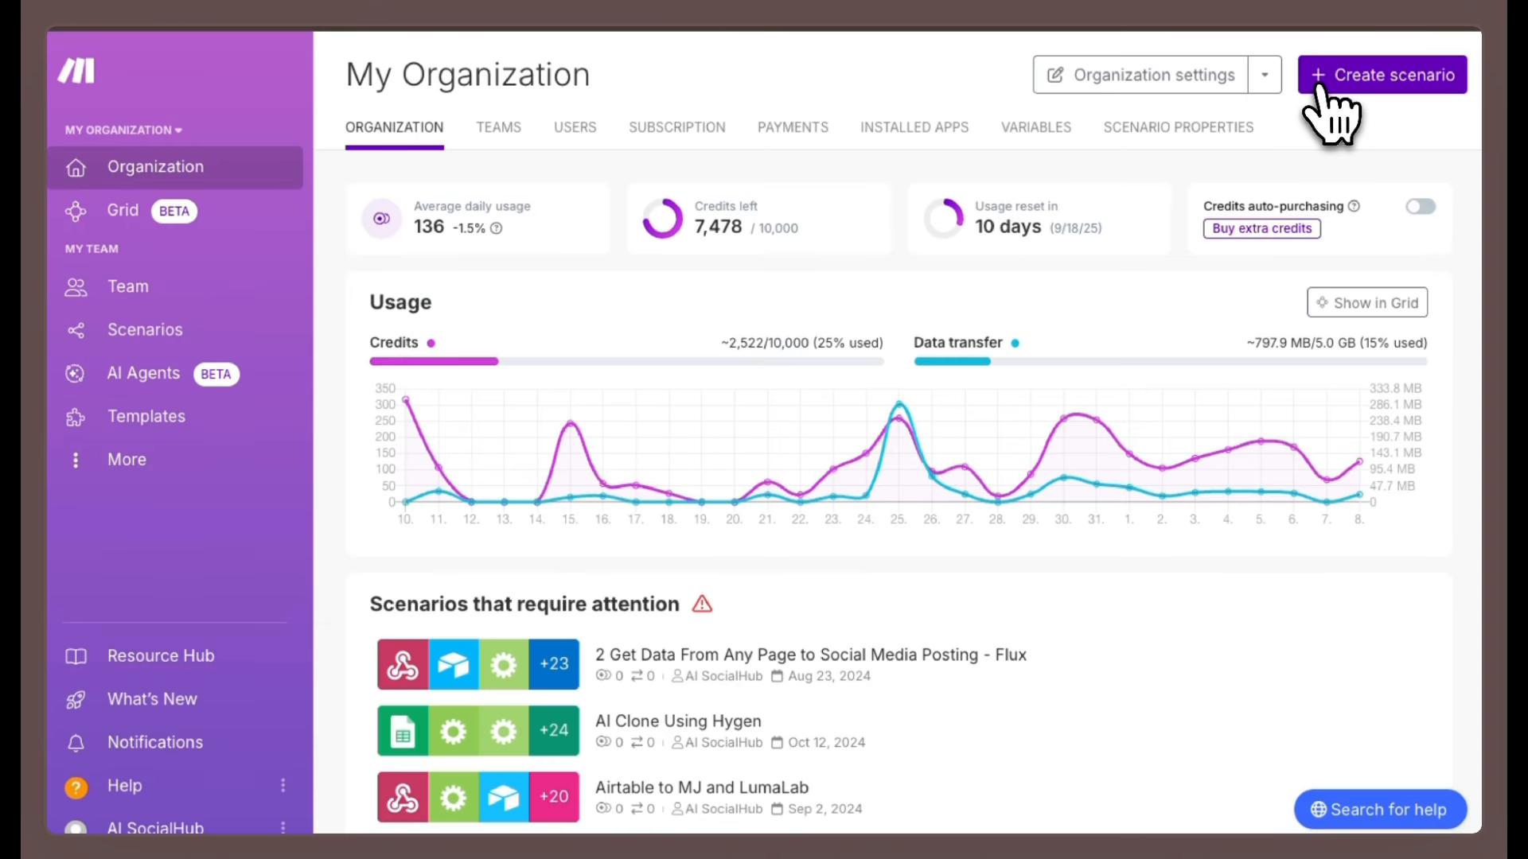
Create another new scenario and add a Webhooks Custom mailhook module as its trigger.
left_click(1322, 83)
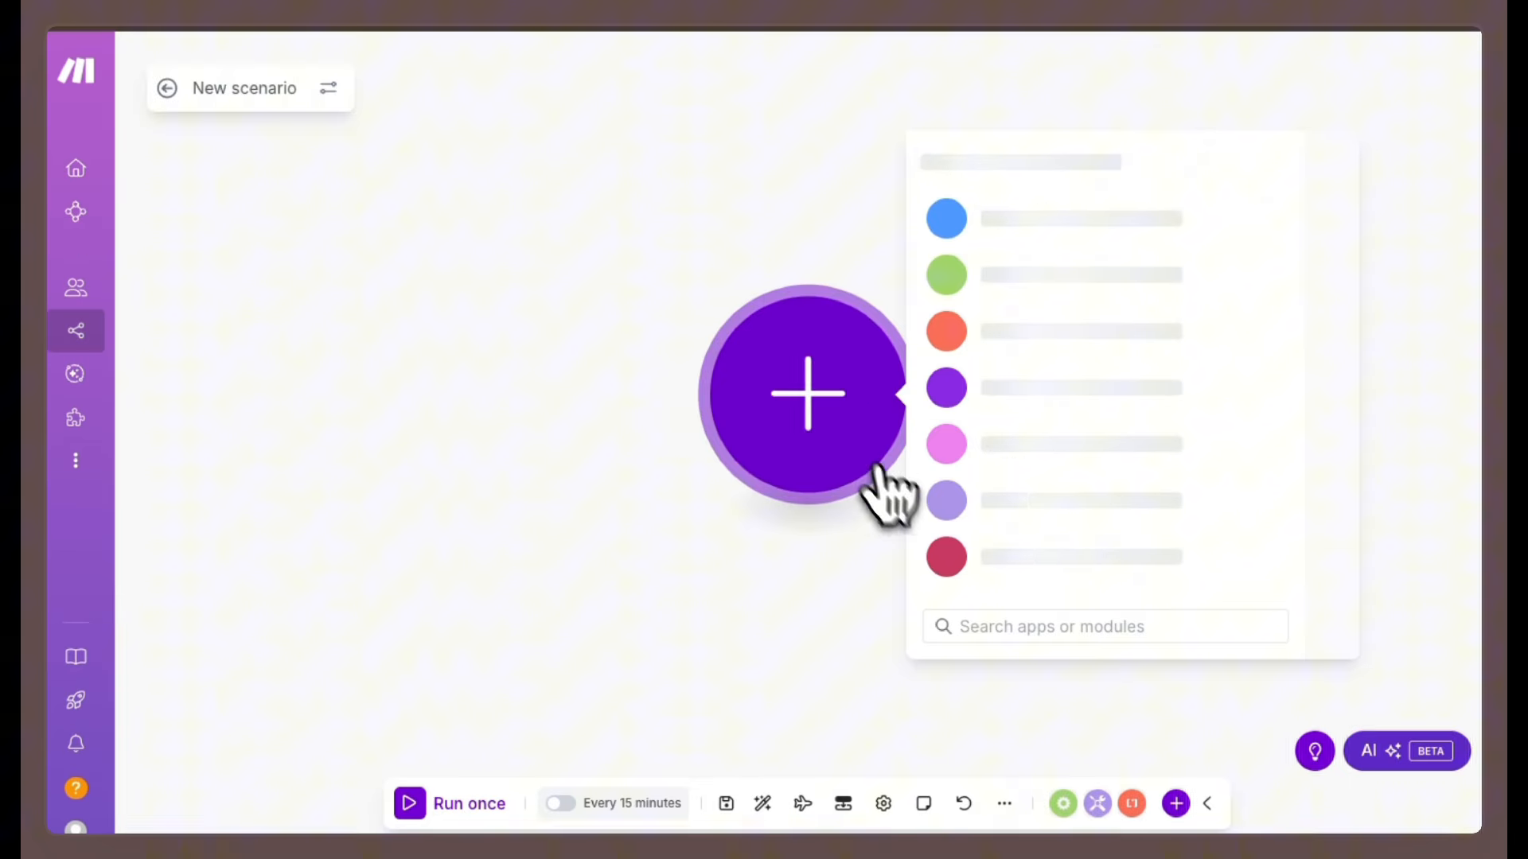
type("web")
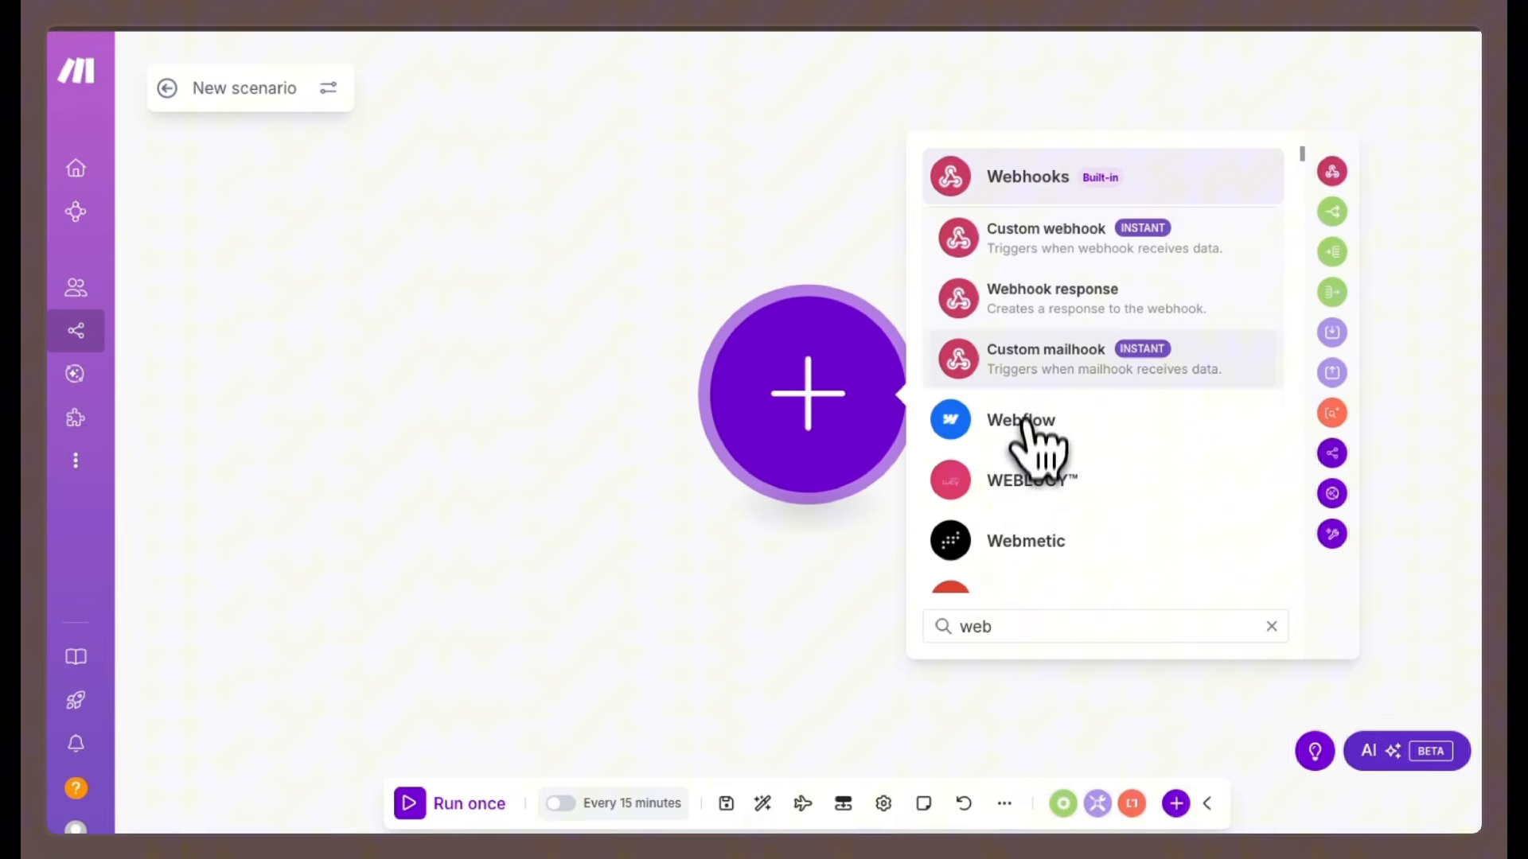
left_click(1034, 358)
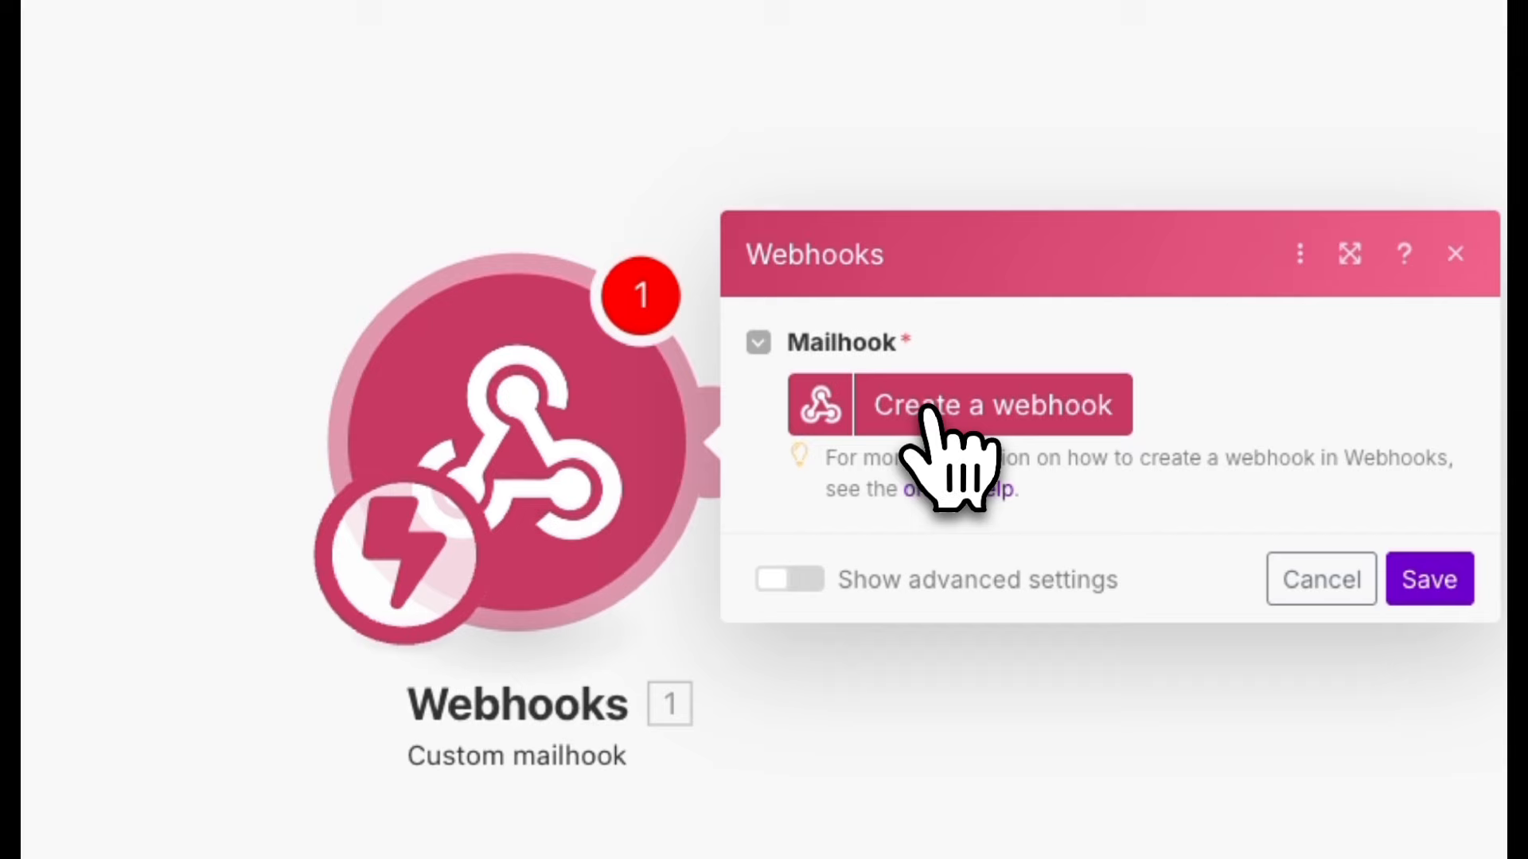
Create a webhook for the mailhook module named 'AI Scraping DB_test', copying the base name from Airtable.
left_click(942, 412)
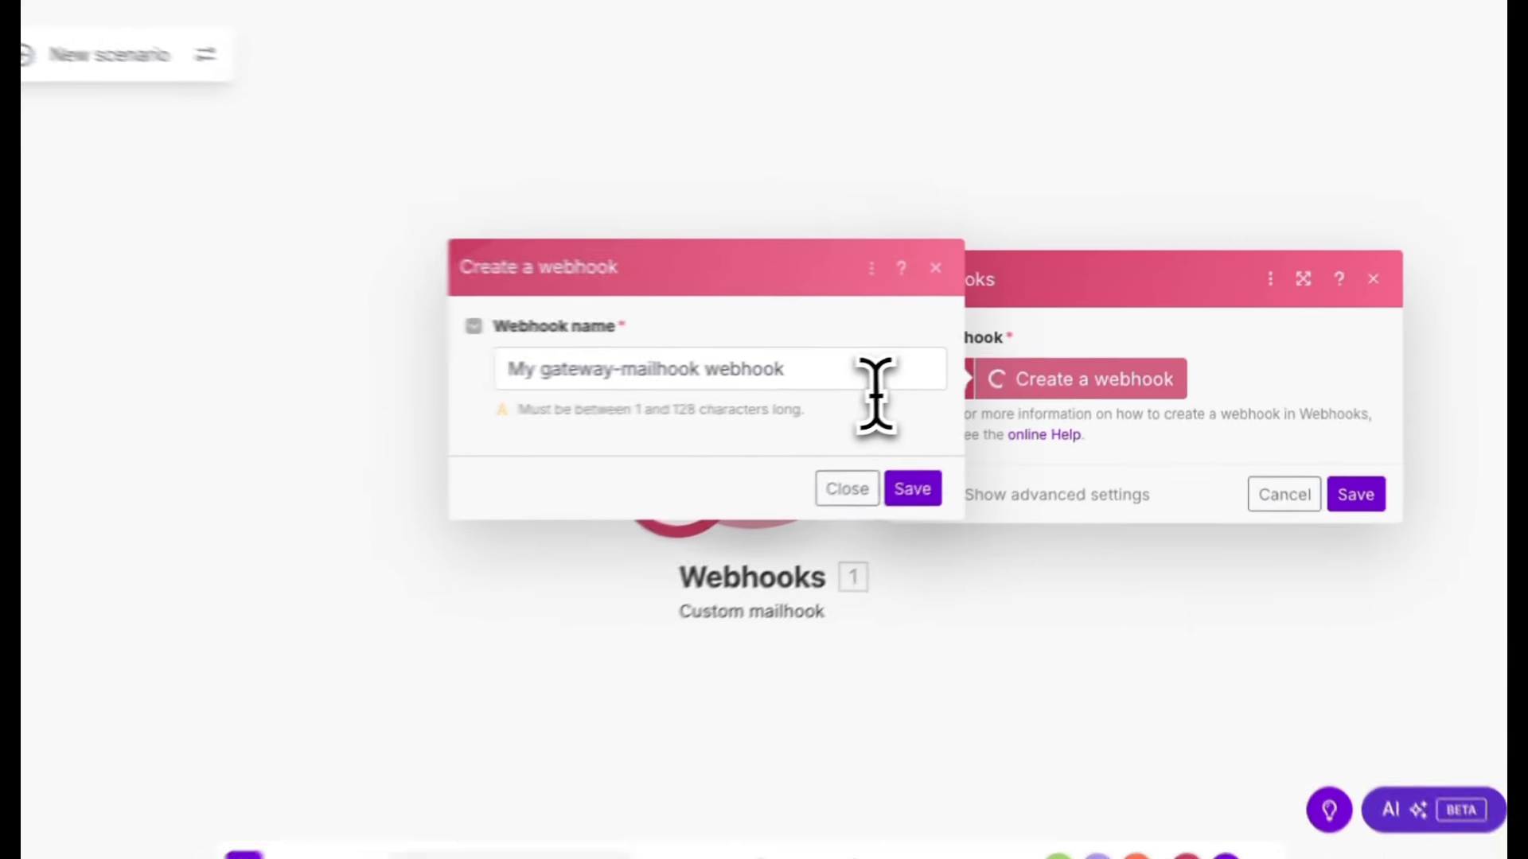
left_click(875, 374)
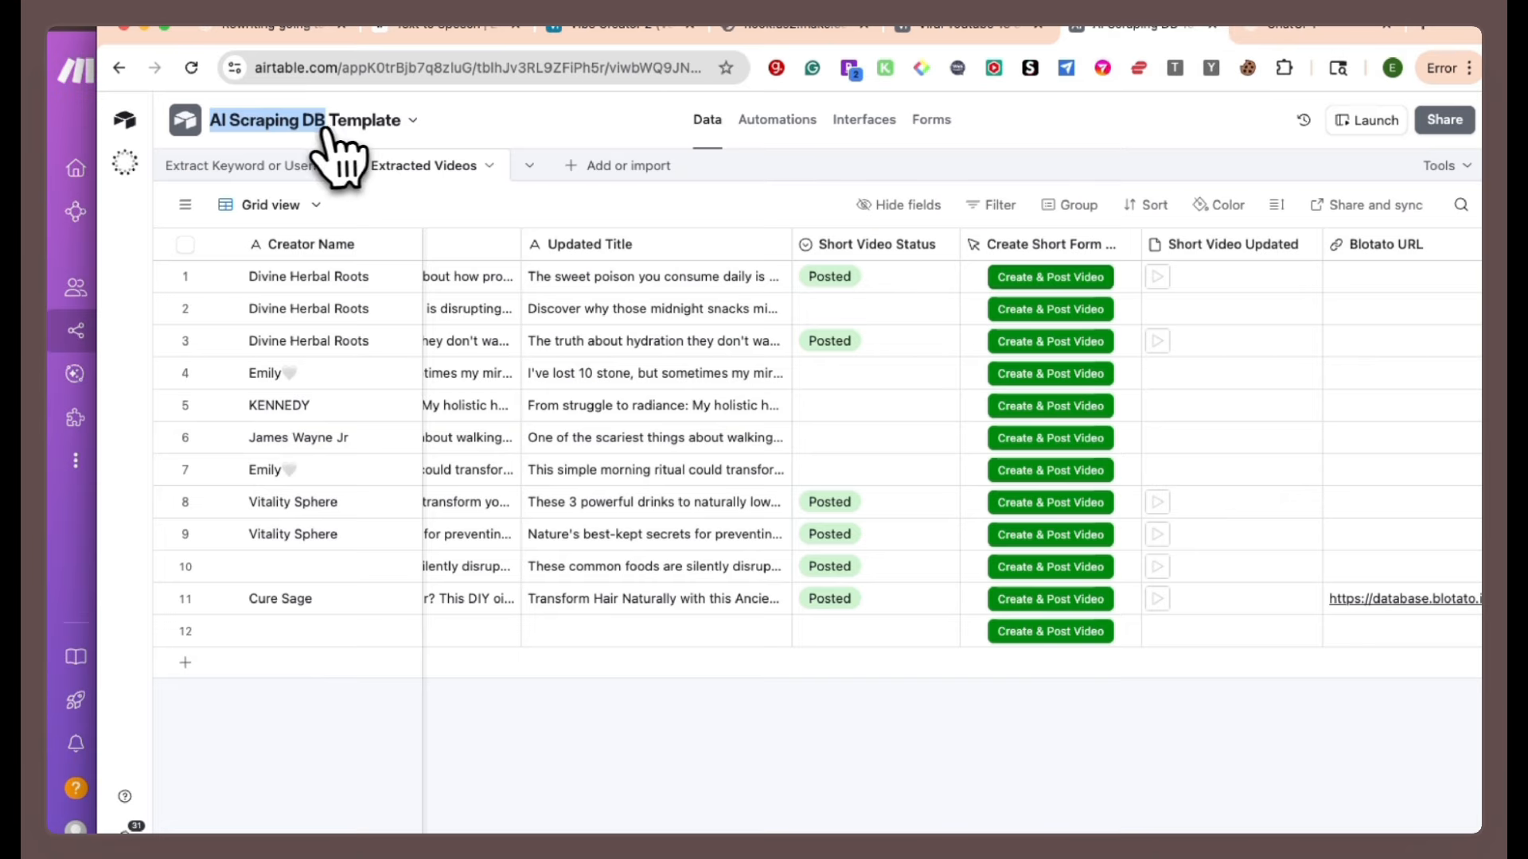
right_click(265, 131)
left_click(294, 163)
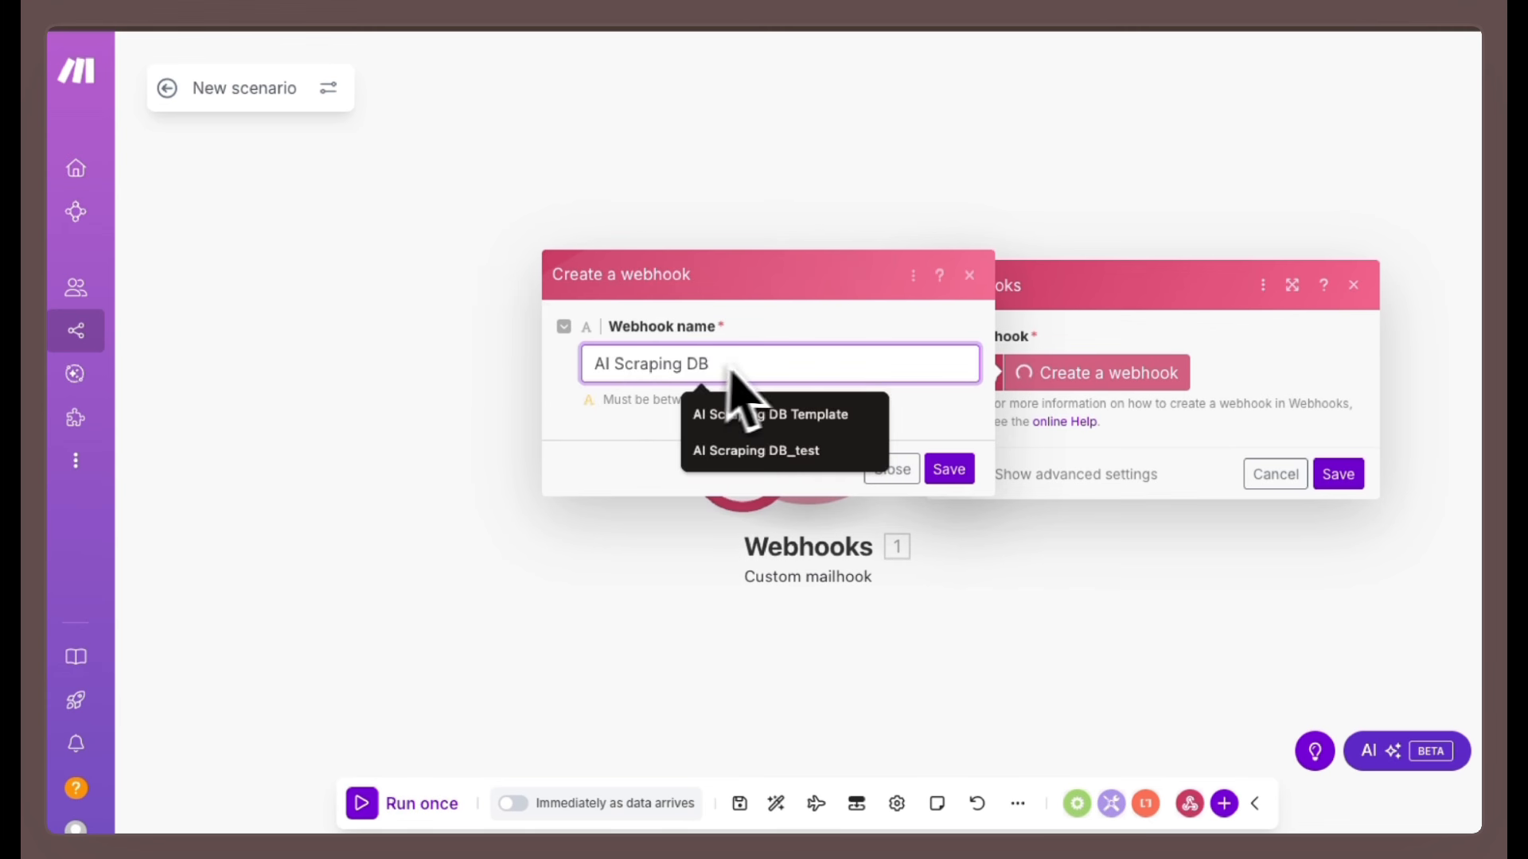
left_click(780, 449)
left_click(946, 470)
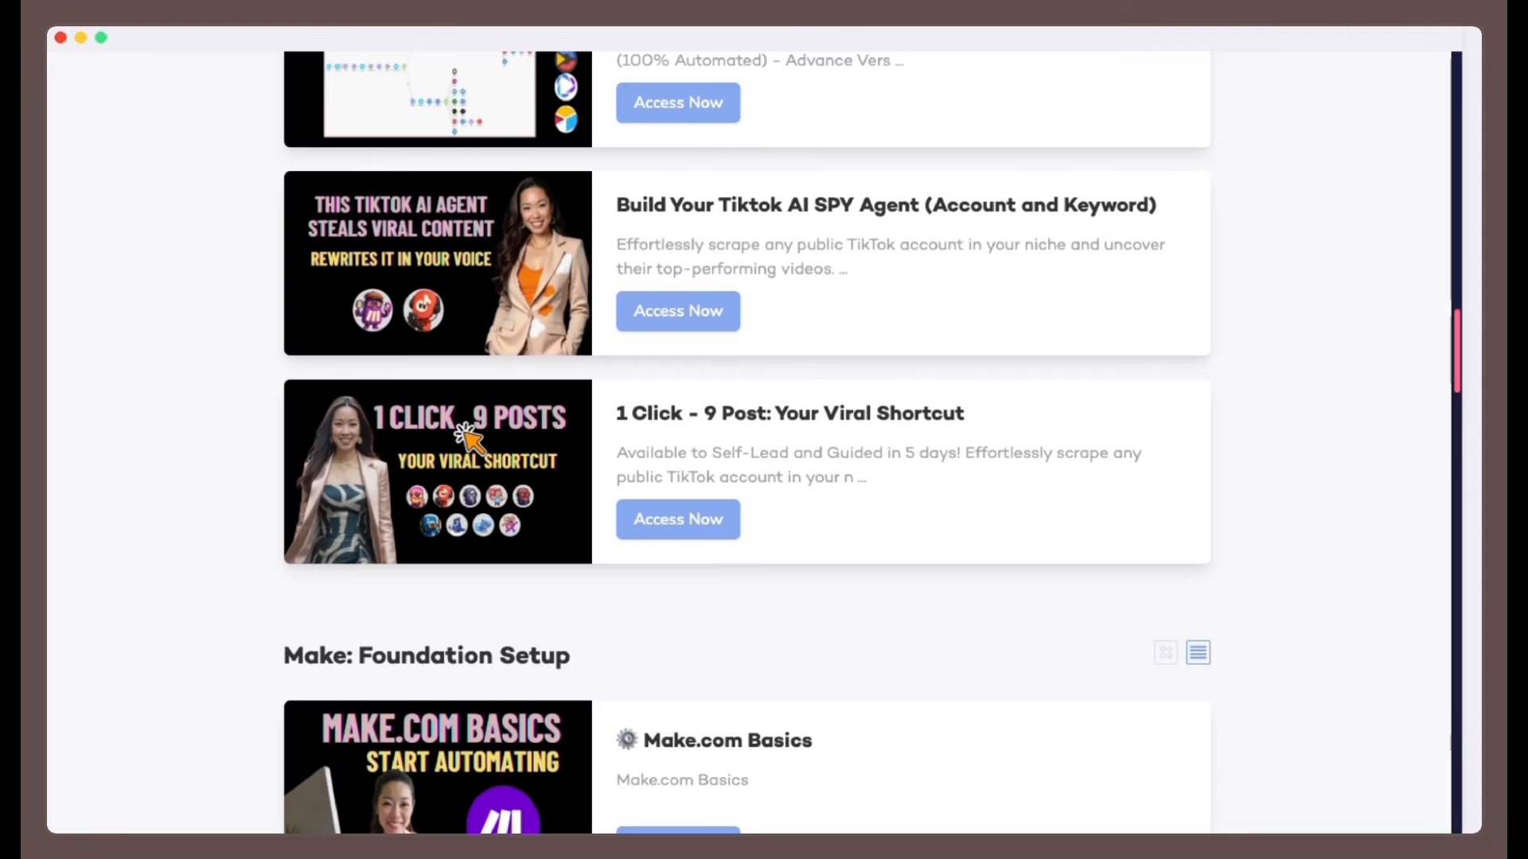
Open the 'What is Airtable?' lesson in the course hub and scroll through its content.
scroll(682, 454, "down", 3)
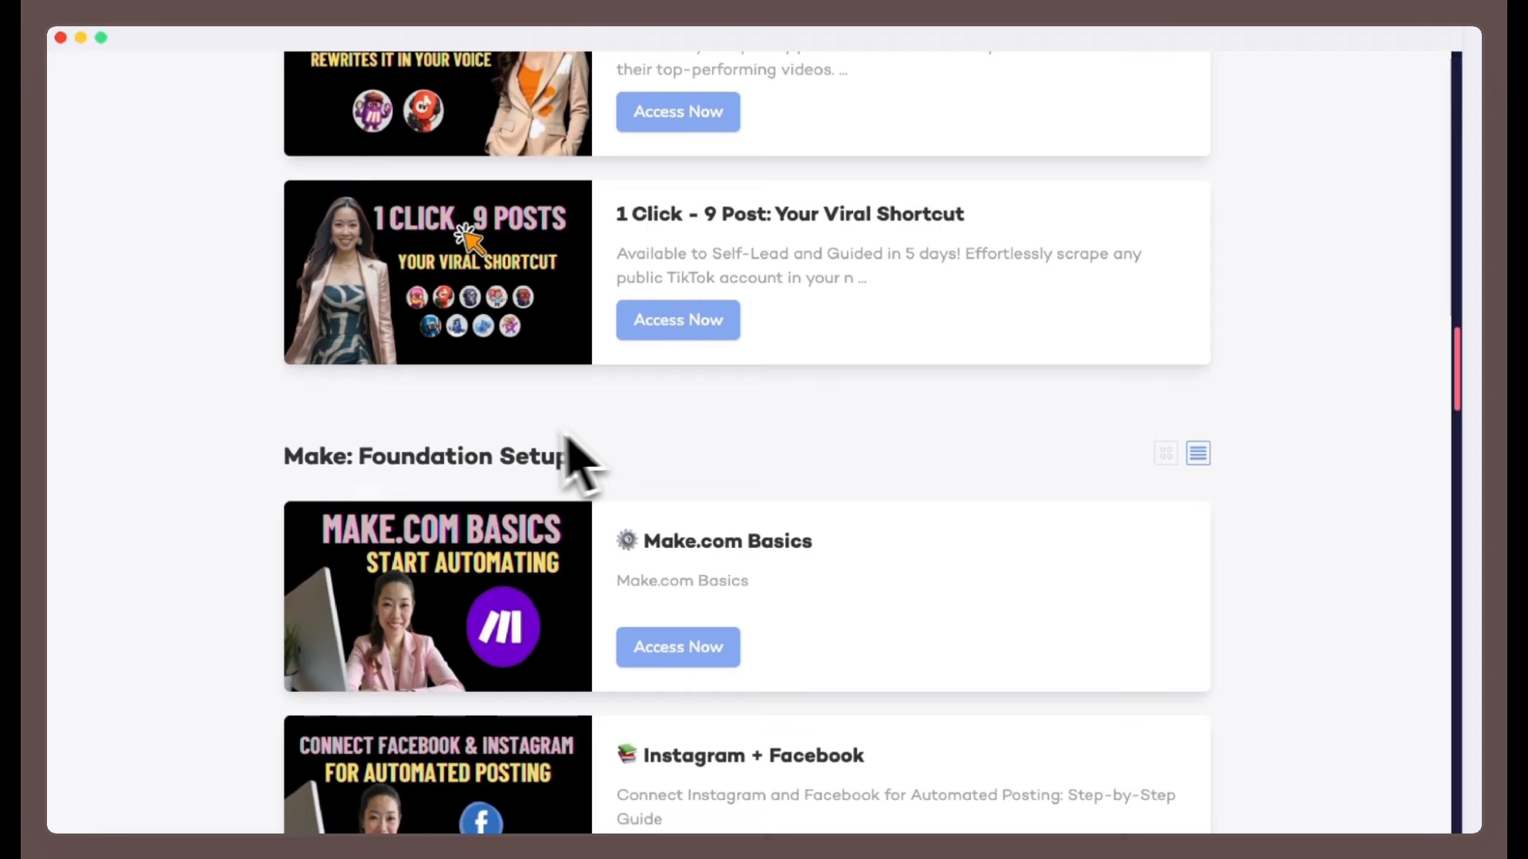
scroll(717, 488, "down", 15)
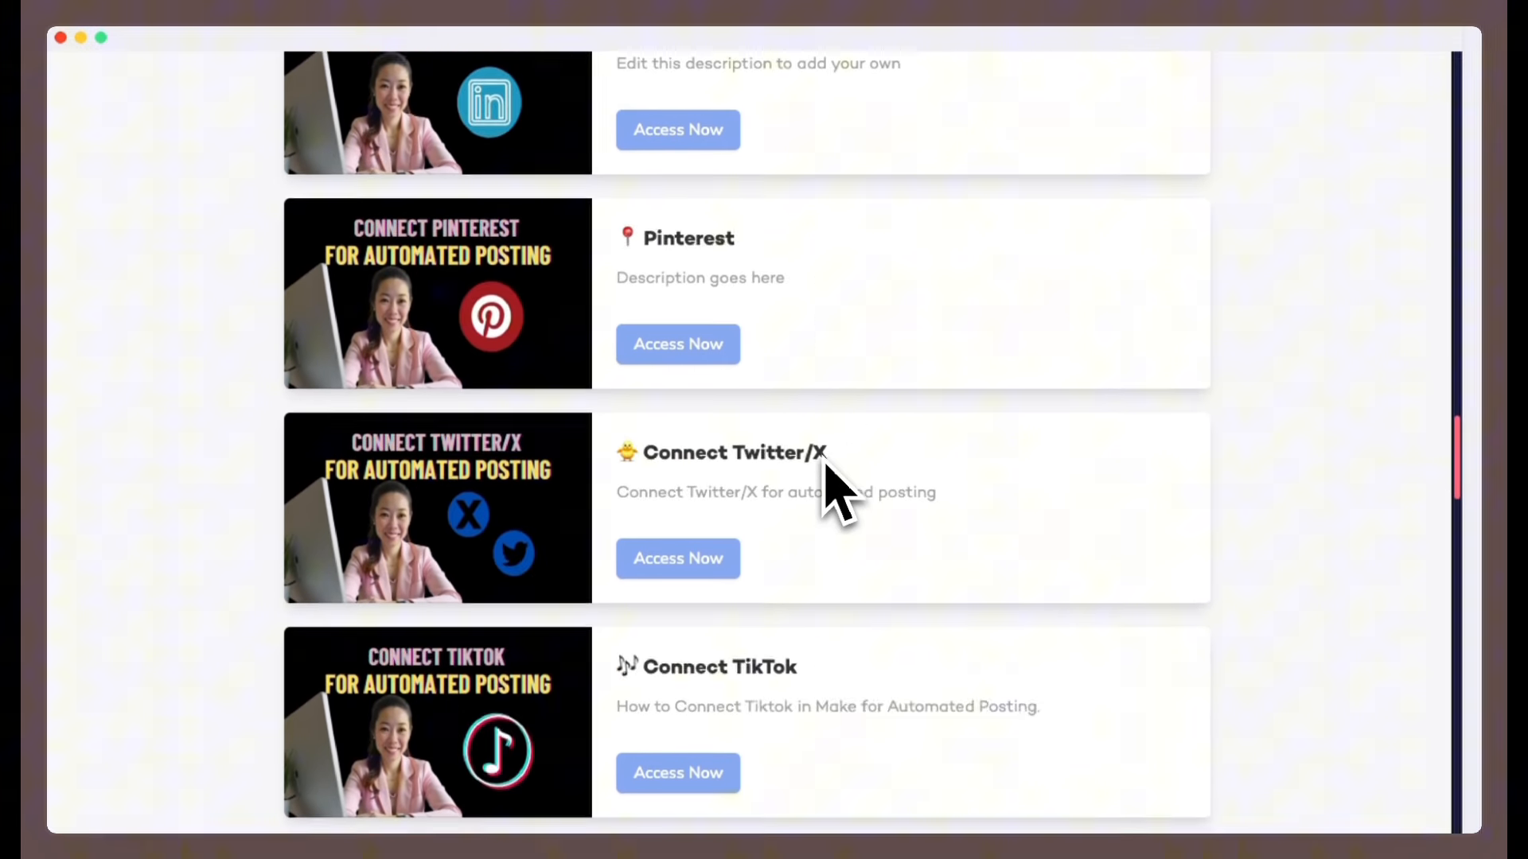
scroll(837, 493, "down", 10)
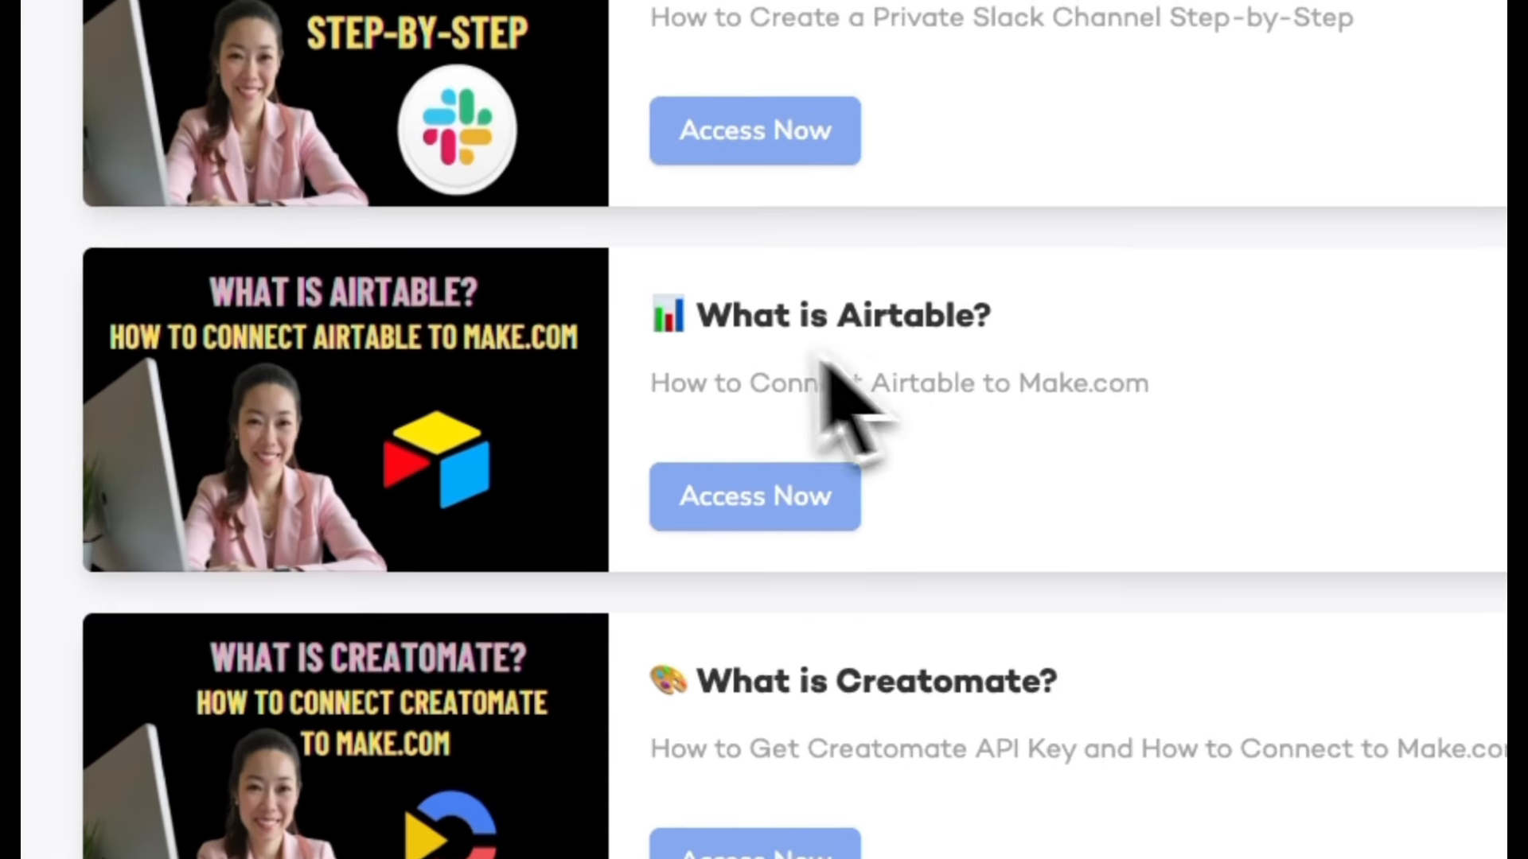
left_click(795, 516)
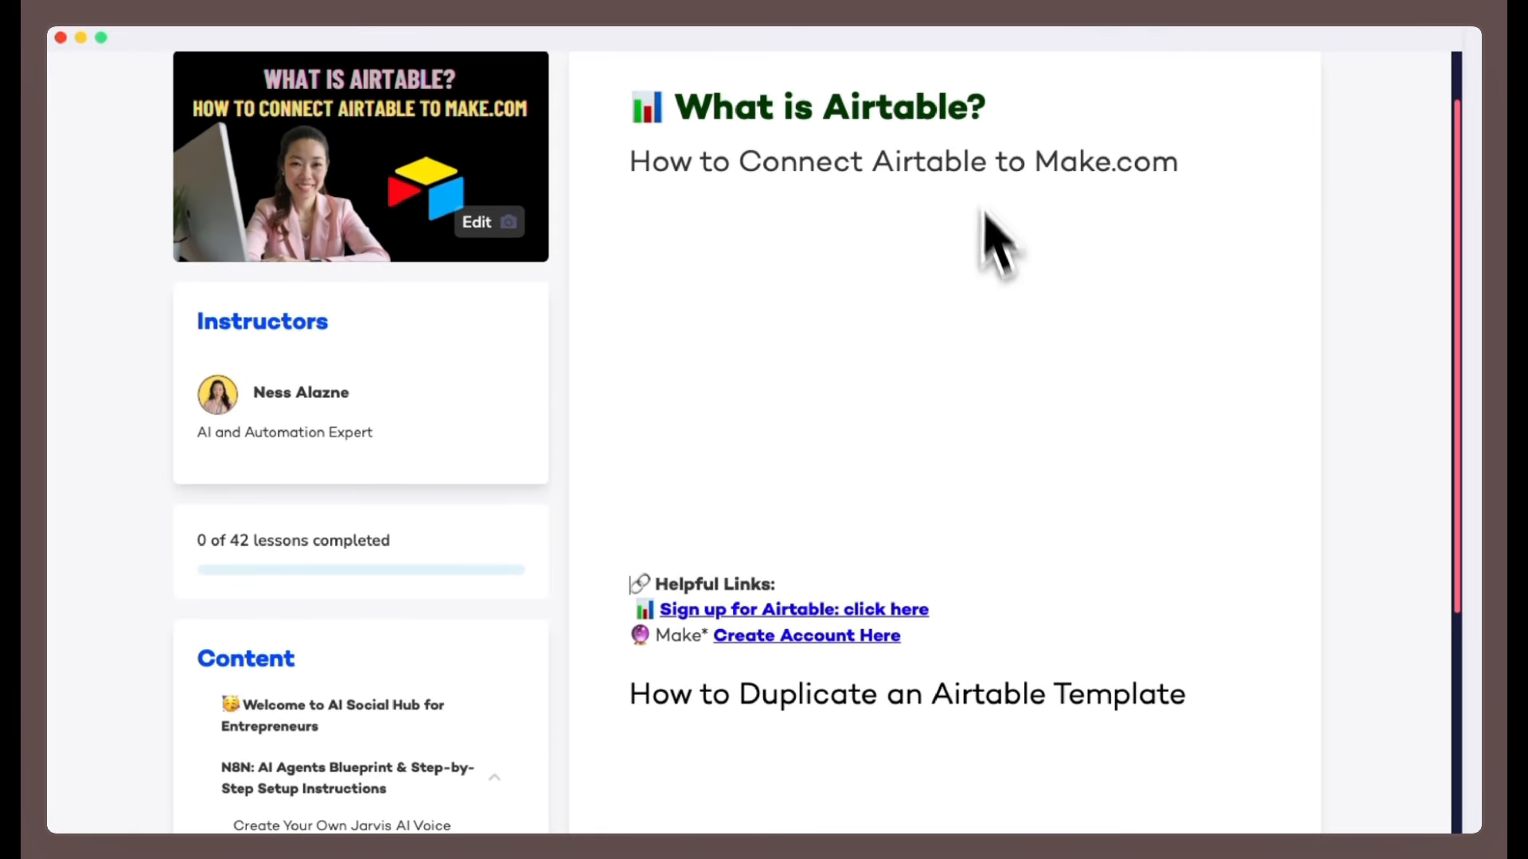
scroll(863, 340, "down", 4)
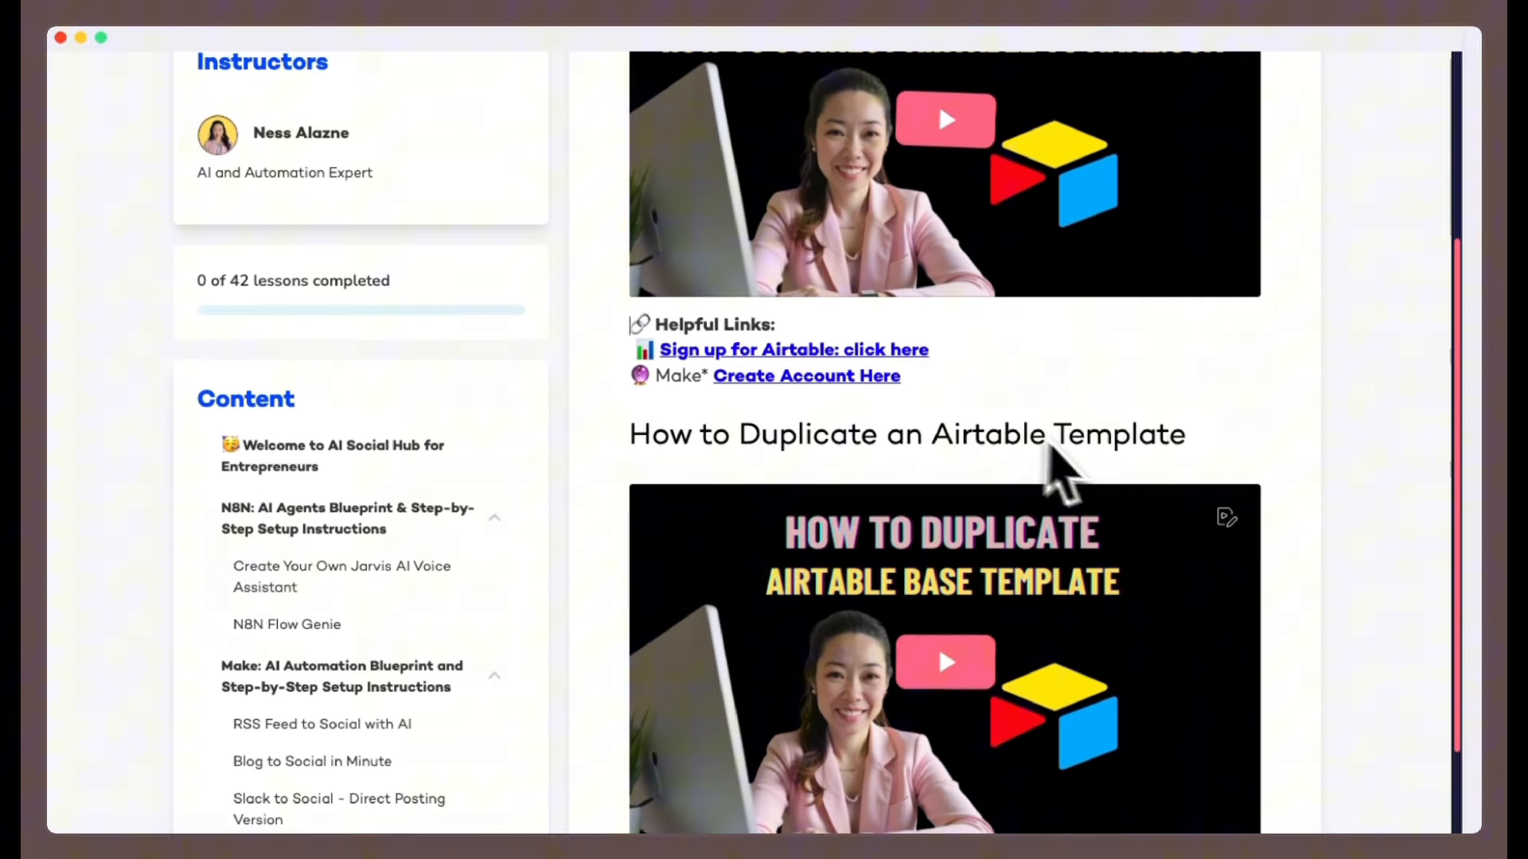
scroll(1152, 509, "down", 3)
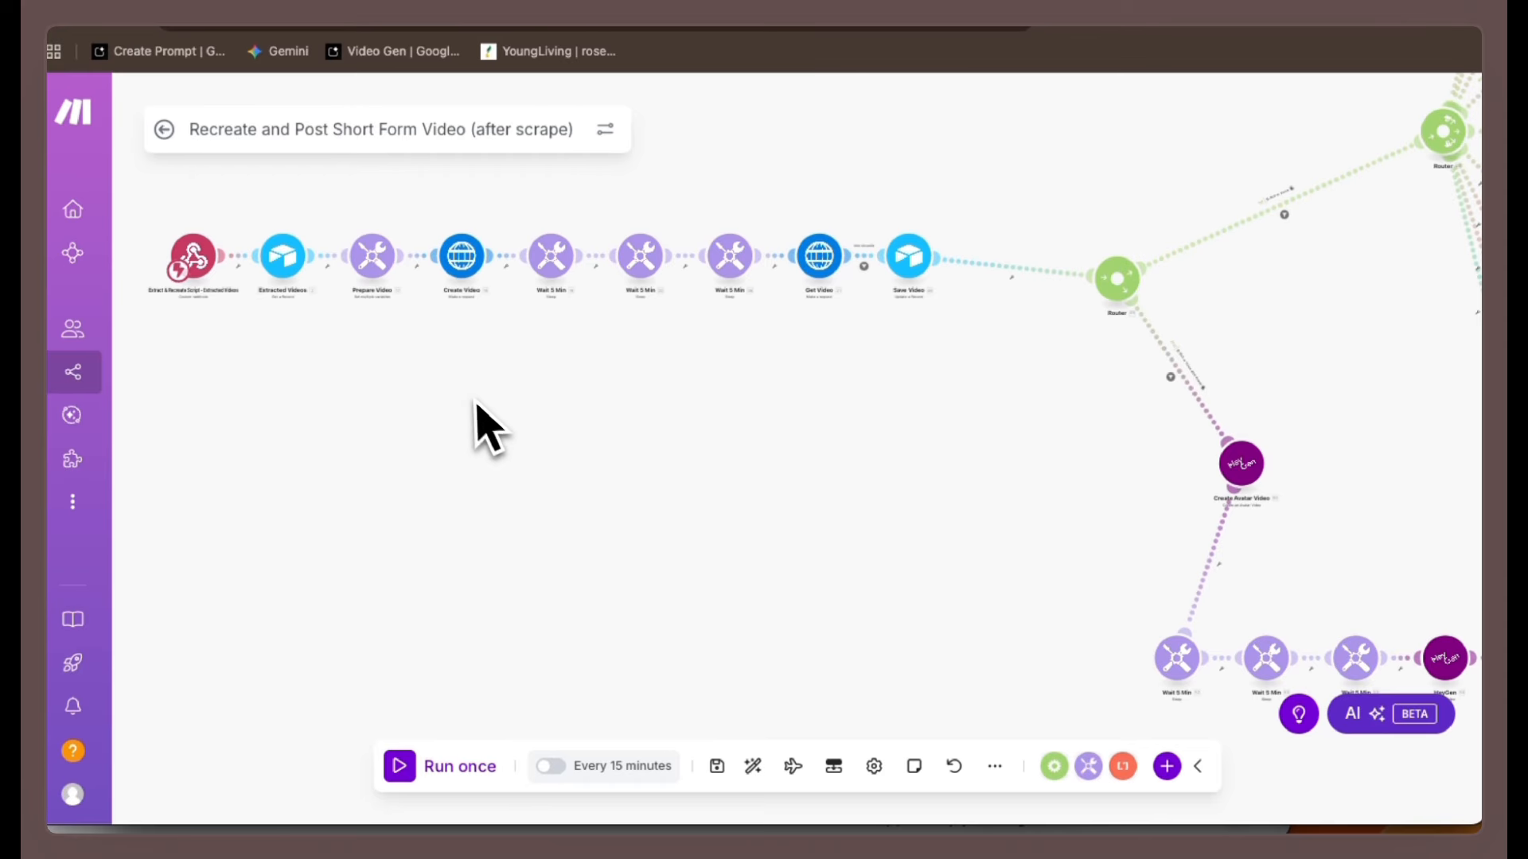
In the imported scenario, add a new webhook named 'AI Scraping DB_test' to the trigger Webhooks module.
left_click_drag(476, 403, 663, 551)
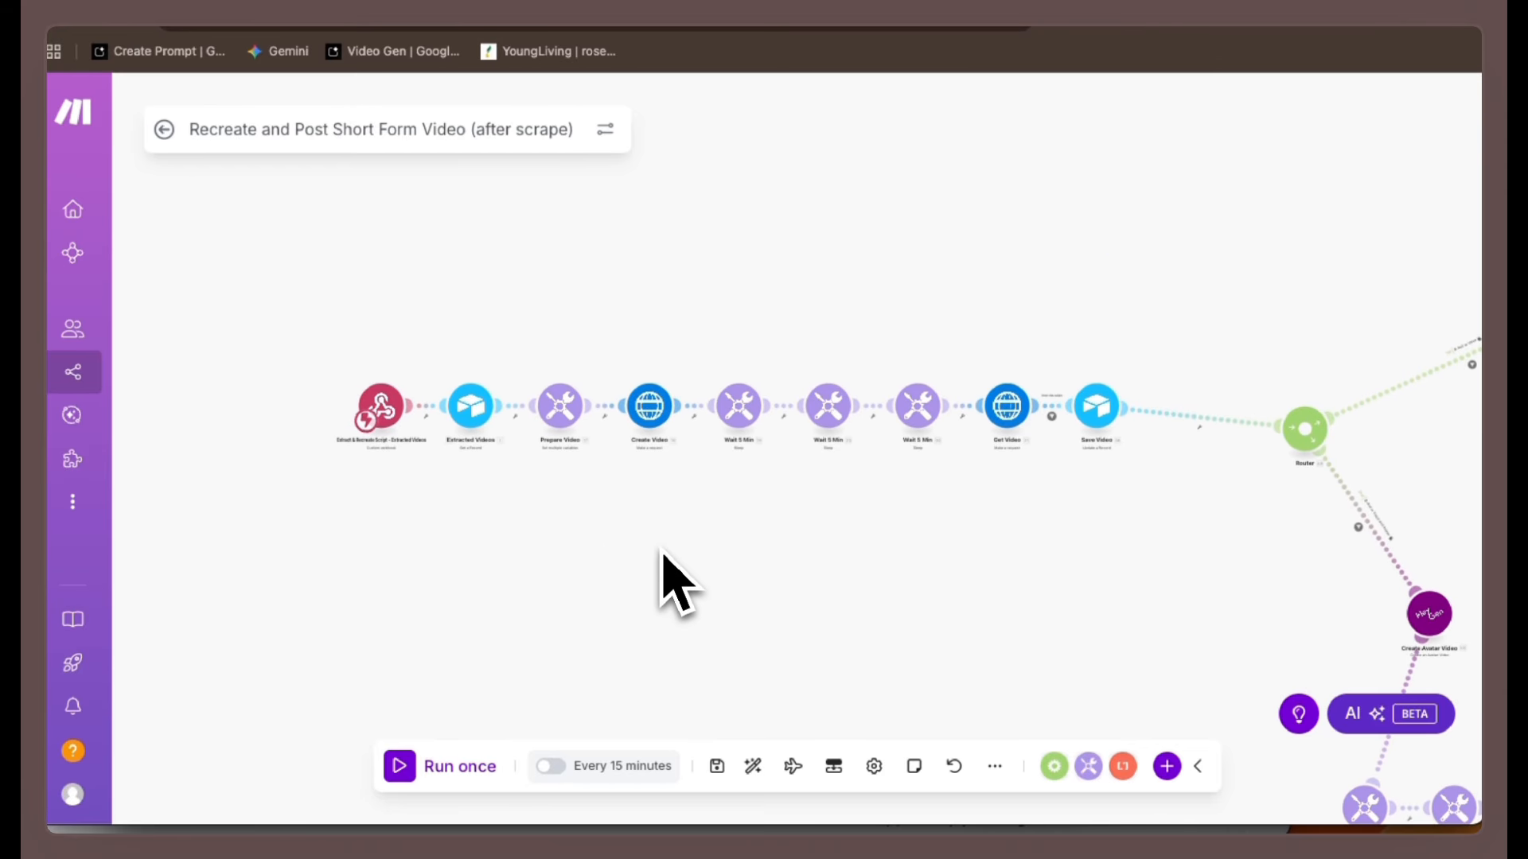
scroll(596, 637, "up", 3)
scroll(589, 596, "down", 3)
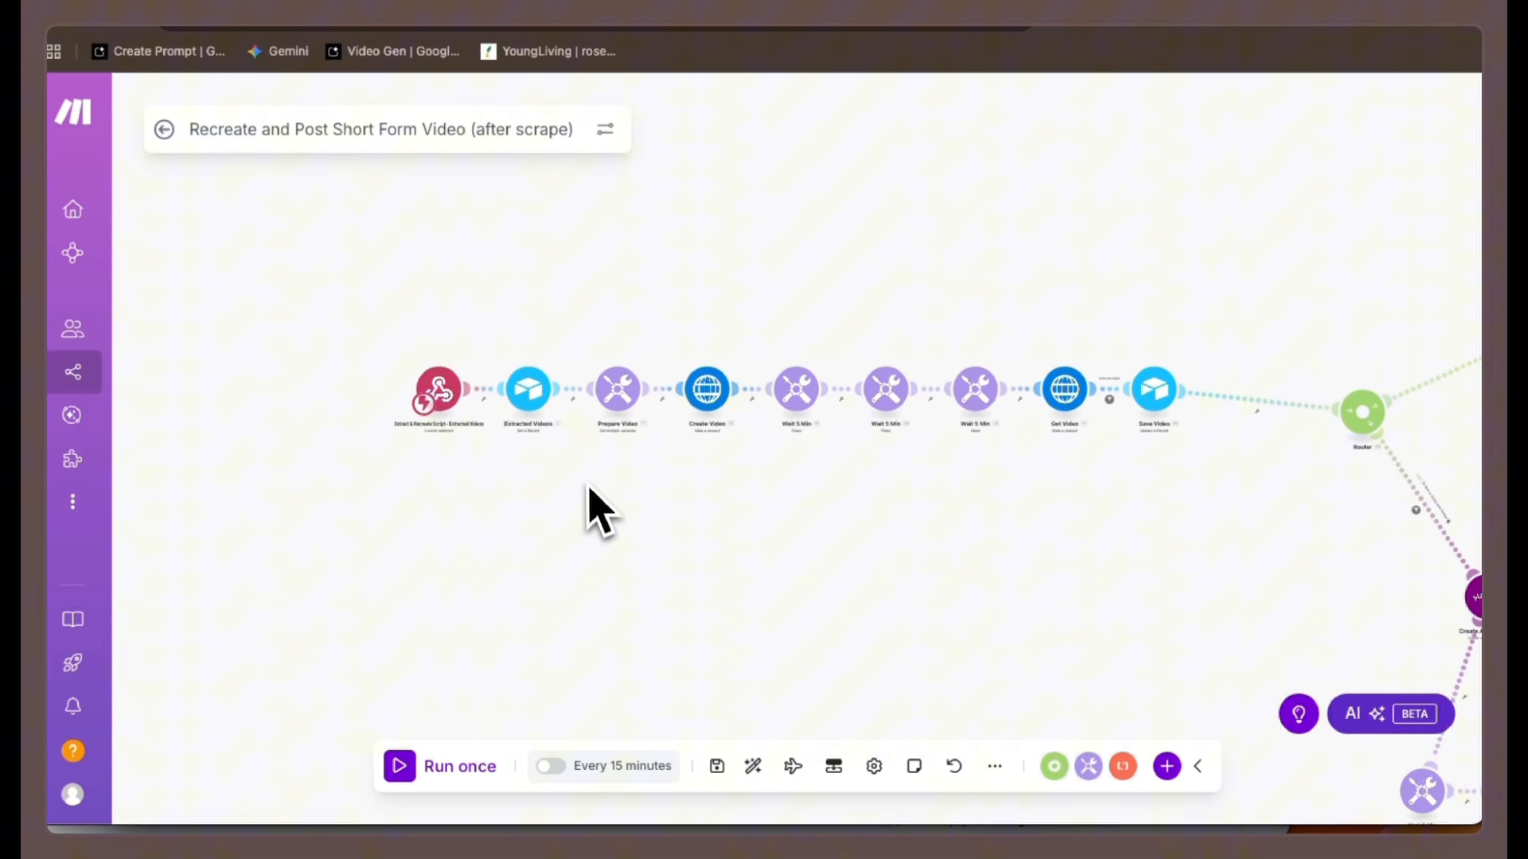
scroll(576, 487, "up", 2)
scroll(577, 487, "up", 2)
left_click_drag(519, 474, 604, 603)
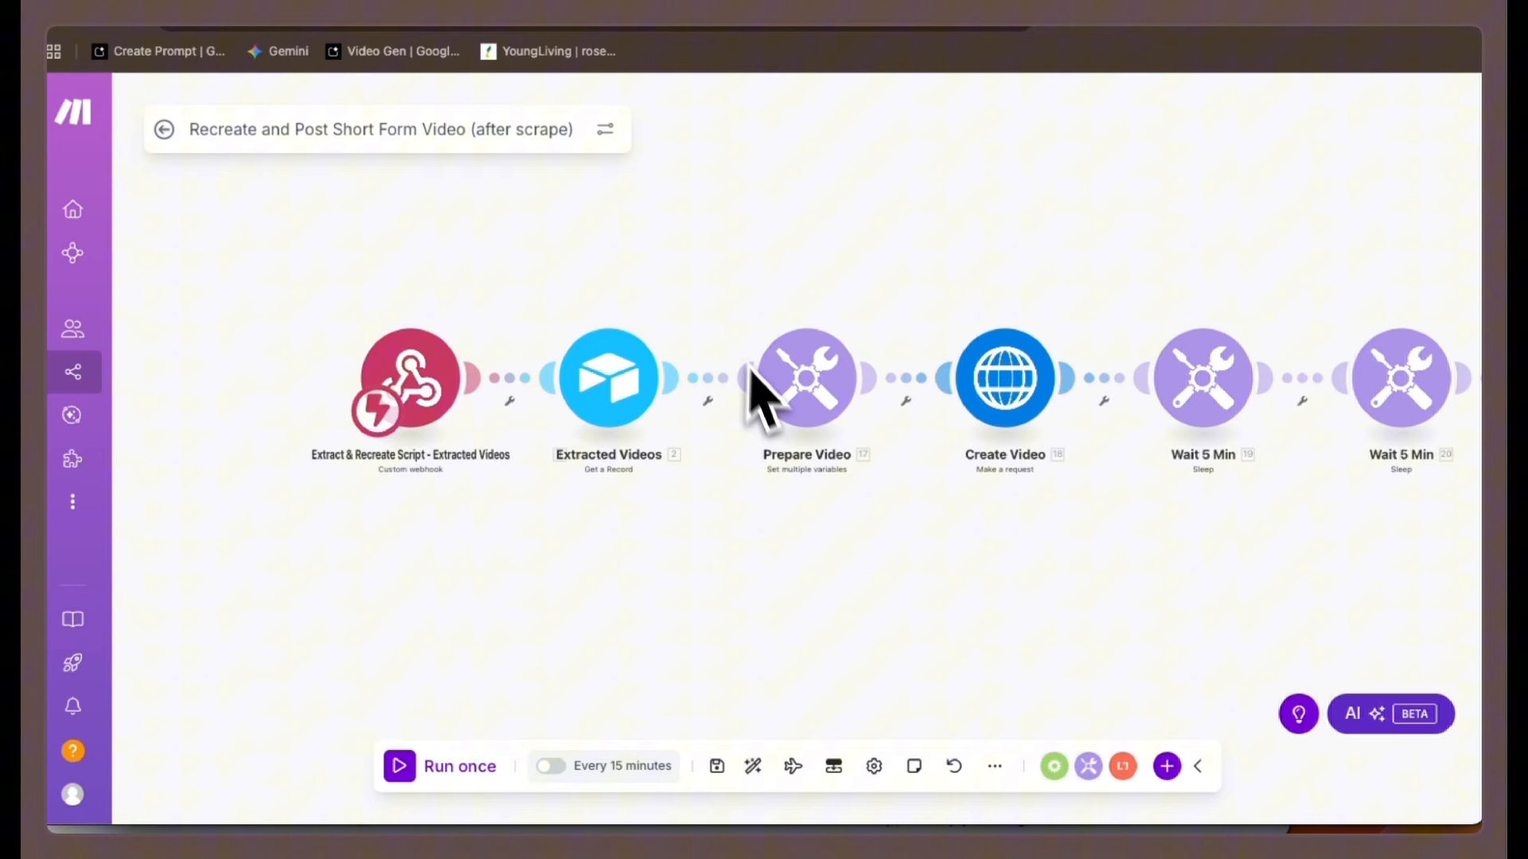
left_click(402, 390)
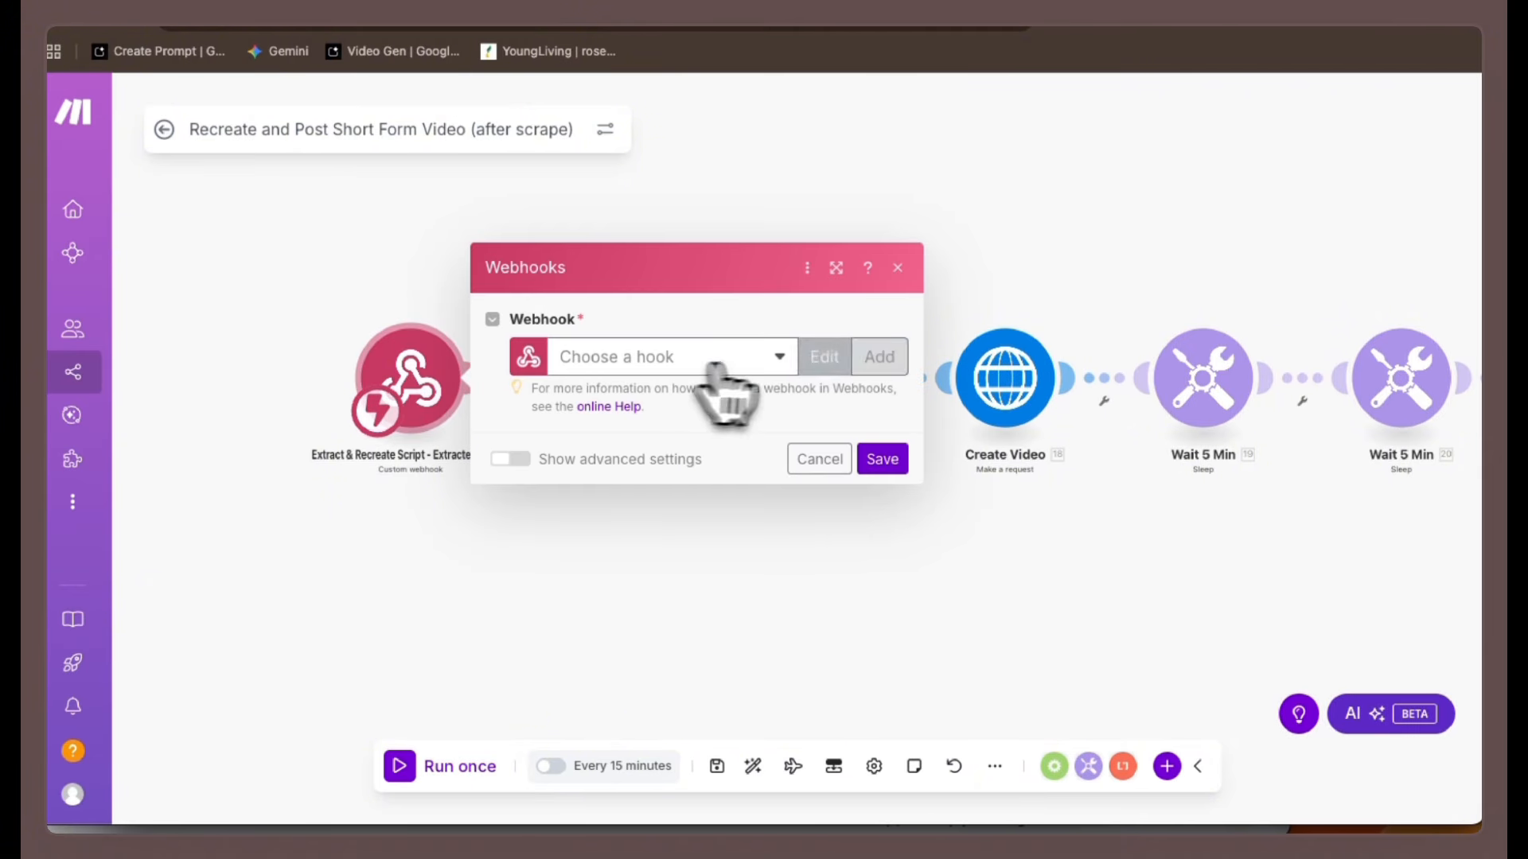
left_click(877, 366)
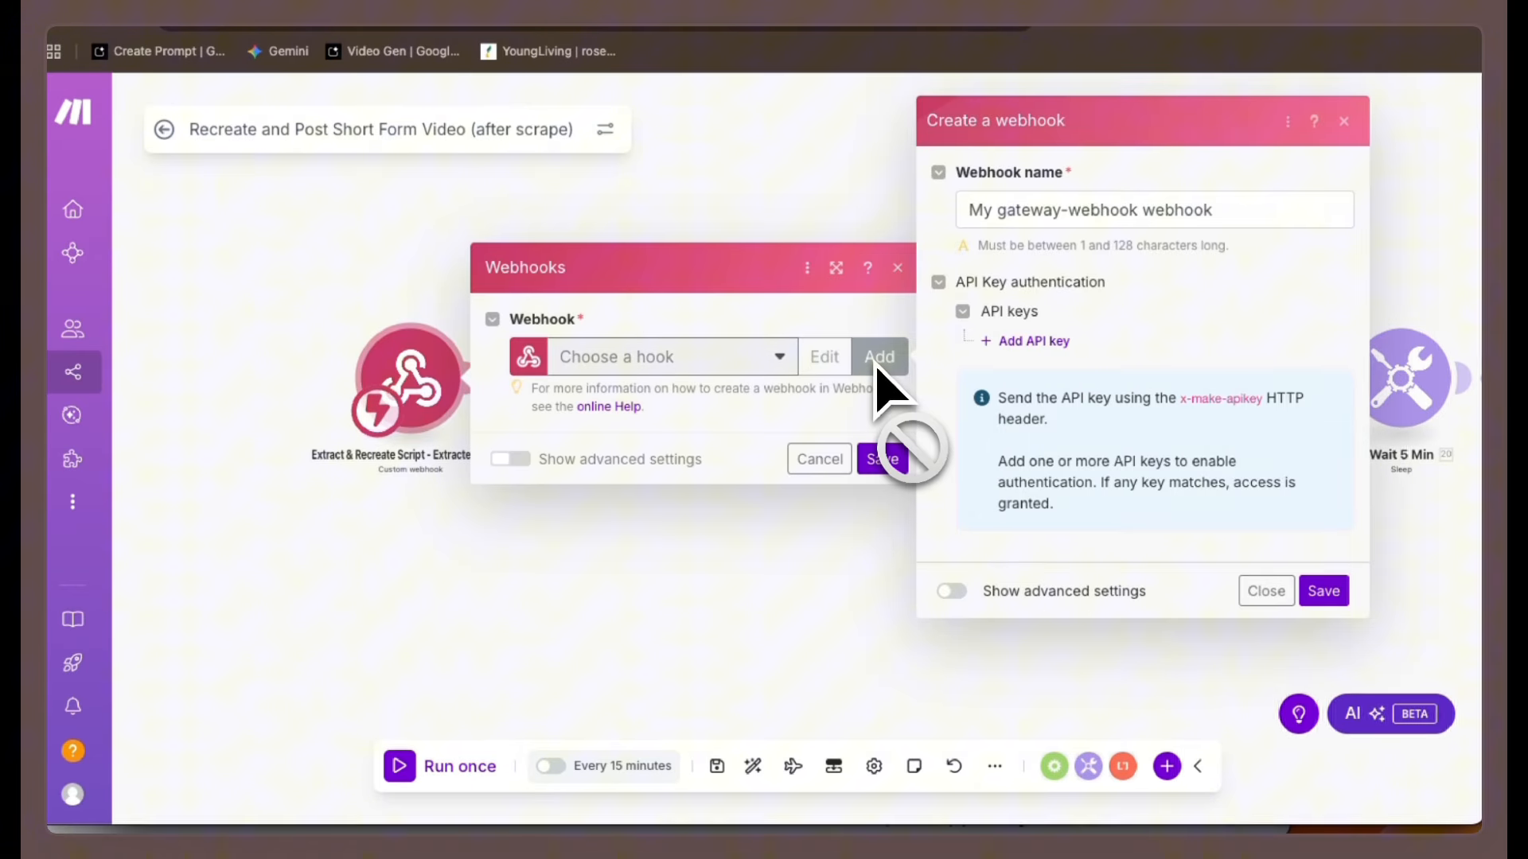
left_click_drag(1220, 208, 962, 212)
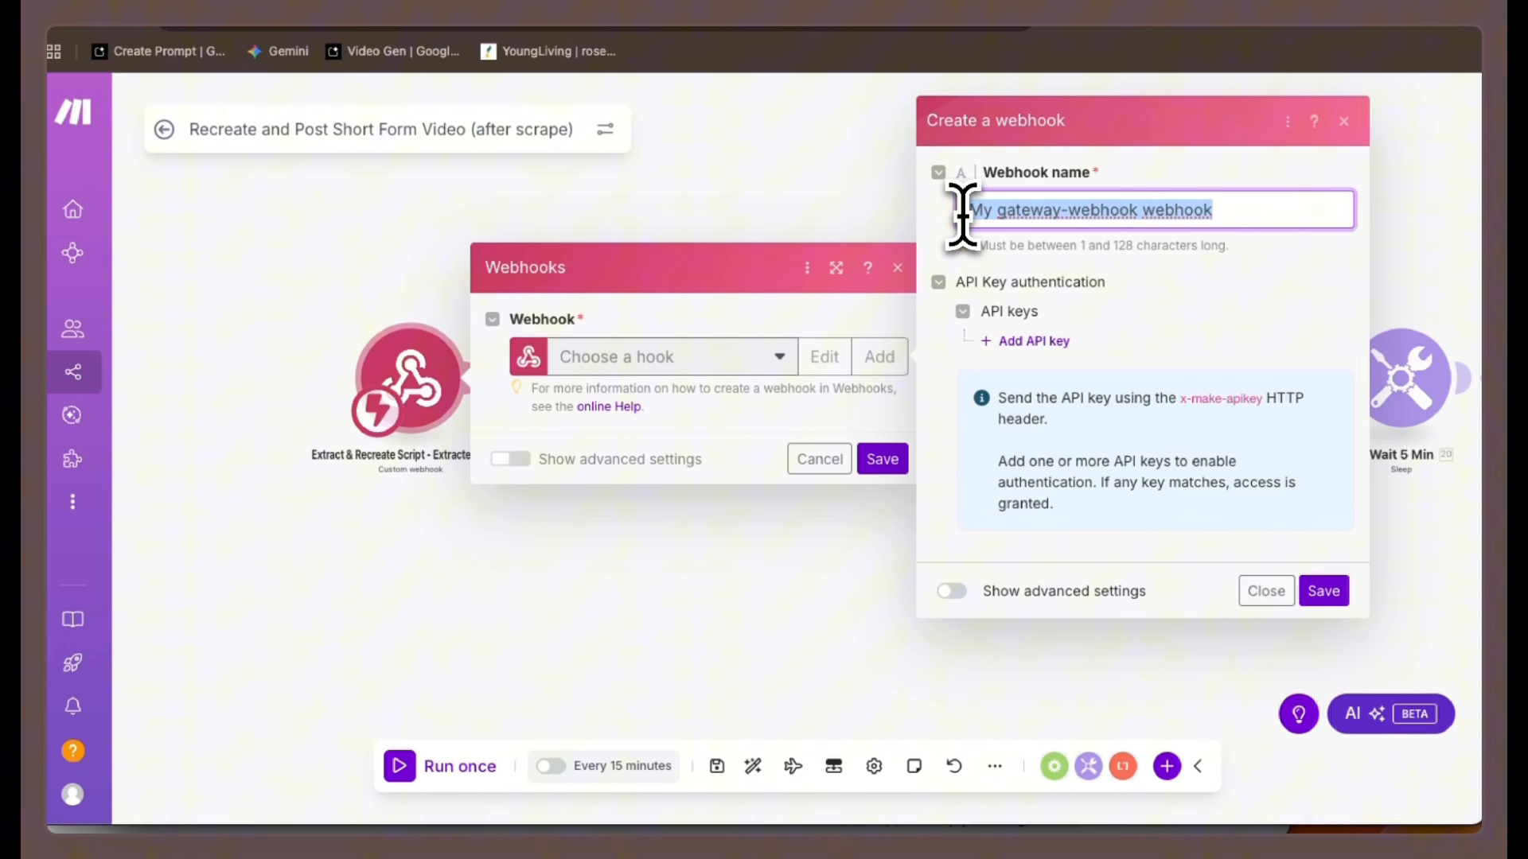
type("ai")
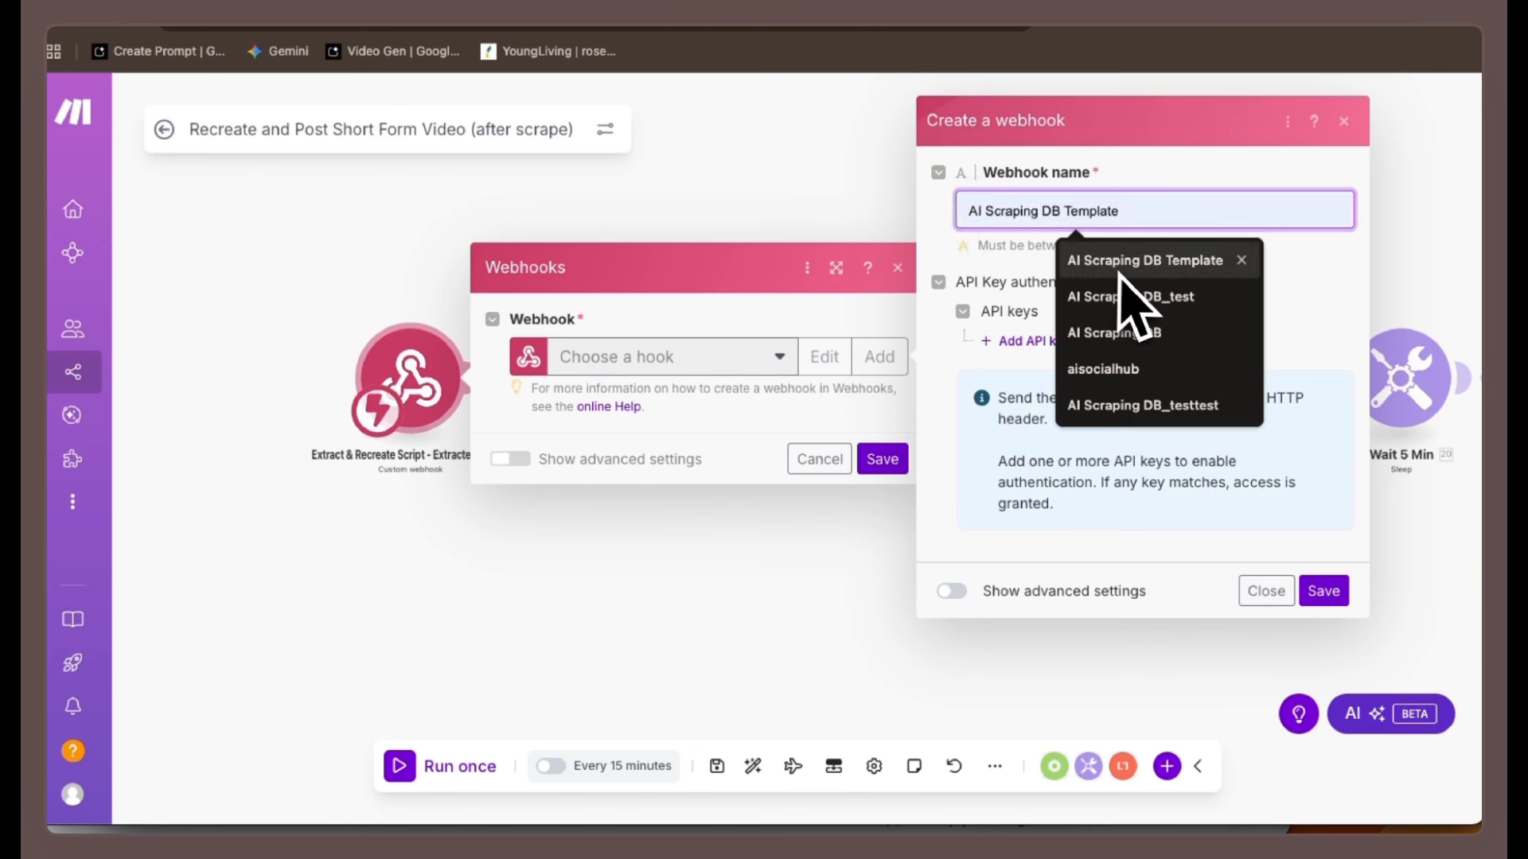
left_click(1142, 300)
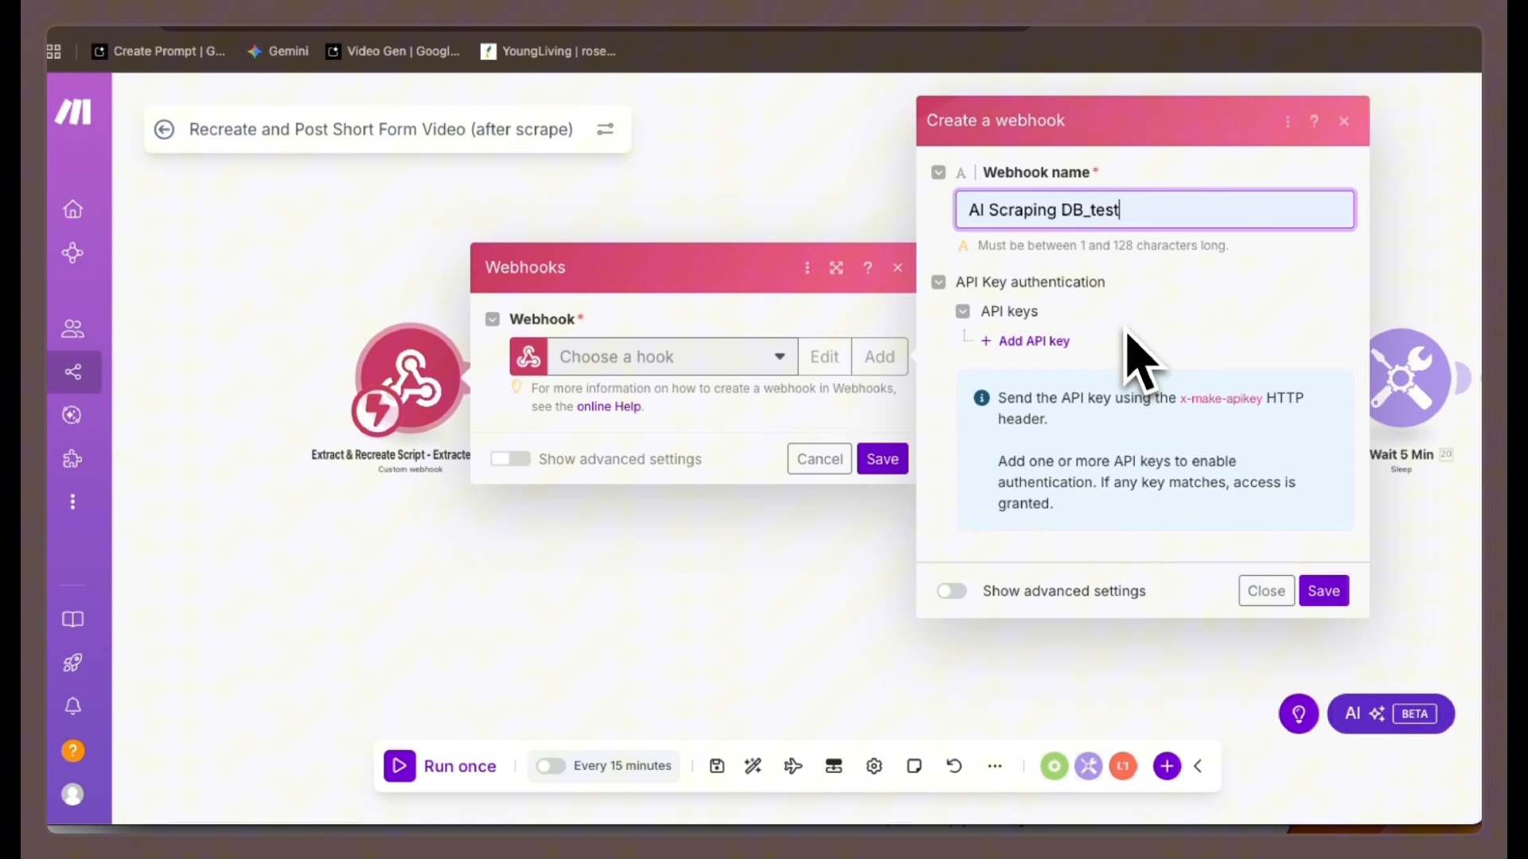
left_click(1323, 593)
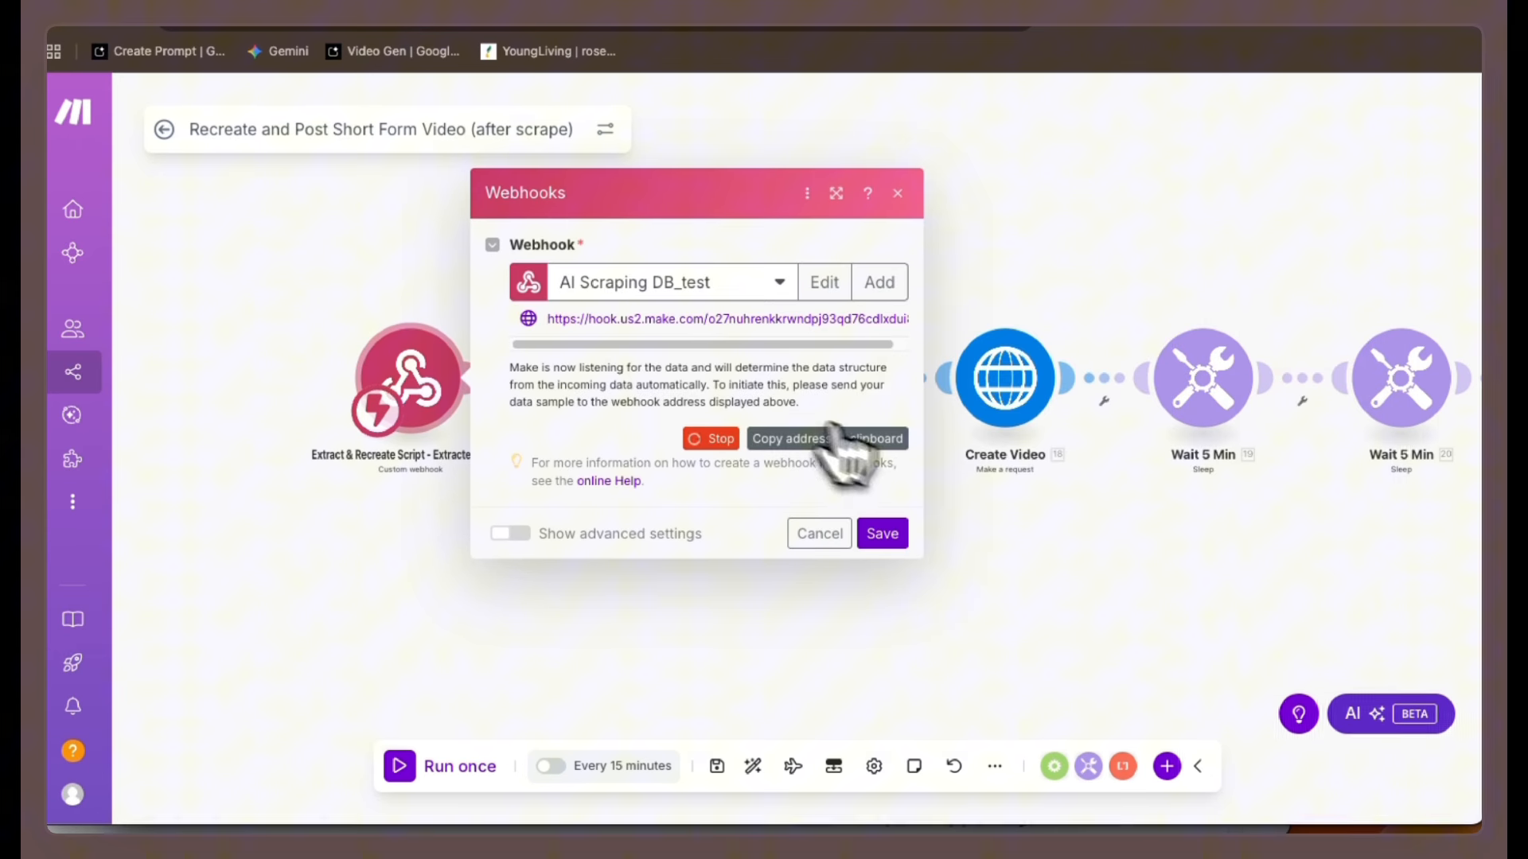
Edit the 'Create Short Form Video and Post' button field in Airtable and delete the old webhook URL from its URL formula.
left_click(1472, 89)
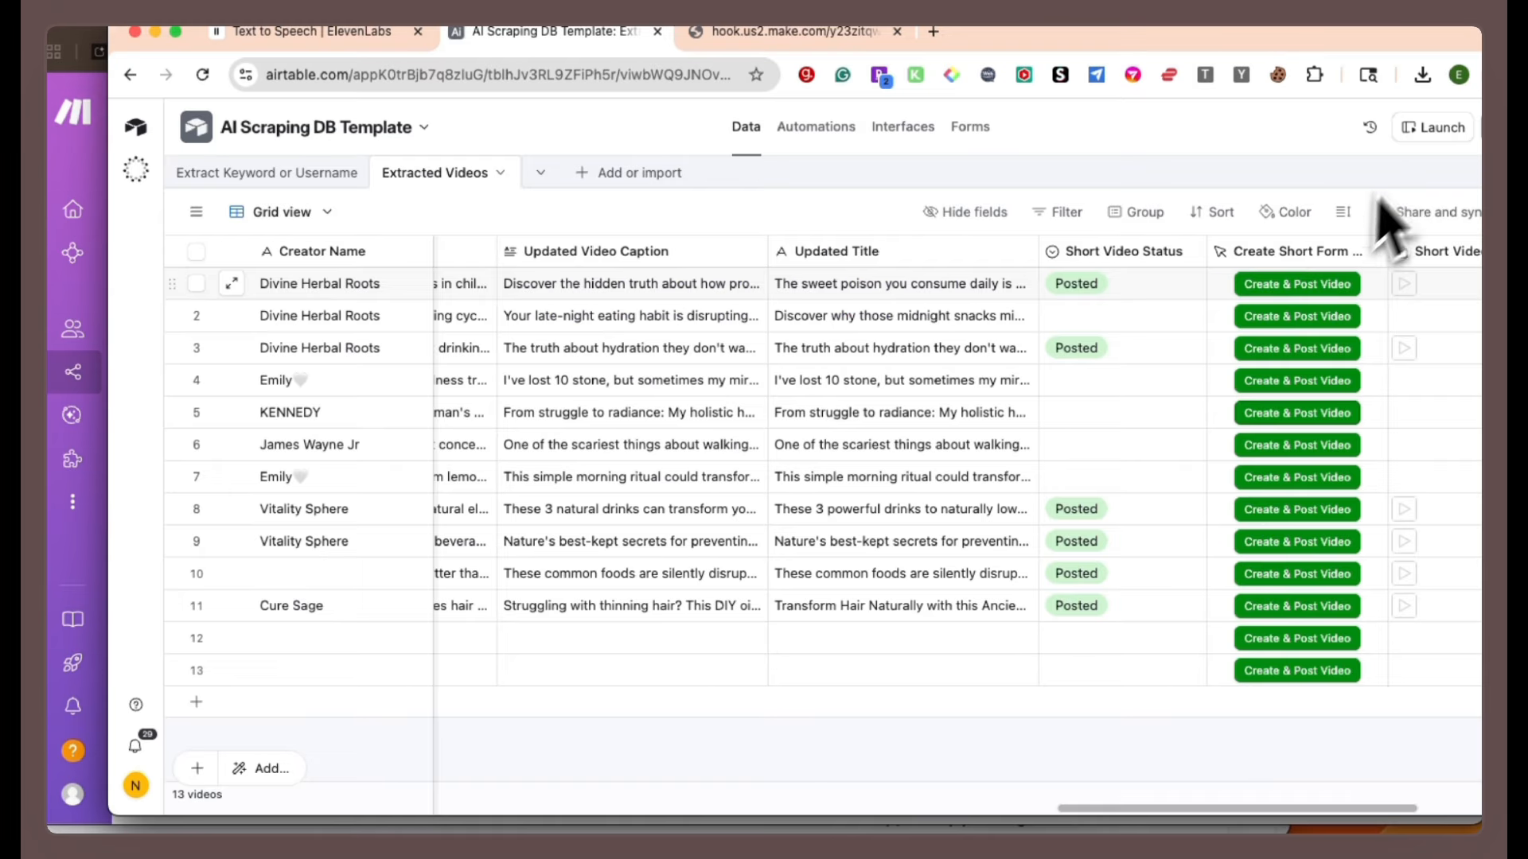
right_click(1290, 251)
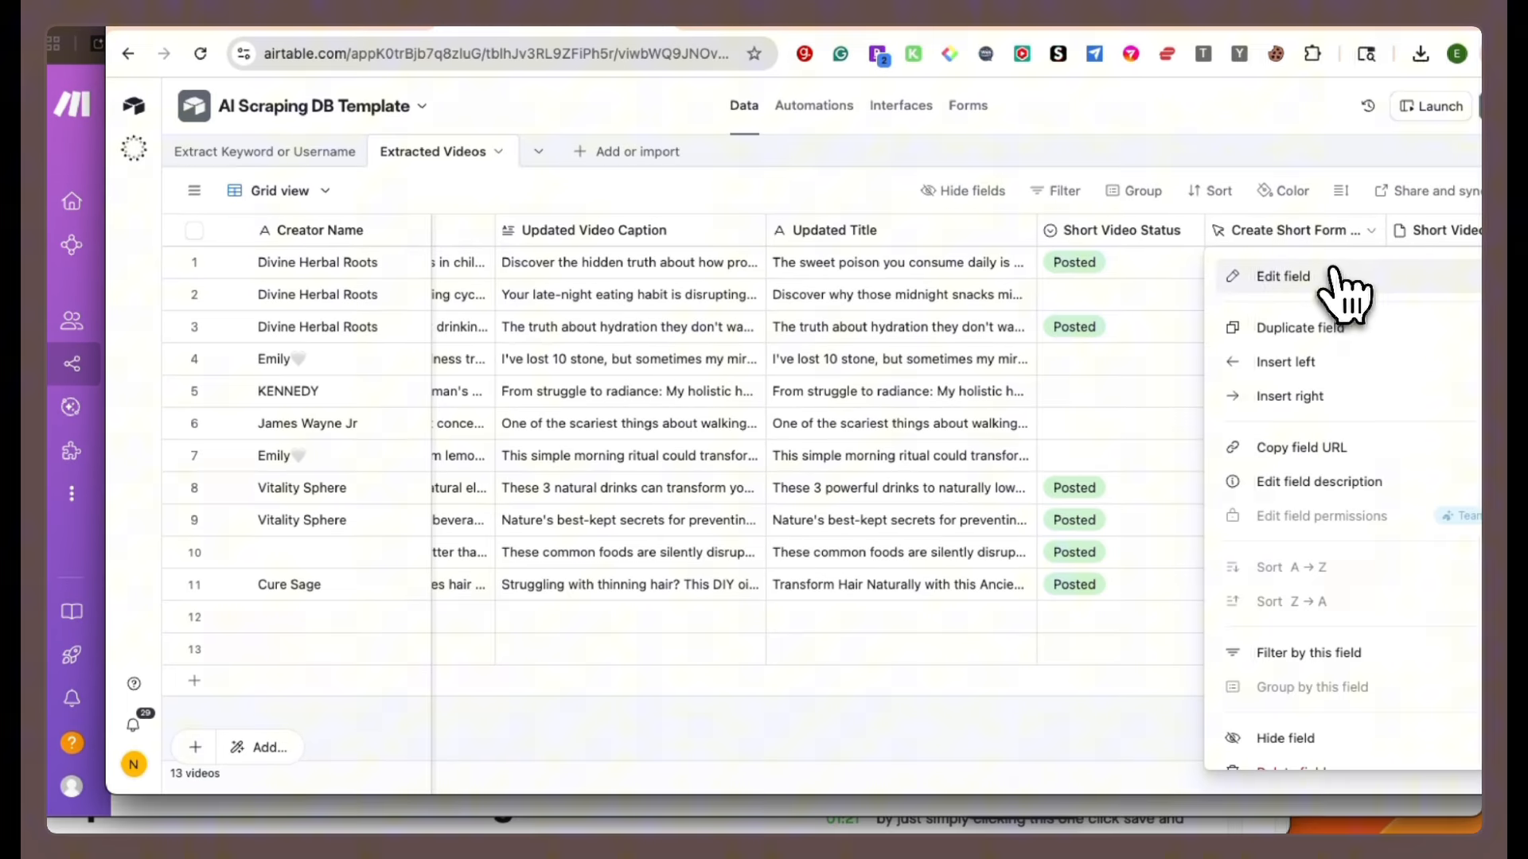
left_click(1326, 296)
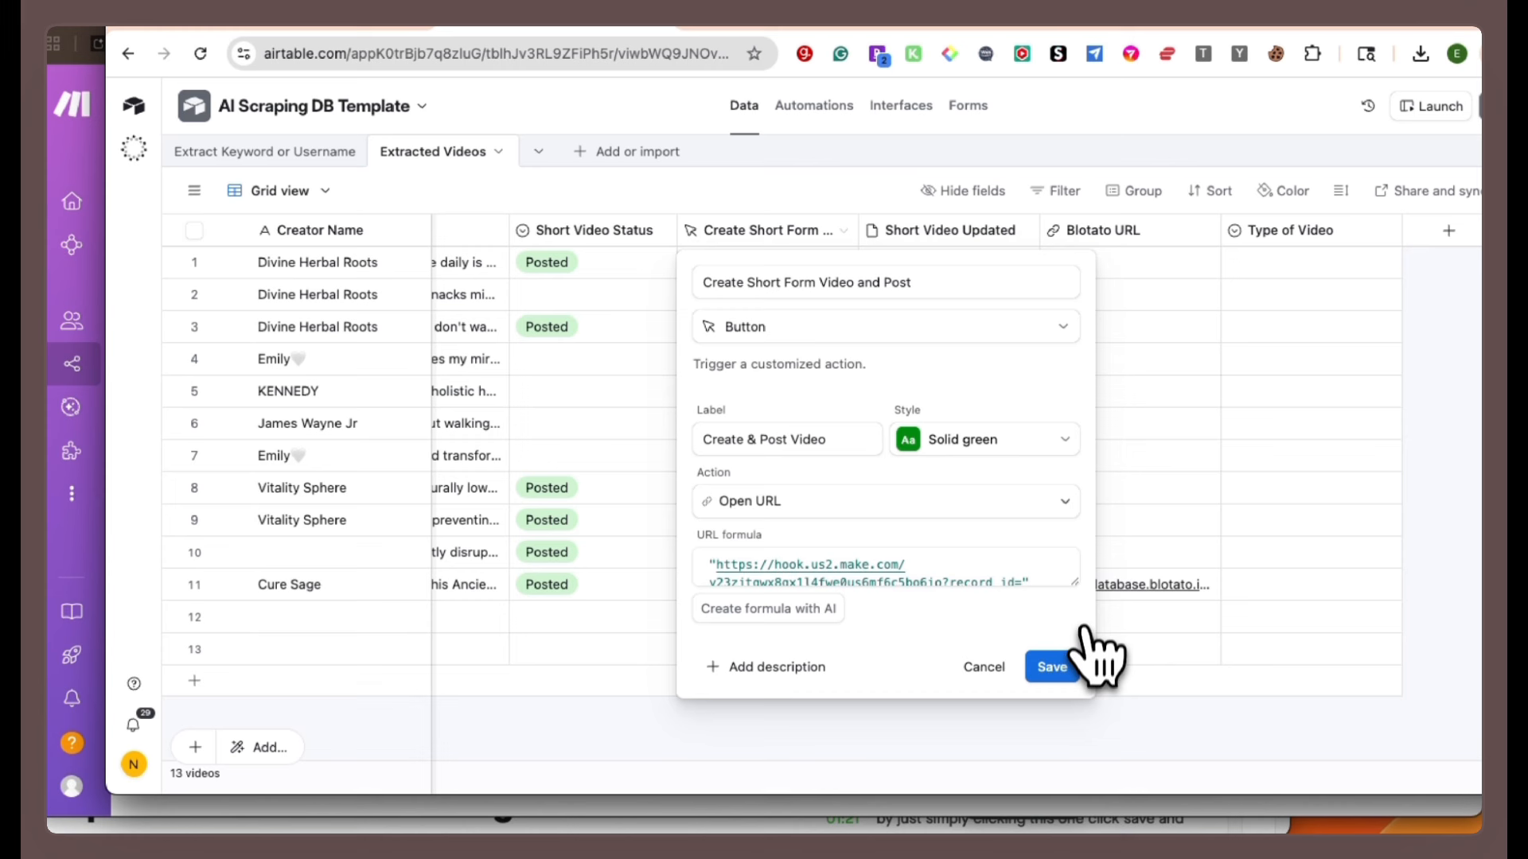
left_click_drag(1078, 585, 1115, 620)
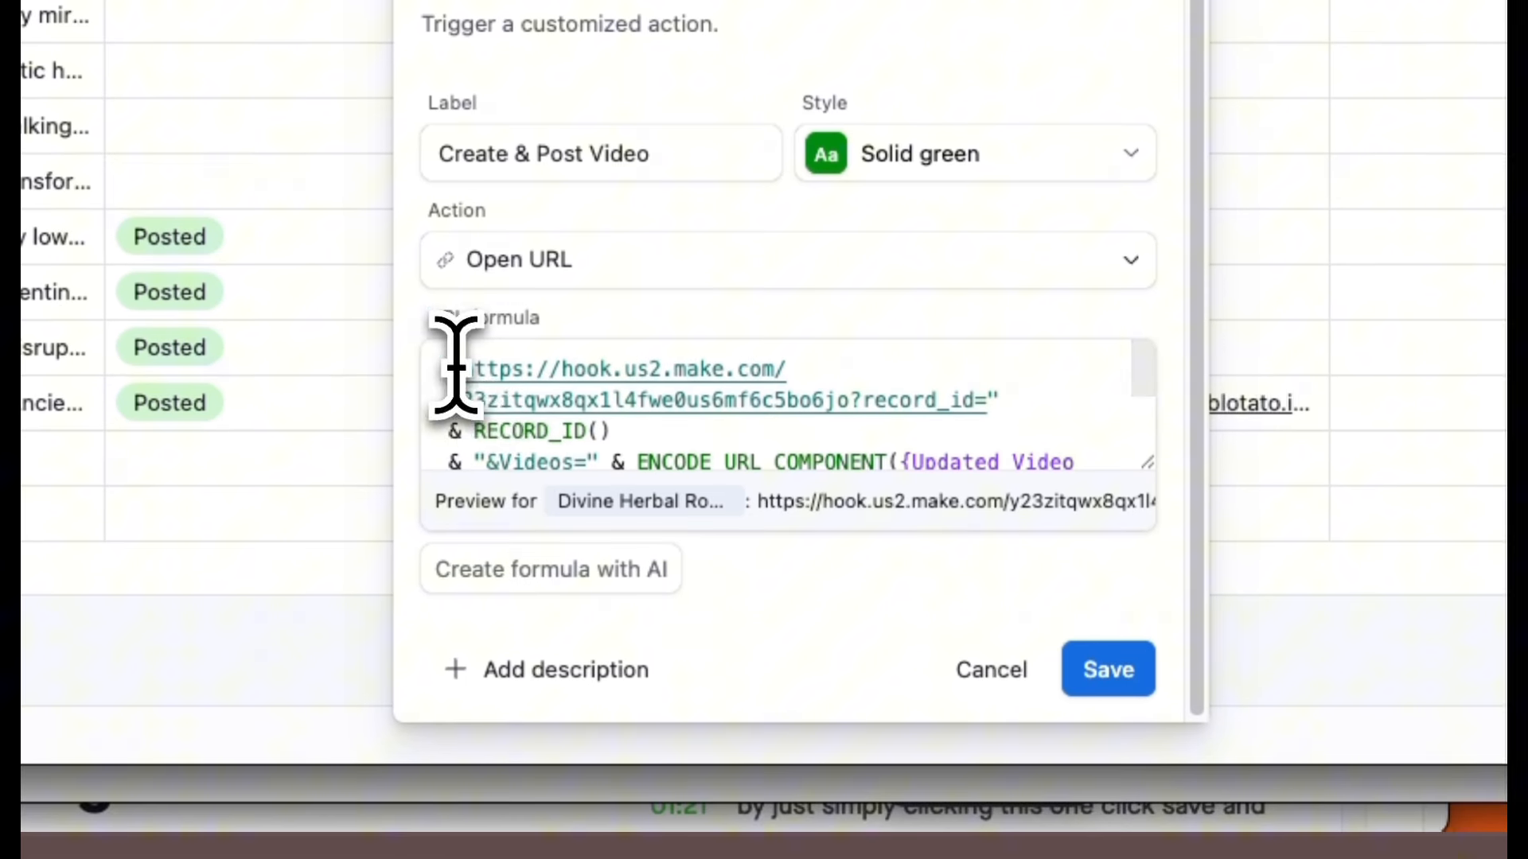
left_click(846, 395)
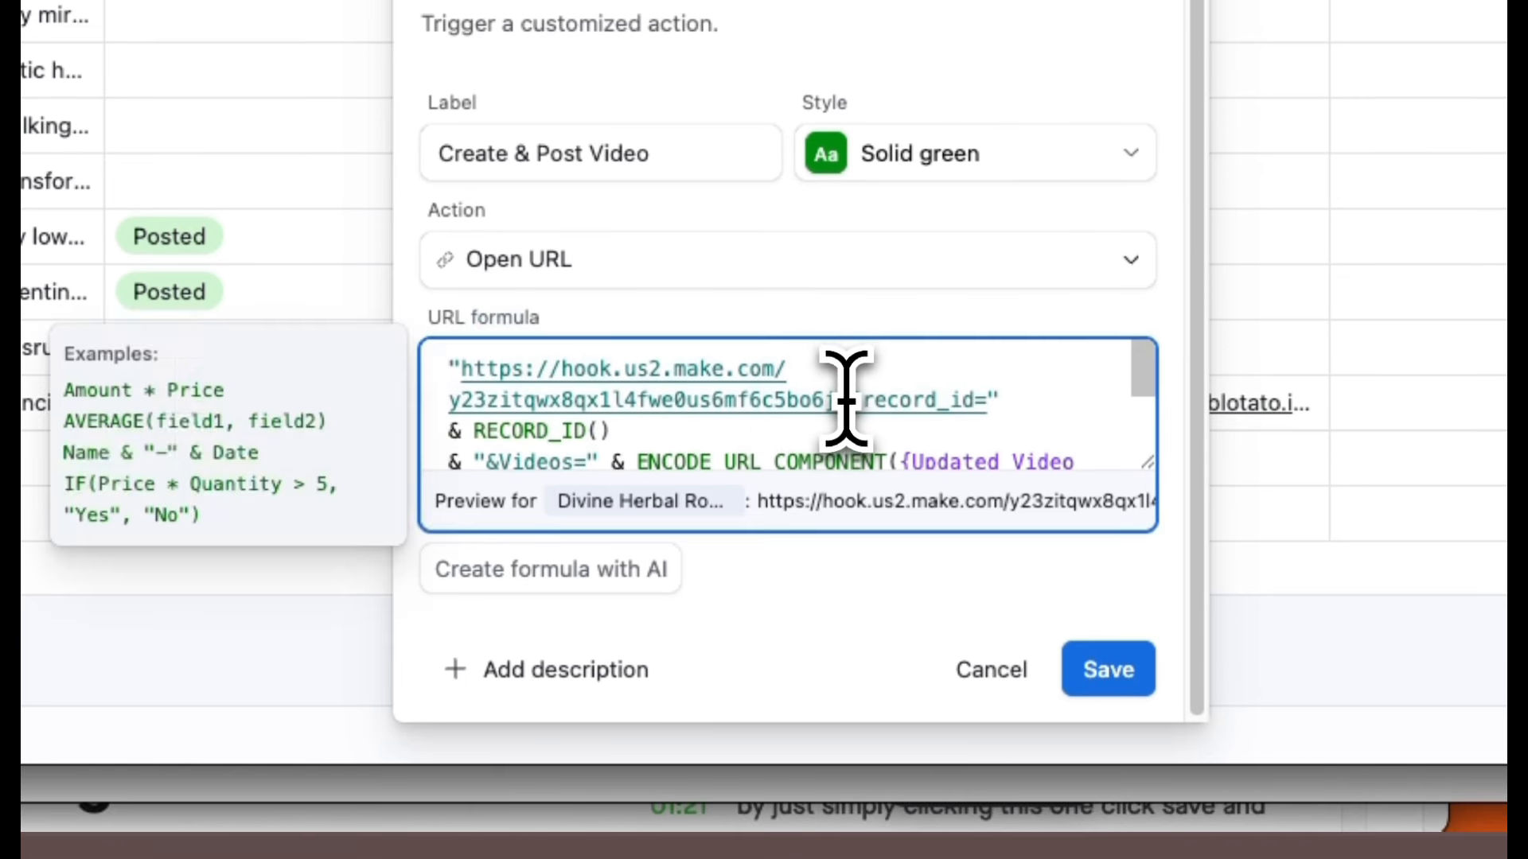
left_click_drag(846, 395, 450, 374)
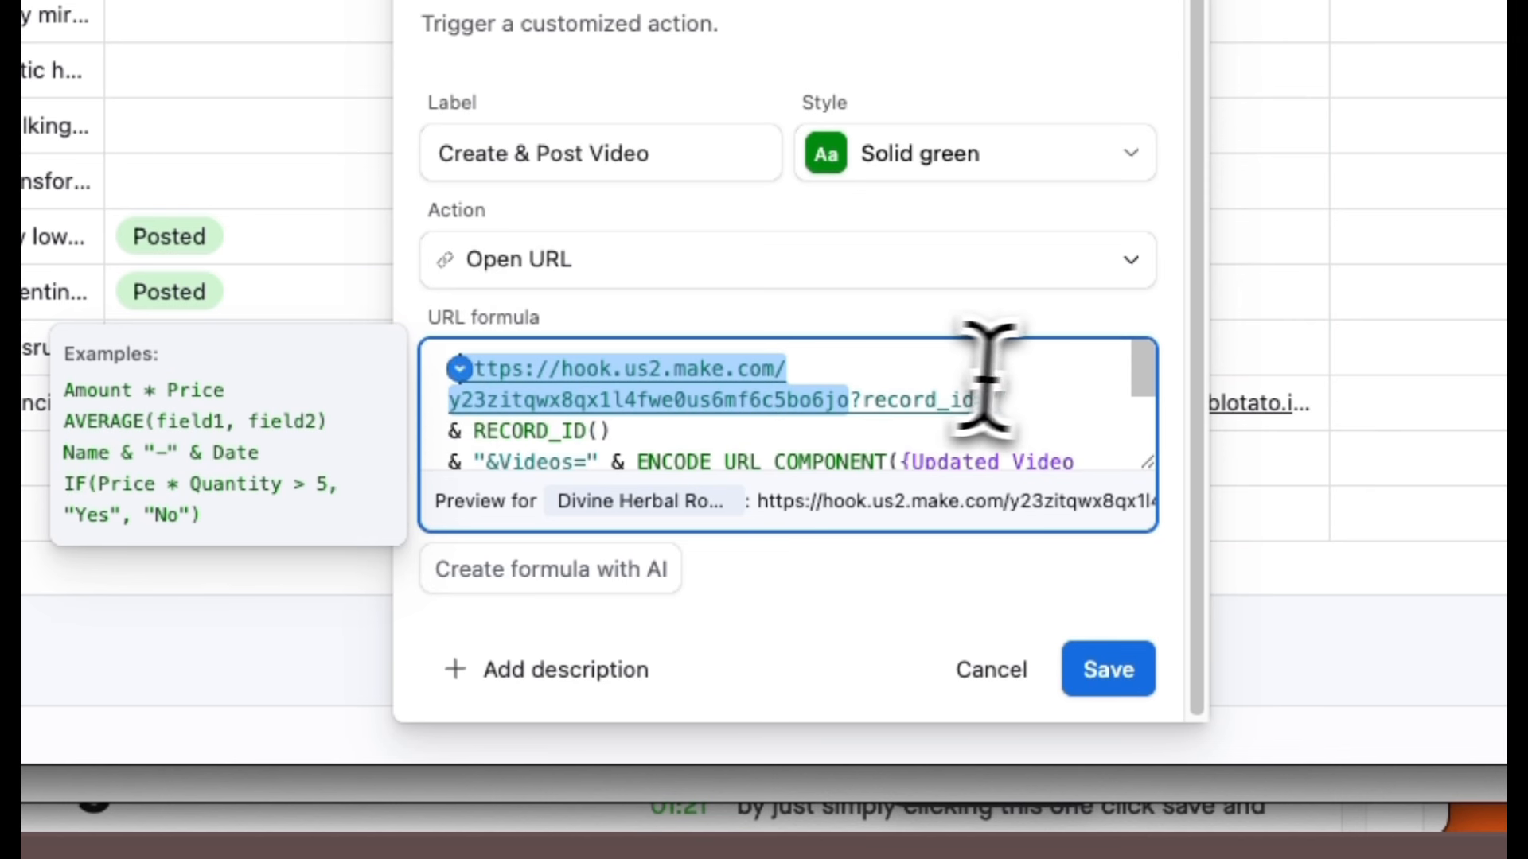
key("BackSpace")
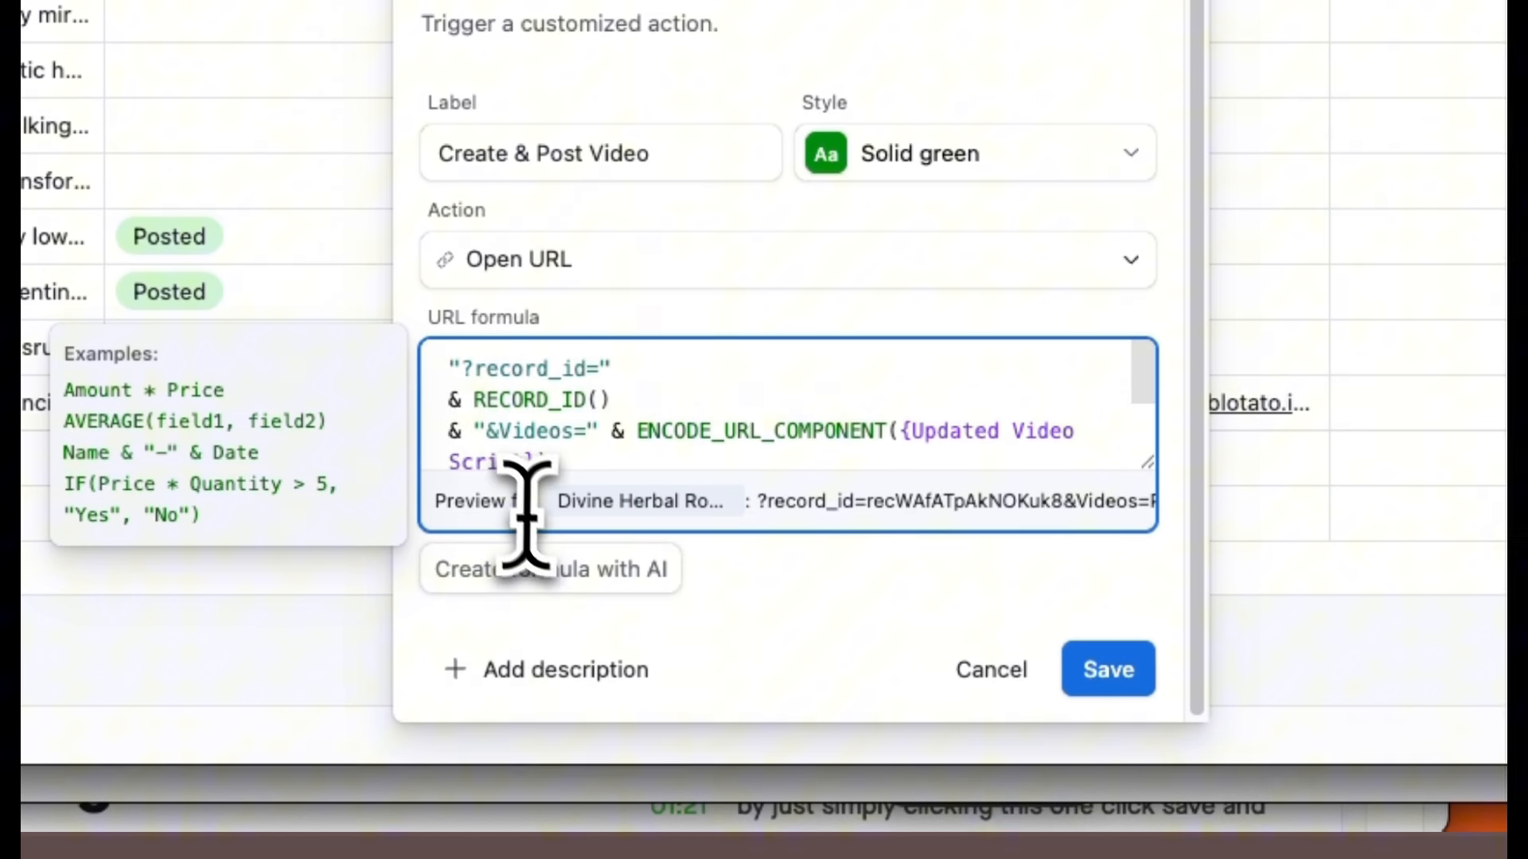
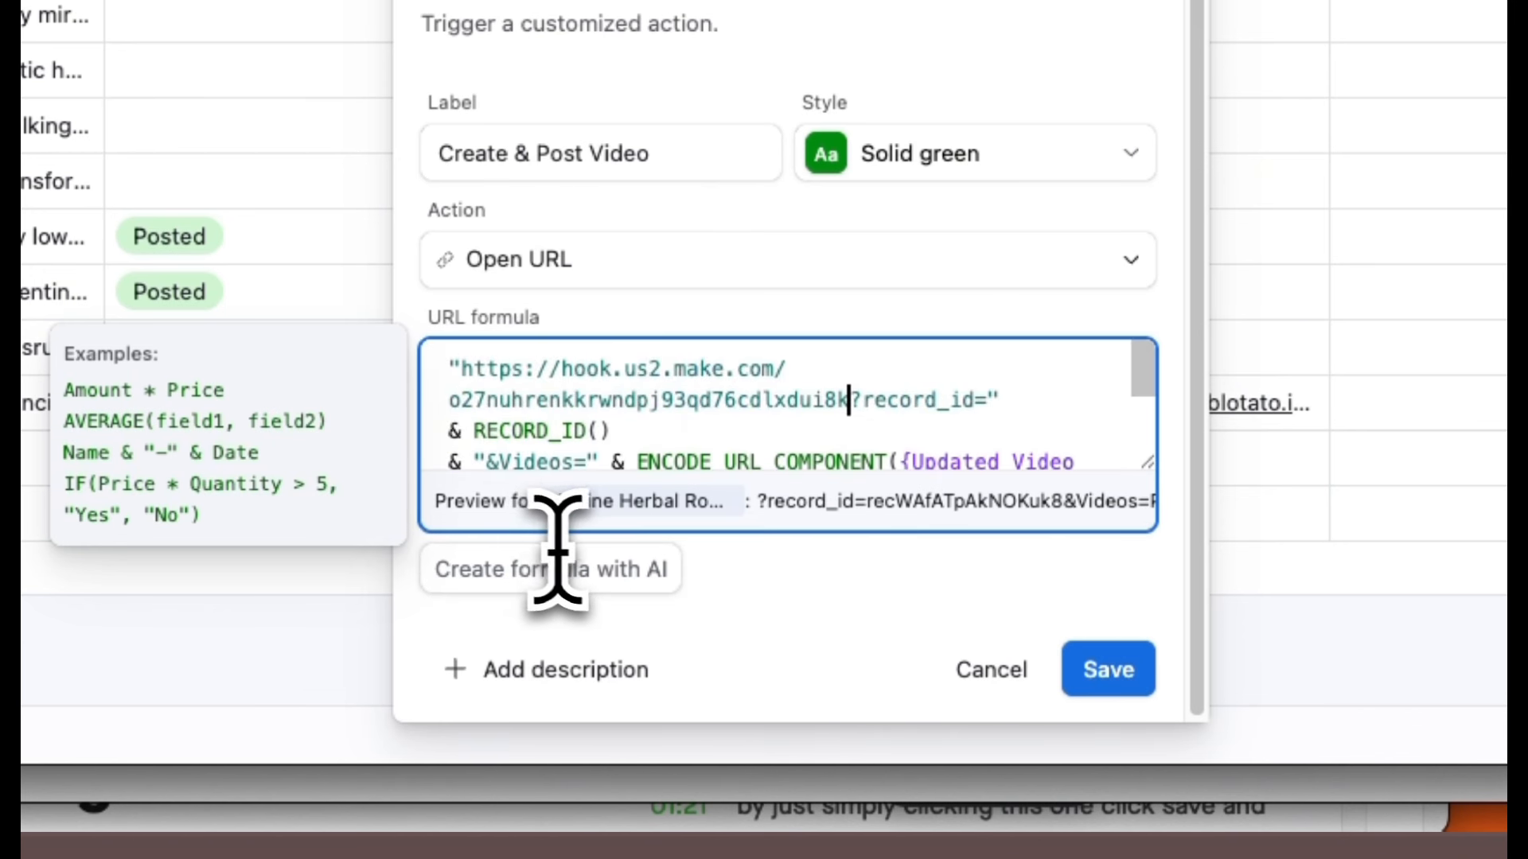
Paste the new webhook URL at the start of the button's URL formula and save the field.
left_click(1107, 668)
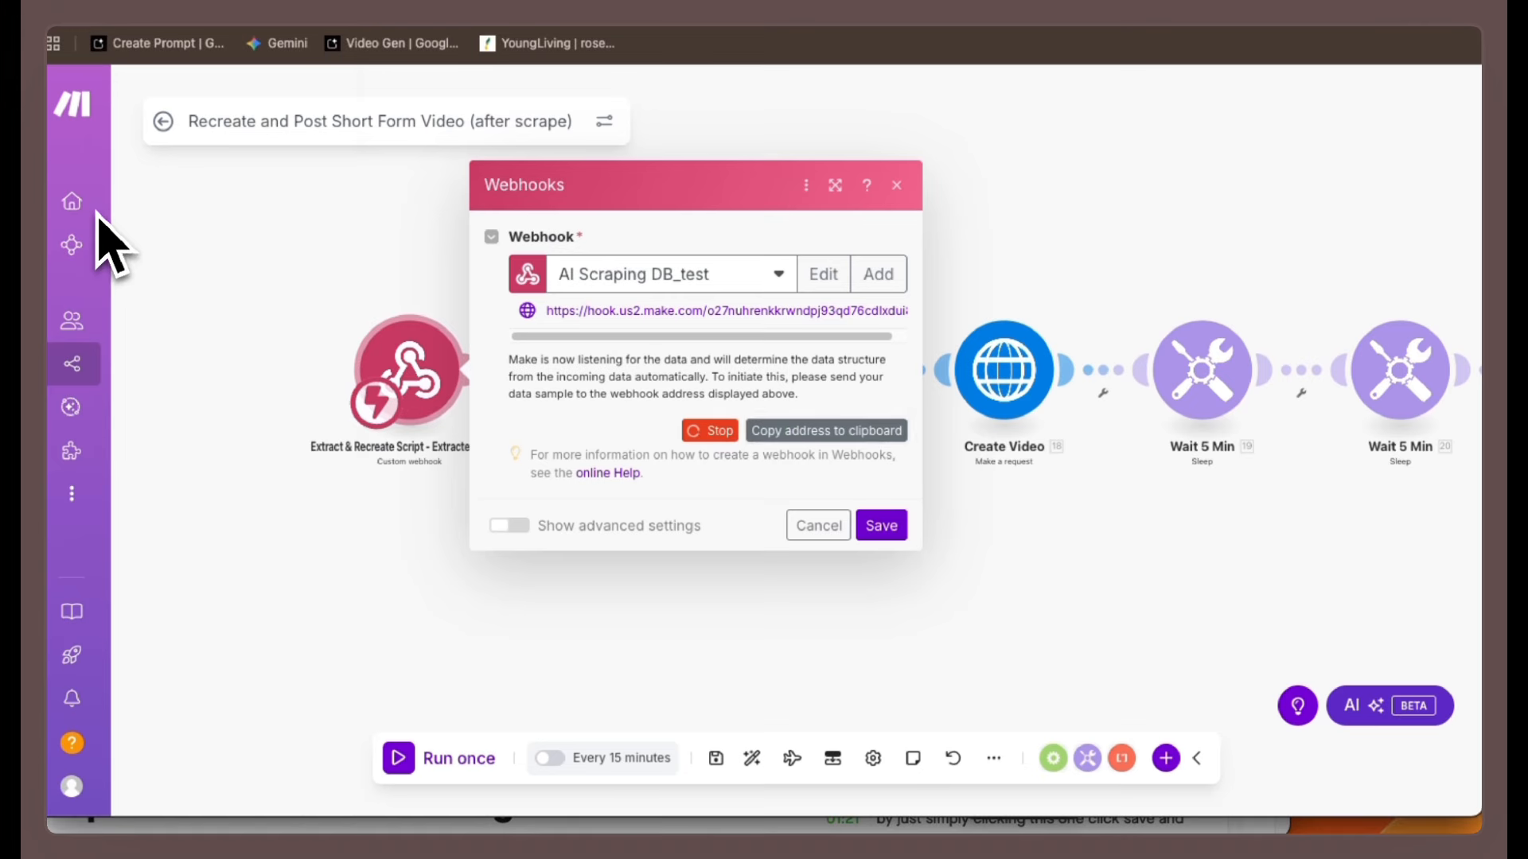
Save the new webhook in the trigger Webhooks module and run that module only to listen for data.
left_click(95, 219)
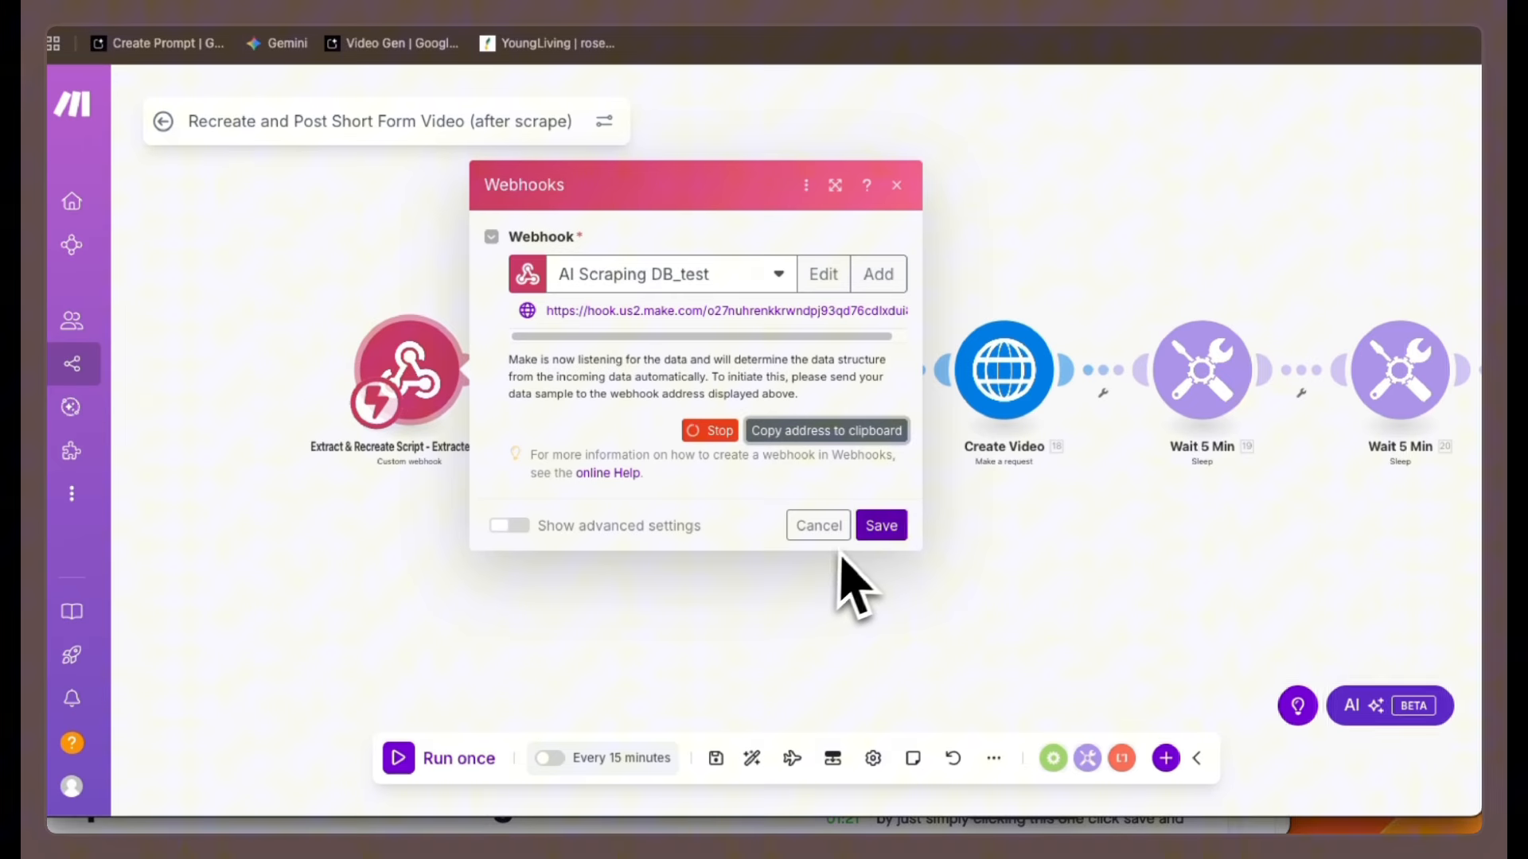
left_click(881, 527)
right_click(411, 366)
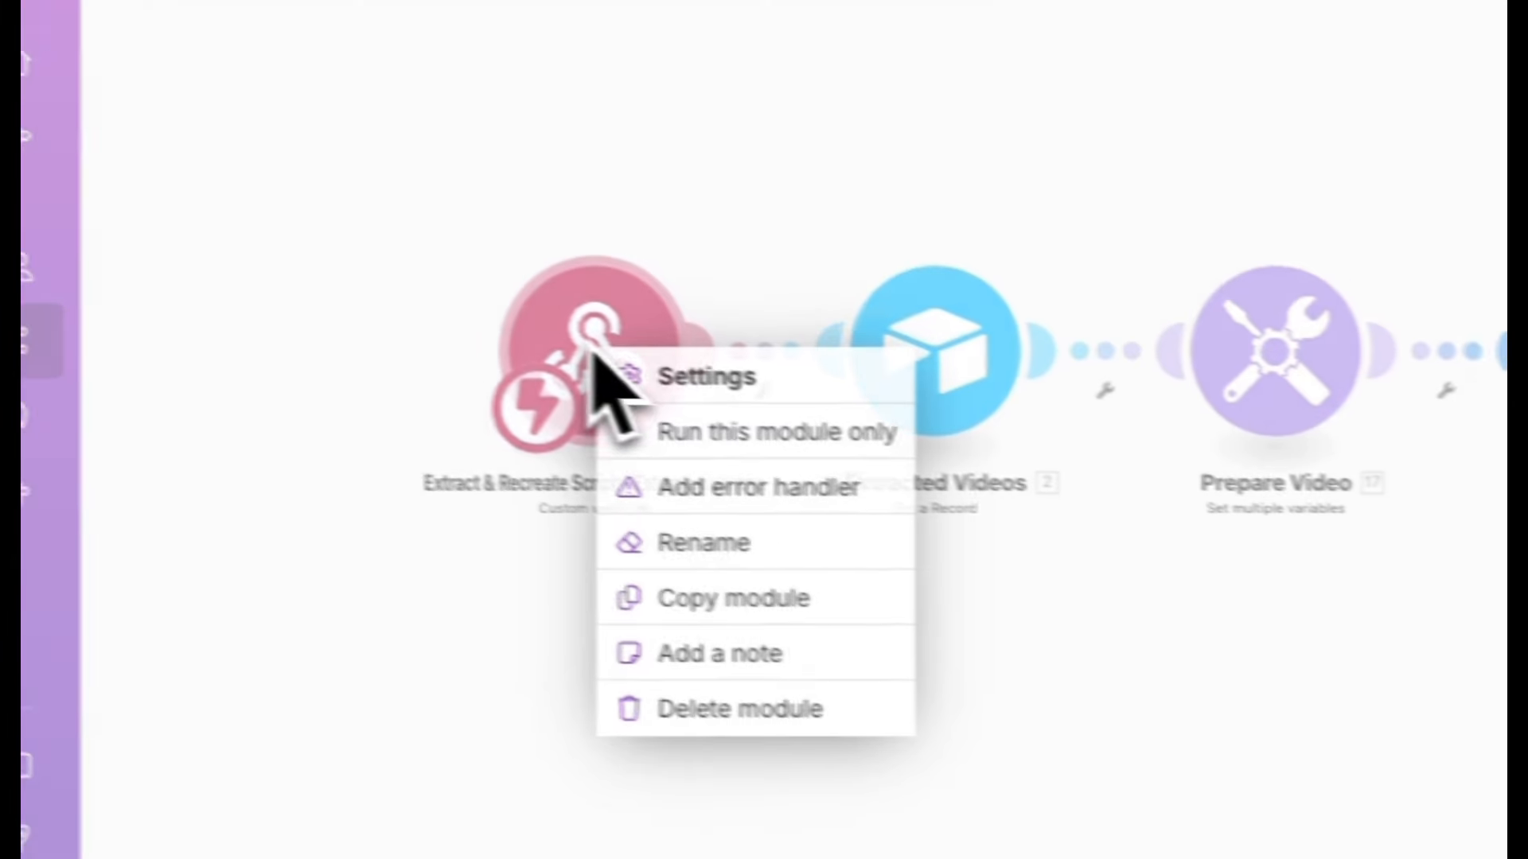
left_click(652, 430)
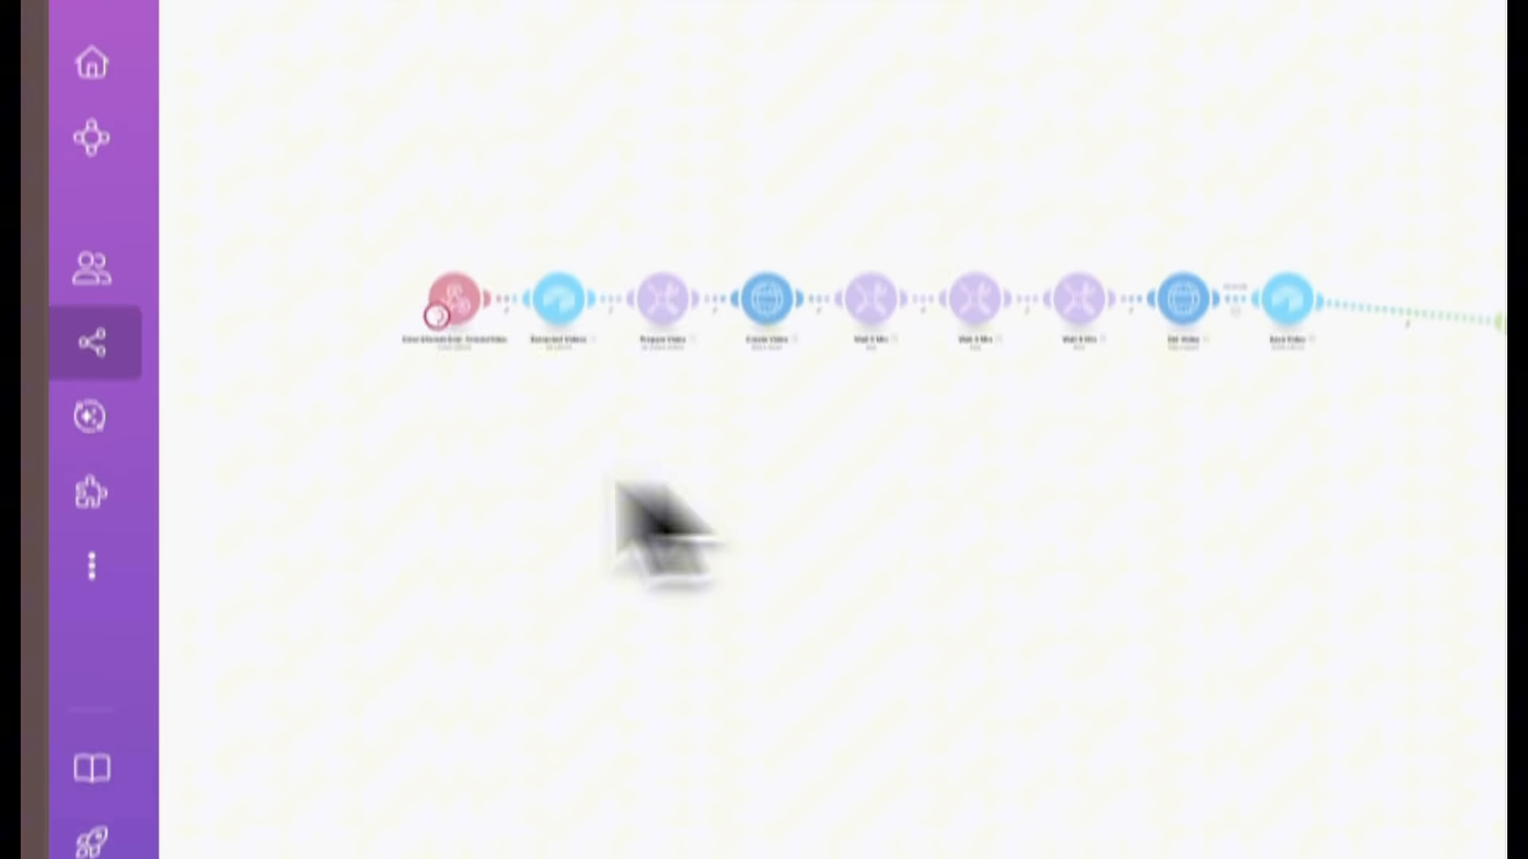
Trigger a record's 'Create & Post Video' button in Airtable, then inspect the bundle received by the webhook.
key("super+grave")
left_click(752, 359)
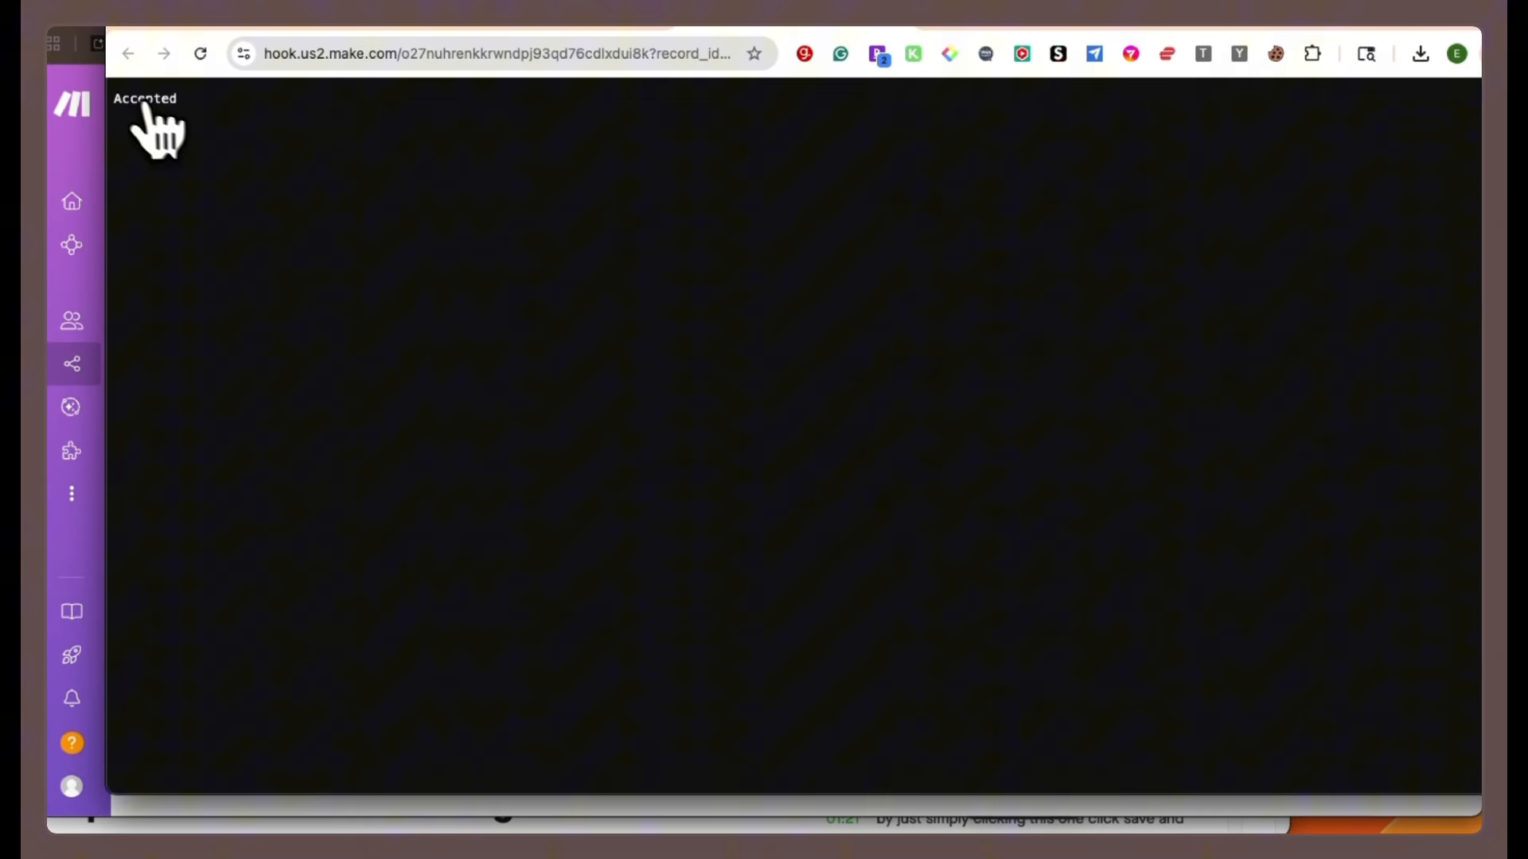
left_click(97, 152)
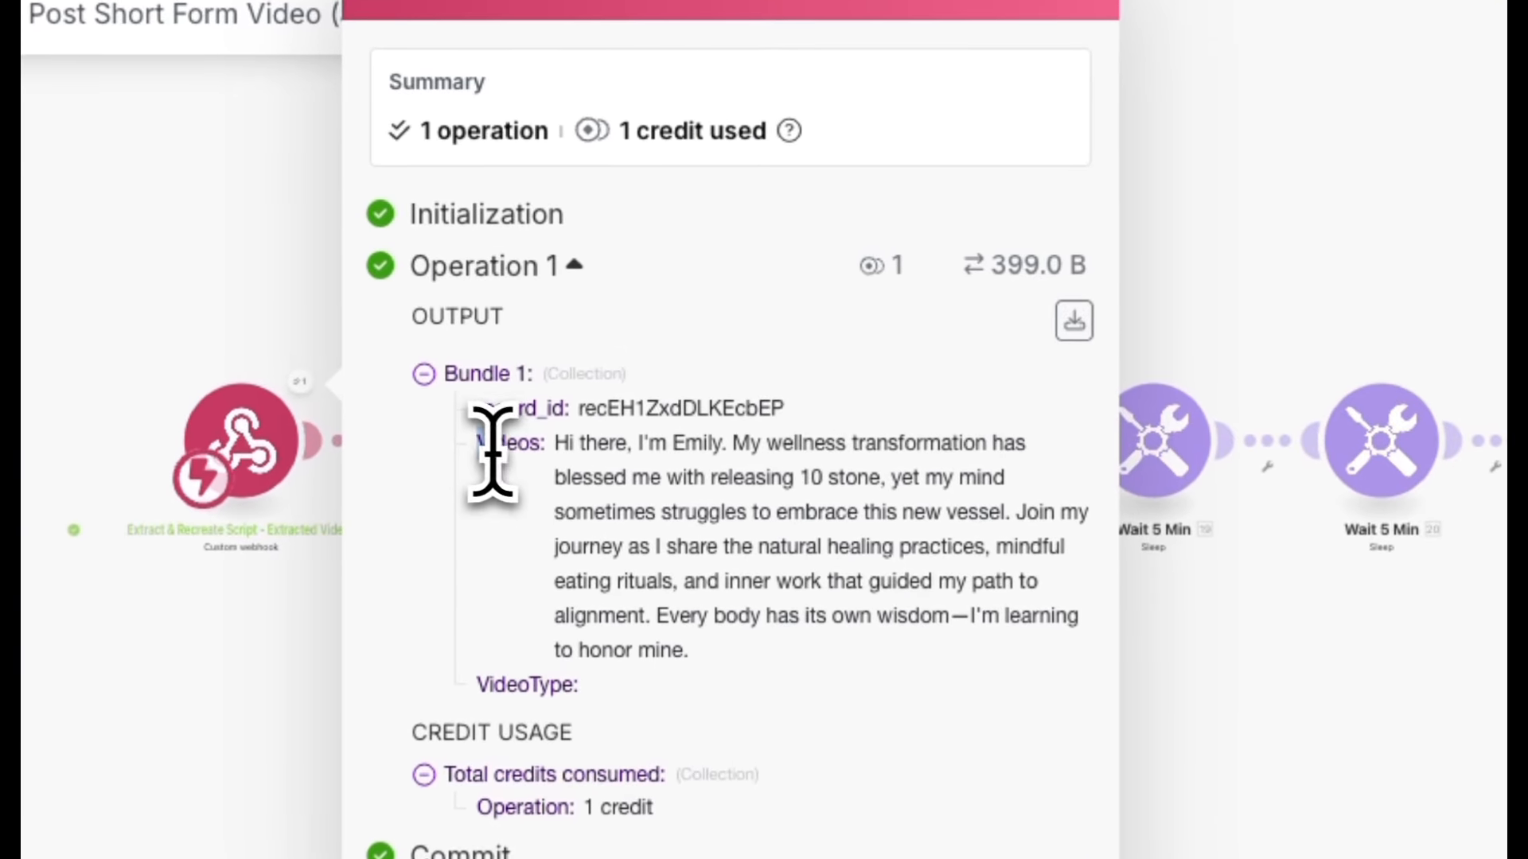
left_click_drag(565, 374, 572, 399)
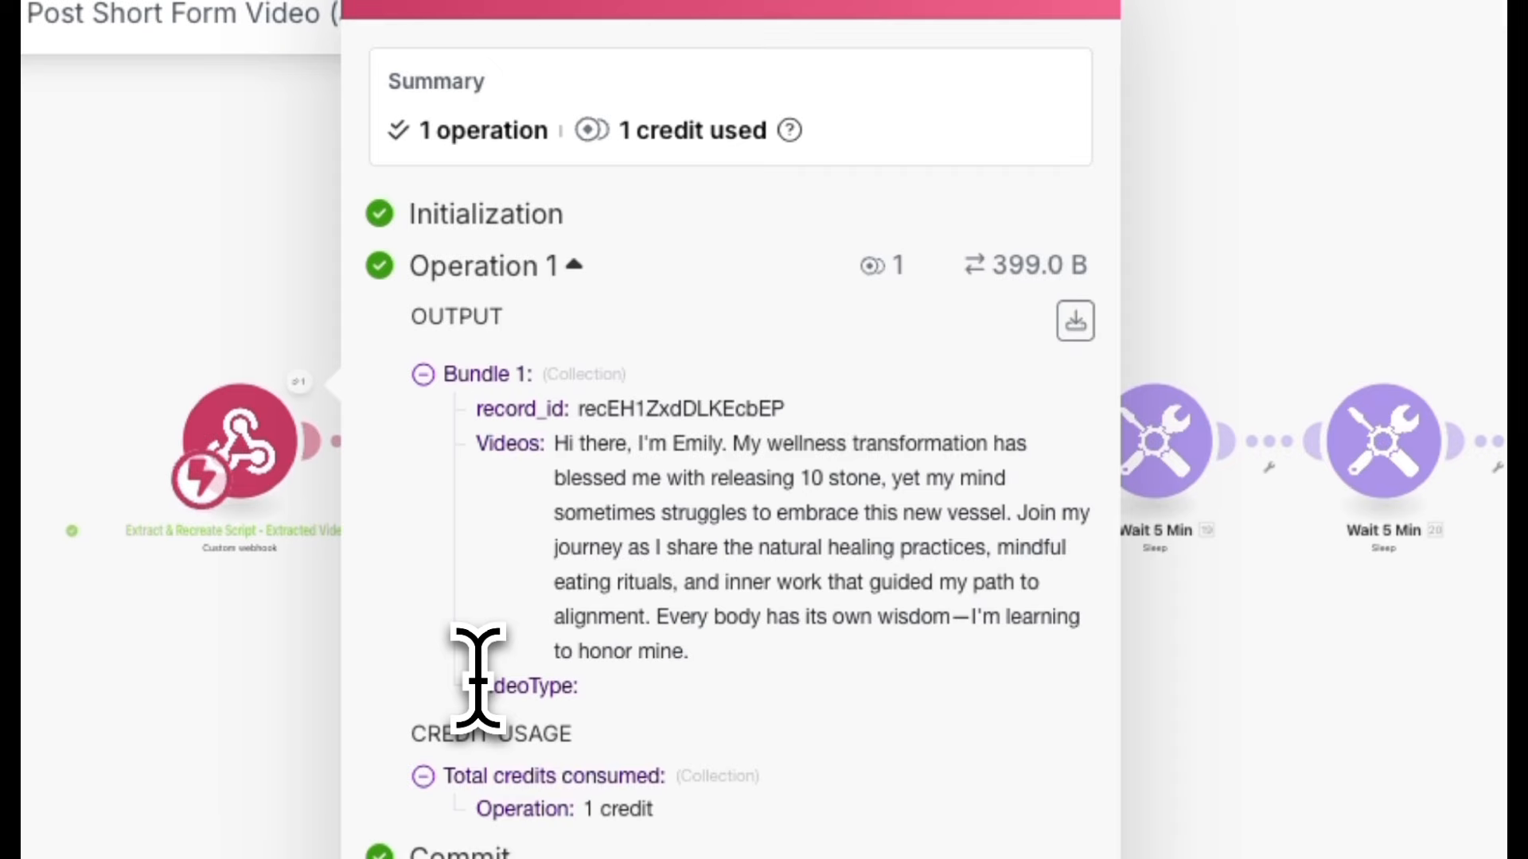
left_click_drag(477, 685, 580, 690)
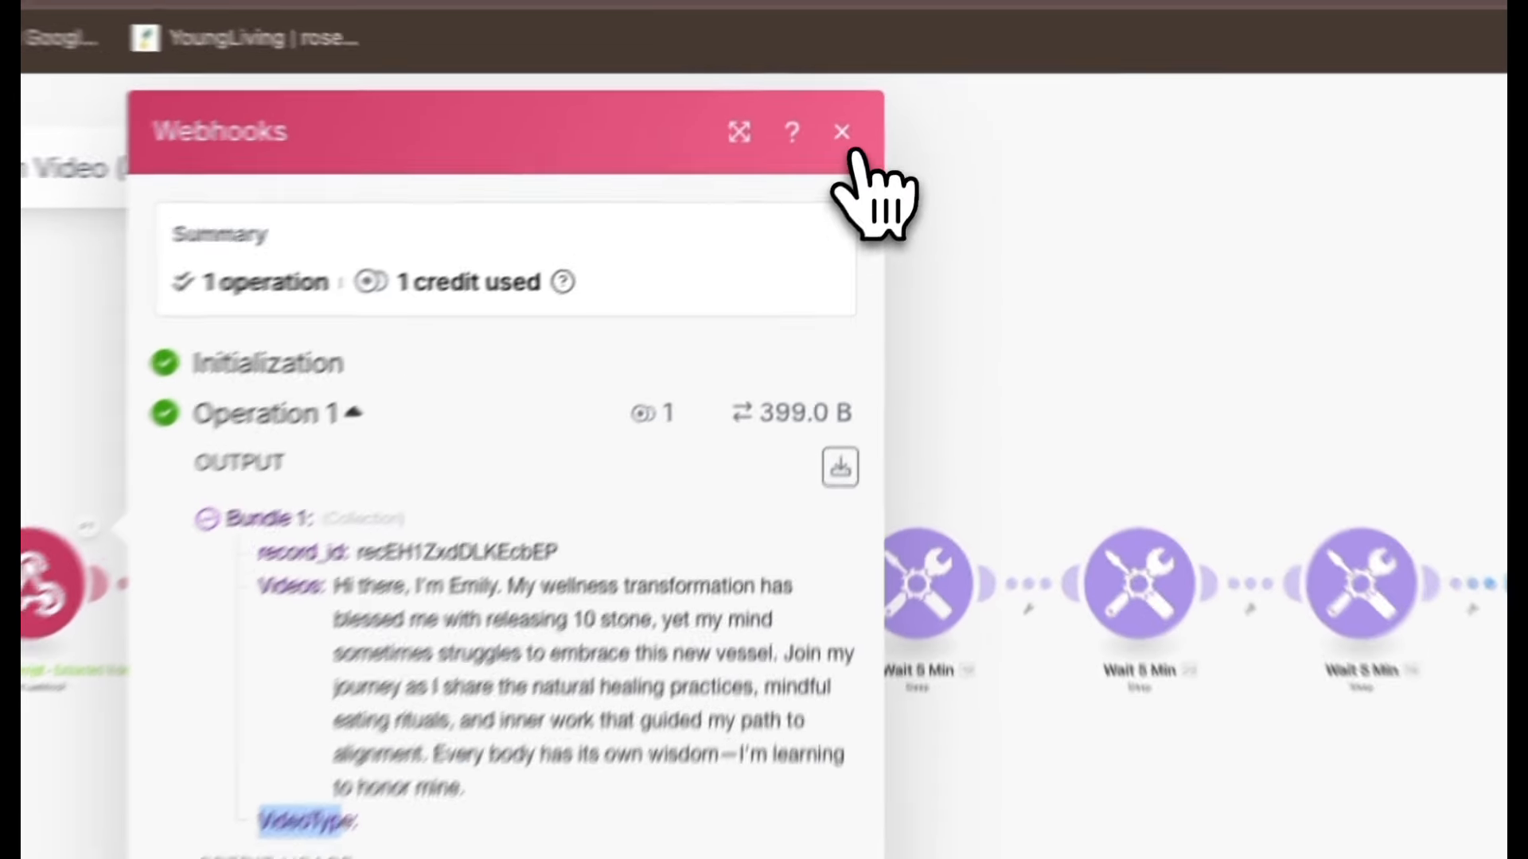
Add a new Airtable OAuth connection to the Extracted Videos module, granting access to all resources and the AI Scraping DB base.
left_click(845, 137)
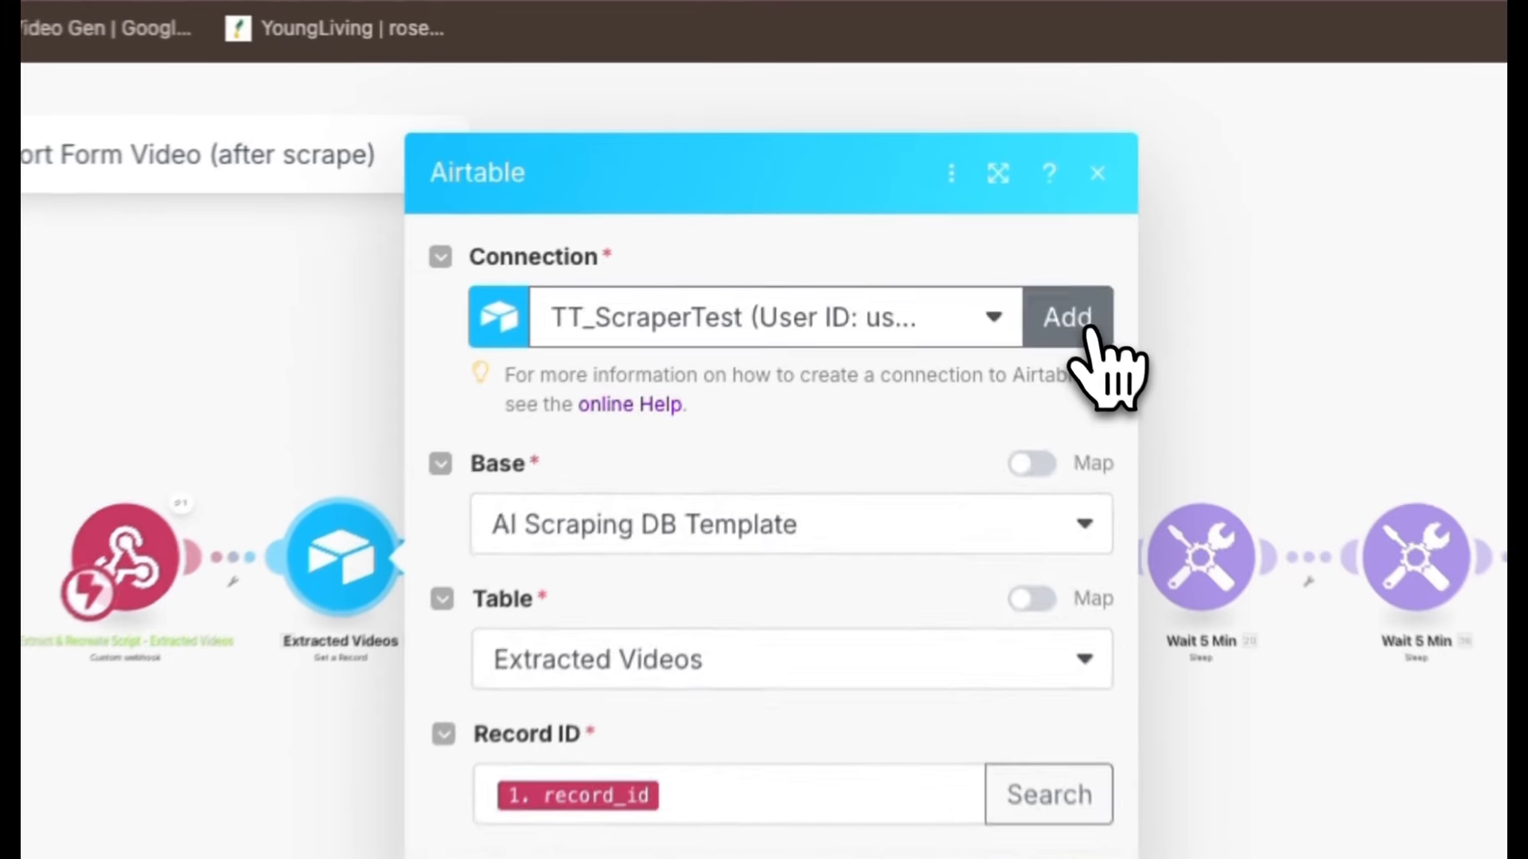
left_click(999, 222)
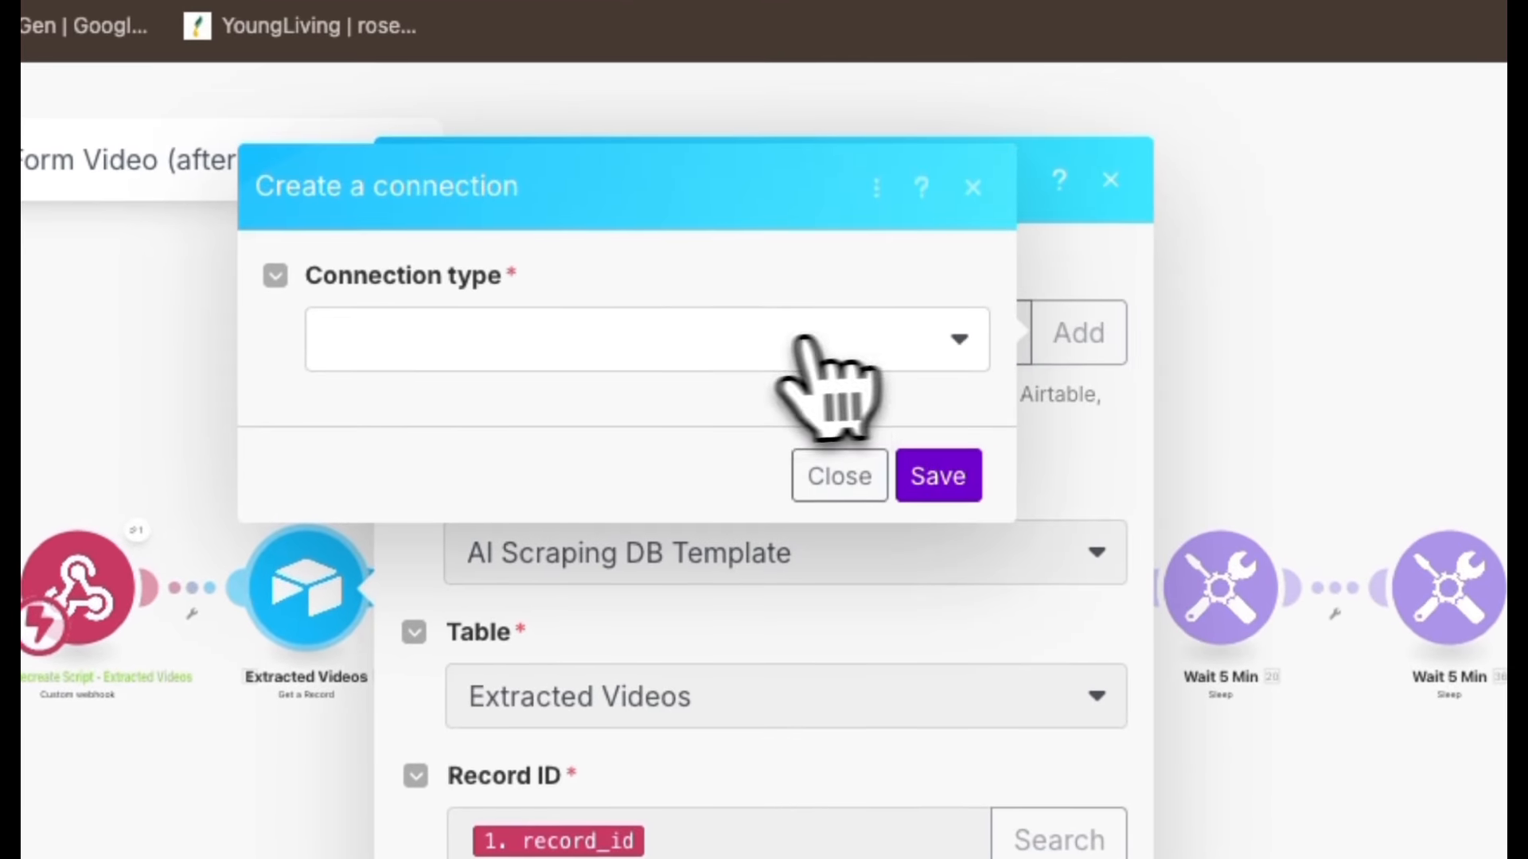
left_click(679, 344)
left_click(475, 402)
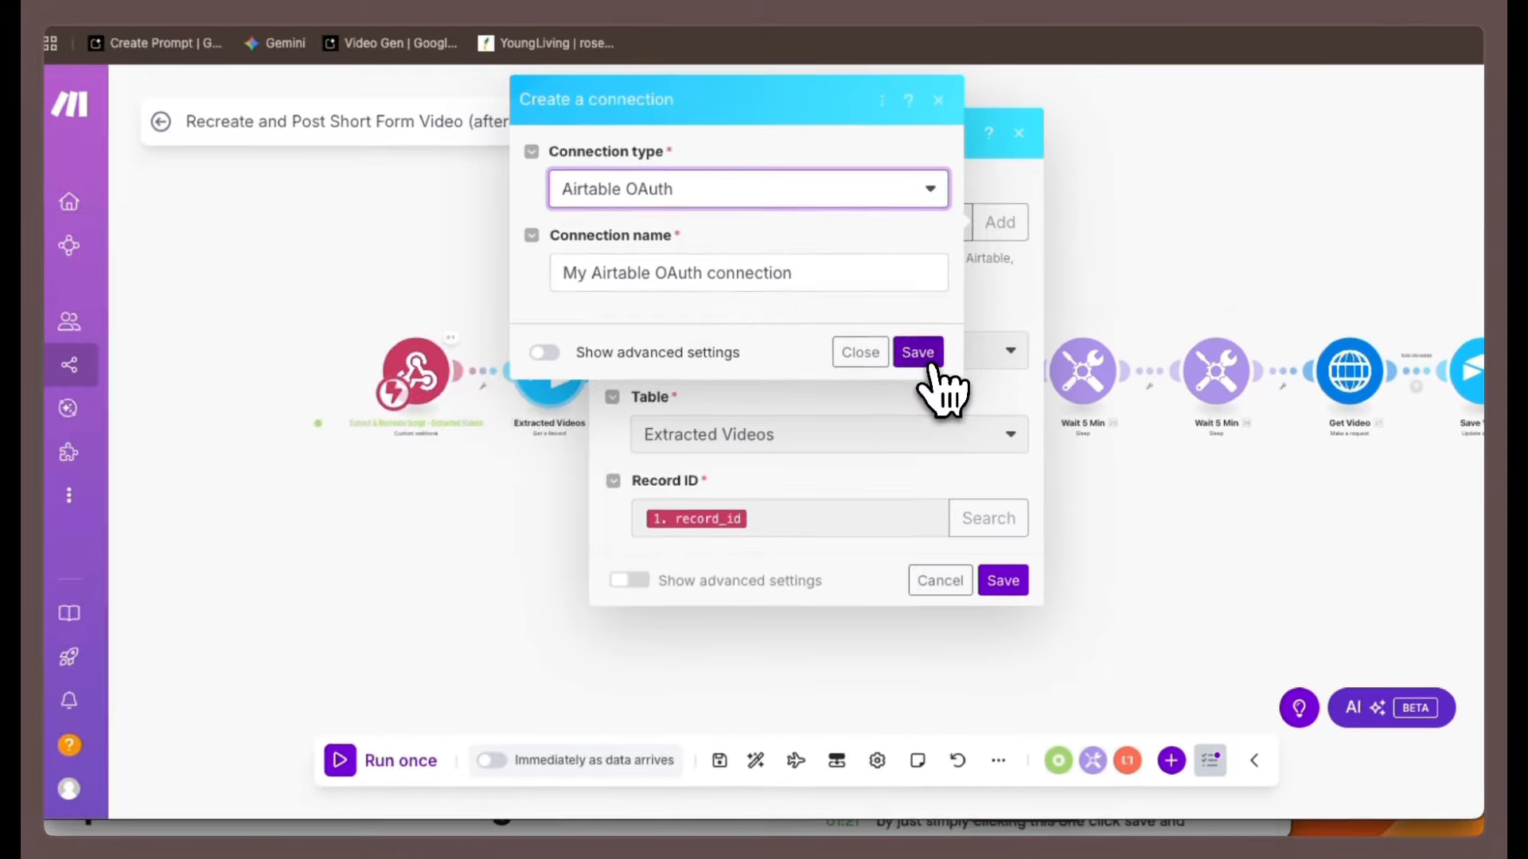
left_click(930, 367)
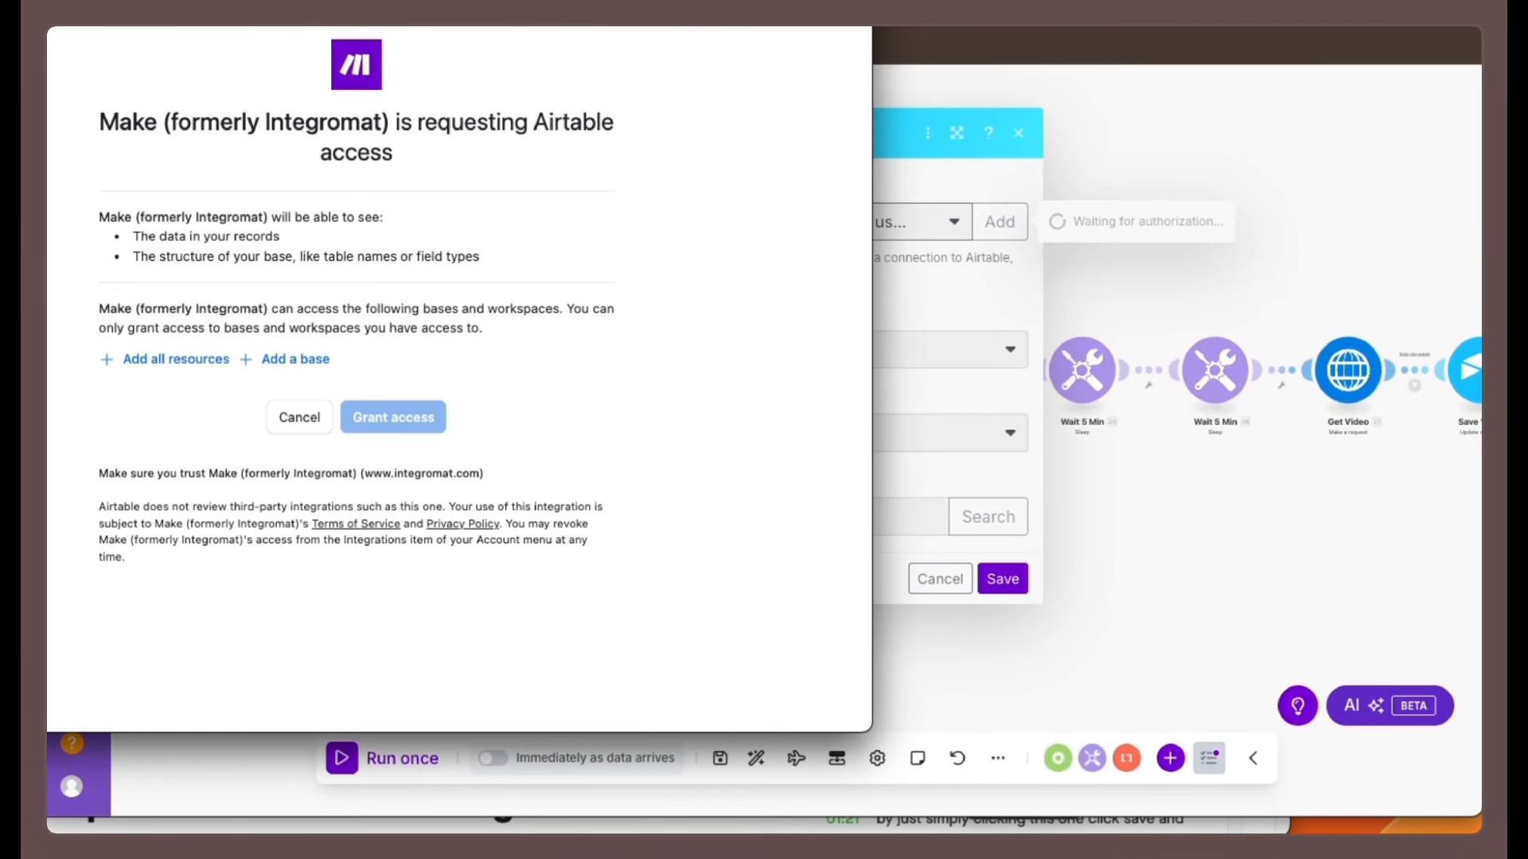
left_click(157, 355)
left_click(164, 430)
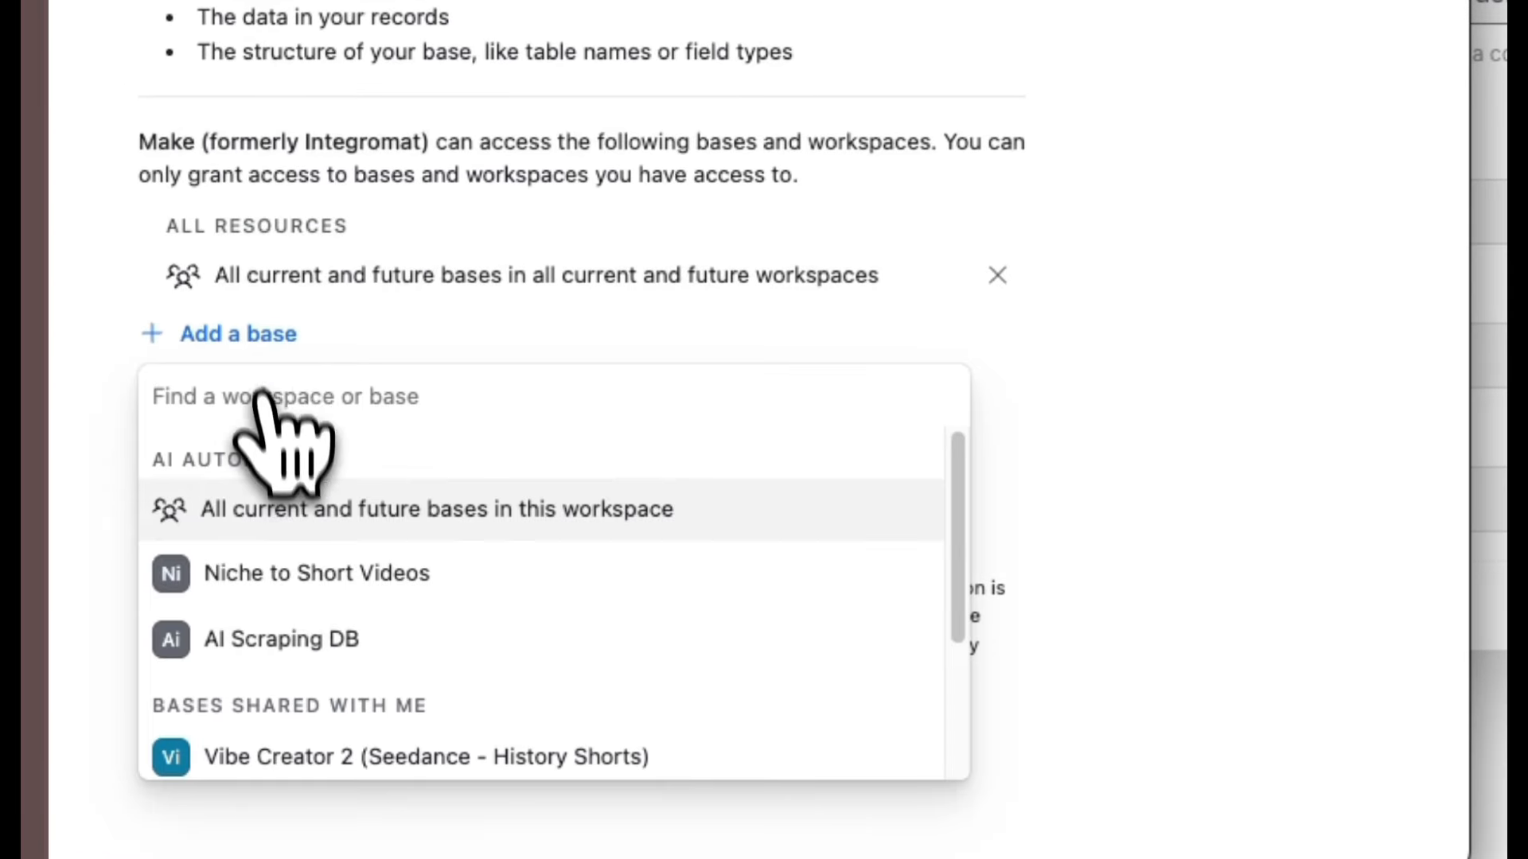
left_click(280, 641)
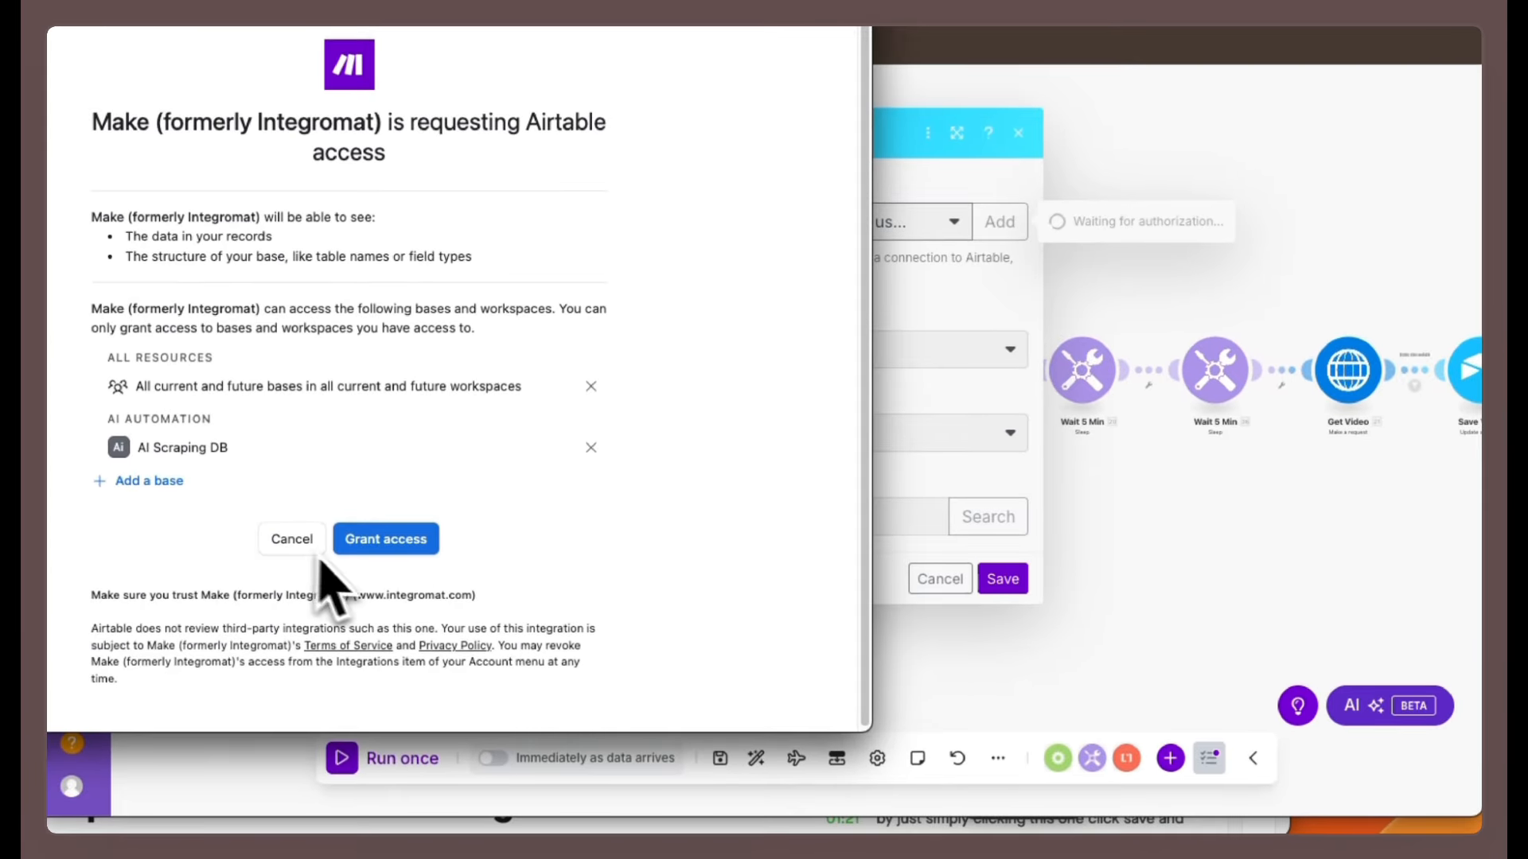
left_click(390, 541)
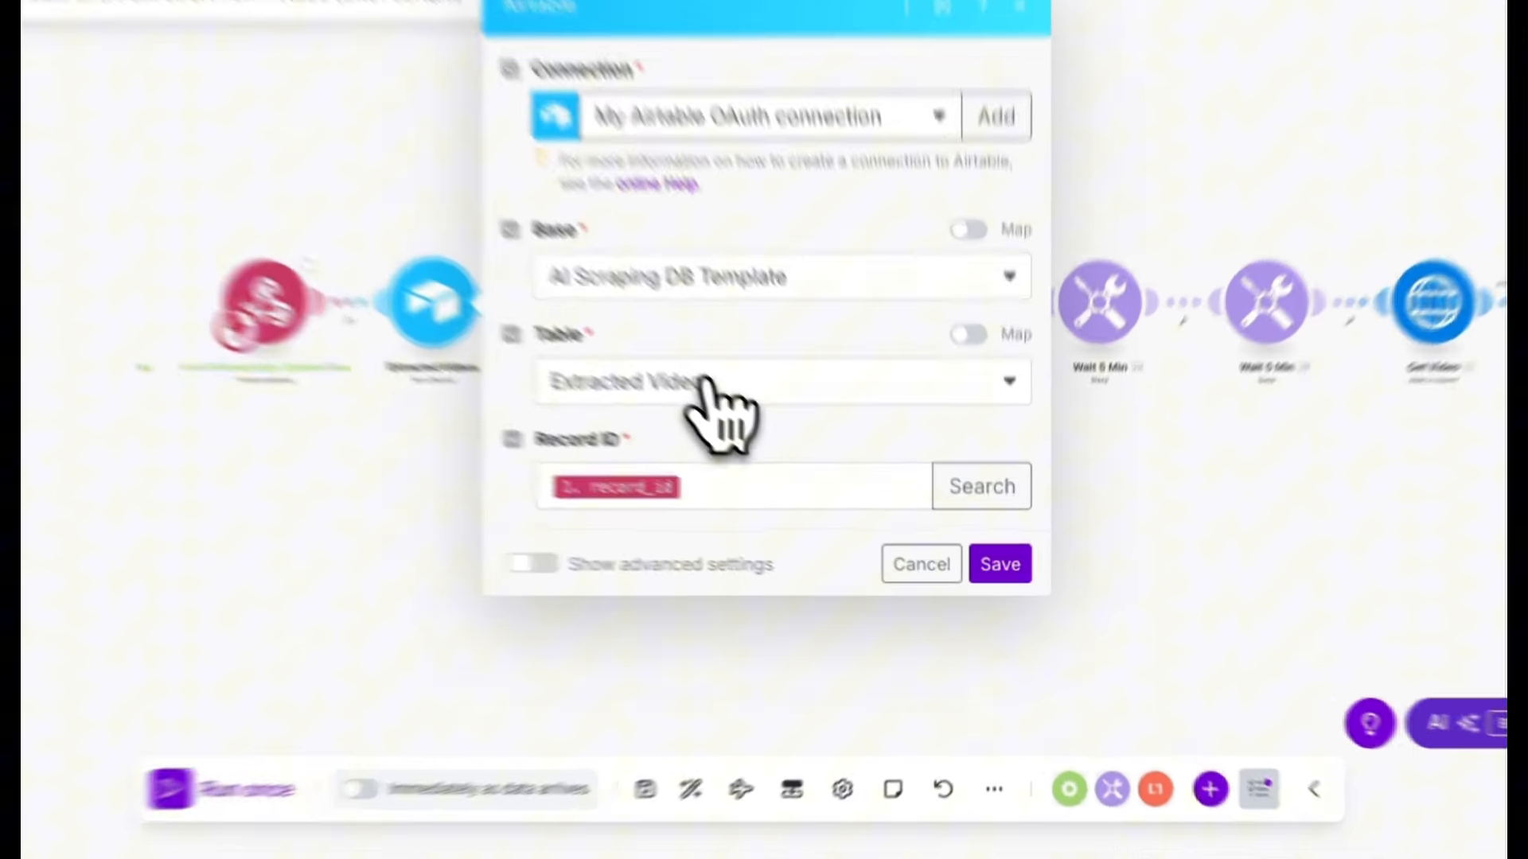
Reselect the Extracted Videos table, keep record_id mapped as the Record ID, and save the module.
left_click(768, 436)
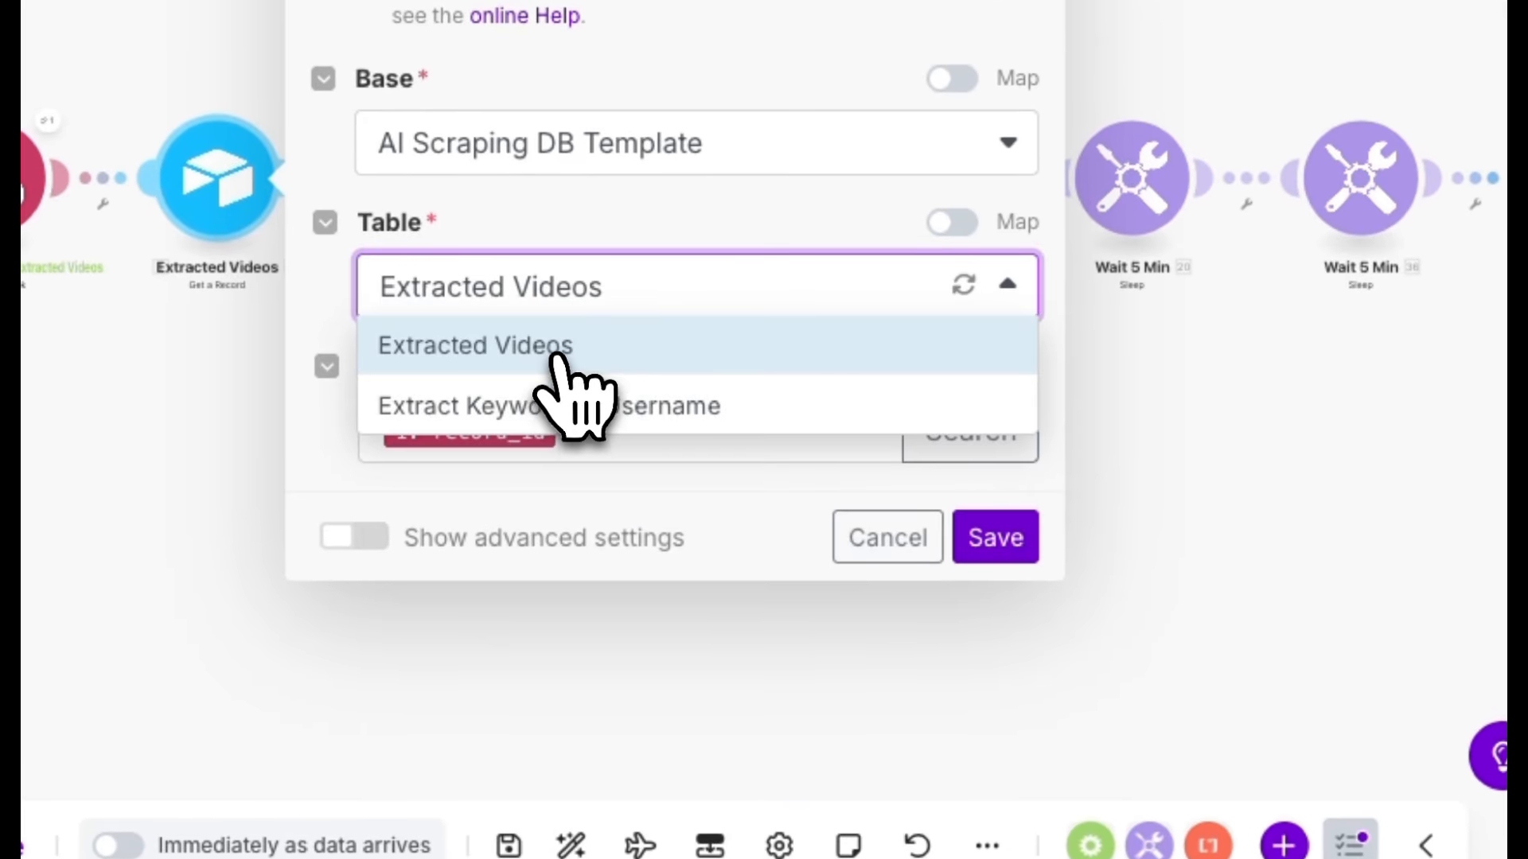
left_click(564, 350)
left_click(554, 430)
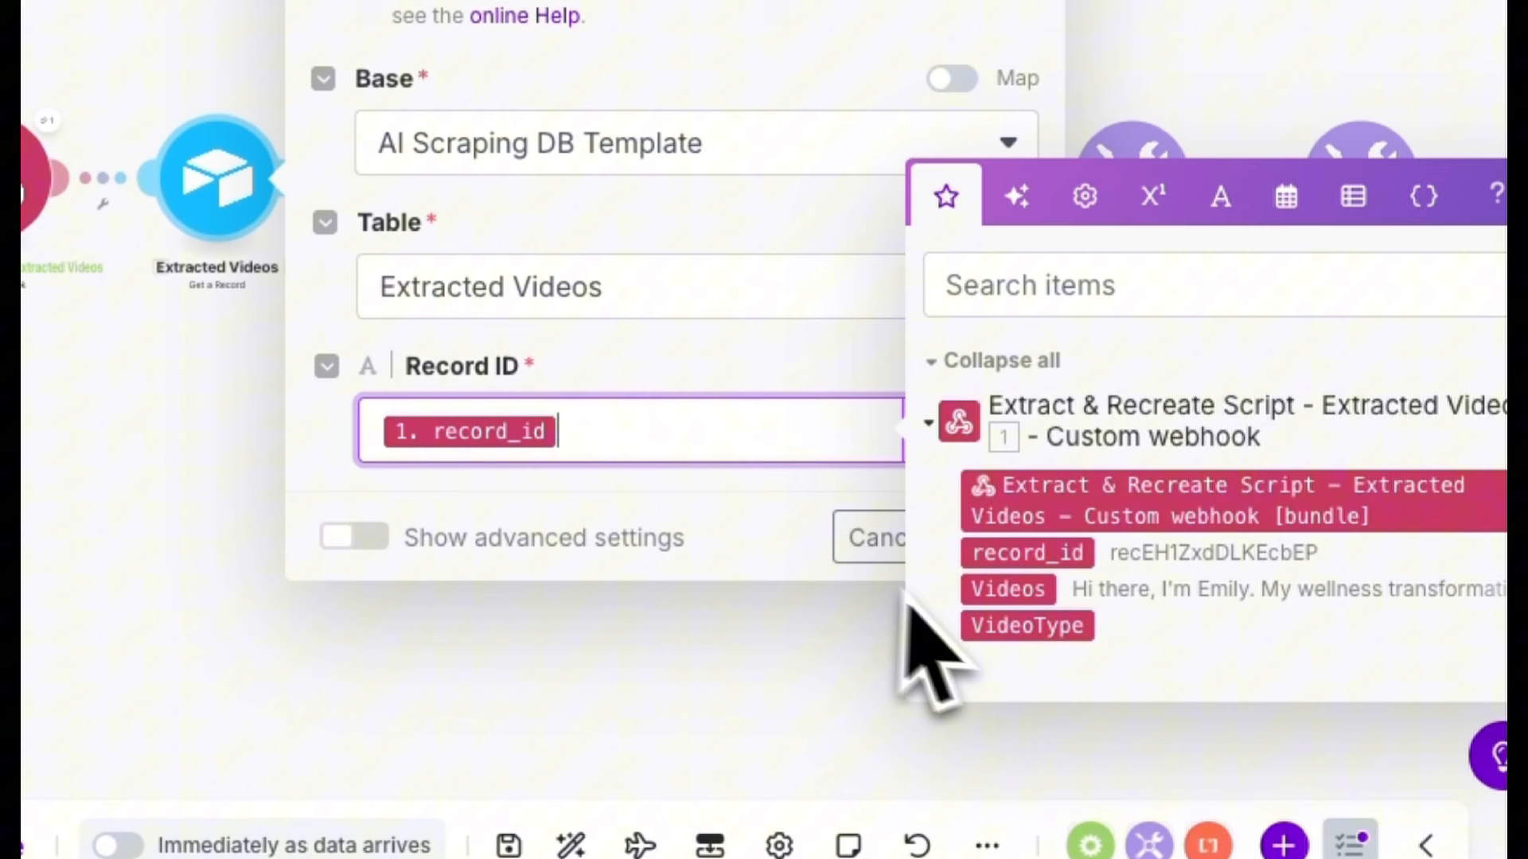
left_click(699, 580)
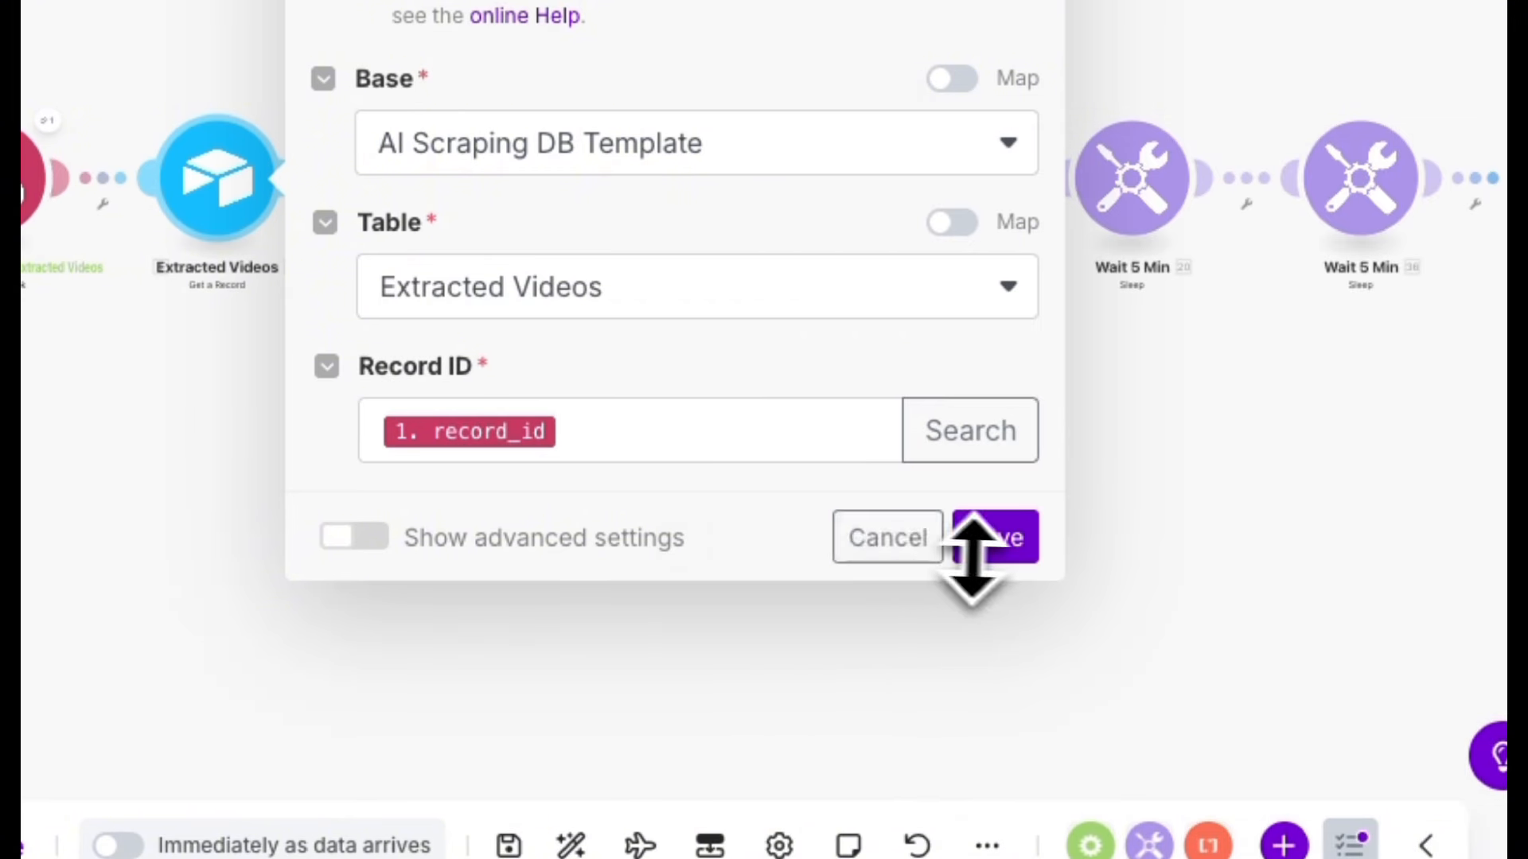
left_click(979, 550)
left_click(786, 748)
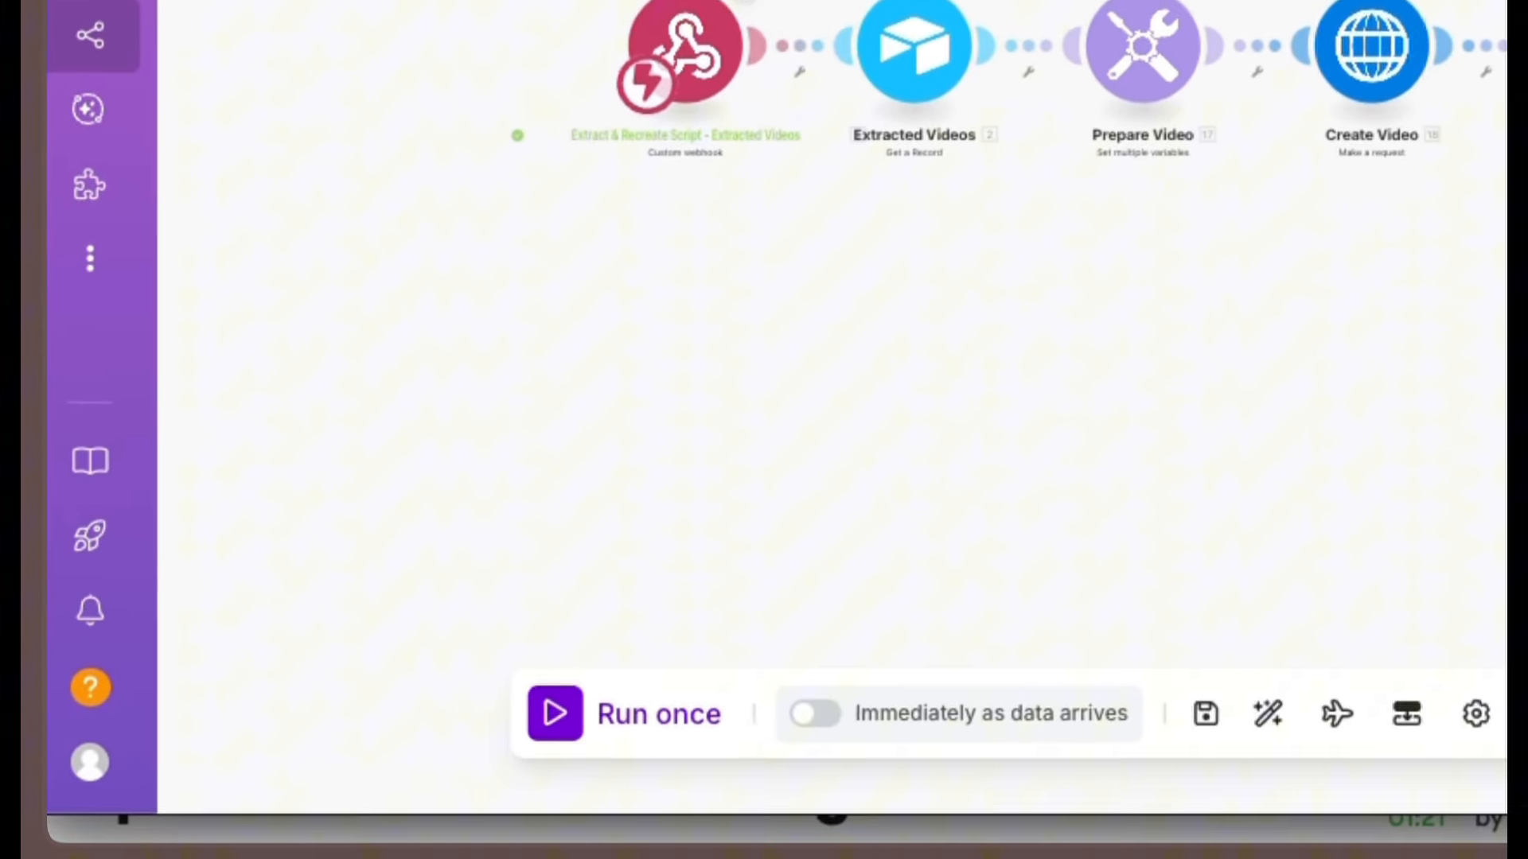
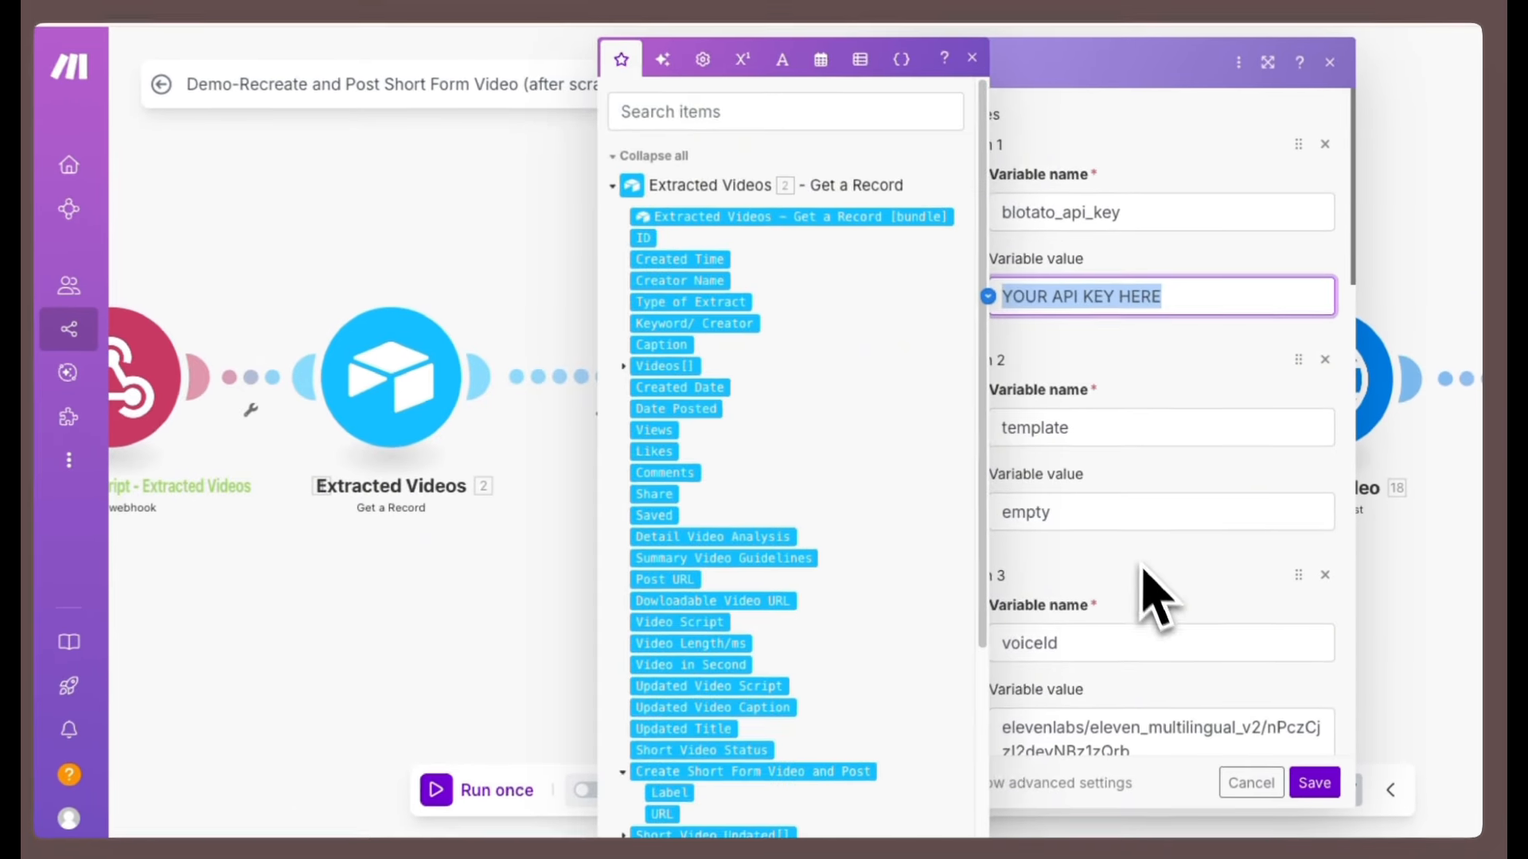
Compare the Prepare Video voice and style variables with the Blotato documentation's voice ID list and style options.
left_click(928, 723)
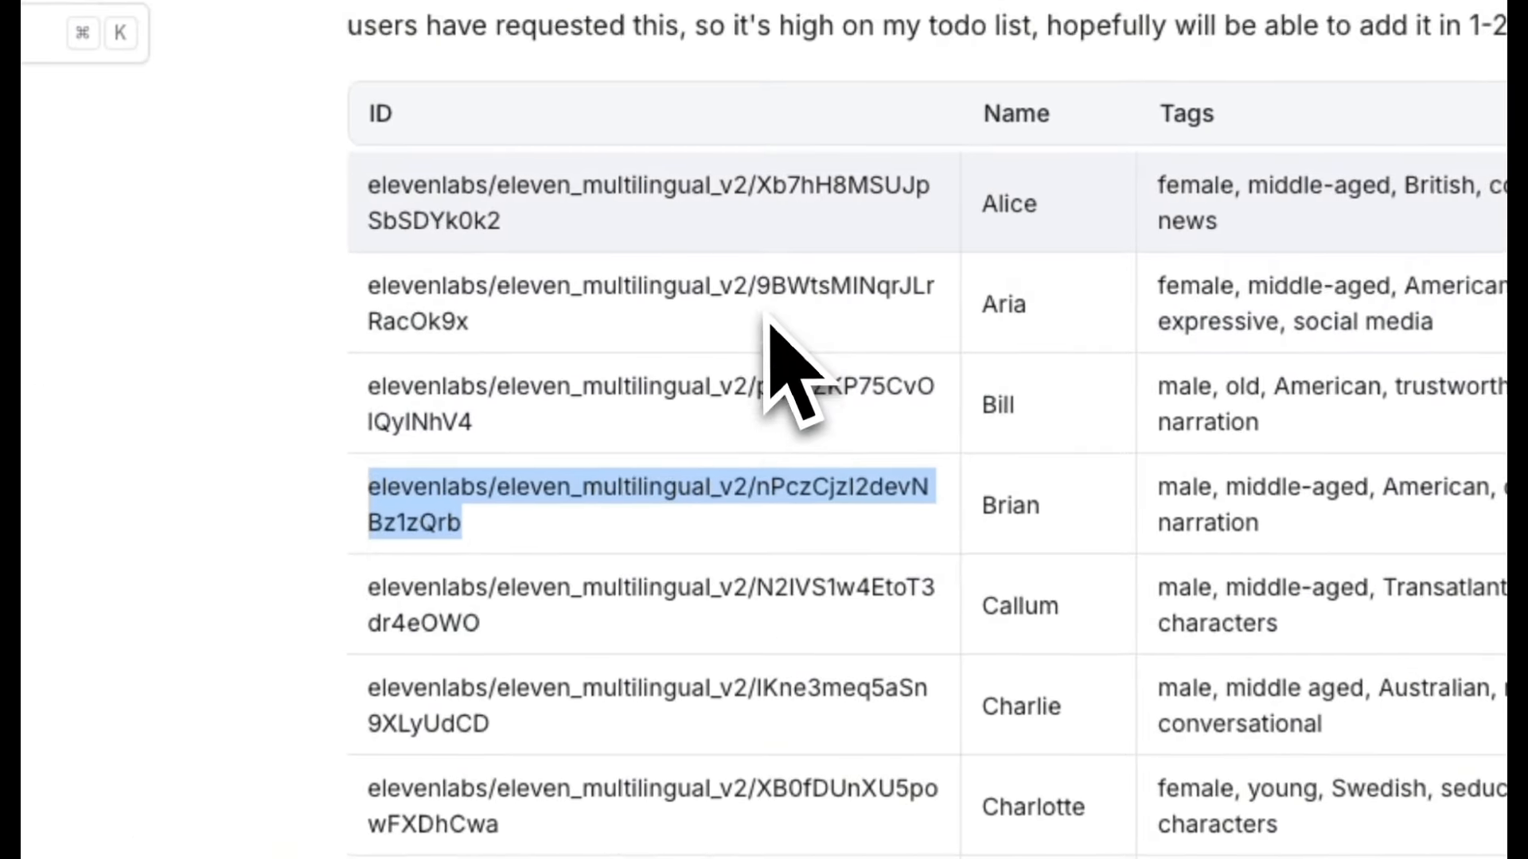
scroll(756, 266, "down", 5)
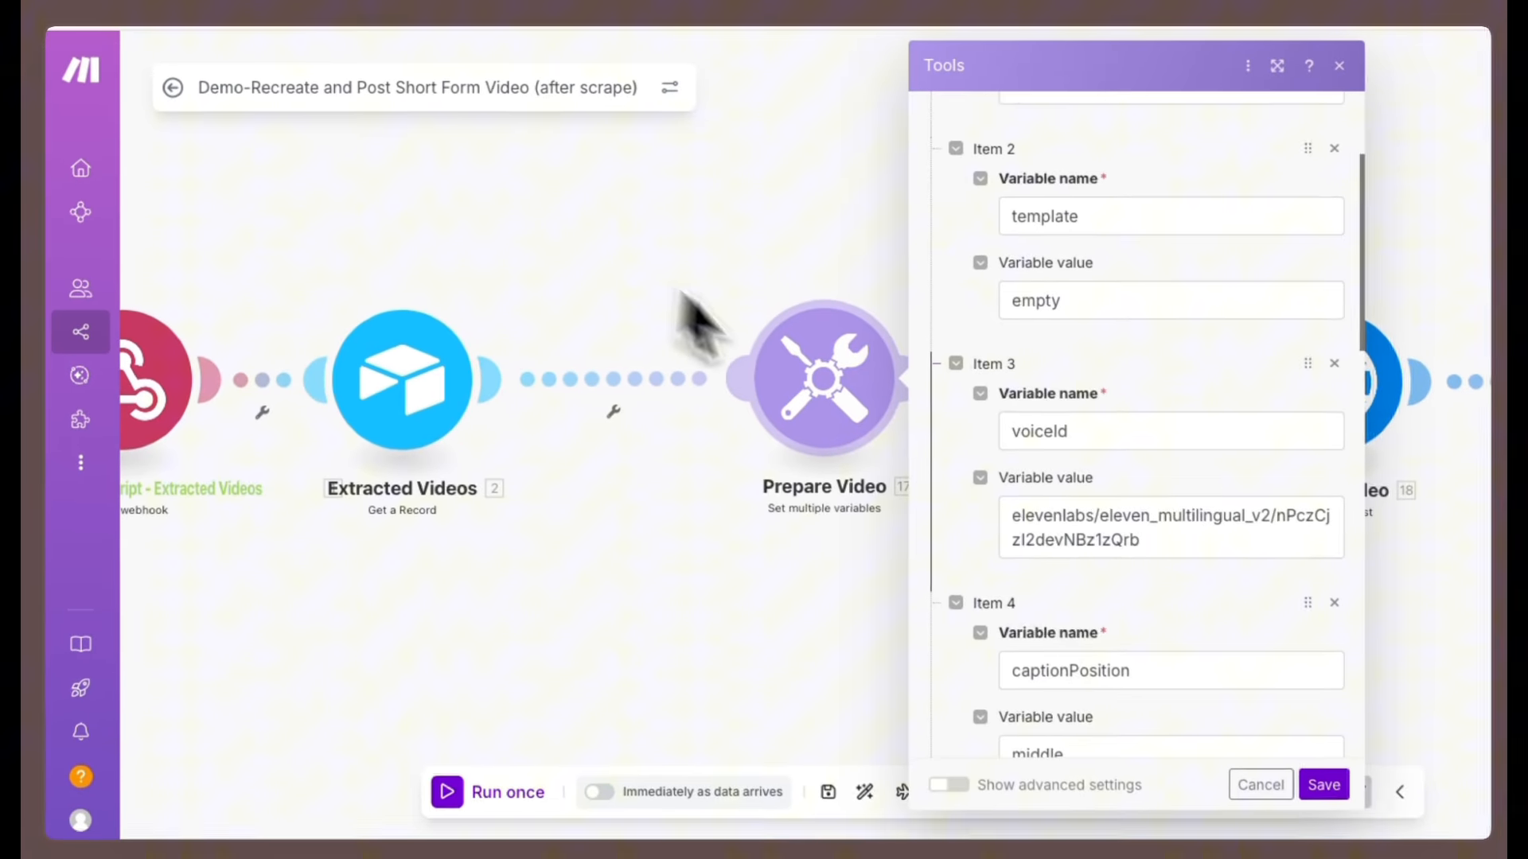
scroll(1014, 446, "down", 3)
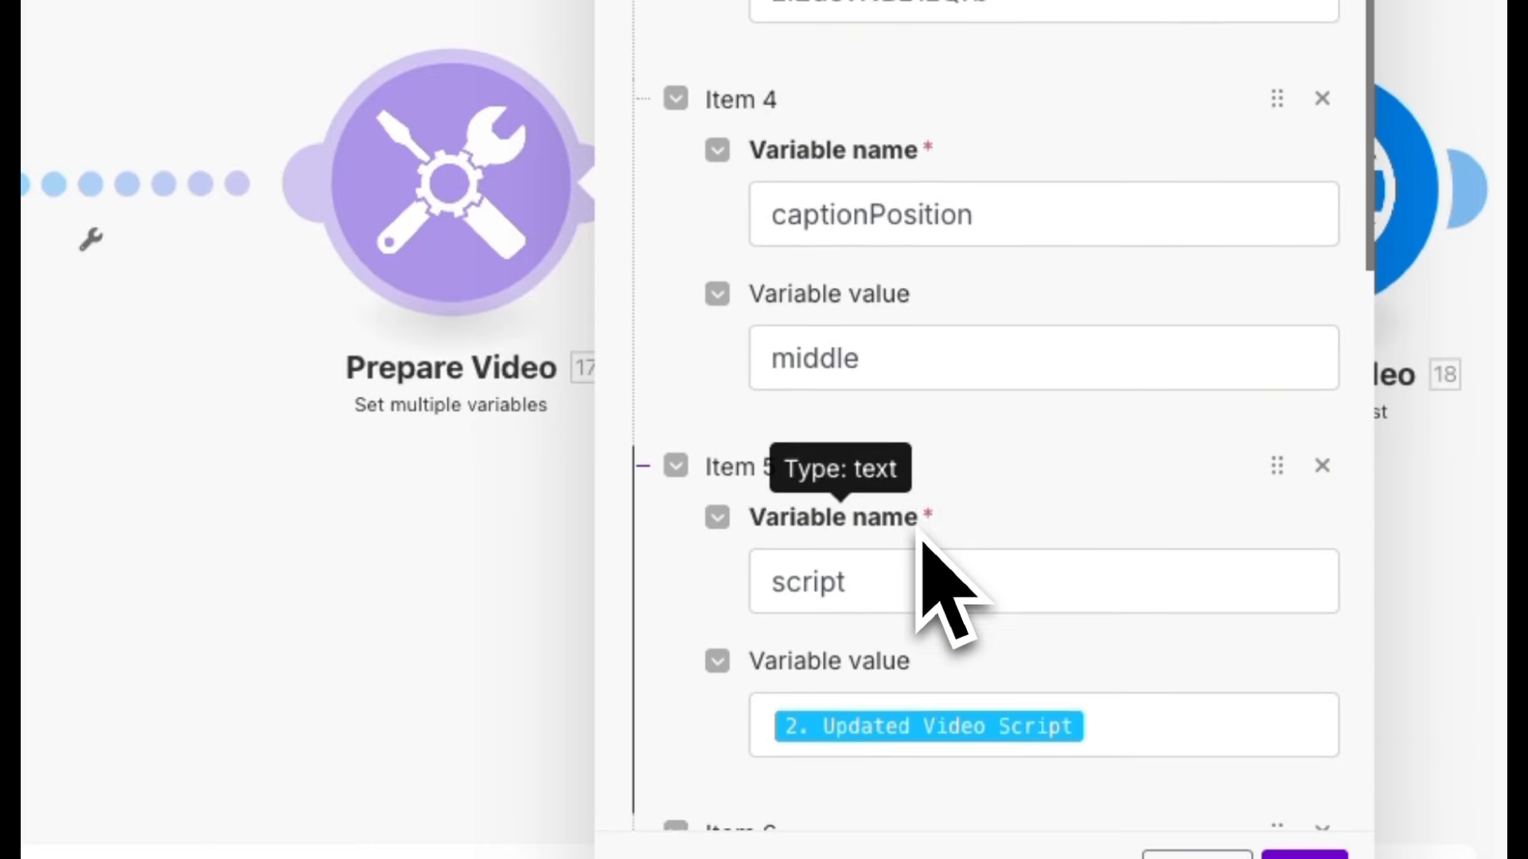
left_click(955, 452)
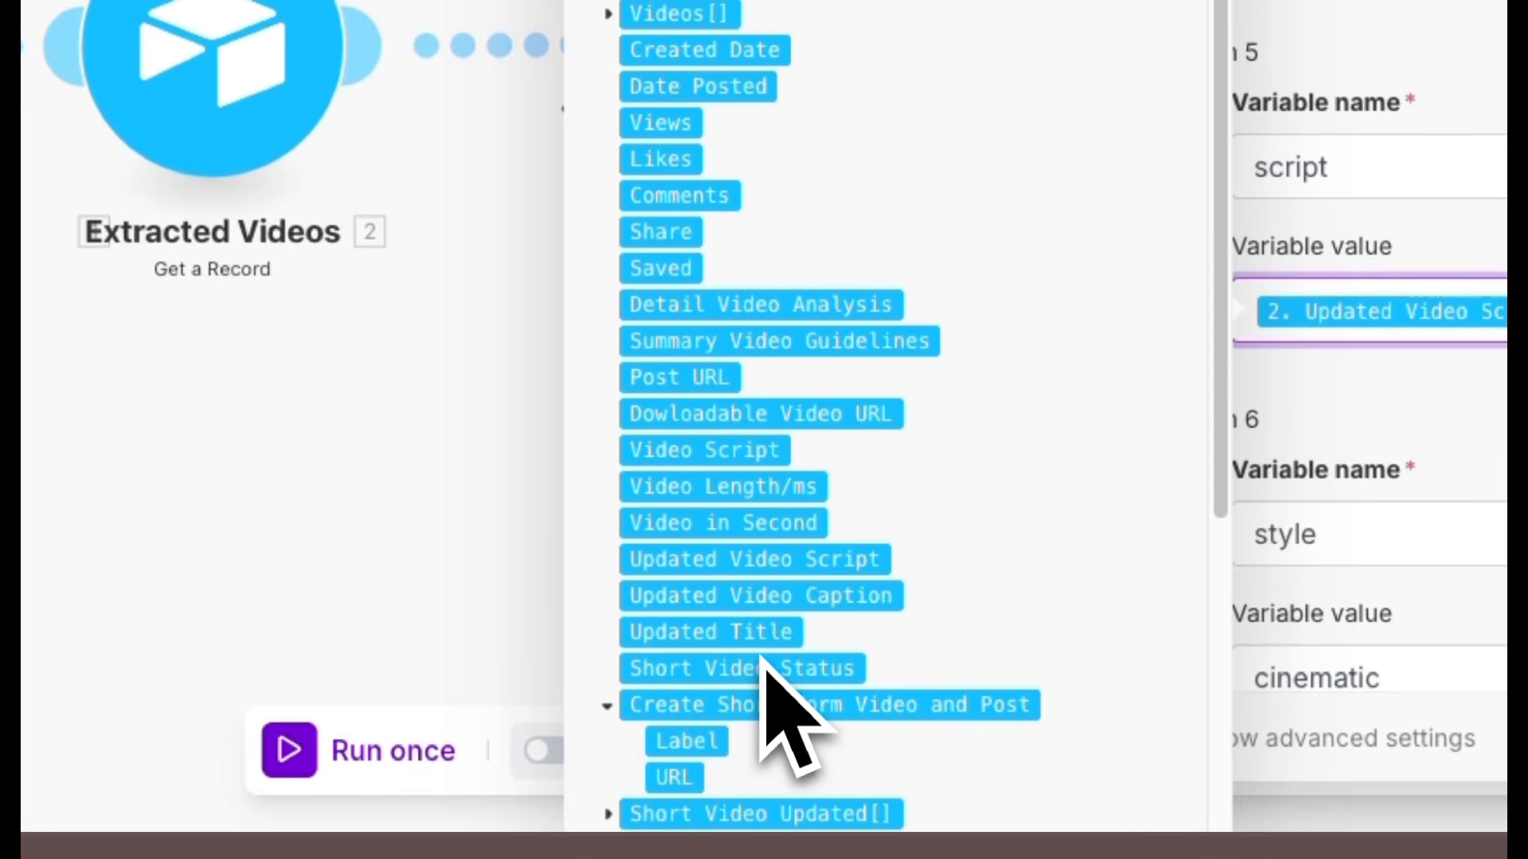
scroll(764, 652, "down", 1)
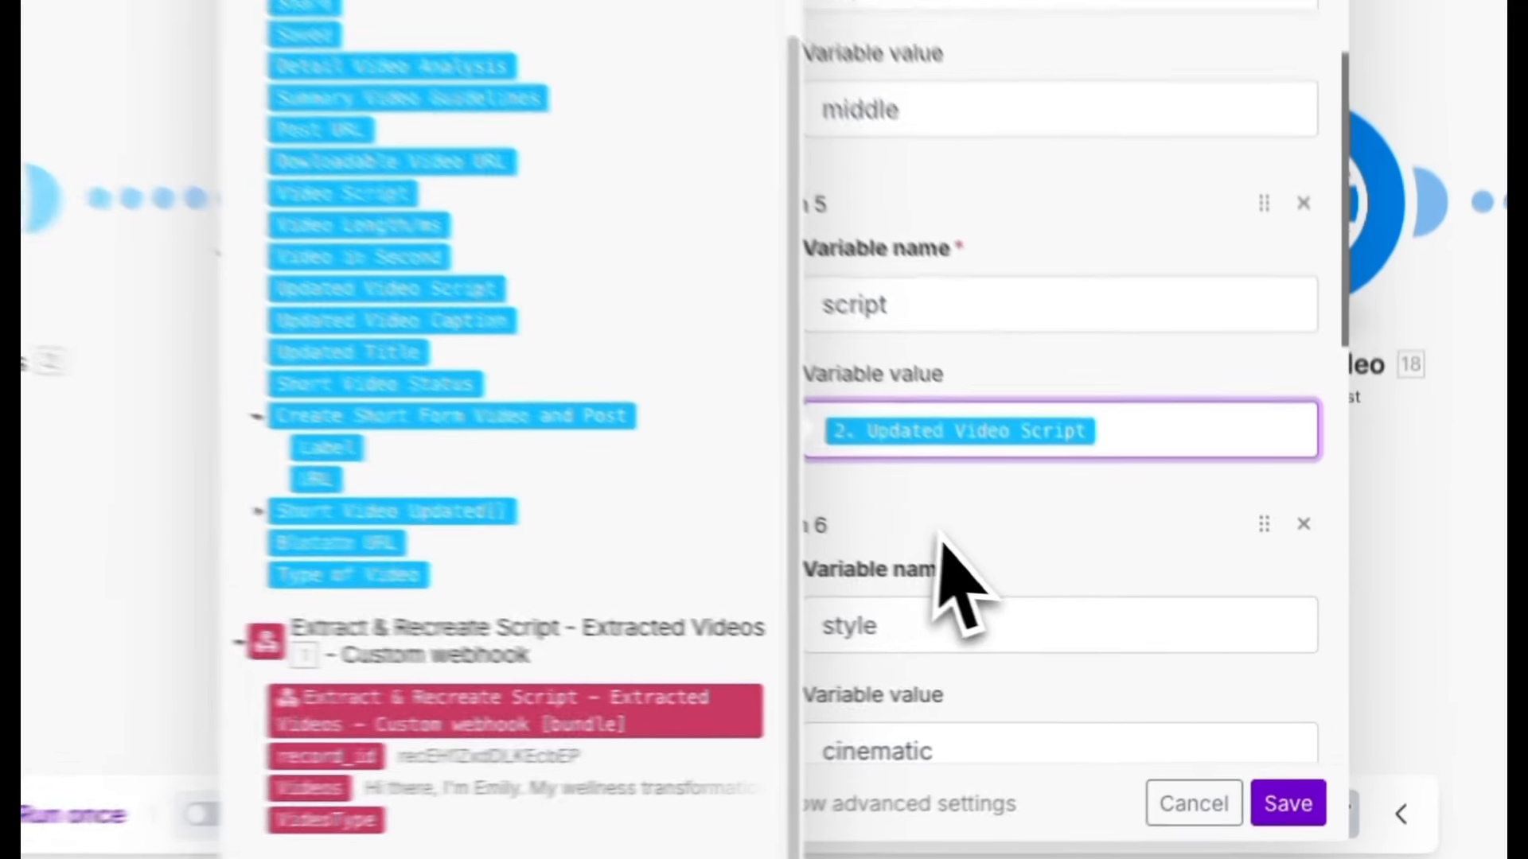
left_click(1110, 632)
scroll(995, 514, "down", 1)
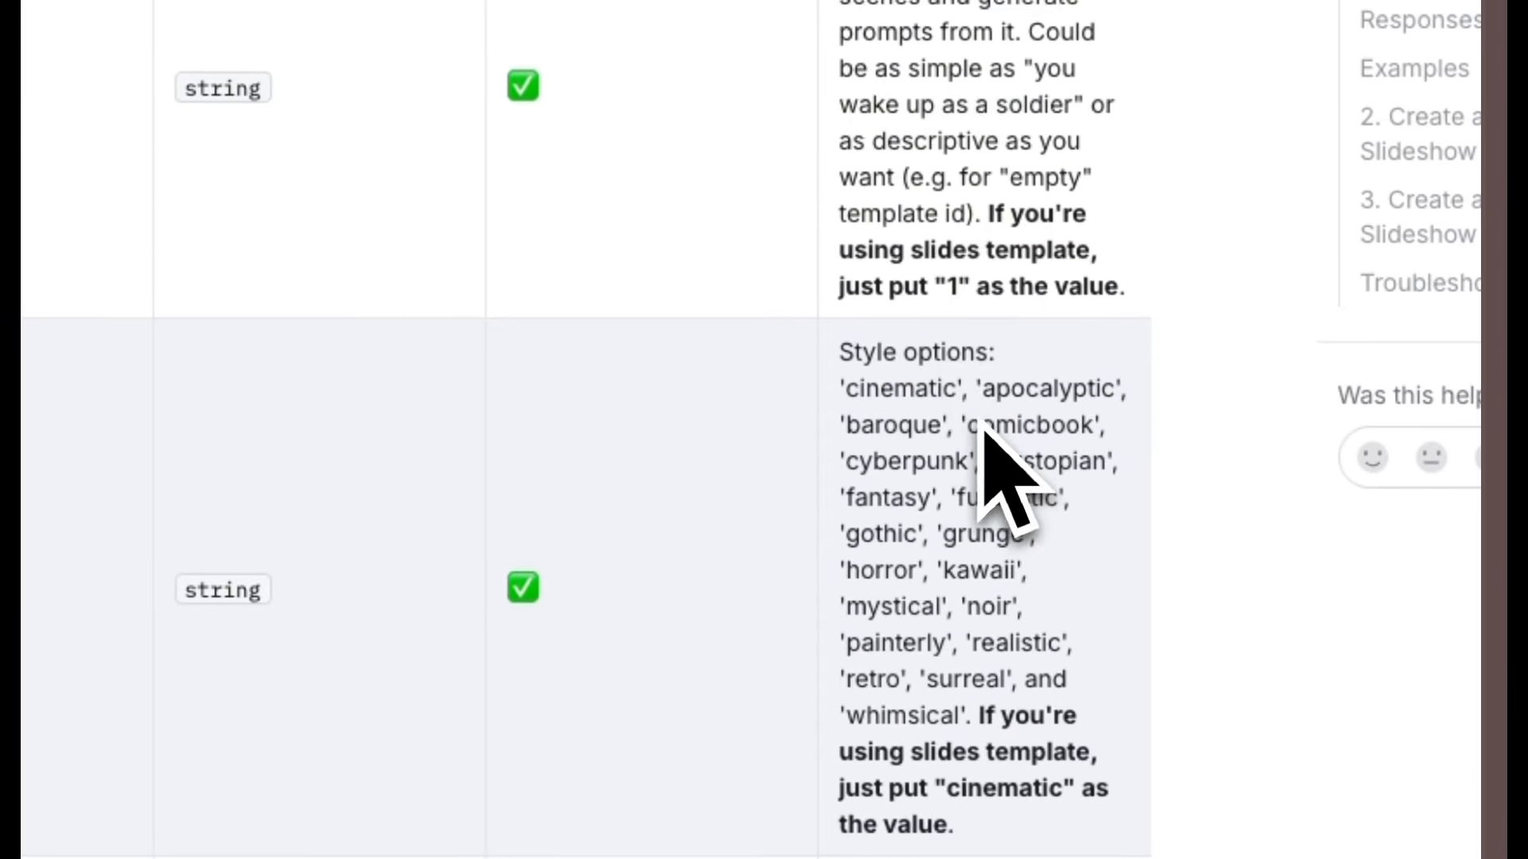
left_click_drag(979, 394, 1012, 429)
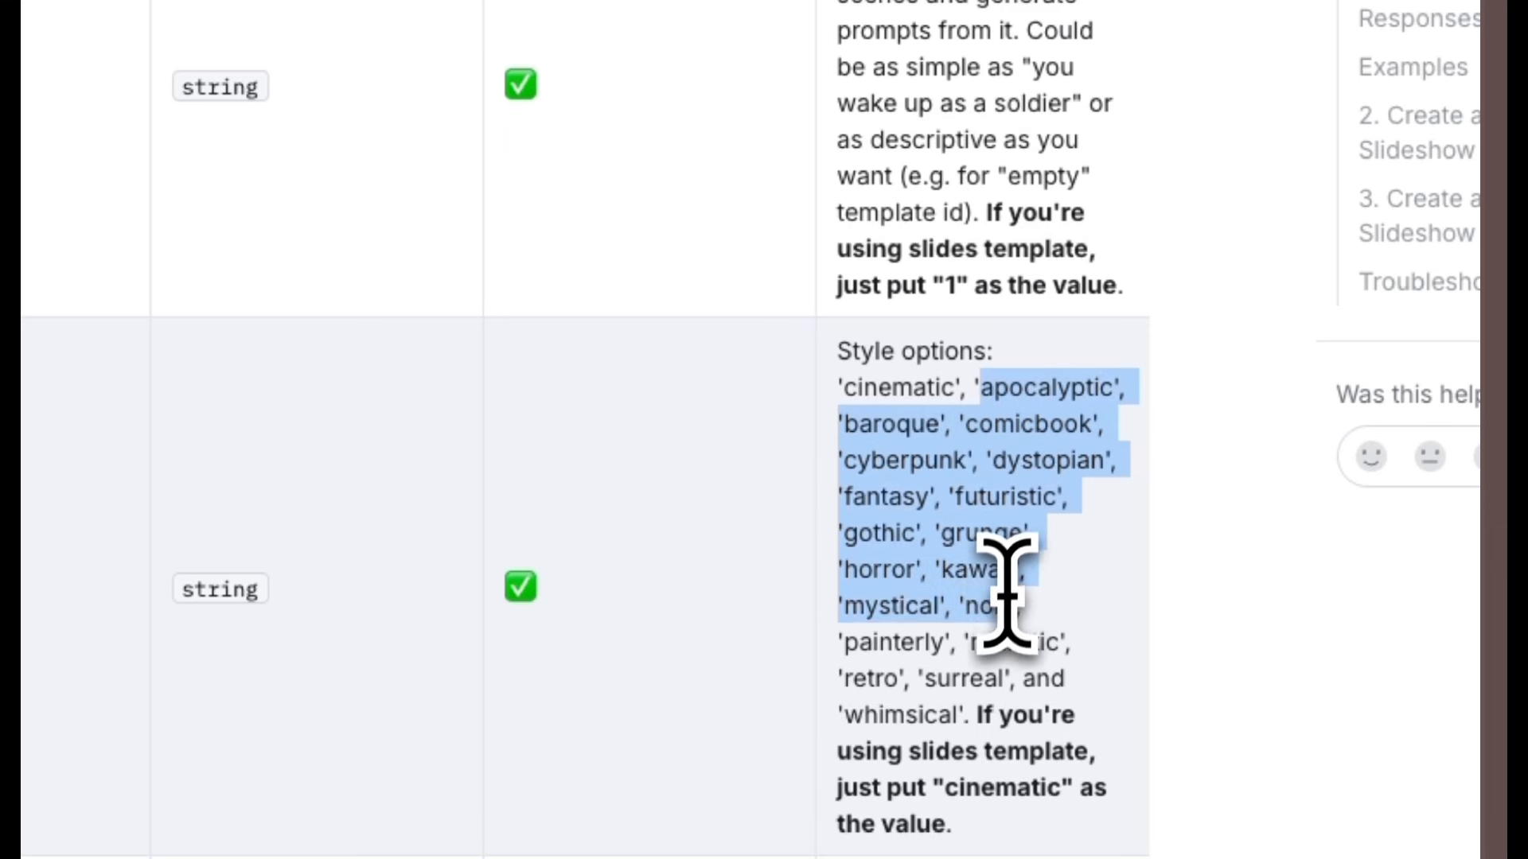
left_click_drag(1001, 651, 969, 716)
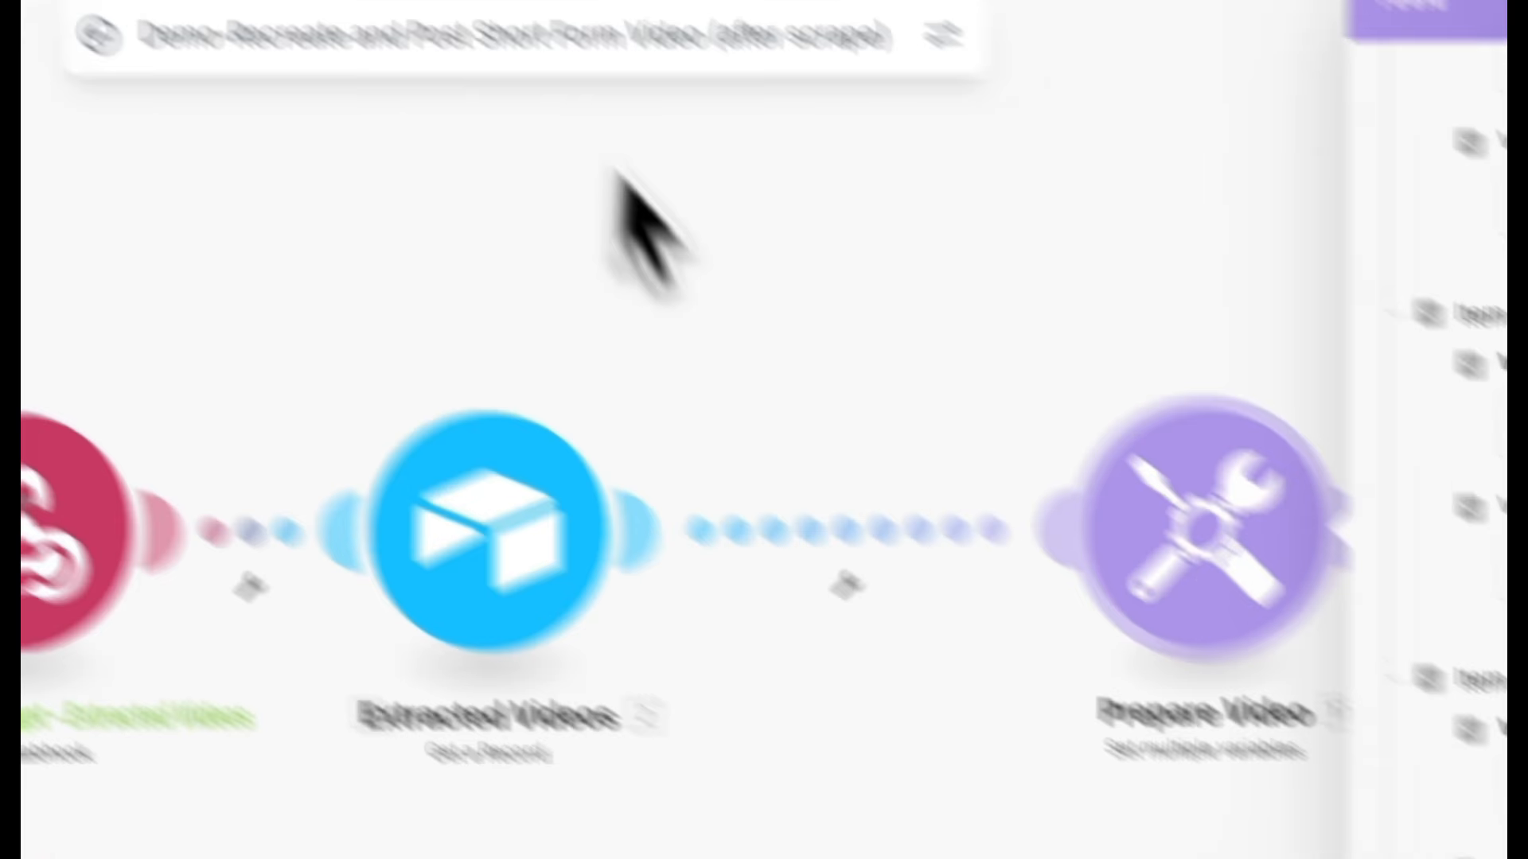
Review the remaining Prepare Video variables against the Blotato model credit cost table and save the module.
scroll(927, 423, "down", 5)
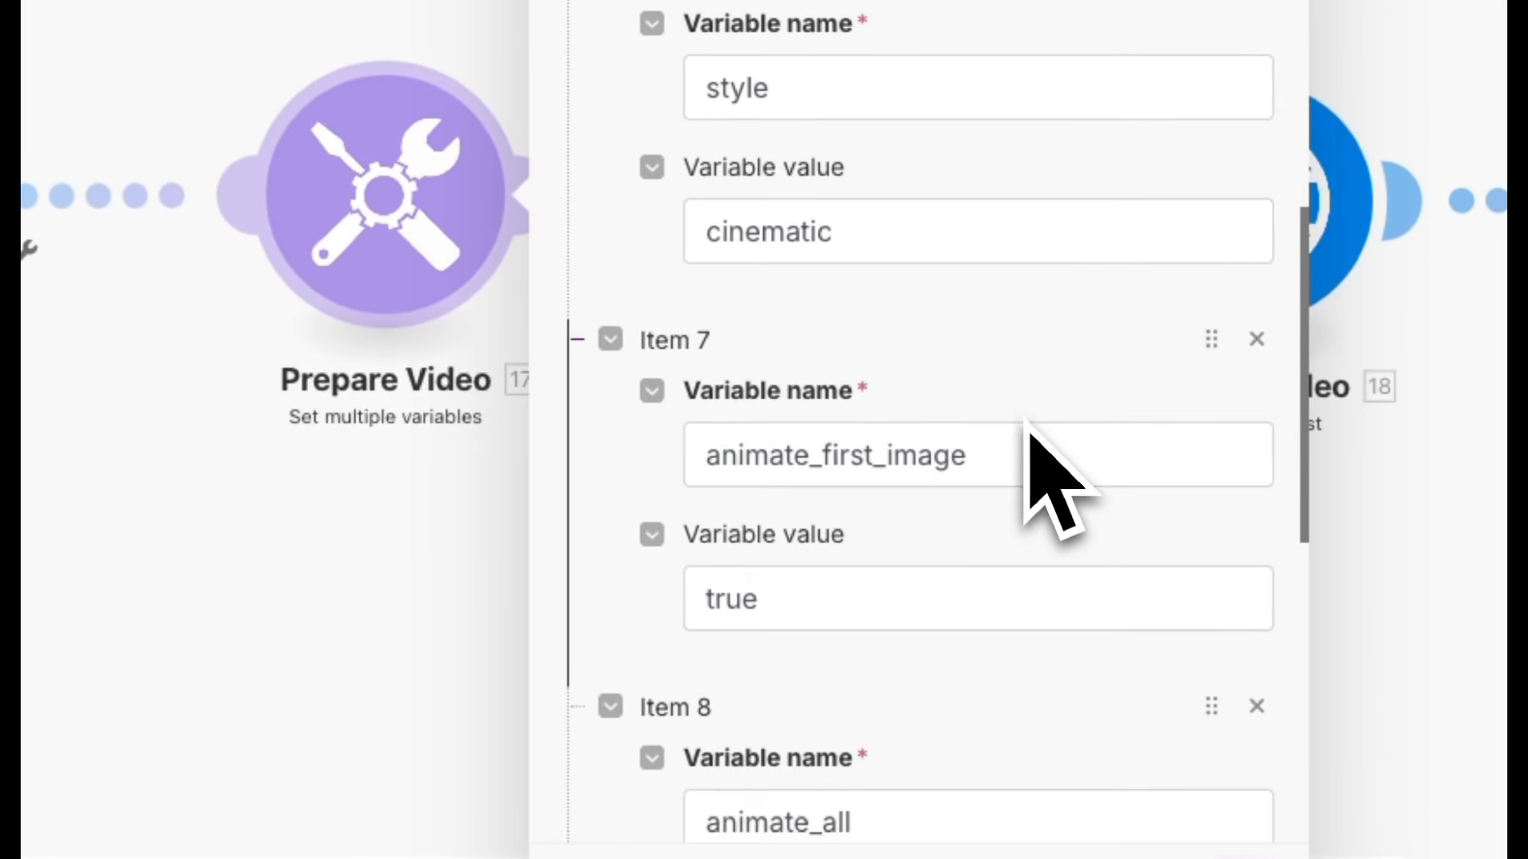
scroll(1027, 433, "down", 3)
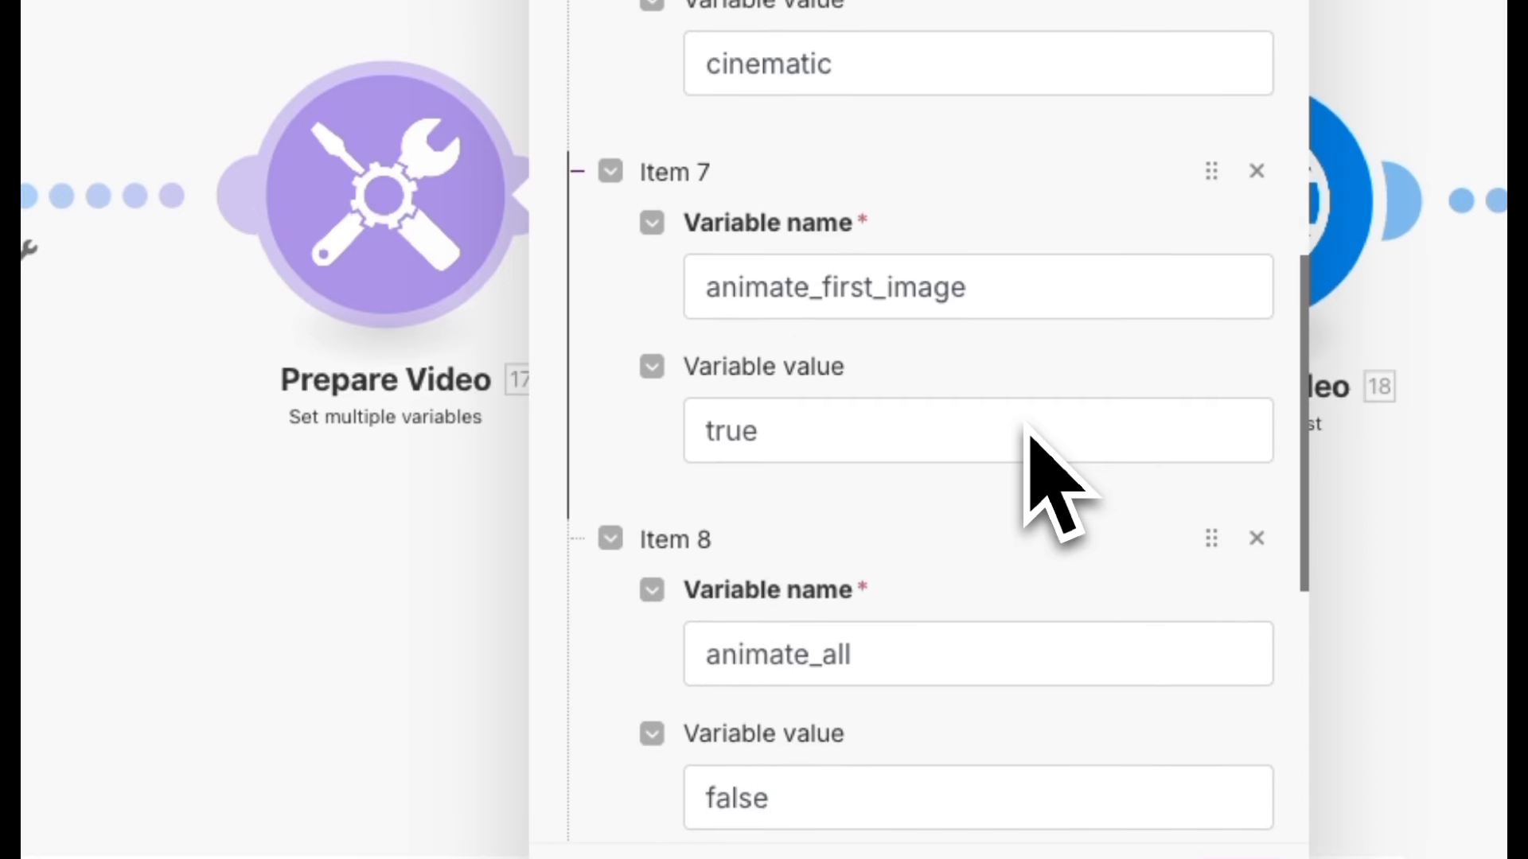
scroll(1026, 434, "down", 1)
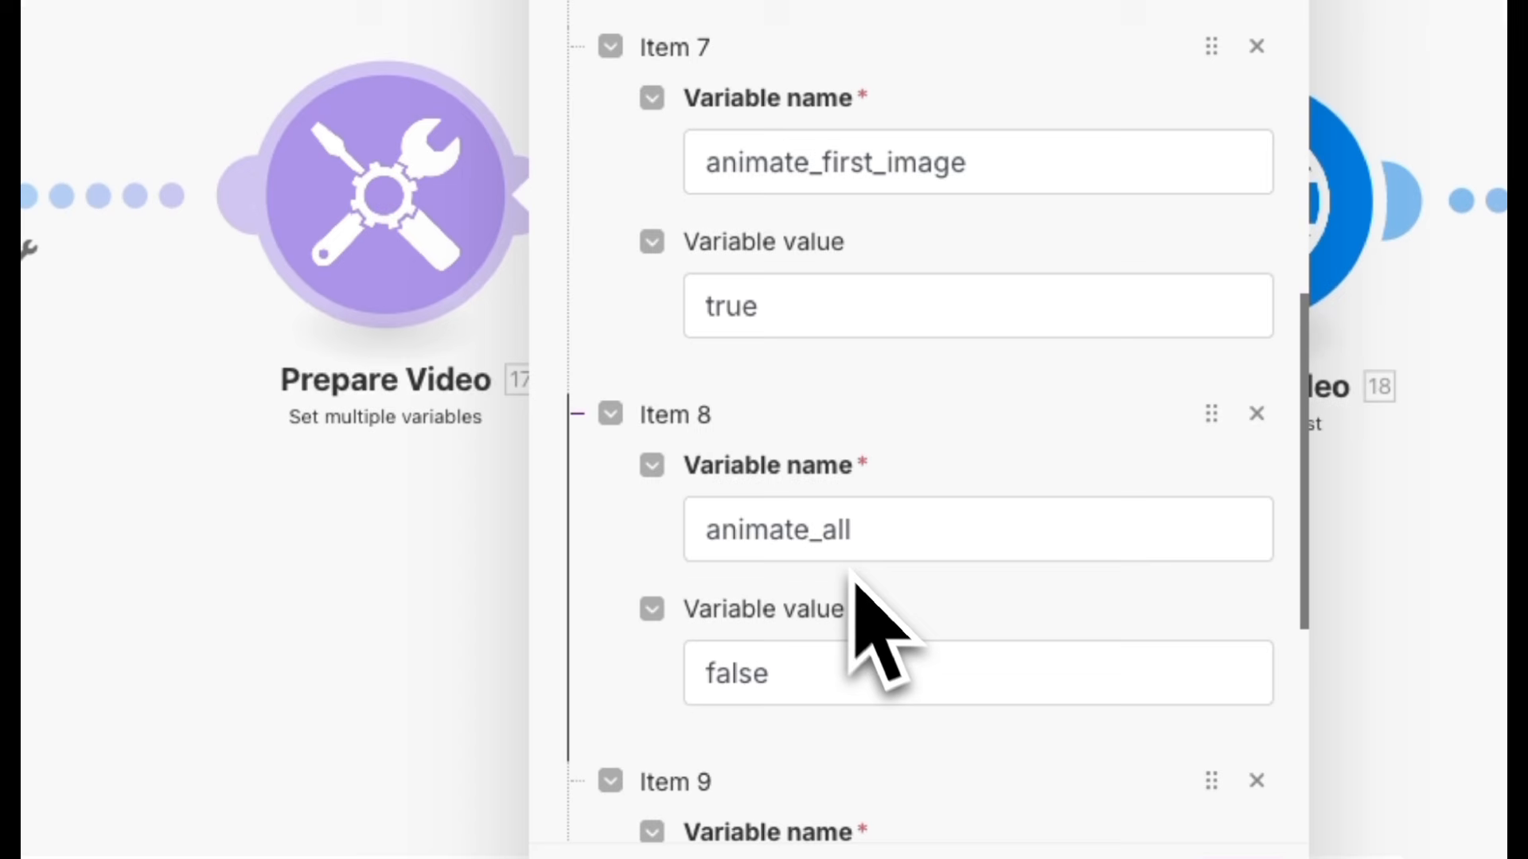
scroll(867, 704, "down", 5)
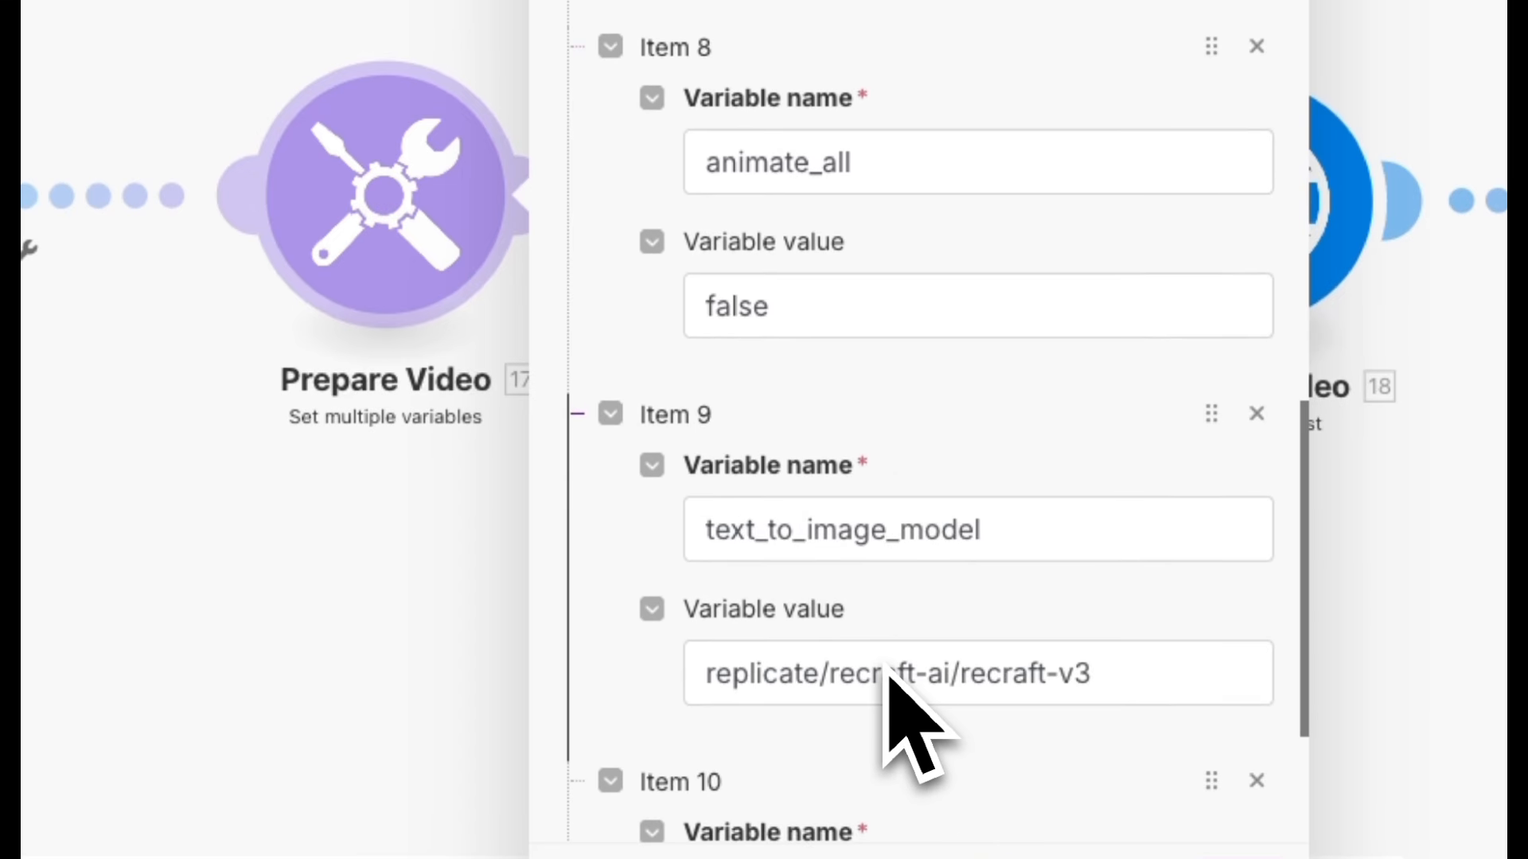
scroll(886, 673, "up", 1)
left_click(1104, 700)
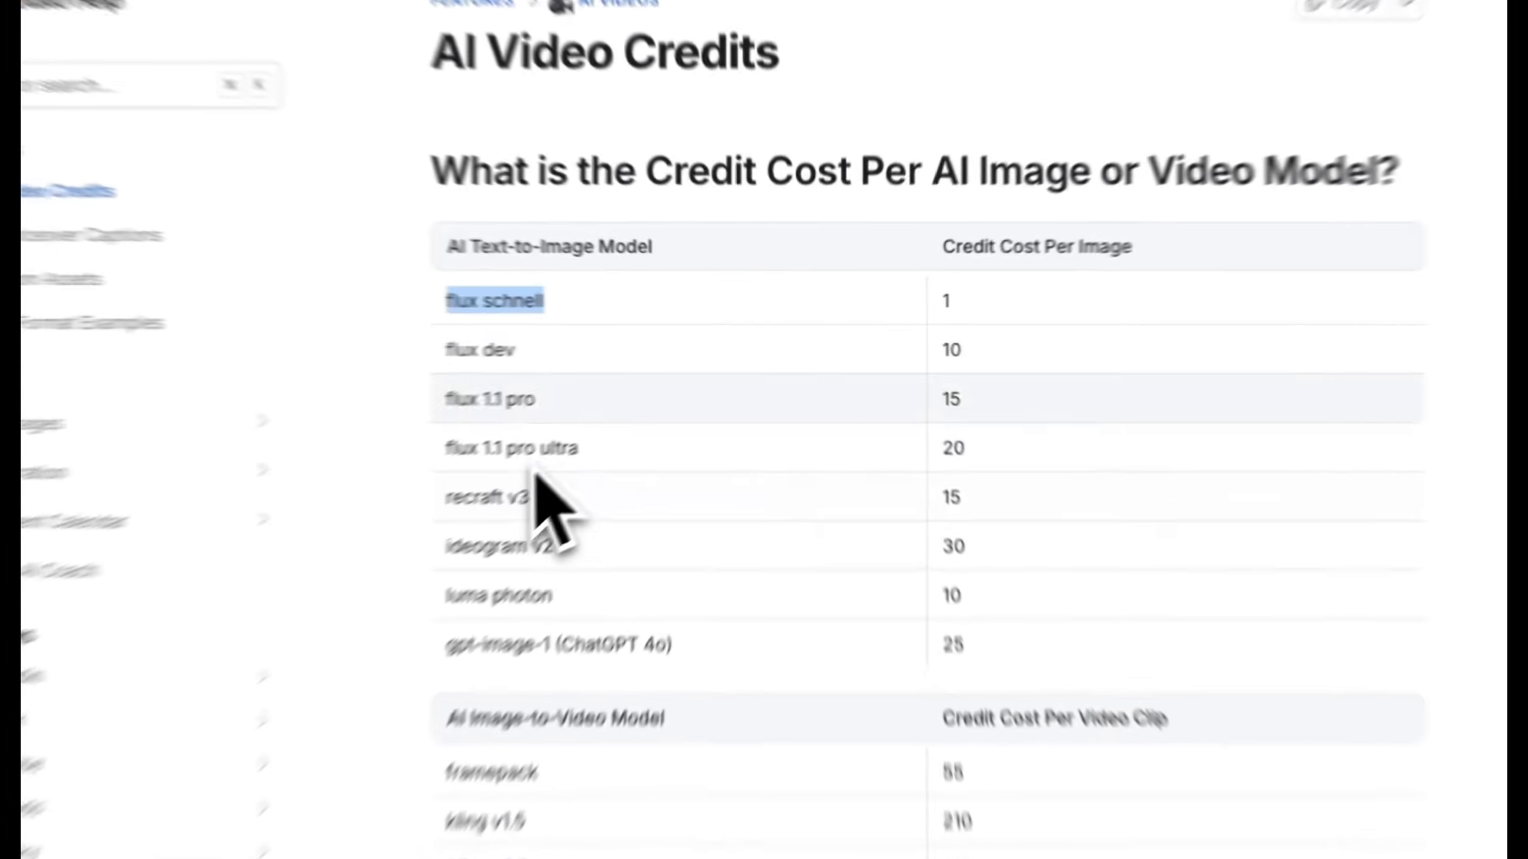
double_click(943, 302)
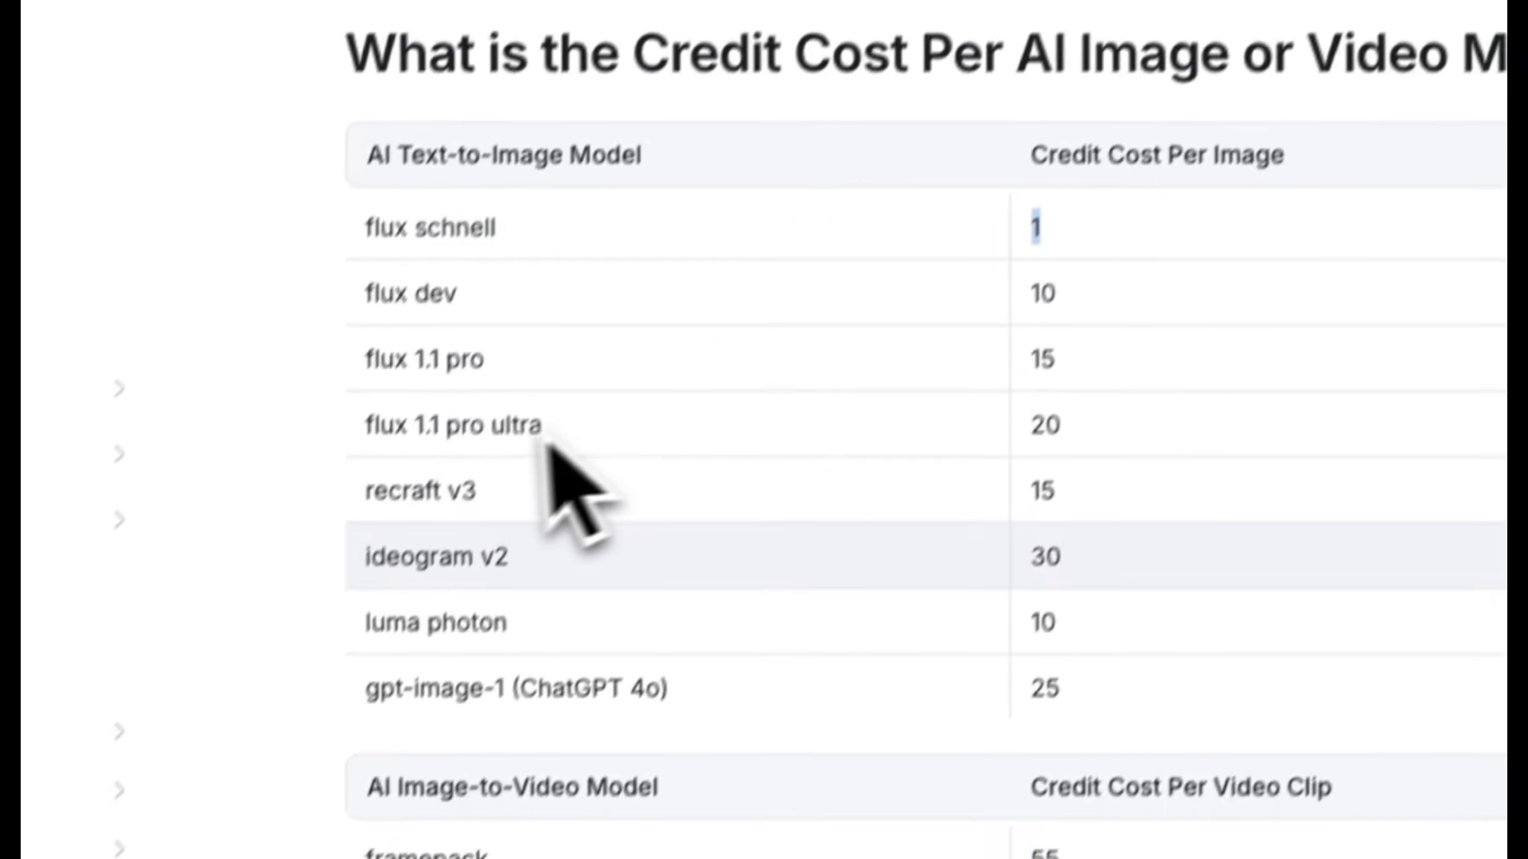
left_click_drag(365, 507, 1169, 488)
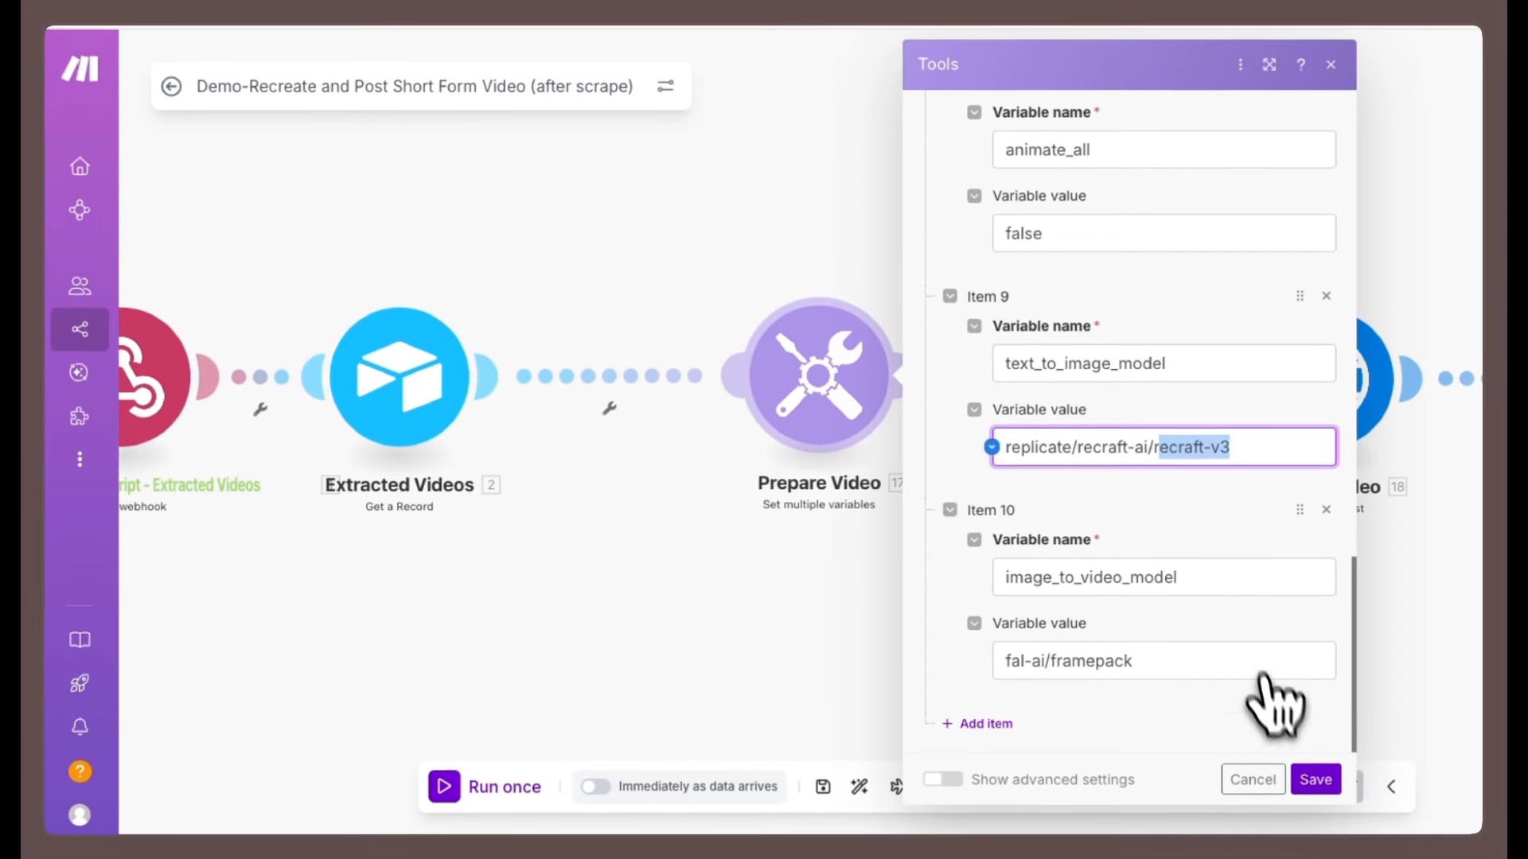
left_click(1315, 780)
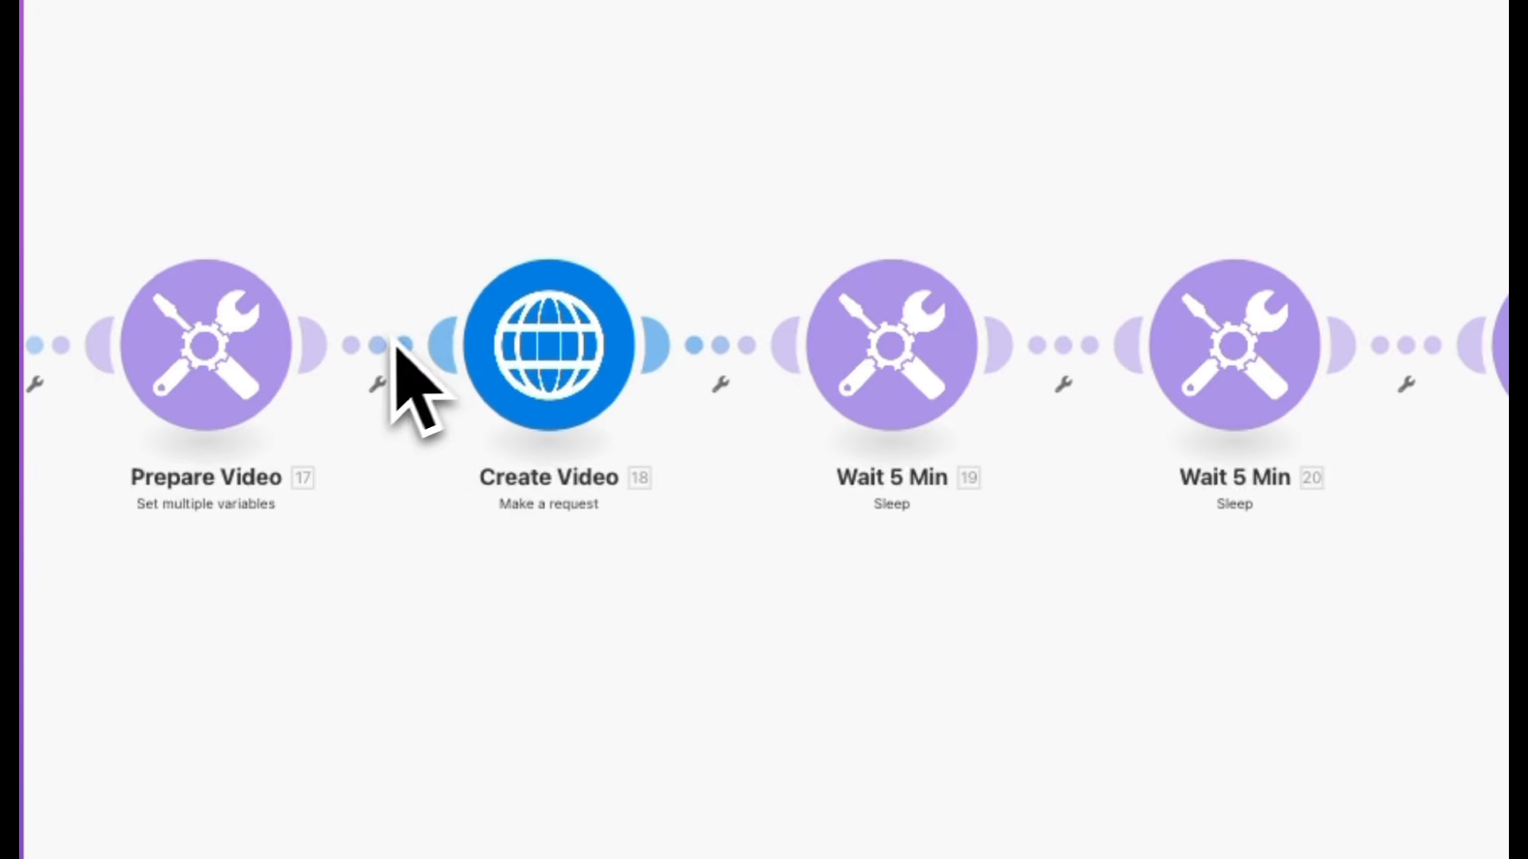
right_click(392, 345)
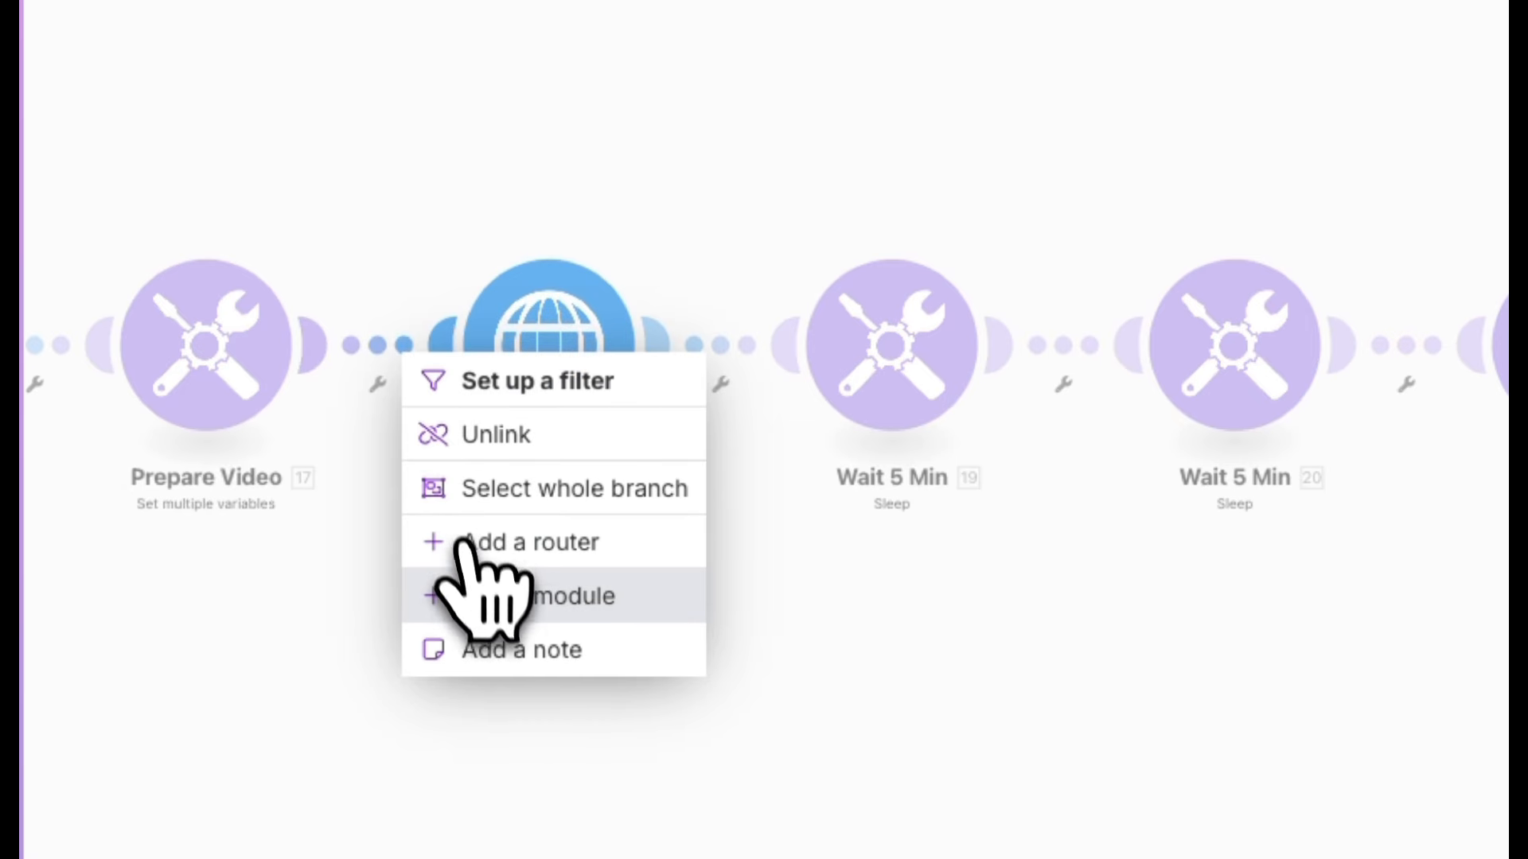
left_click(477, 596)
left_click(776, 247)
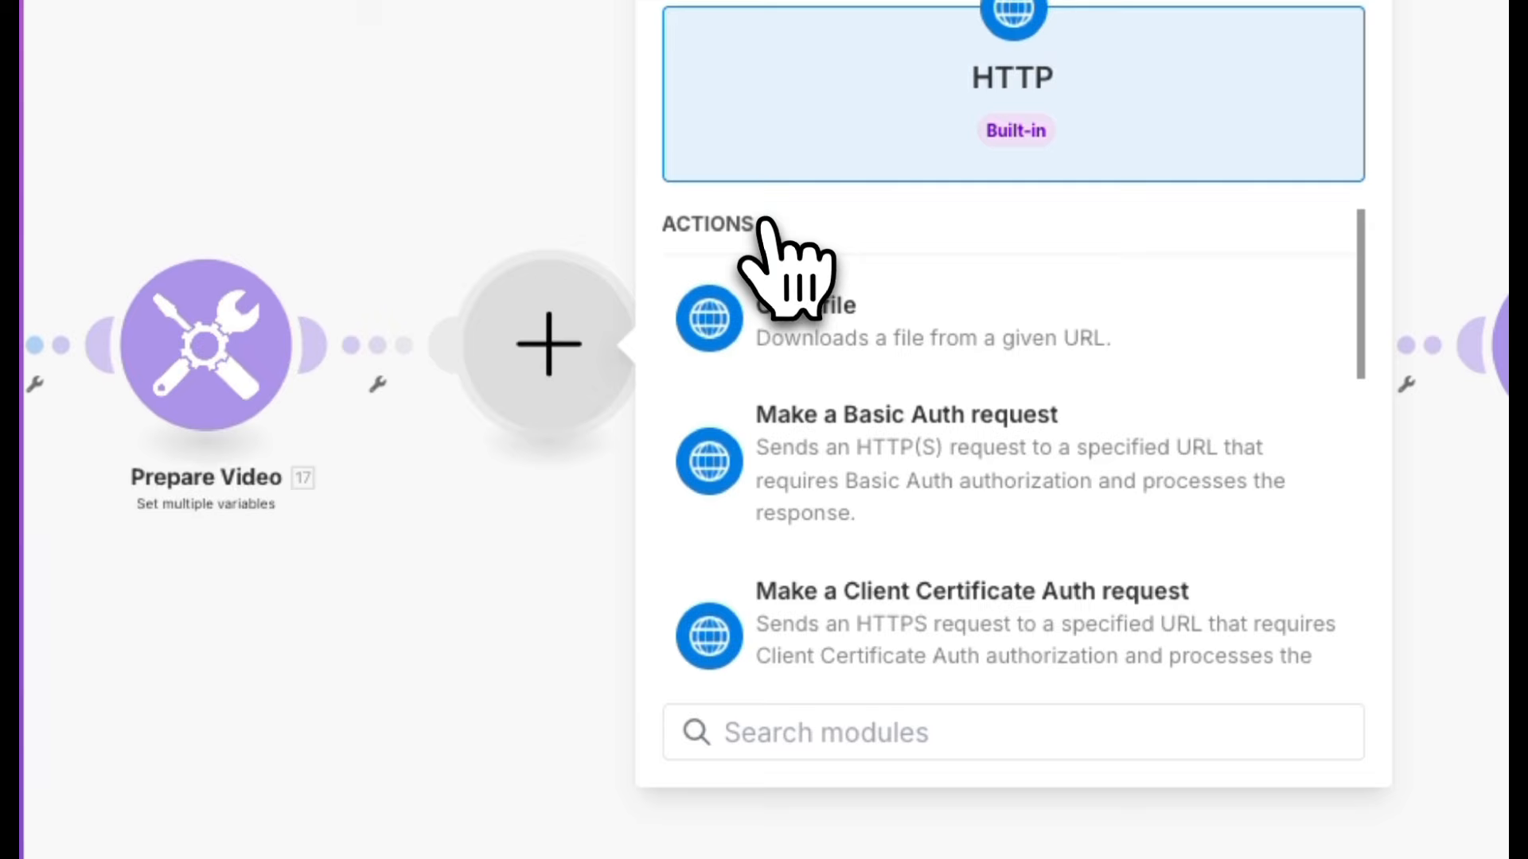
scroll(819, 334, "down", 5)
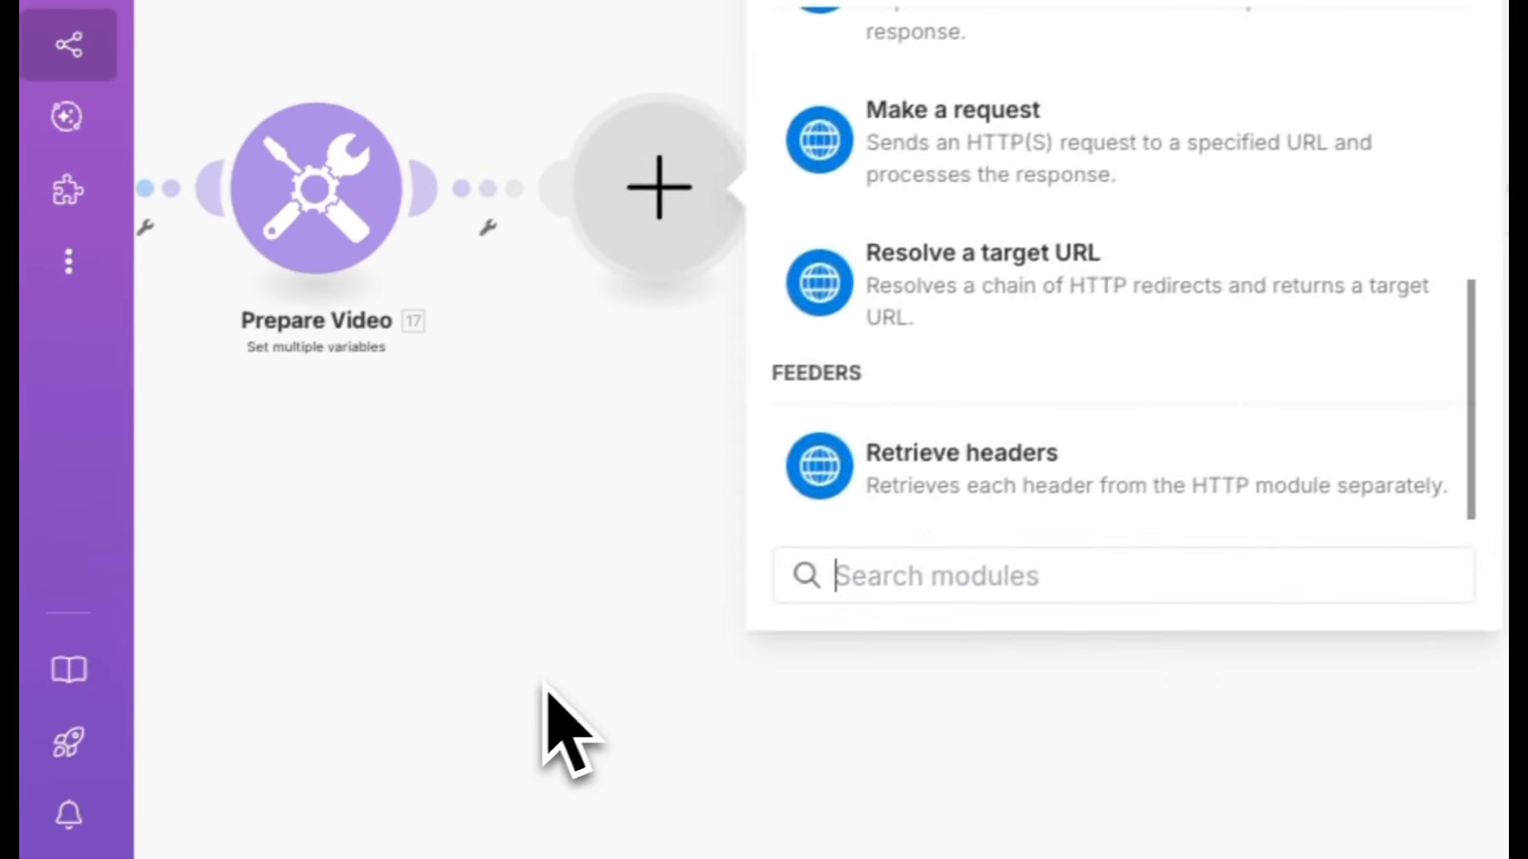
left_click(437, 838)
Open the Create Video HTTP module and inspect its Blotato URL and the blotato-api-key header mapping.
right_click(563, 405)
left_click(835, 323)
left_click(609, 394)
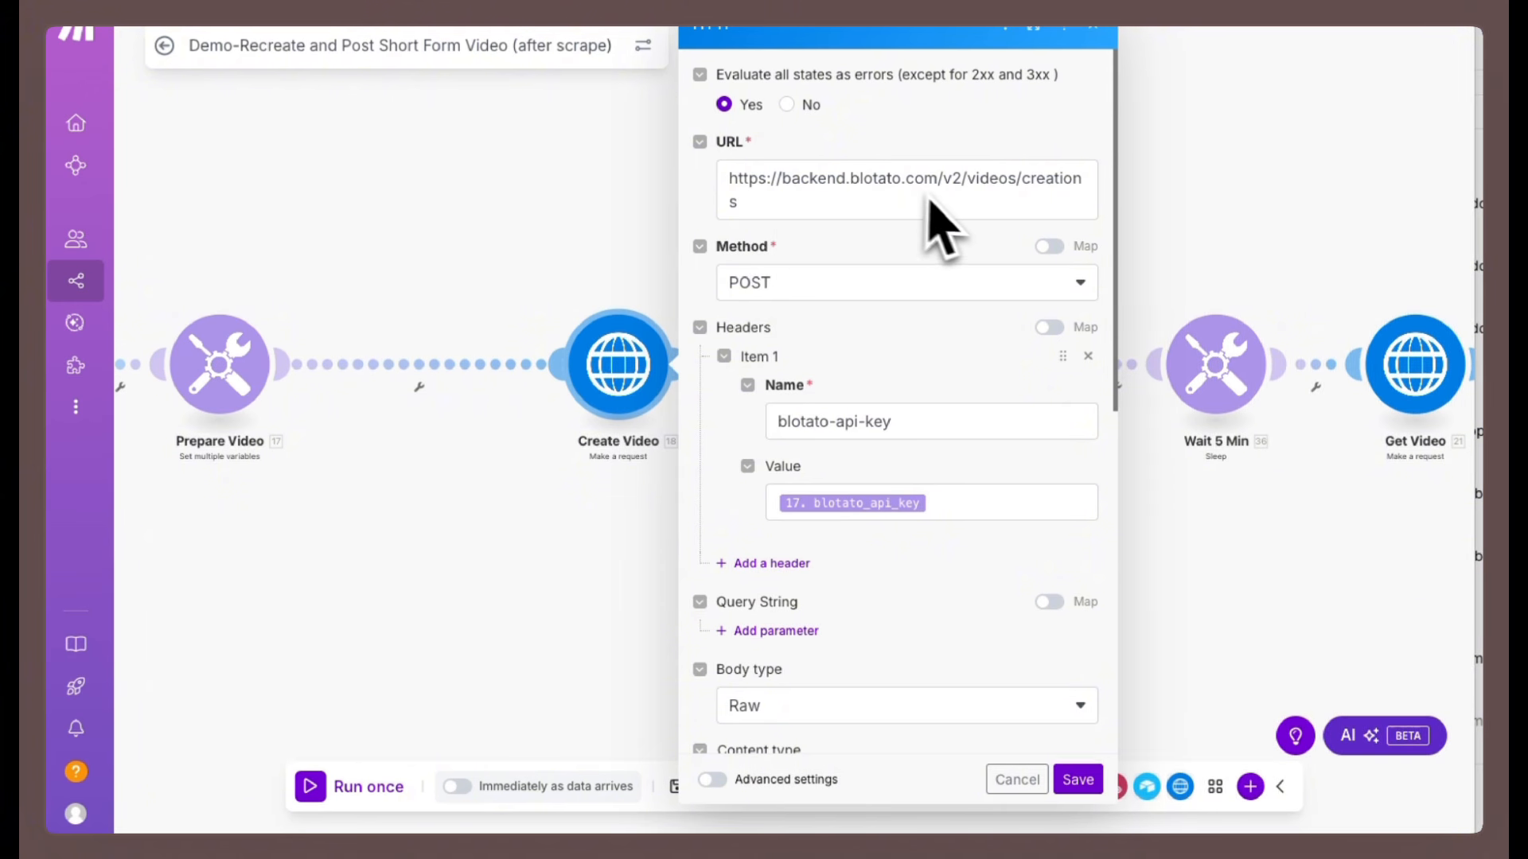
left_click_drag(774, 213, 708, 195)
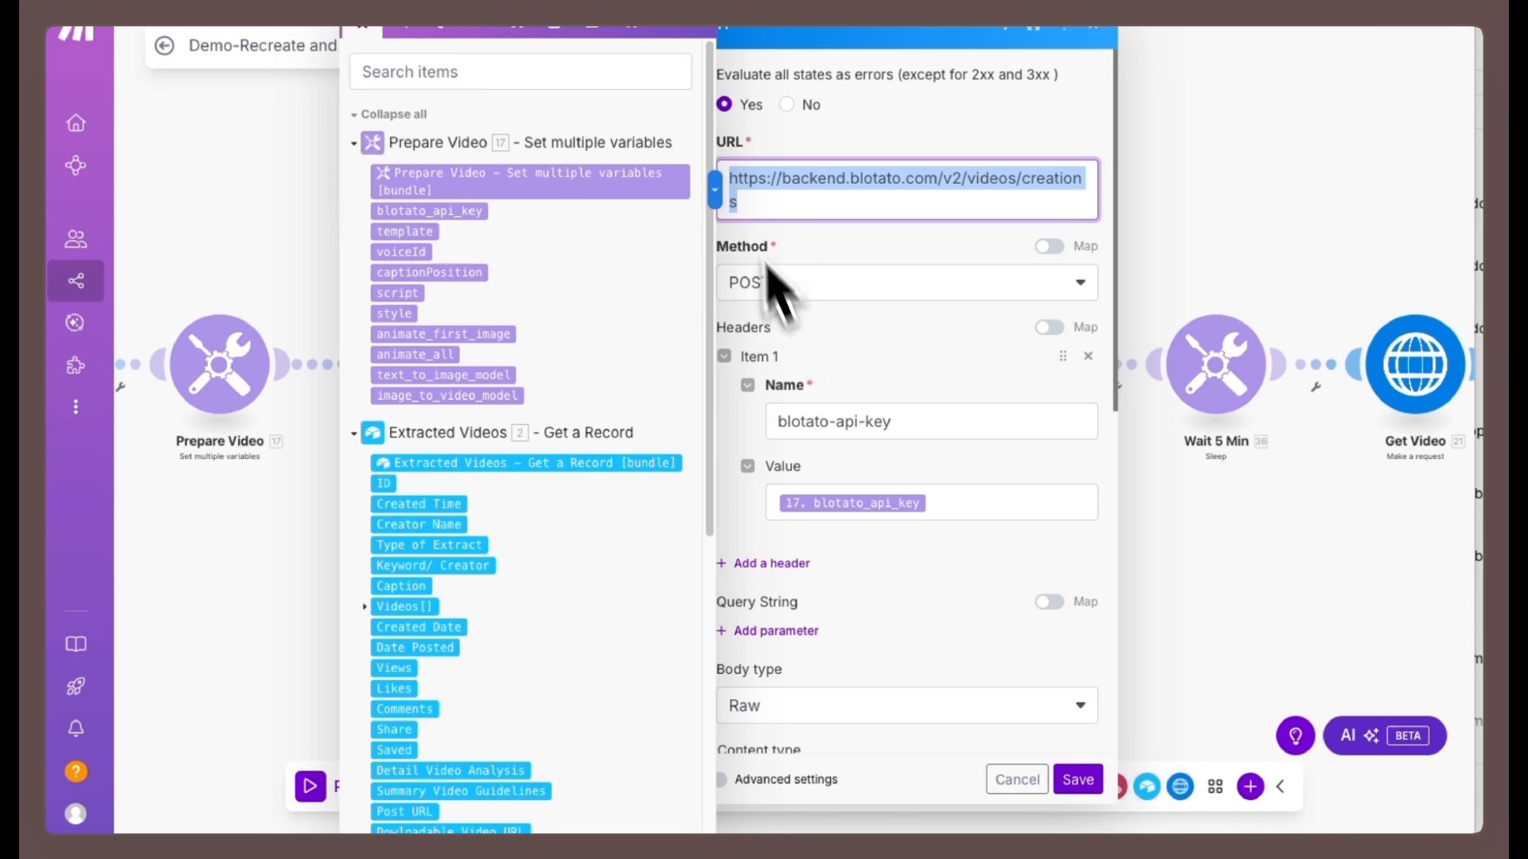
left_click(698, 24)
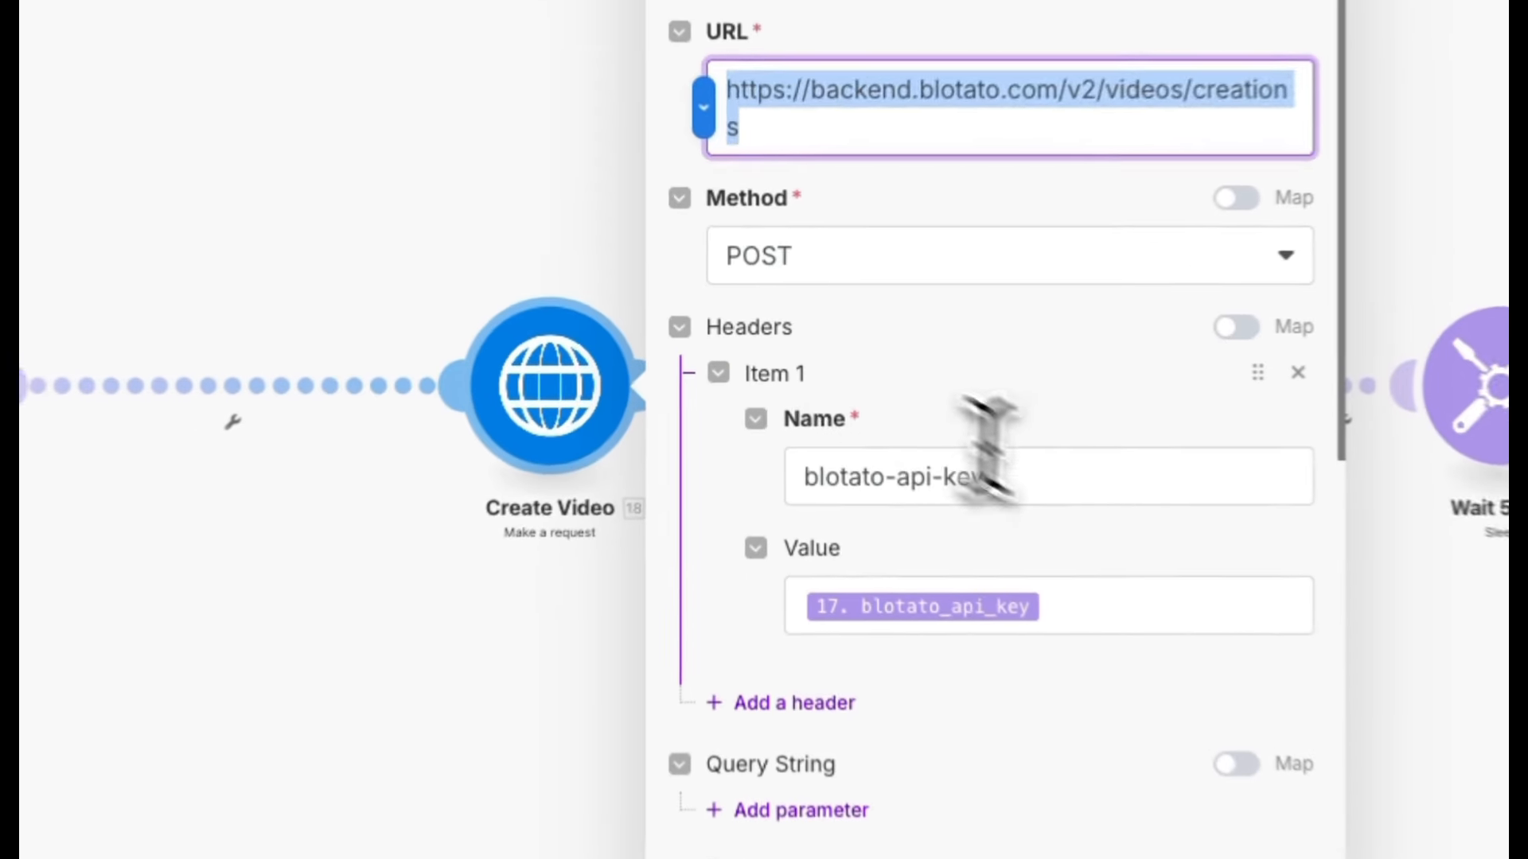
left_click(927, 424)
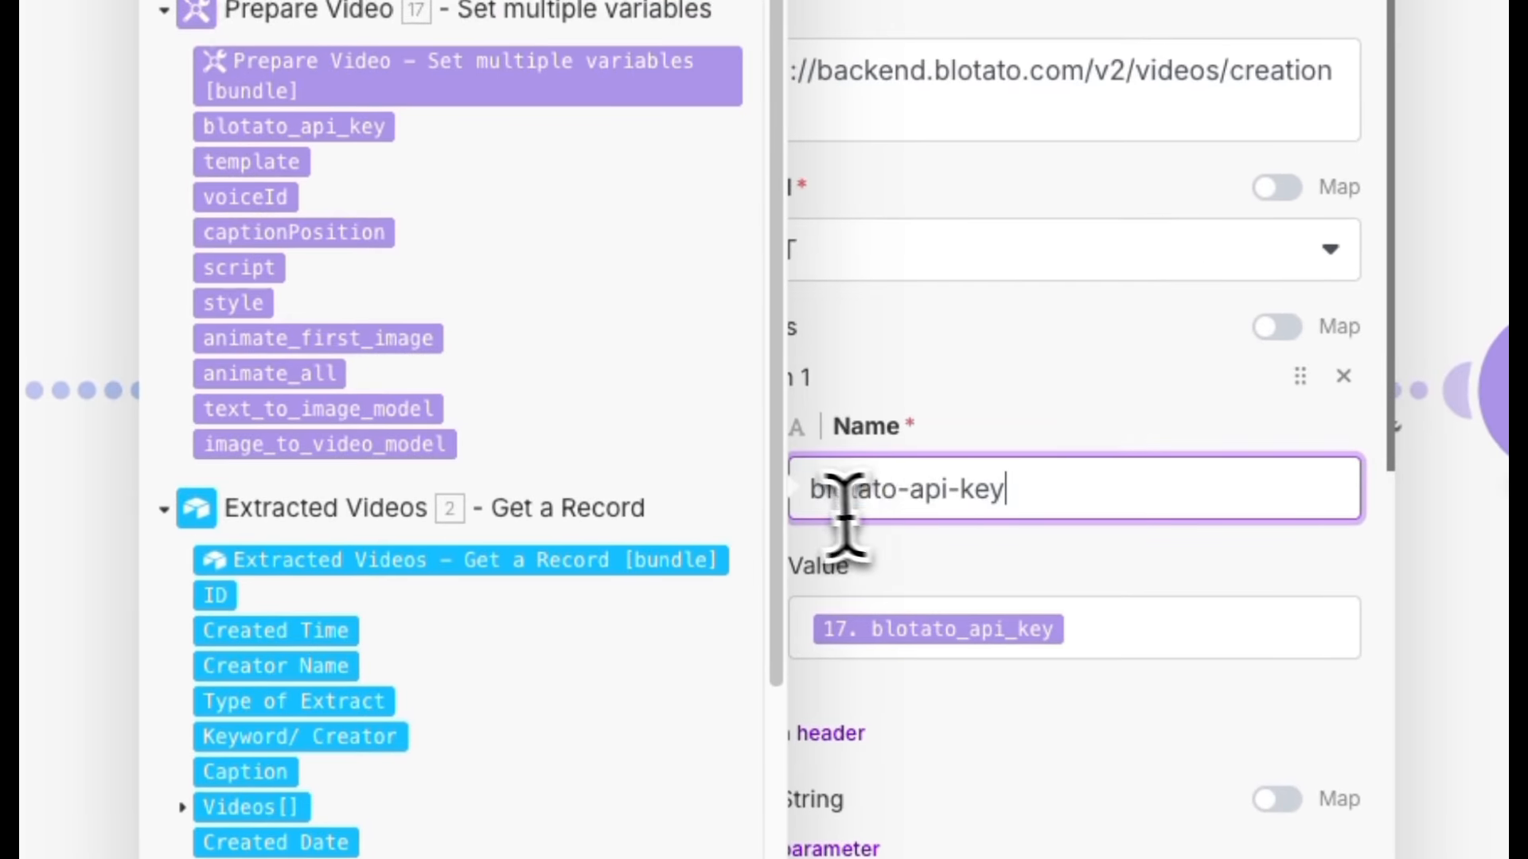
left_click_drag(846, 518, 780, 481)
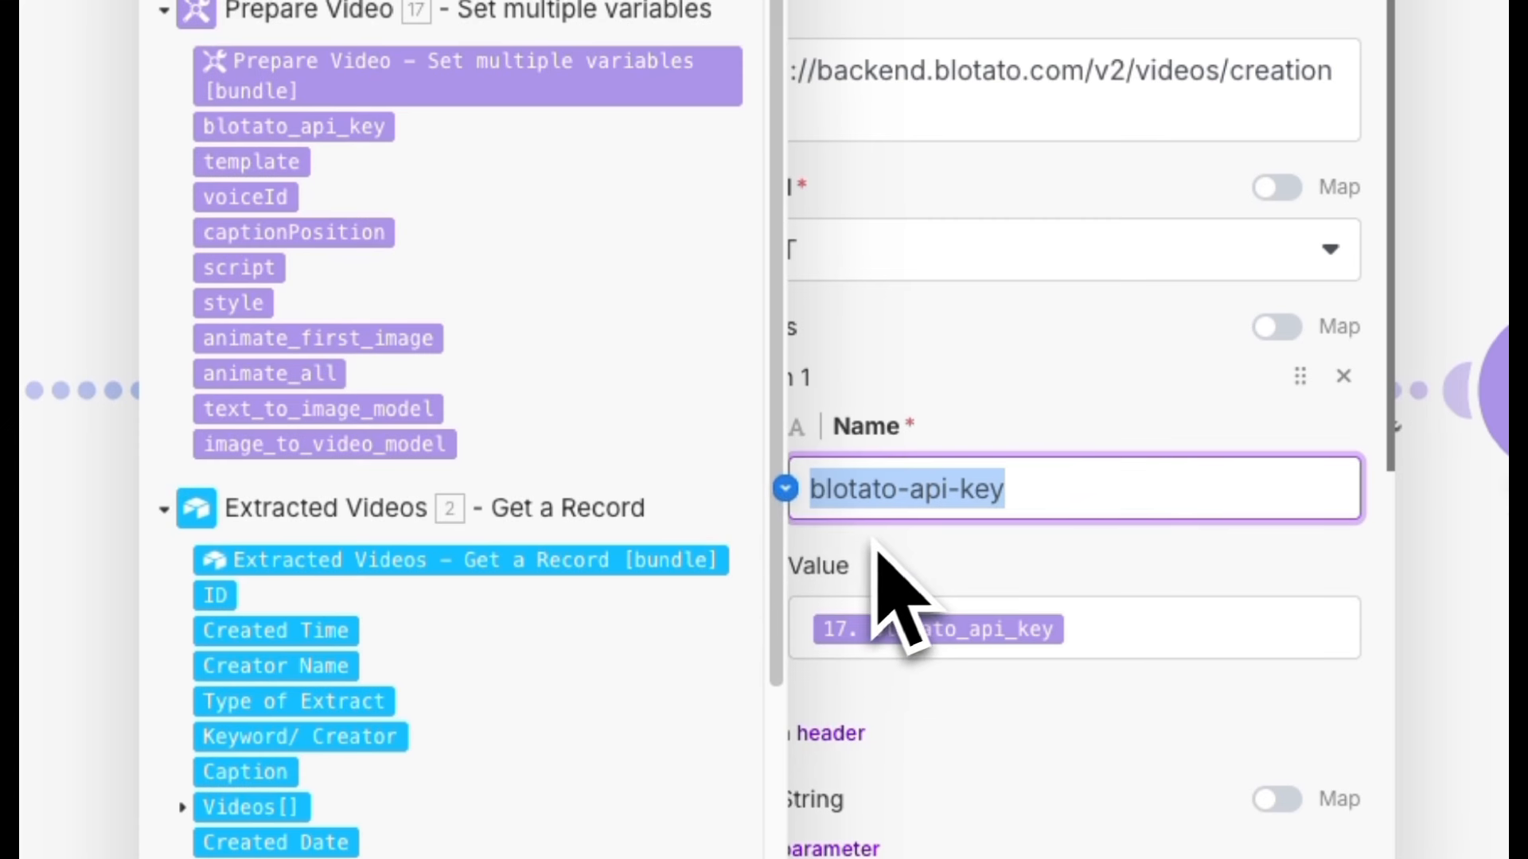
left_click(1112, 630)
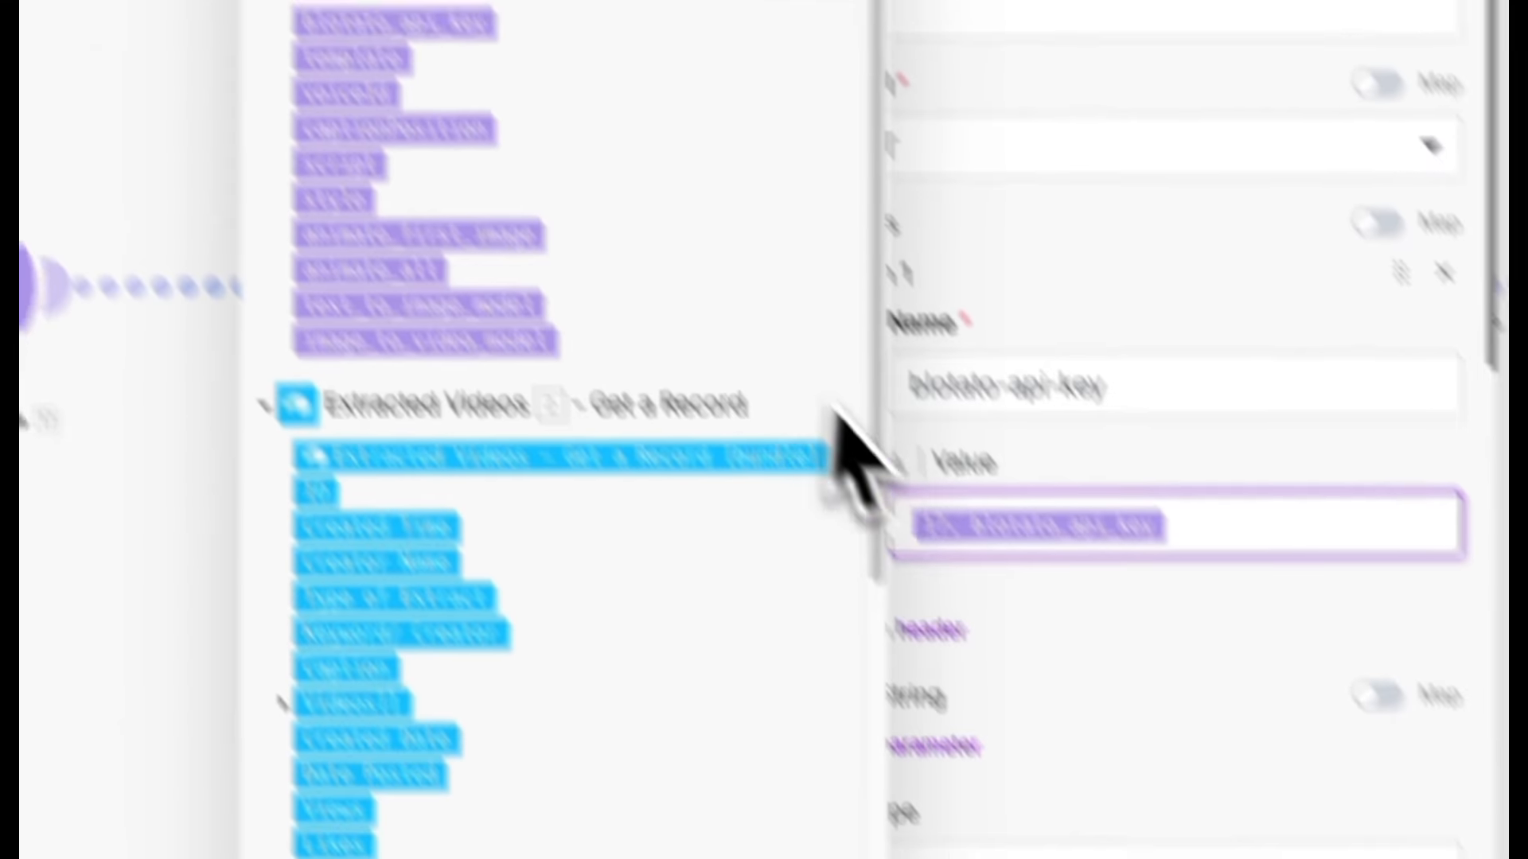
left_click(1210, 772)
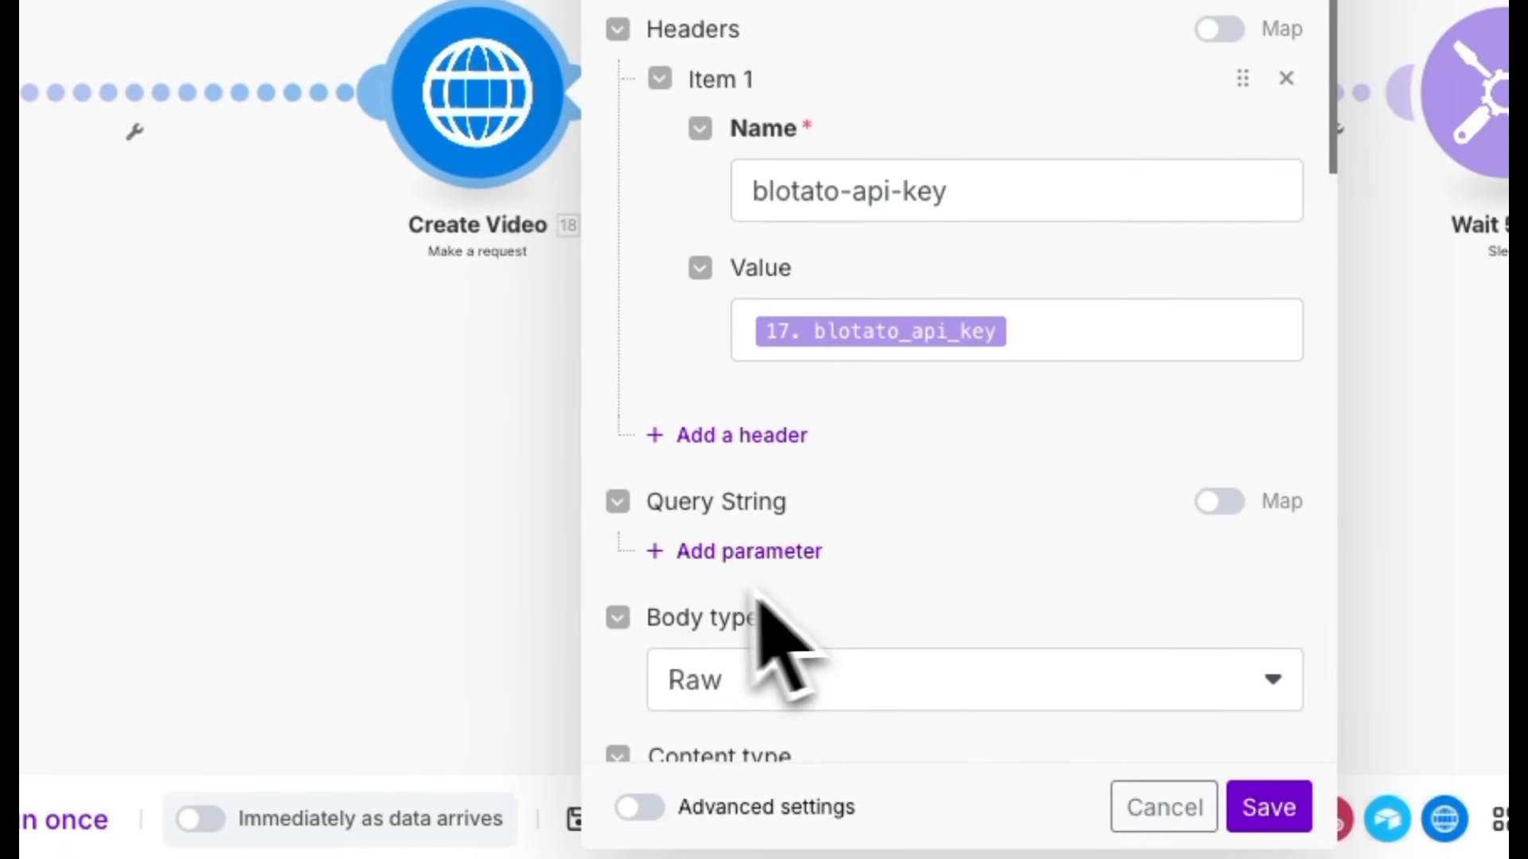
Review the Create Video request's JSON body mapped from the Prepare Video variables and save the module.
scroll(914, 512, "down", 10)
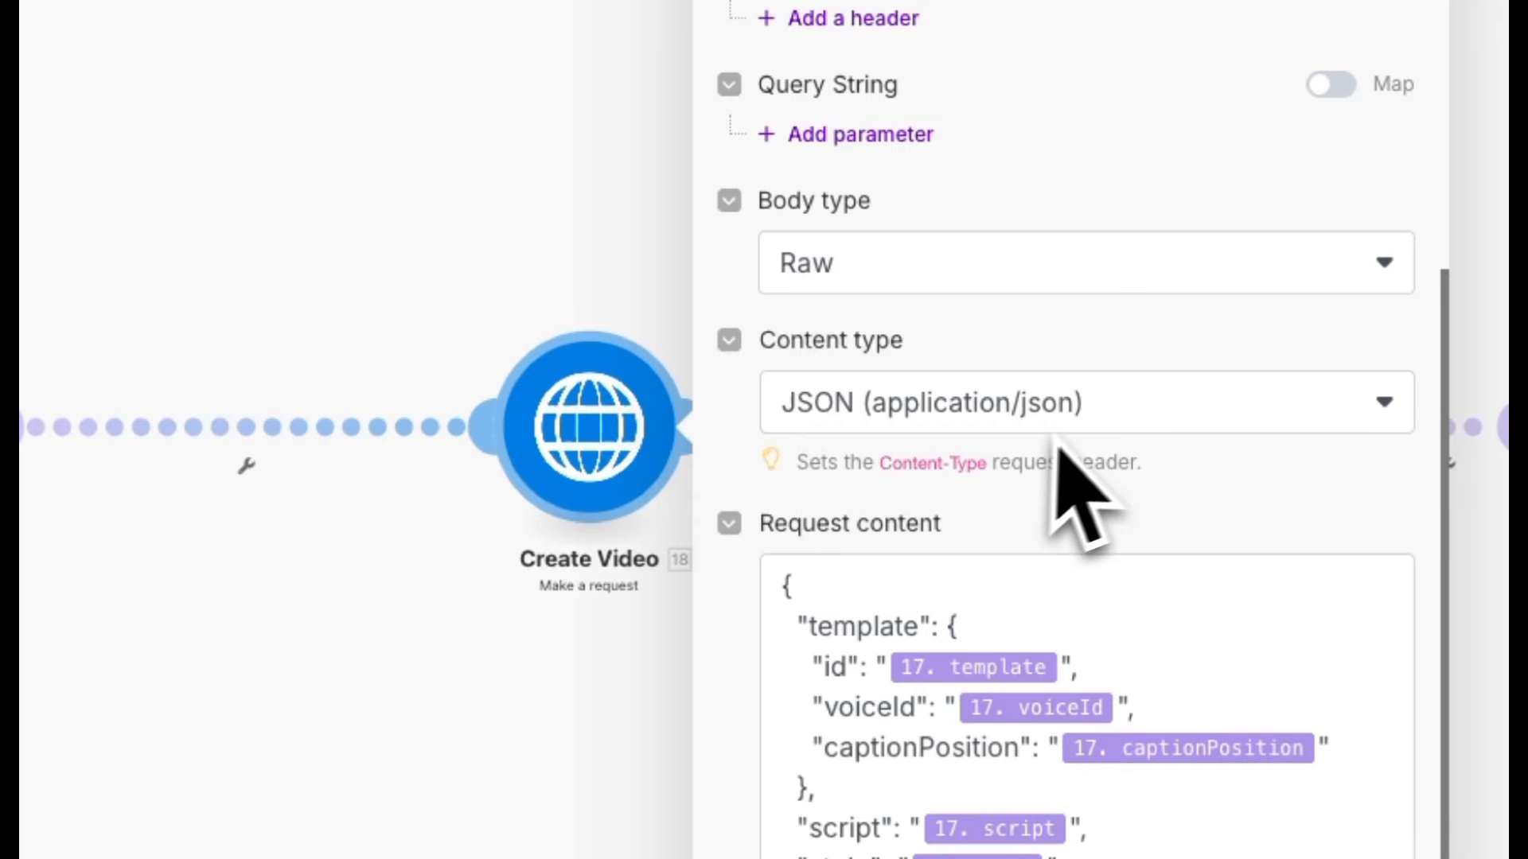
scroll(1099, 604, "down", 2)
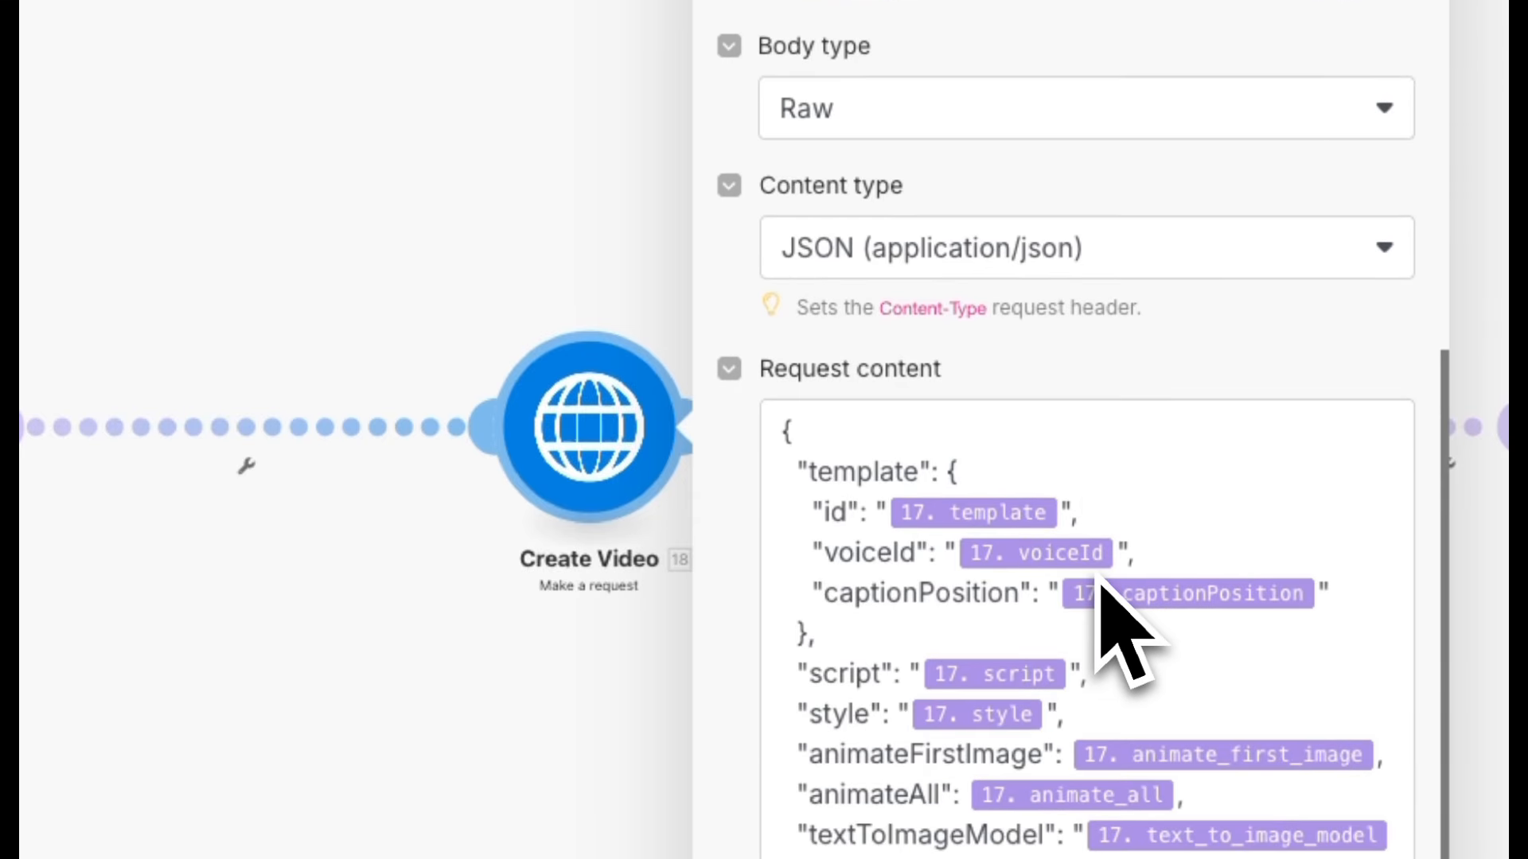
left_click(888, 502)
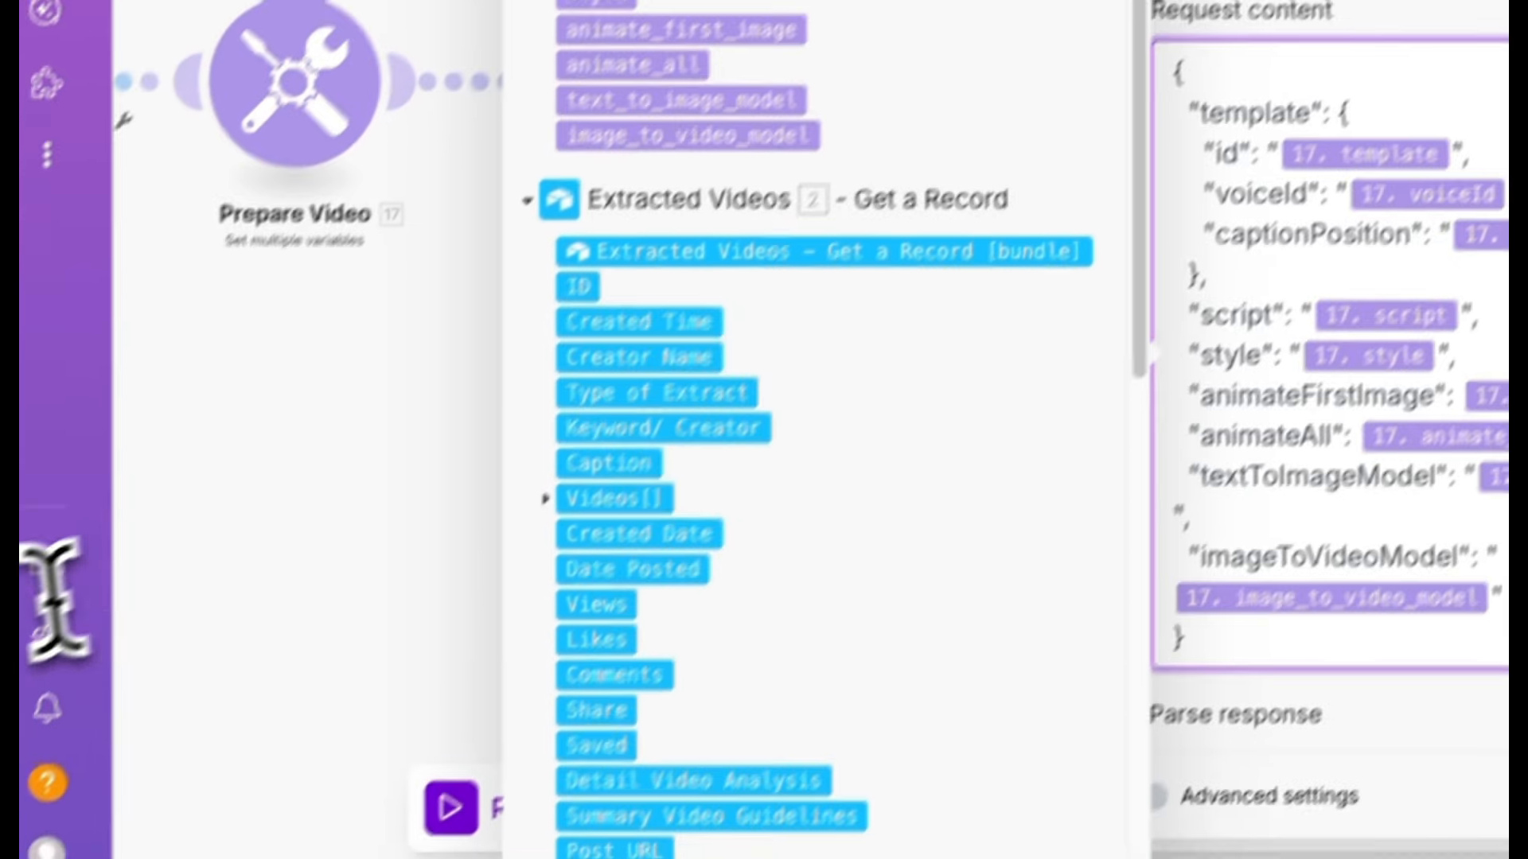
mouse_move(48, 607)
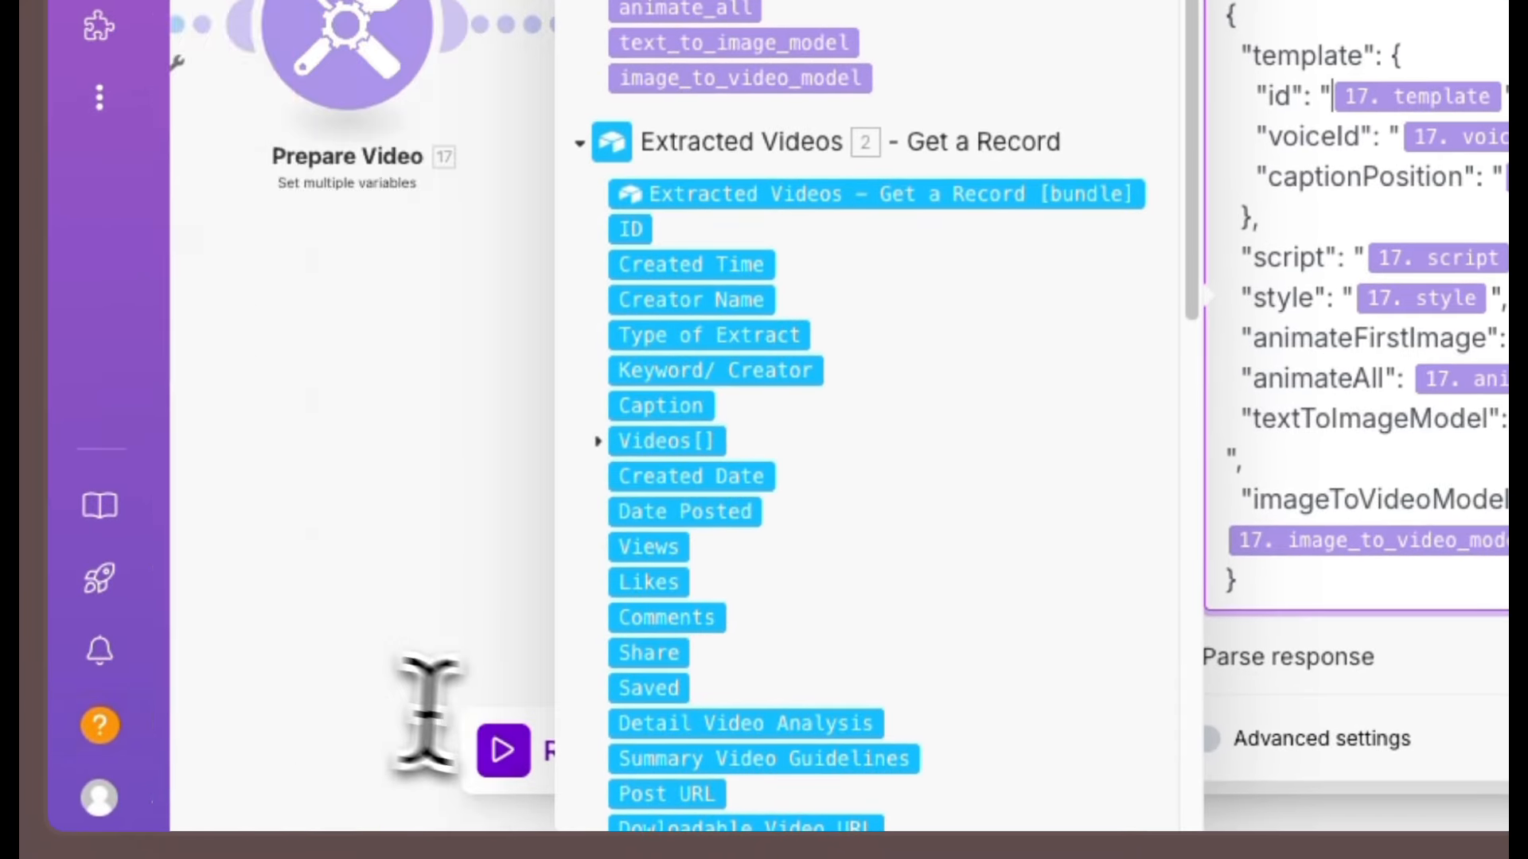
scroll(899, 645, "down", 3)
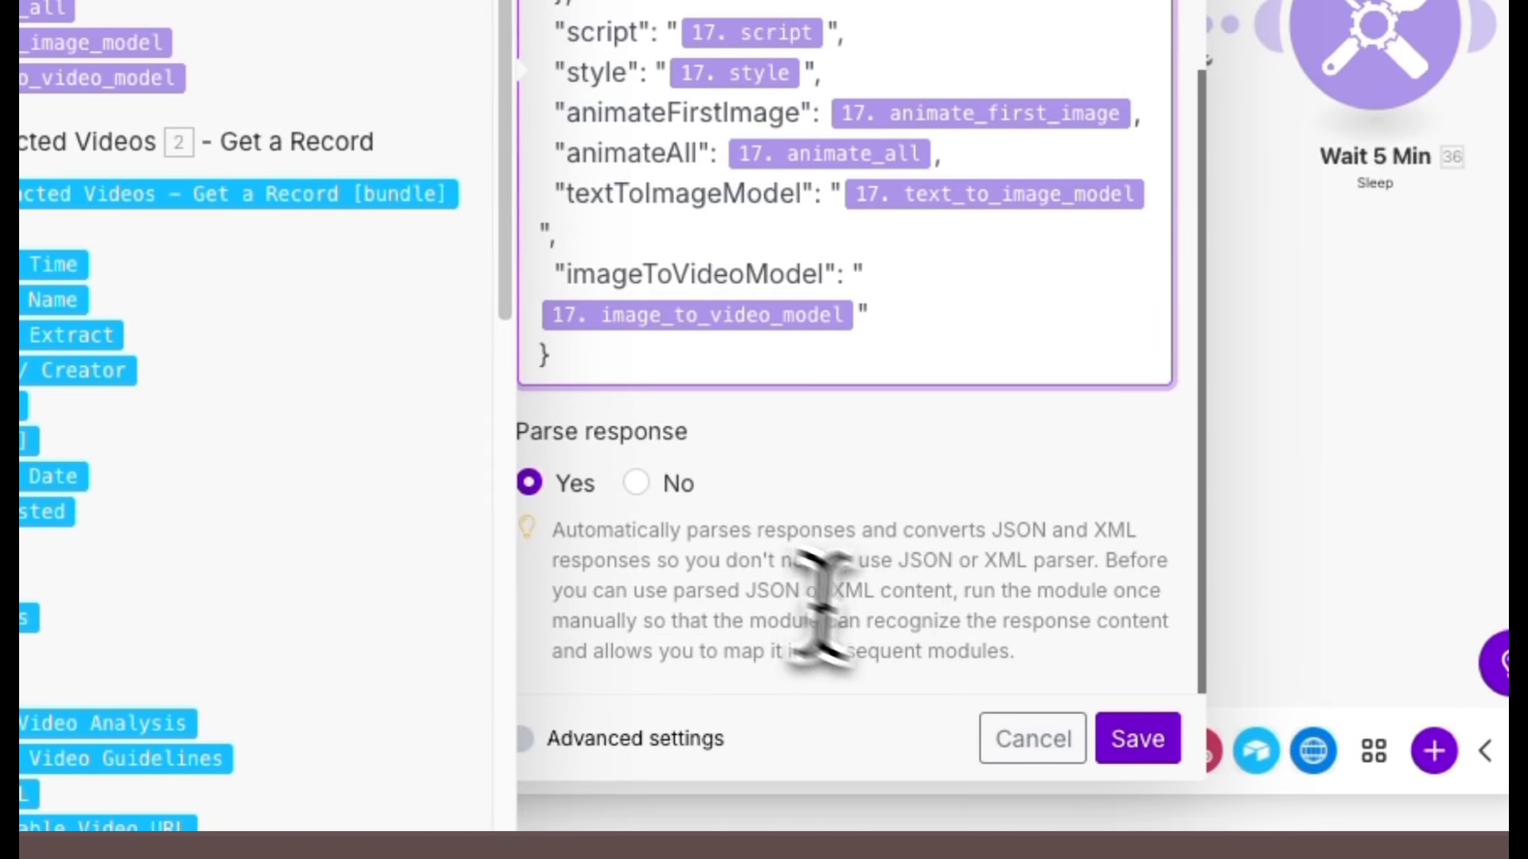
left_click(1142, 738)
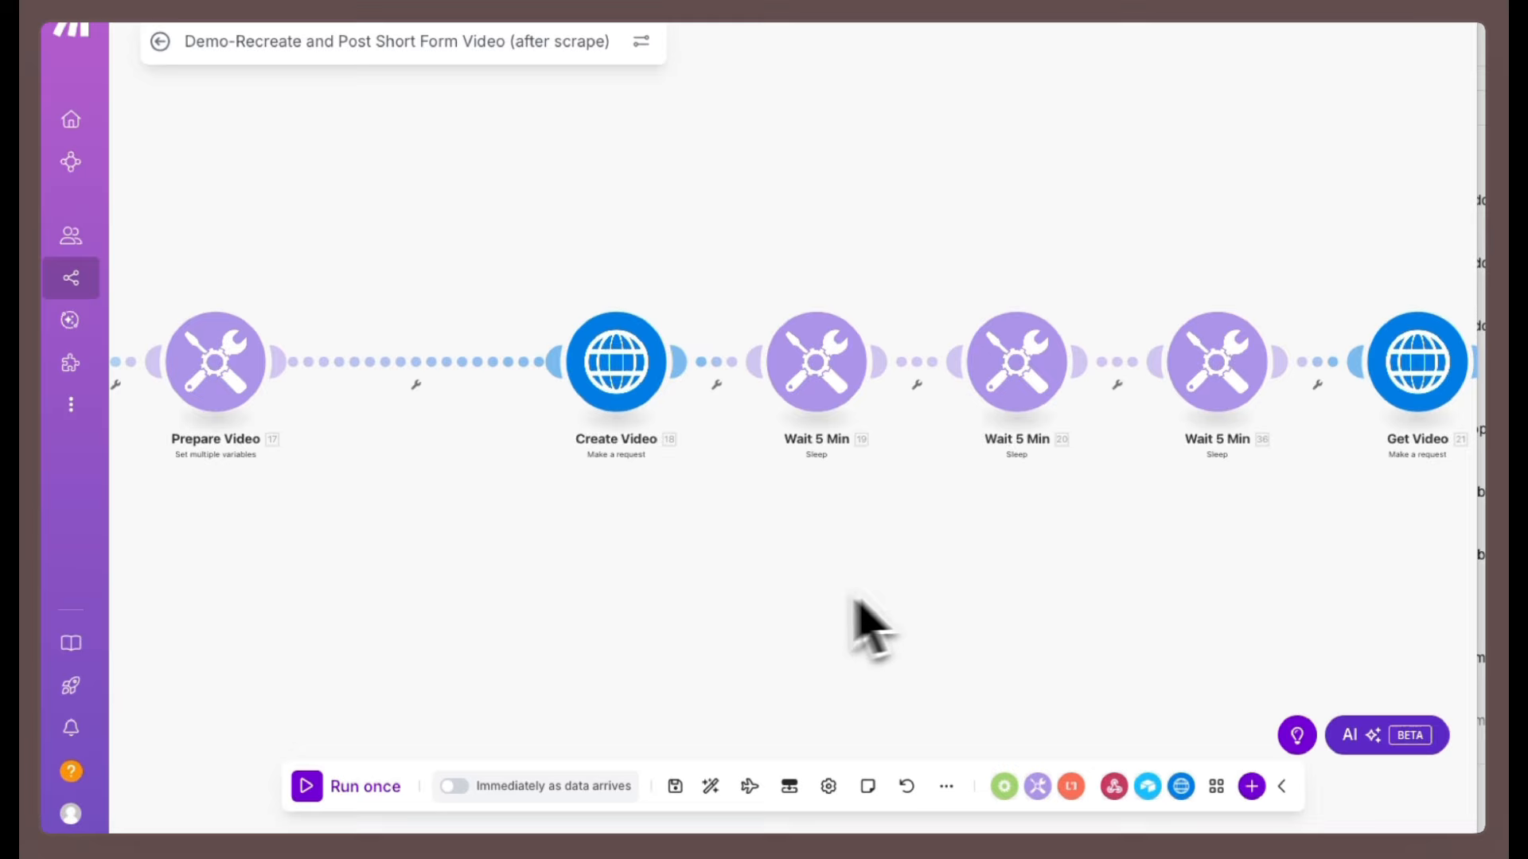
Open the first Wait 5 Min module's delay setting and close it without changes.
scroll(840, 606, "right", 3)
scroll(853, 603, "up", 2)
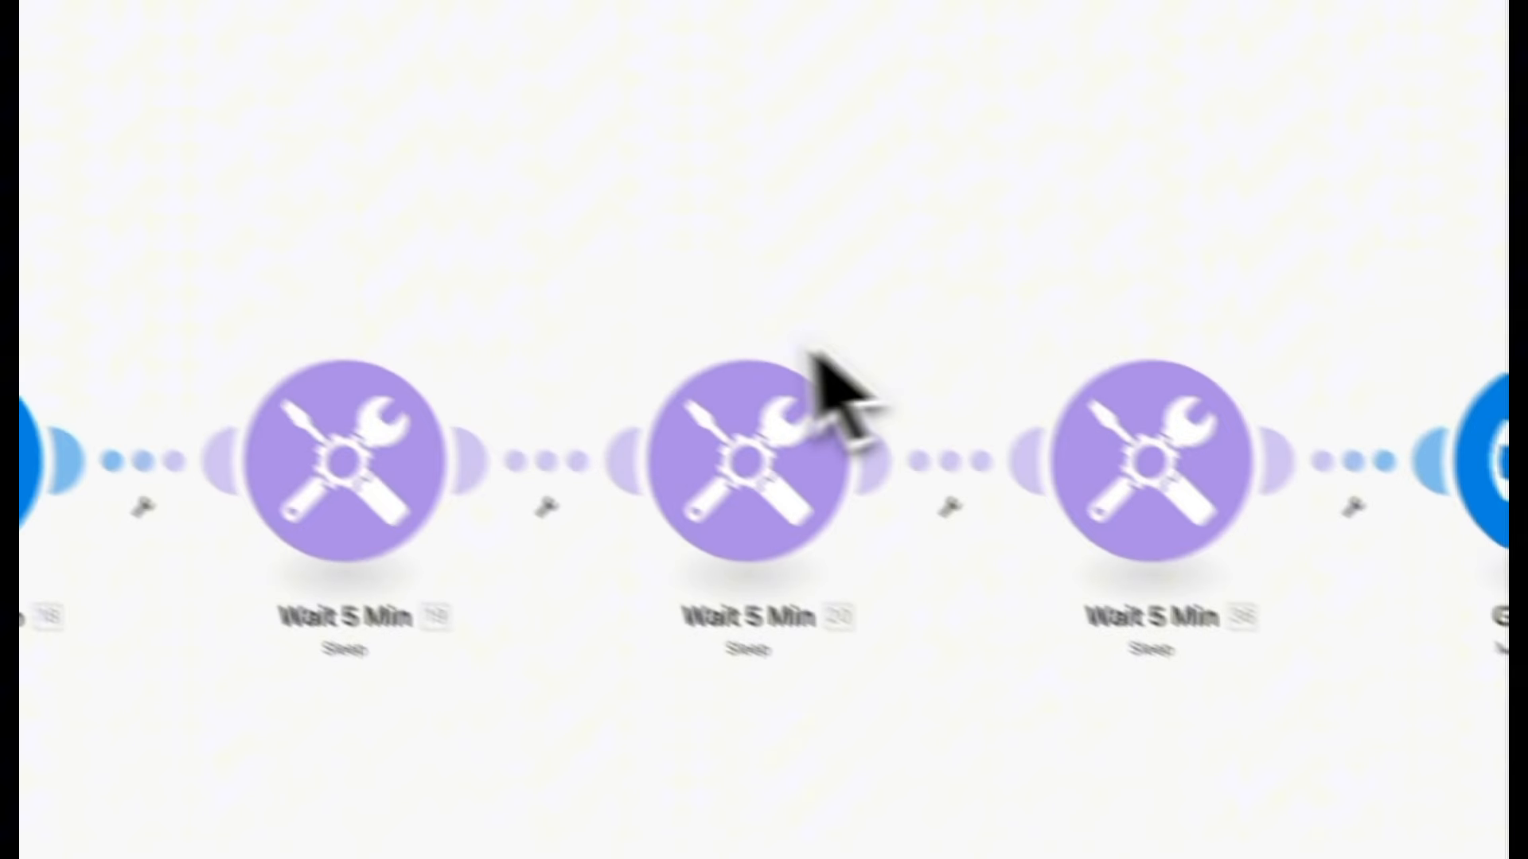
left_click(334, 465)
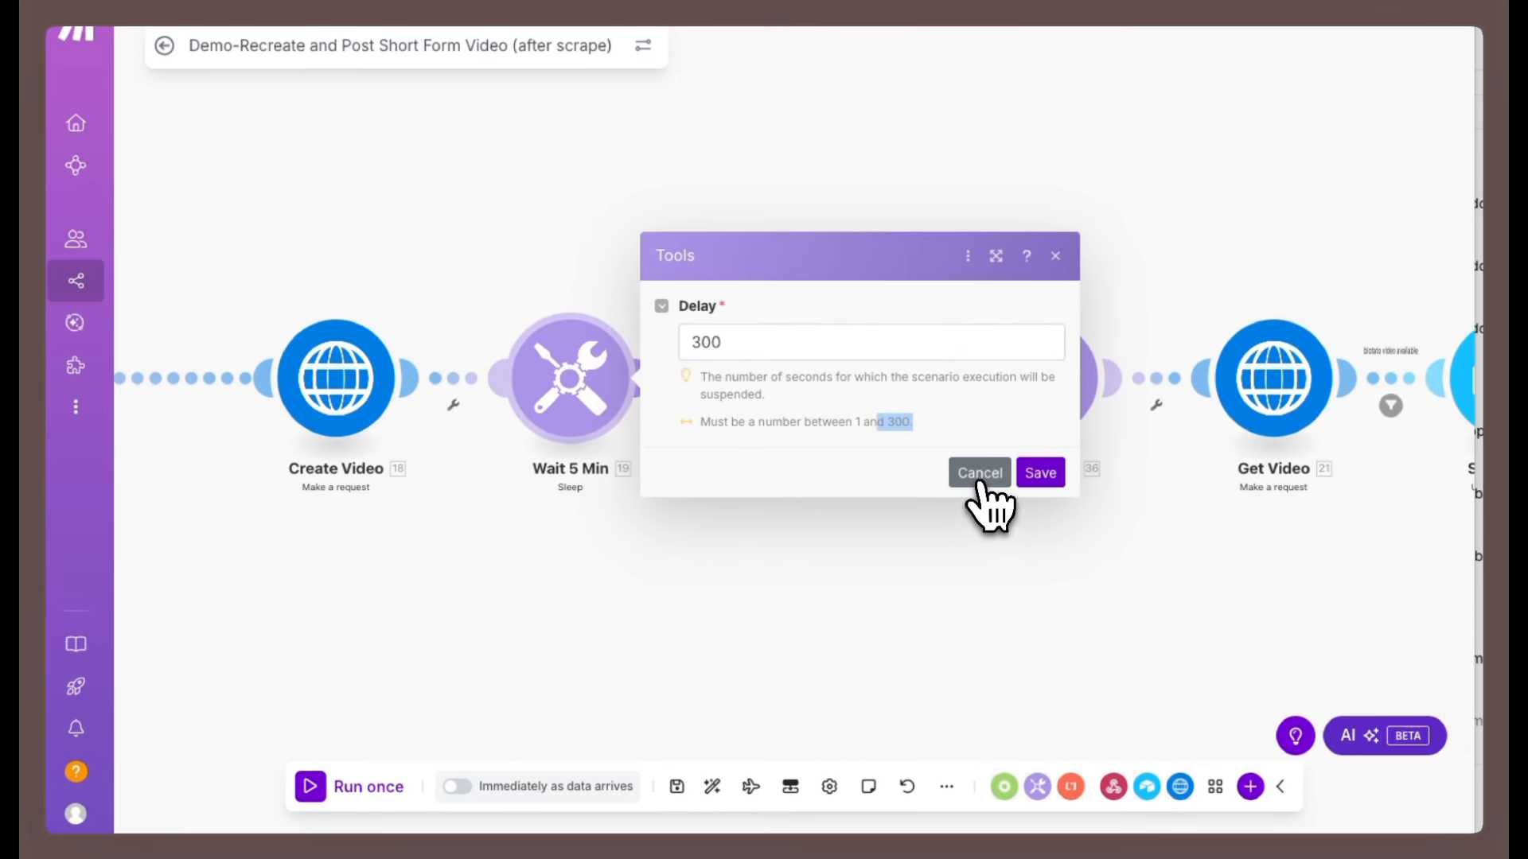
left_click(979, 474)
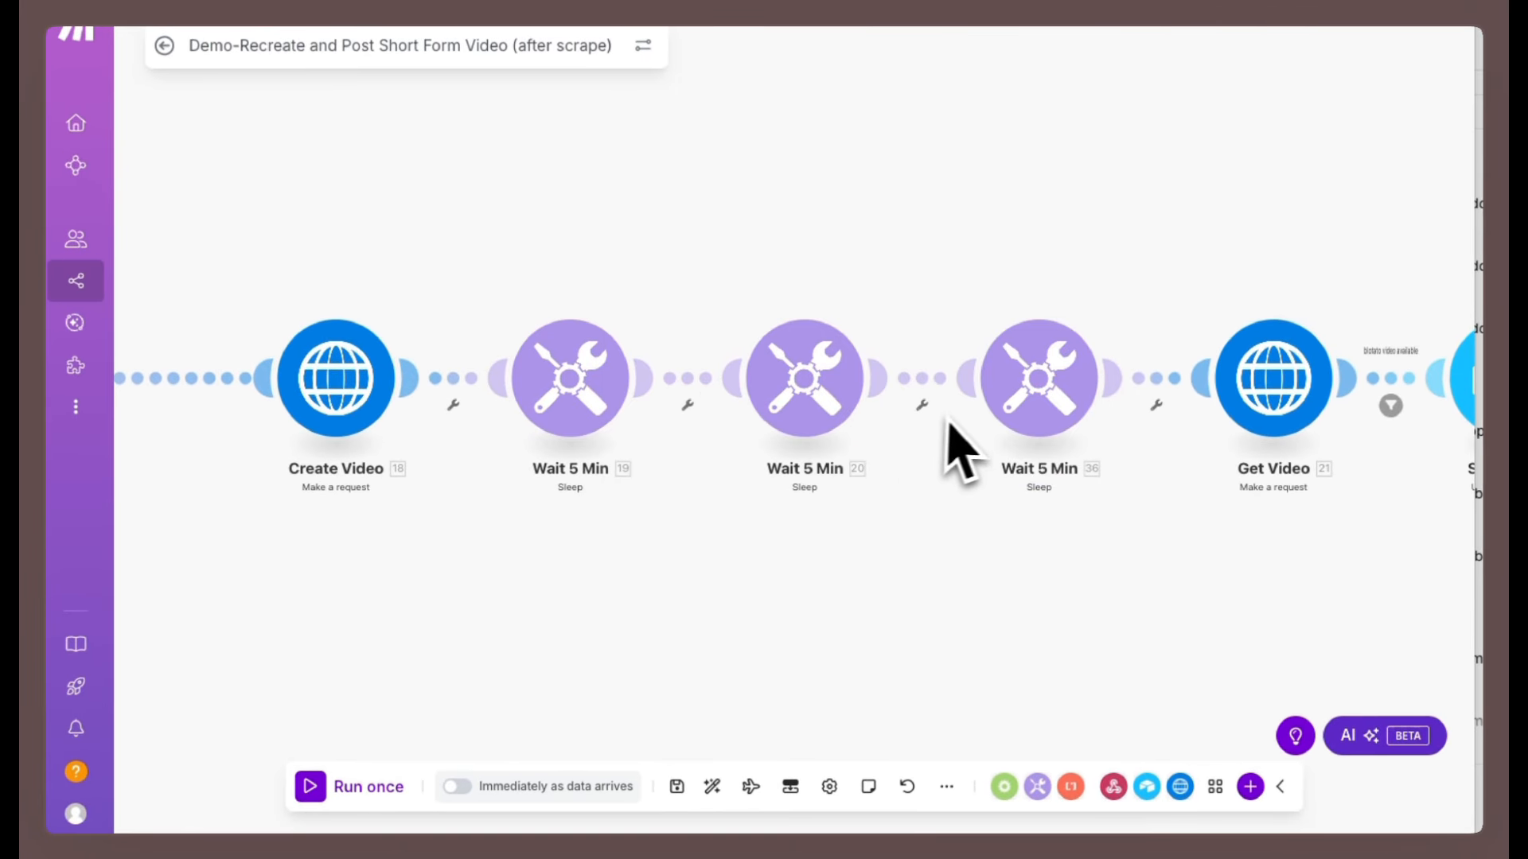
Open the Get Video HTTP module and inspect its Blotato creation URL with the Create Video item ID and the API key header.
scroll(1058, 527, "right", 2)
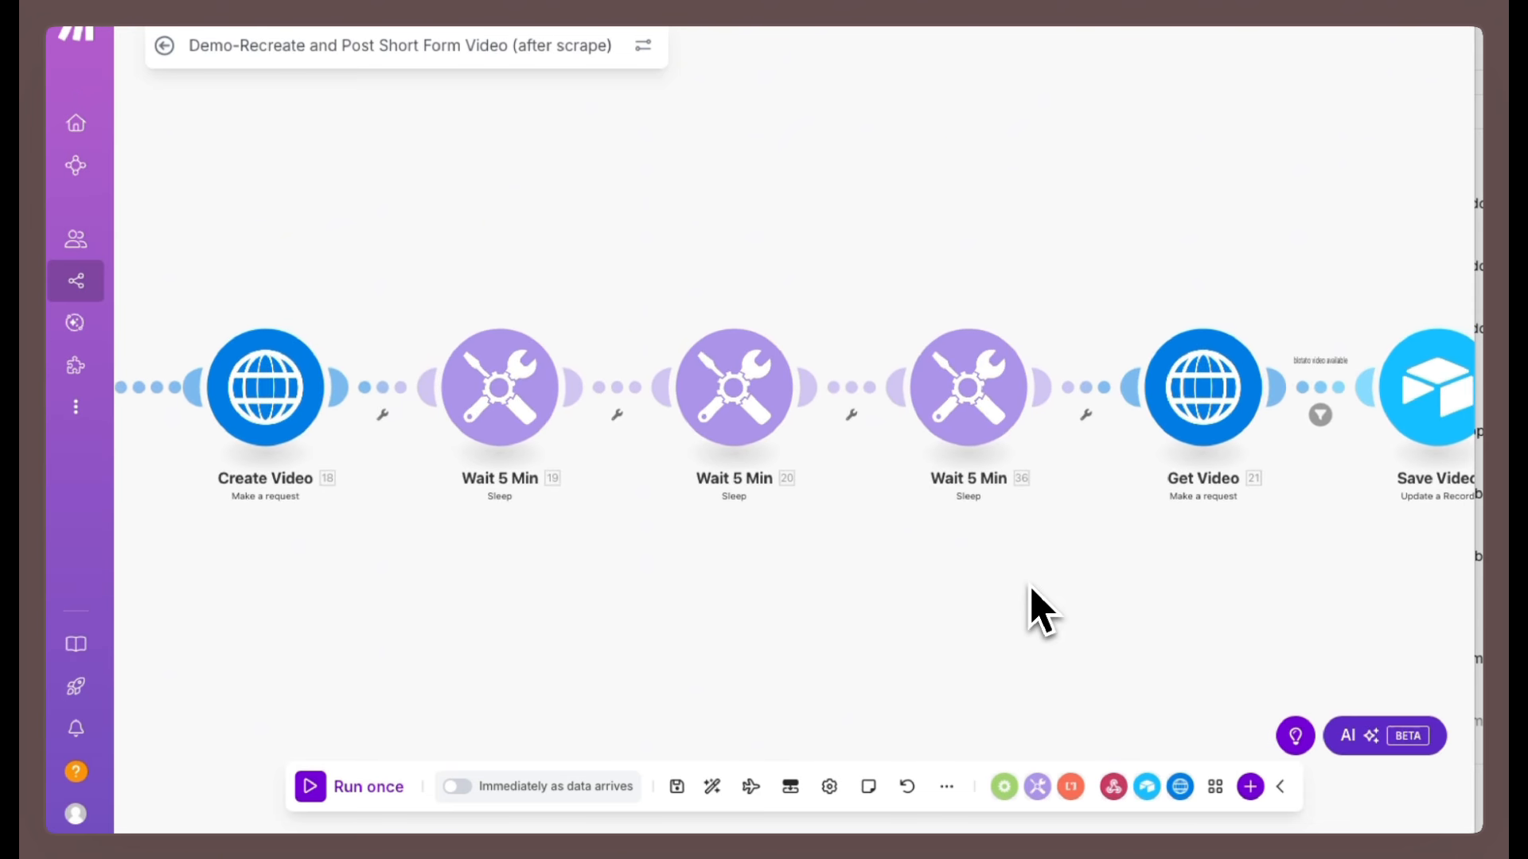
left_click_drag(1031, 589, 760, 578)
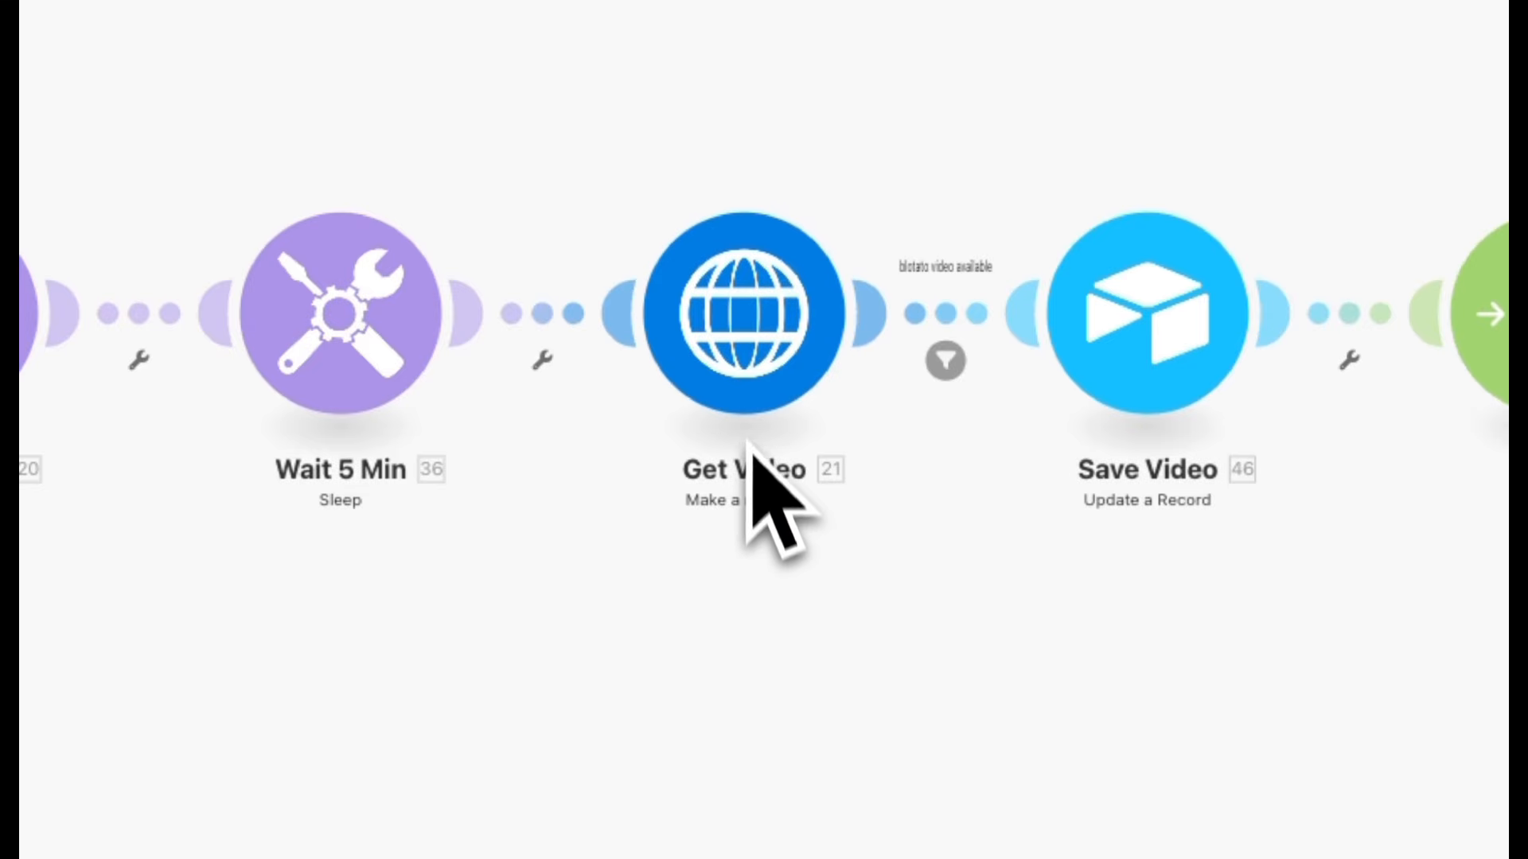
scroll(760, 529, "up", 2)
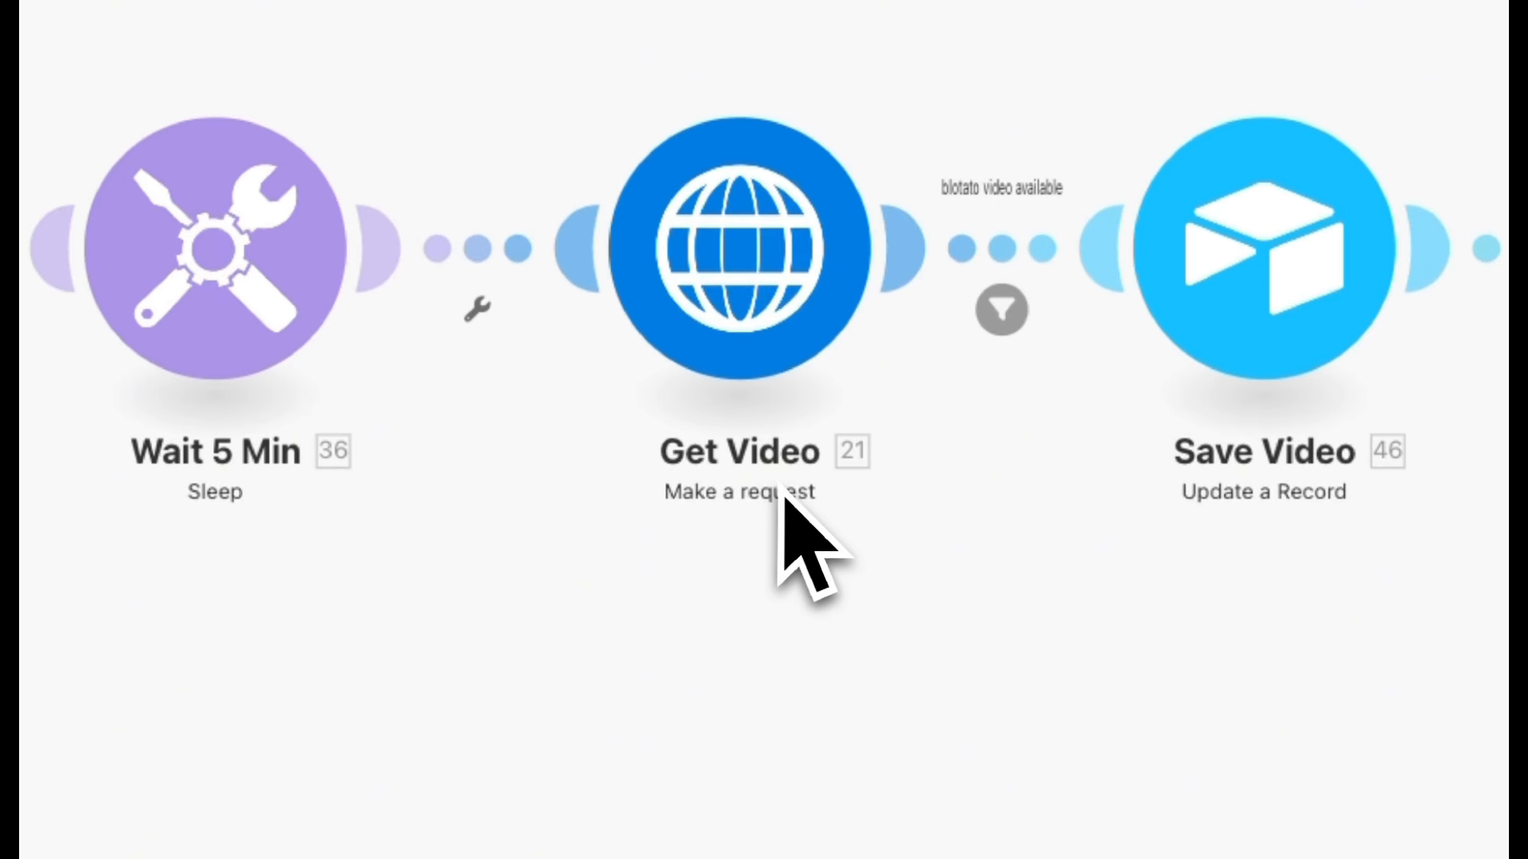
left_click(752, 278)
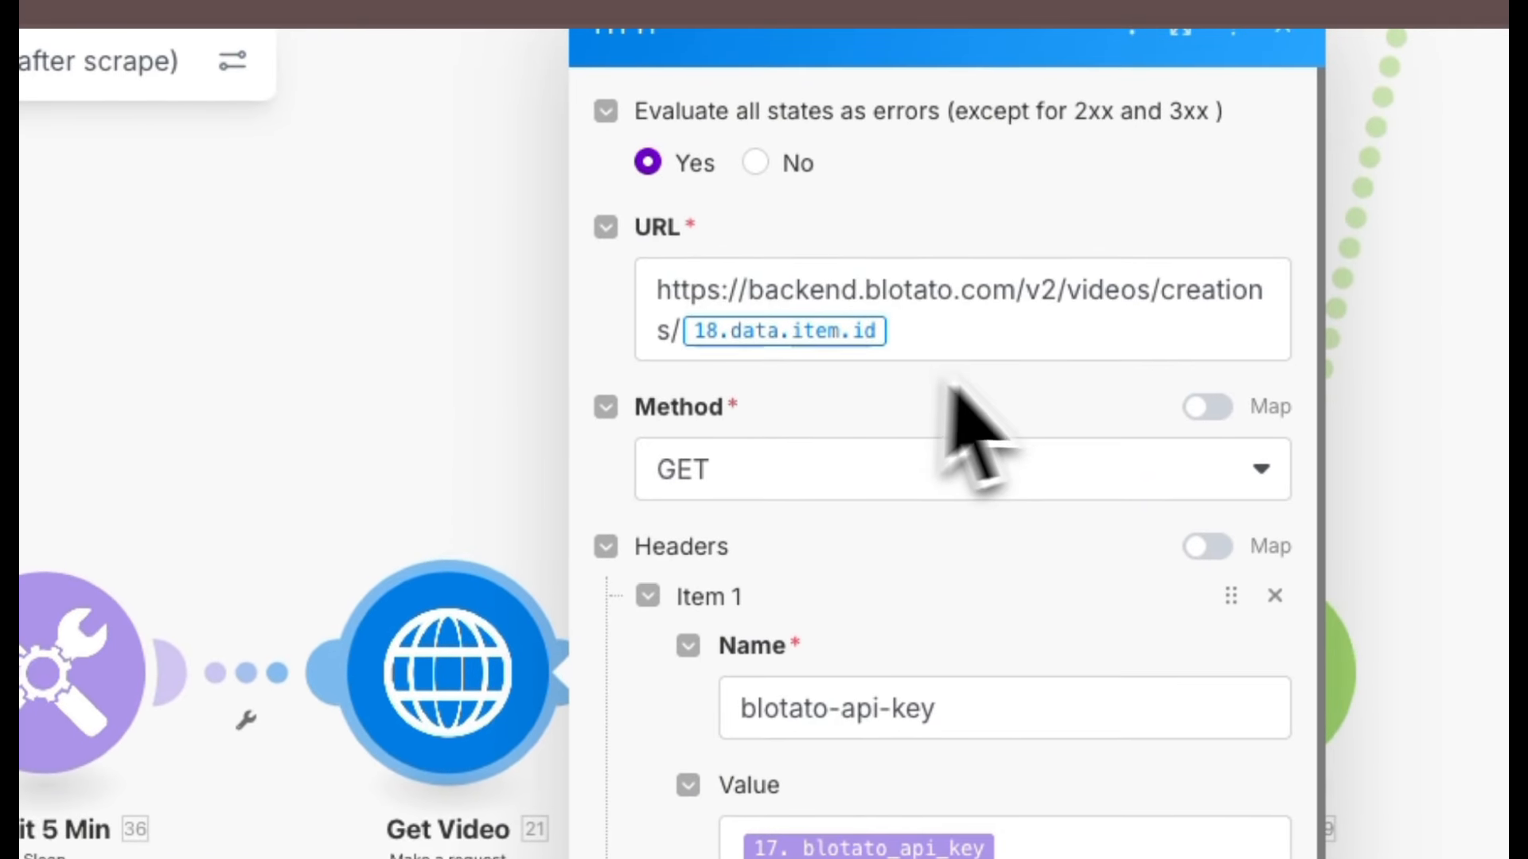
left_click(919, 335)
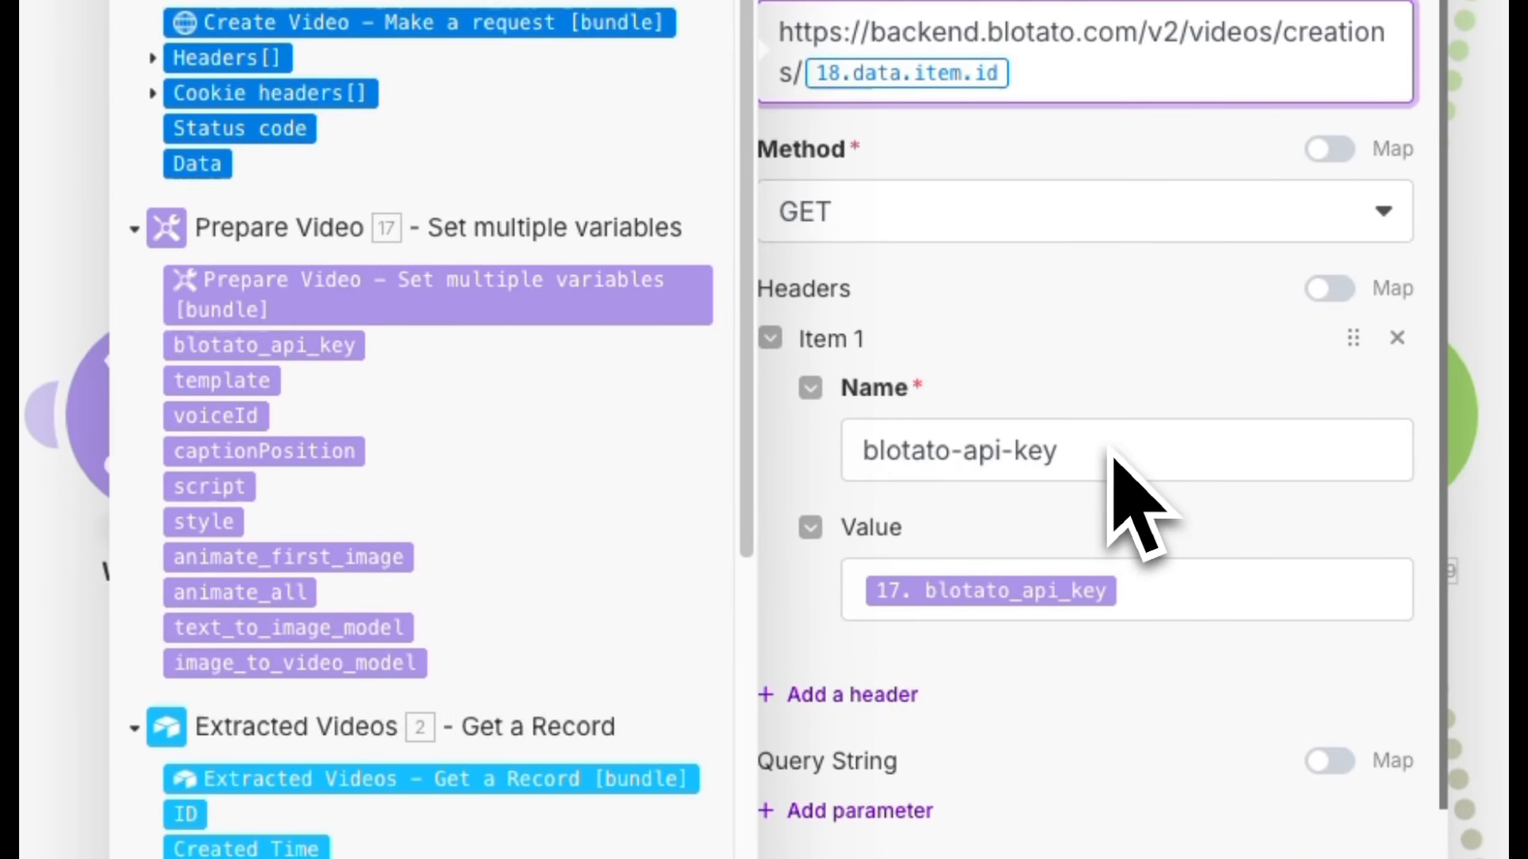
left_click(1160, 586)
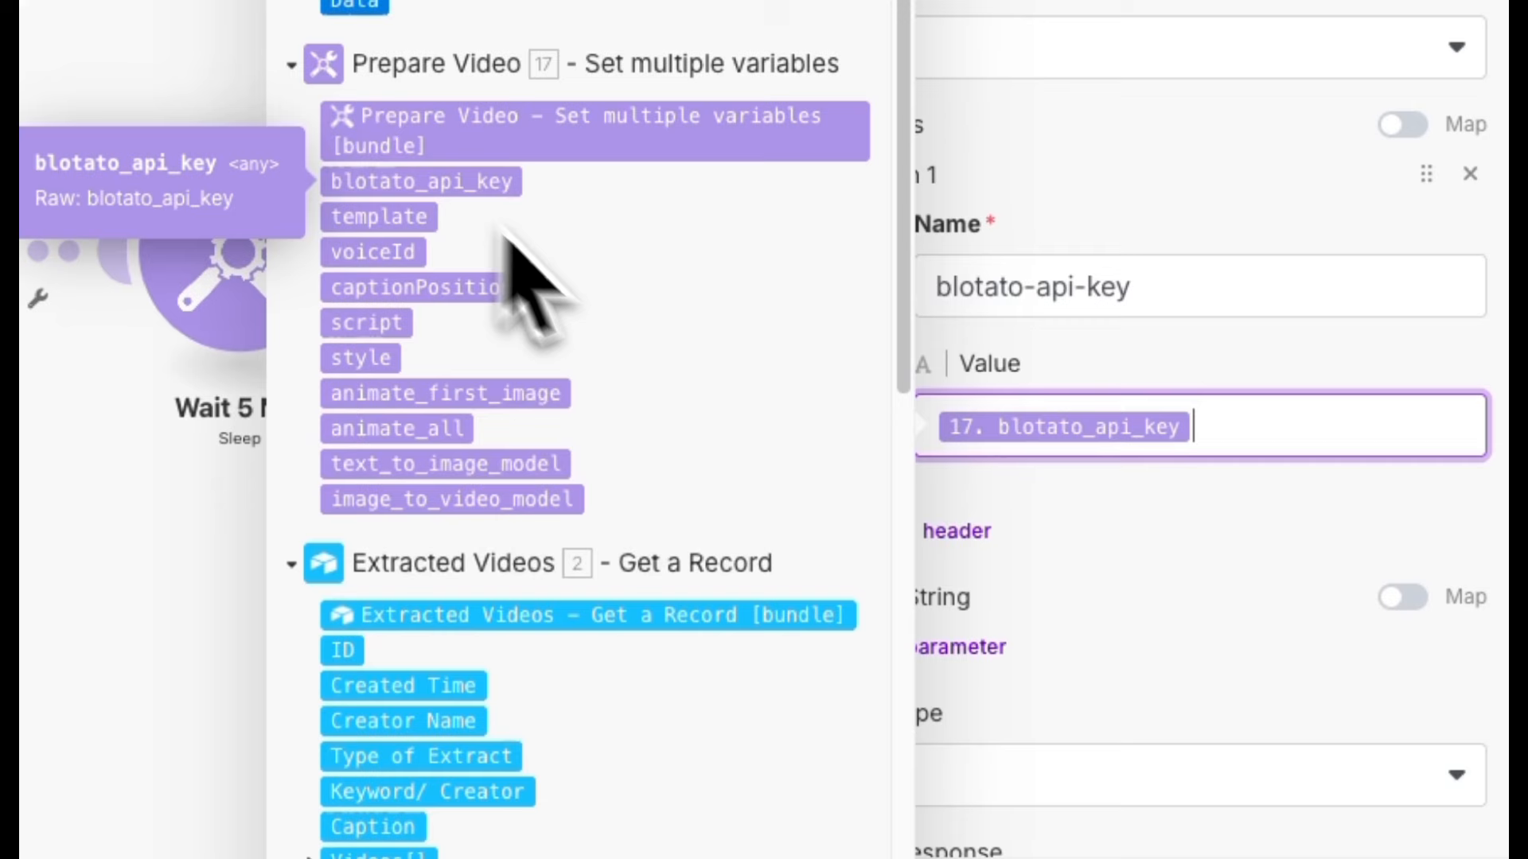
left_click(1034, 529)
scroll(1059, 525, "down", 3)
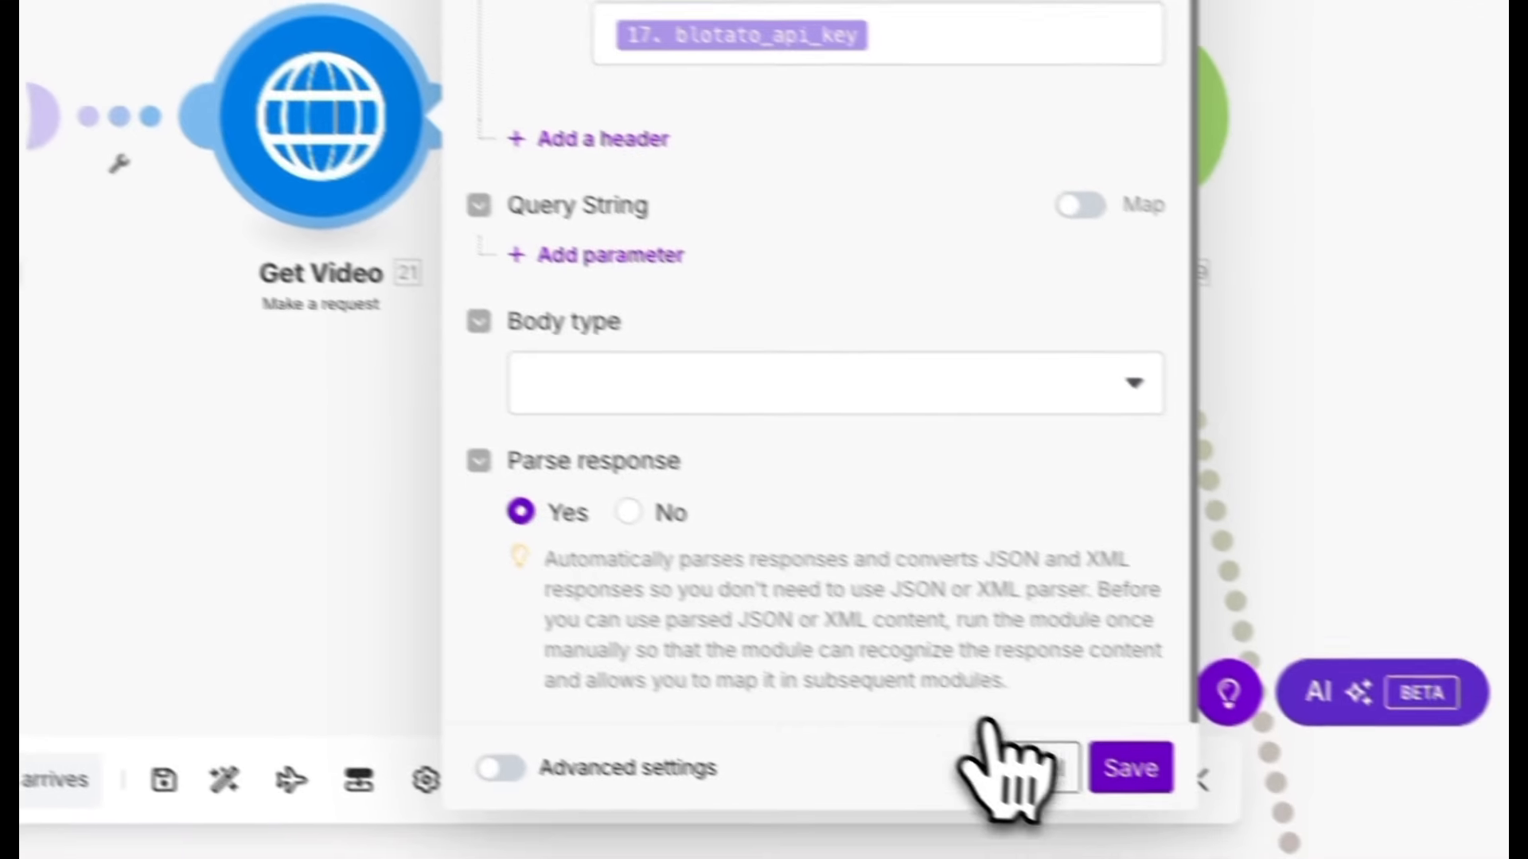
left_click(987, 725)
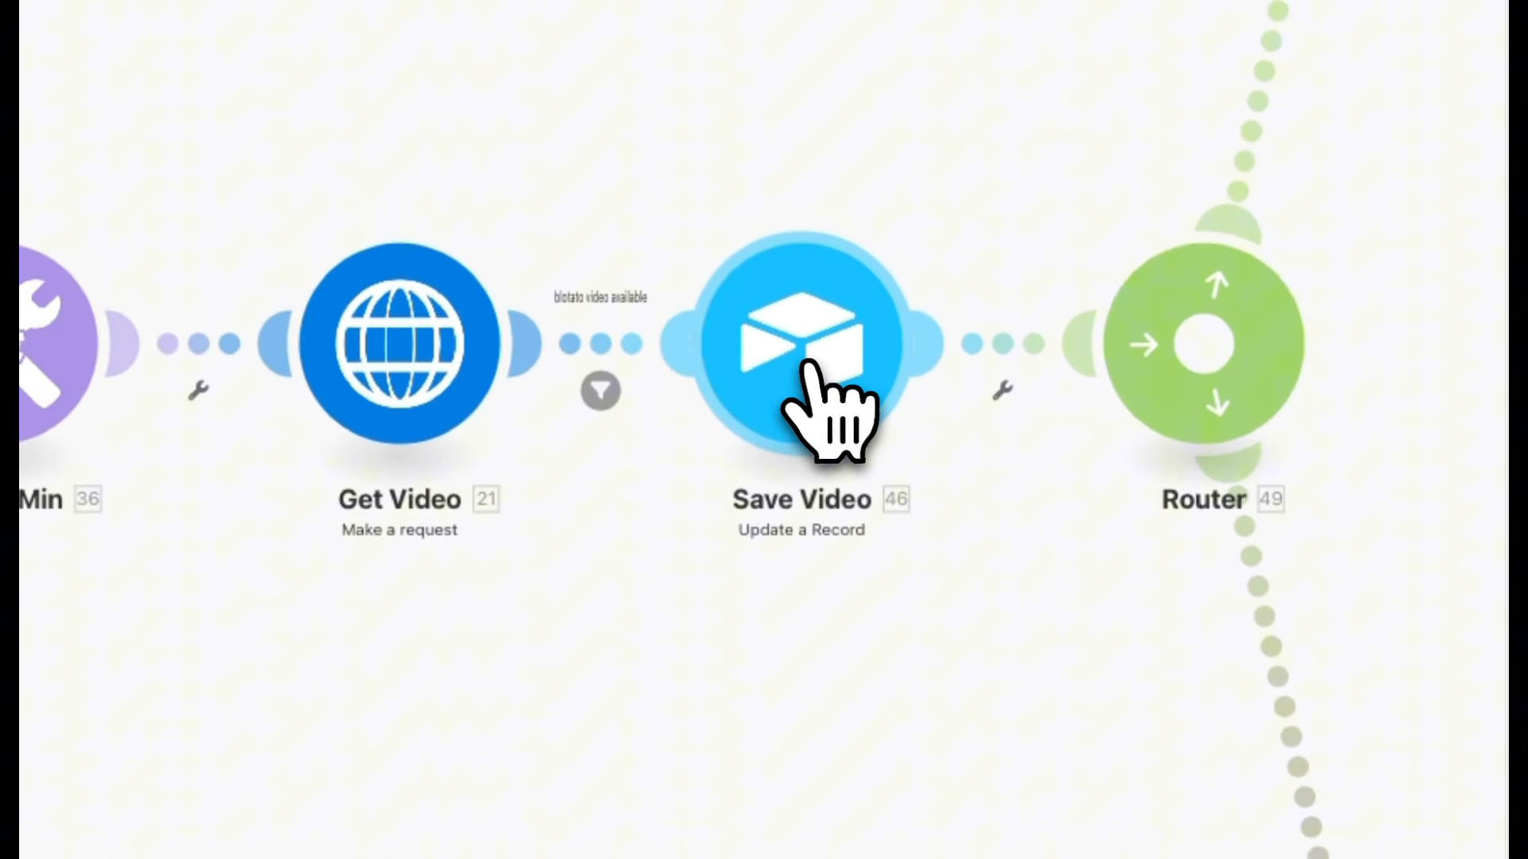
Review the Save Video Airtable update fields, including Record ID, Short Video Status Posted and the mediaUrl file mapping, and save the module.
left_click(985, 391)
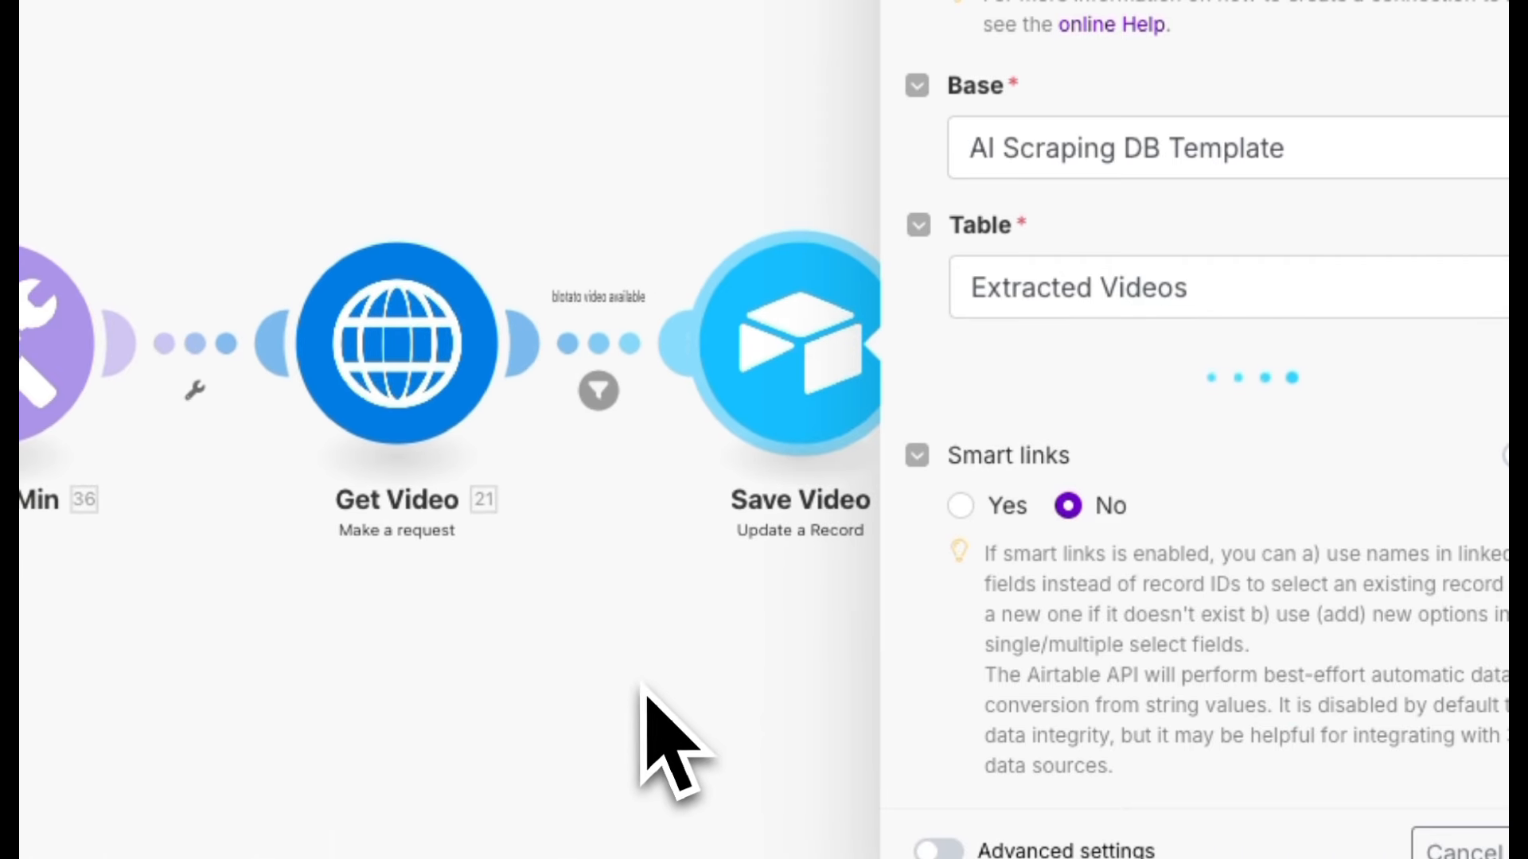
scroll(641, 684, "down", 2)
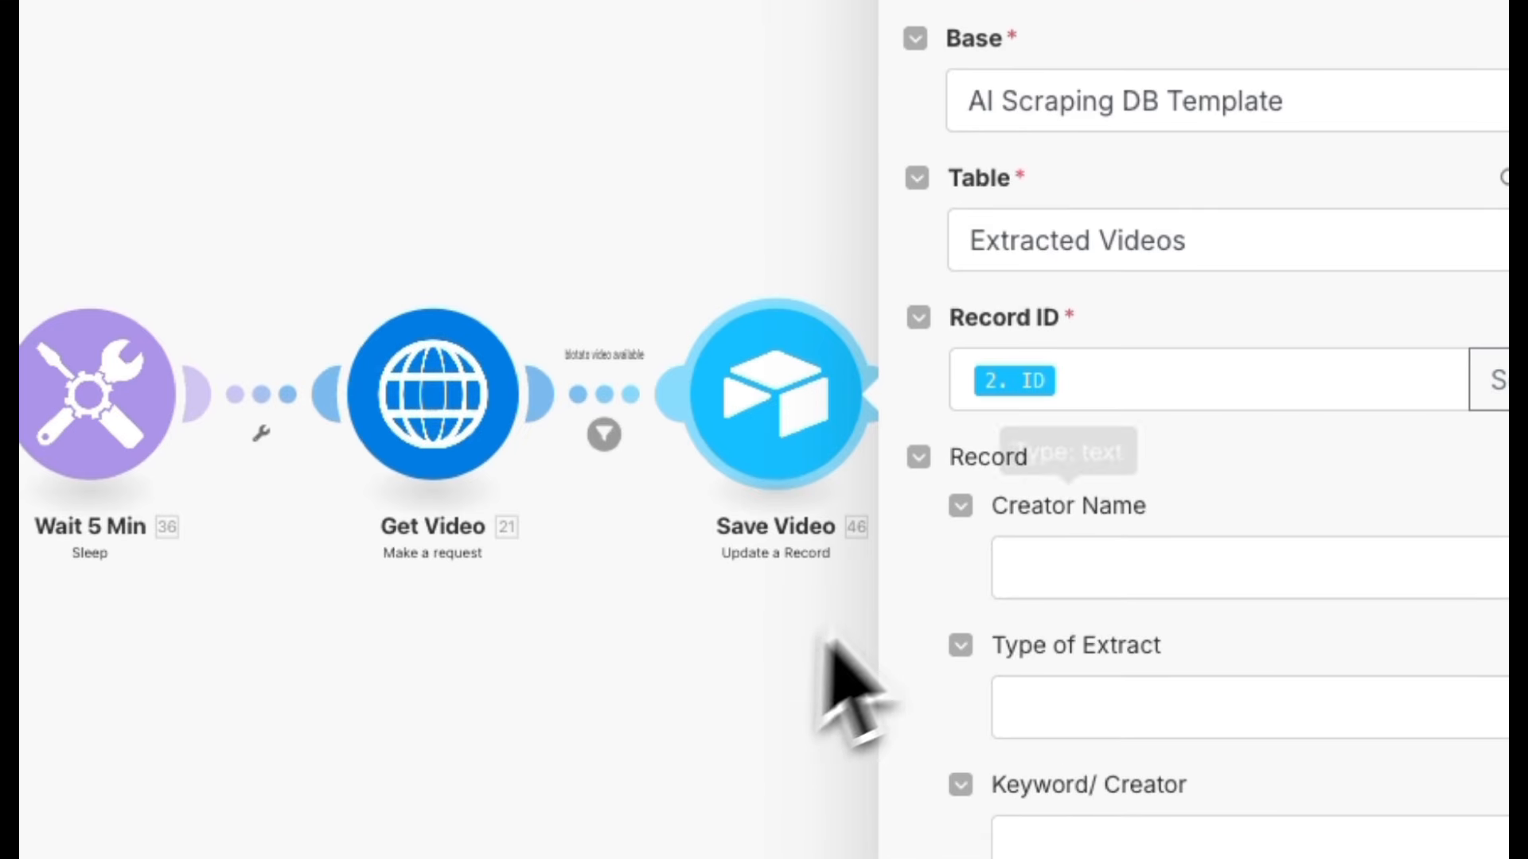
left_click(1114, 380)
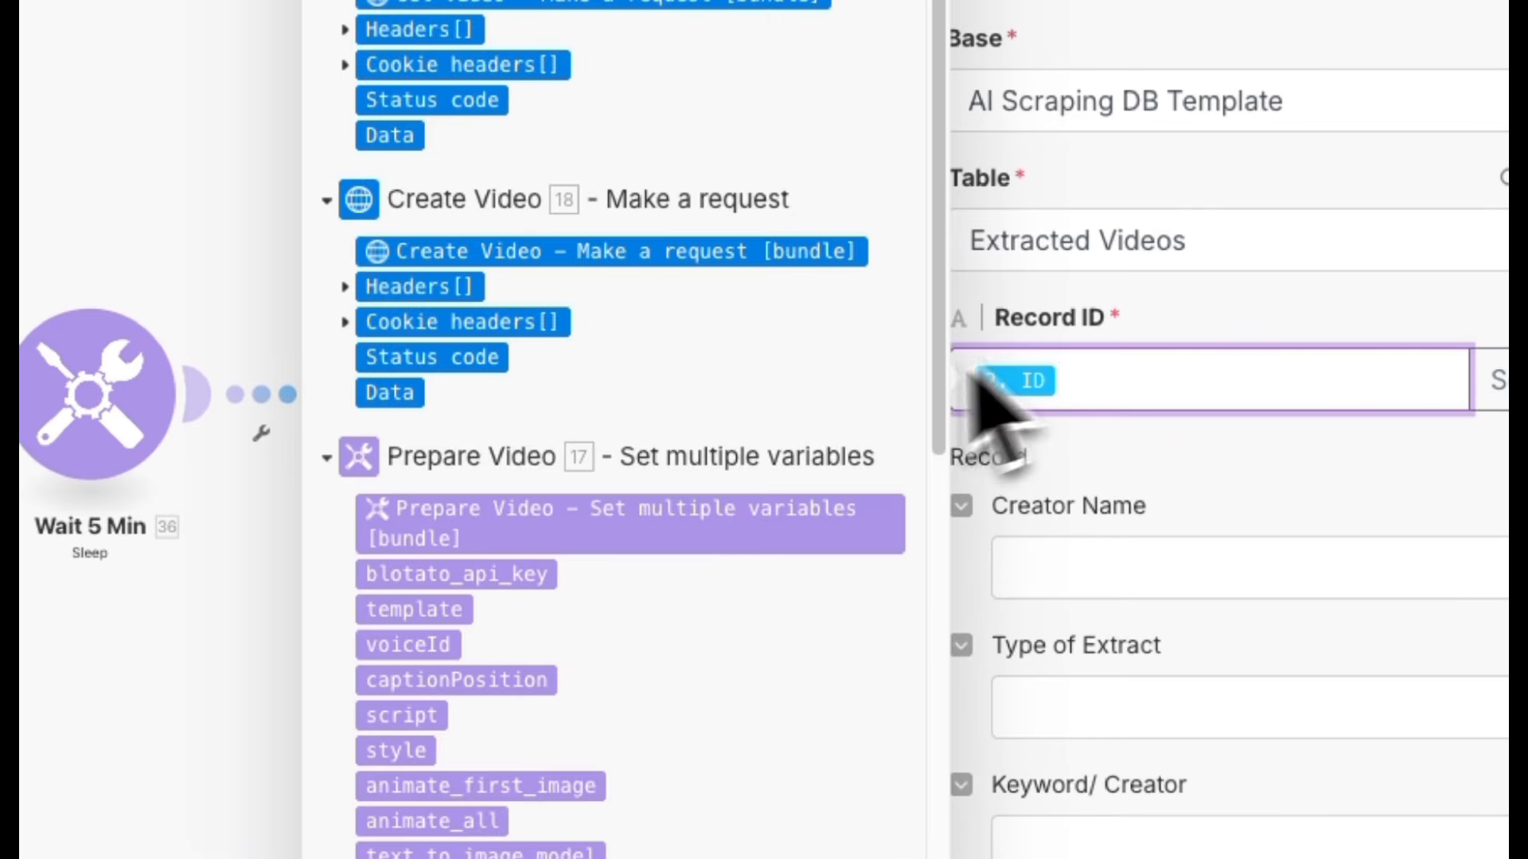
scroll(603, 549, "down", 5)
scroll(602, 549, "up", 4)
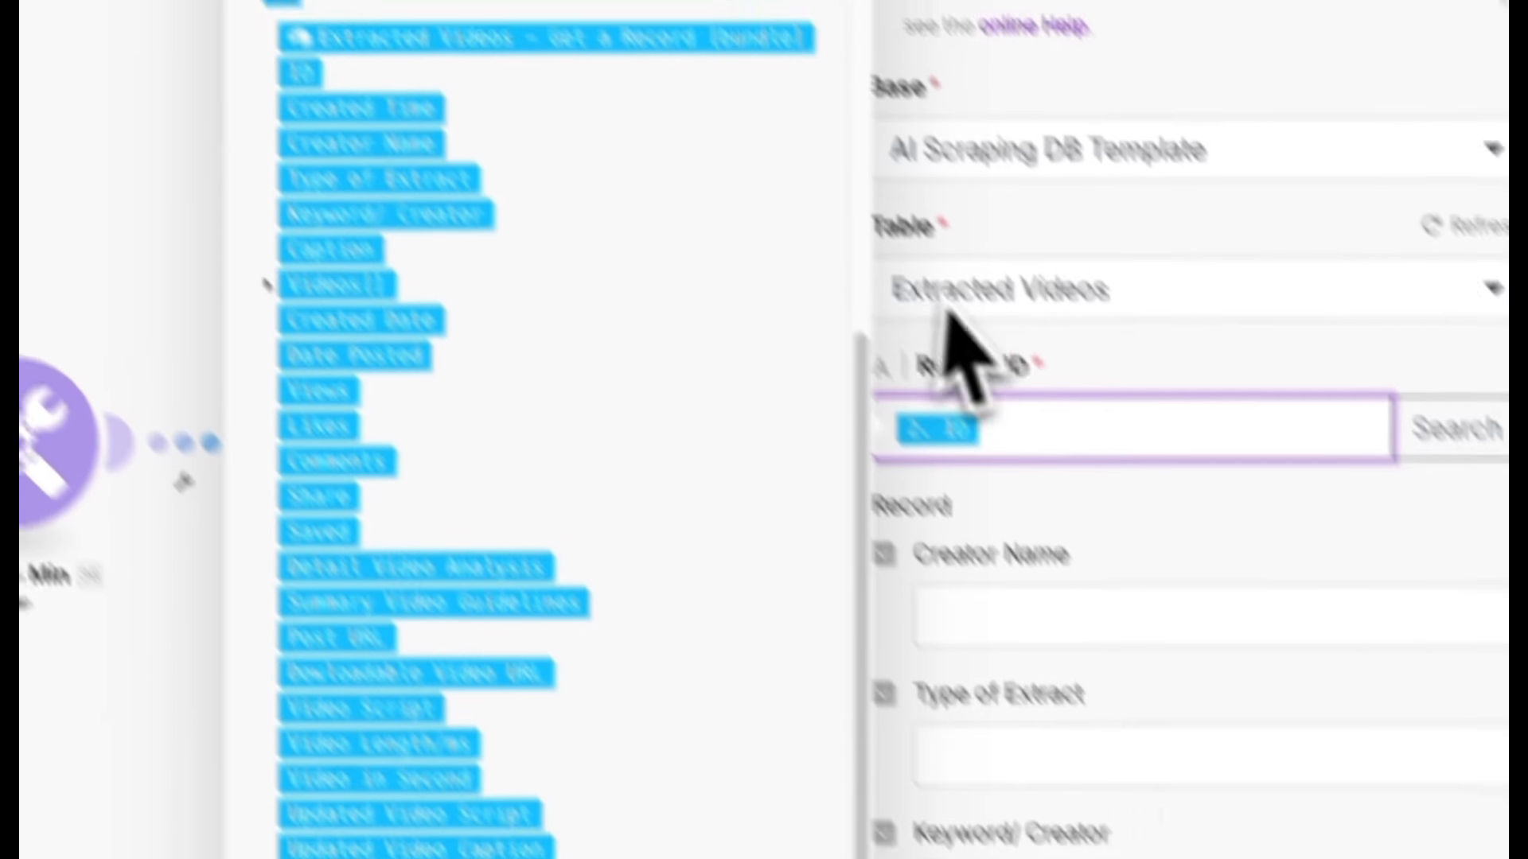
left_click(1313, 593)
scroll(1289, 756, "down", 5)
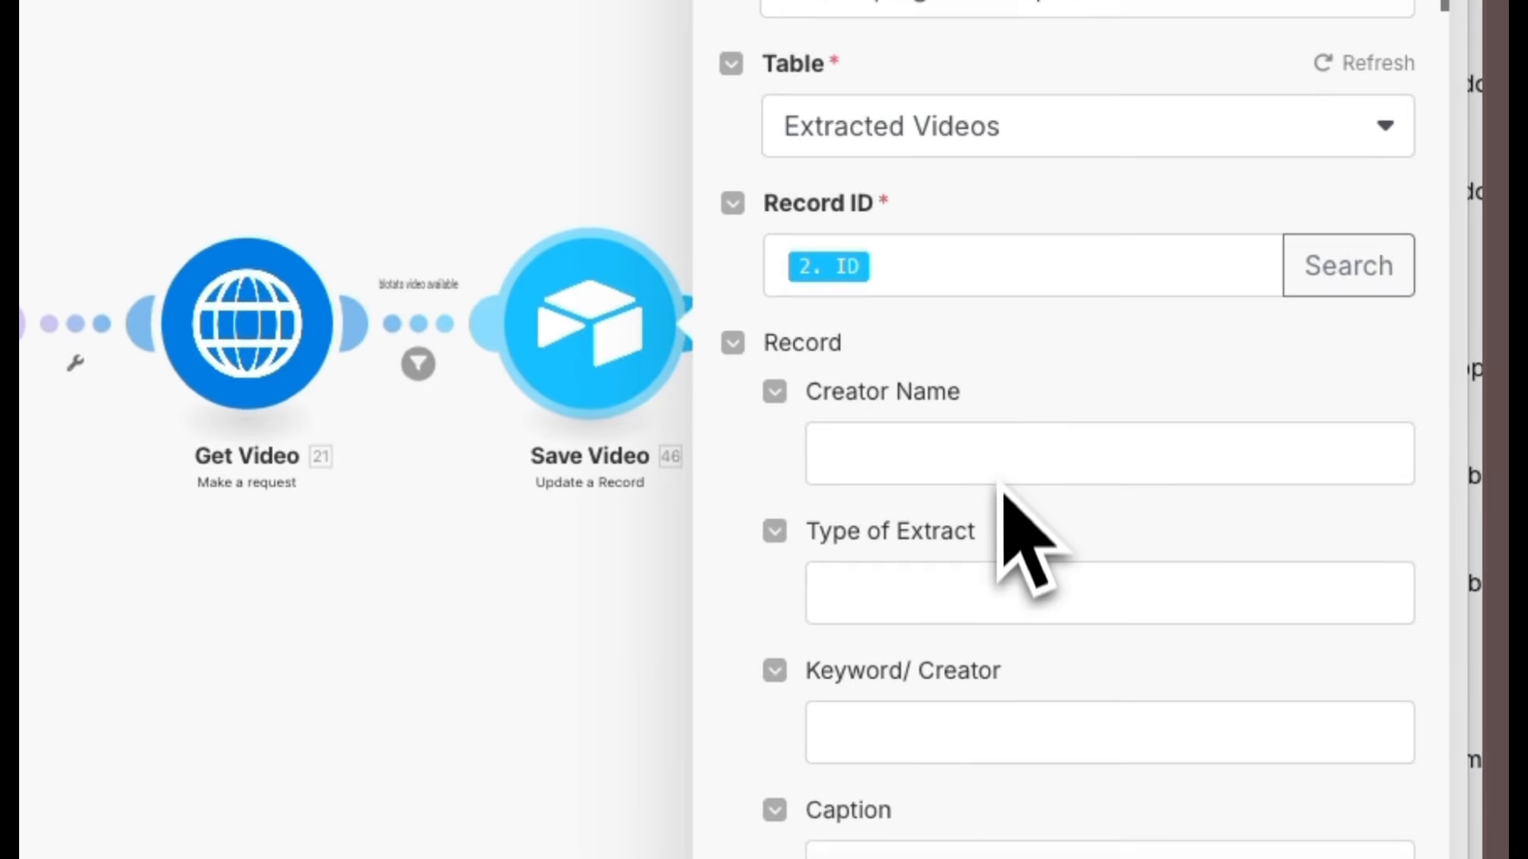
scroll(996, 532, "down", 15)
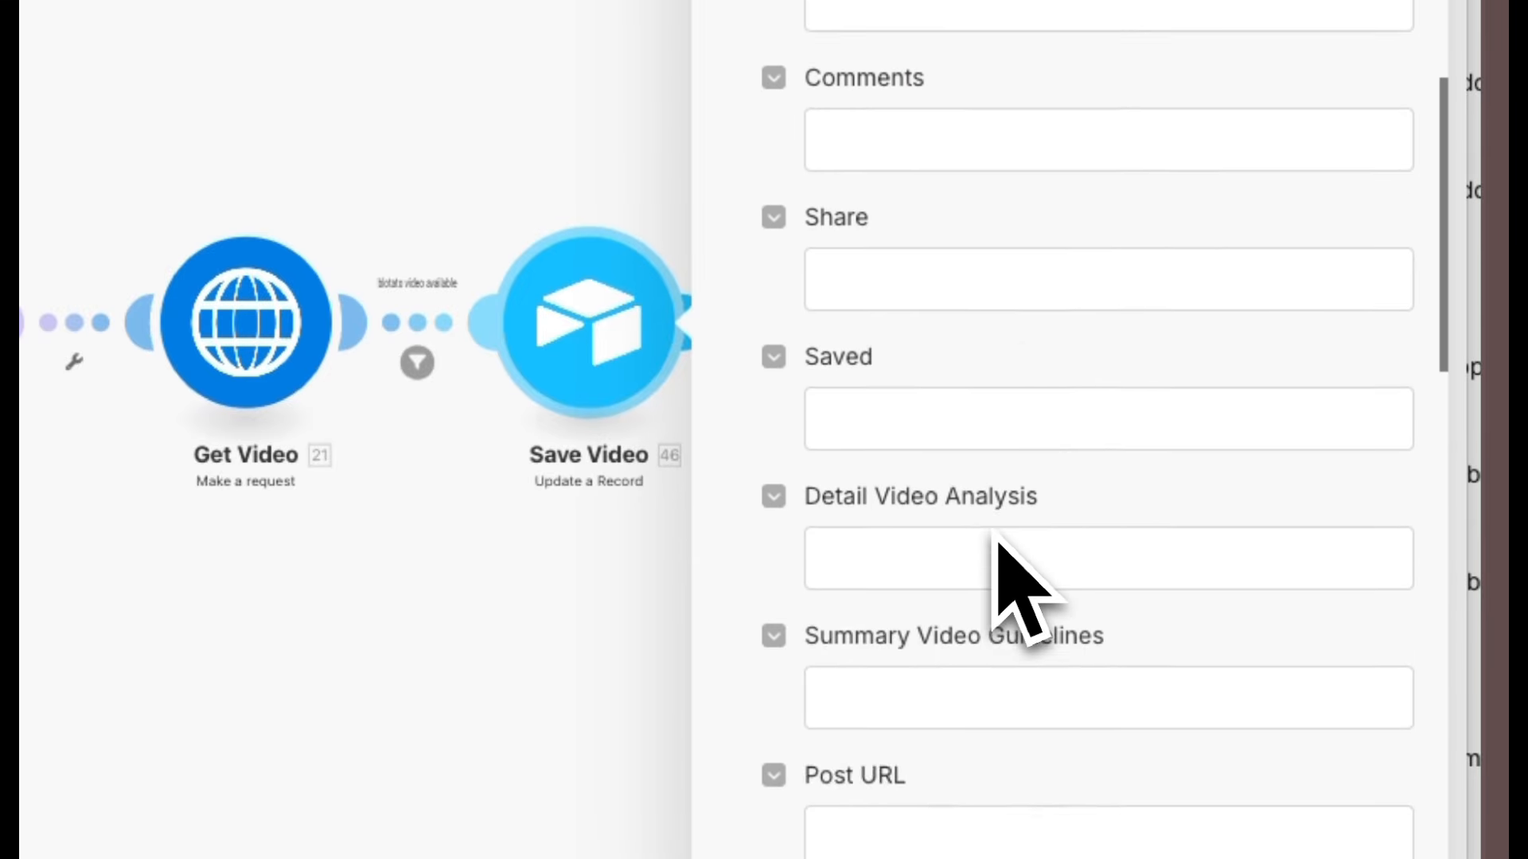
scroll(996, 532, "down", 10)
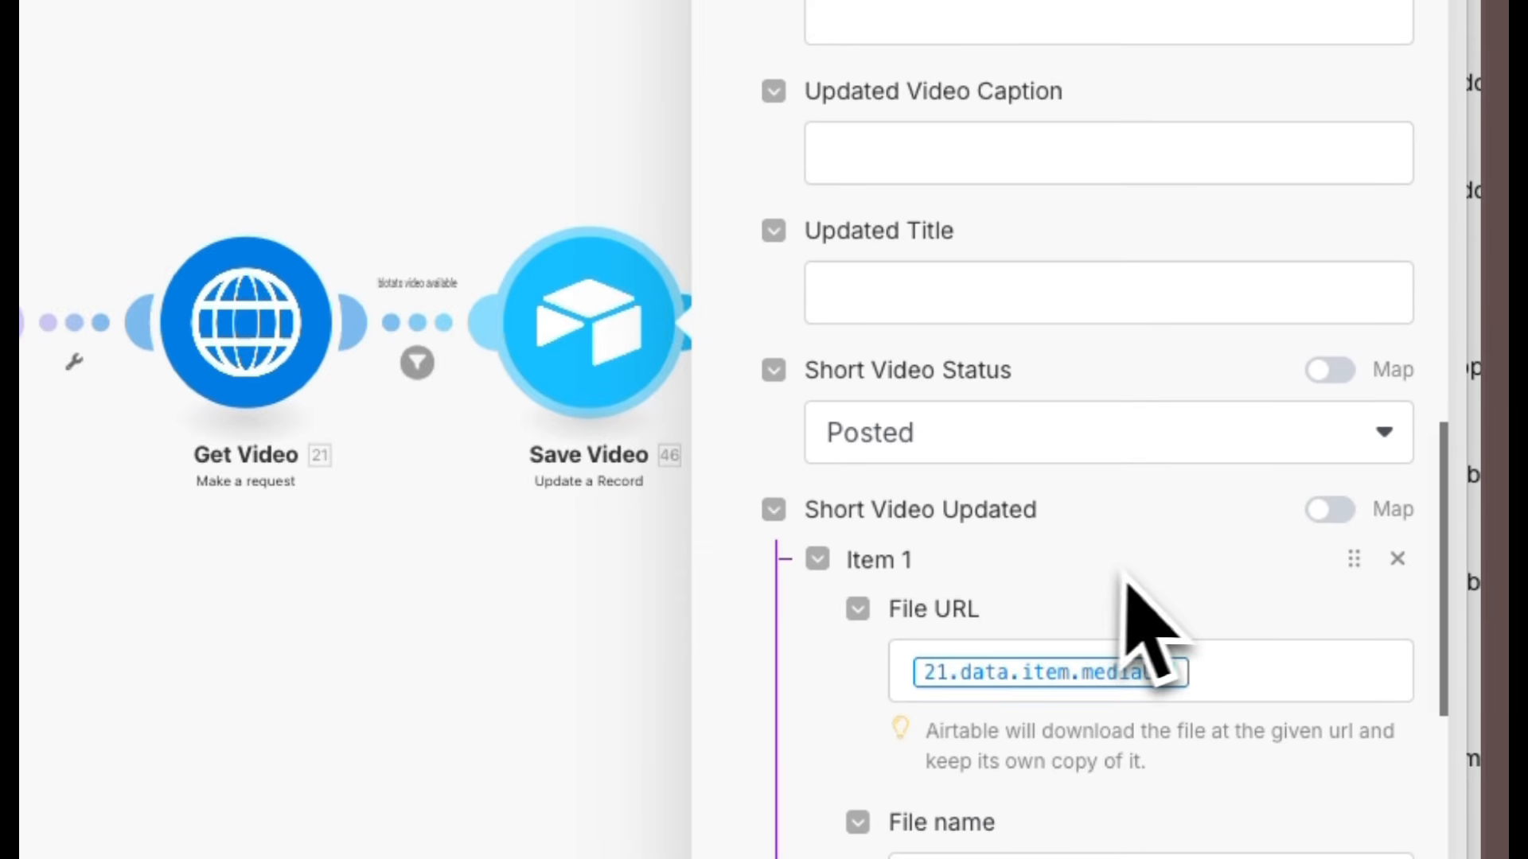
scroll(876, 700, "down", 2)
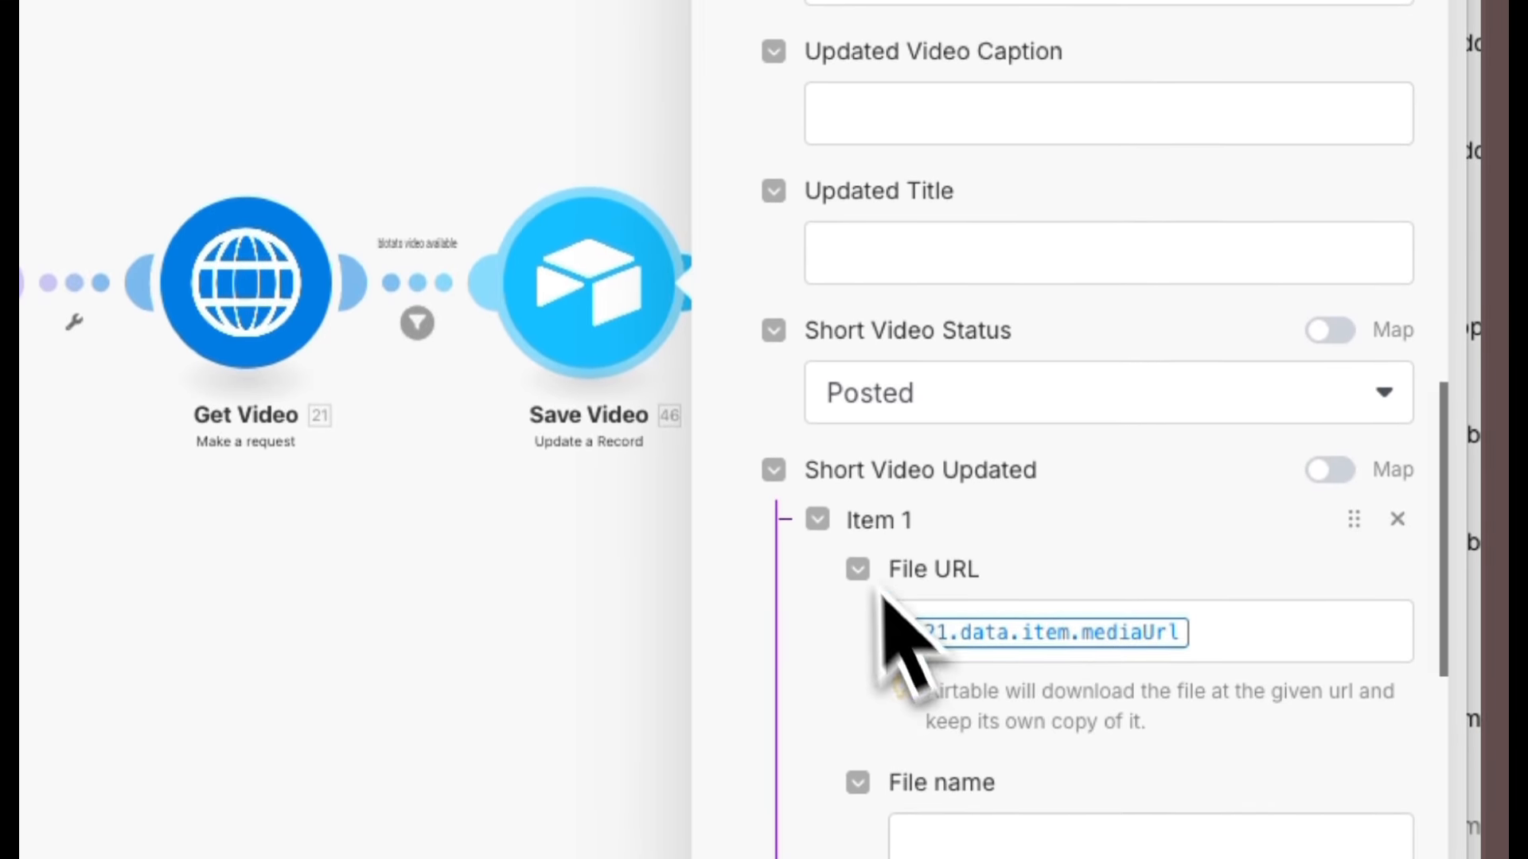
scroll(1142, 690, "down", 2)
left_click(1231, 439)
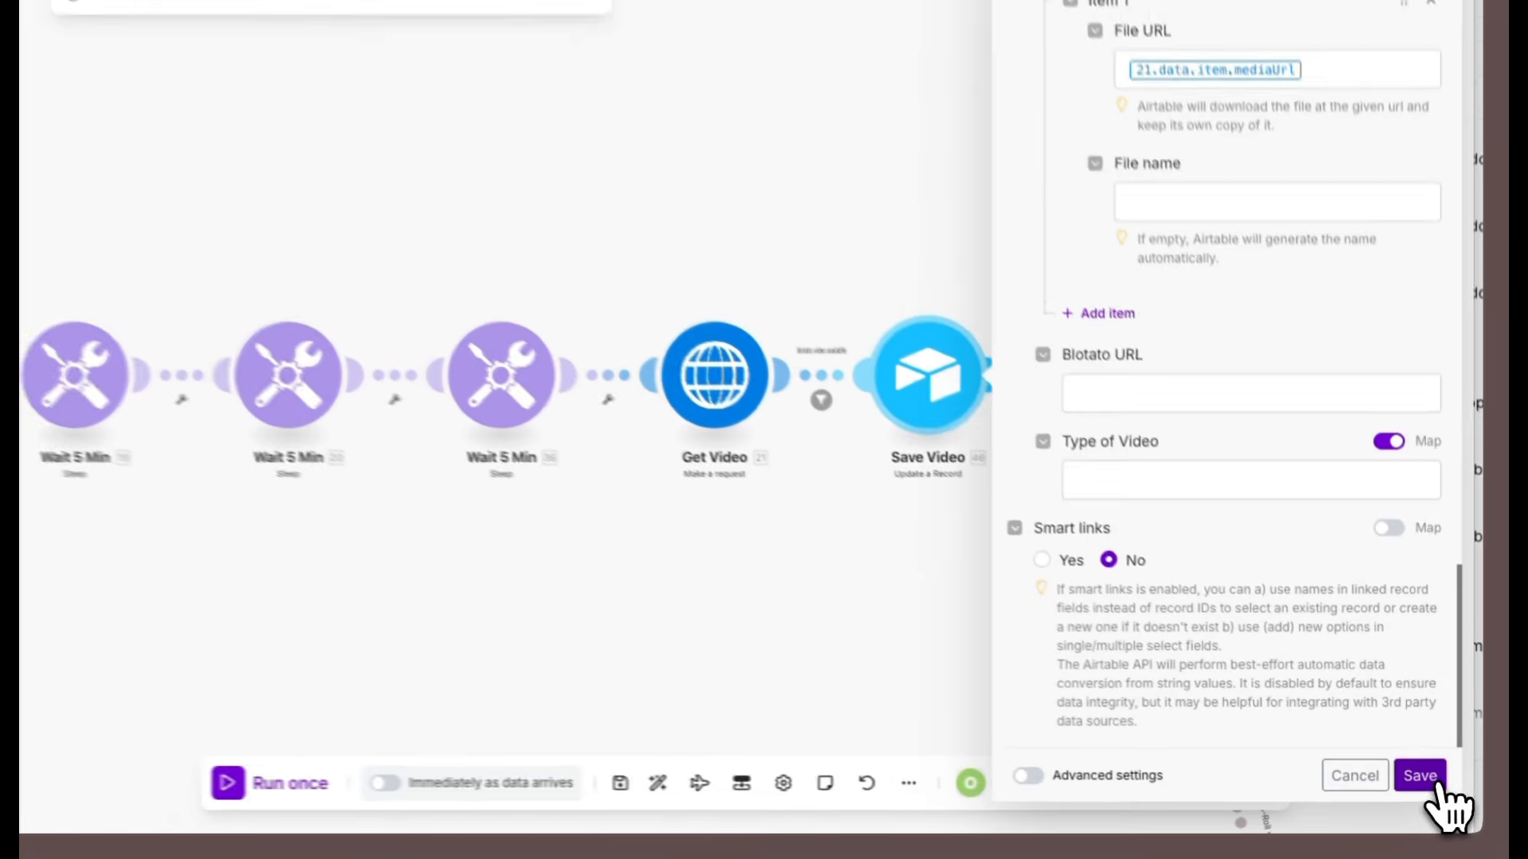
left_click(1419, 816)
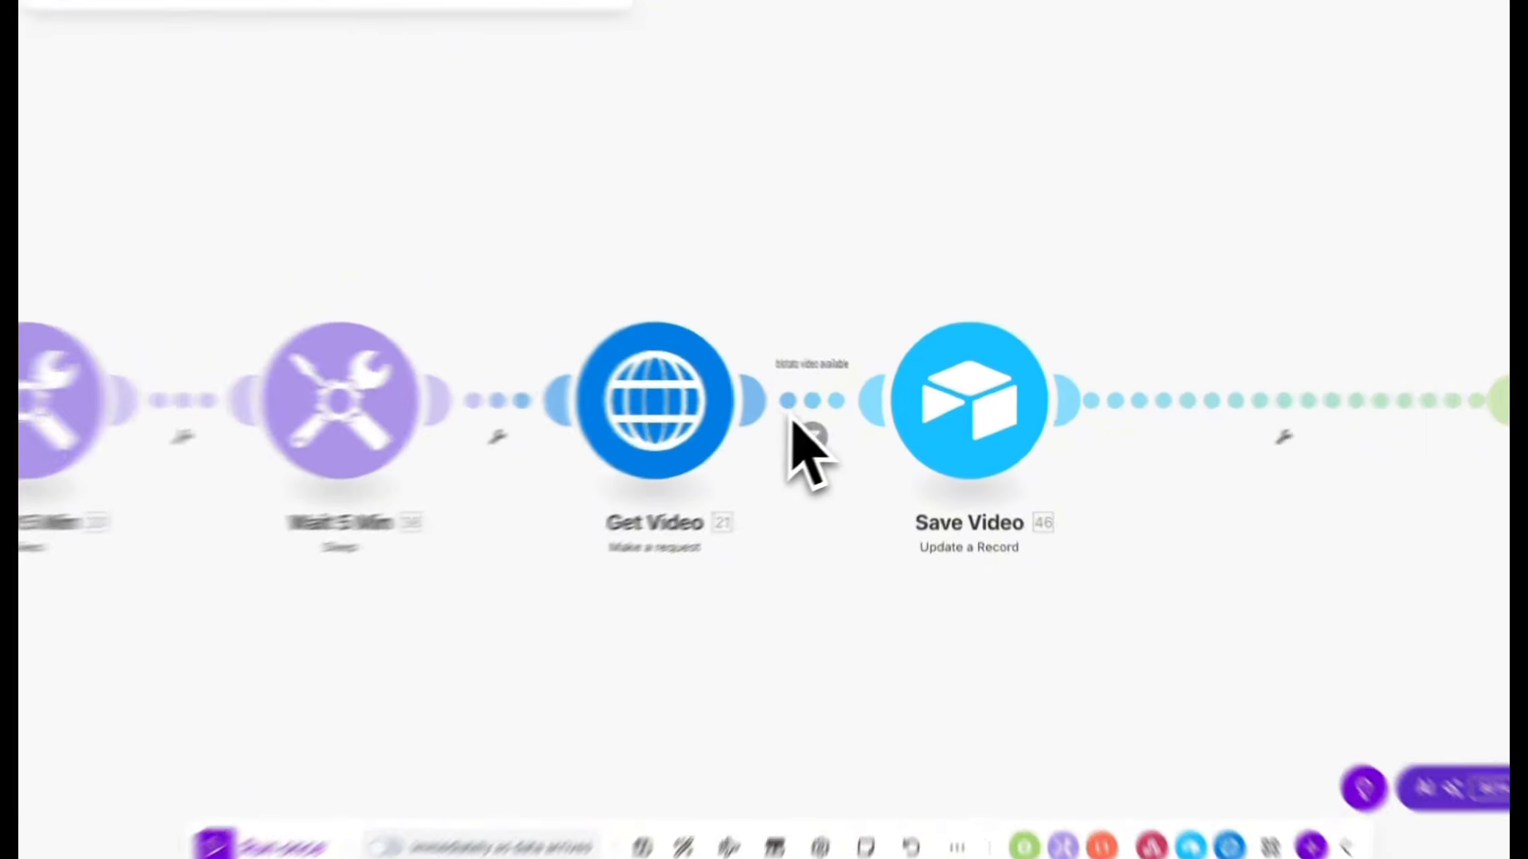
Open the blotato video available filter and inspect its mediaUrl Exists condition.
left_click(828, 403)
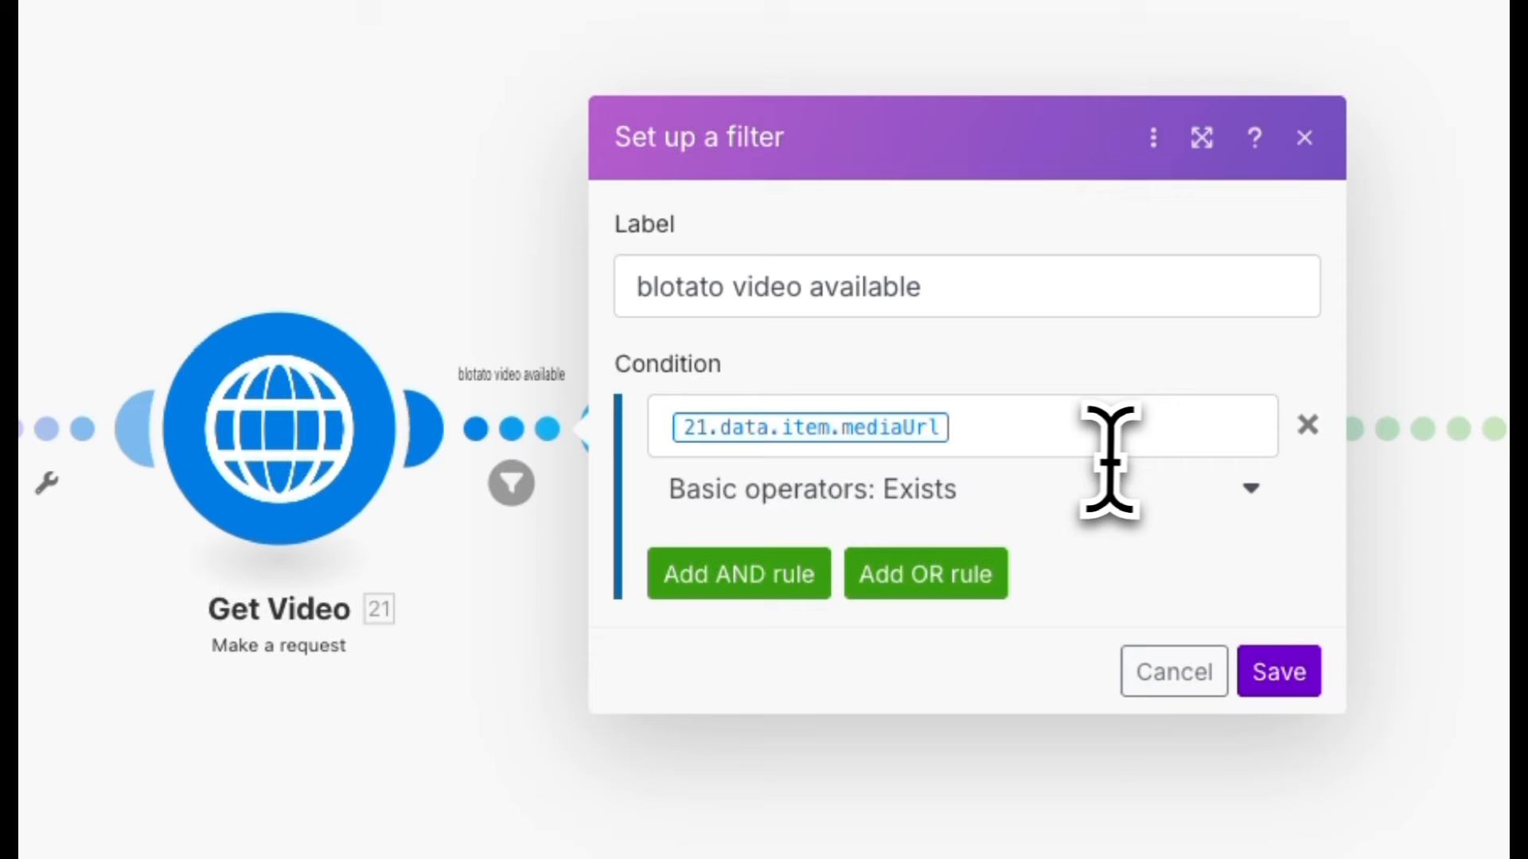
left_click(1036, 430)
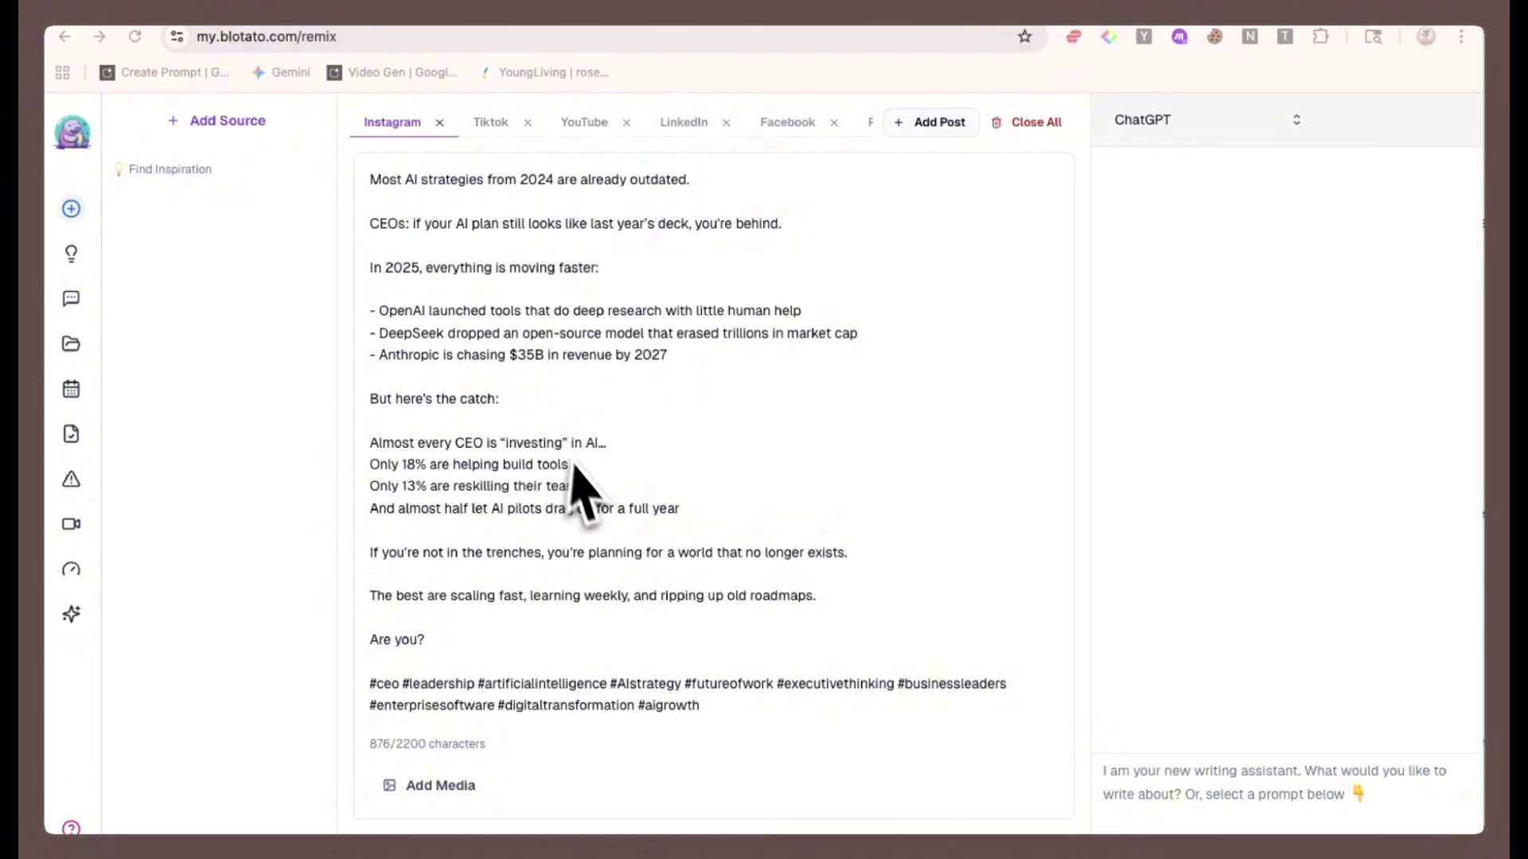
Switch to Blotato to view the generated videos library, then return to the Make scenario.
mouse_move(87, 430)
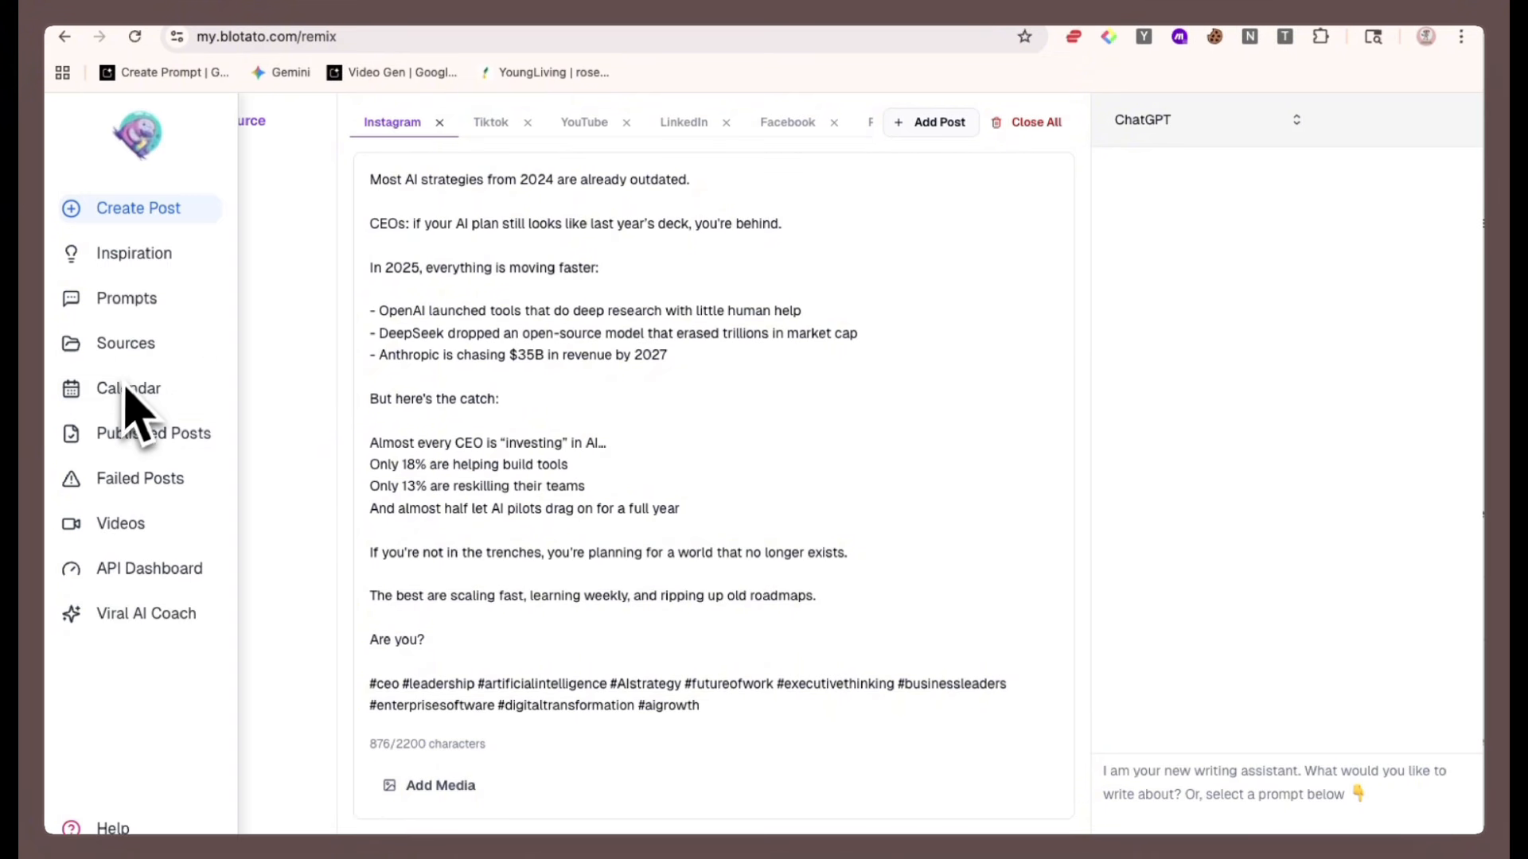
left_click(122, 526)
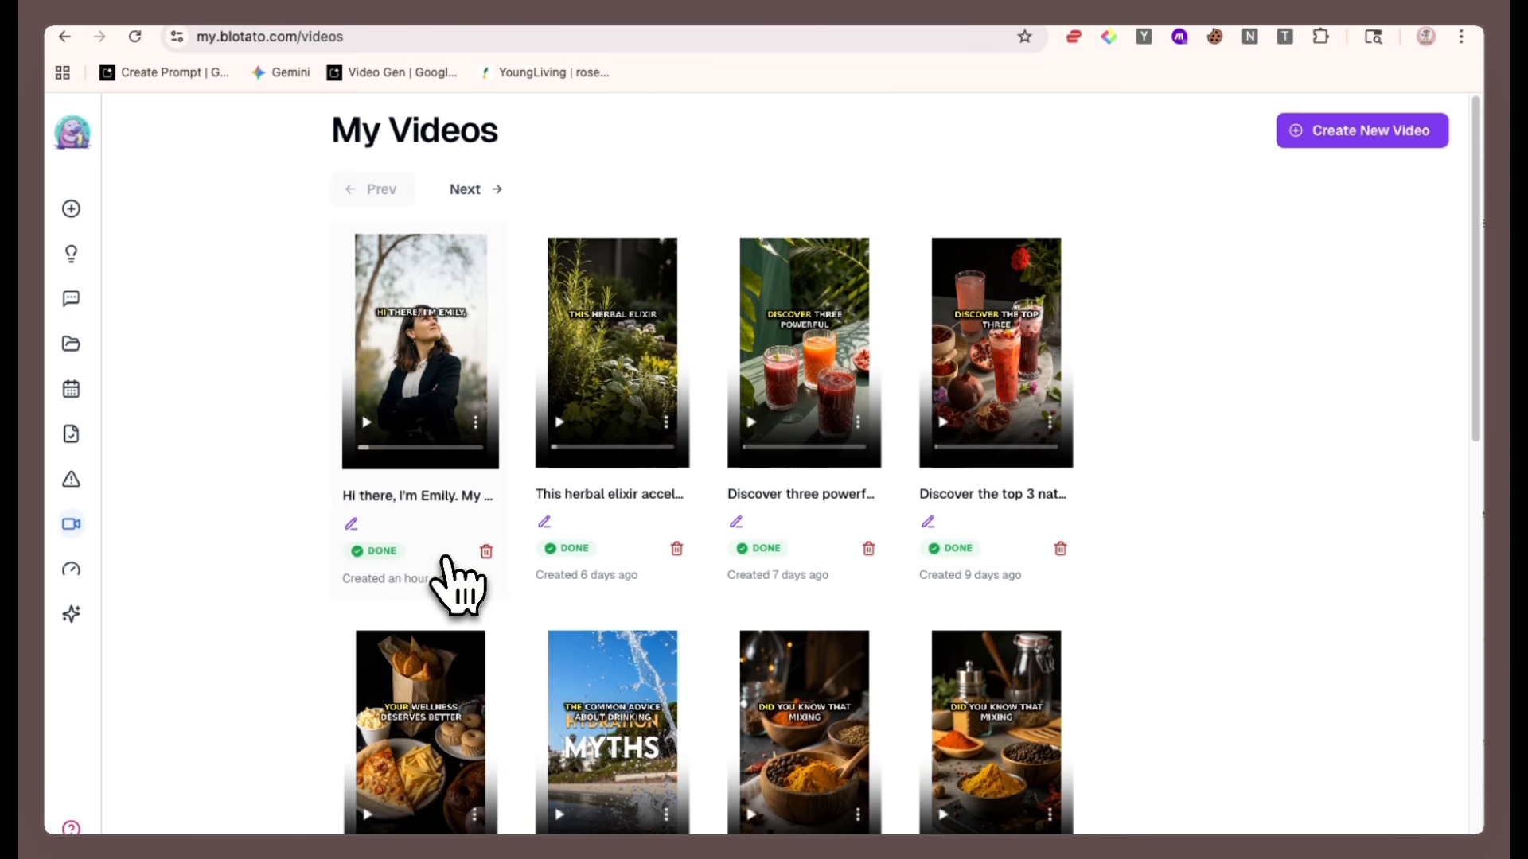
left_click(460, 3)
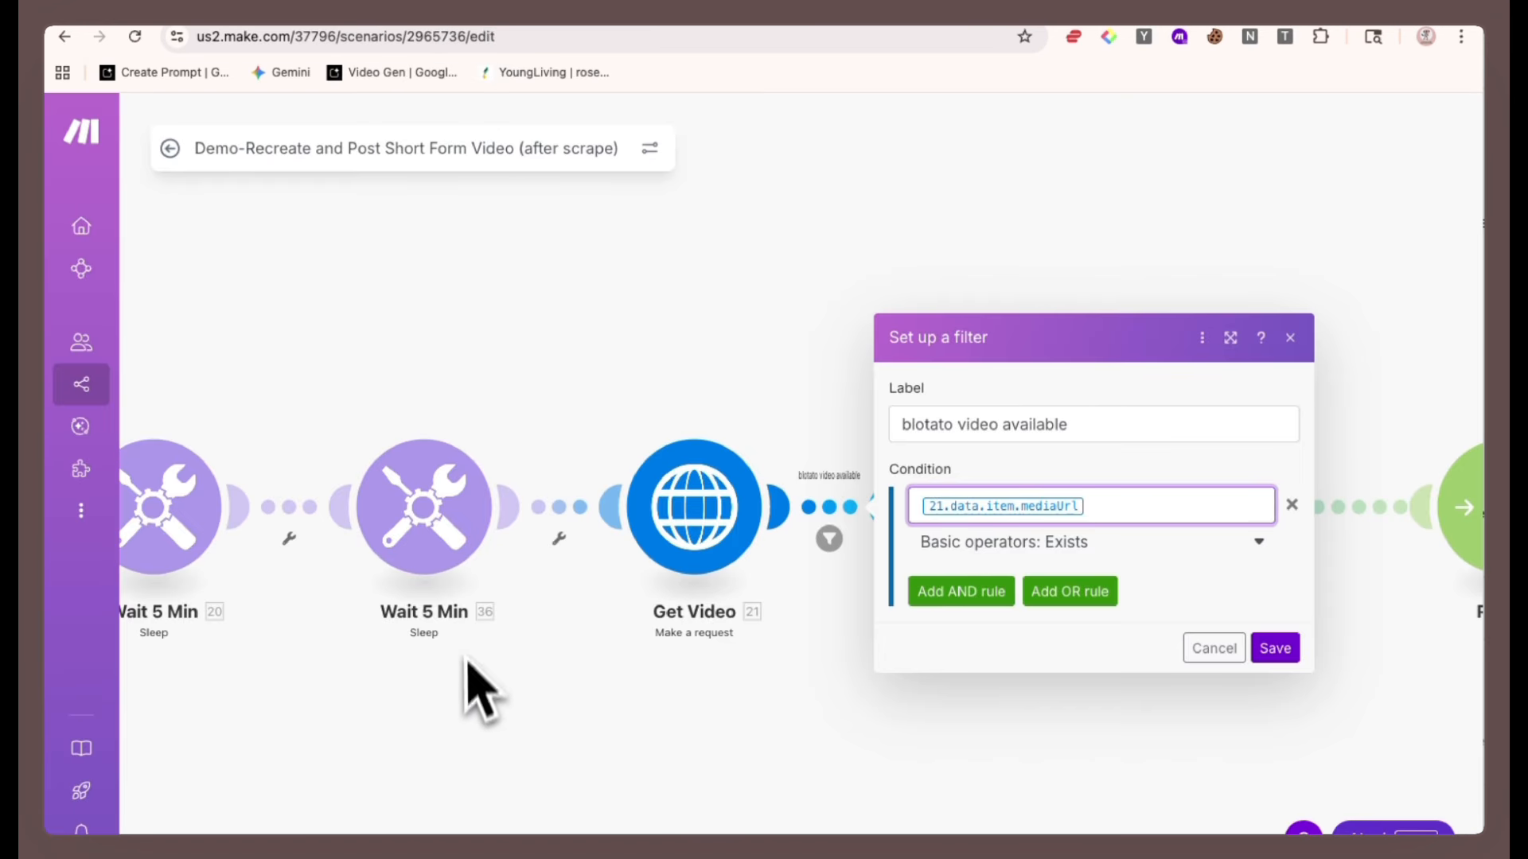
Reopen the blotato video available filter, inspect the Get Video output's mediaUrl in the mapping data, and save the filter.
scroll(481, 708, "down", 2)
left_click(471, 728)
left_click_drag(471, 728, 849, 693)
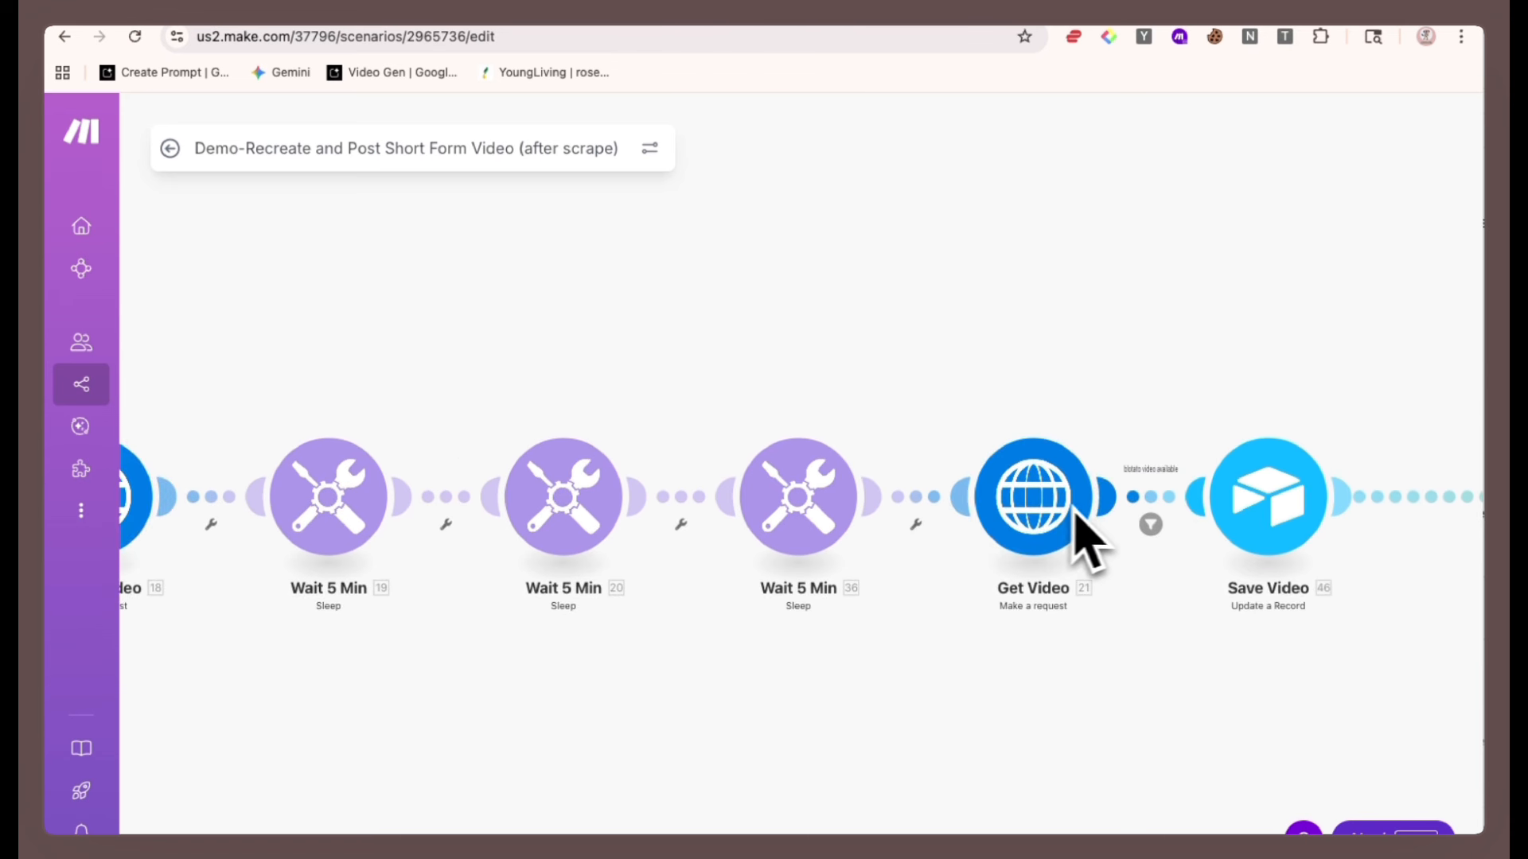
left_click_drag(1047, 705, 865, 698)
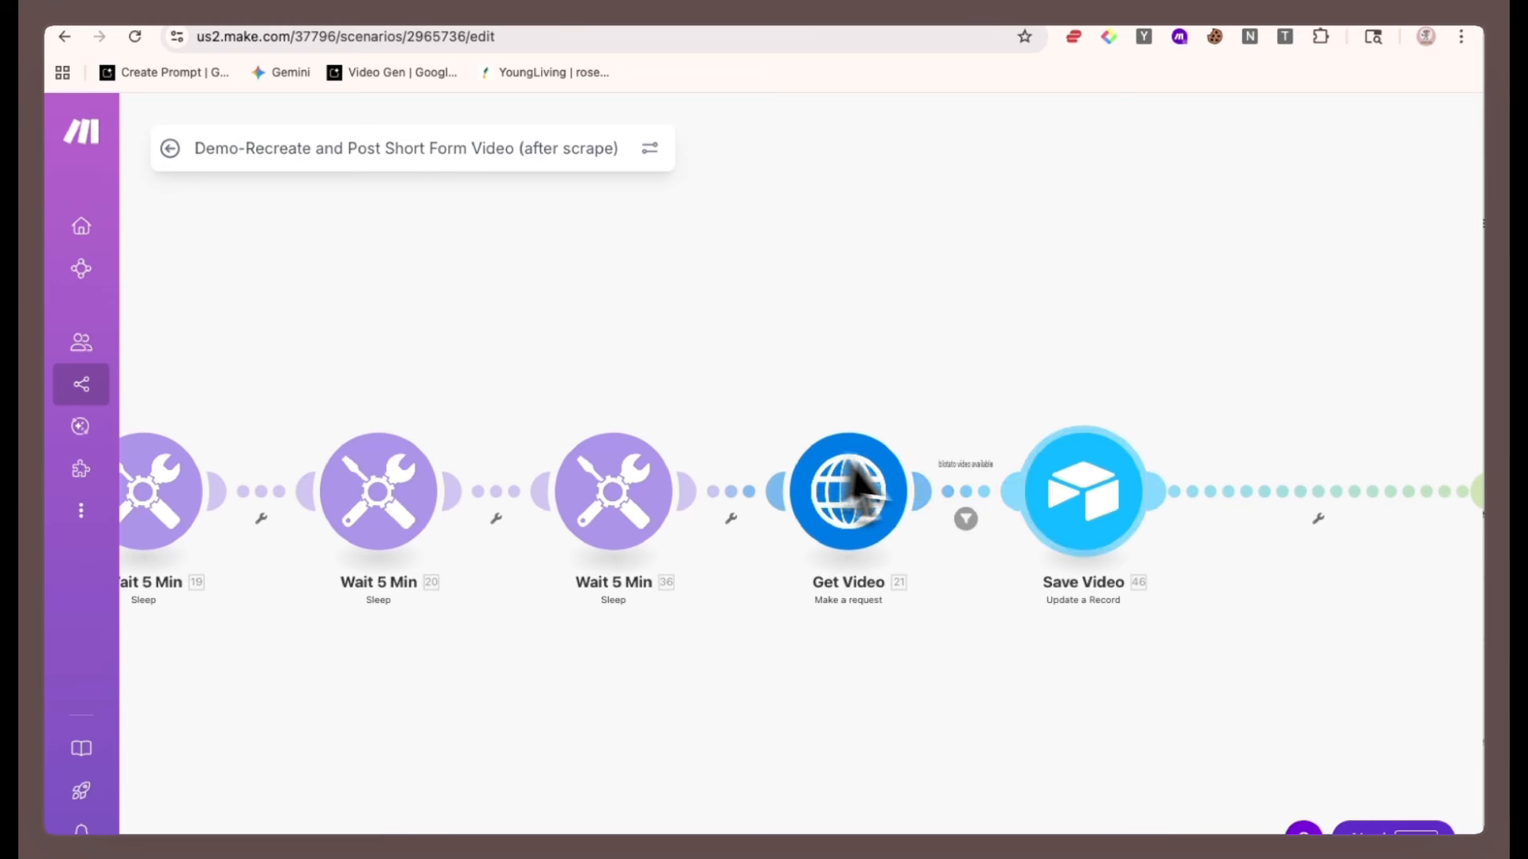
left_click(961, 496)
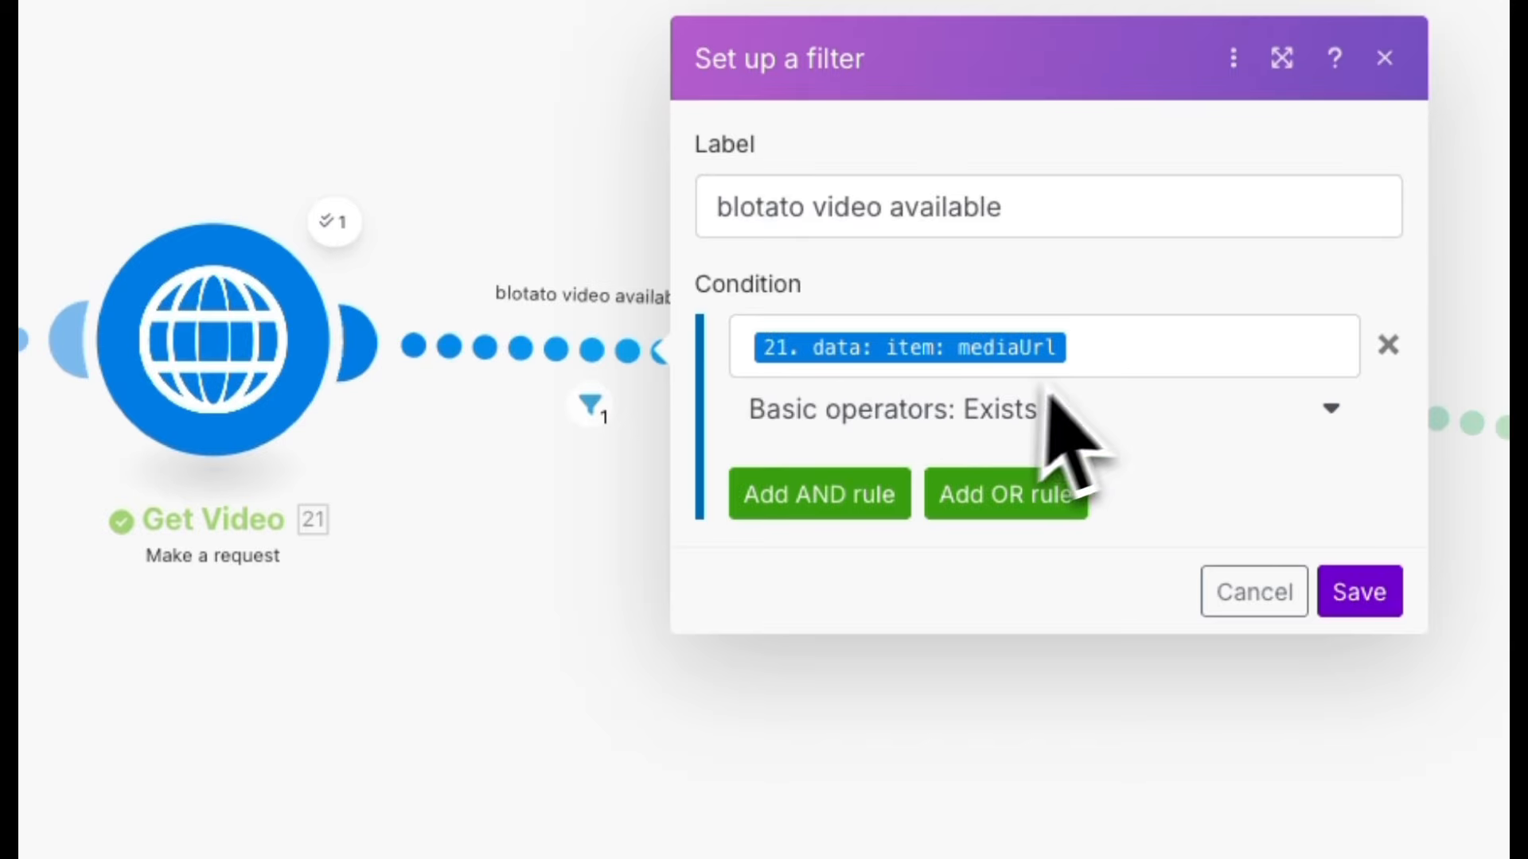
left_click(1126, 342)
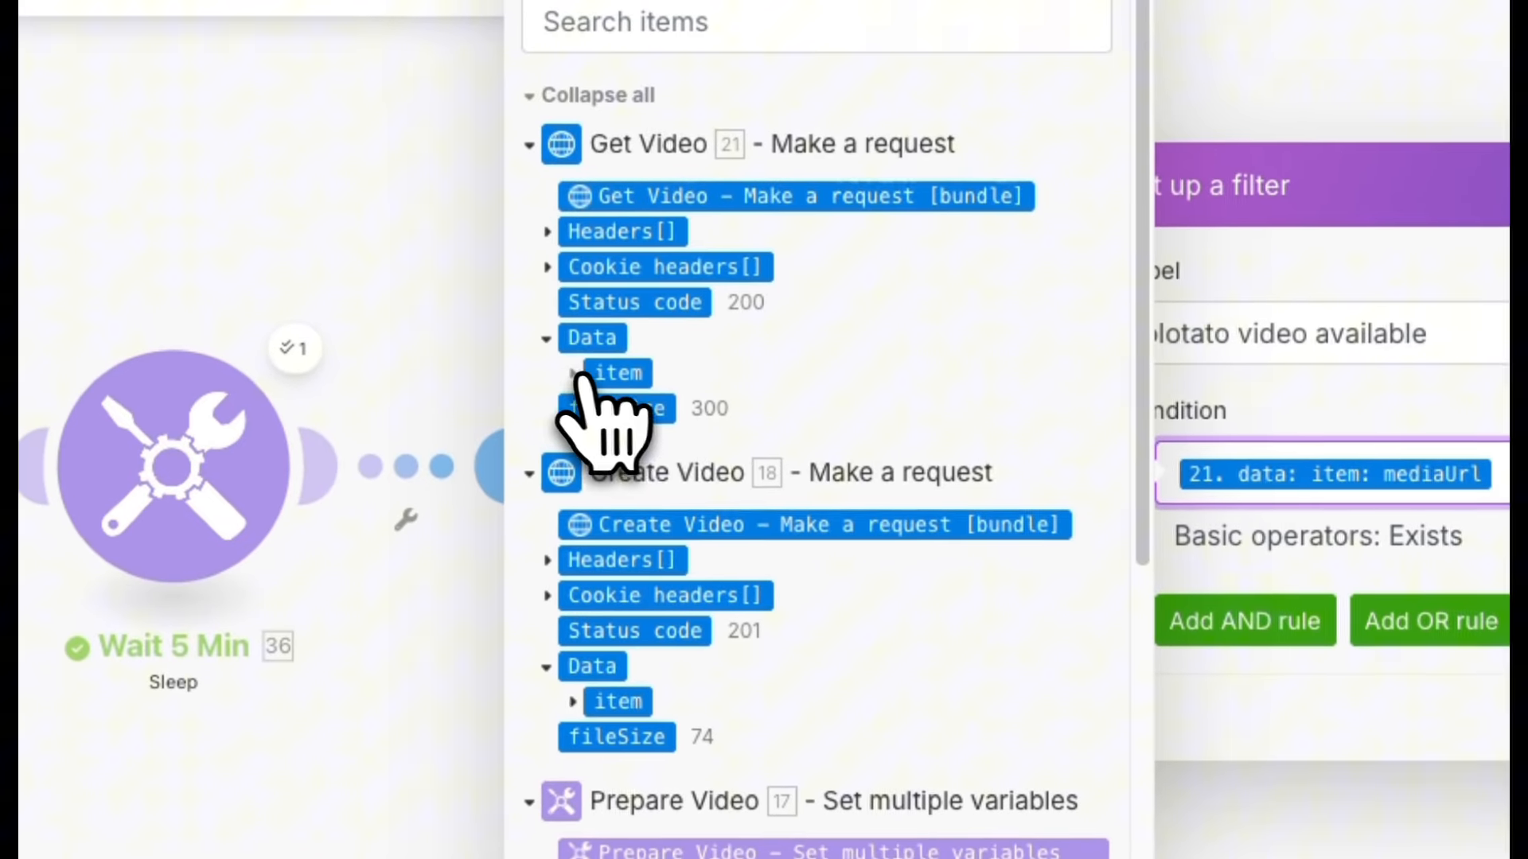
left_click(579, 376)
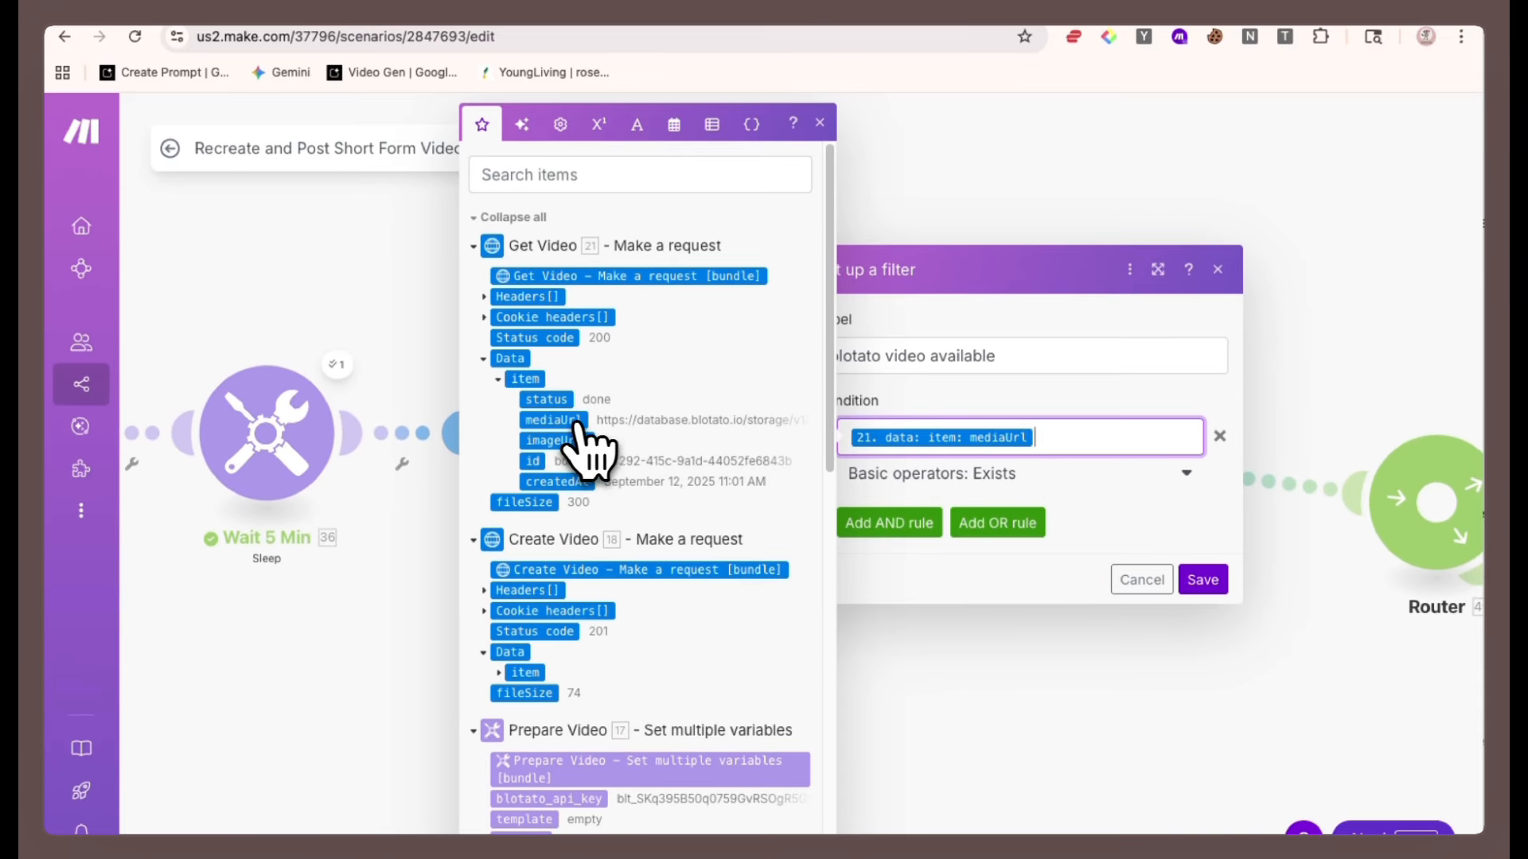
left_click(1202, 579)
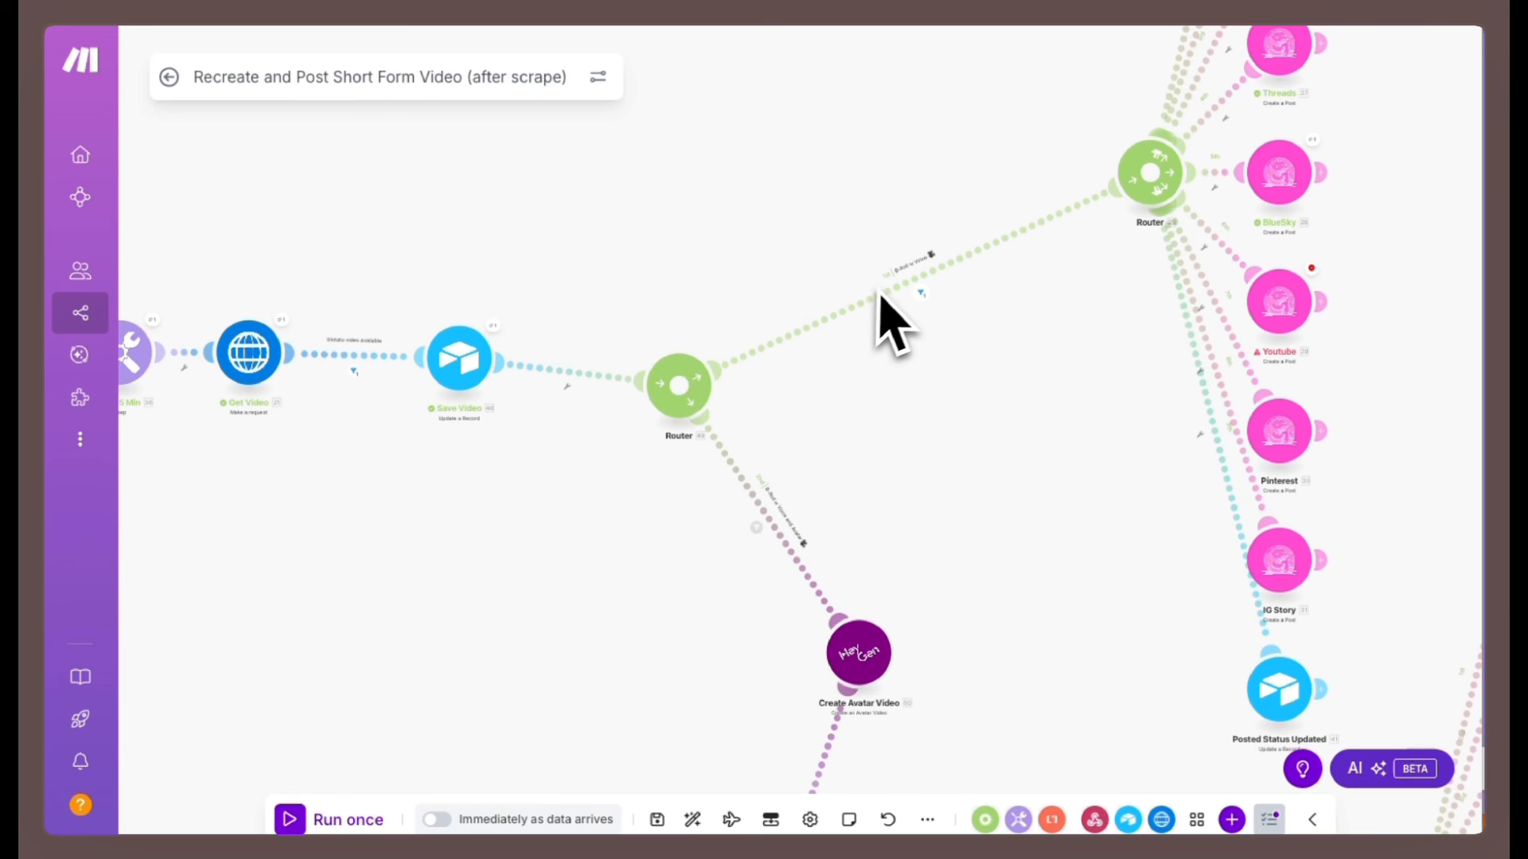
Examine the Router's B-Roll w Voice and B-Roll w Voice and Avatar routes and the Airtable Type of Video column.
scroll(900, 370, "up", 5)
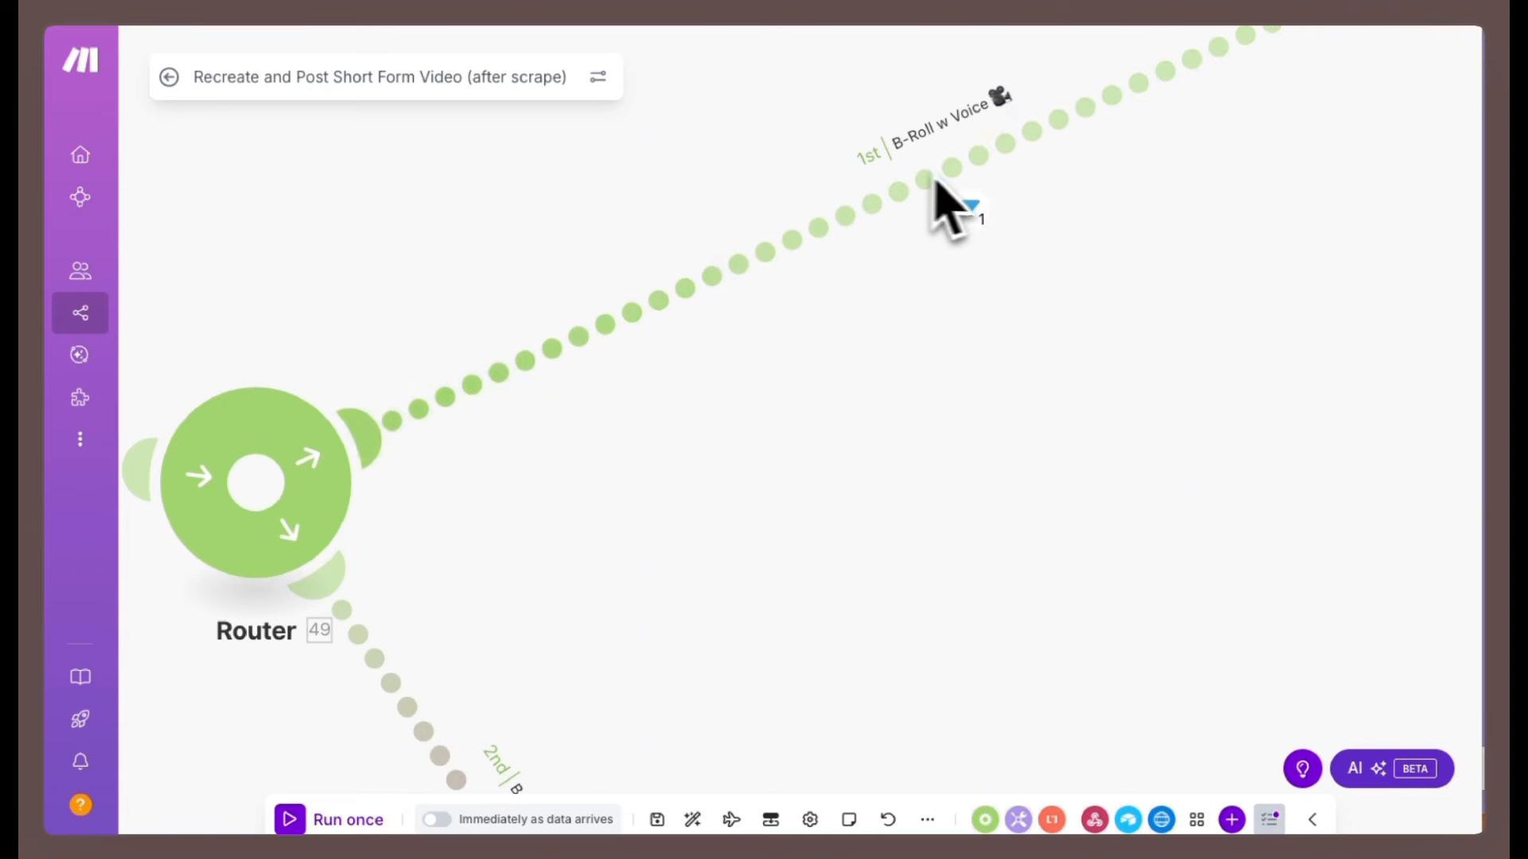
scroll(1043, 338, "down", 5)
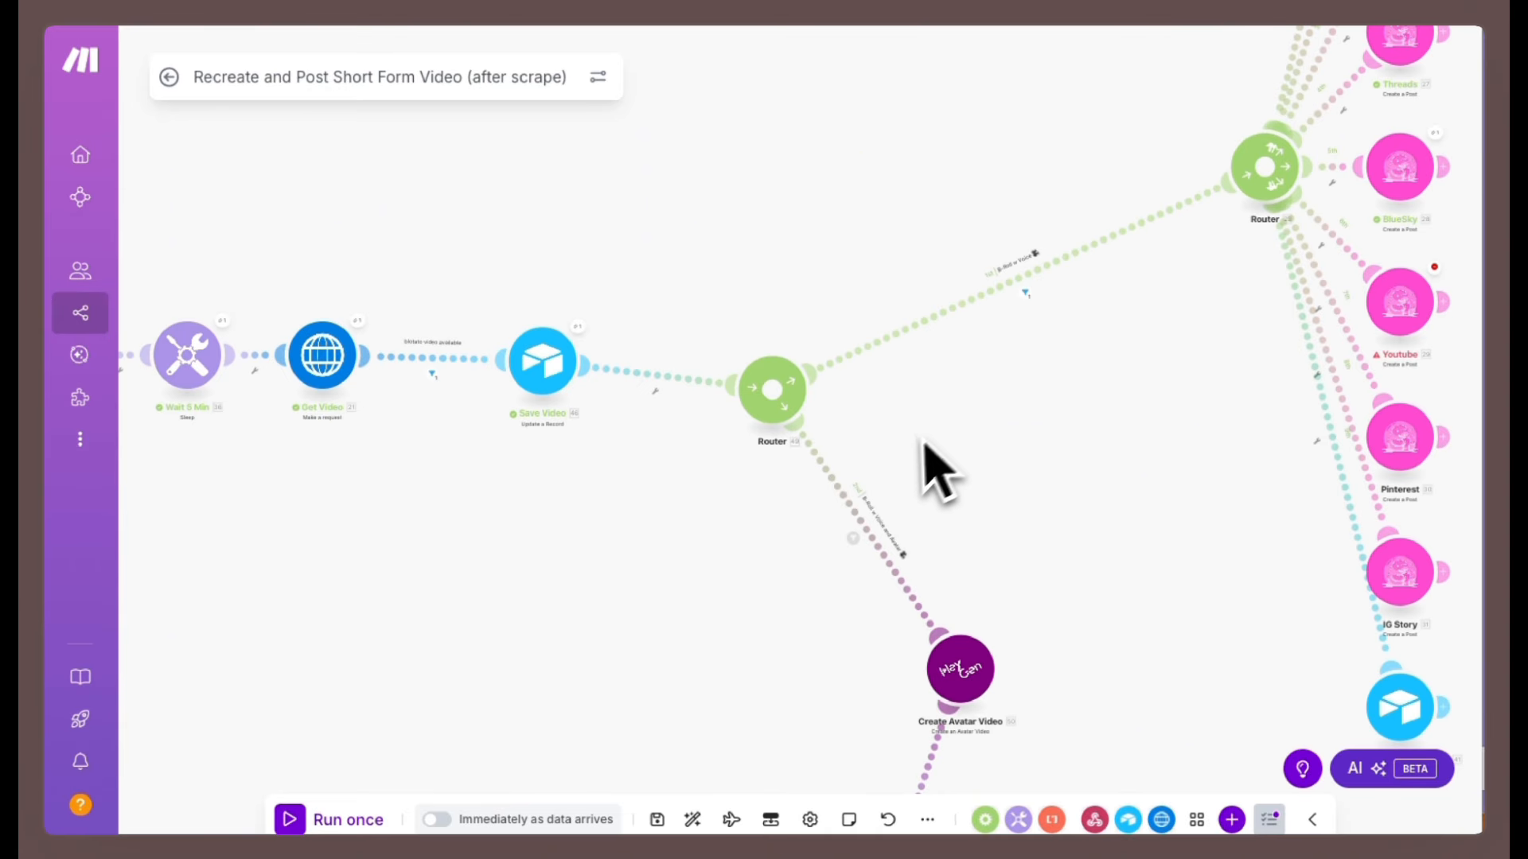
scroll(931, 477, "up", 5)
scroll(894, 502, "down", 2)
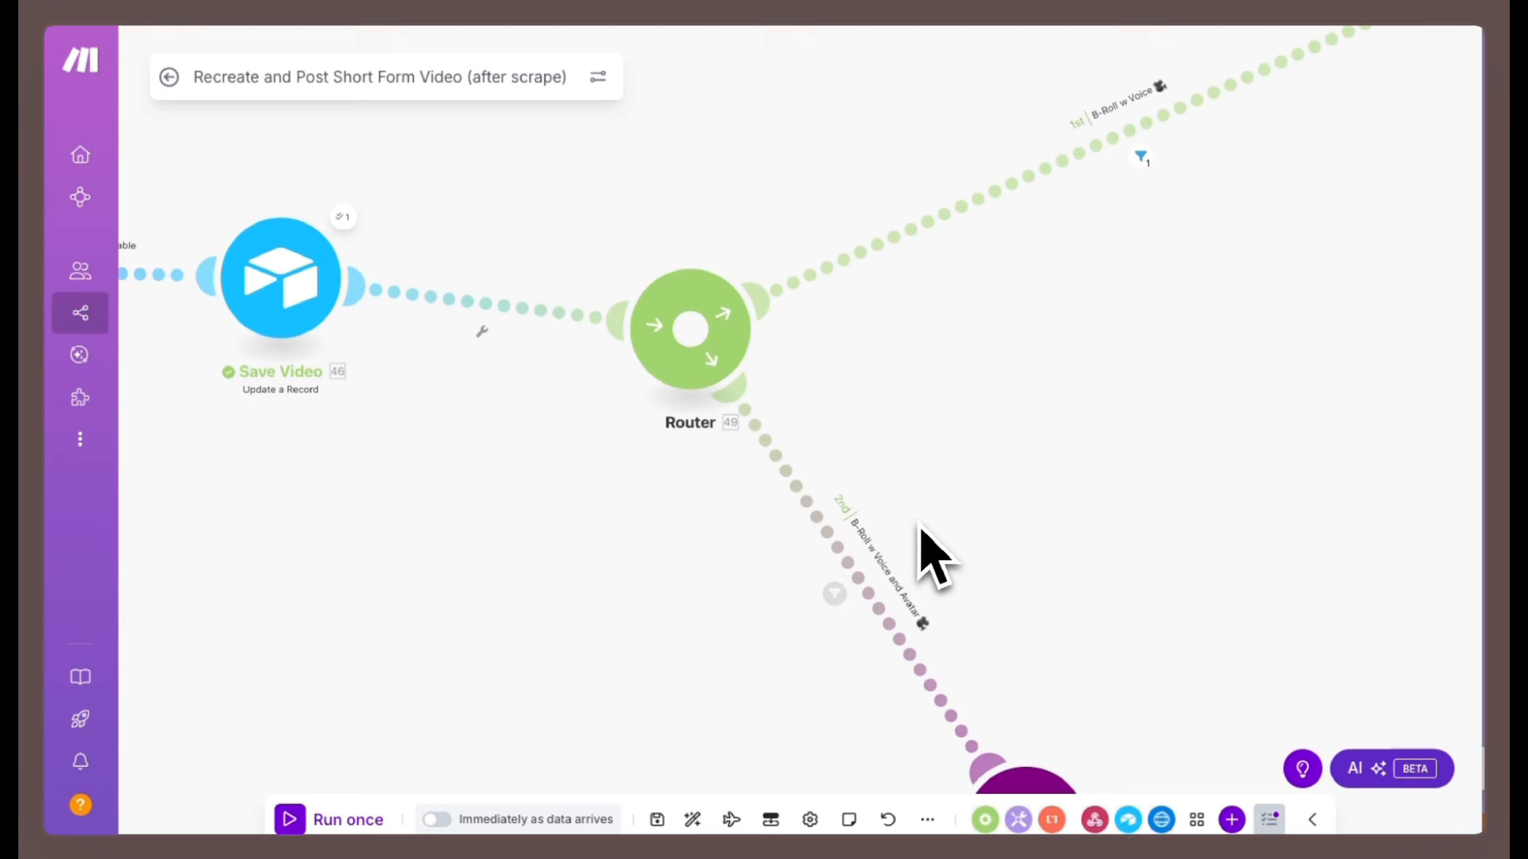
scroll(921, 529, "up", 3)
scroll(921, 529, "down", 1)
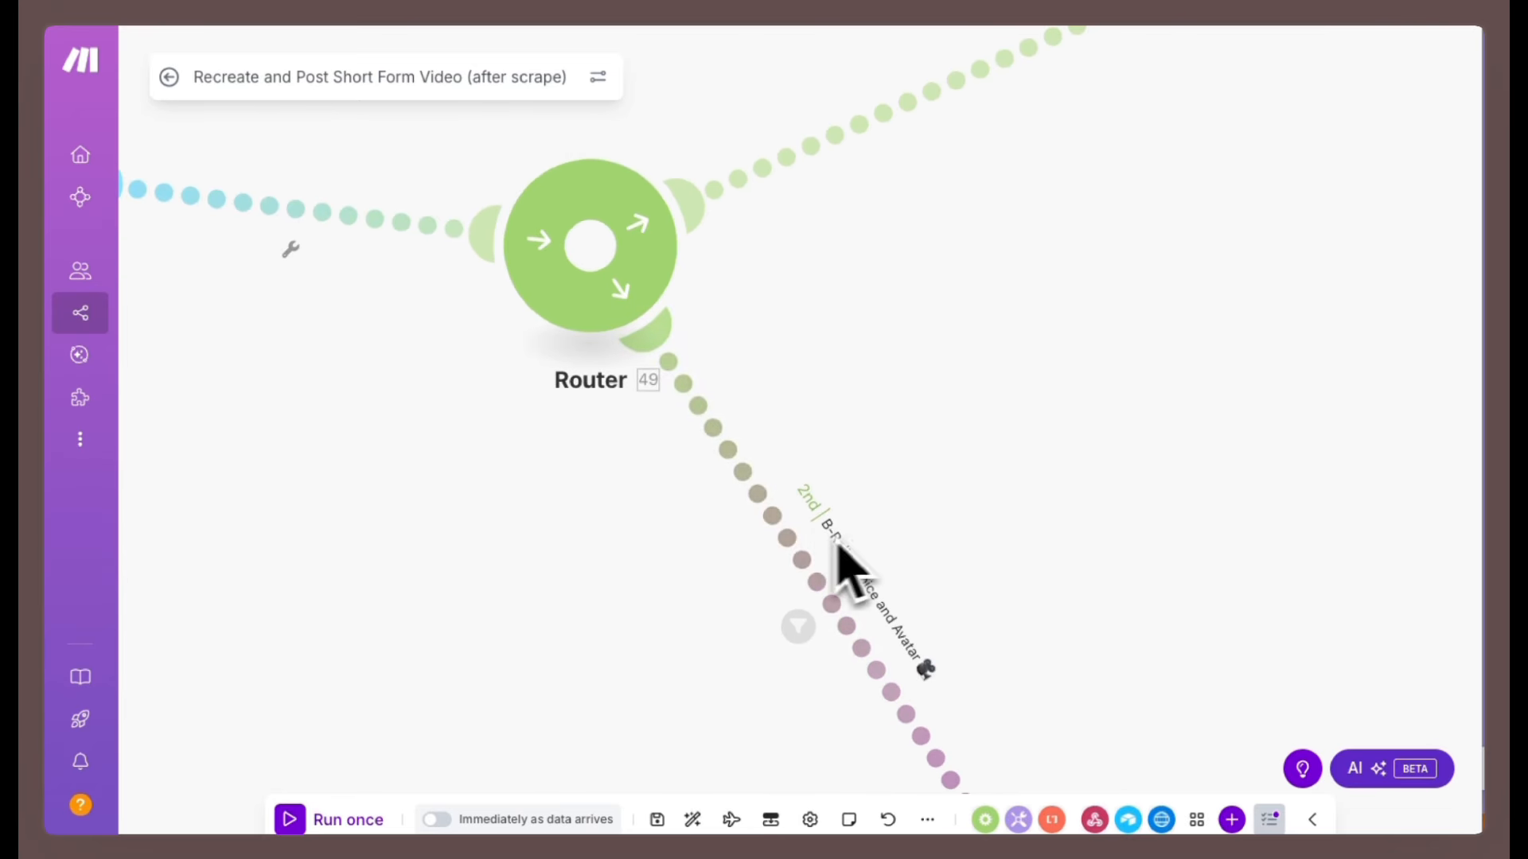
scroll(847, 565, "down", 5)
left_click_drag(1082, 412, 894, 456)
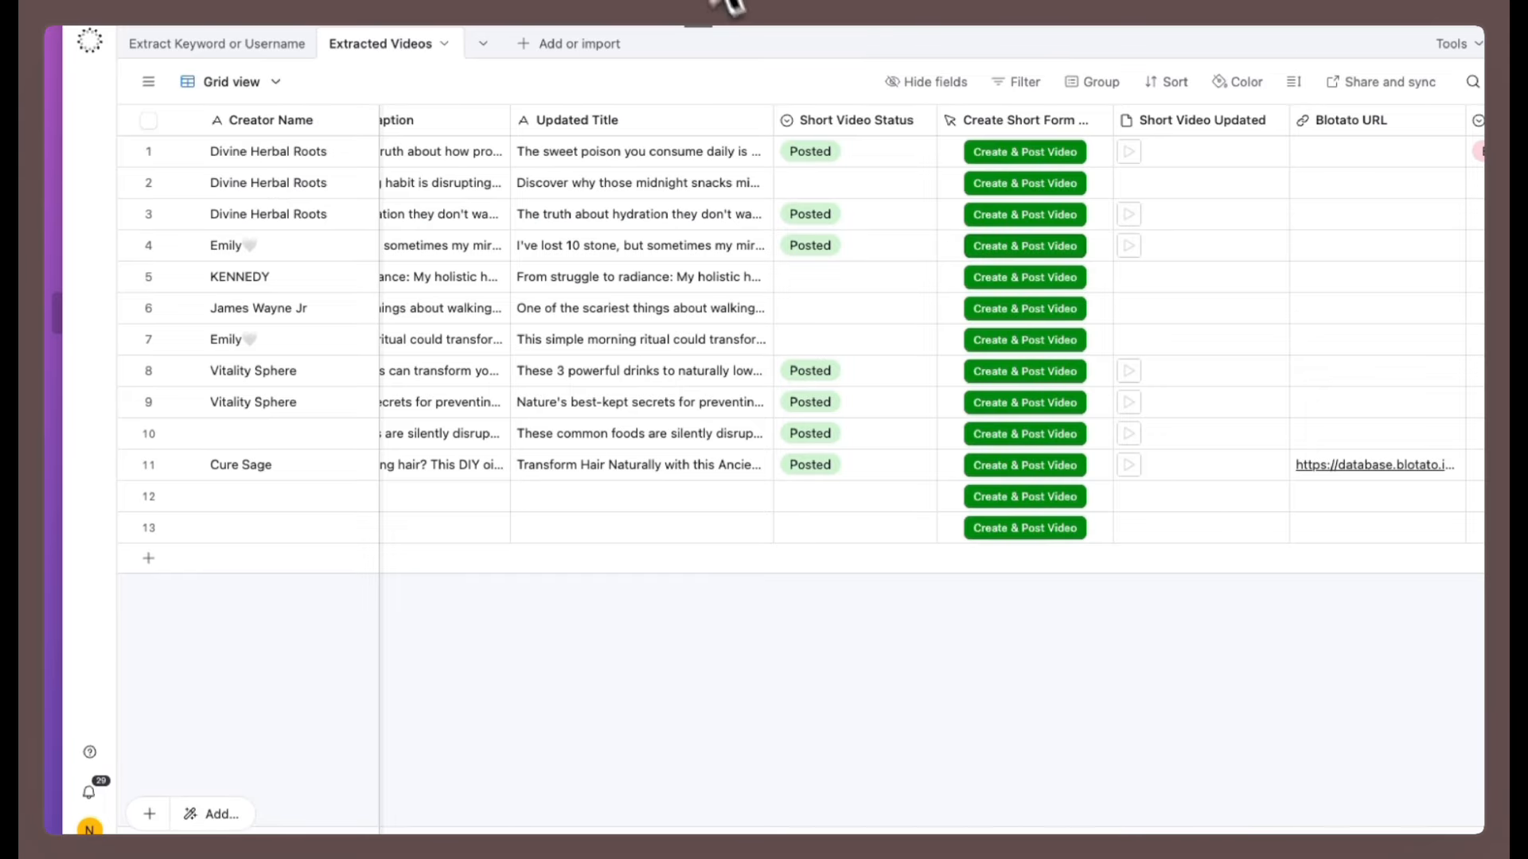
scroll(1159, 368, "right", 5)
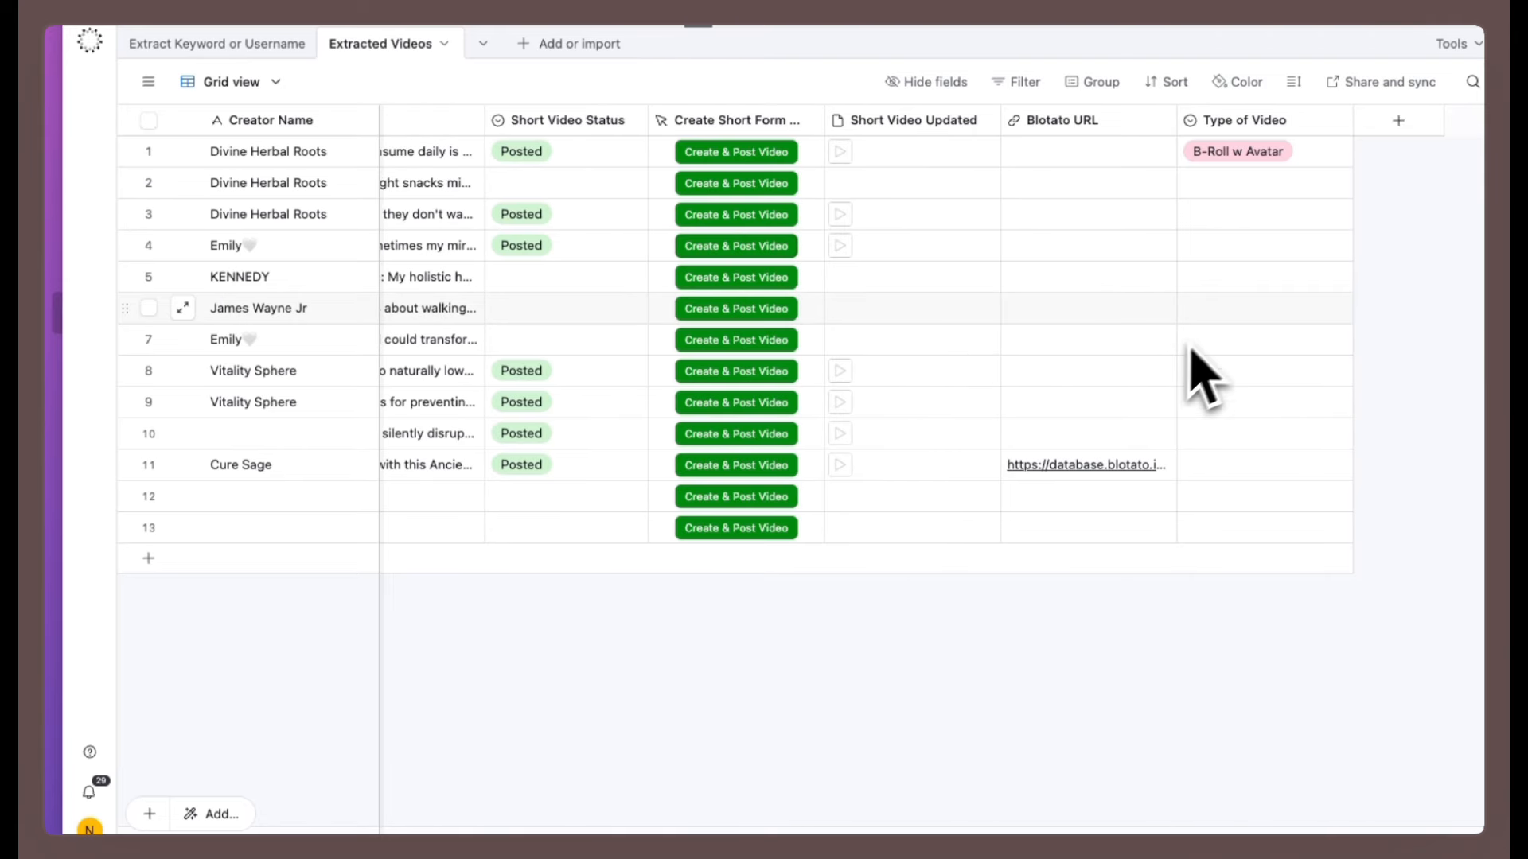
Examine the options of the Type of Video field in the Airtable Extracted Videos table.
left_click(1328, 156)
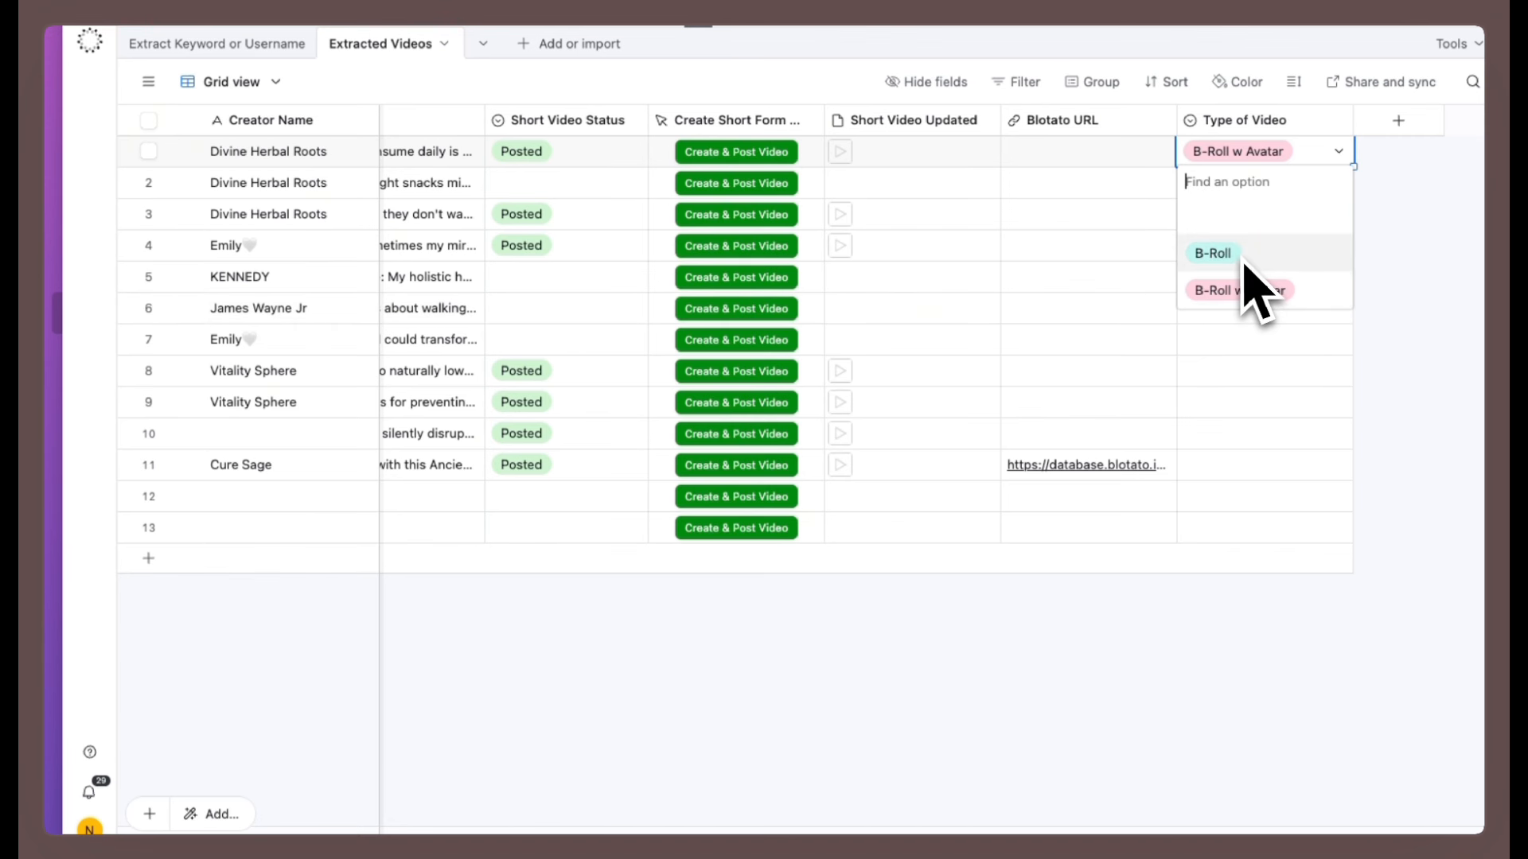
left_click(1339, 123)
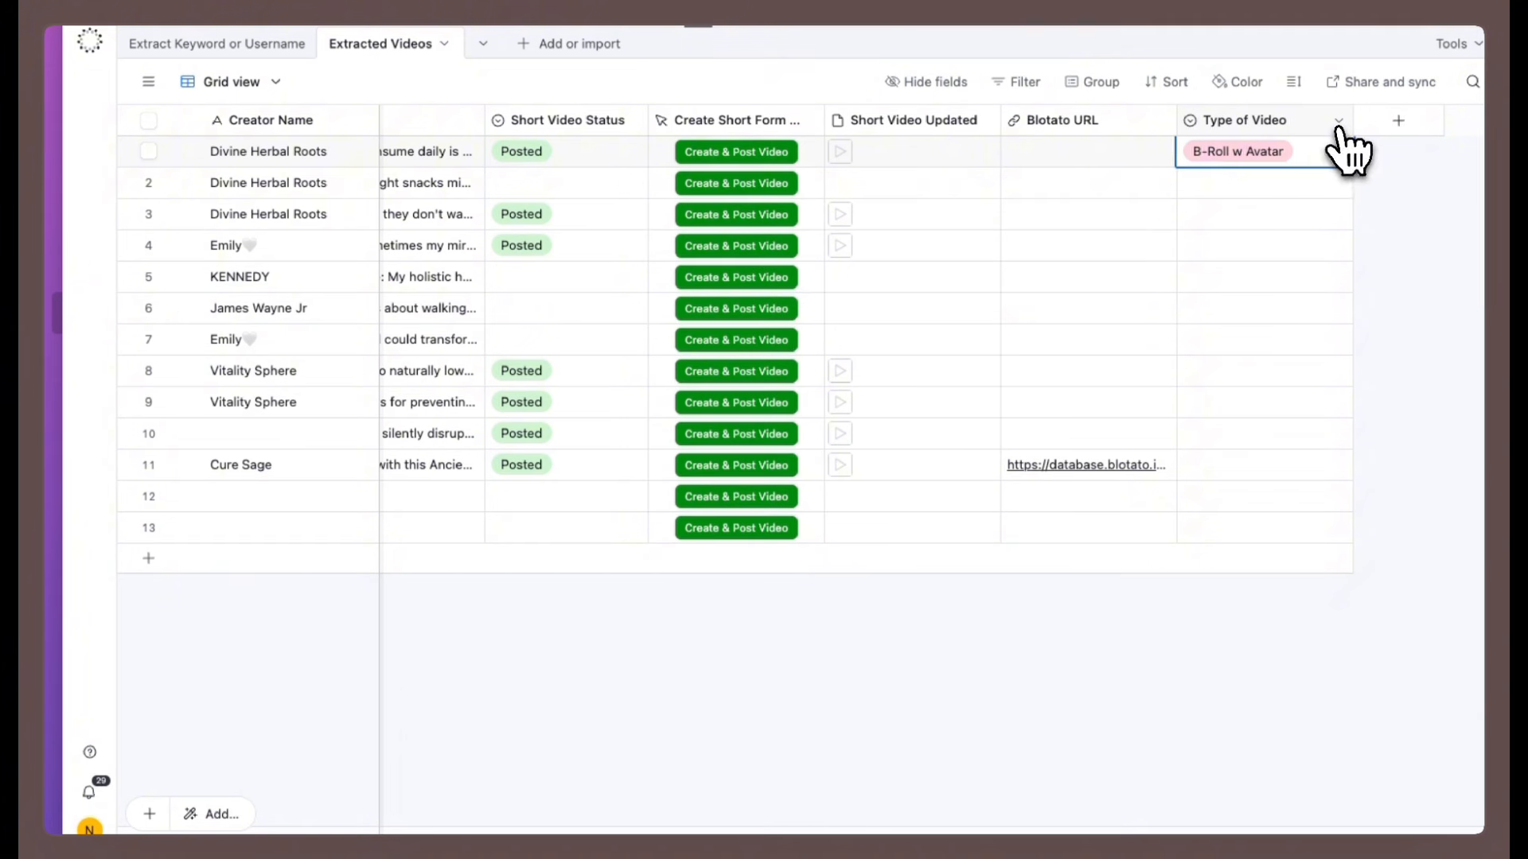
left_click(1293, 167)
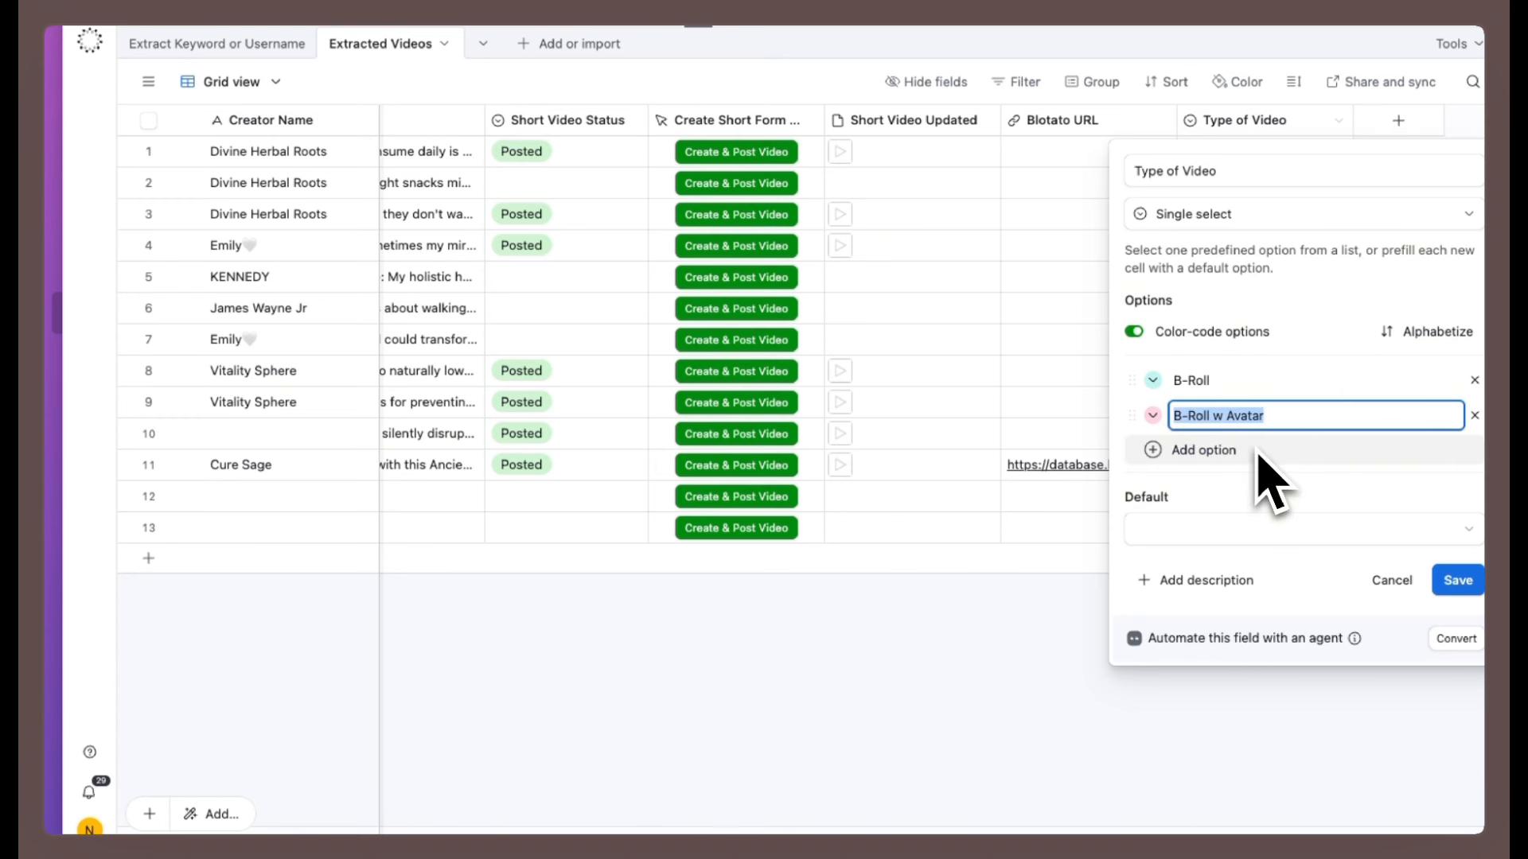
left_click(1009, 610)
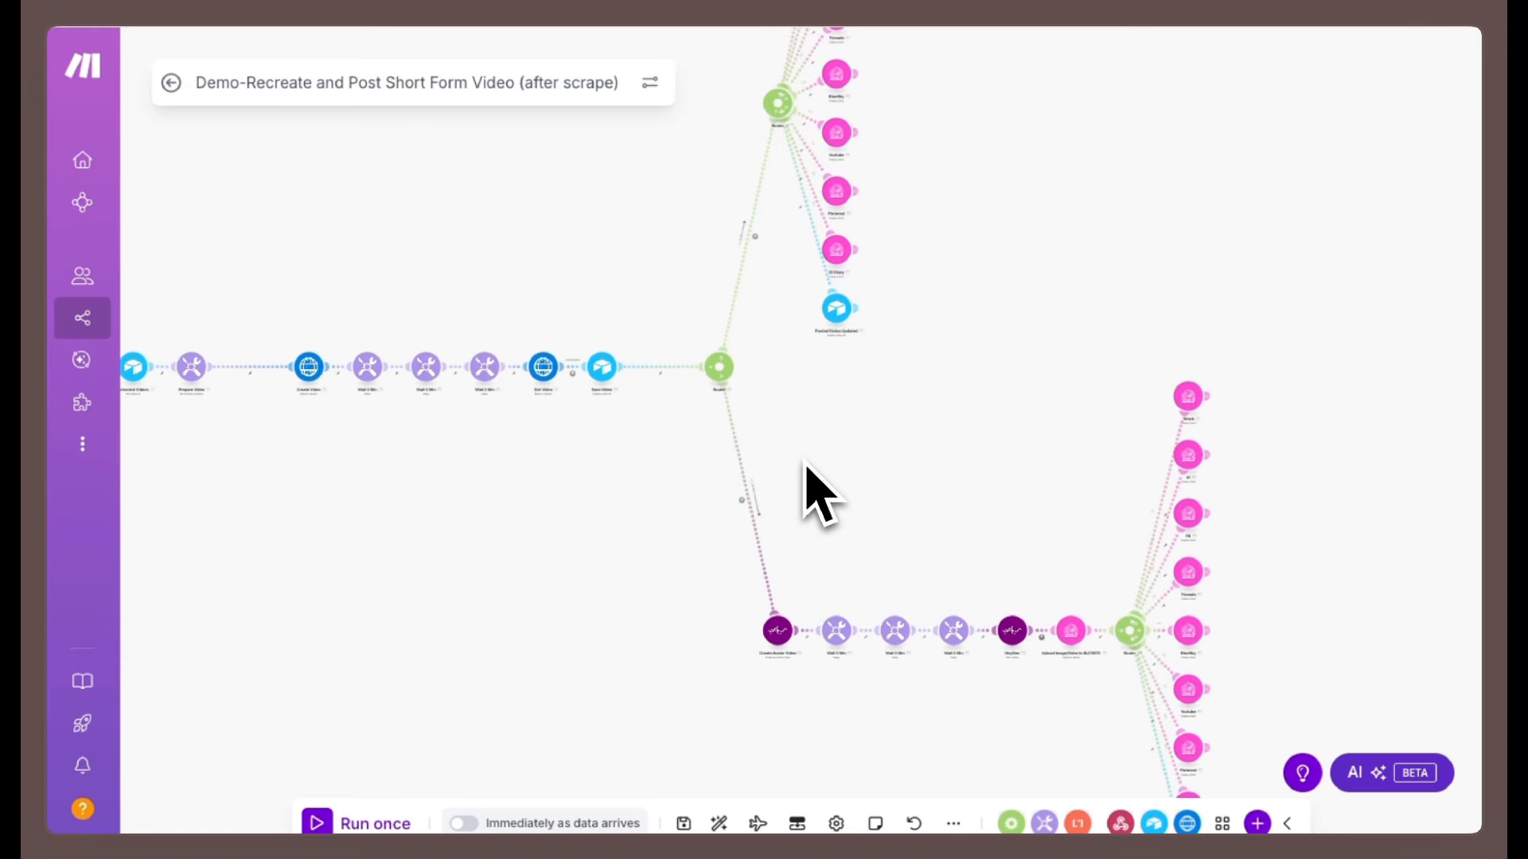
Inspect the VideoType conditions in the filters of the B-Roll w Voice and Avatar and B-Roll w Voice routes.
scroll(771, 497, "up", 5)
left_click(708, 547)
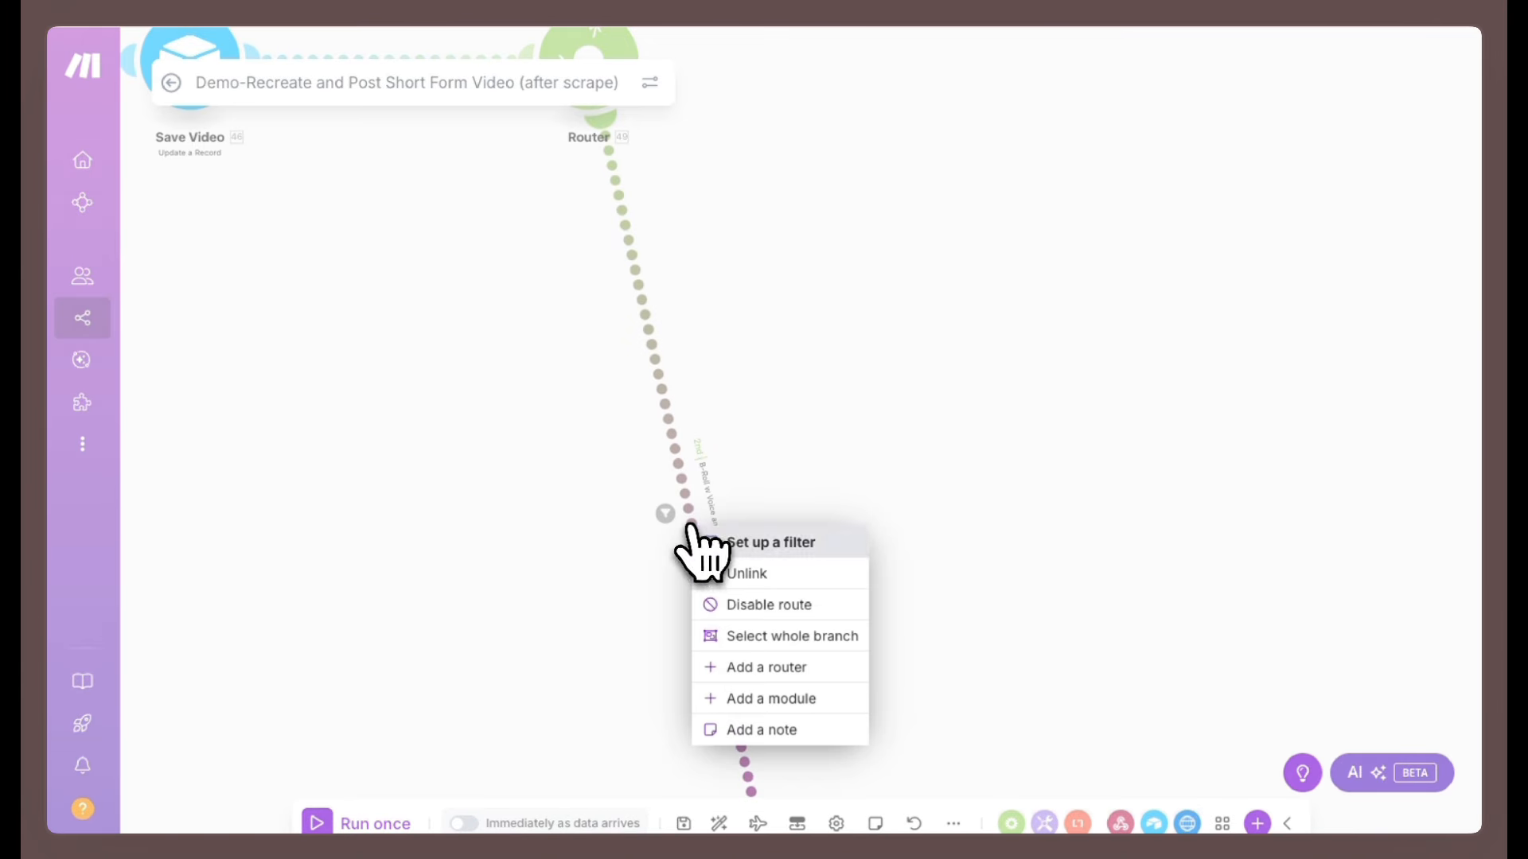
left_click(726, 543)
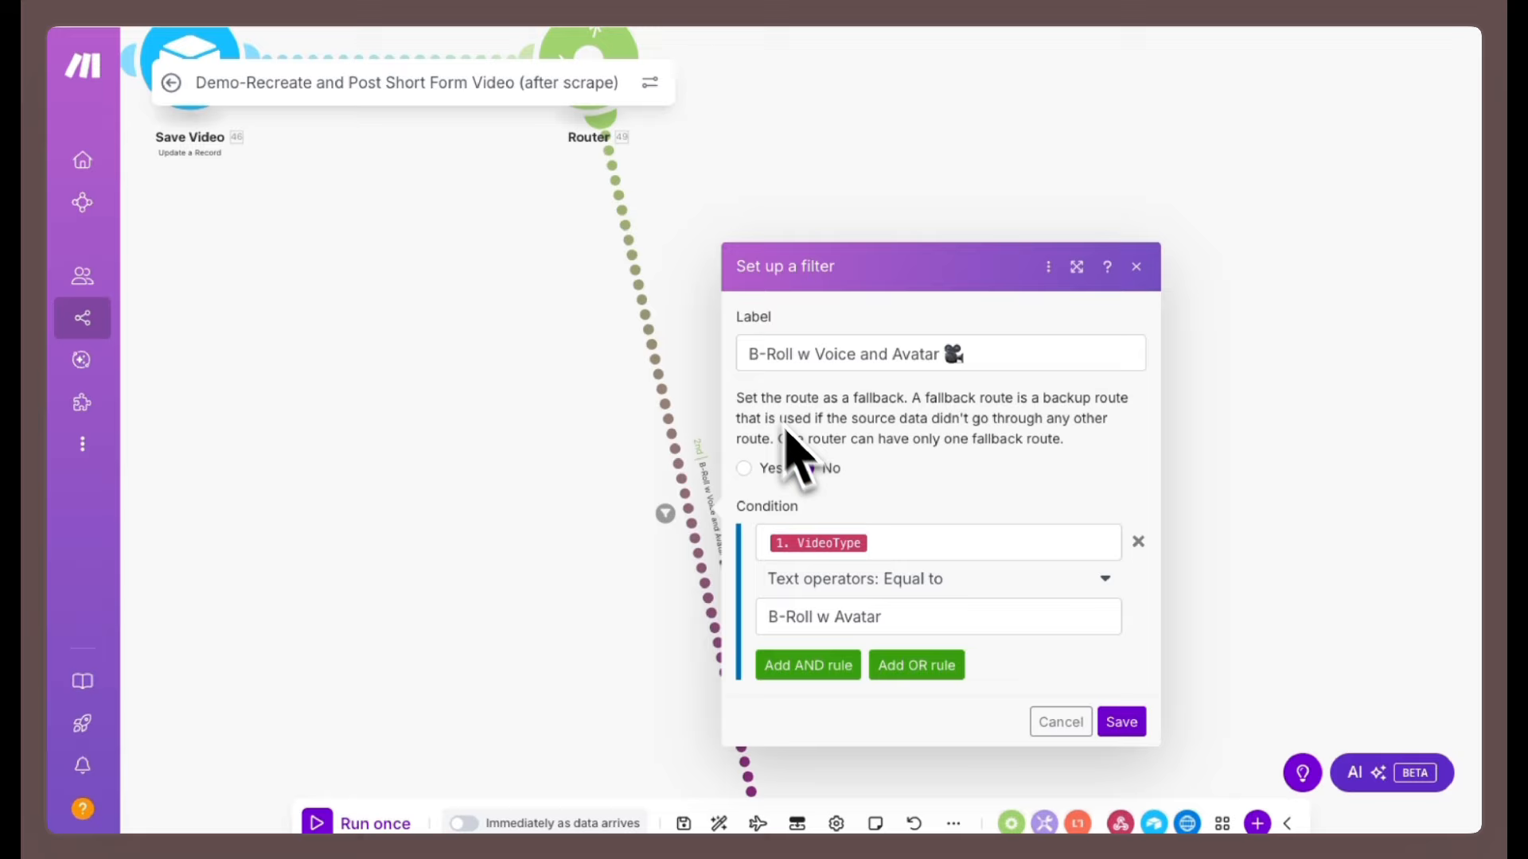
left_click(885, 545)
scroll(658, 511, "down", 10)
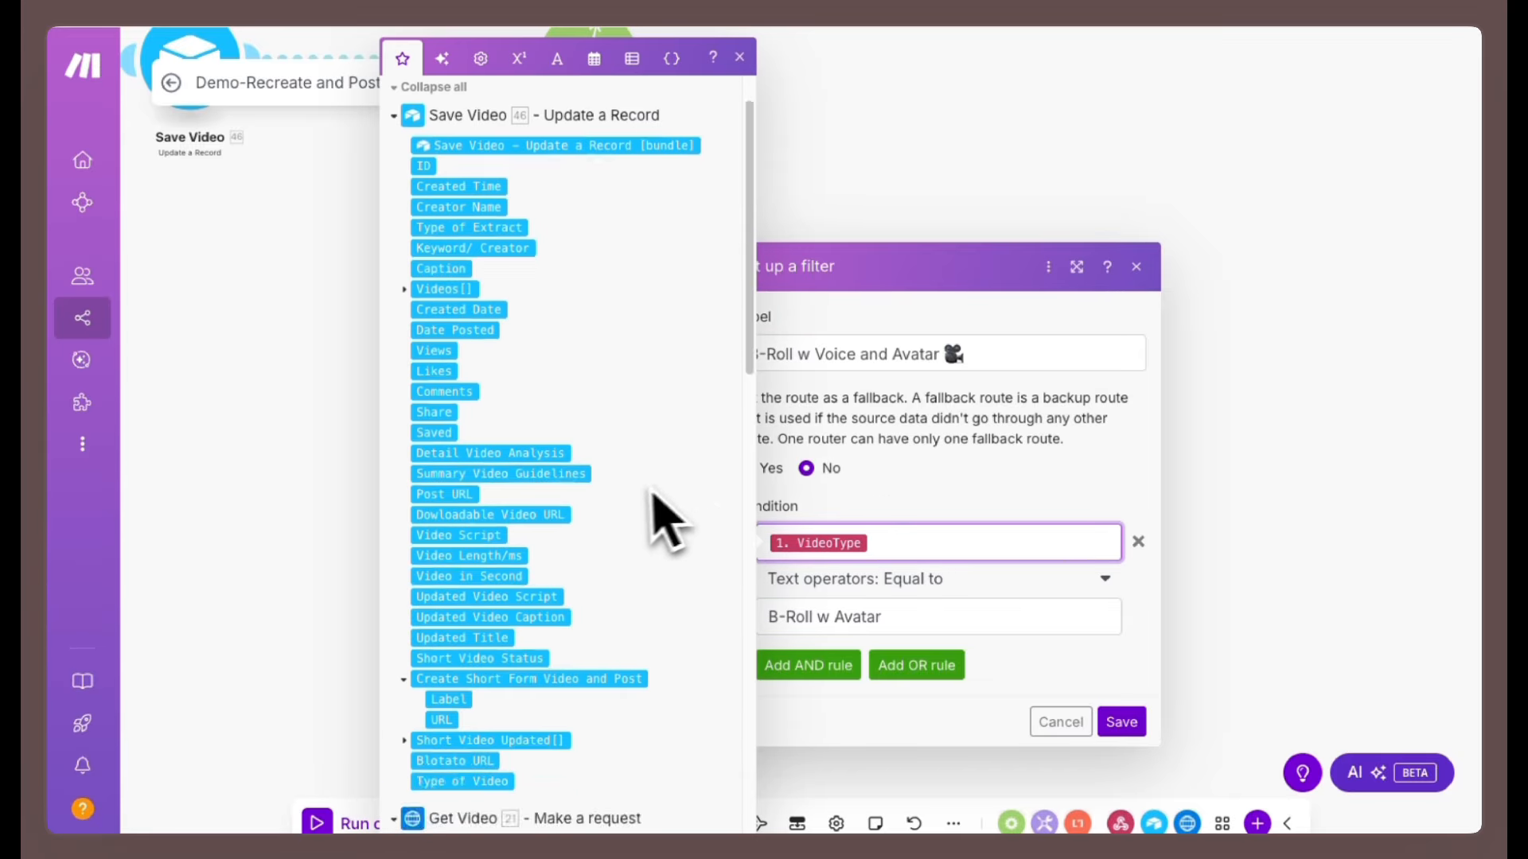
scroll(608, 512, "up", 7)
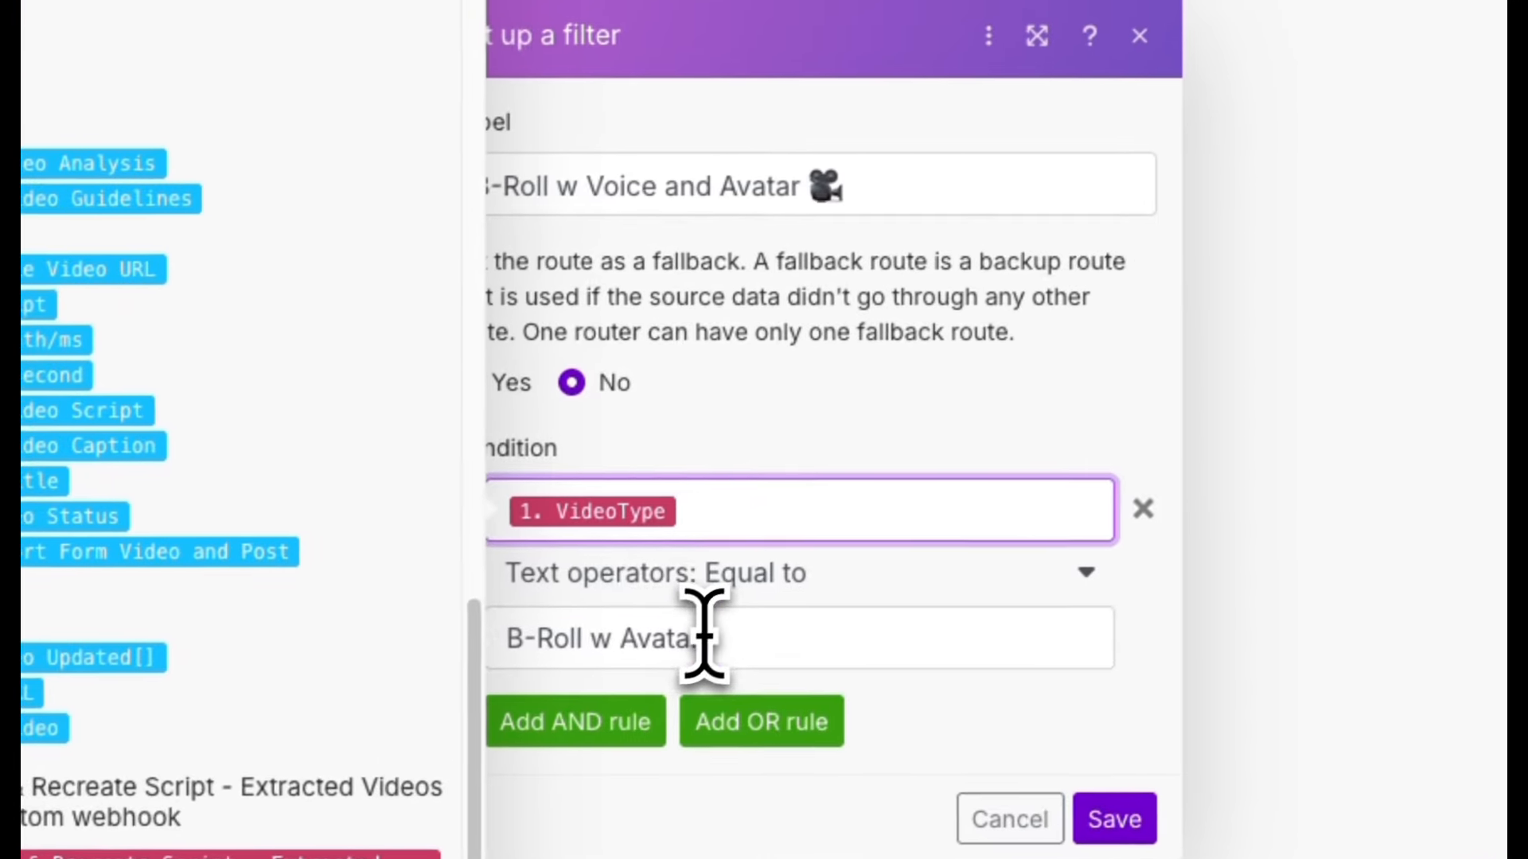
left_click_drag(818, 595, 572, 597)
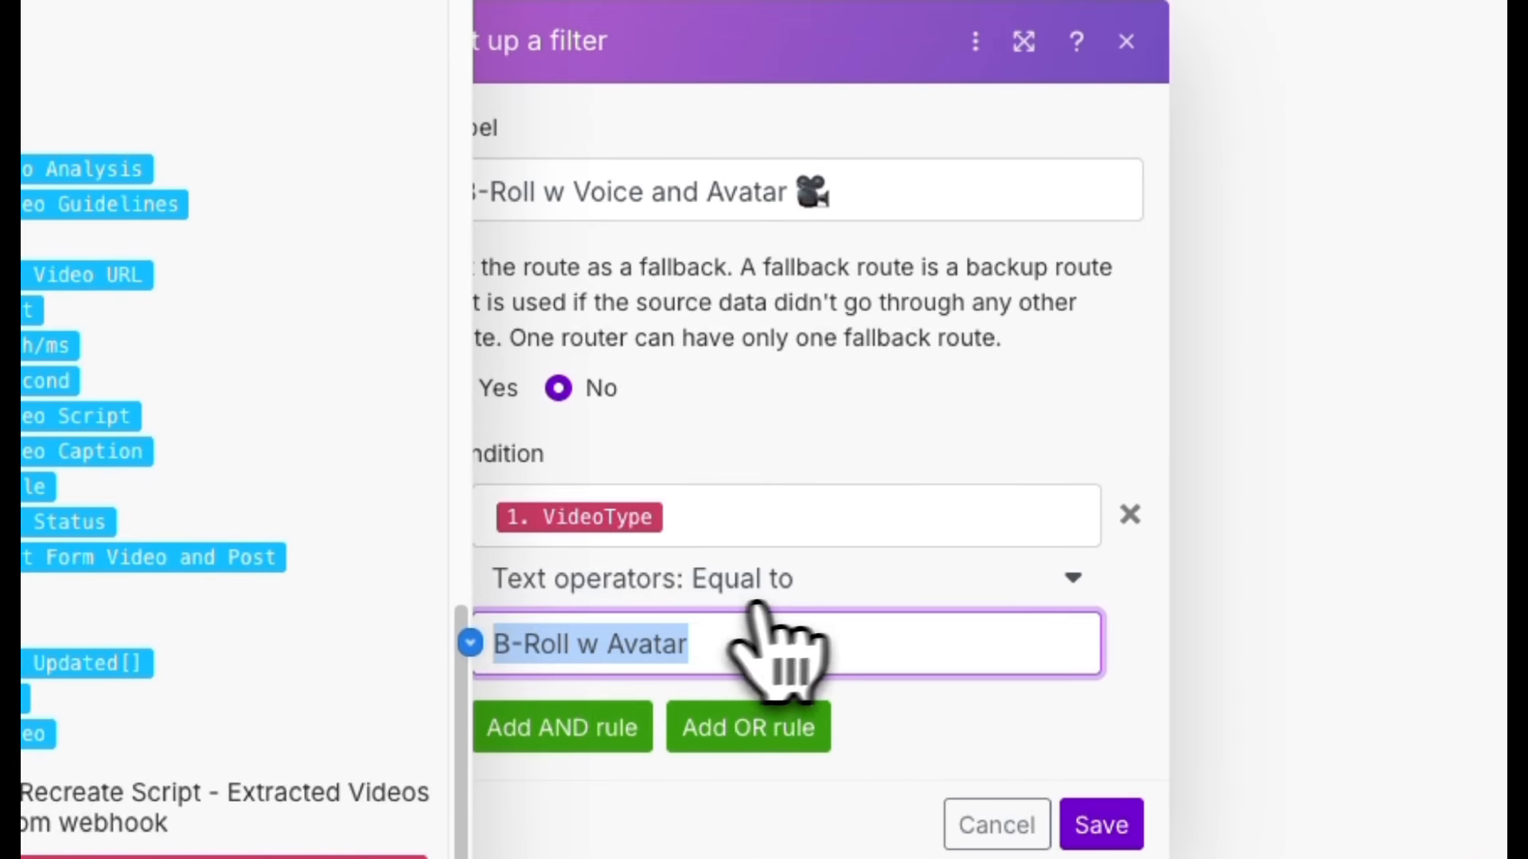
left_click(1070, 581)
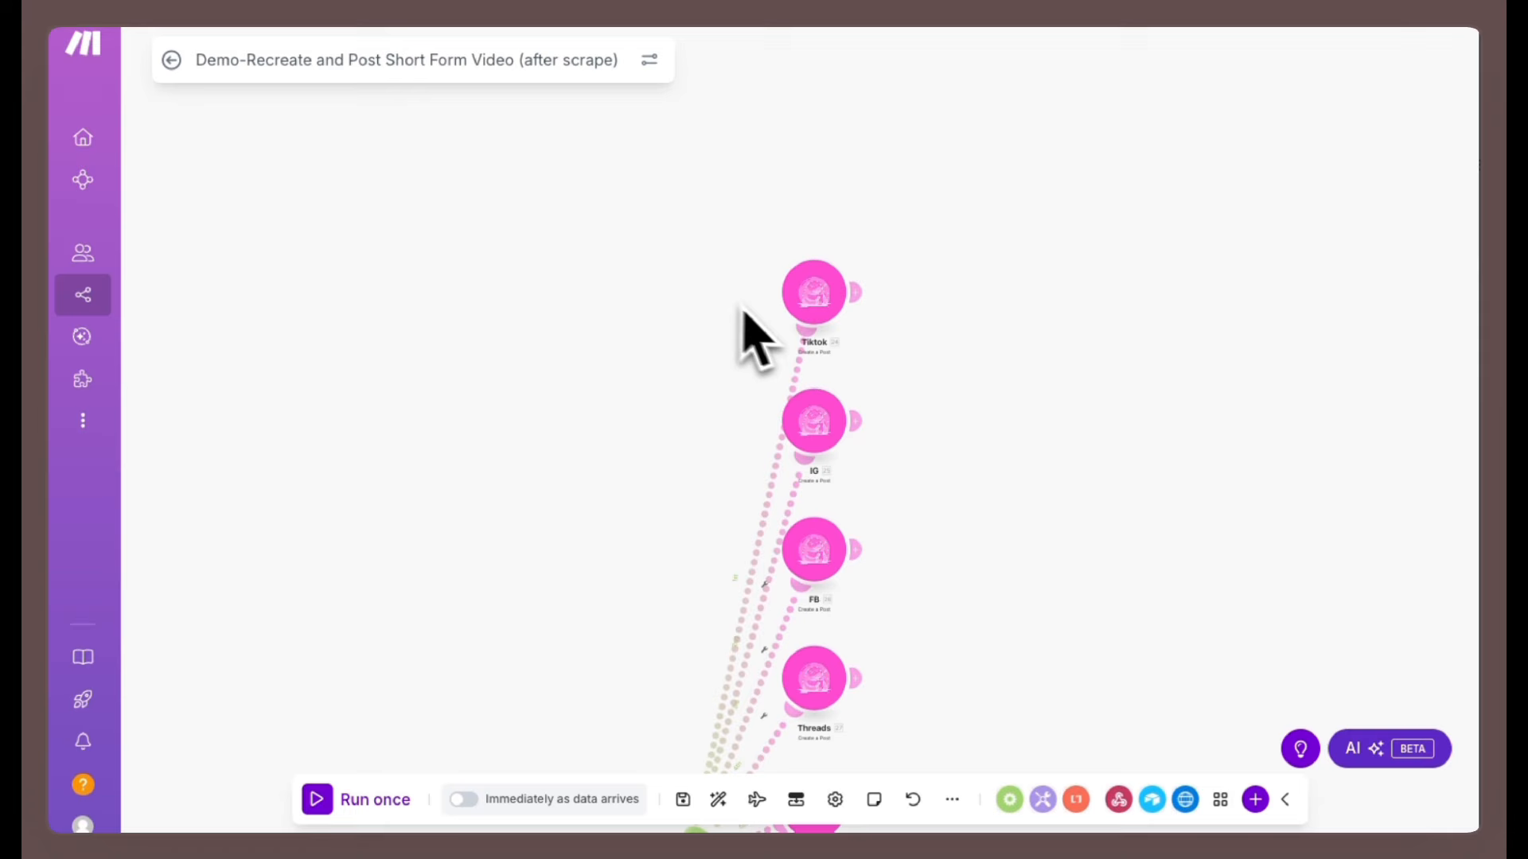
scroll(751, 331, "up", 5)
scroll(752, 342, "up", 2)
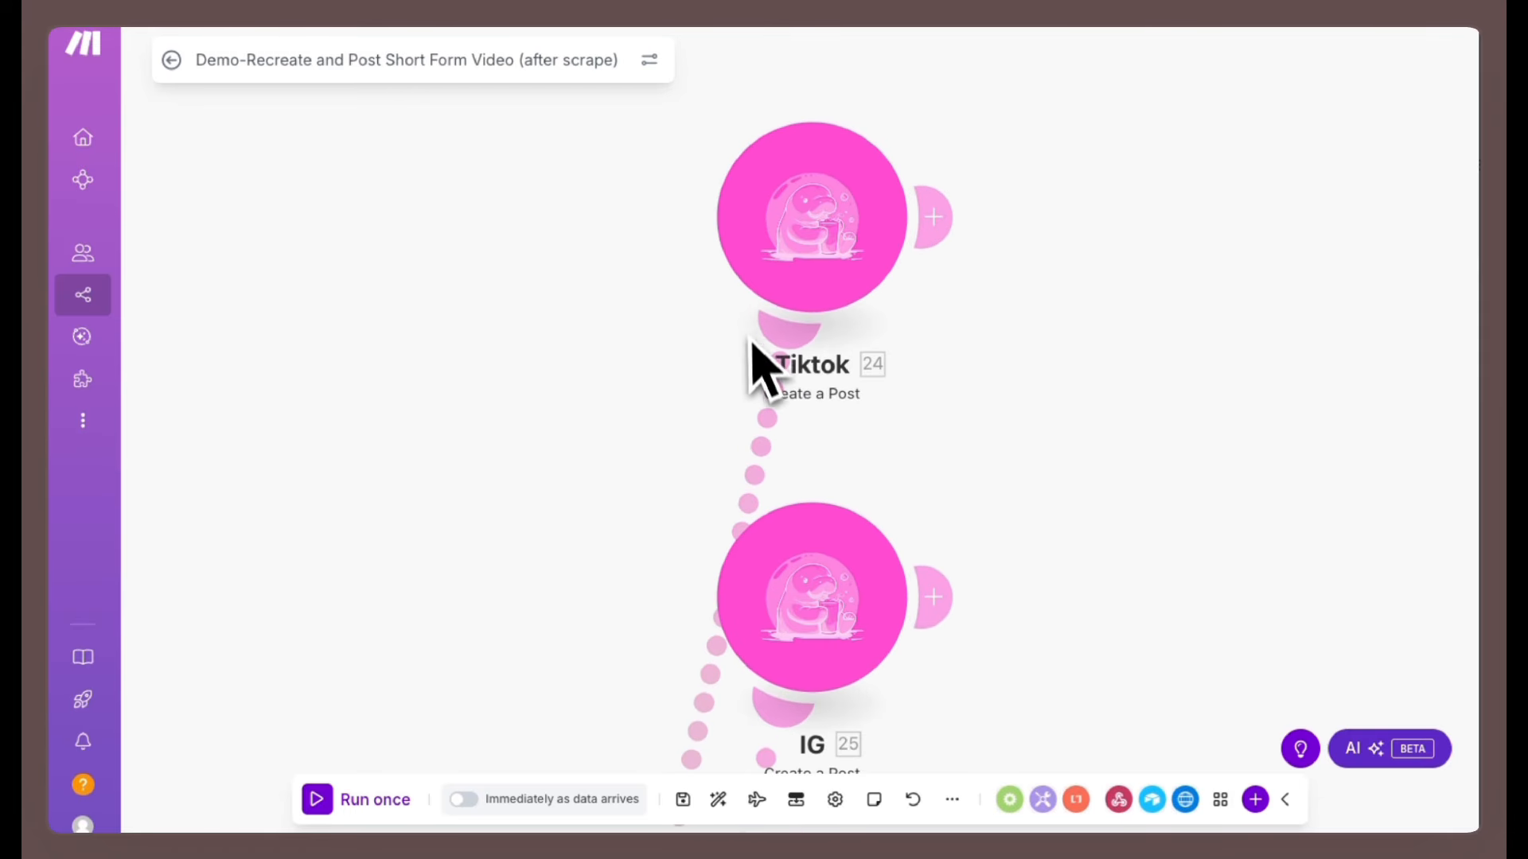
left_click(835, 263)
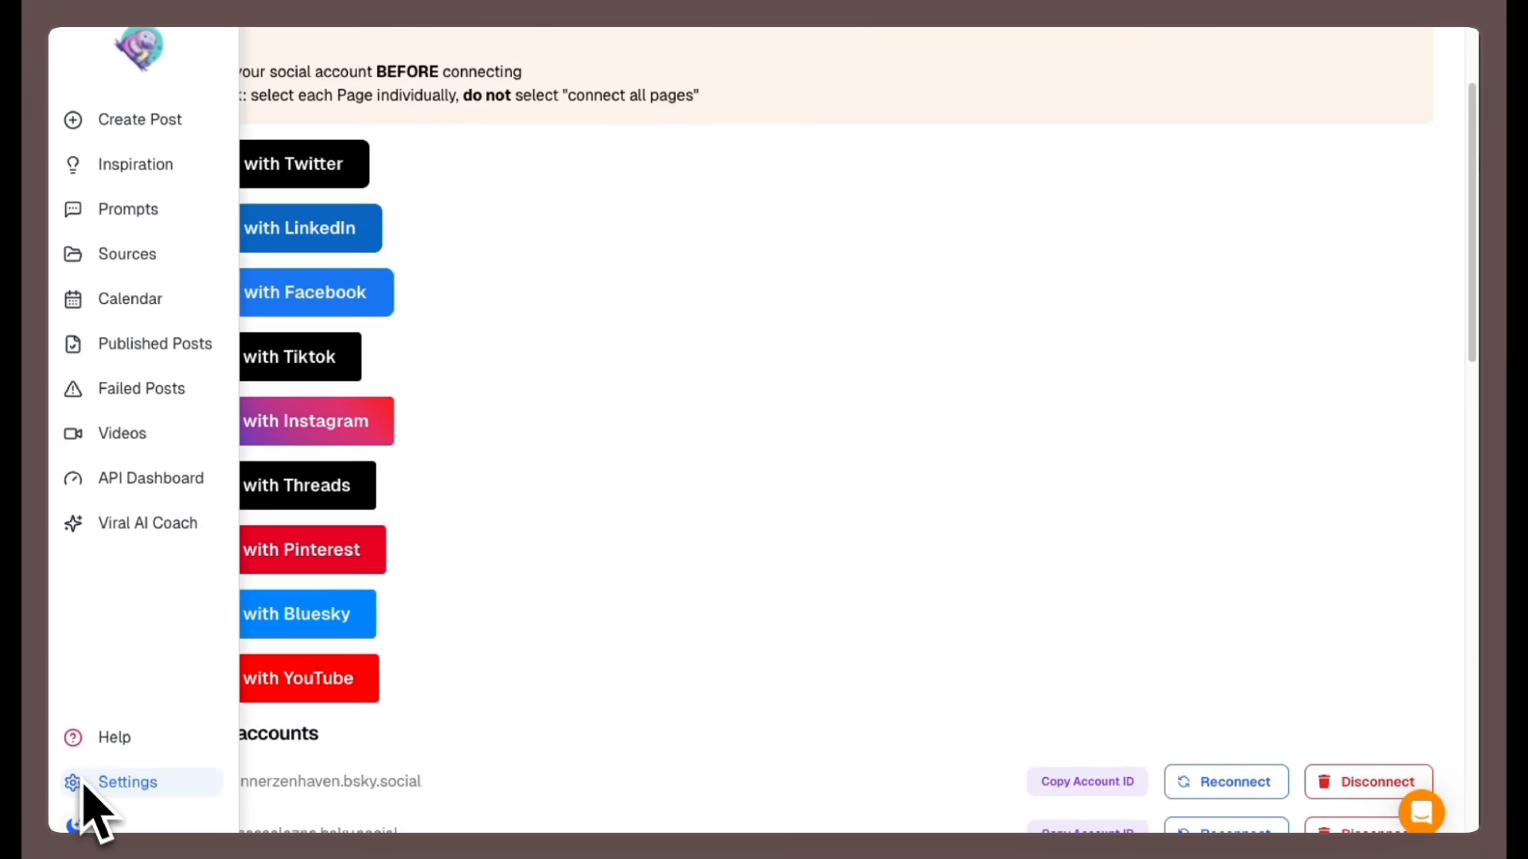
scroll(303, 263, "up", 3)
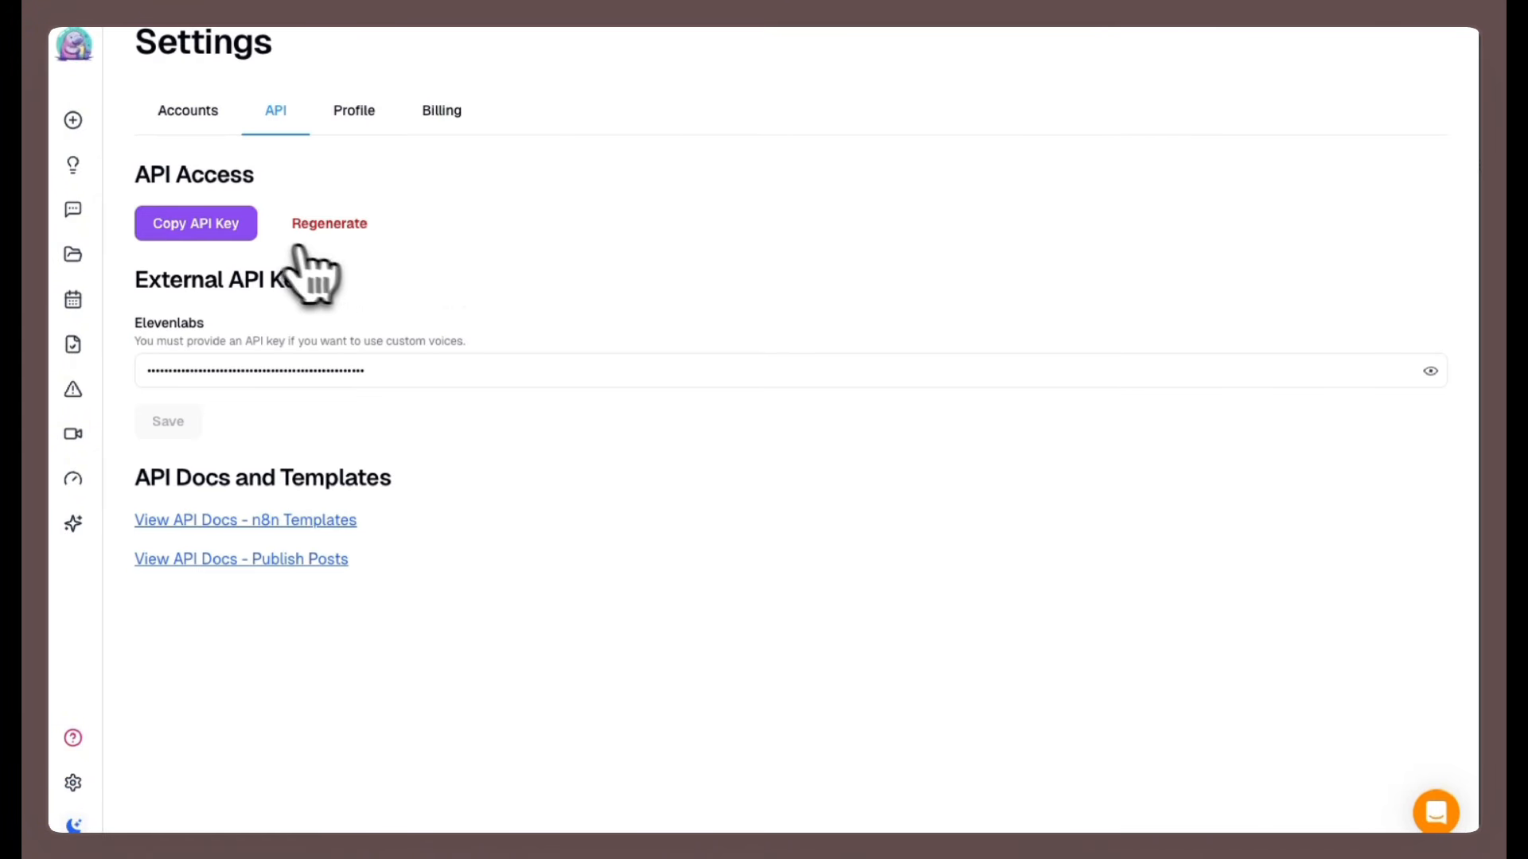
left_click(317, 238)
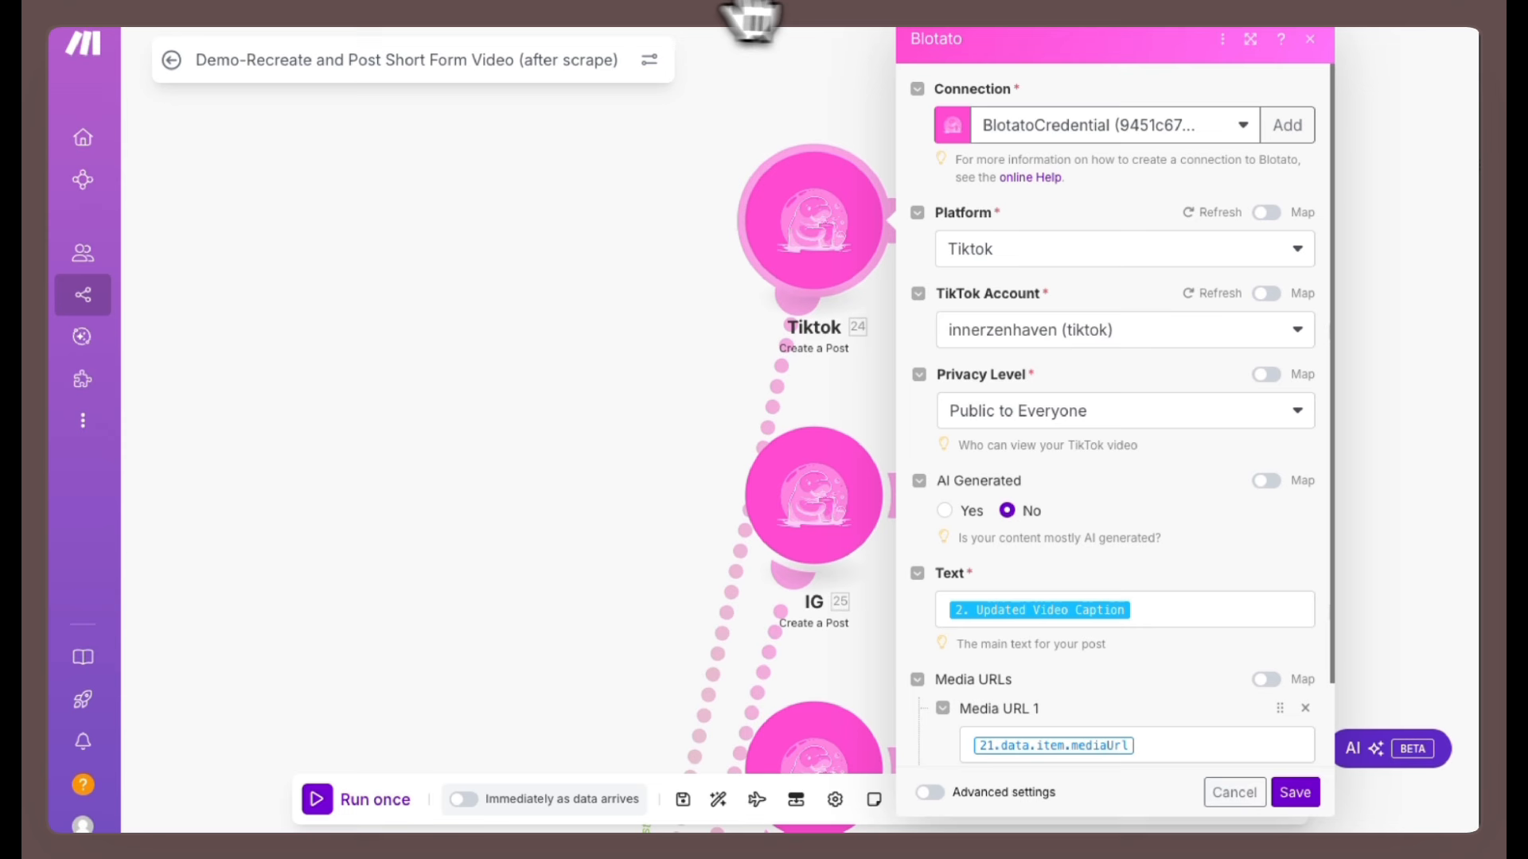
Add a new Blotato connection named BlotatoCredential_Tesx, pasting the Blotato API key, and save it.
left_click(1287, 125)
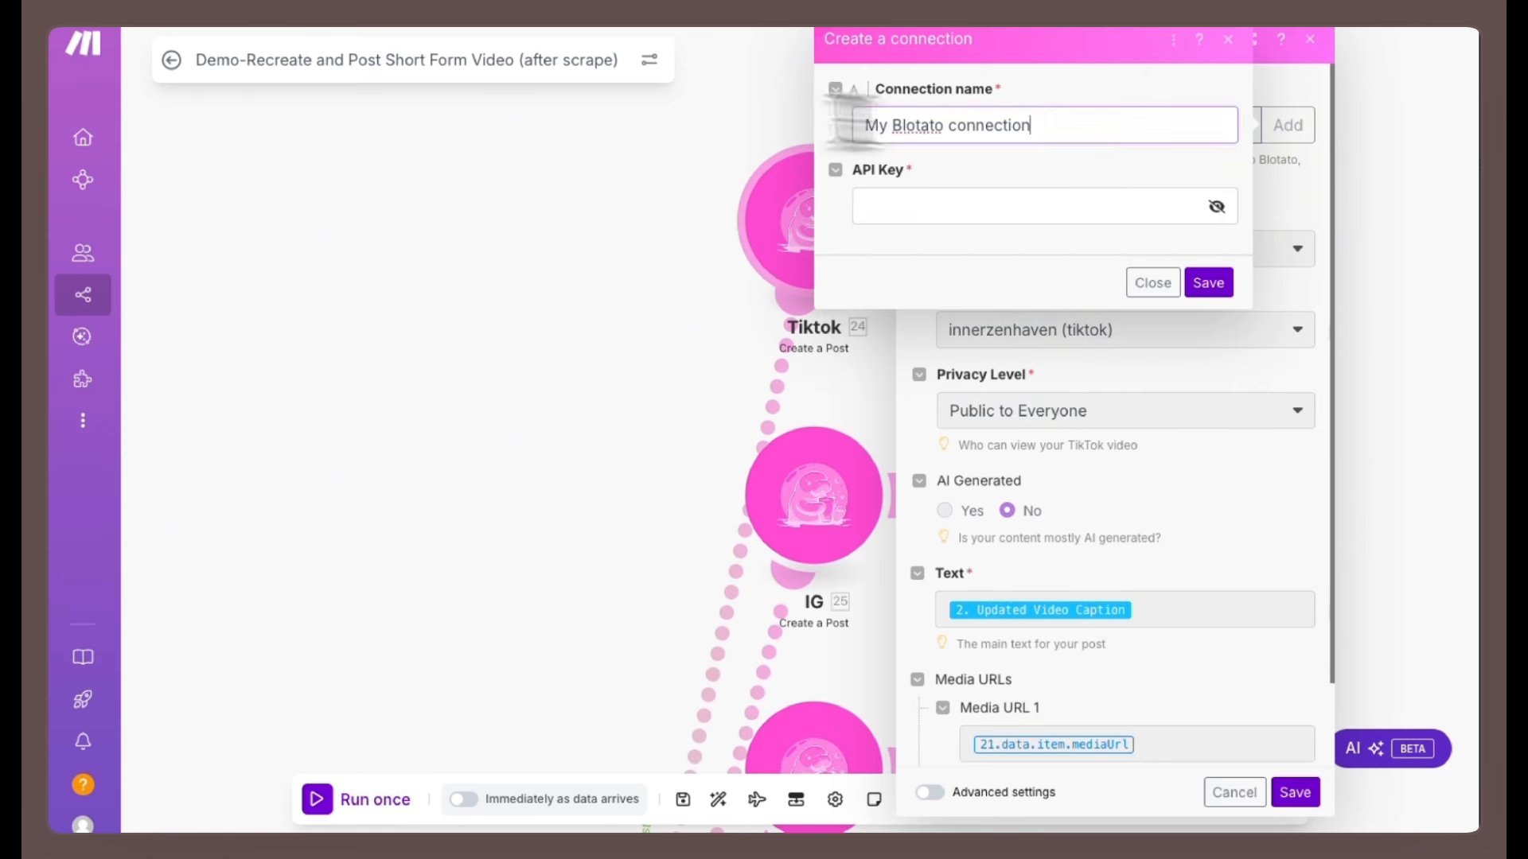
left_click(913, 209)
right_click(914, 209)
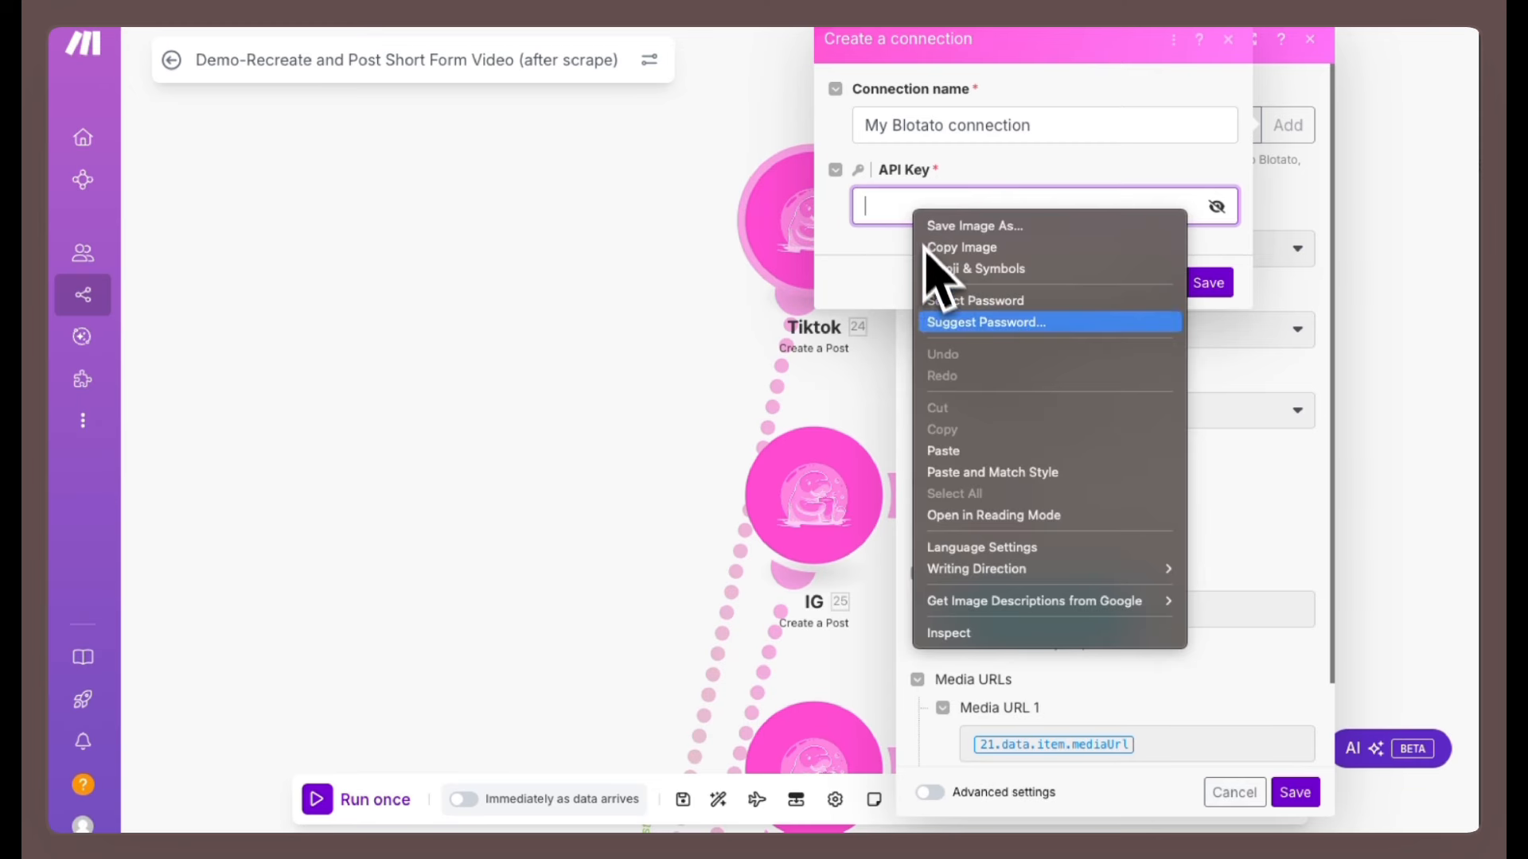
left_click(942, 447)
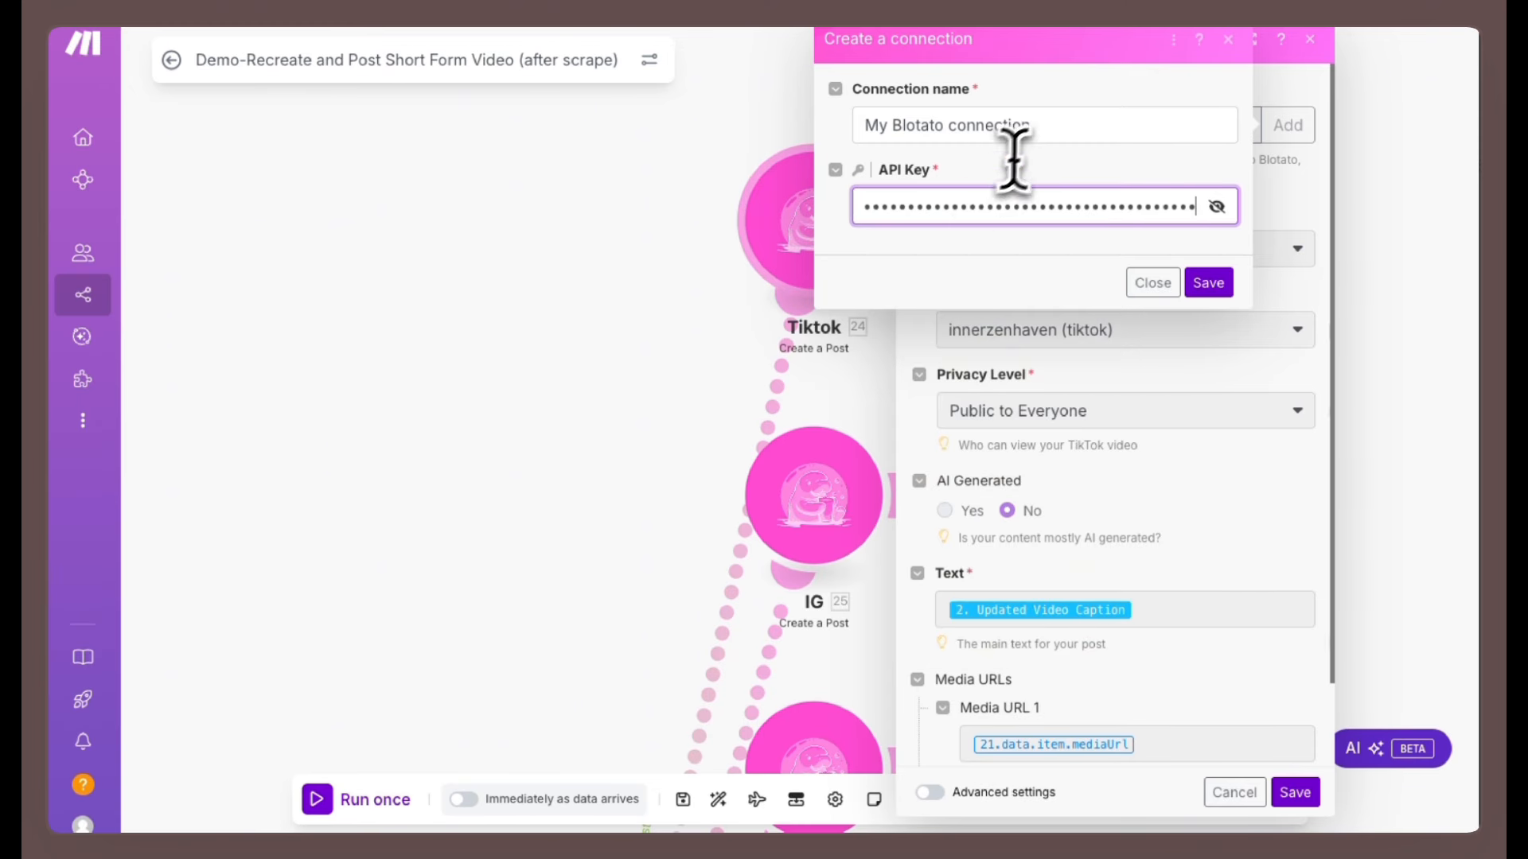
left_click_drag(1030, 126, 852, 127)
type("BlotatoCredential")
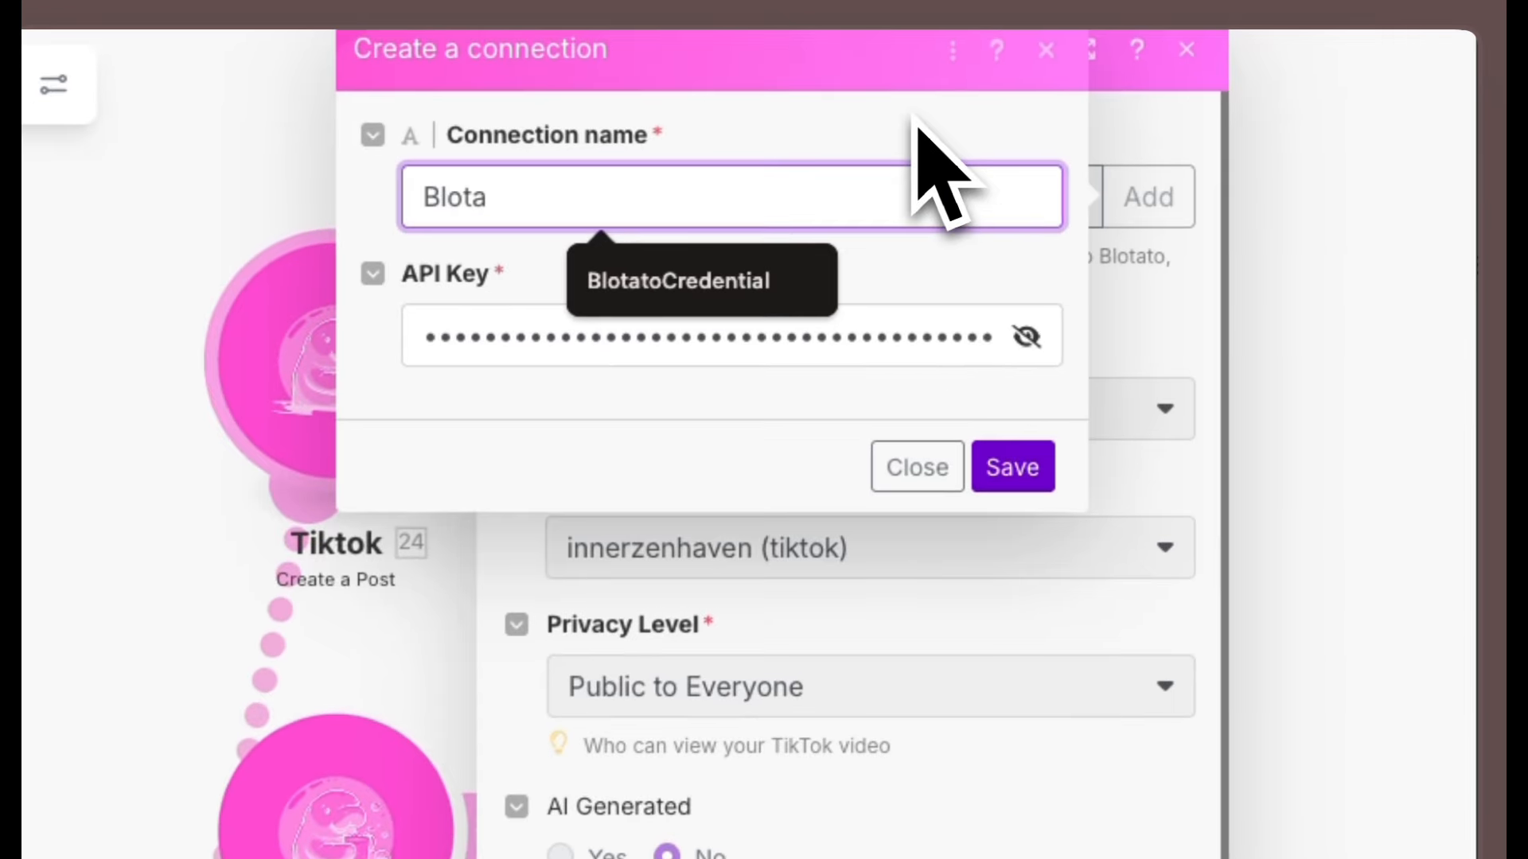
left_click(736, 291)
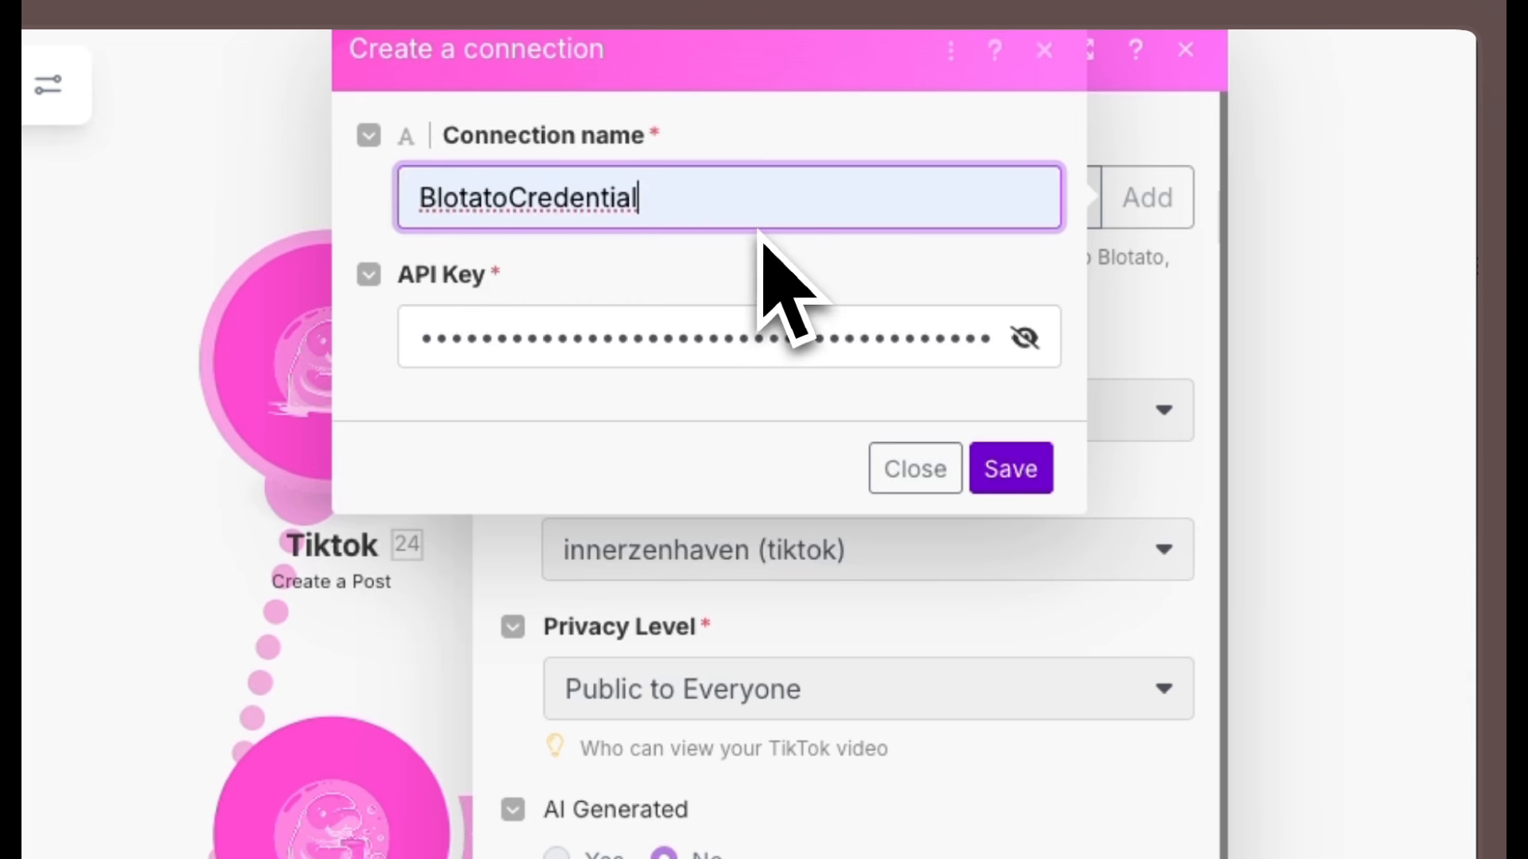
type("_Test")
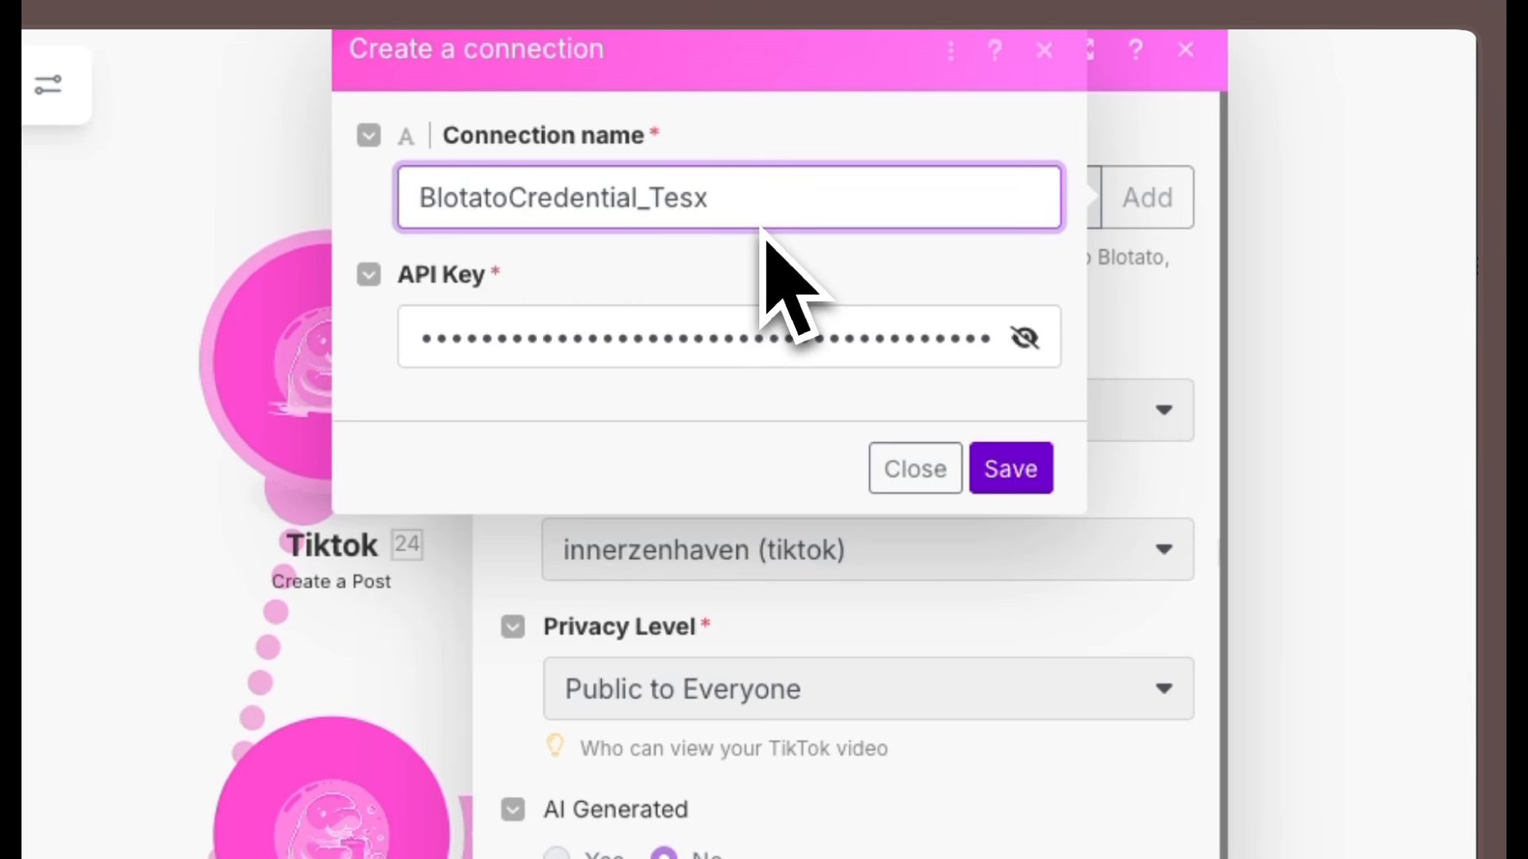
left_click(1009, 469)
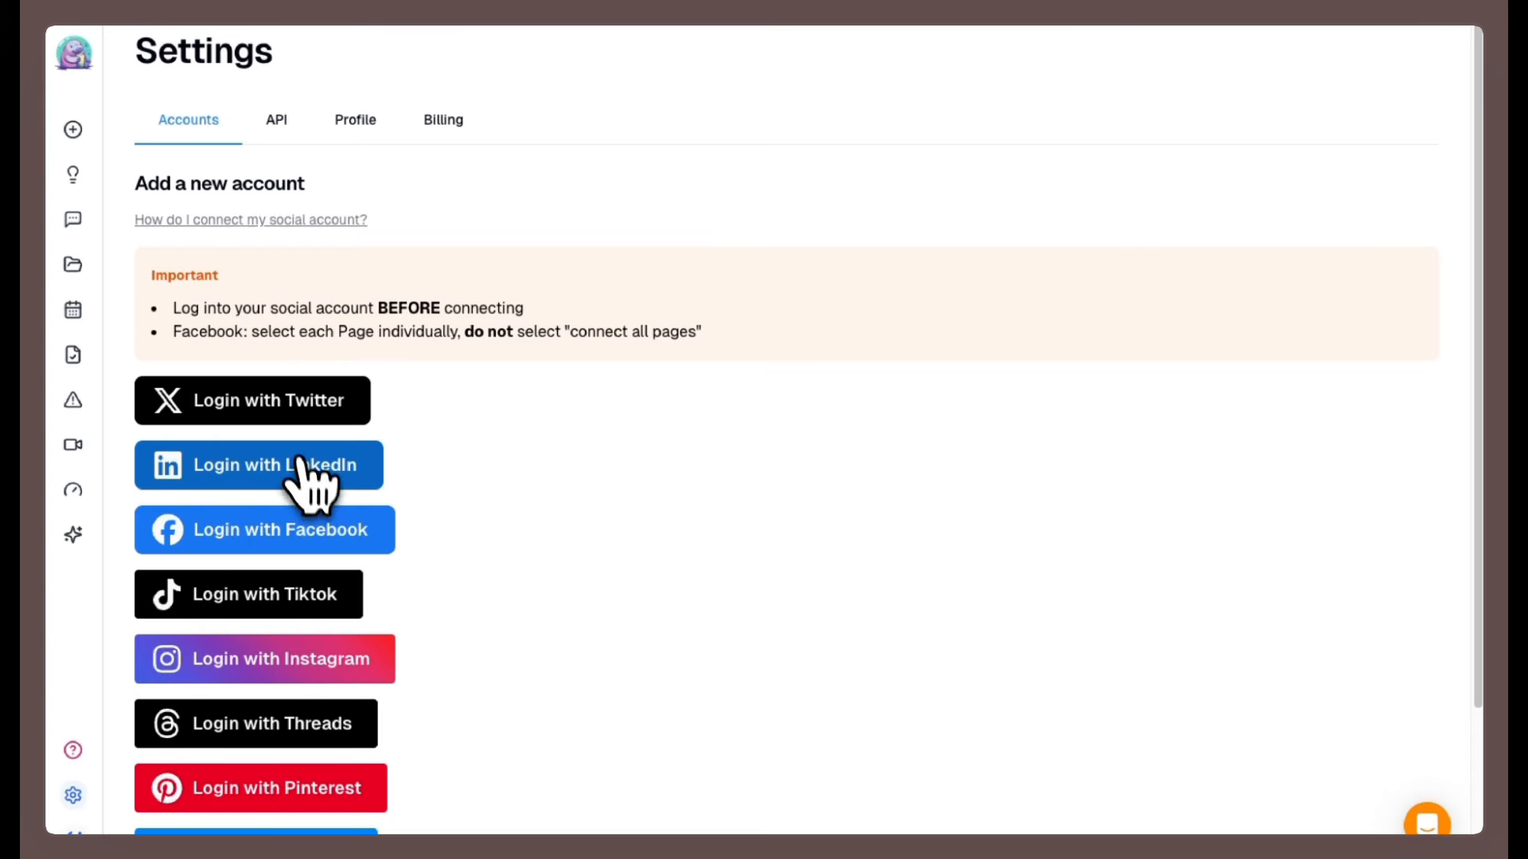
Set the TikTok post's AI Generated option to Yes.
scroll(537, 577, "down", 1)
scroll(537, 572, "down", 3)
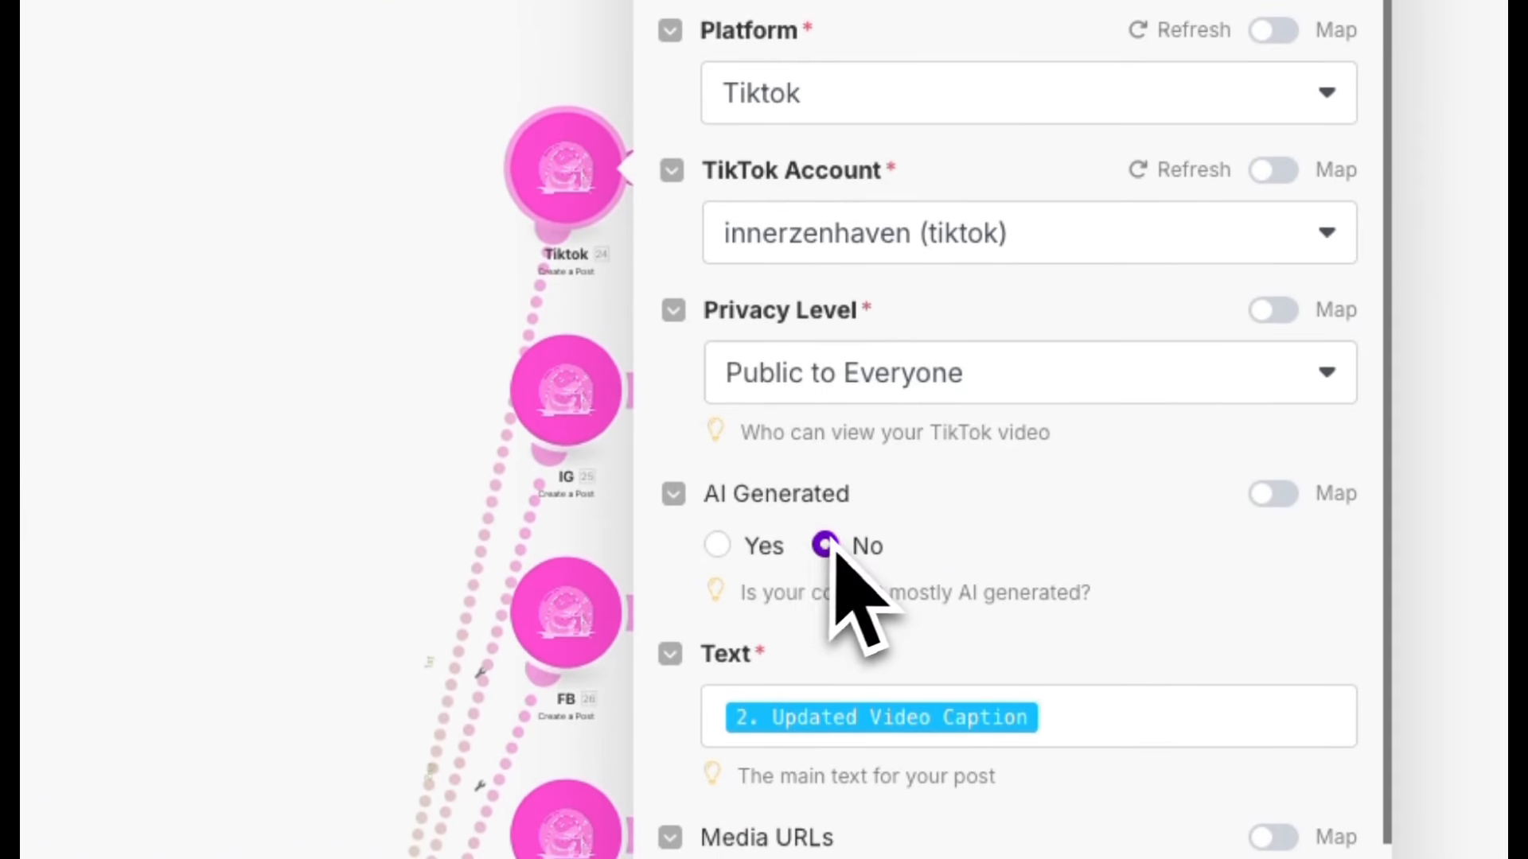
left_click(719, 546)
scroll(979, 569, "down", 2)
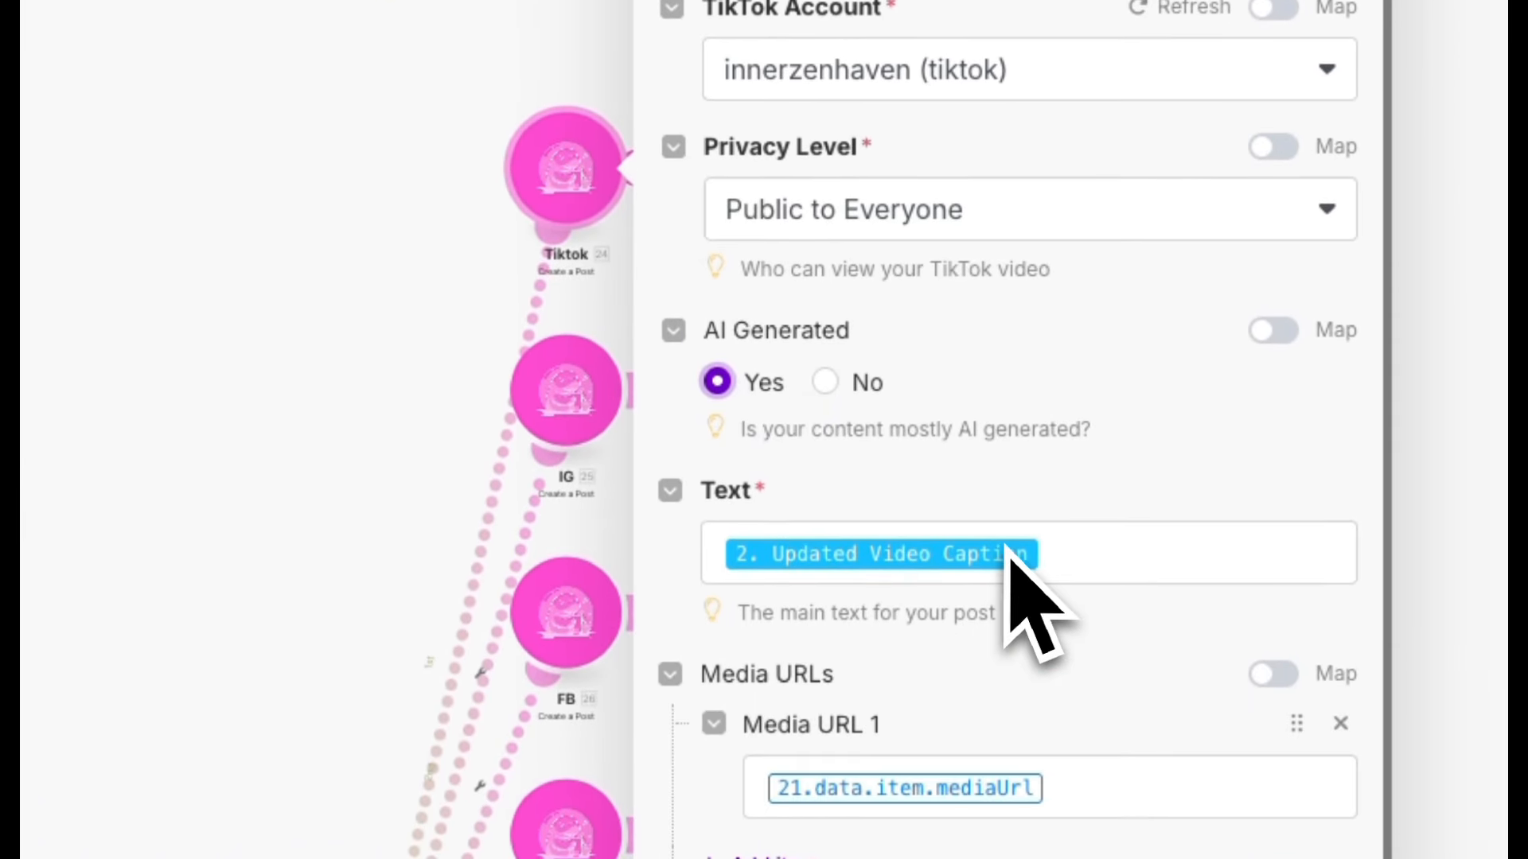
left_click(1065, 557)
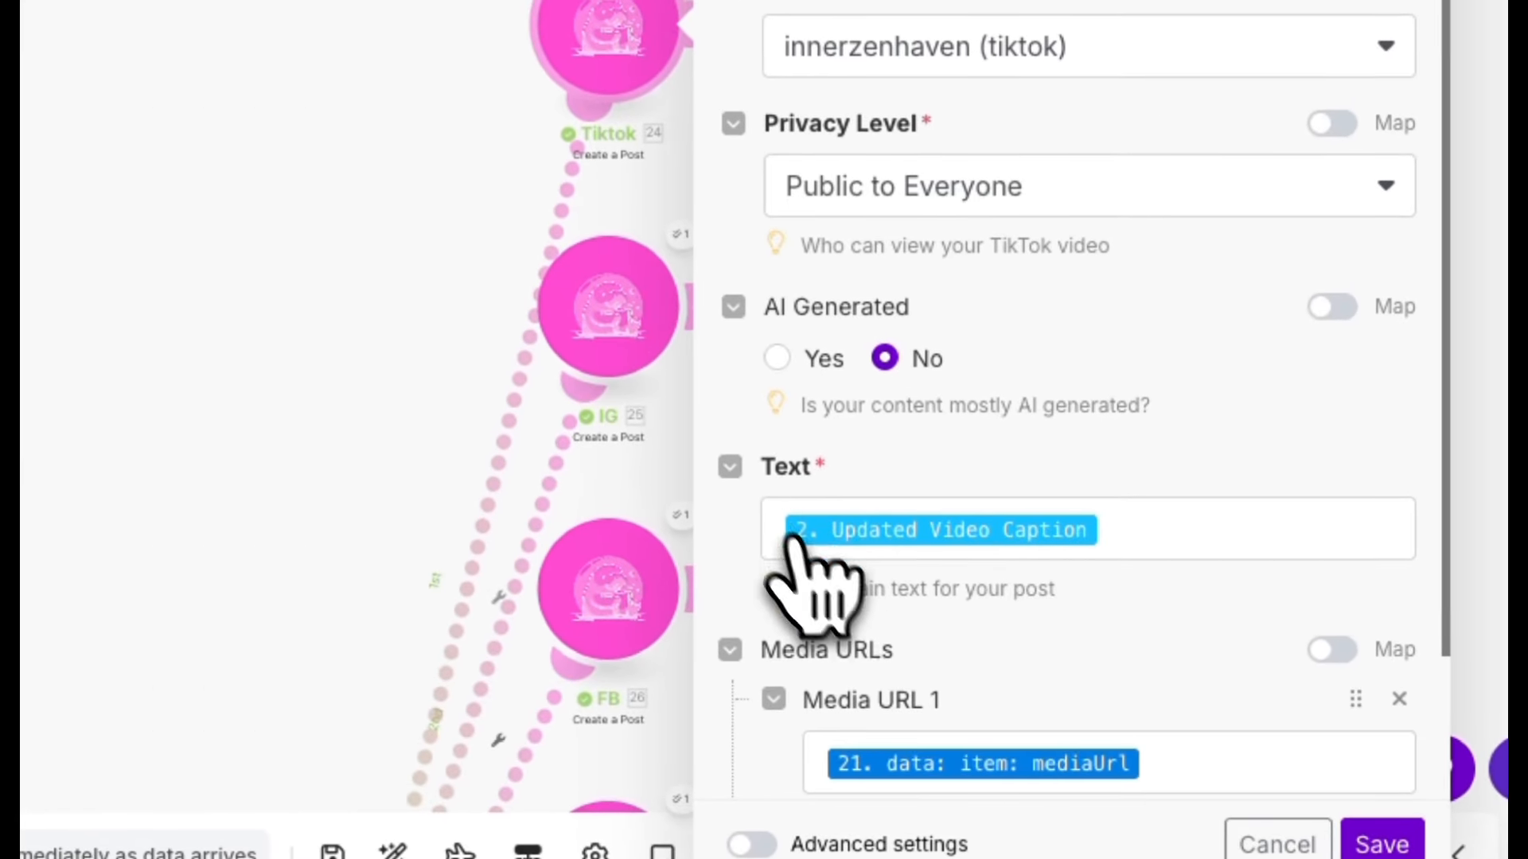
Inspect the TikTok module's Text and Media URL mappings against the Get Video output, then cancel the panel.
scroll(1177, 529, "down", 2)
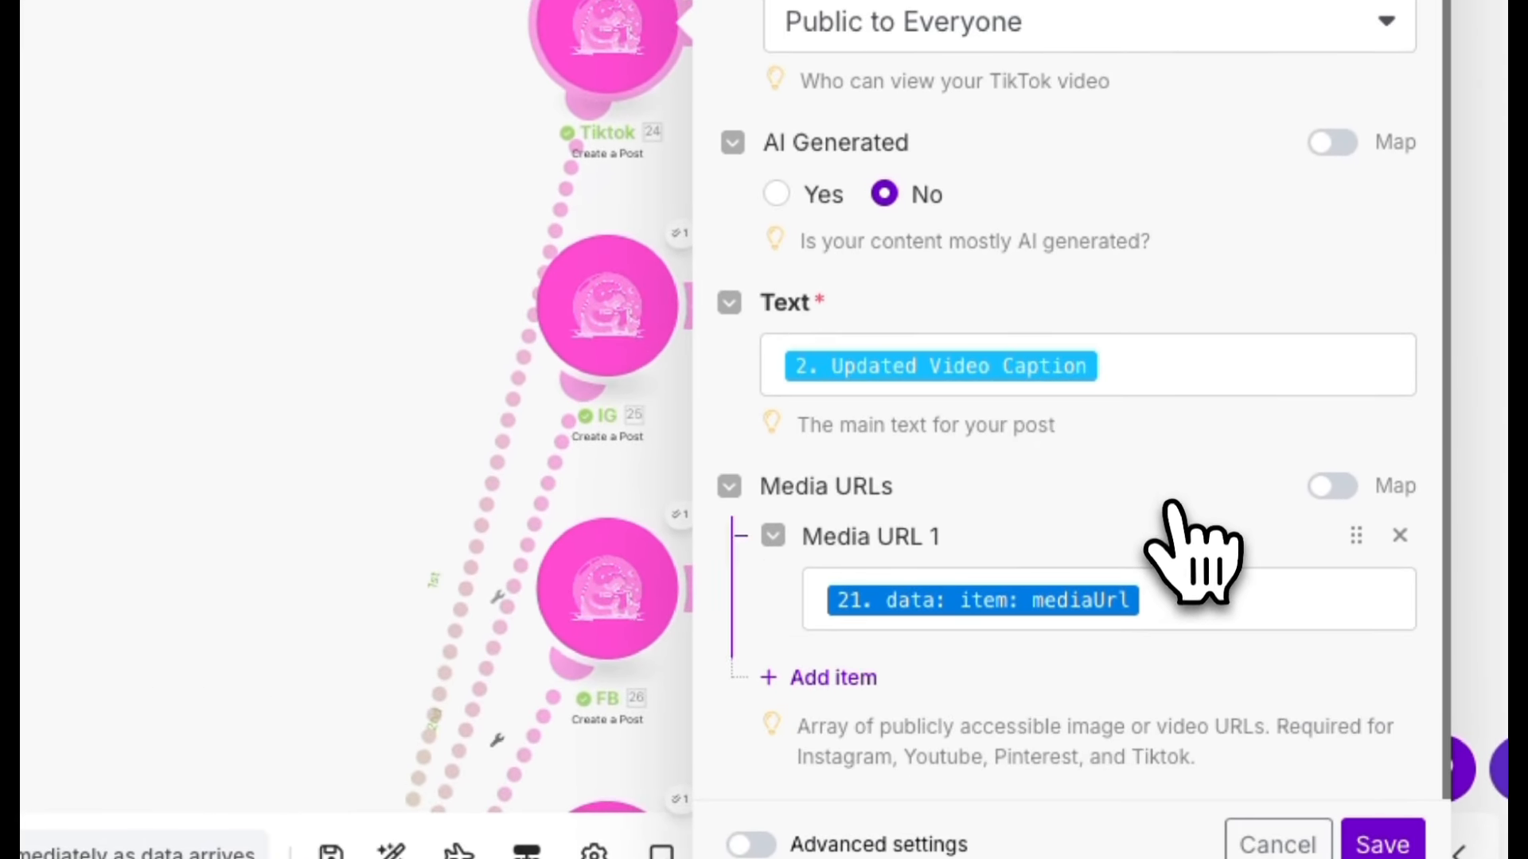
left_click(1138, 373)
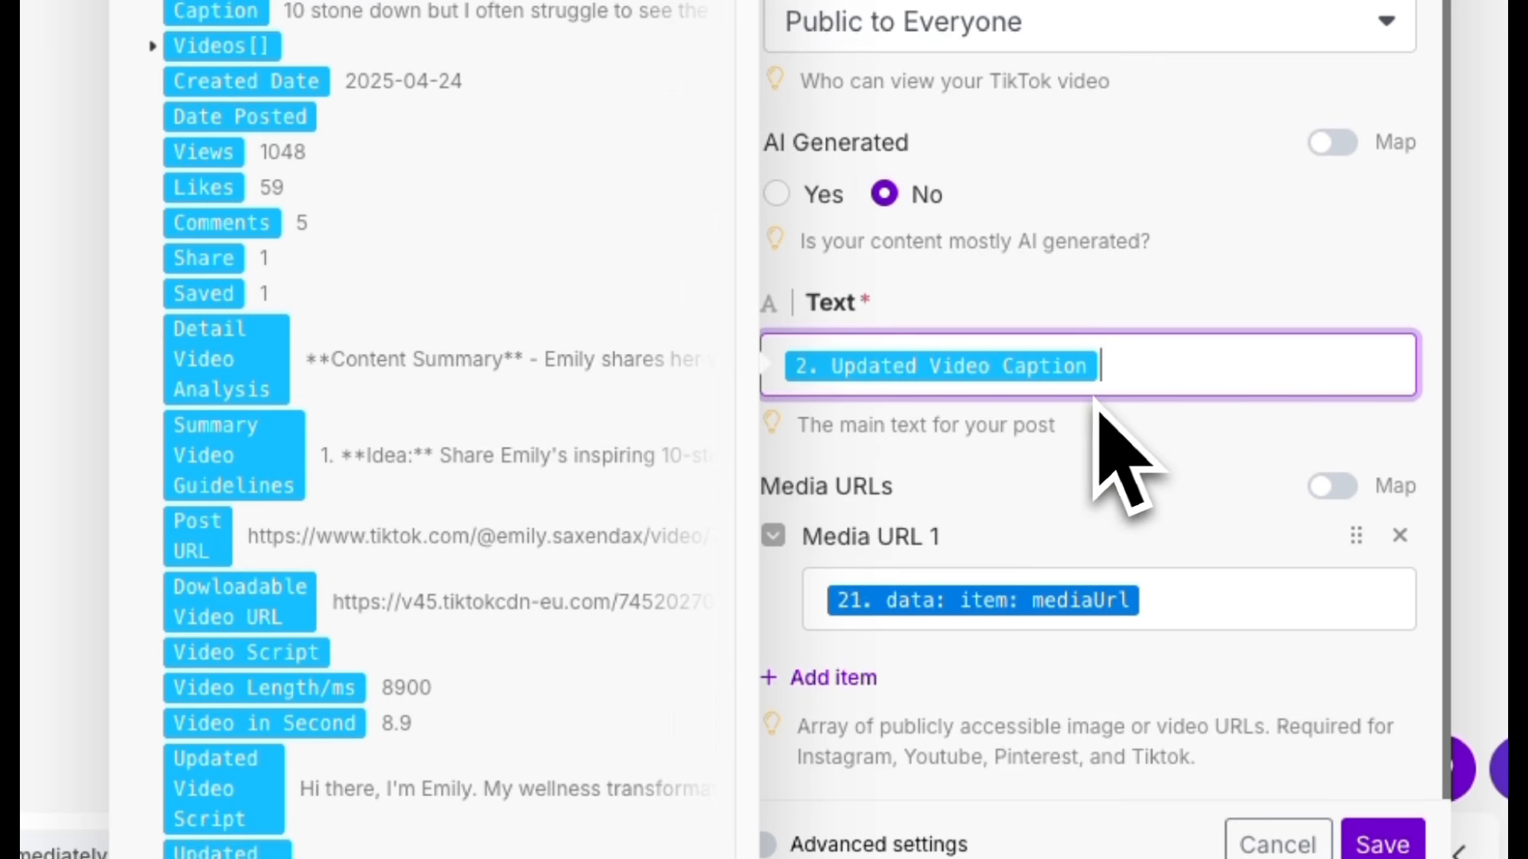
scroll(358, 557, "down", 4)
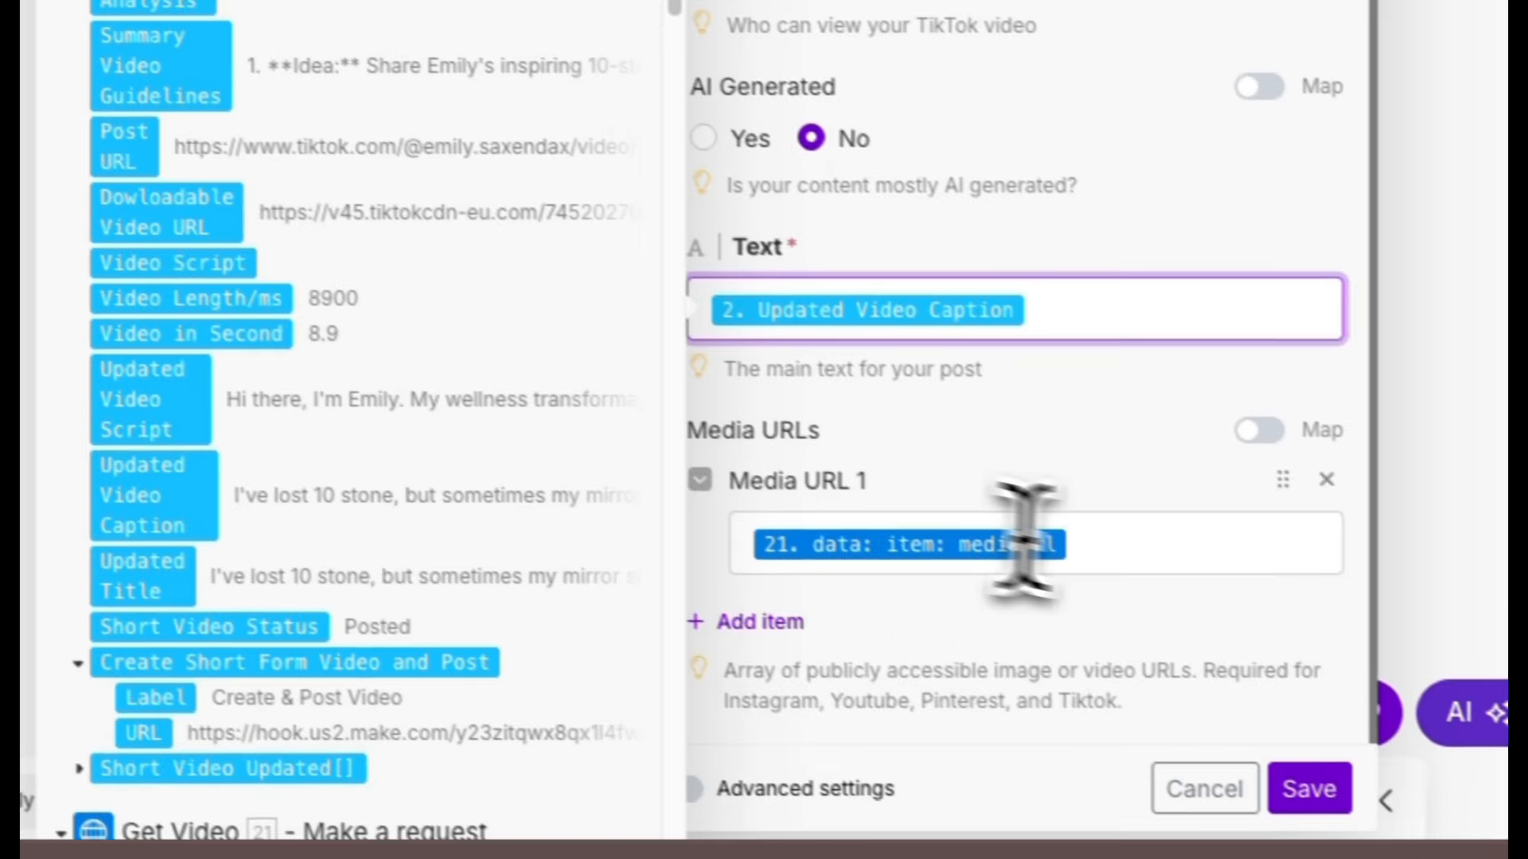
left_click(1393, 553)
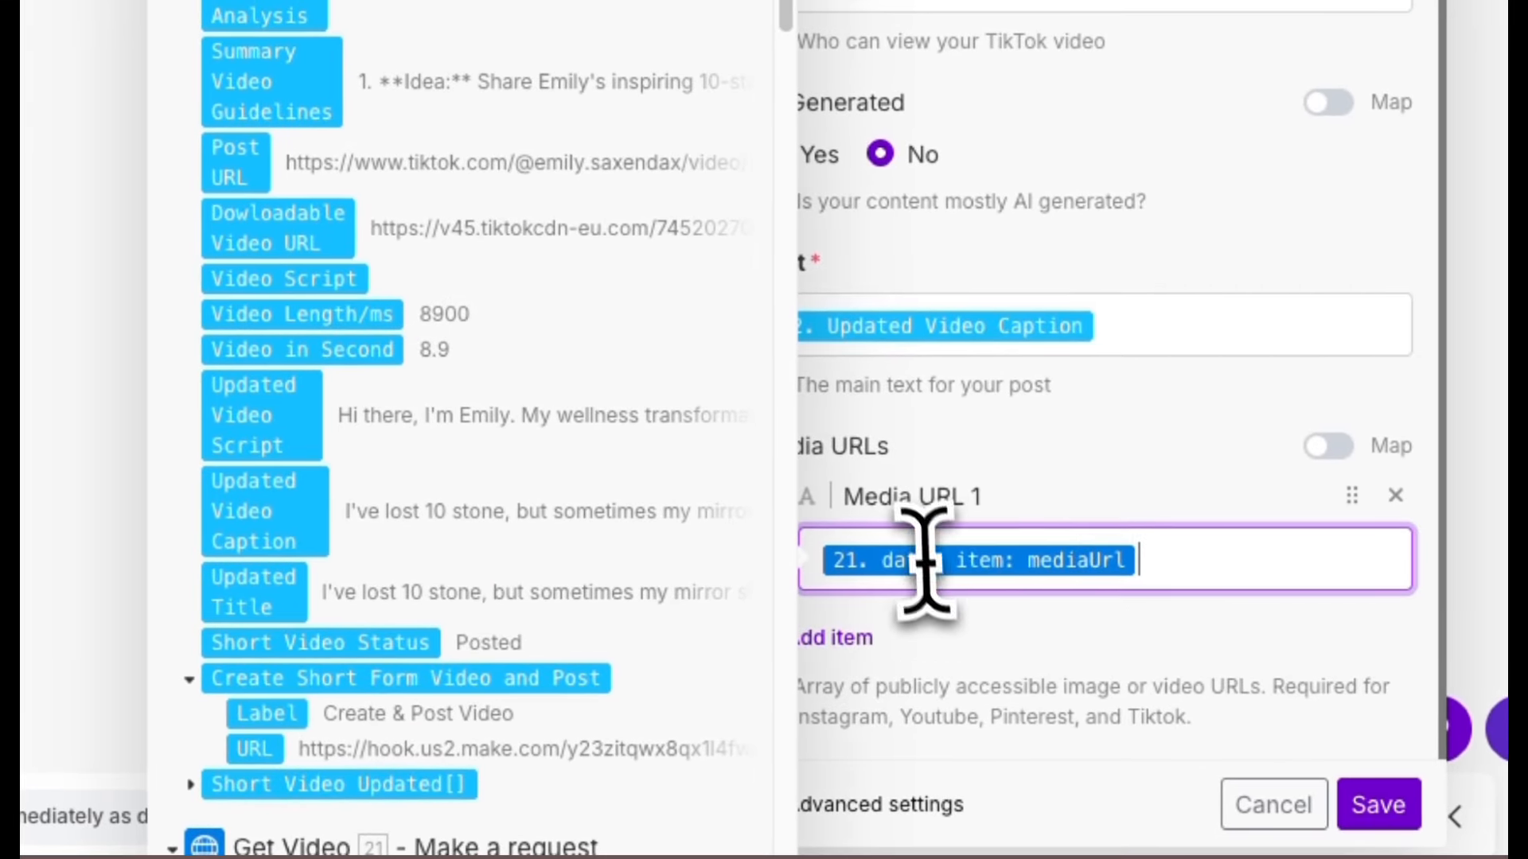
scroll(616, 434, "down", 10)
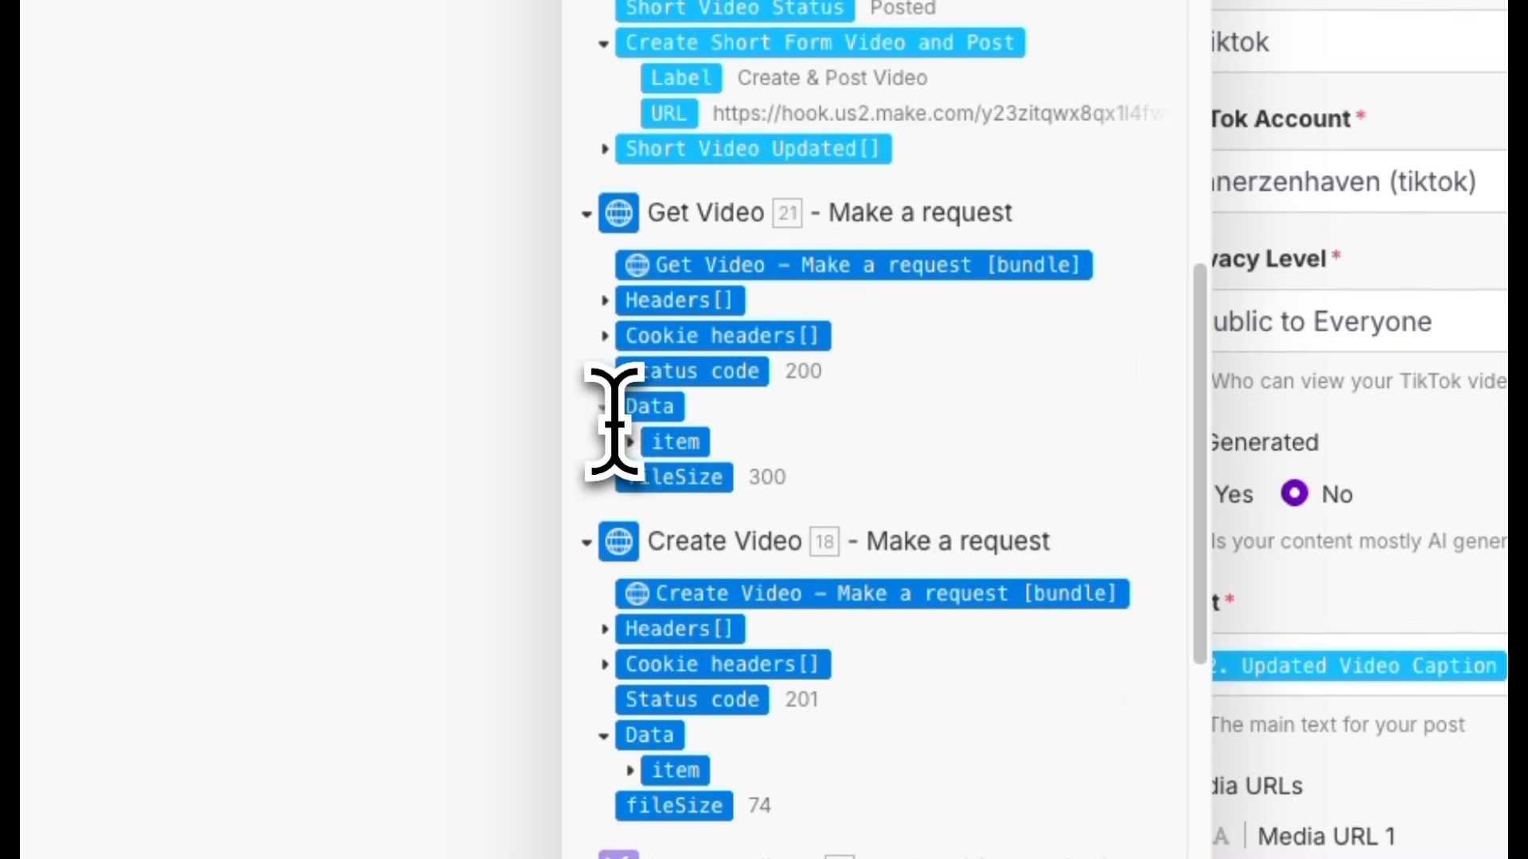
left_click(659, 444)
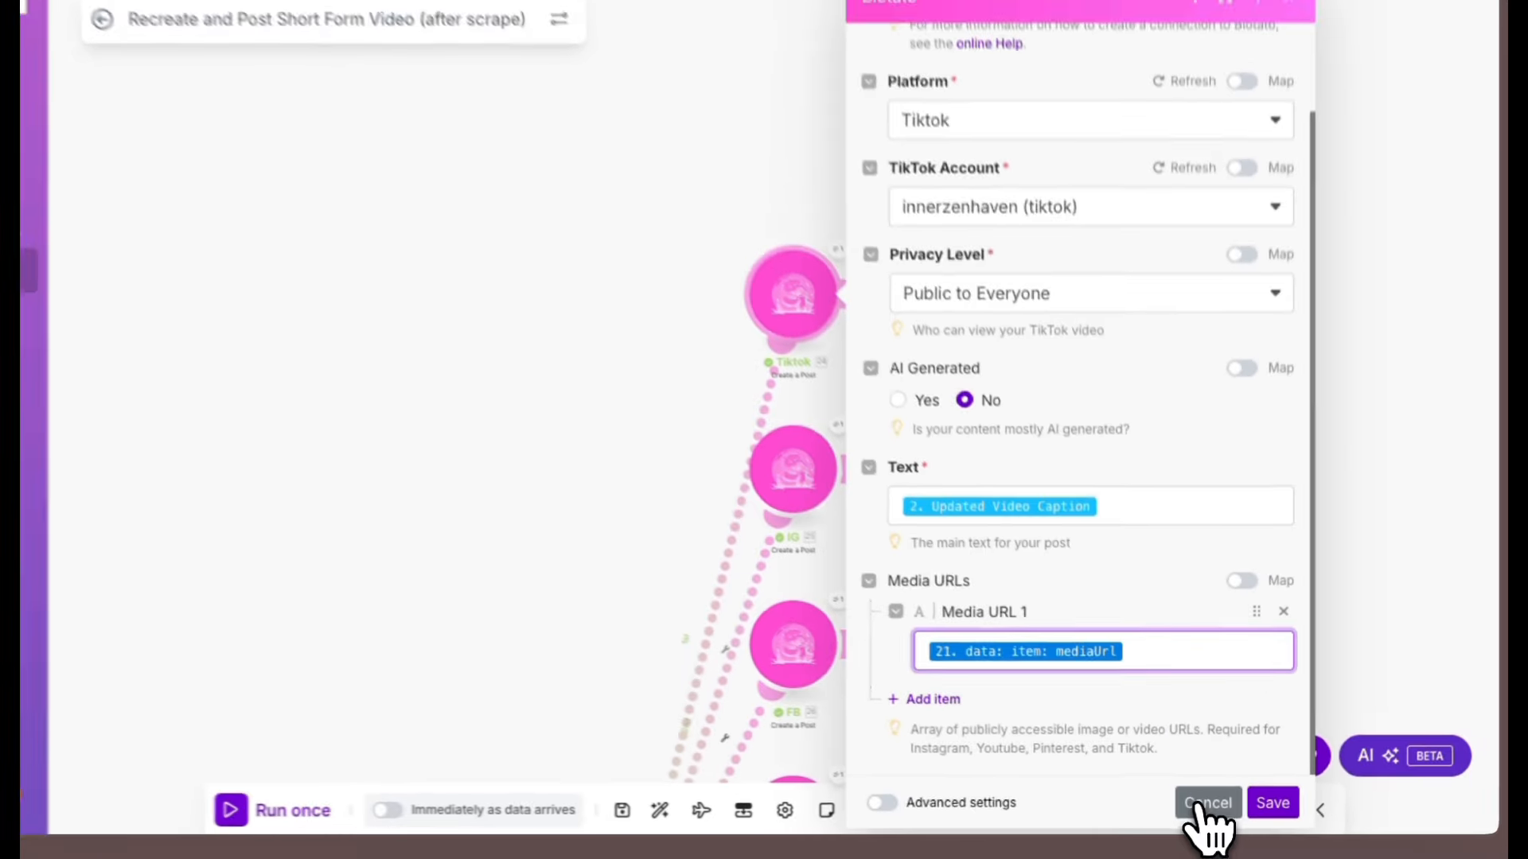
left_click(1217, 787)
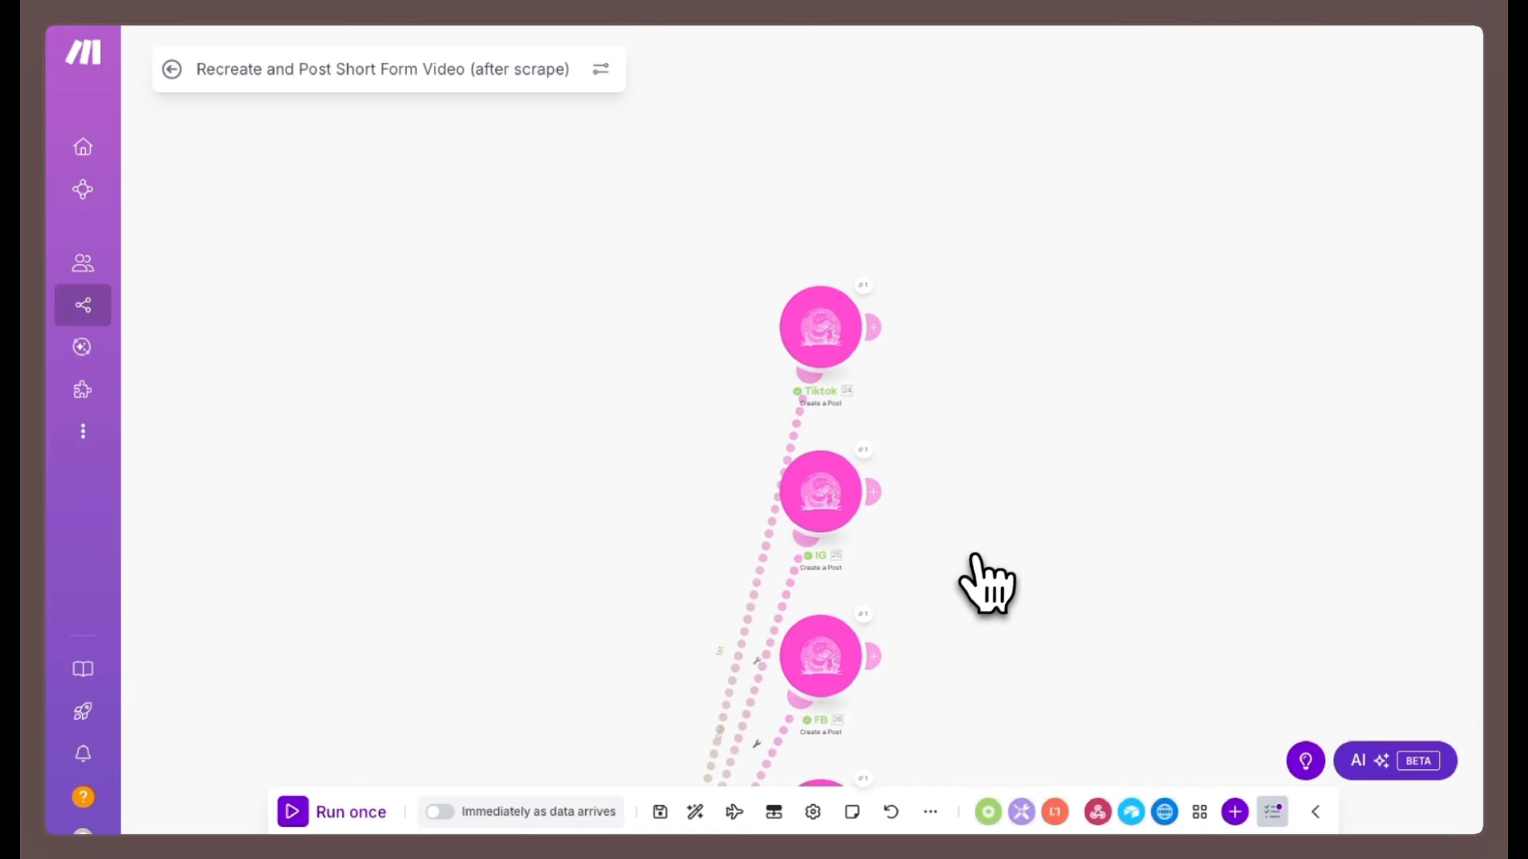
Open the IG posting module and review its Post Type options, keeping Reel.
left_click(823, 509)
scroll(860, 513, "down", 5)
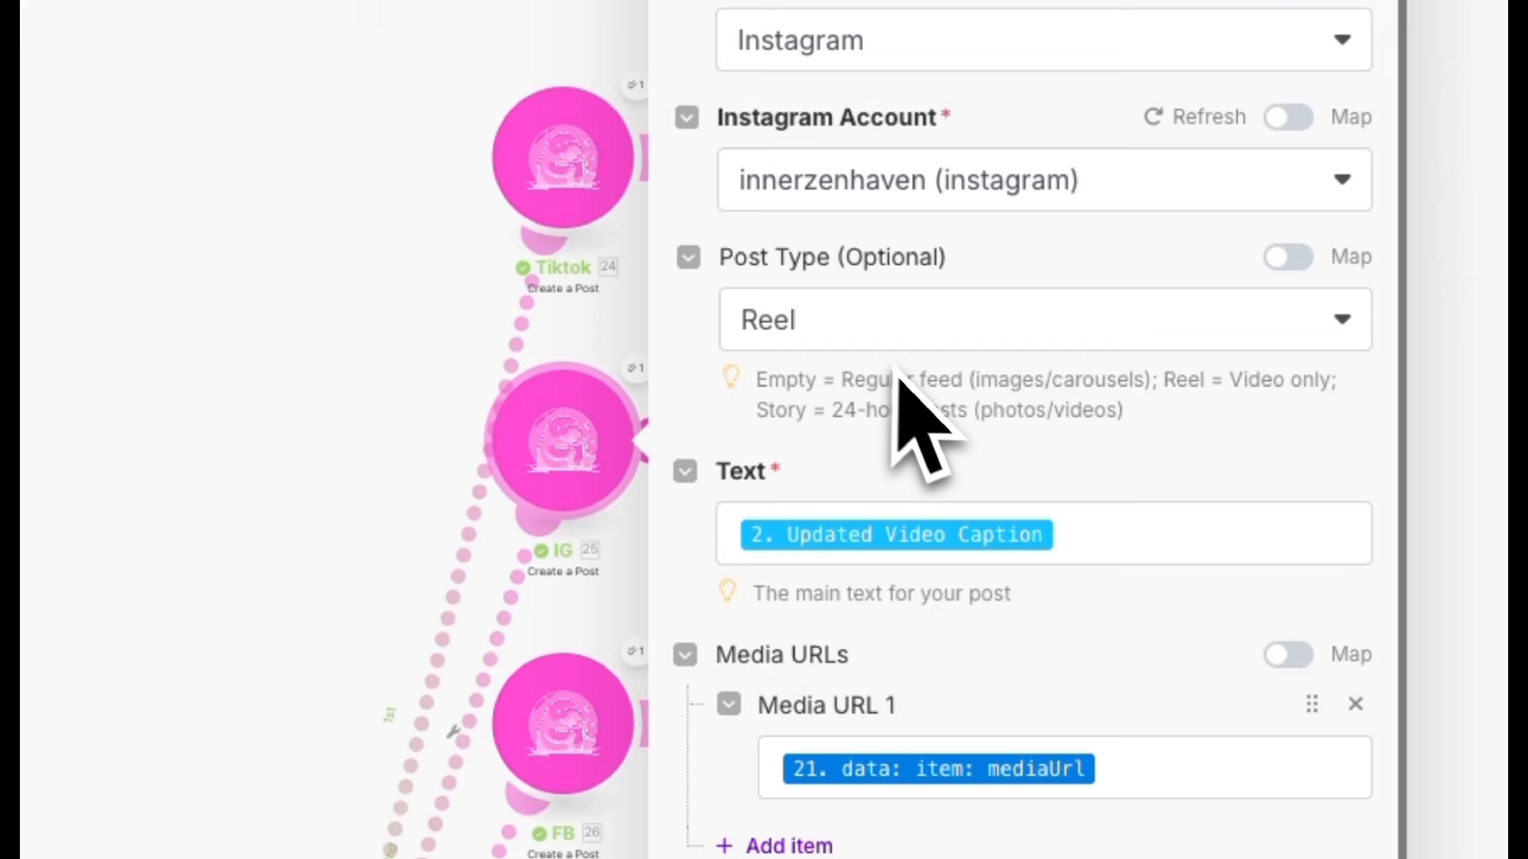
scroll(1002, 525, "down", 1)
left_click(883, 303)
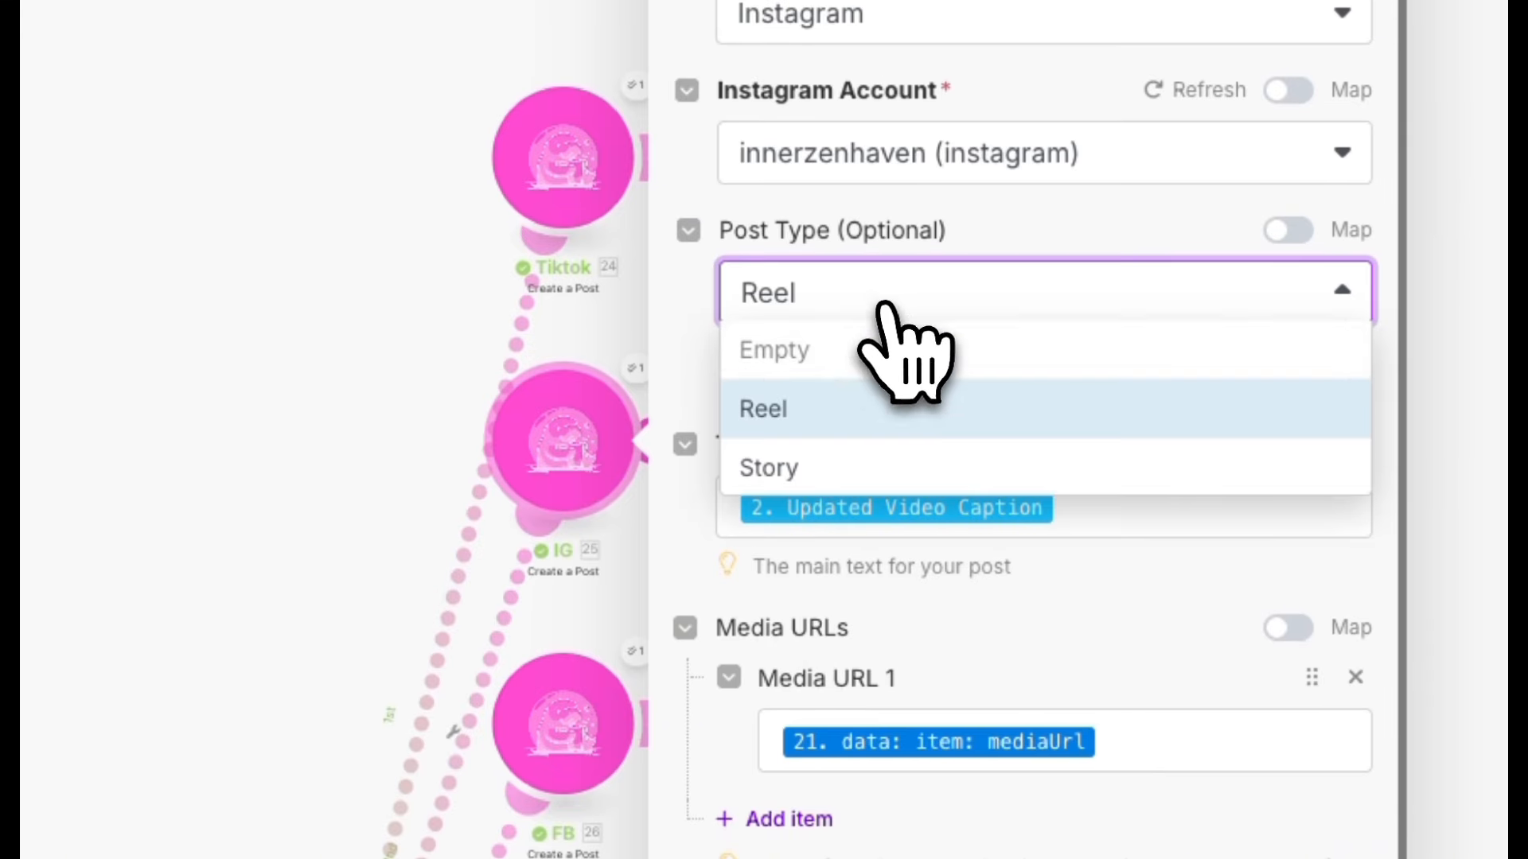
left_click(690, 181)
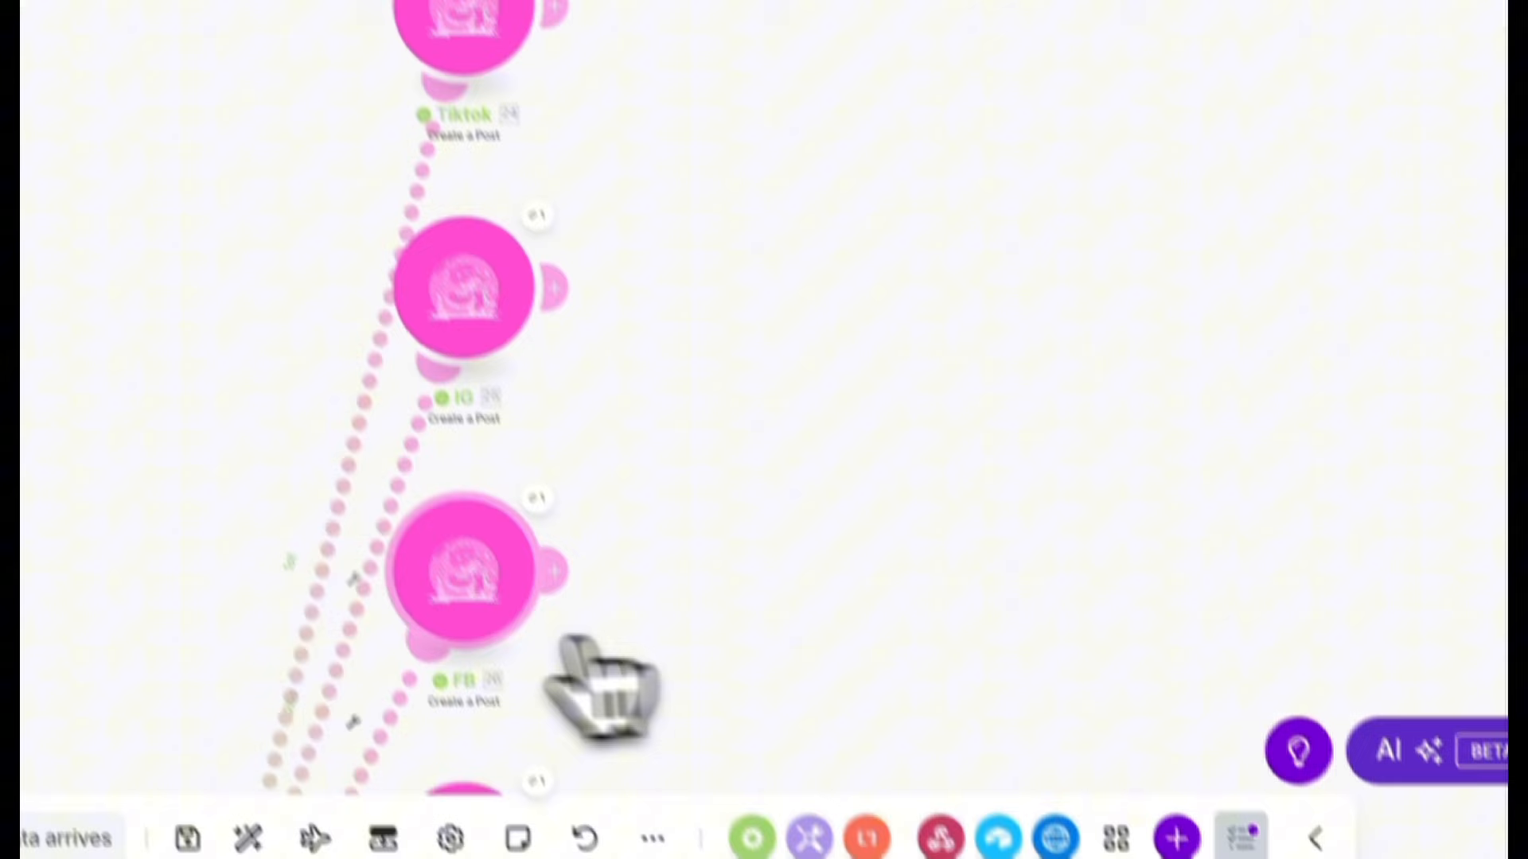
Open the FB posting module, keep its Video Type as Reel, and save it.
left_click(540, 763)
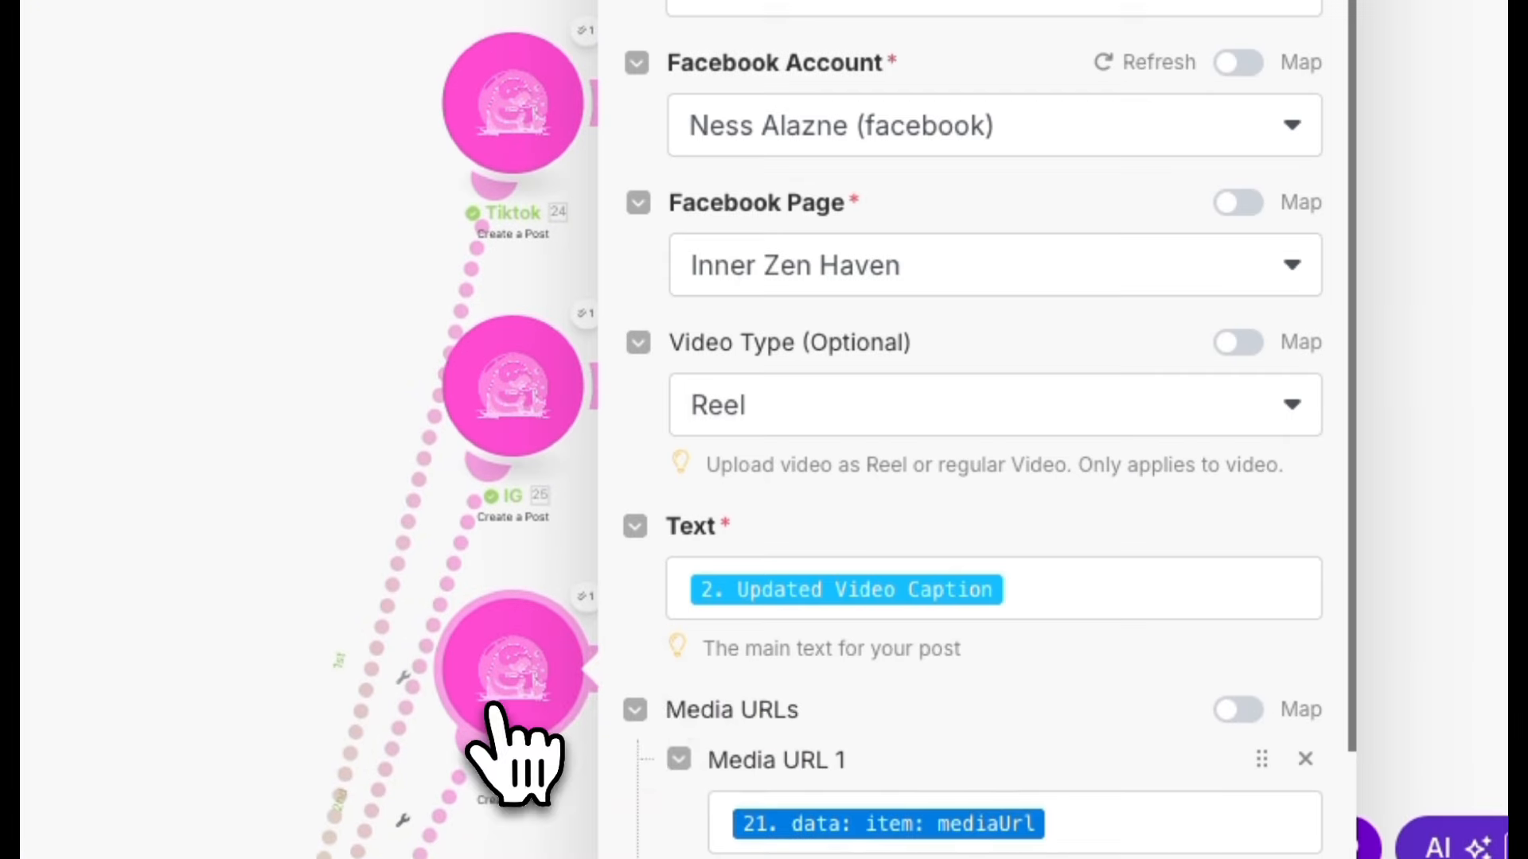
scroll(819, 613, "down", 2)
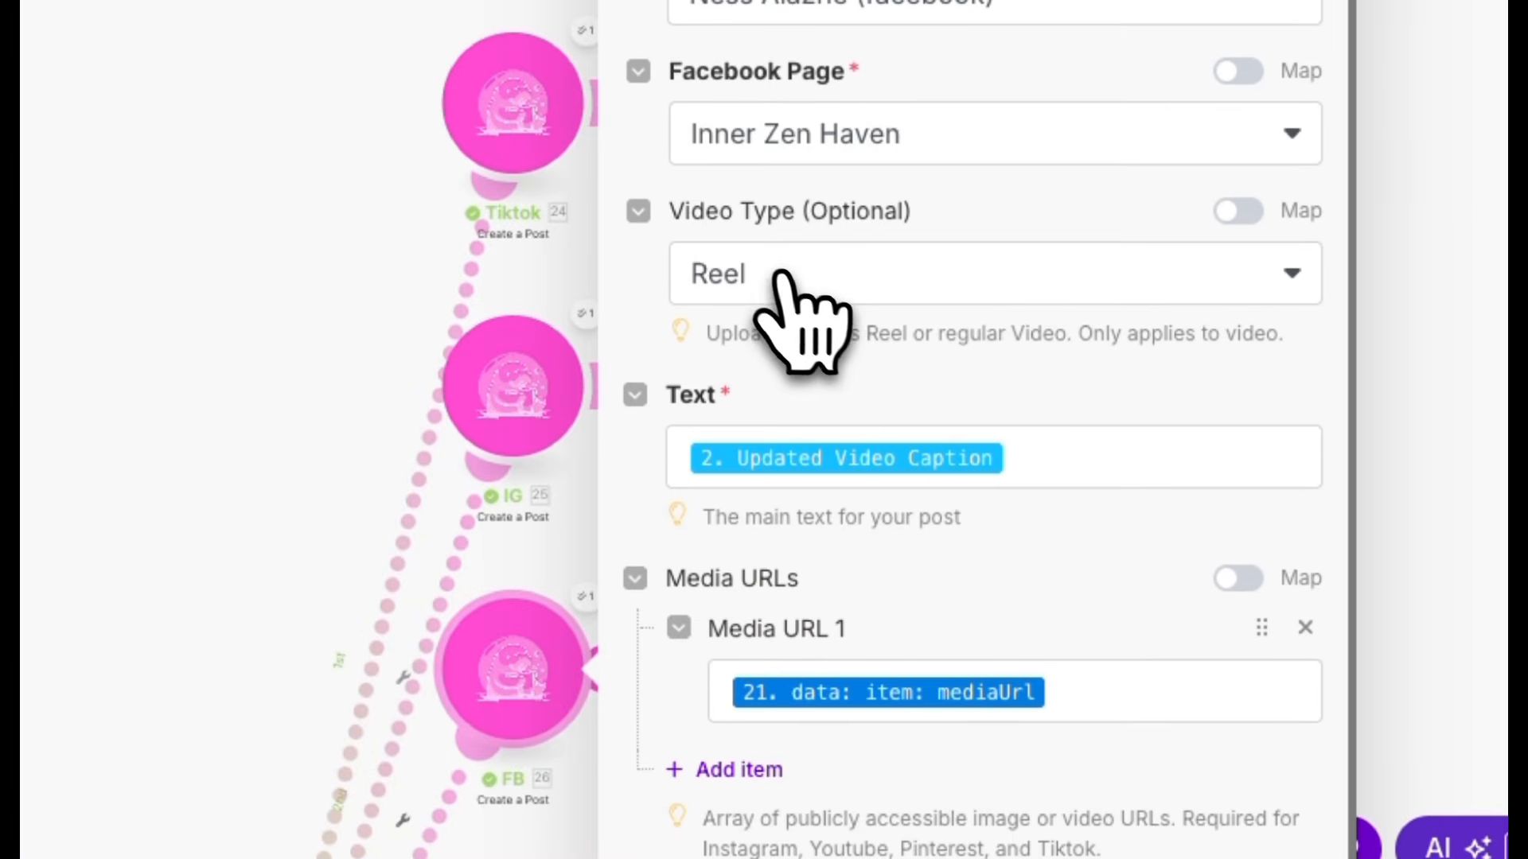
left_click(781, 277)
left_click(771, 449)
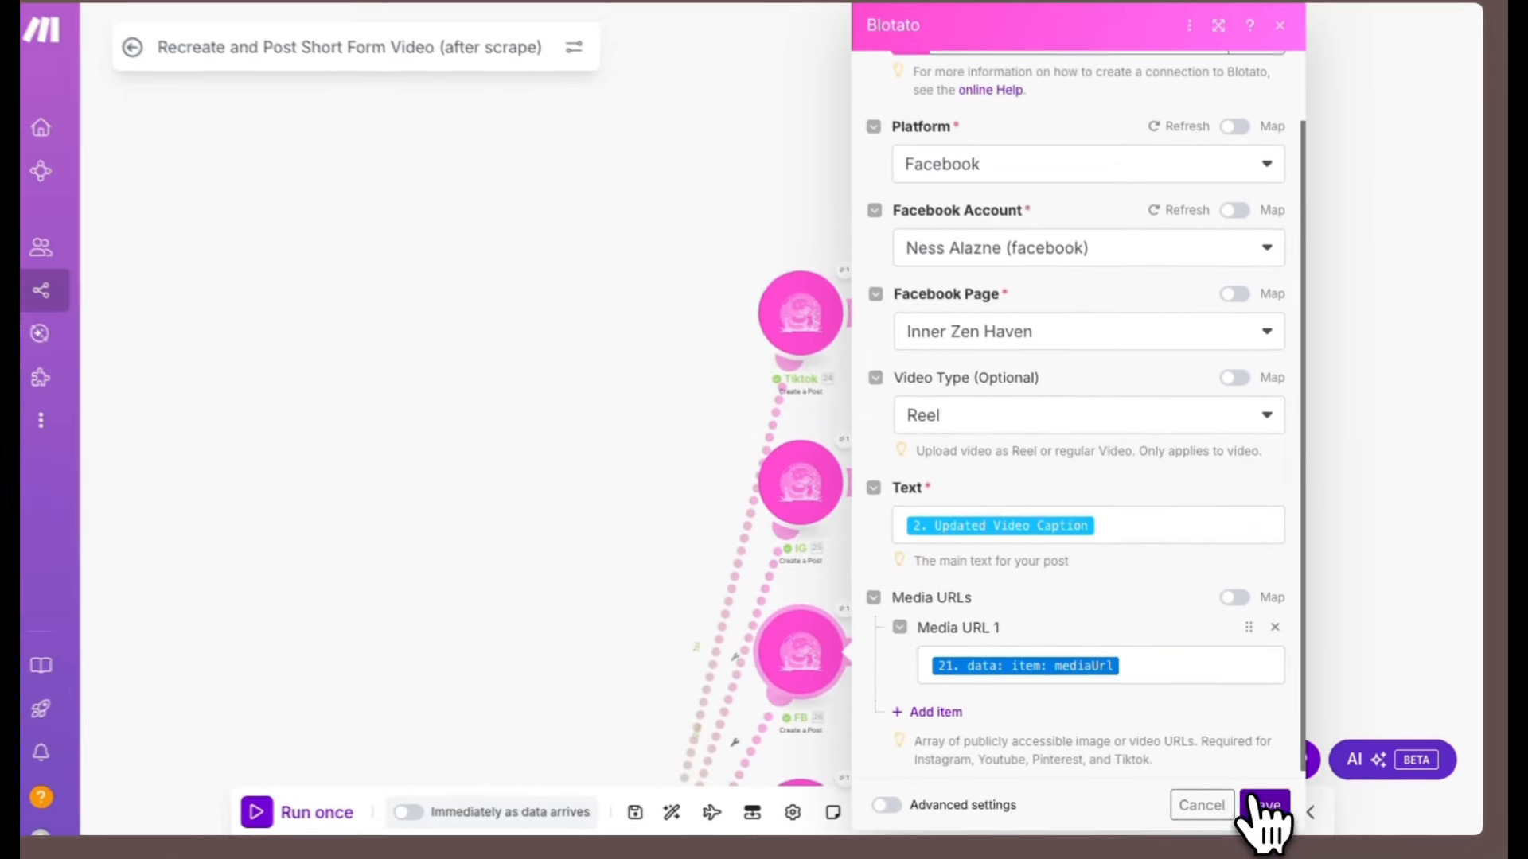
left_click(1260, 795)
Open the Threads module, set the Text substring's end to 499, and save it.
left_click(802, 399)
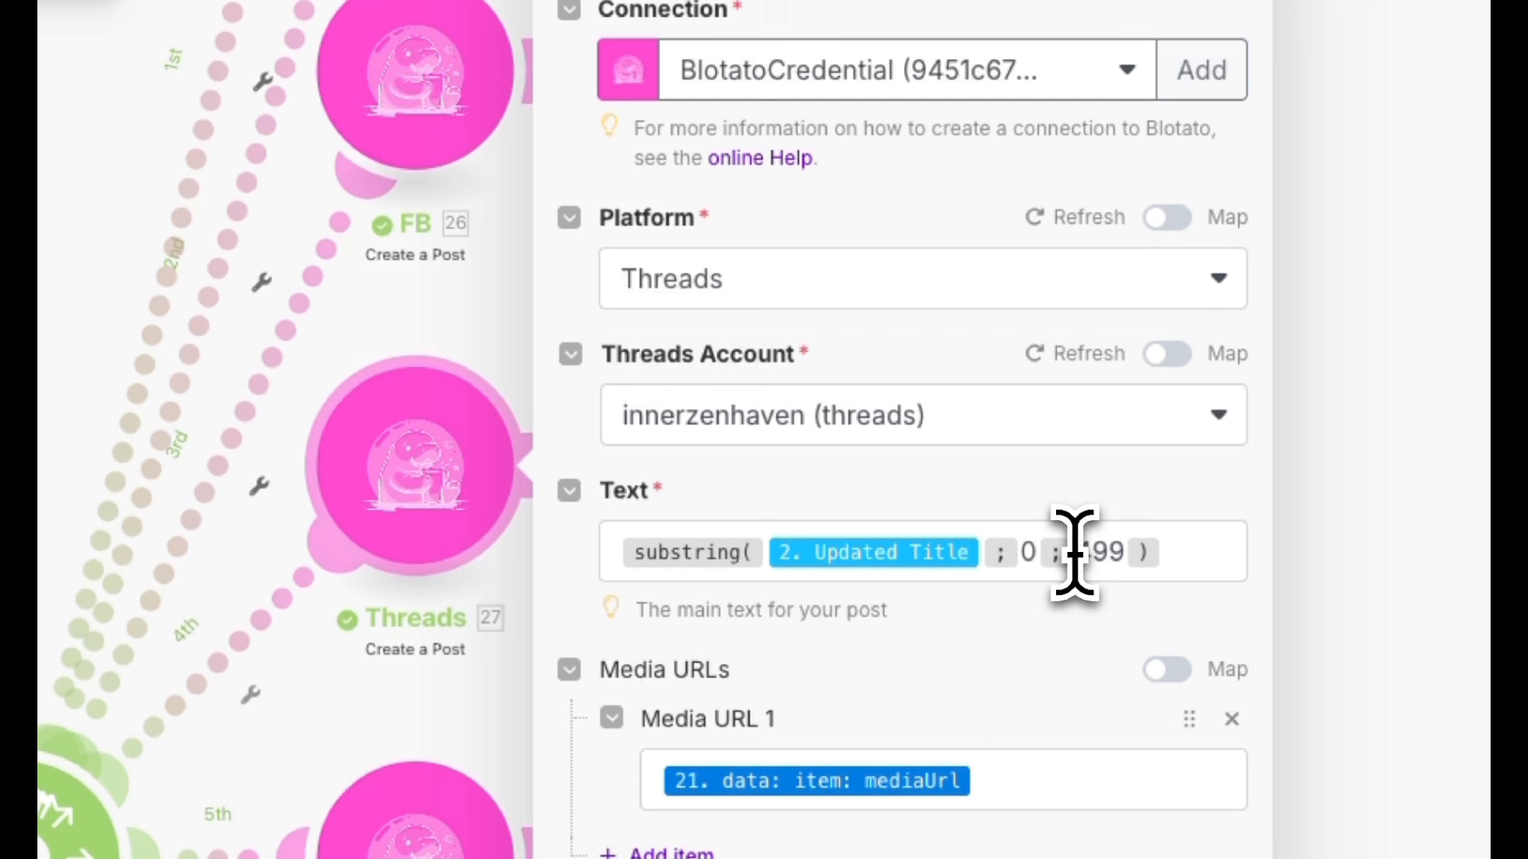
left_click_drag(1074, 553, 1129, 587)
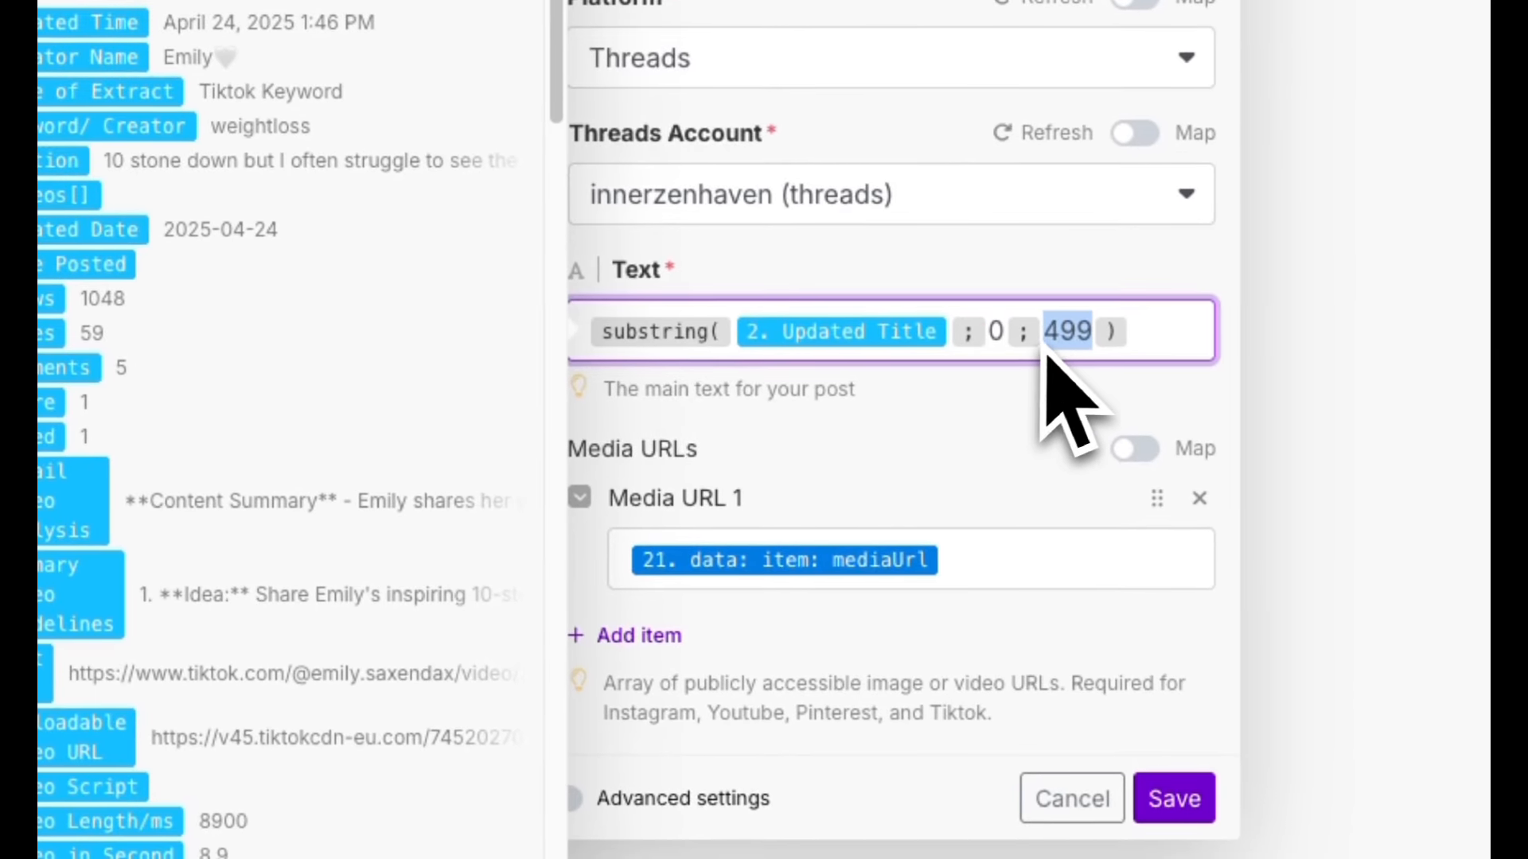
left_click(1040, 419)
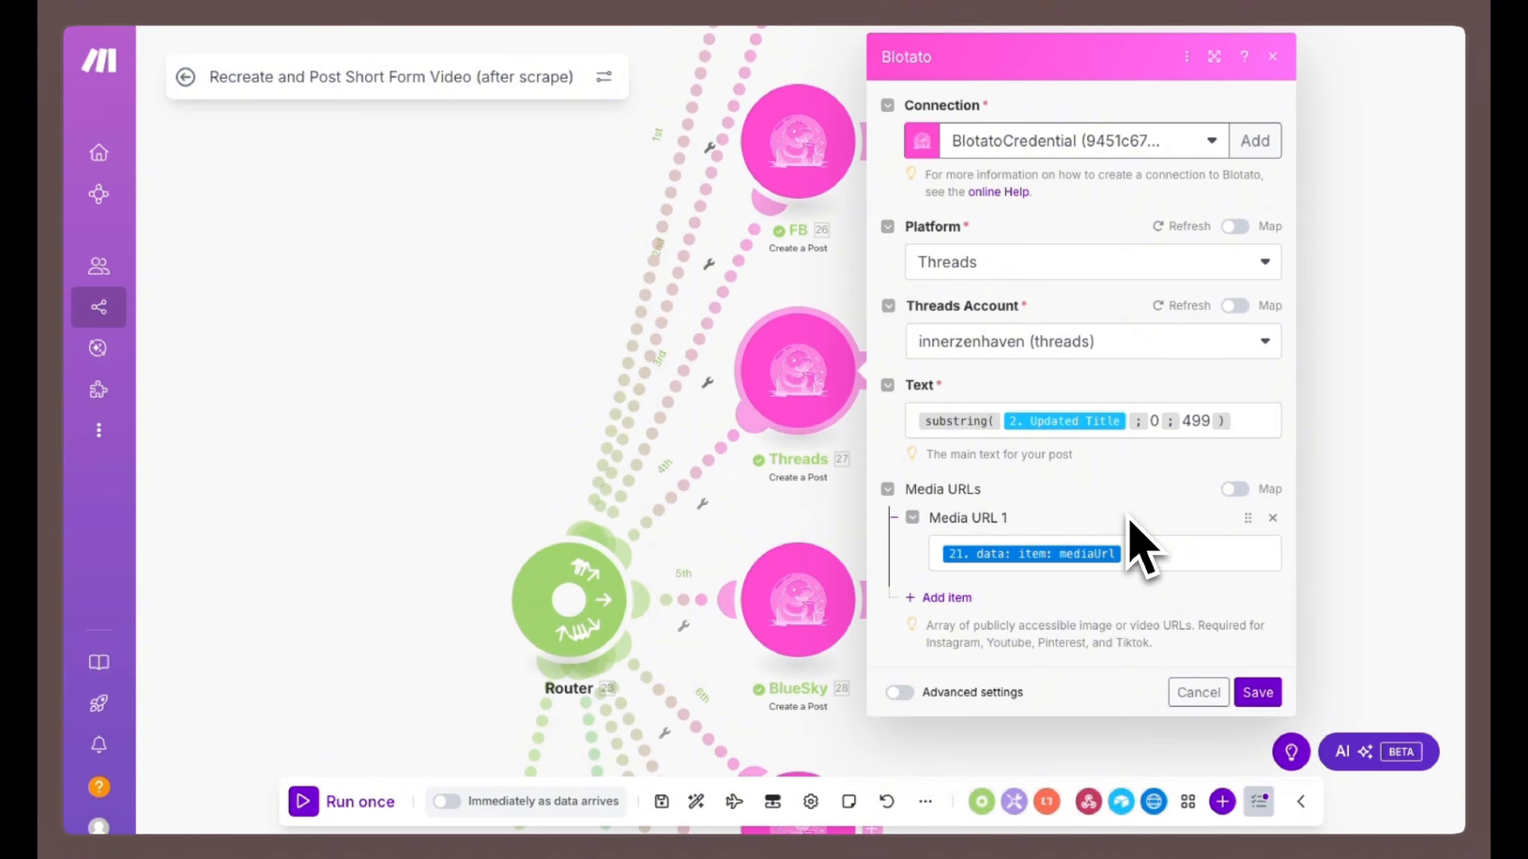
left_click(1245, 689)
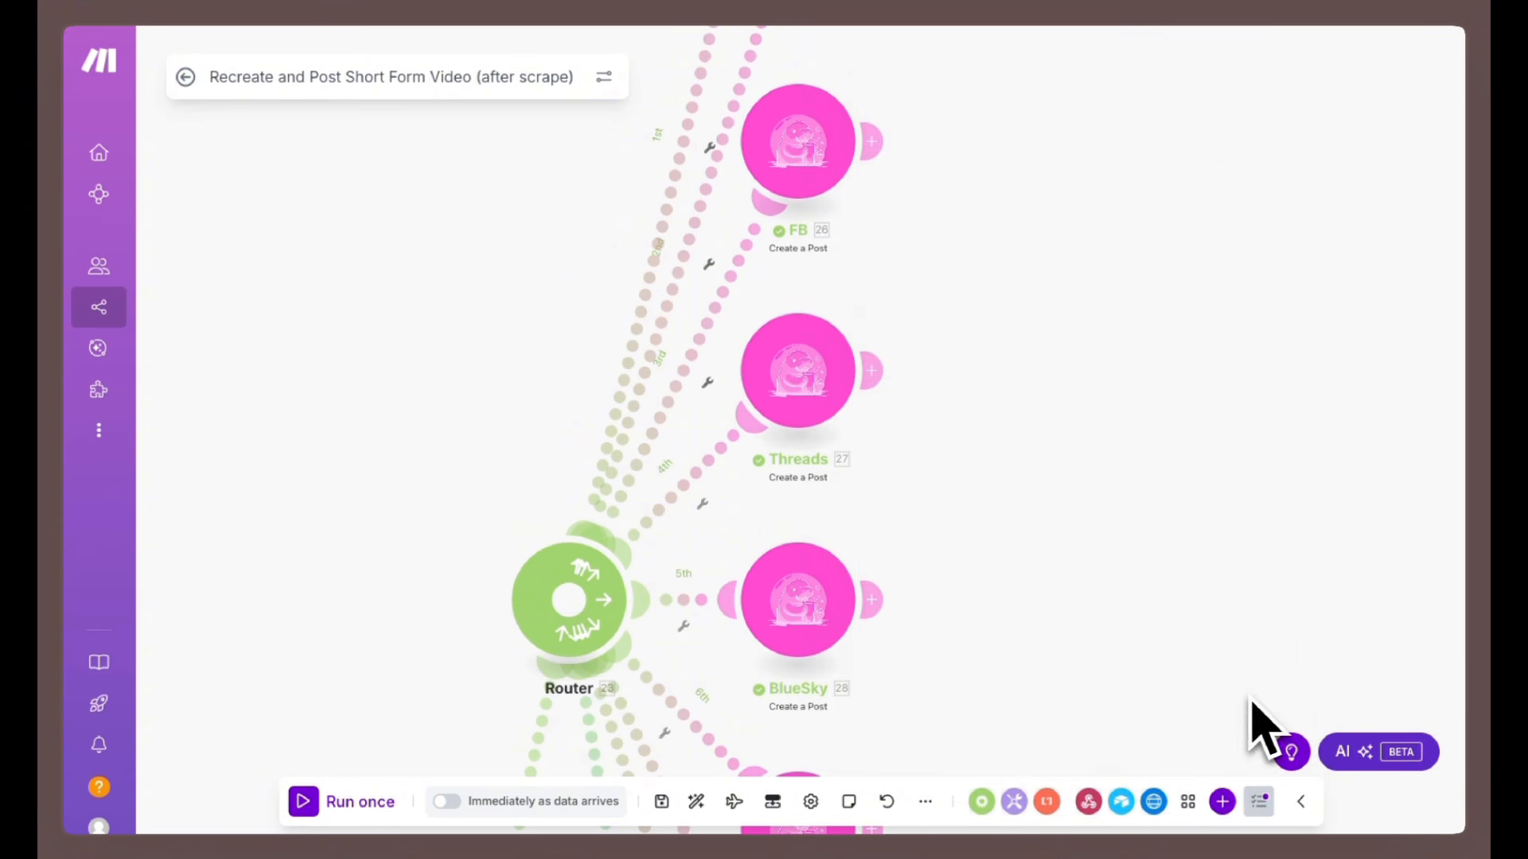
Open the YouTube module and examine the Video Title substring limit against its 100-character rule.
scroll(1016, 382, "down", 5)
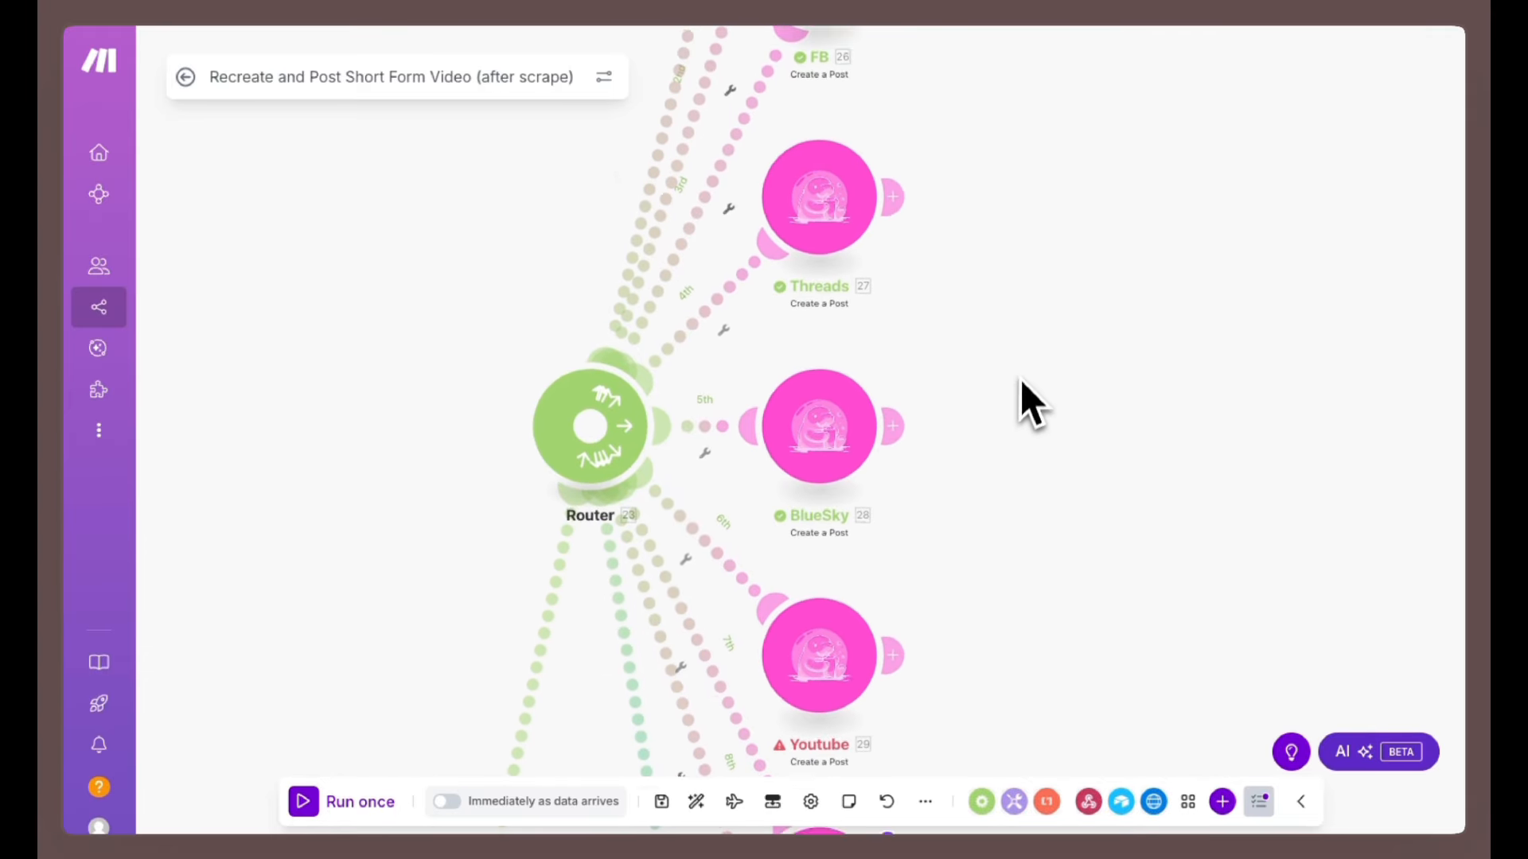
left_click(849, 609)
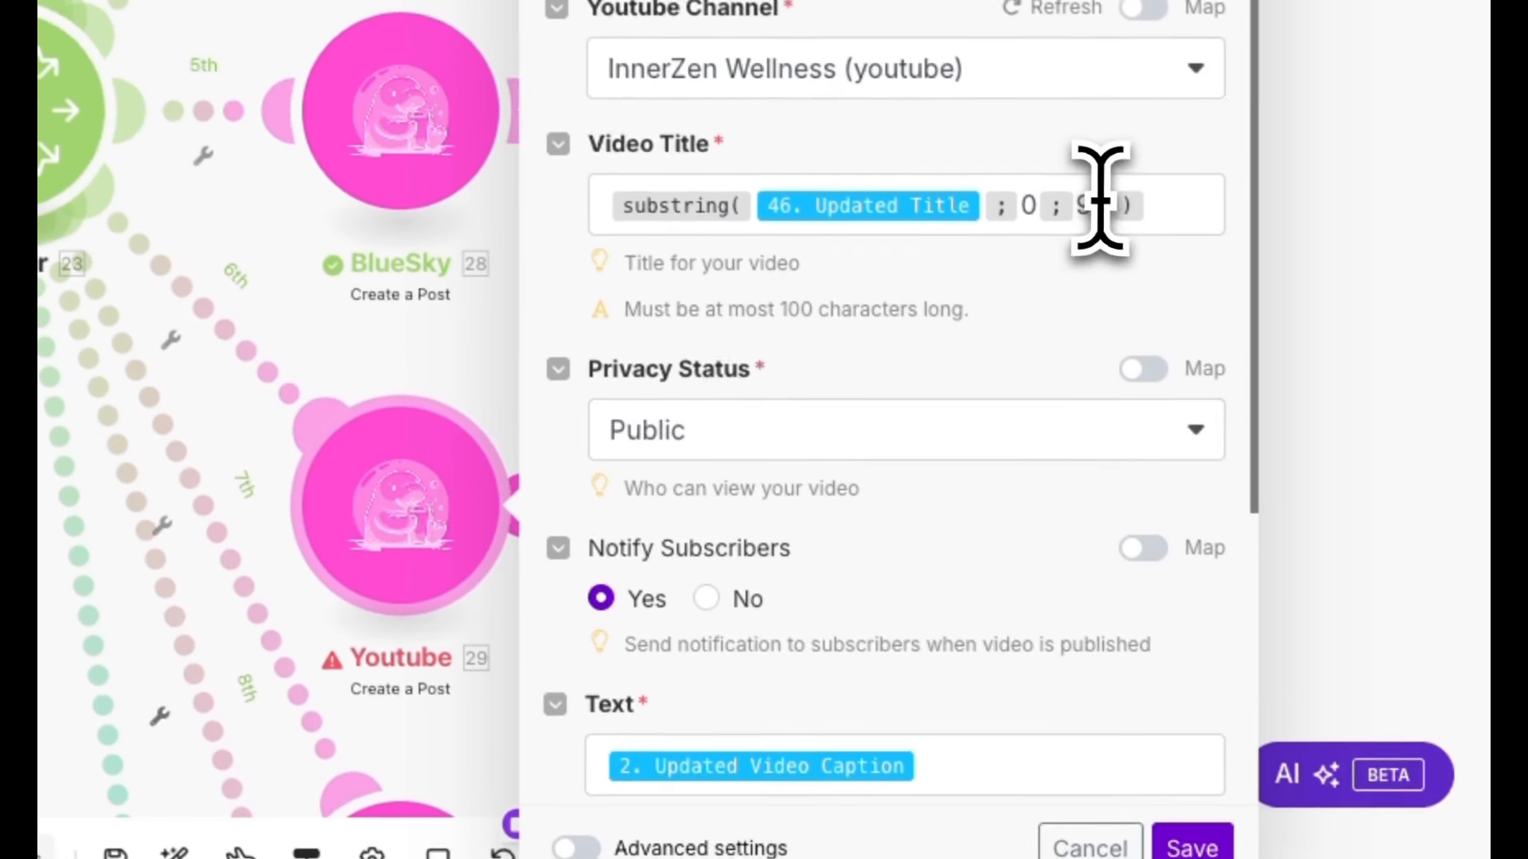
left_click(1202, 271)
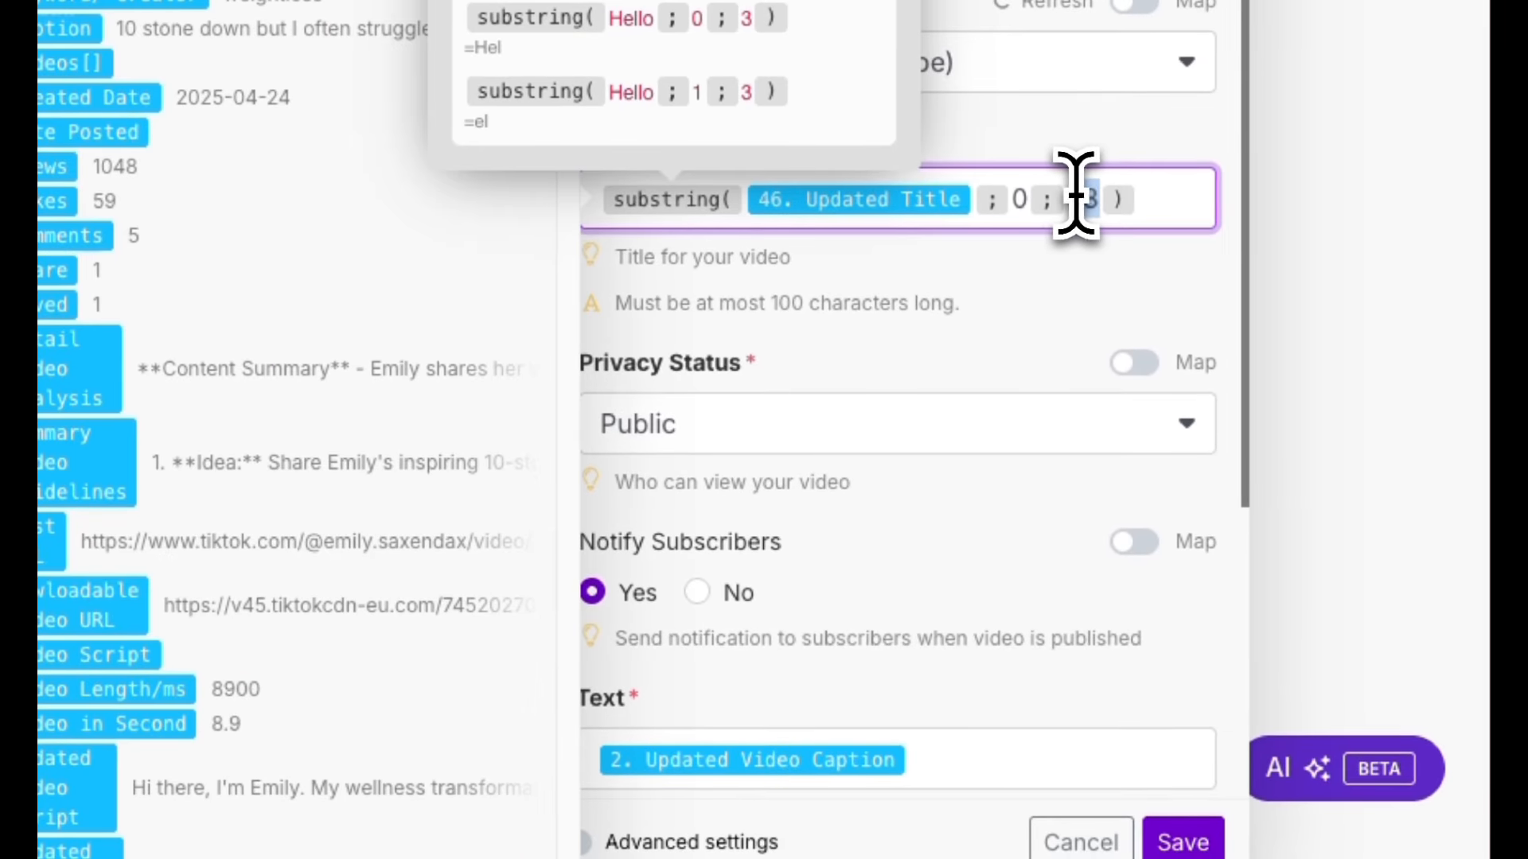
left_click_drag(969, 304, 665, 323)
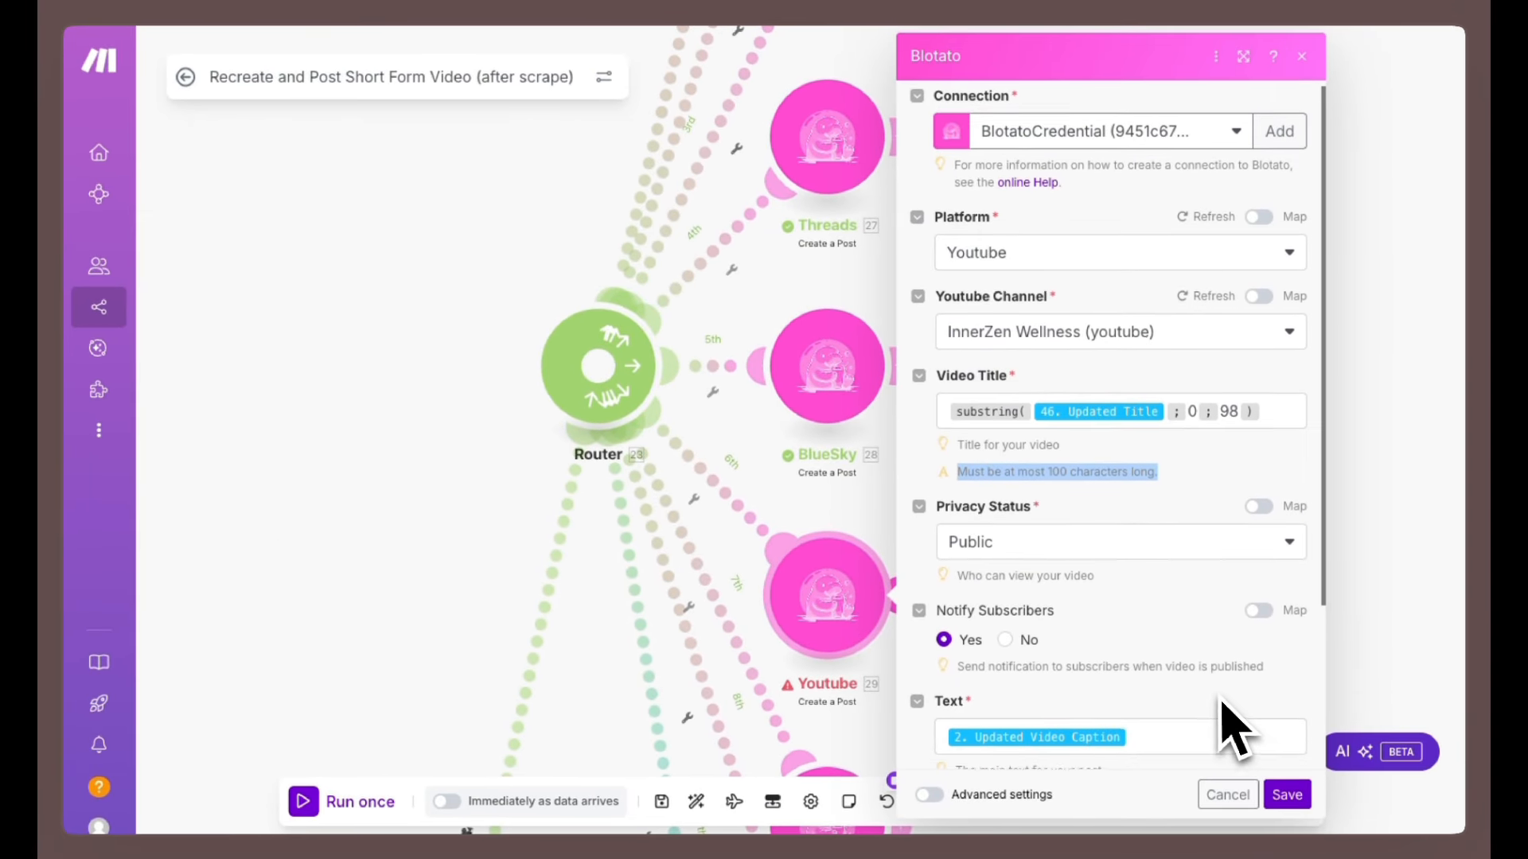
Set the YouTube Privacy Status to Public and save the module.
scroll(1218, 723, "down", 1)
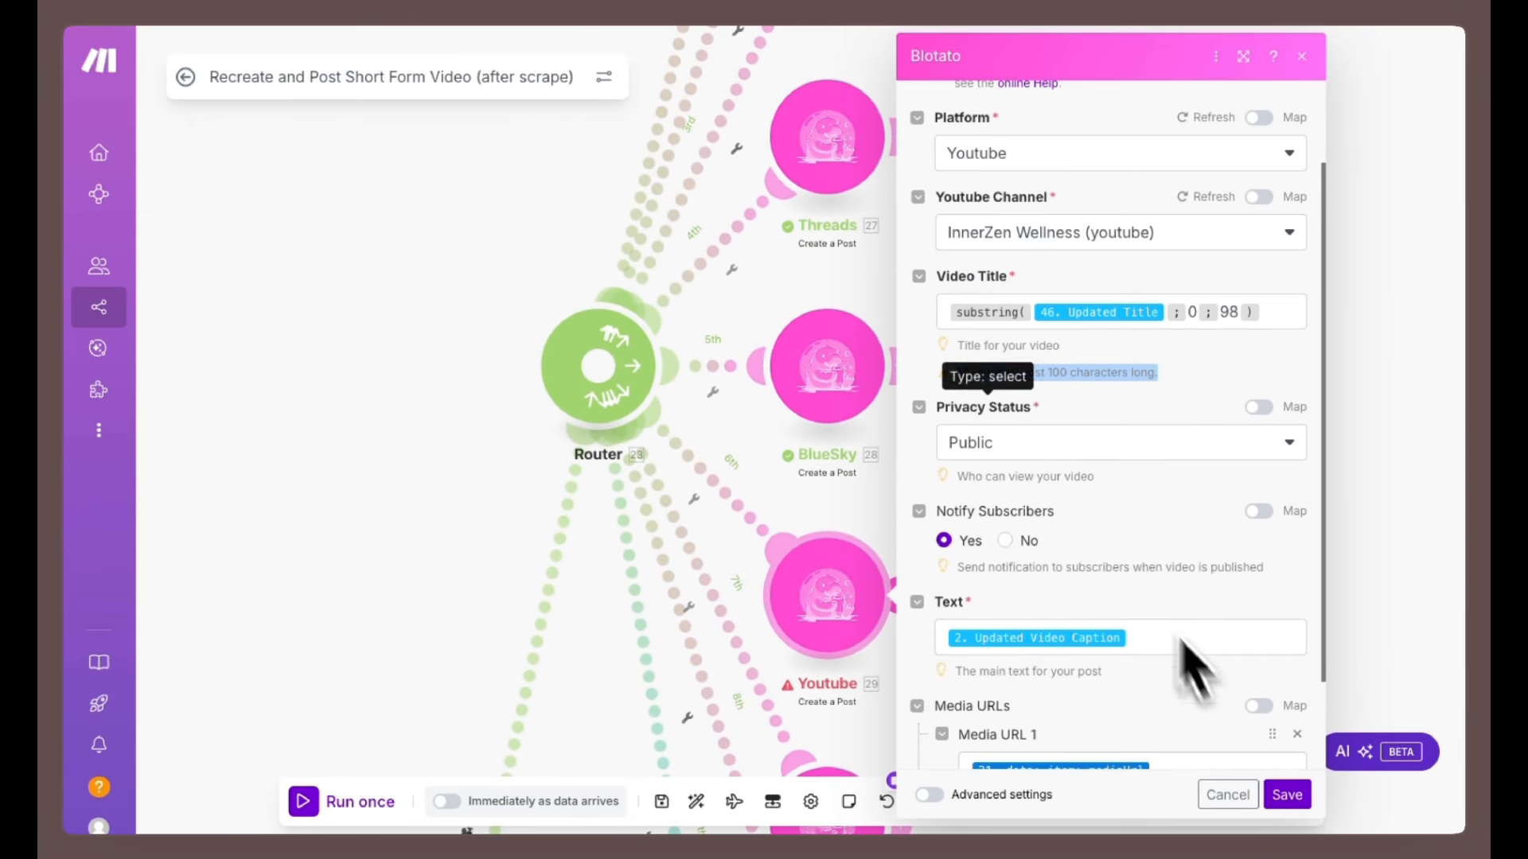
left_click(1058, 446)
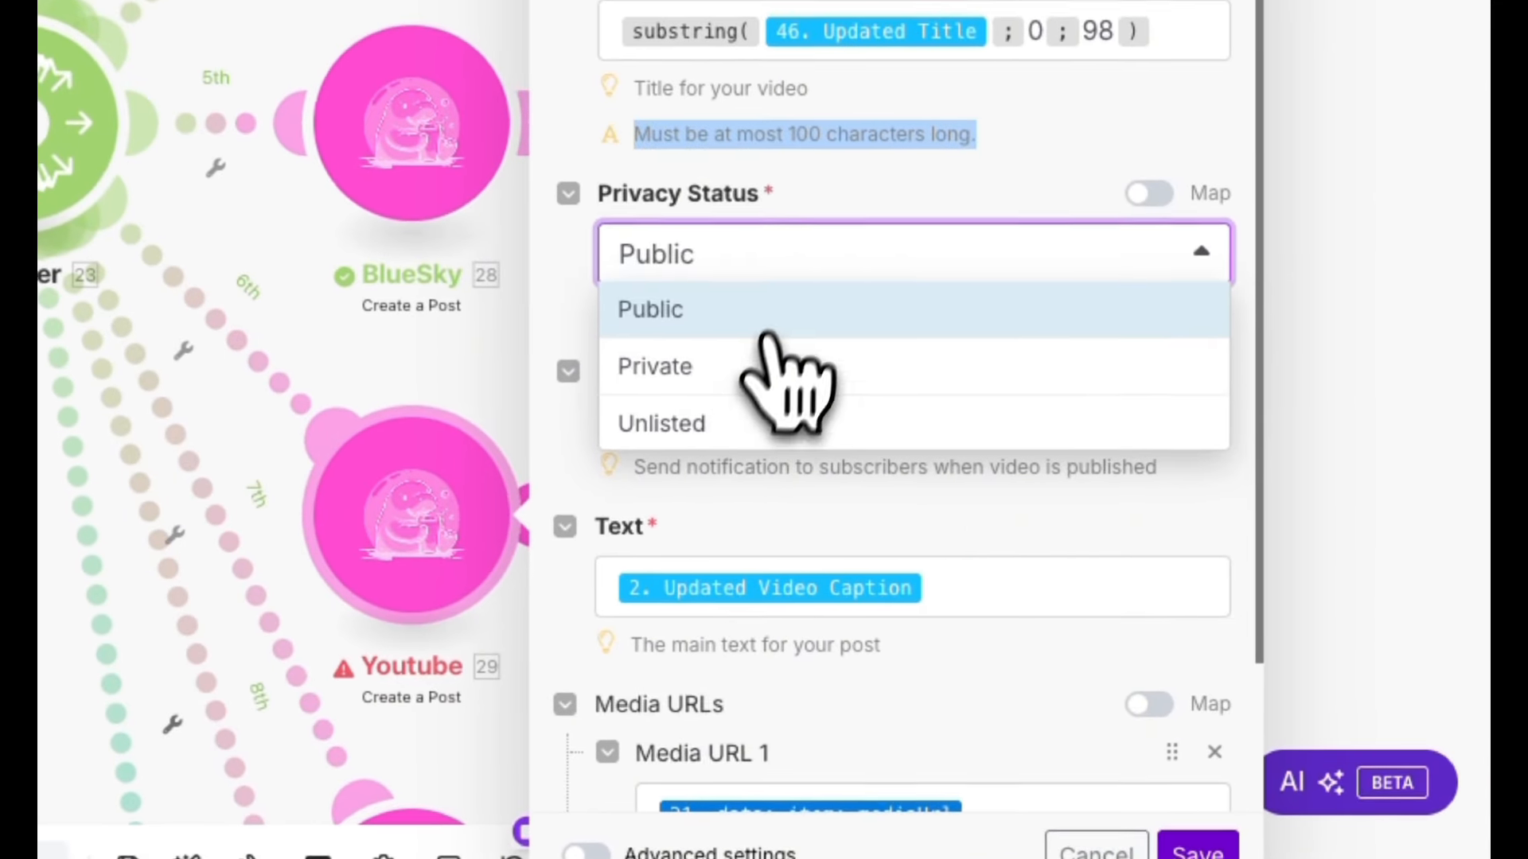
left_click(748, 310)
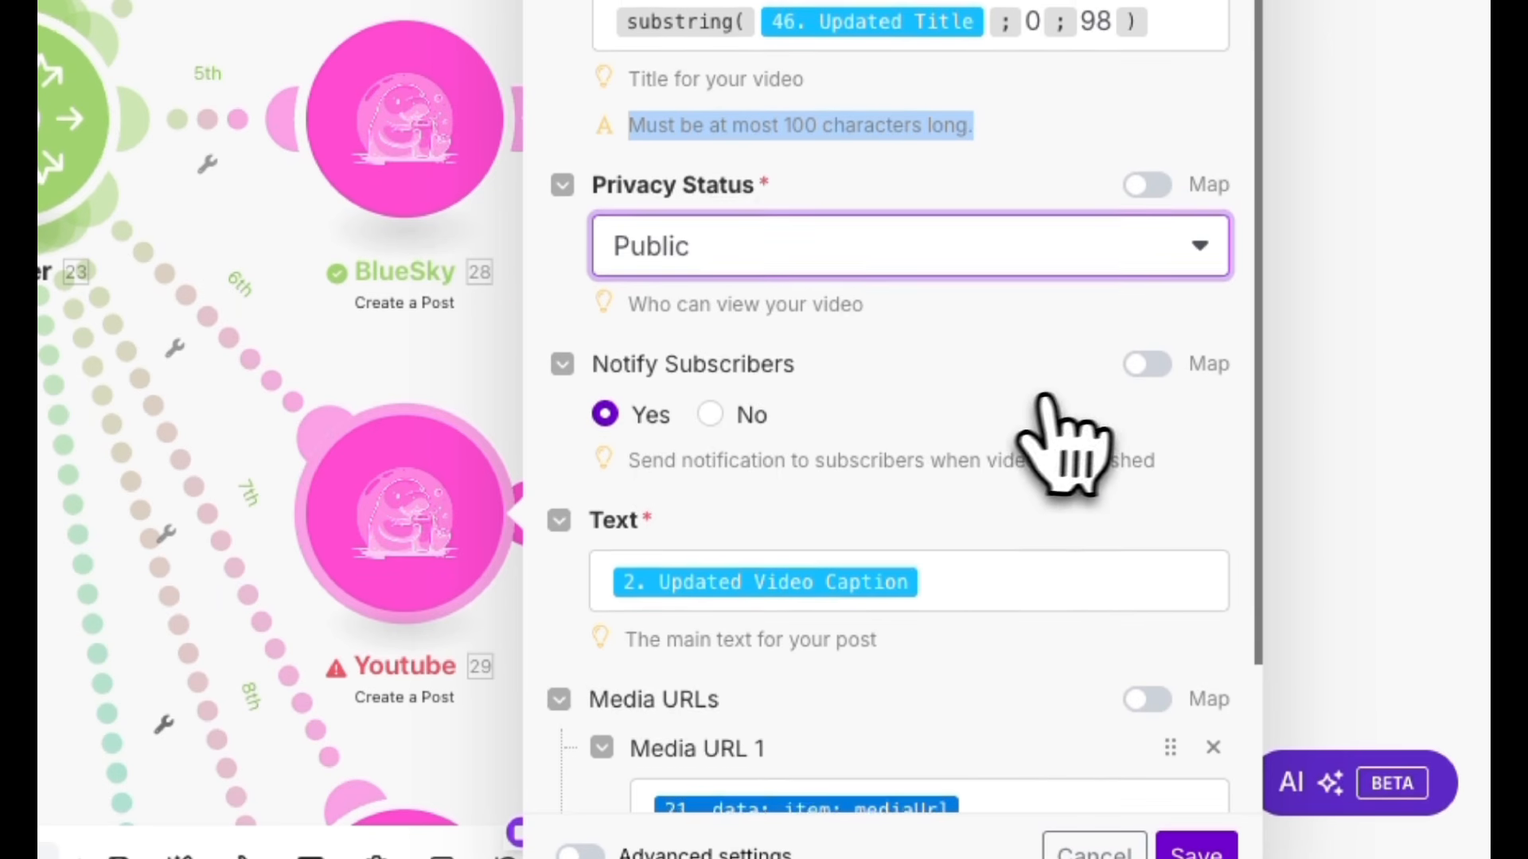
scroll(1106, 430, "down", 3)
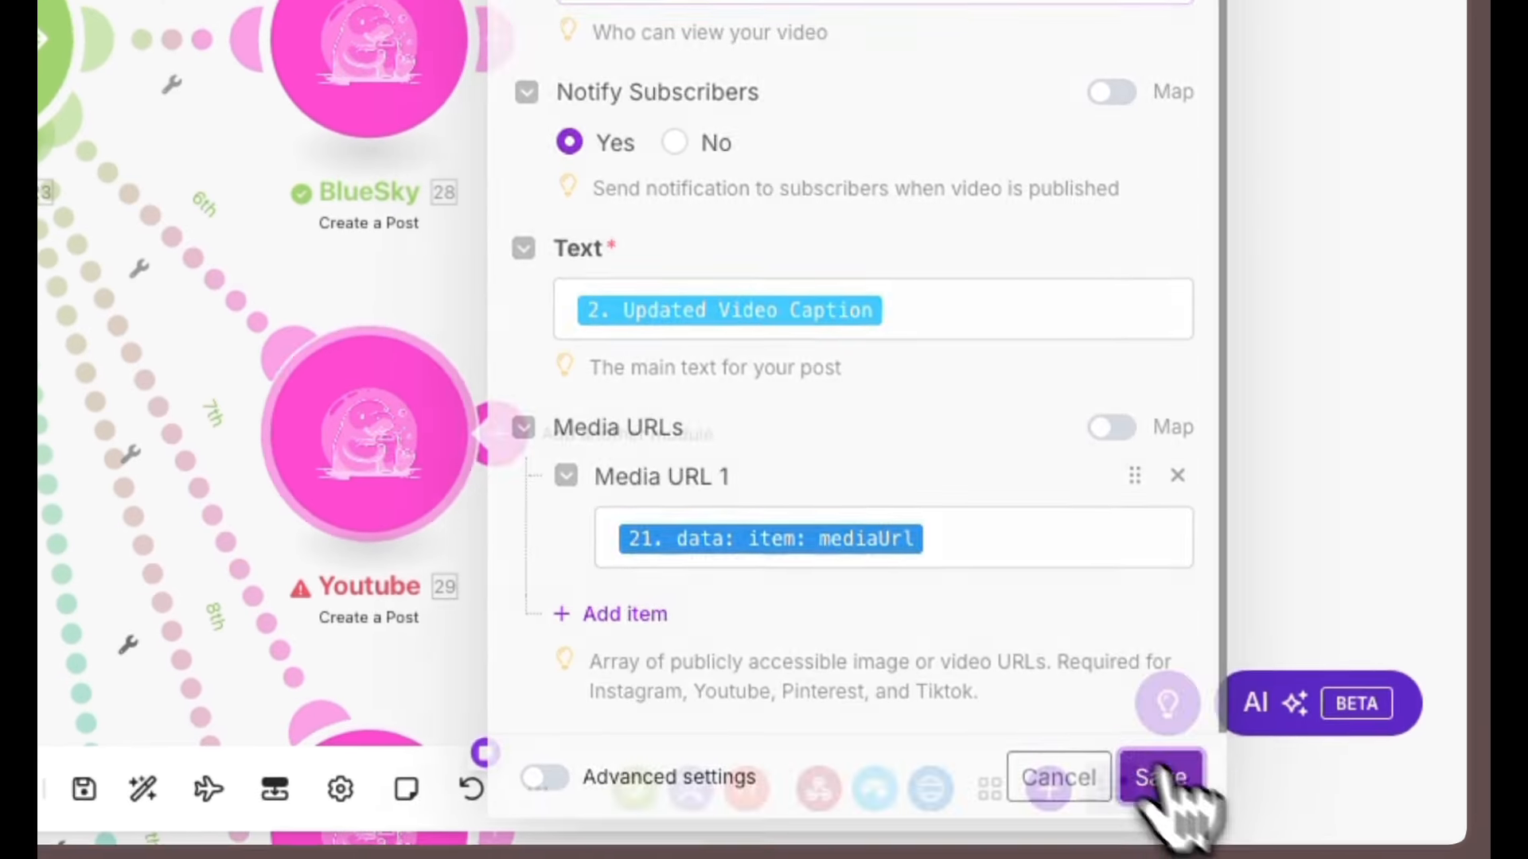
left_click(1196, 849)
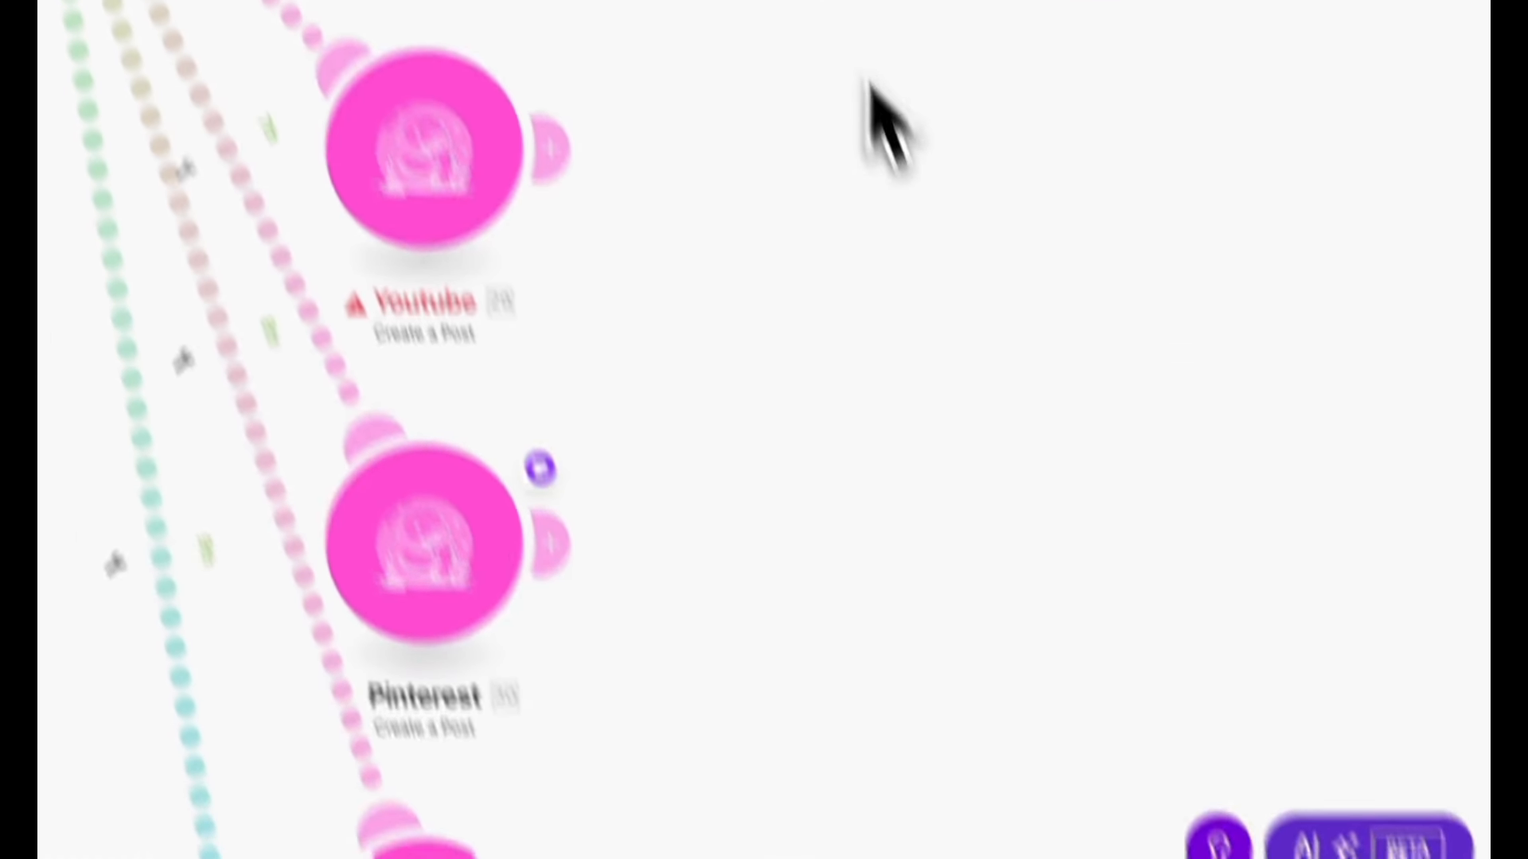
Open the Pinterest module's Board ID hint and switch to the Blotato website to log in.
left_click(410, 827)
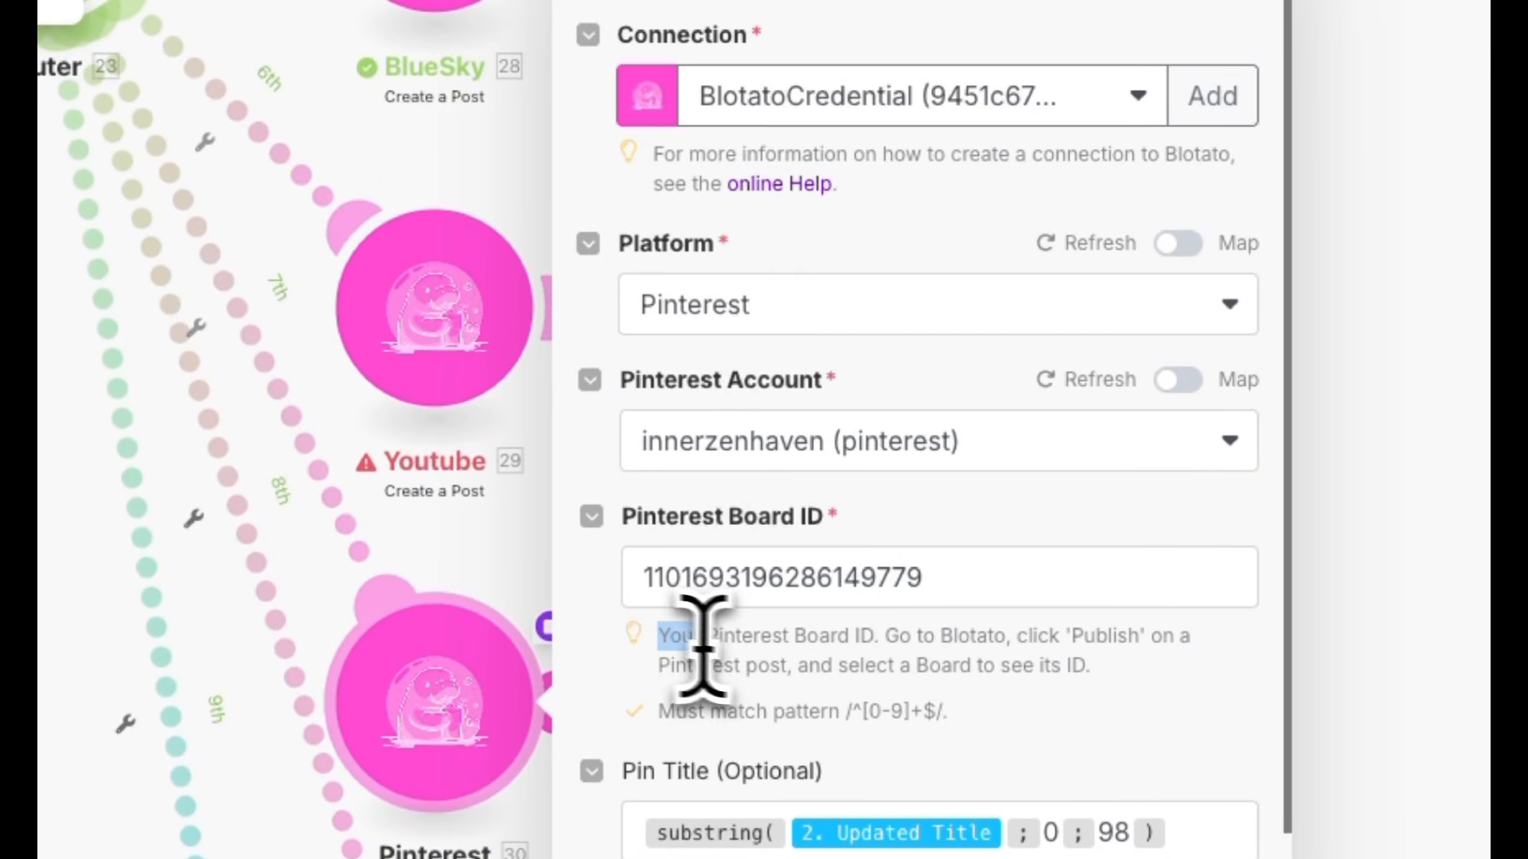
left_click_drag(702, 646, 1177, 692)
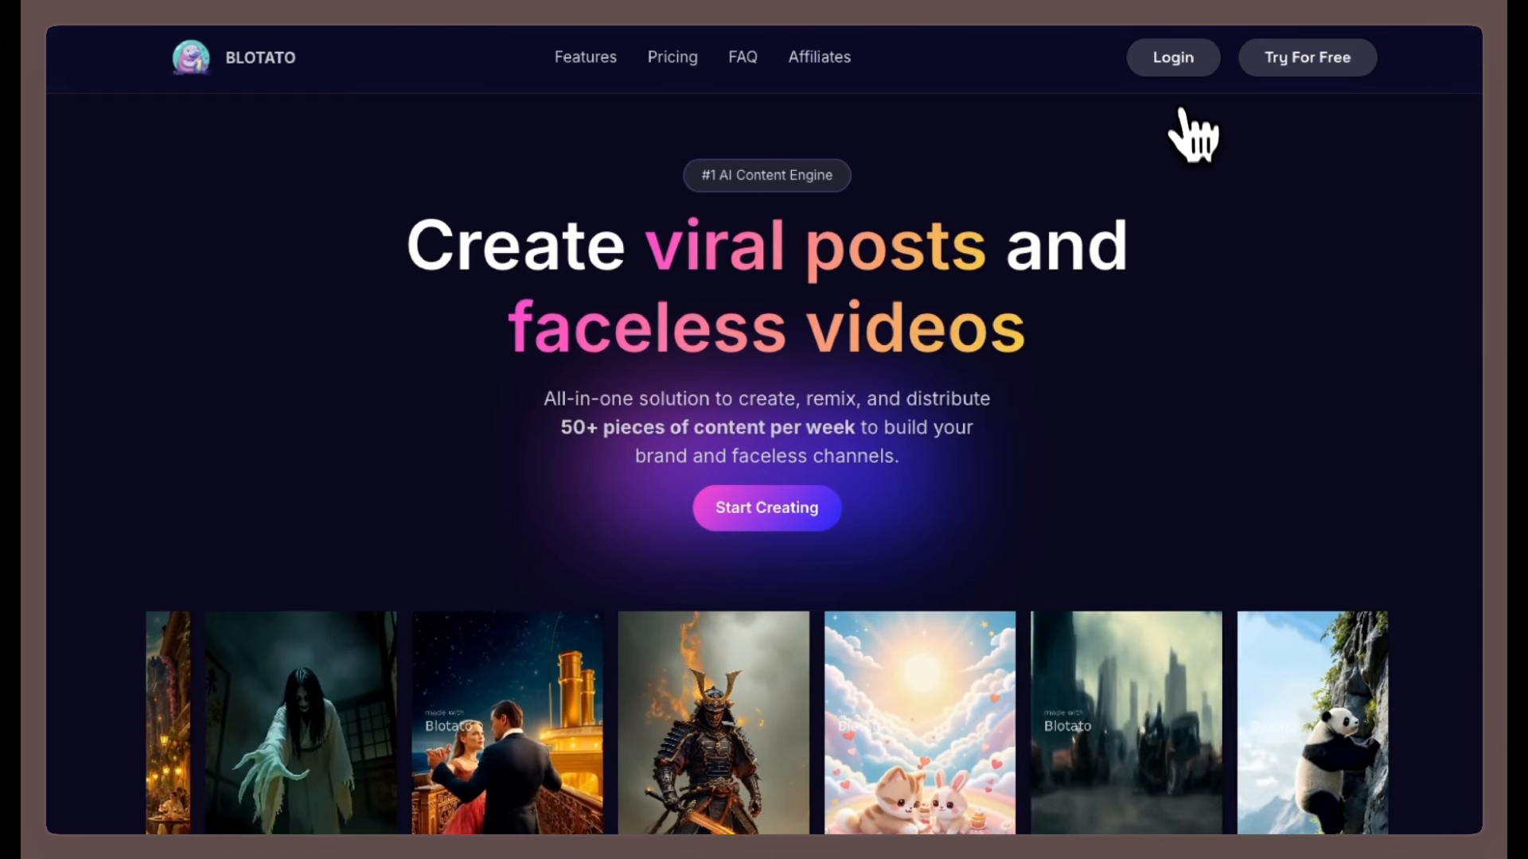
left_click(1175, 70)
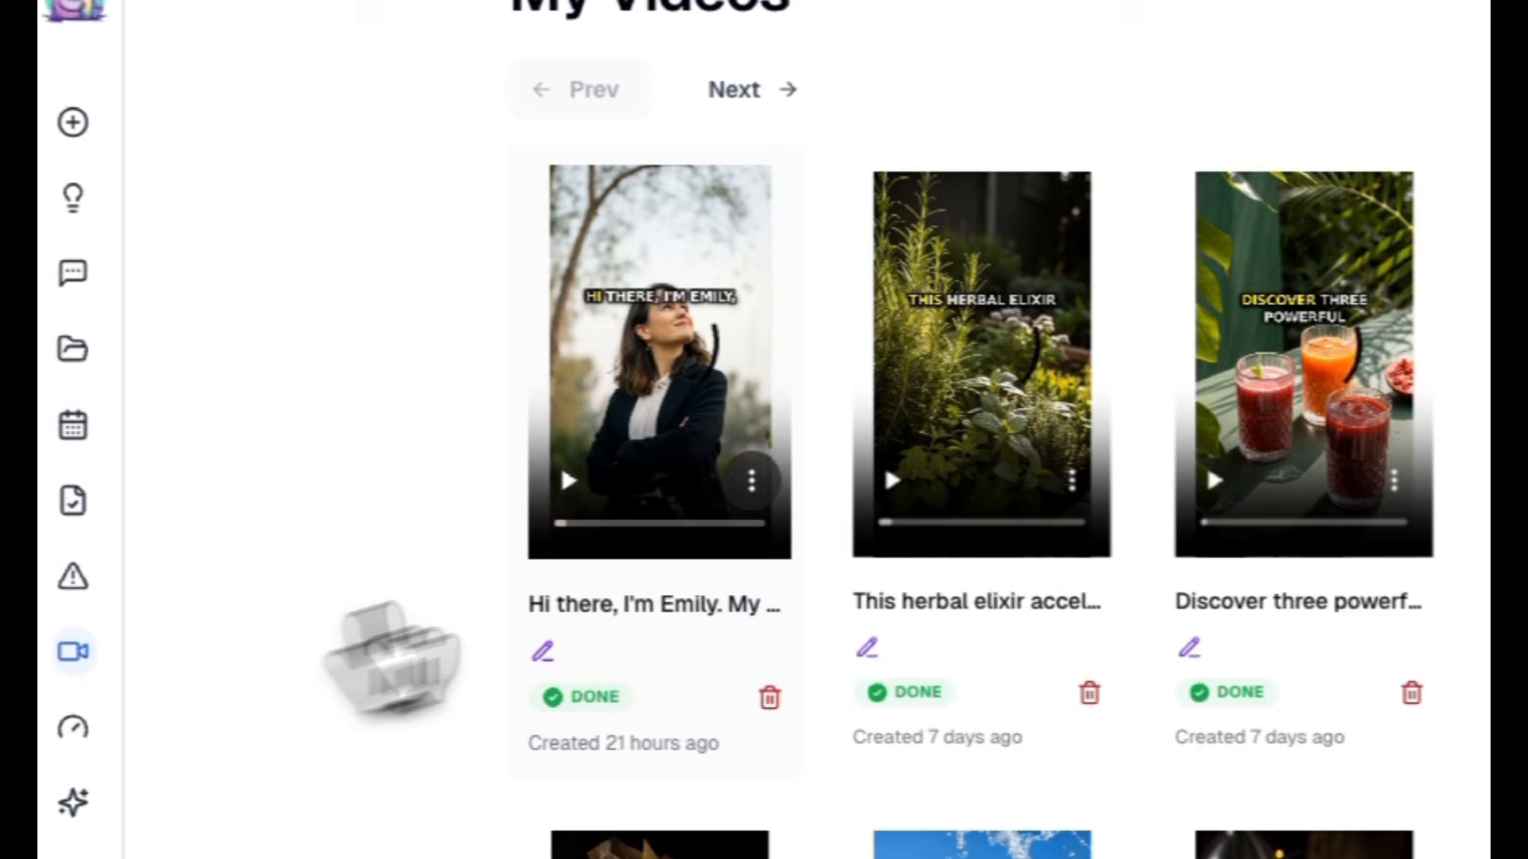
left_click(751, 480)
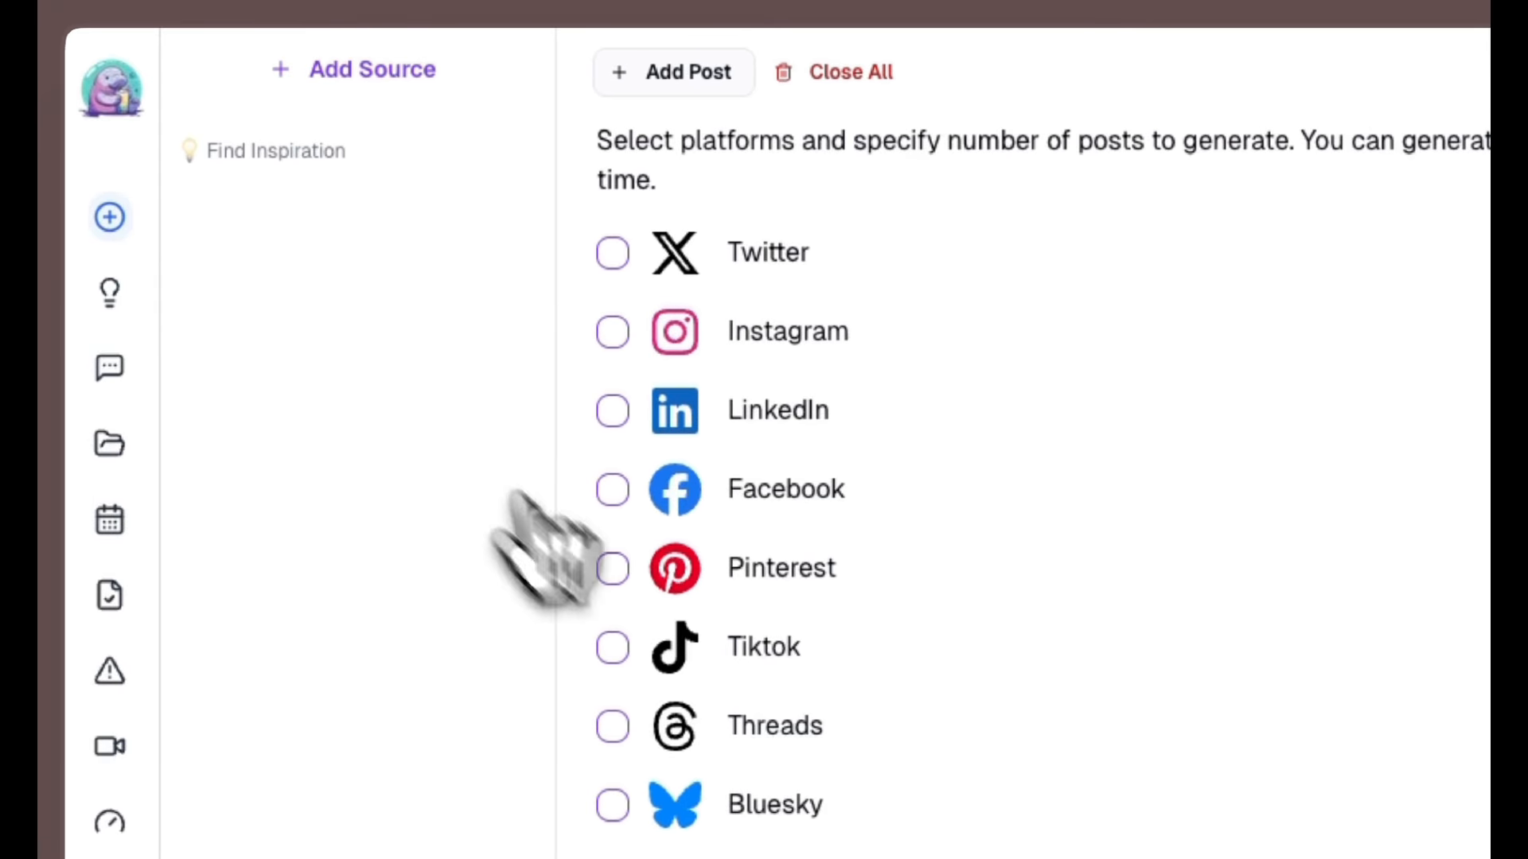
Start a Pinterest post in Blotato and attach the videogen2 MP4 from Downloads as media.
left_click(479, 561)
left_click(471, 649)
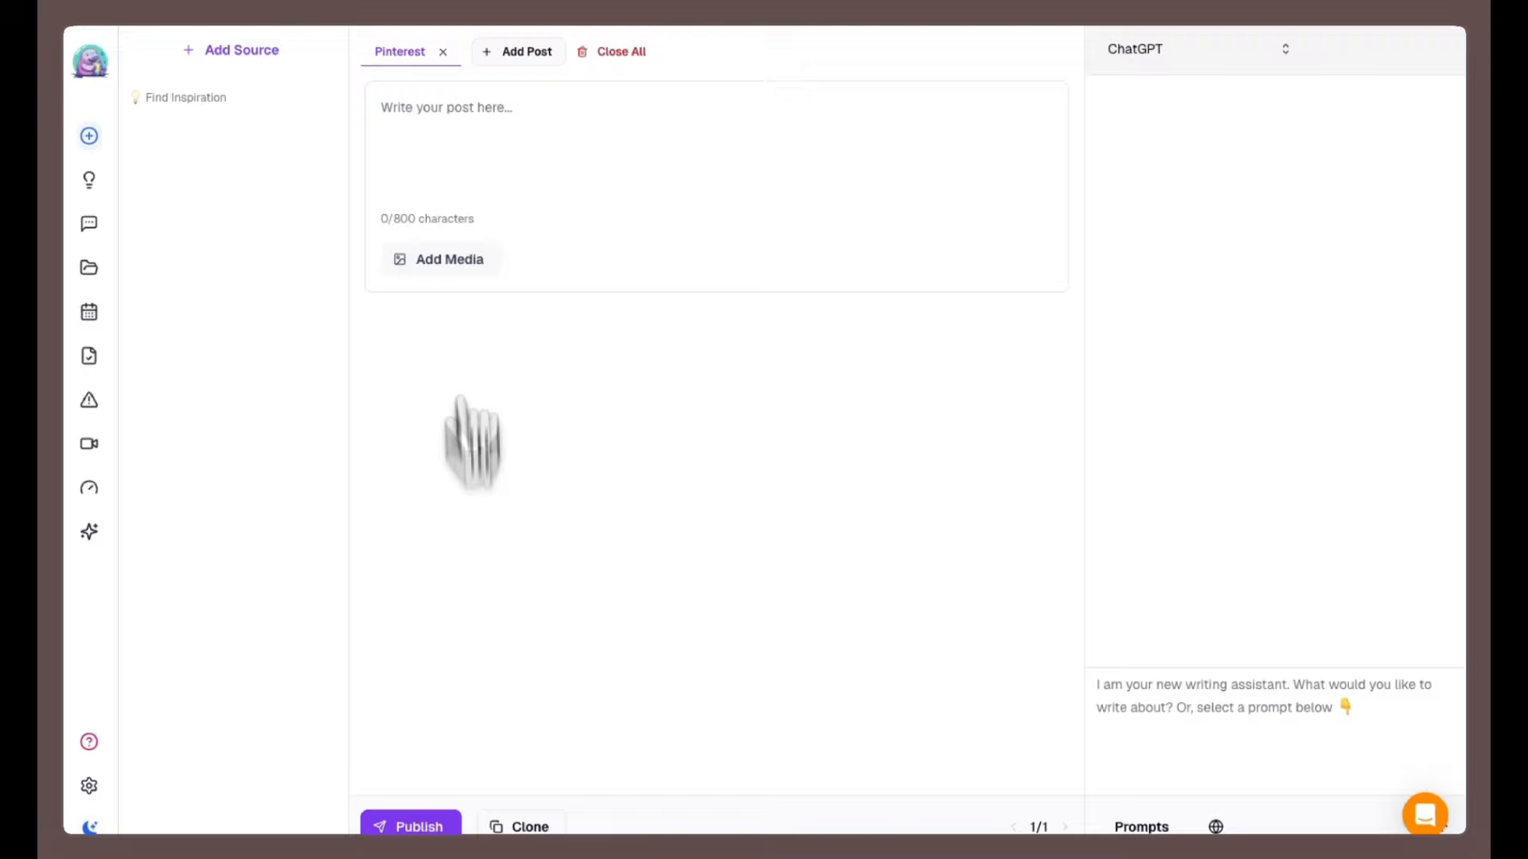
left_click(461, 259)
left_click(424, 627)
left_click(1081, 177)
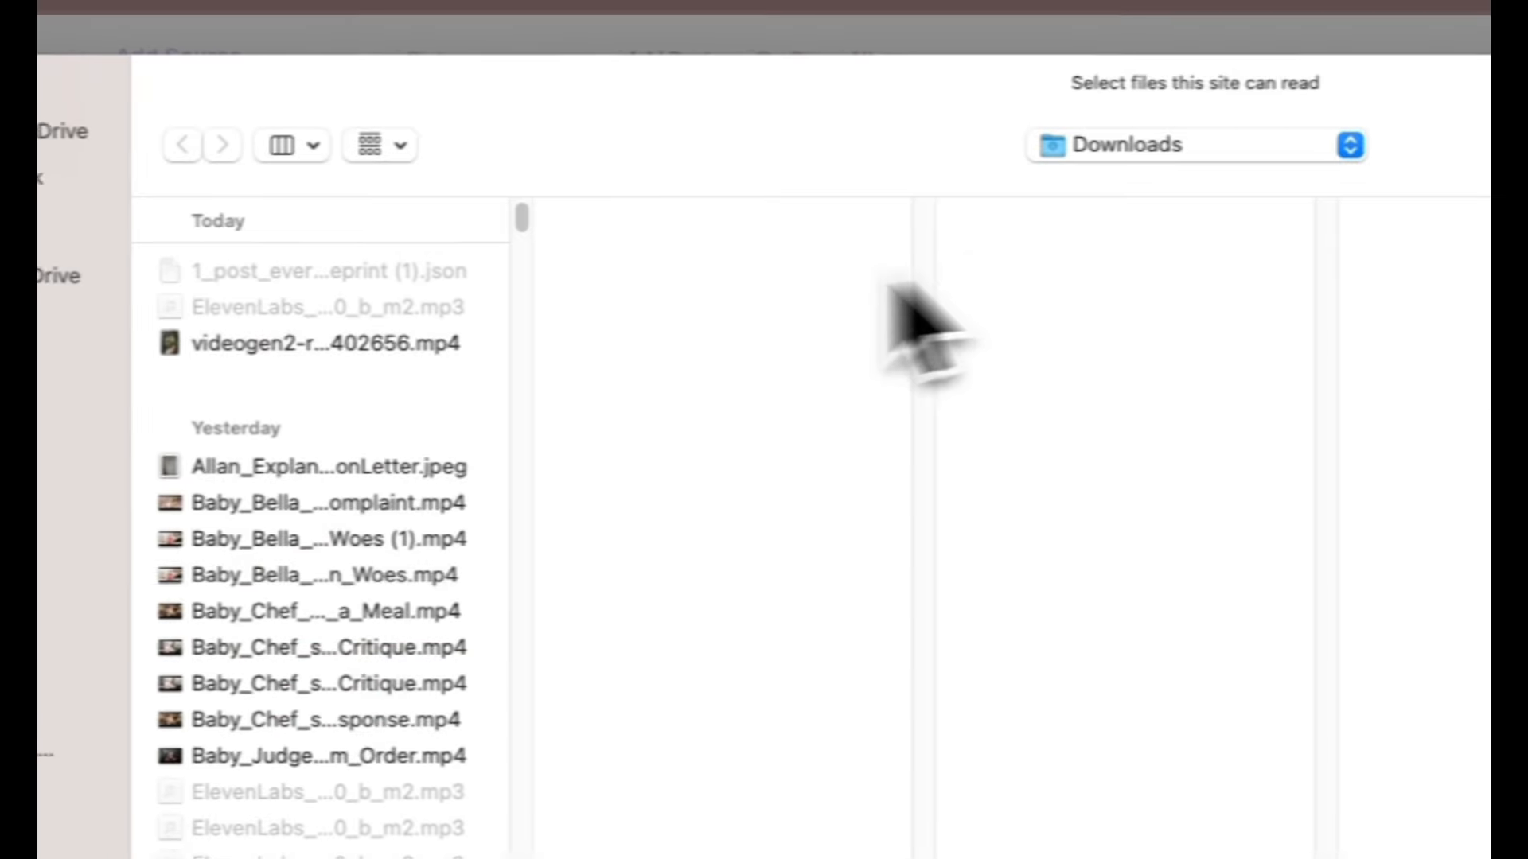
left_click(268, 345)
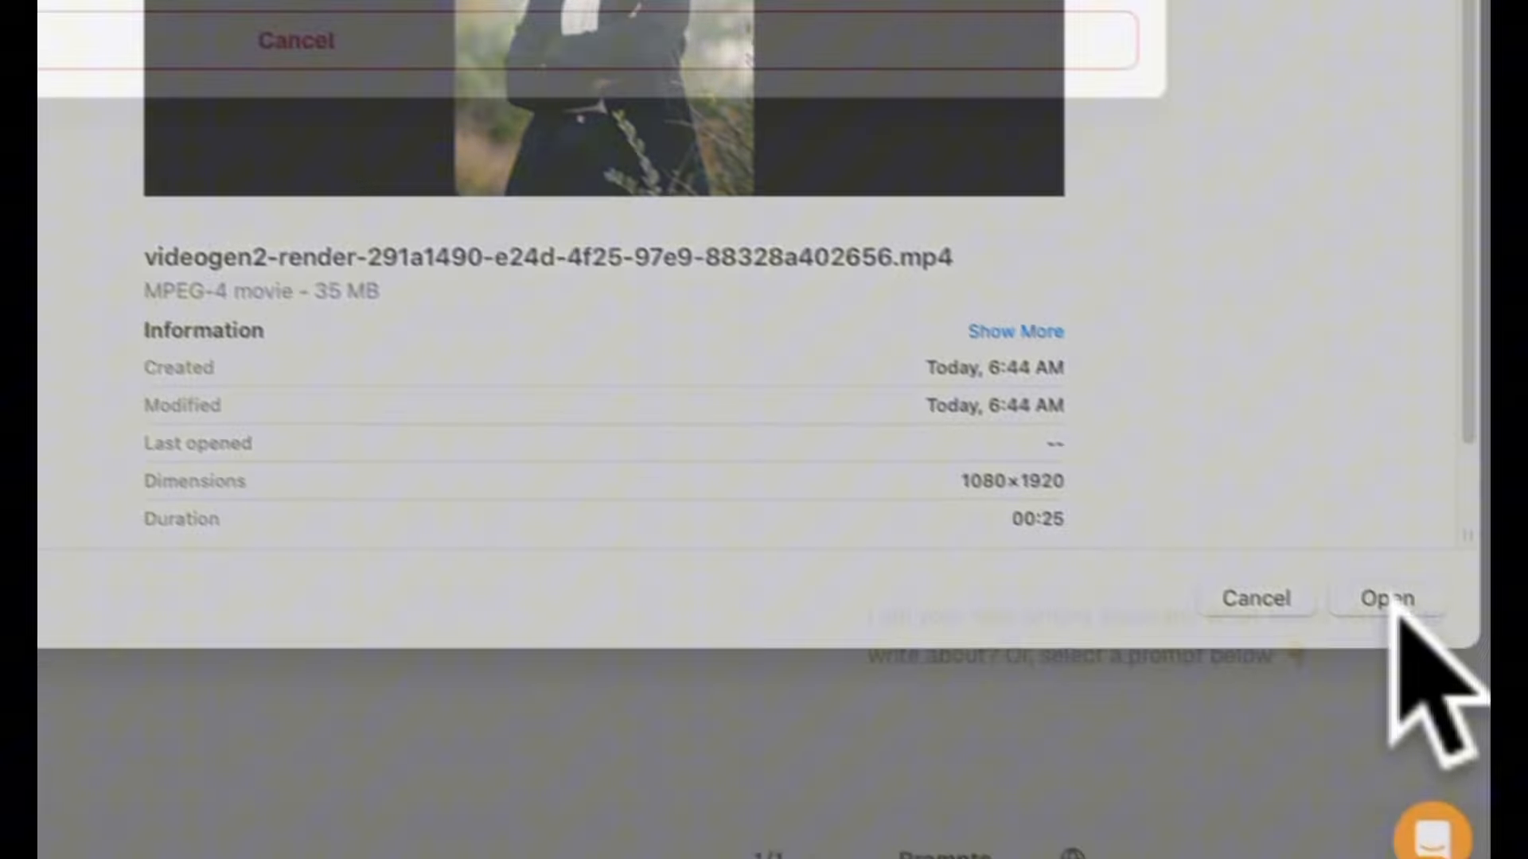
left_click(1385, 601)
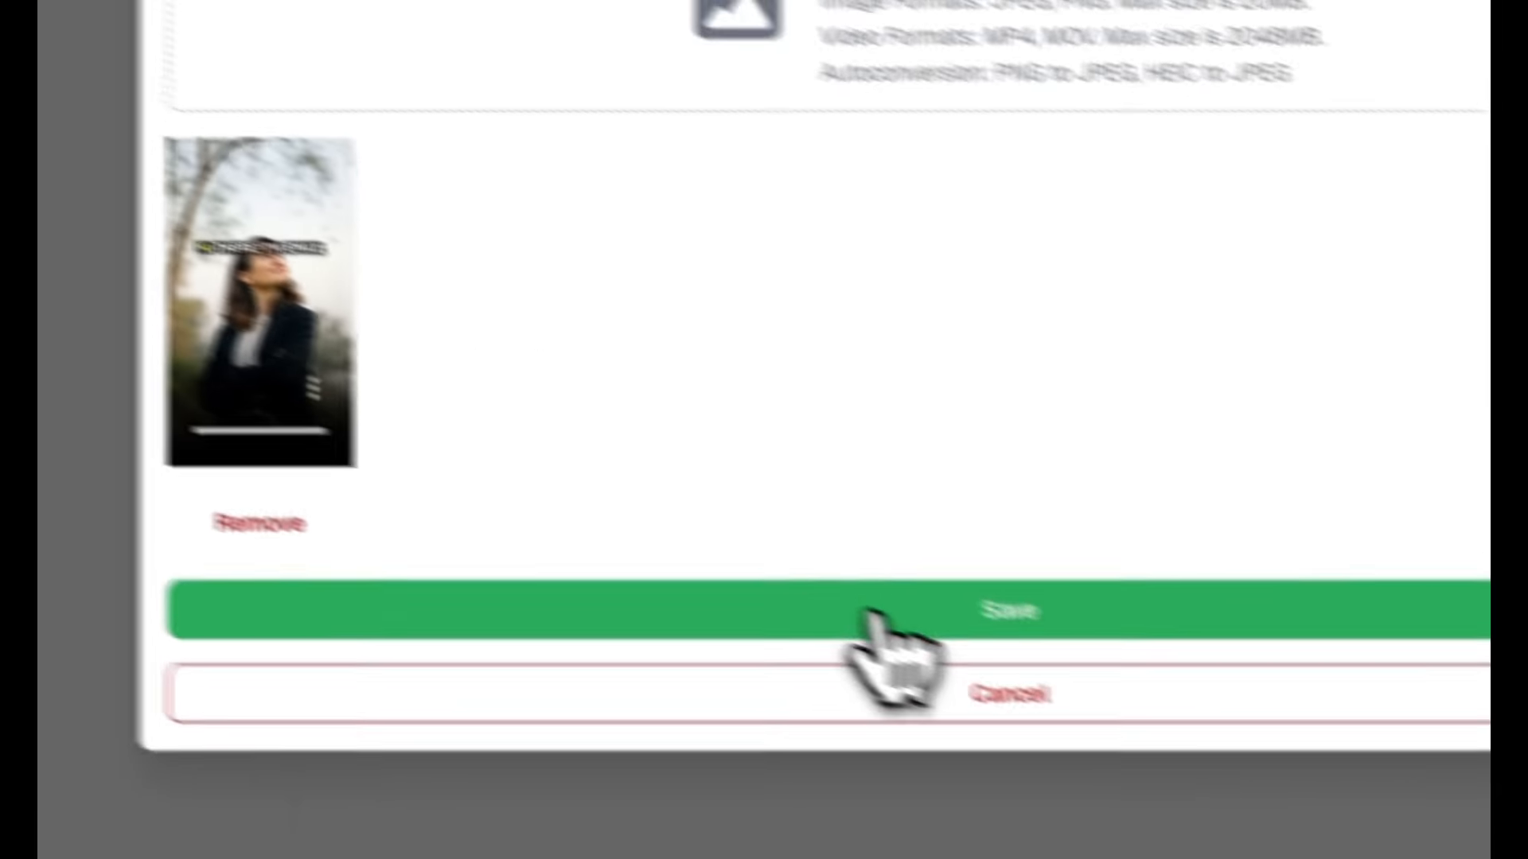
left_click(875, 621)
Enter the post text "test" and open the Publish dialog.
left_click(525, 13)
type("test")
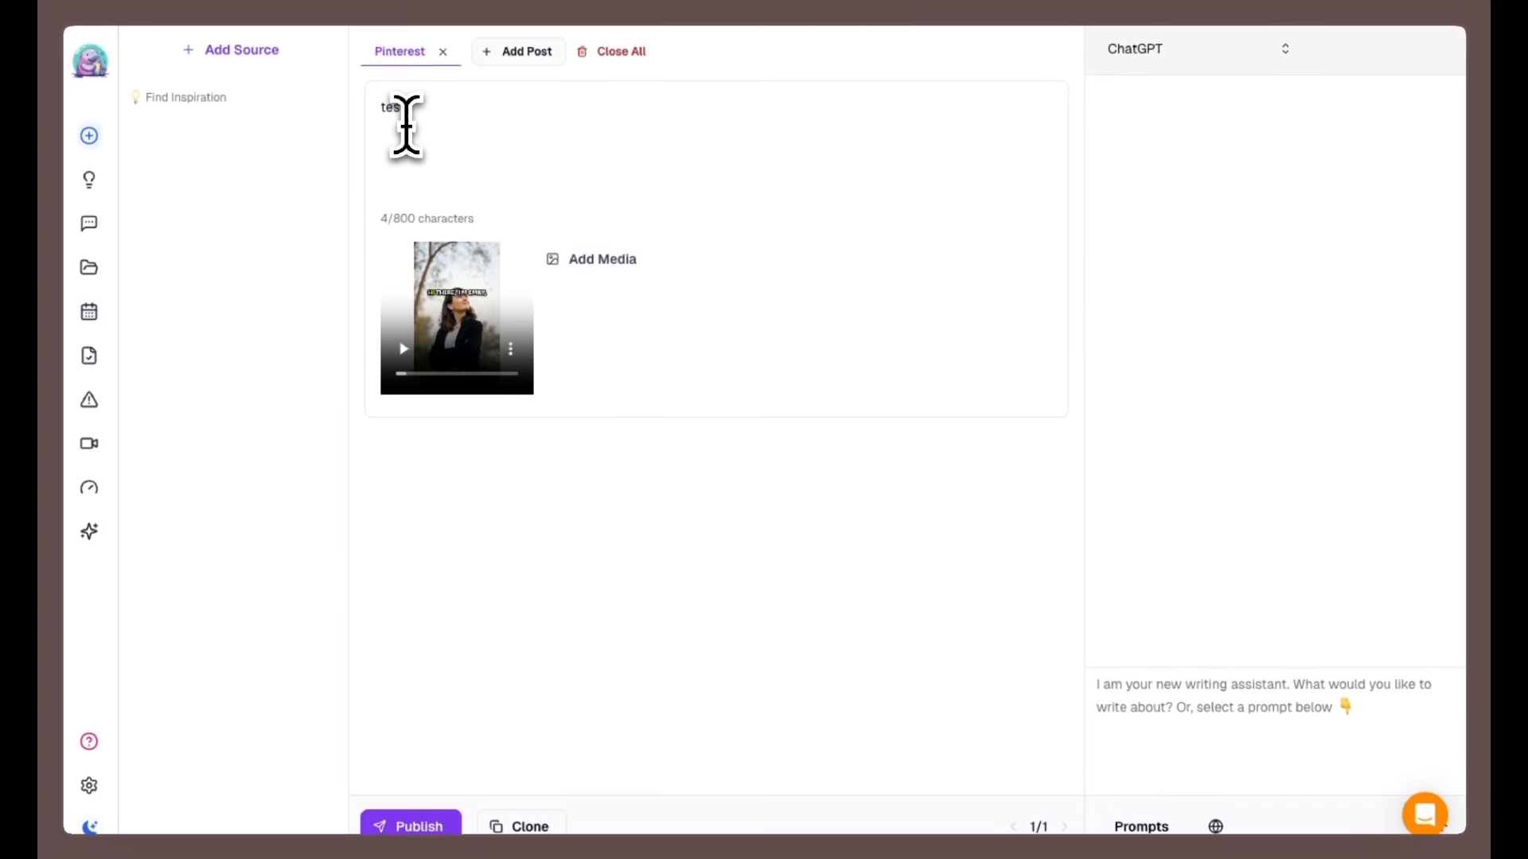
left_click(430, 826)
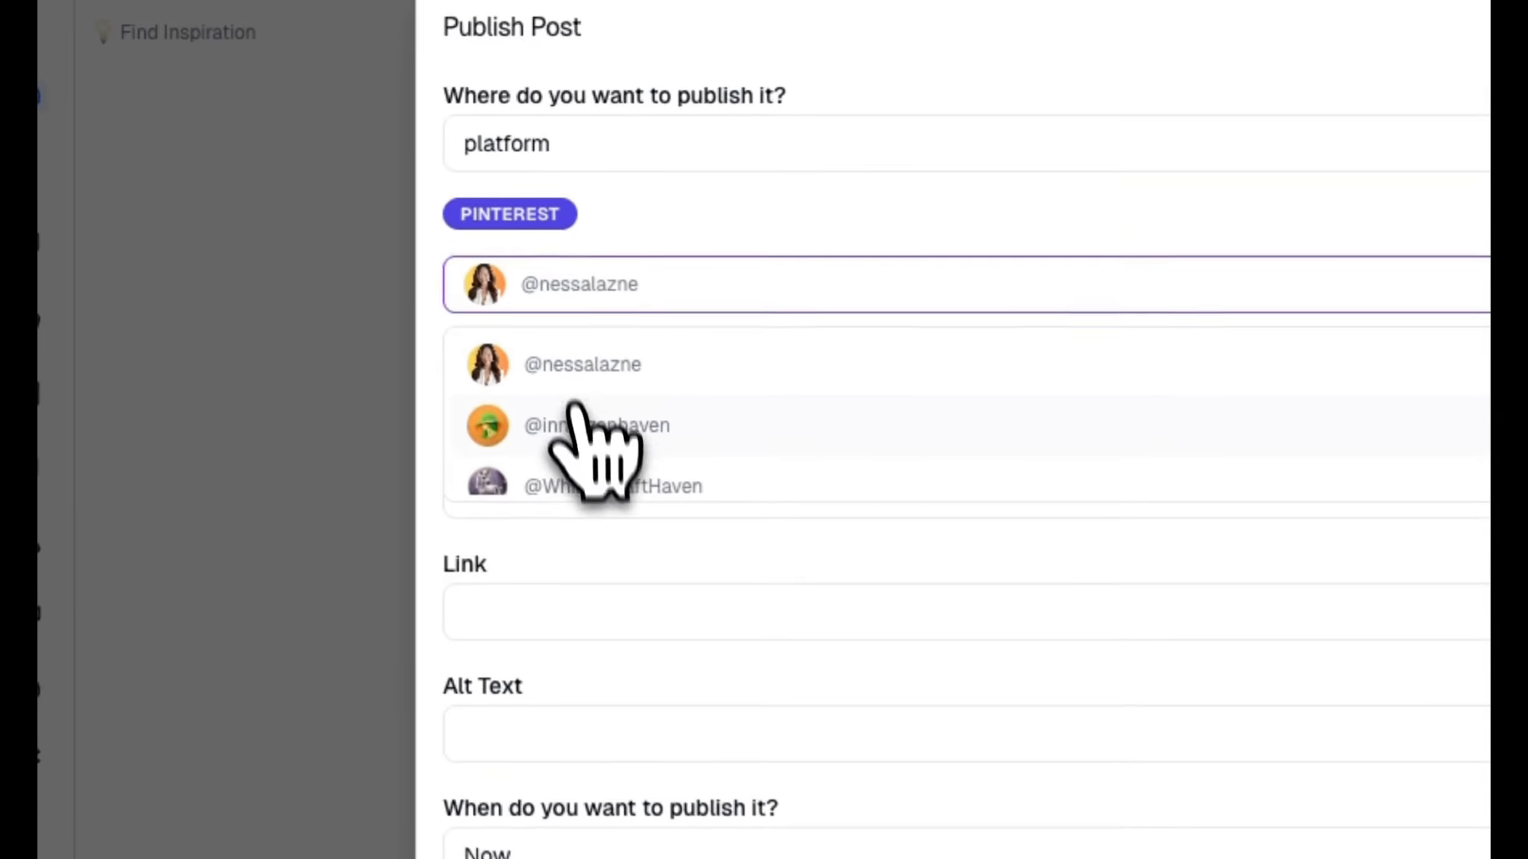
Choose the innerzenhaven Pinterest account and the Gut Health board to view its board ID, then close the dialog.
left_click(429, 338)
left_click(569, 372)
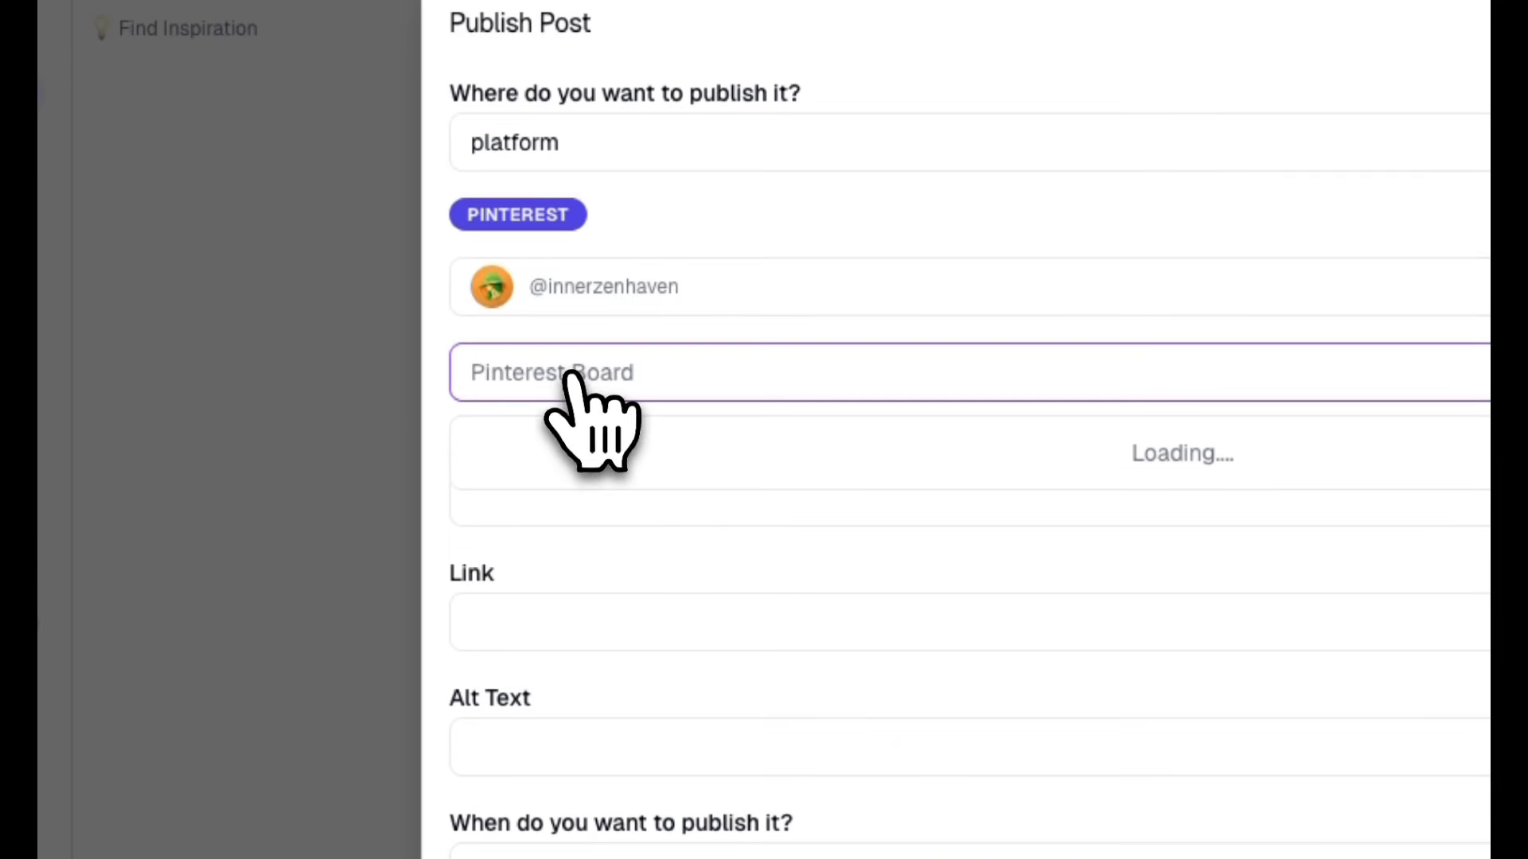
left_click(593, 455)
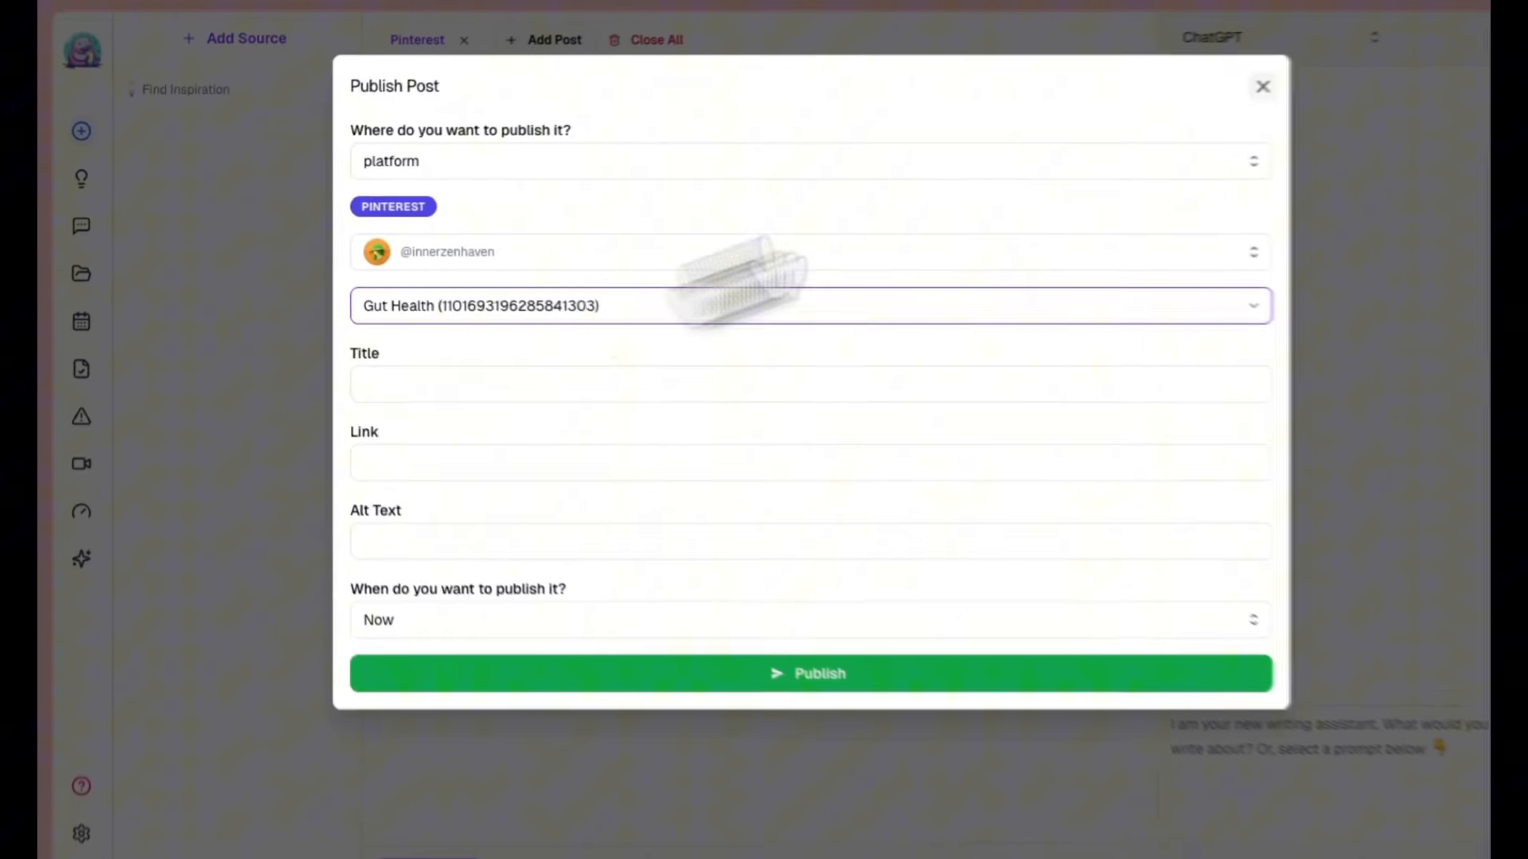
left_click(1262, 85)
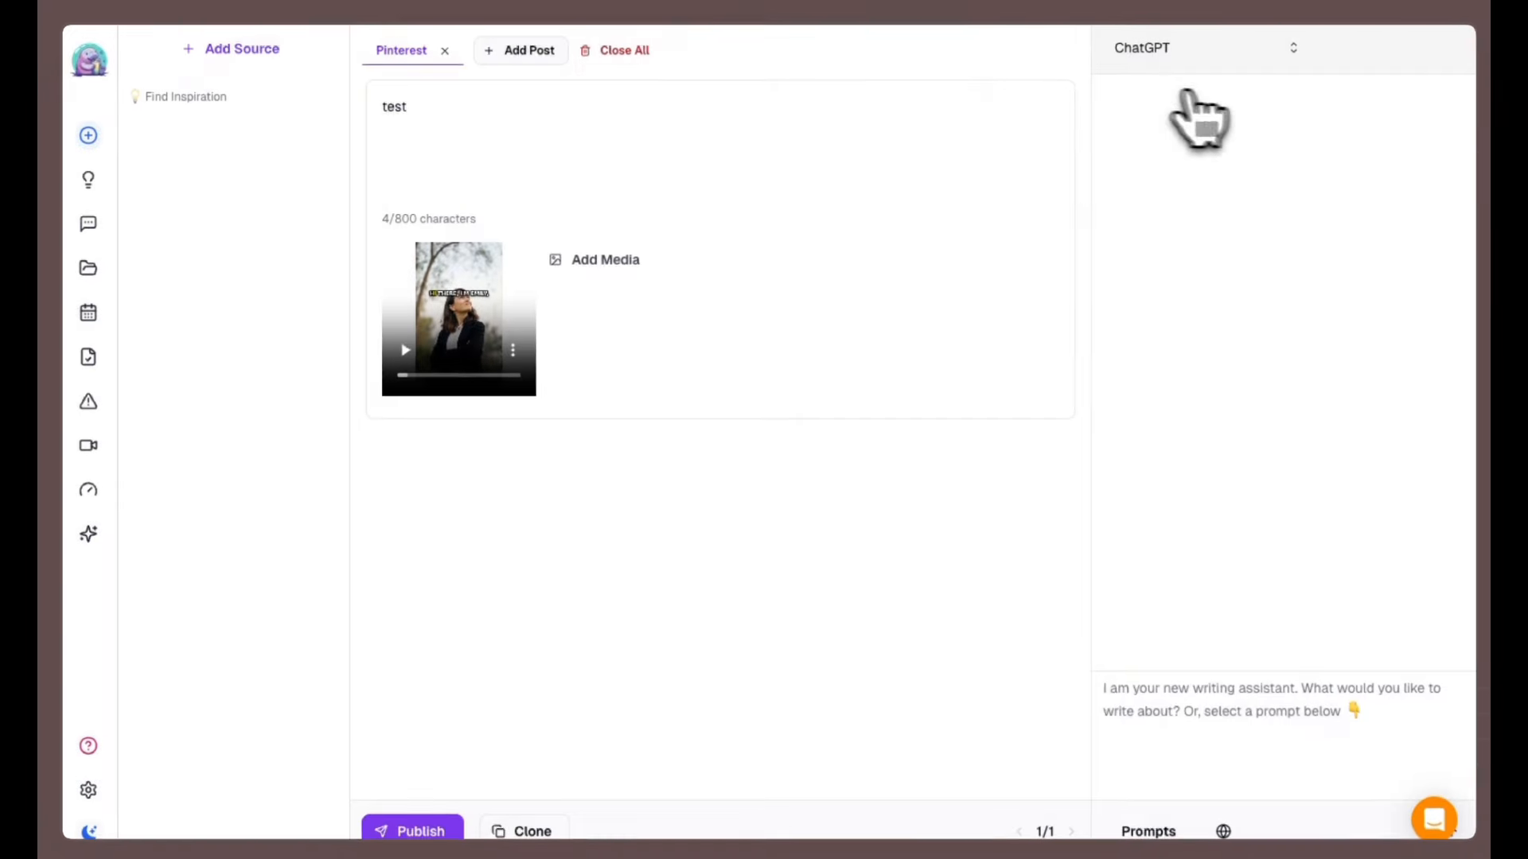
Return to Make and review the Pinterest module's Board ID and Destination Link values.
left_click(317, 3)
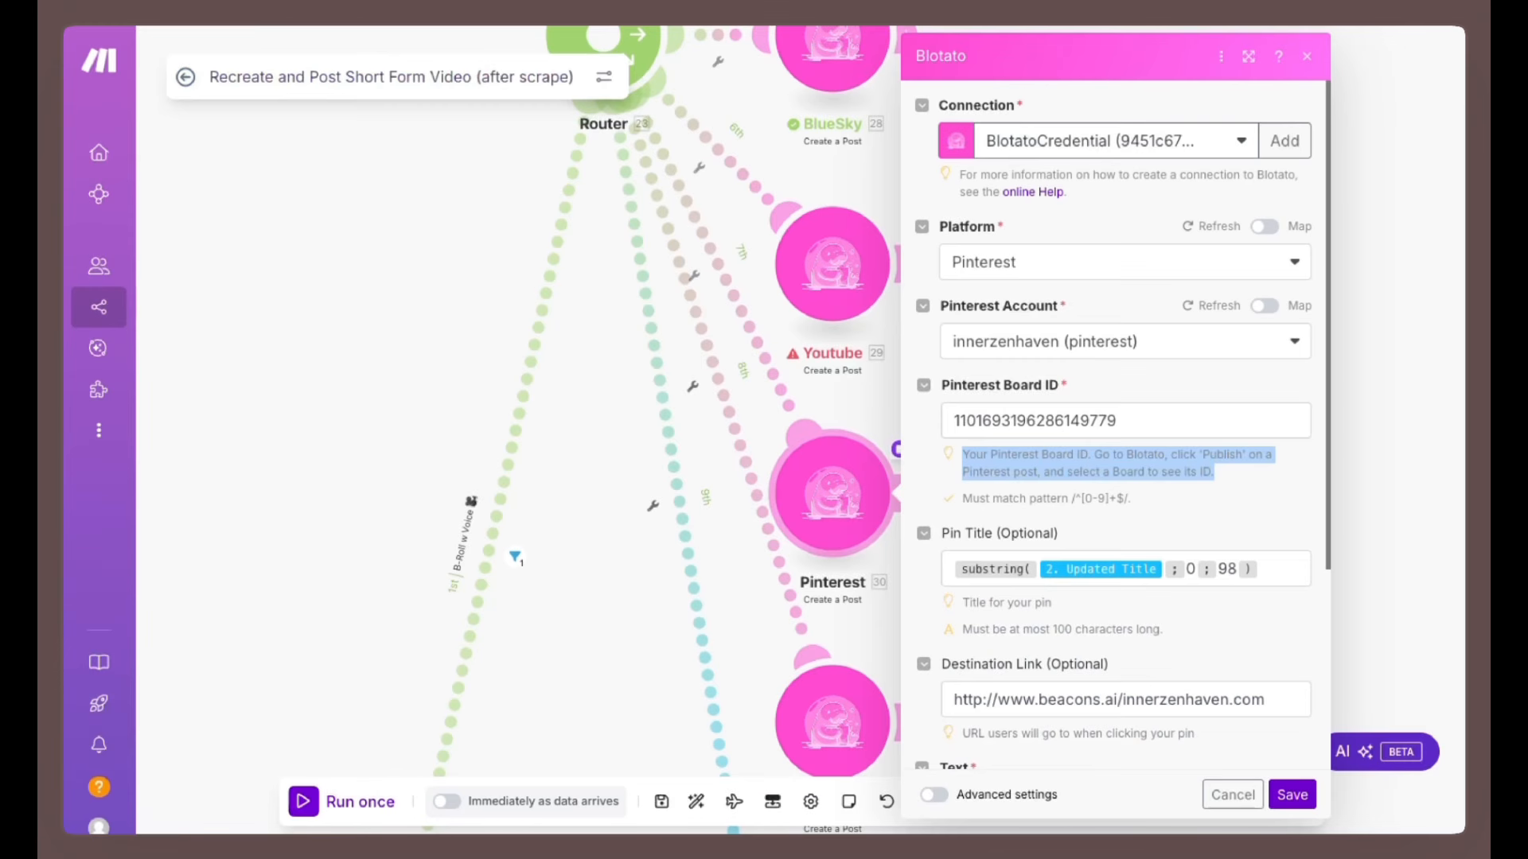
left_click_drag(1118, 421, 961, 420)
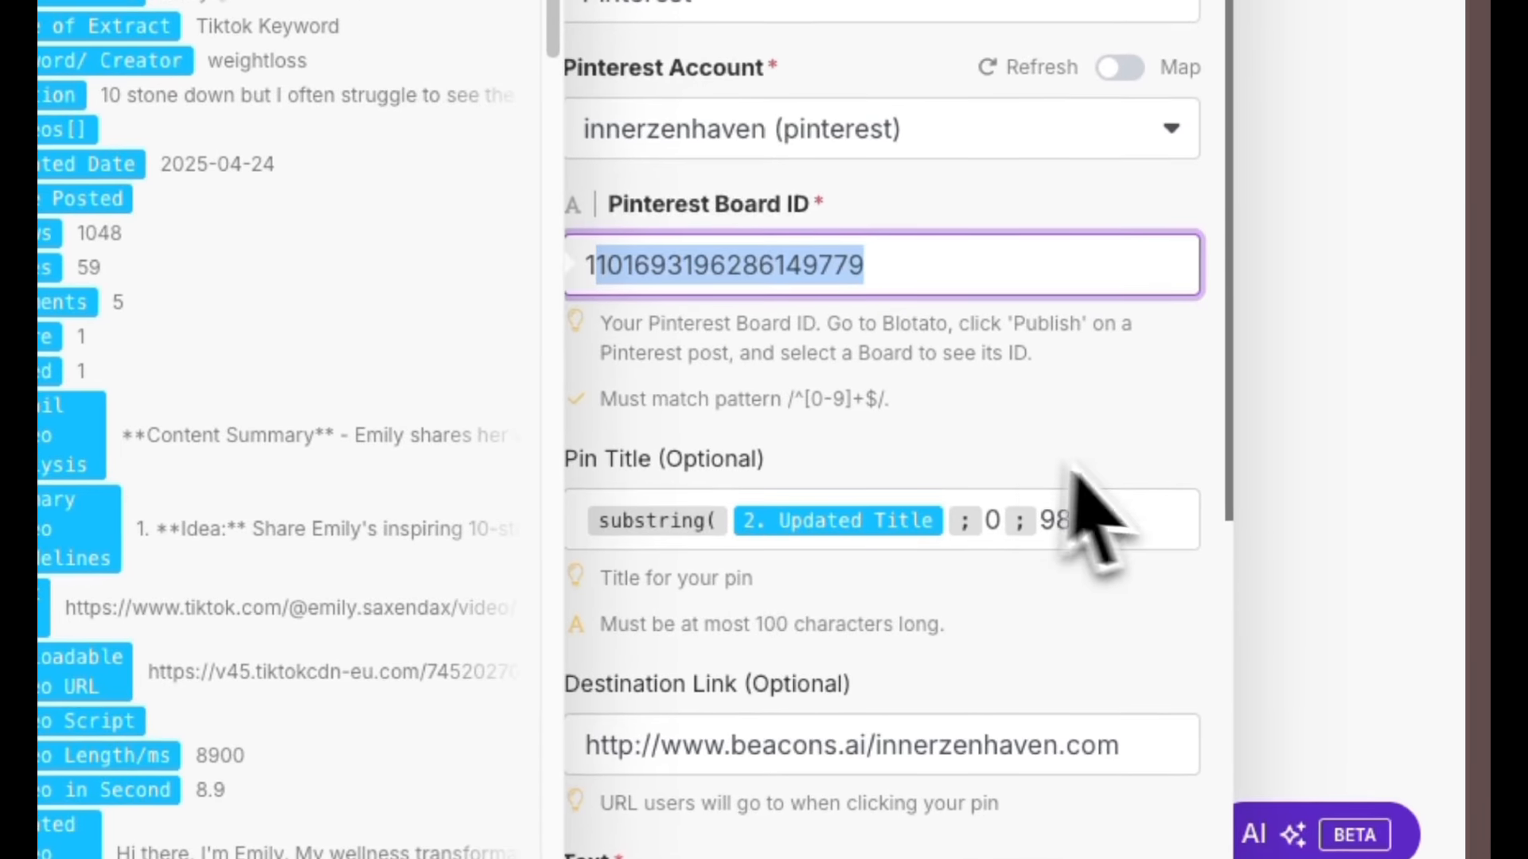
left_click(1072, 473)
scroll(1146, 573, "down", 3)
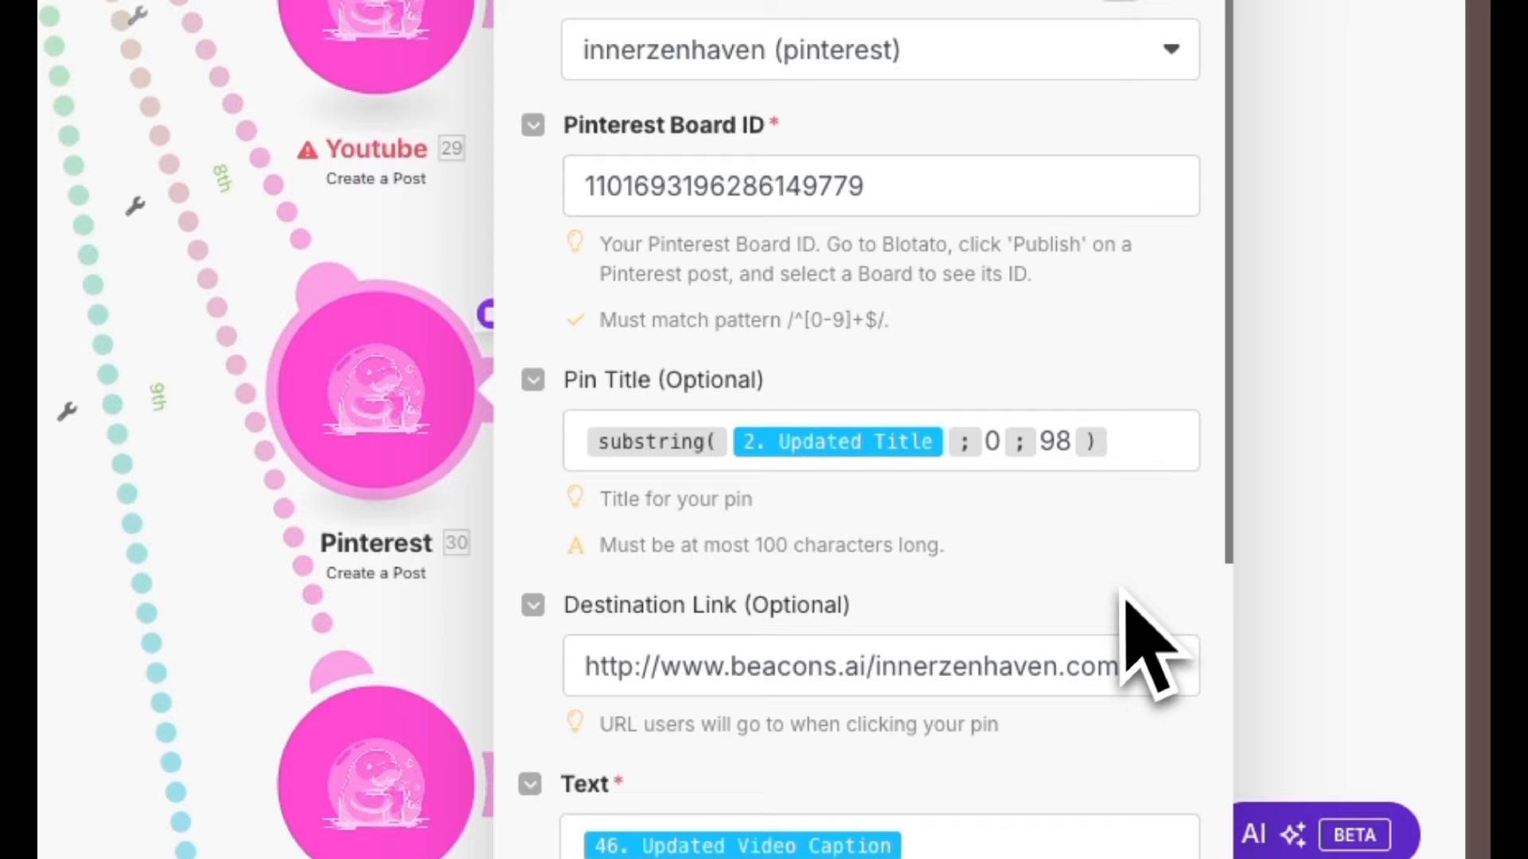
left_click(1122, 468)
left_click_drag(1122, 467, 561, 476)
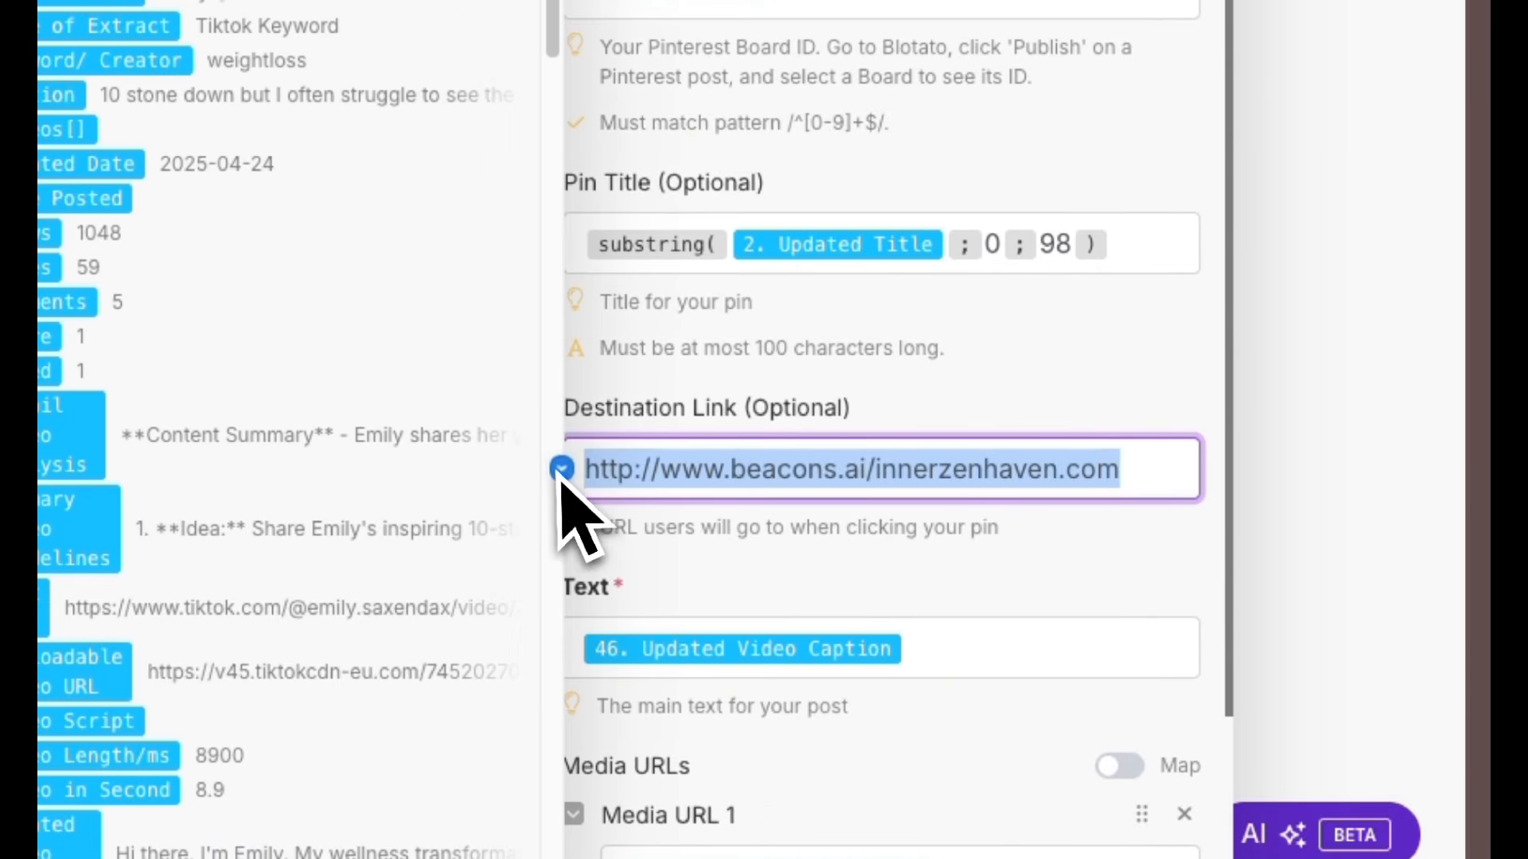
Check the Pinterest module's Text mapping and save the module.
left_click(941, 648)
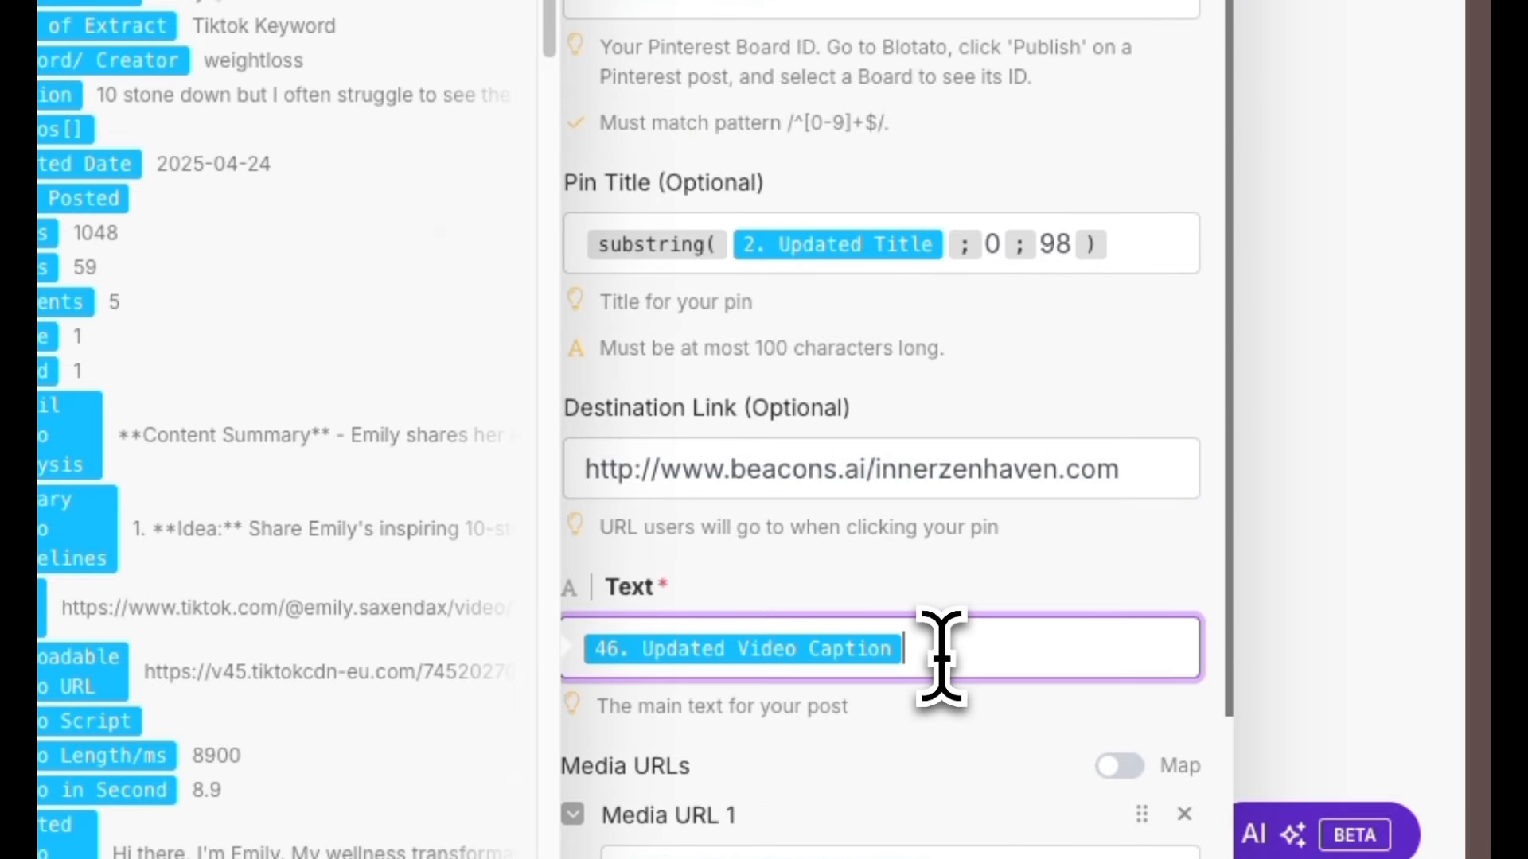
scroll(949, 670, "down", 3)
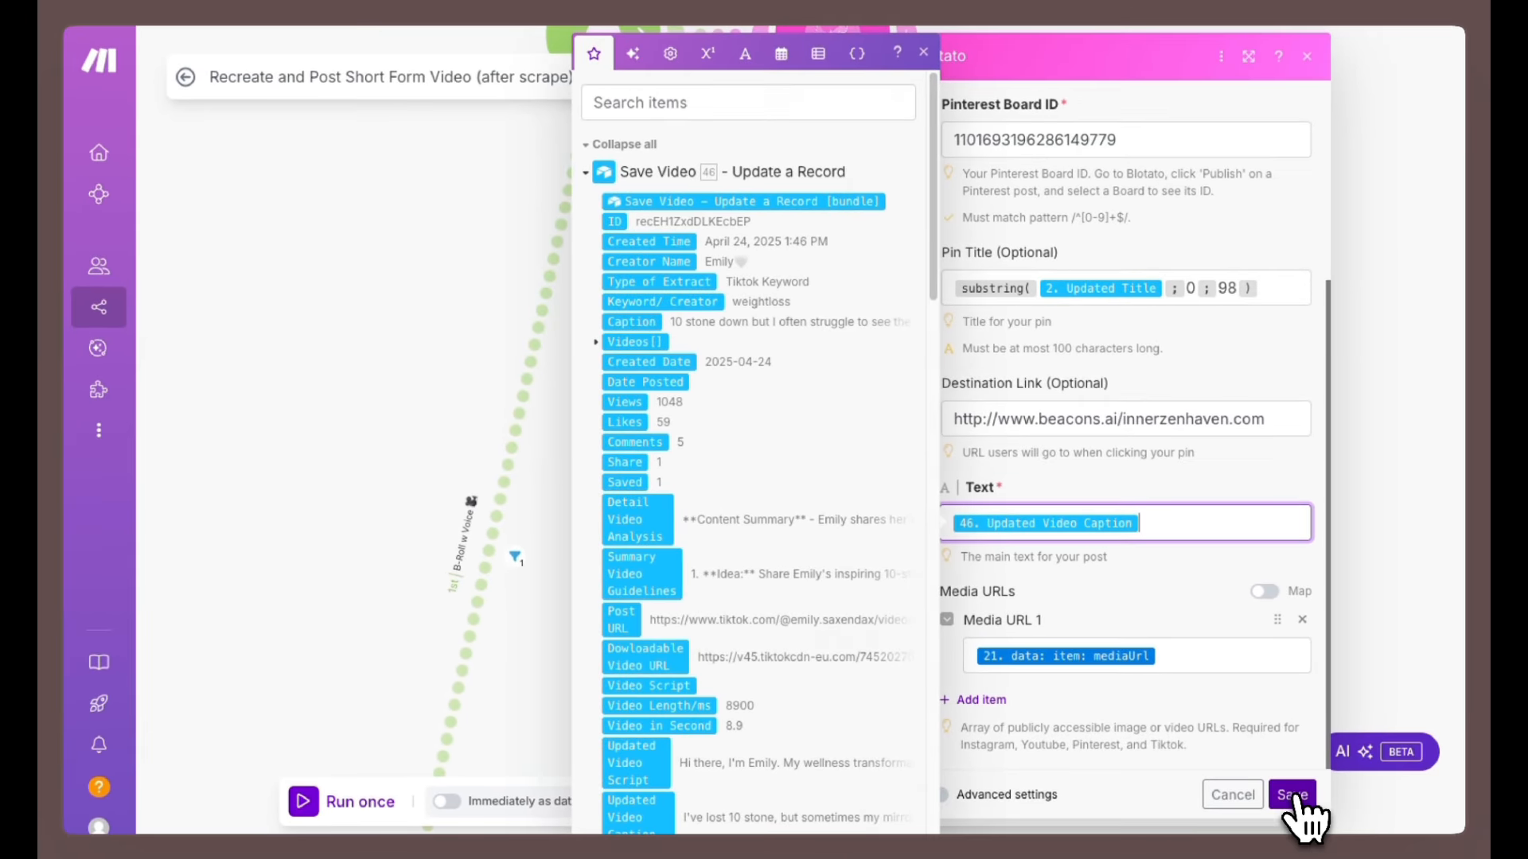
left_click(1293, 795)
scroll(979, 716, "down", 3)
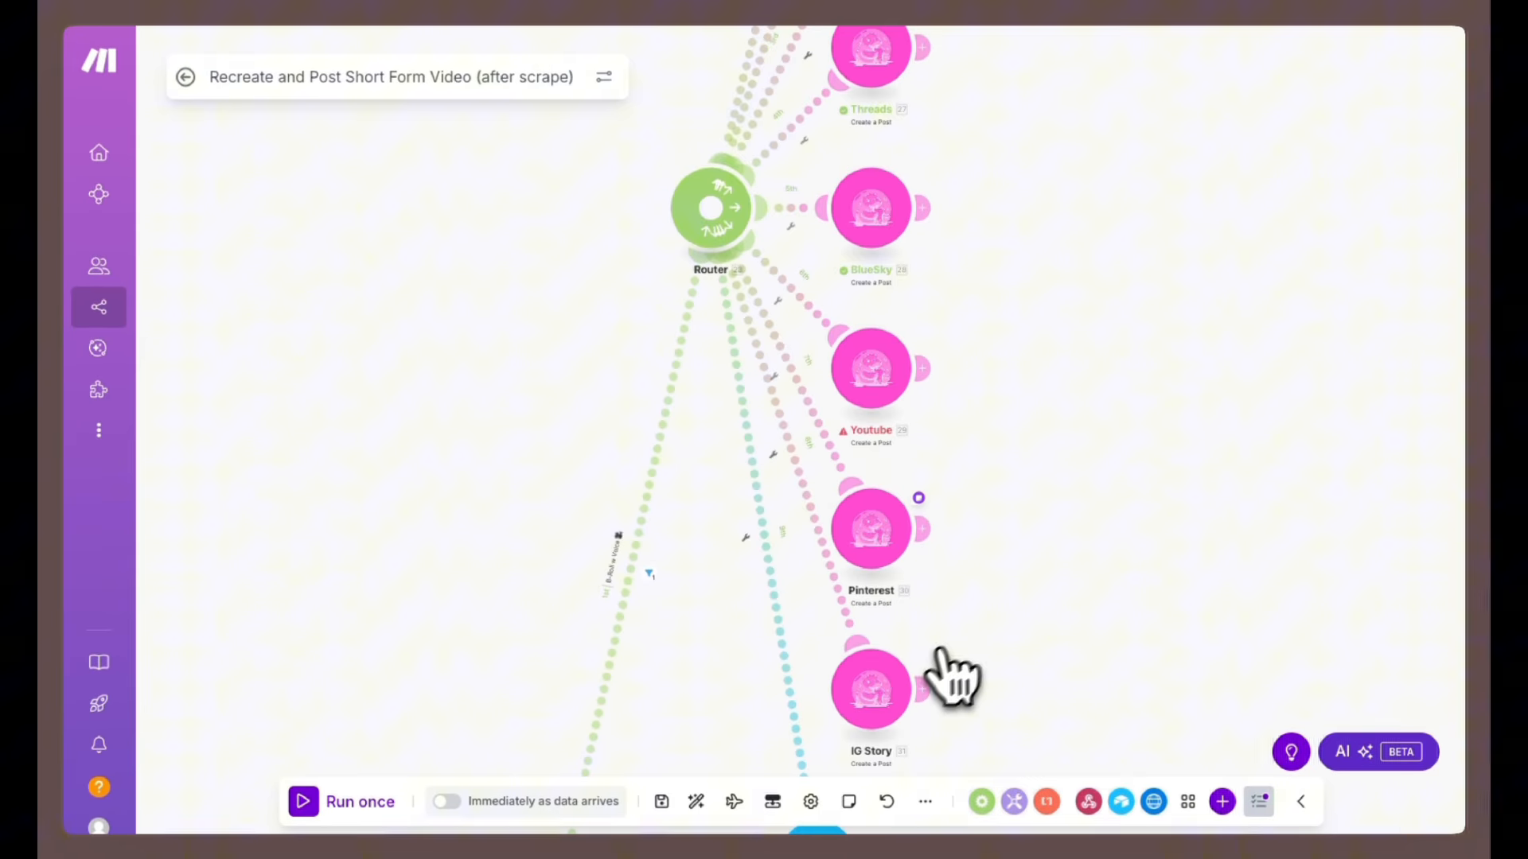
Open the IG Story module, keep its post type as Story, and save the module.
left_click(883, 720)
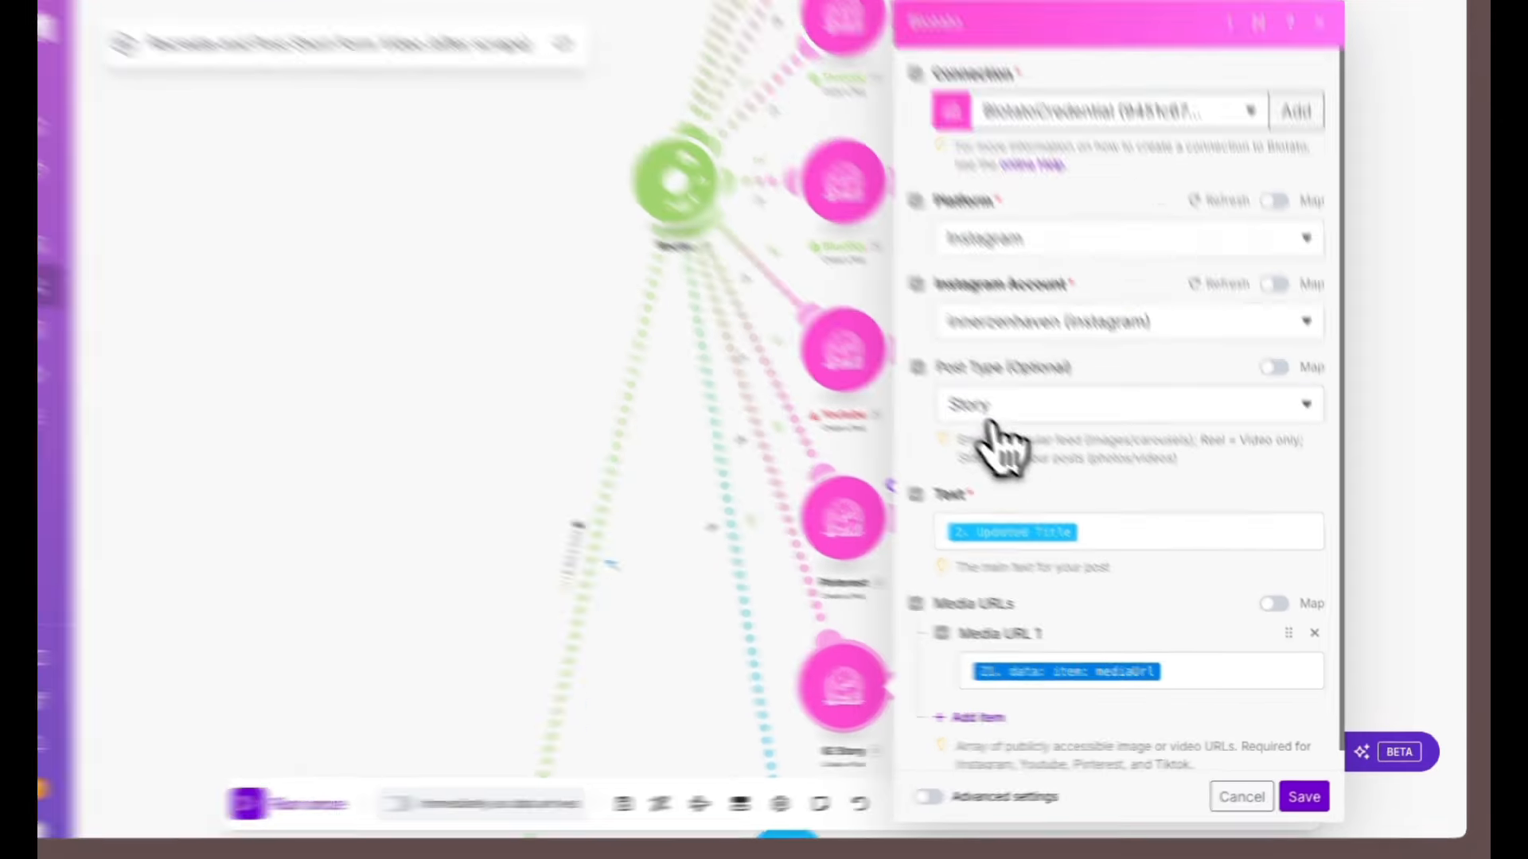
left_click(1001, 426)
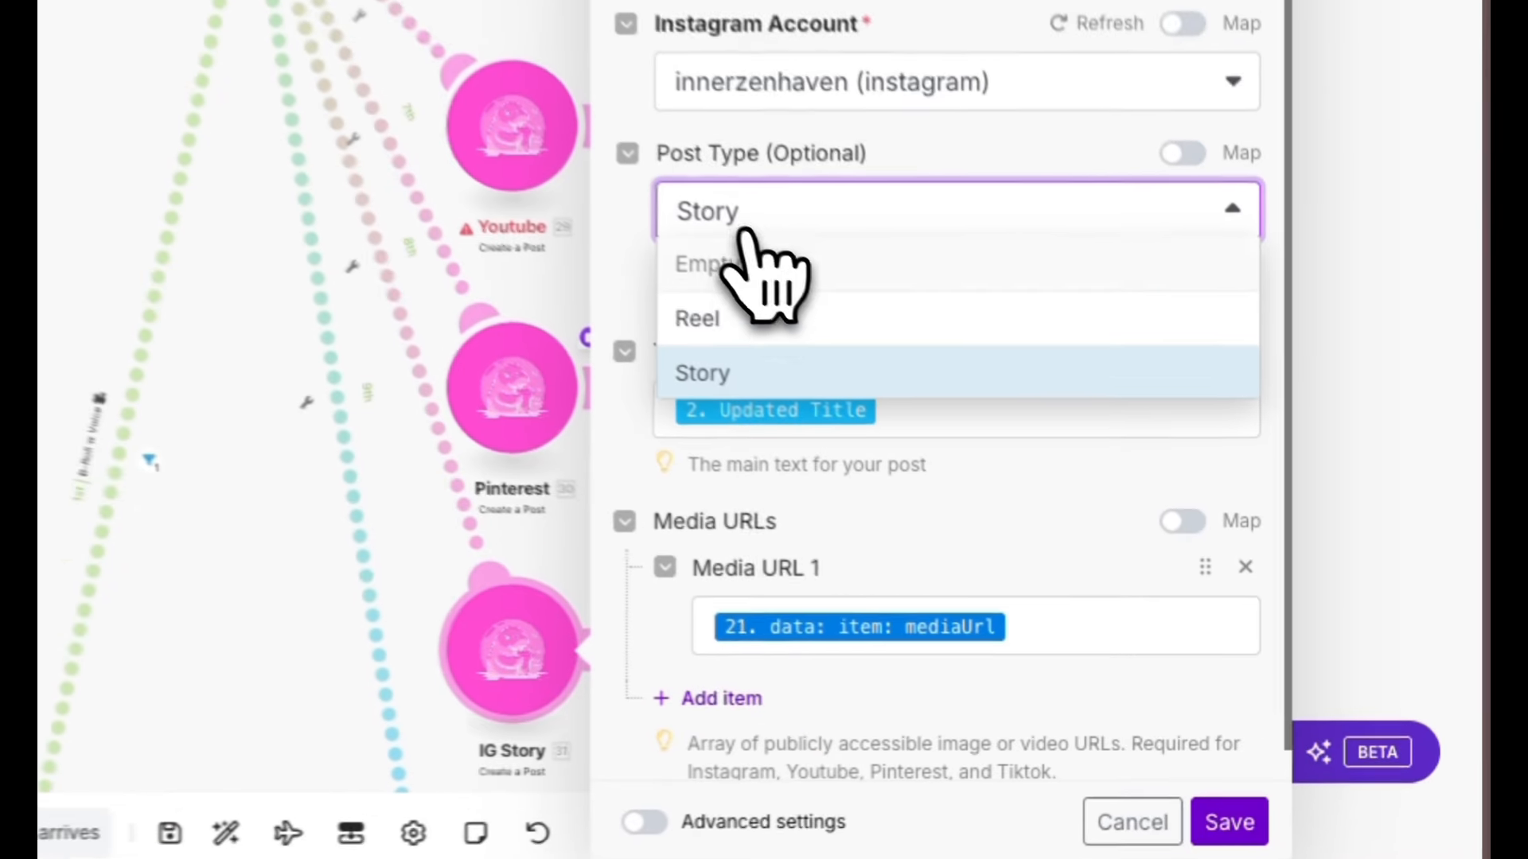
left_click(995, 454)
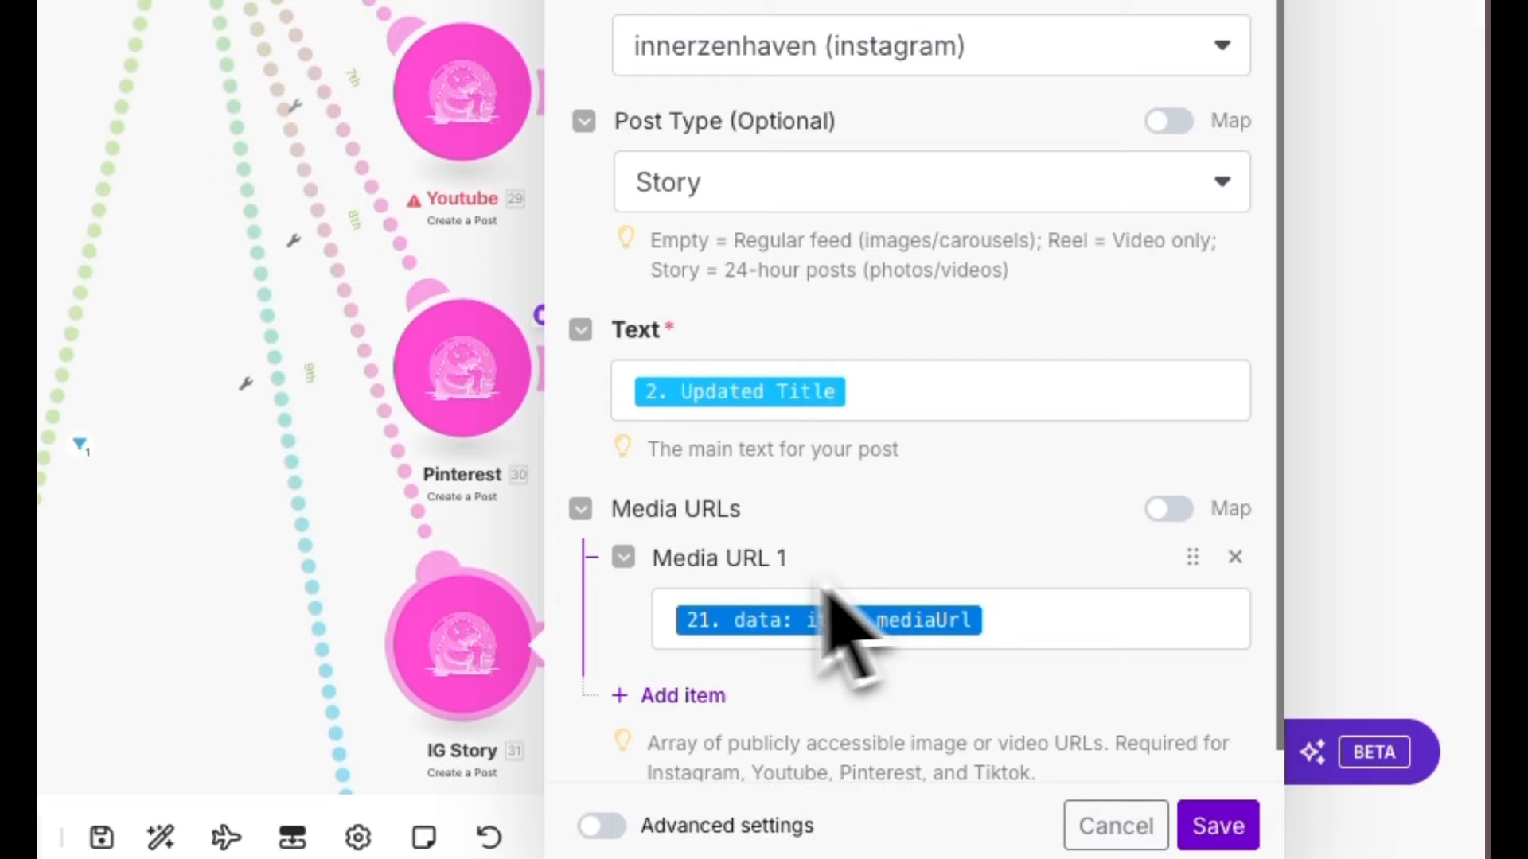
left_click(1218, 825)
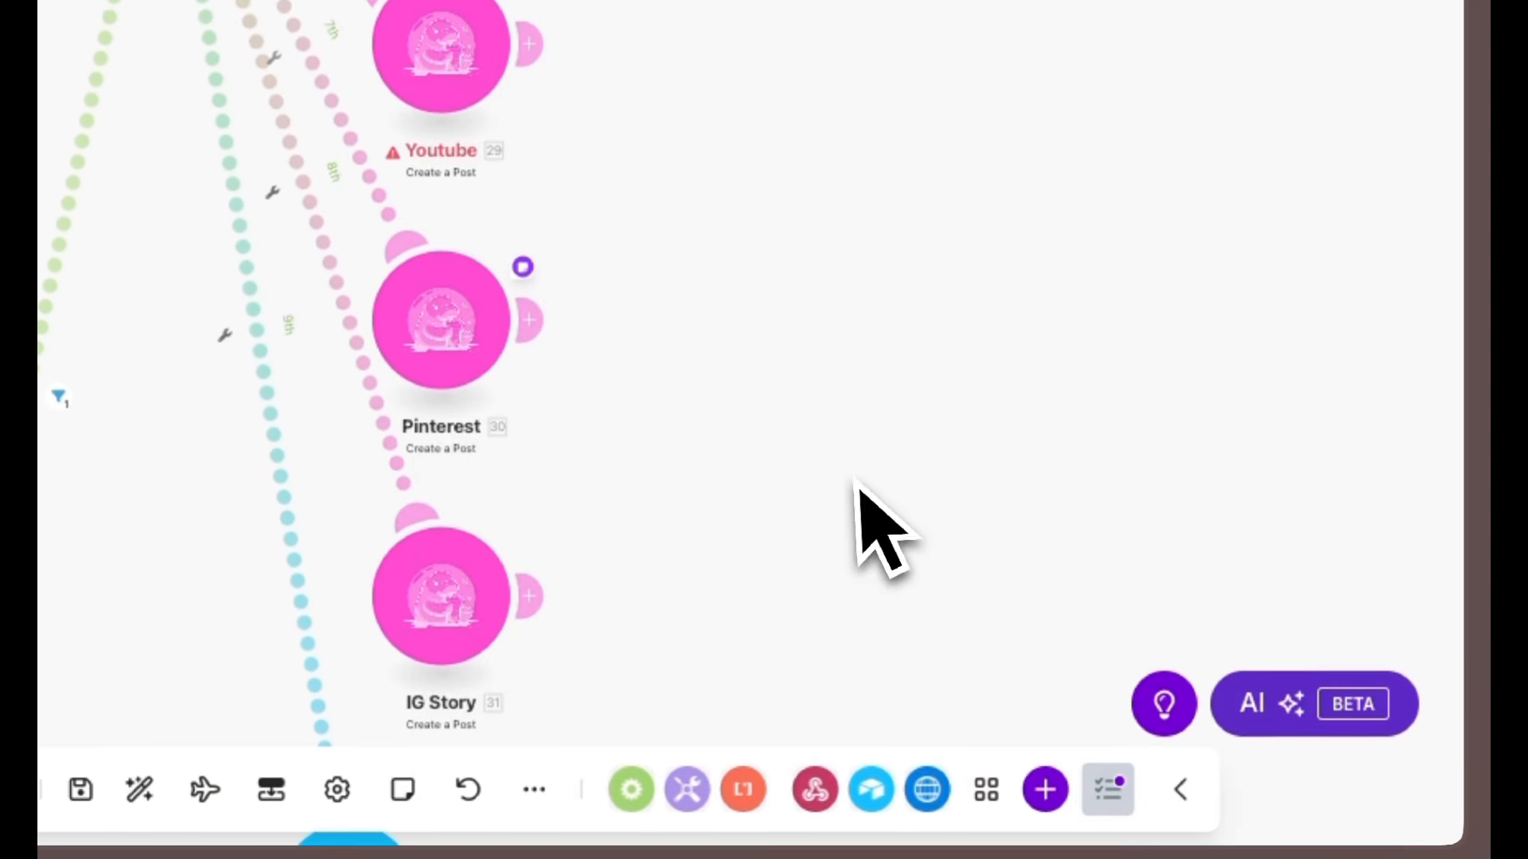
Review the Posted Status Updated module's Record ID mapping and record fields.
left_click_drag(855, 480, 825, 148)
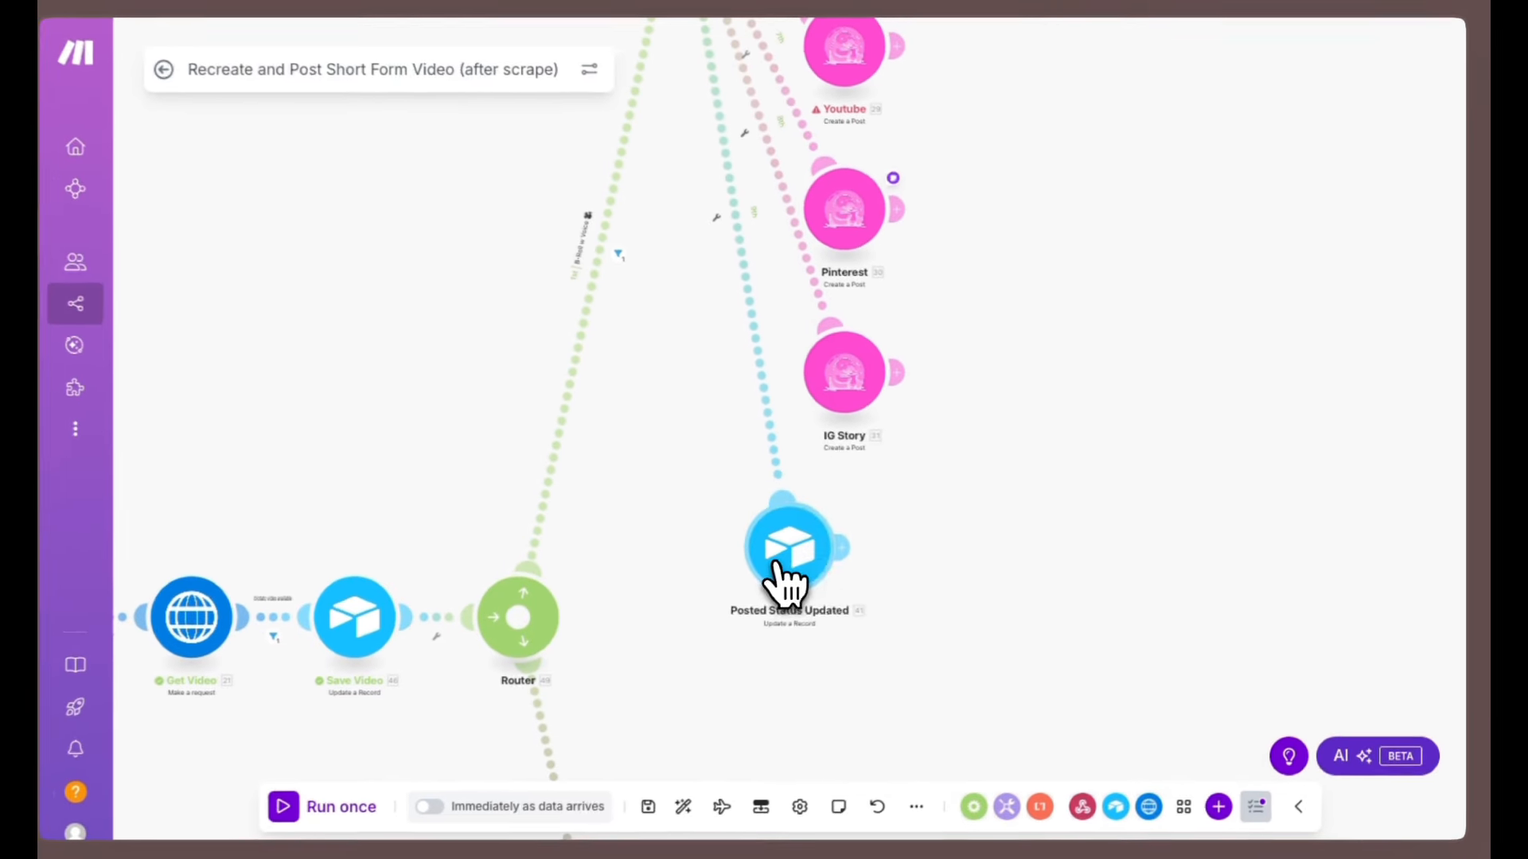
left_click(784, 564)
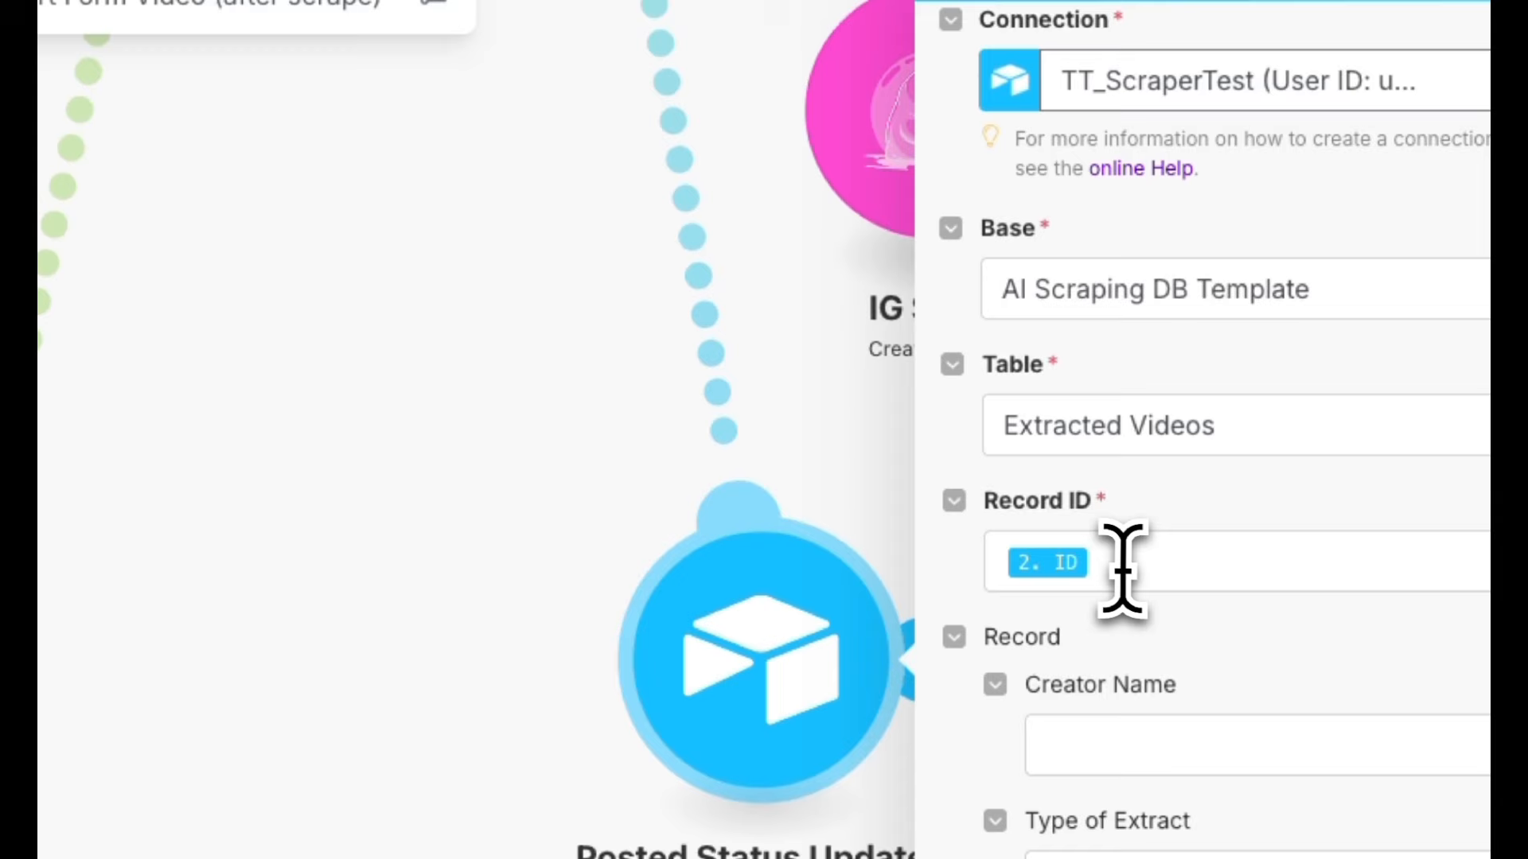
left_click(995, 415)
scroll(699, 528, "up", 5)
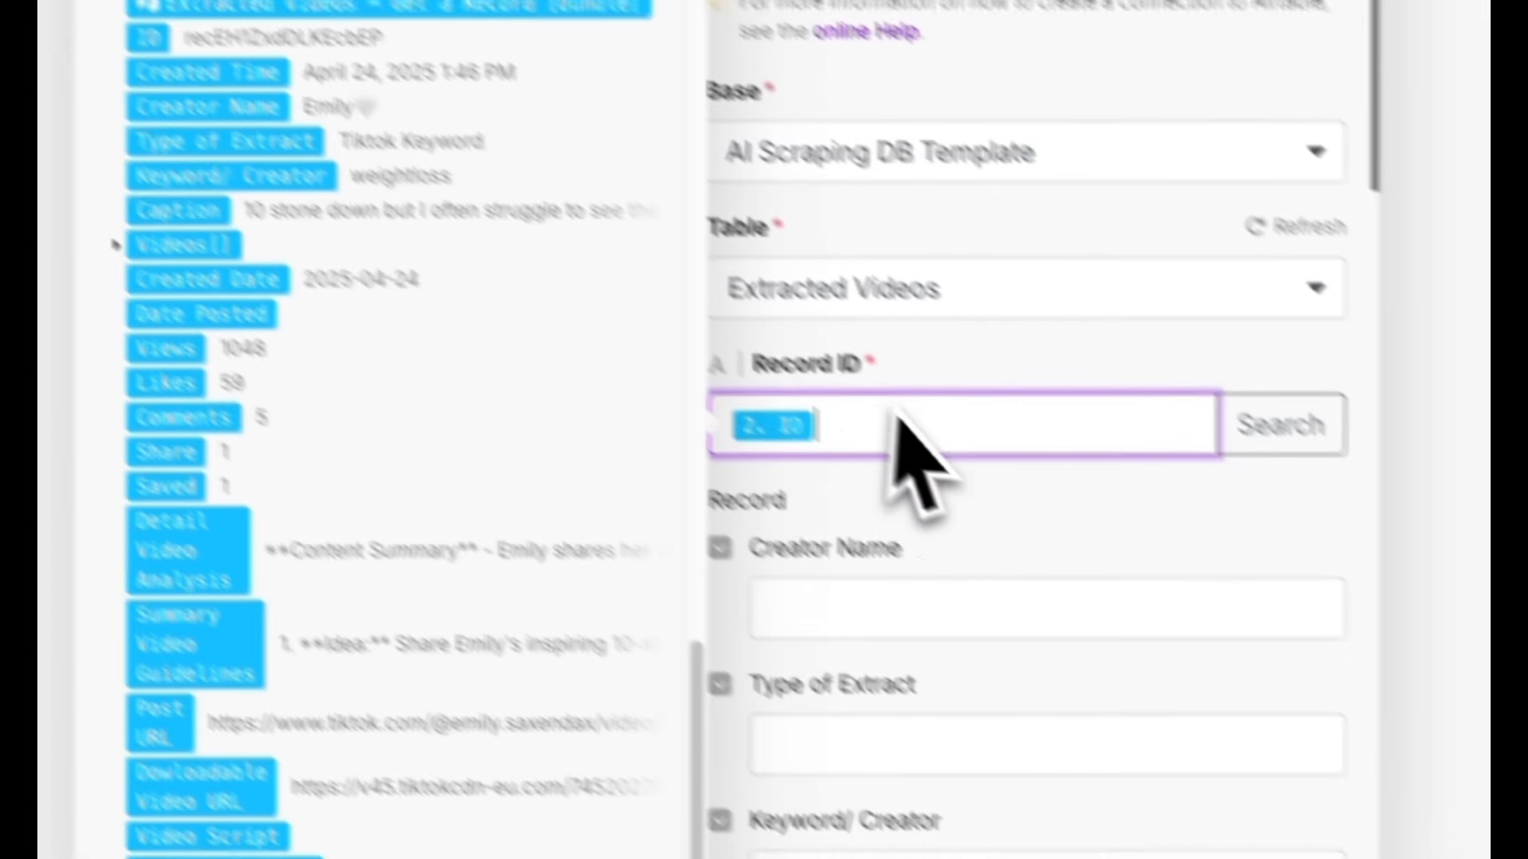
left_click(1318, 687)
scroll(1317, 687, "down", 20)
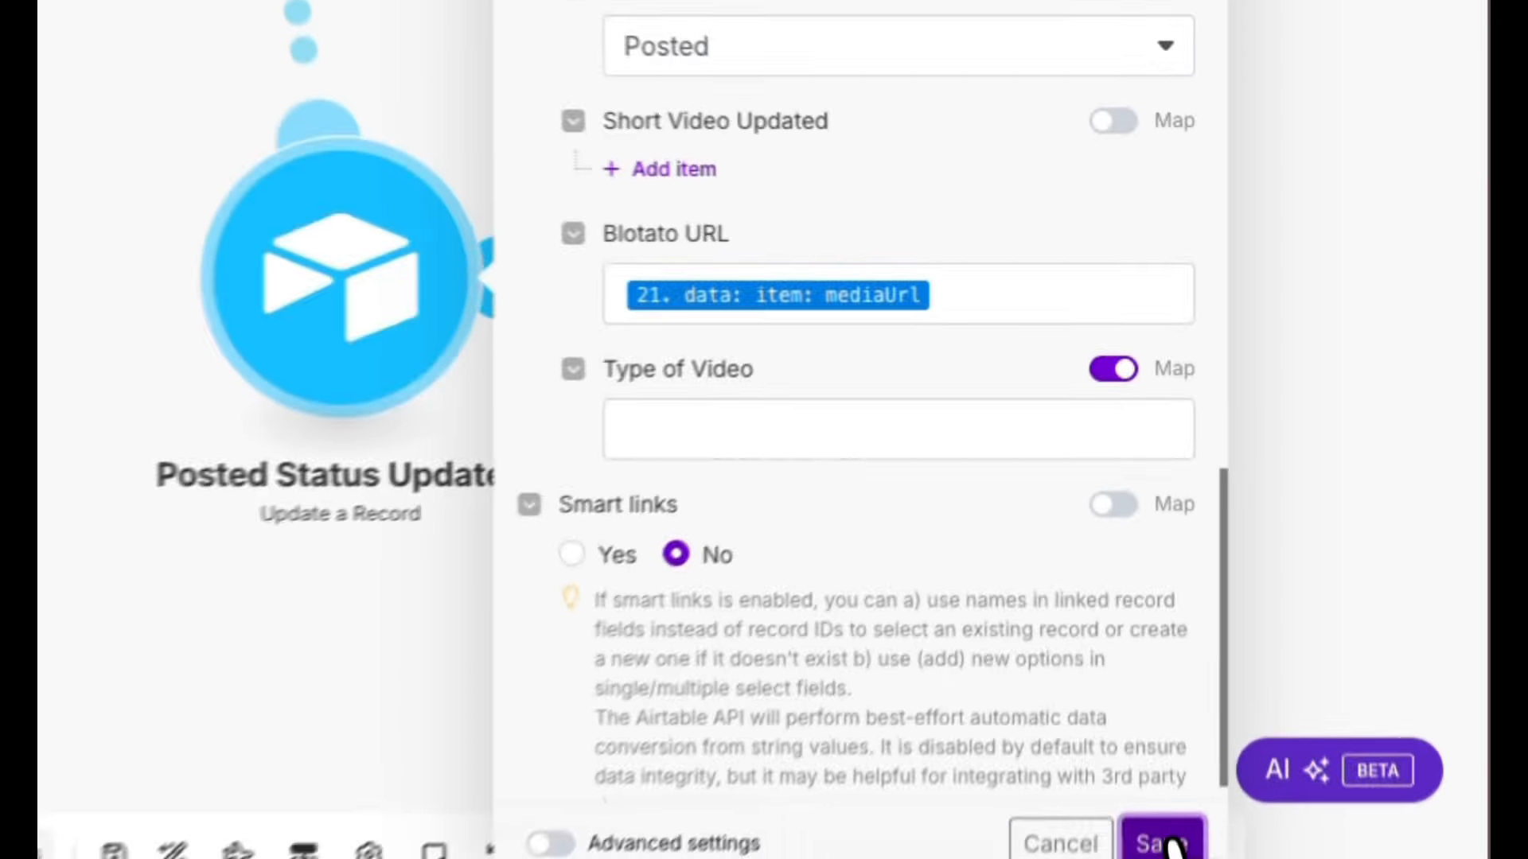
left_click(1166, 831)
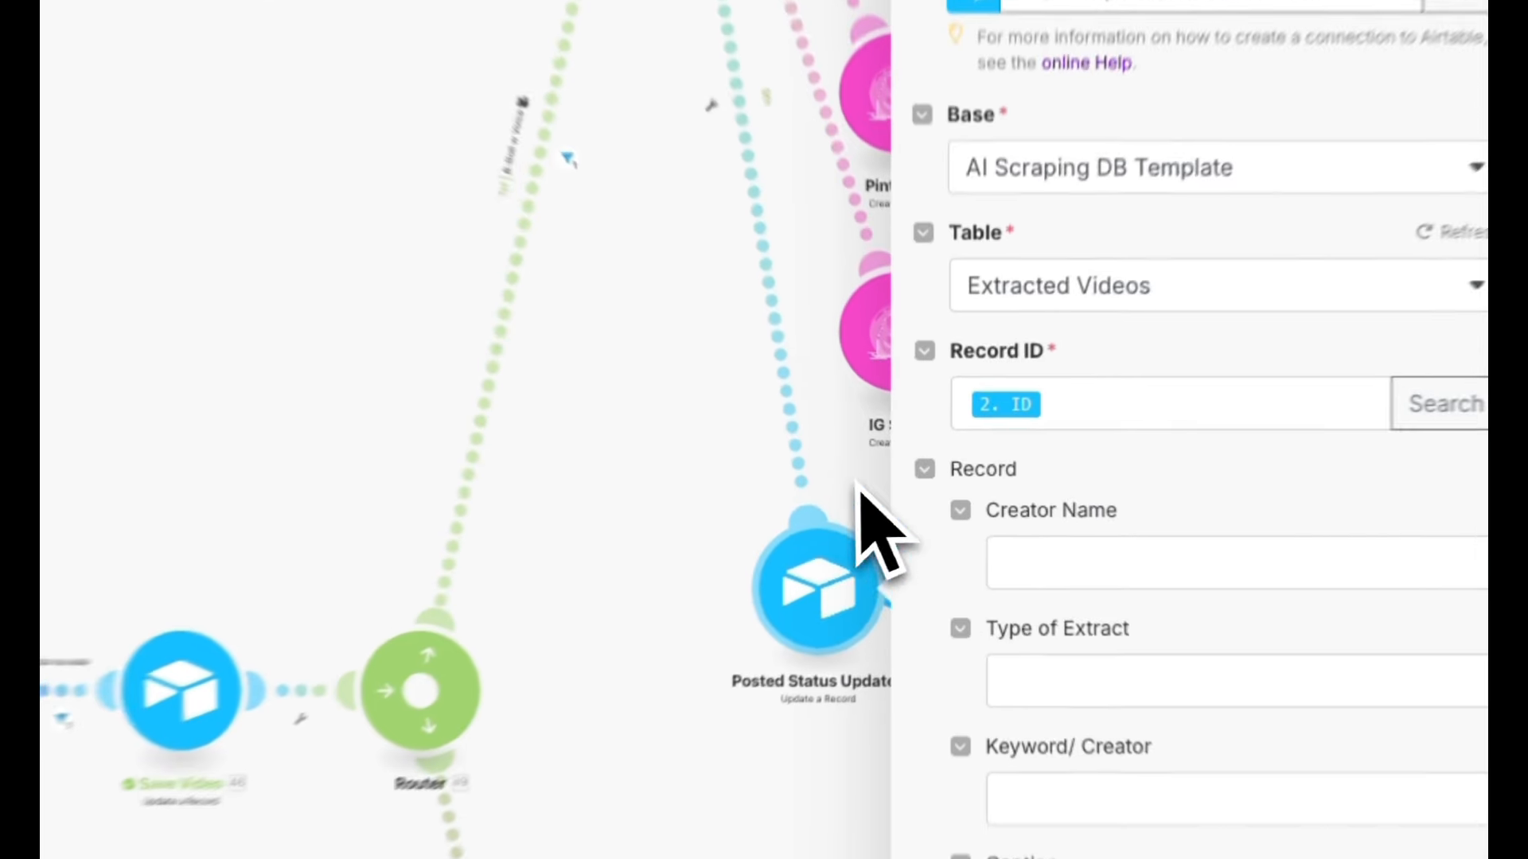
left_click(1011, 391)
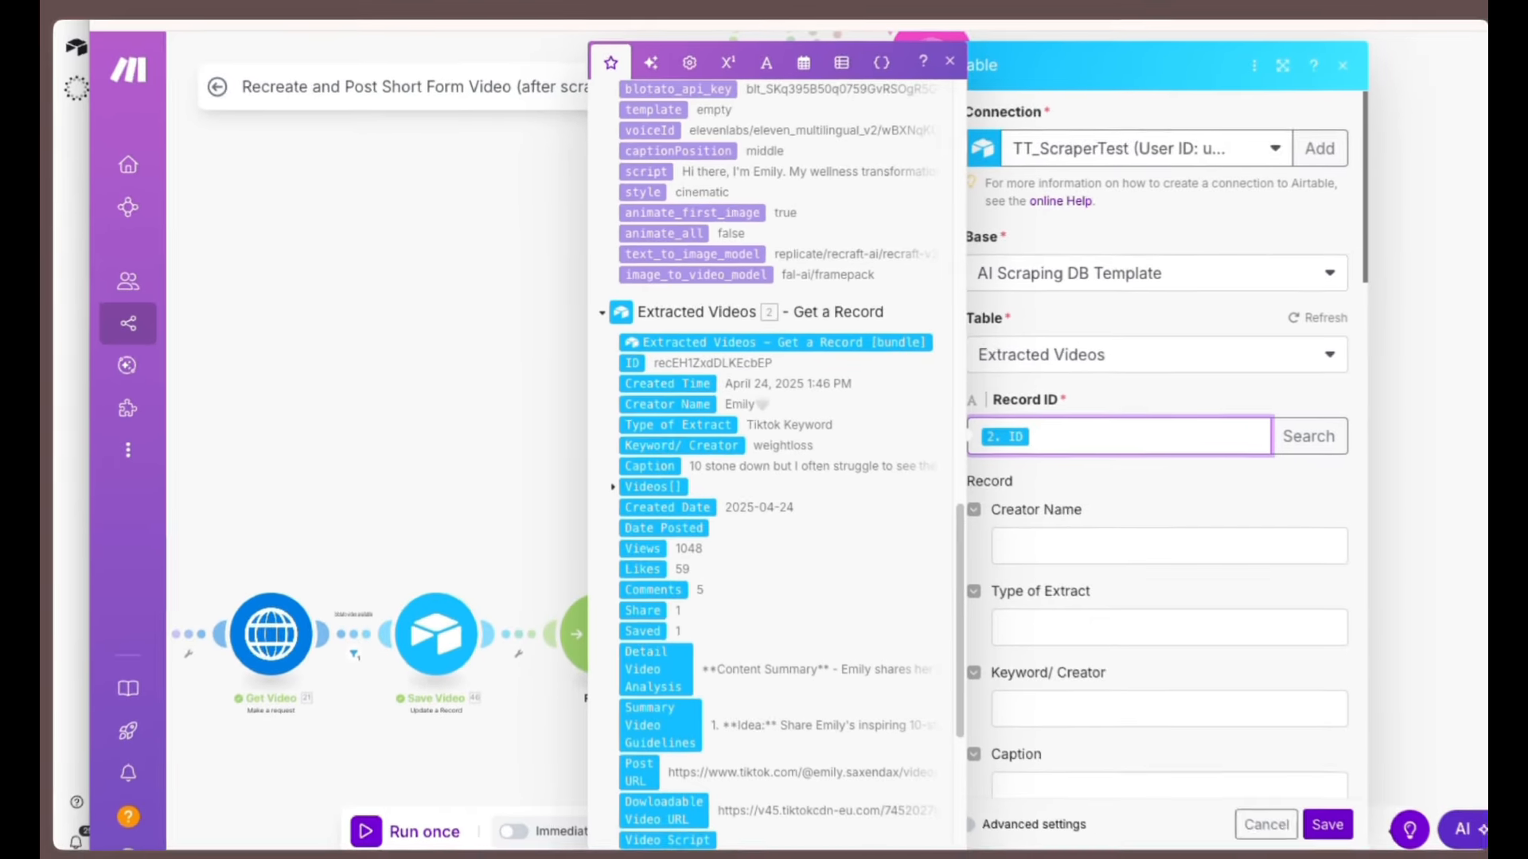
left_click(1260, 811)
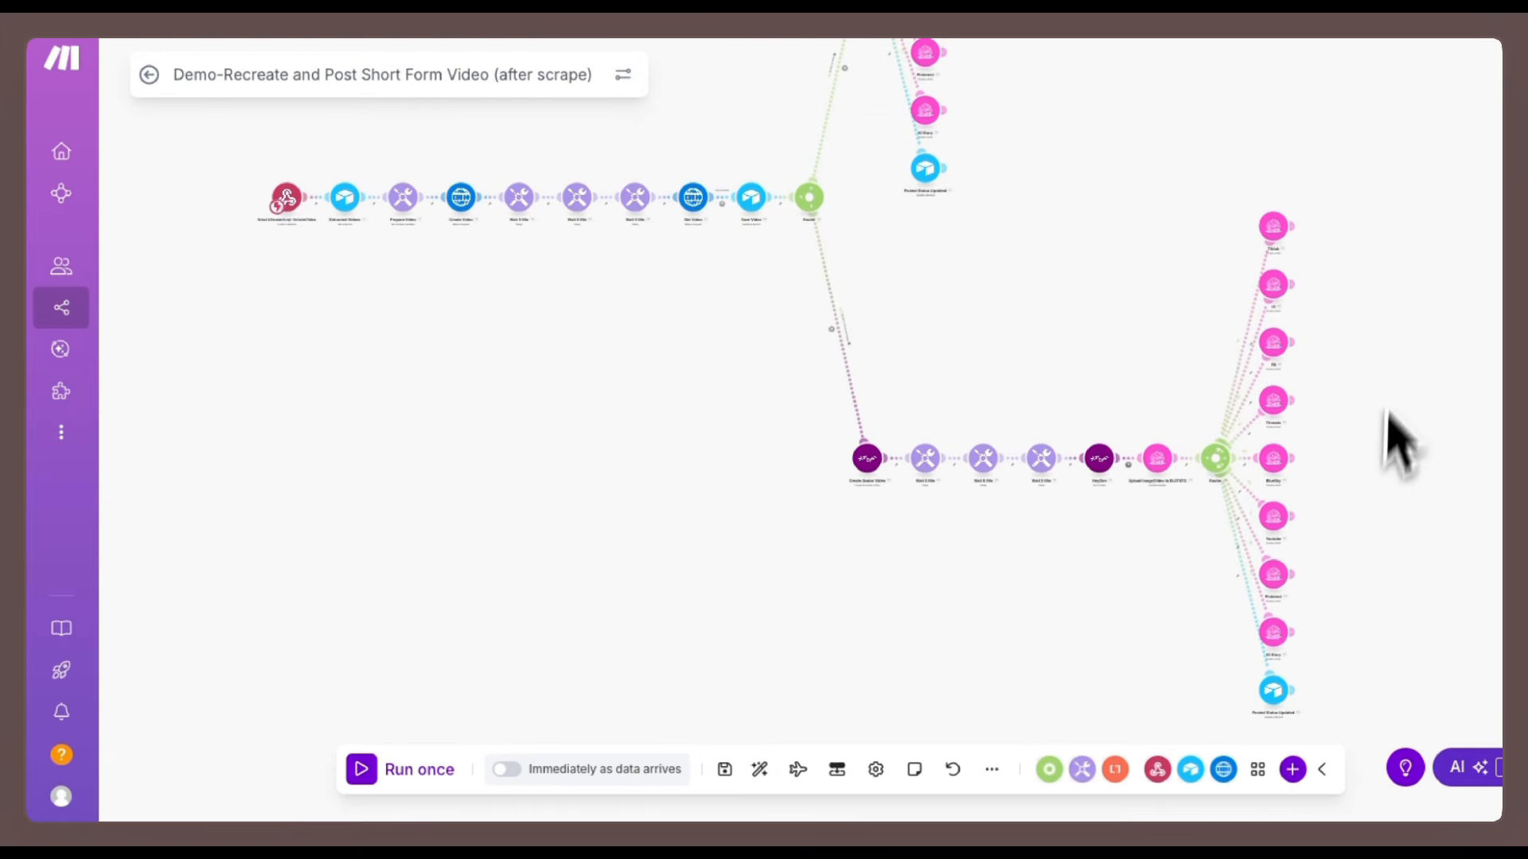
Inspect the B-Roll w Voice and Avatar route's filter condition and cancel the dialog.
scroll(953, 335, "up", 5)
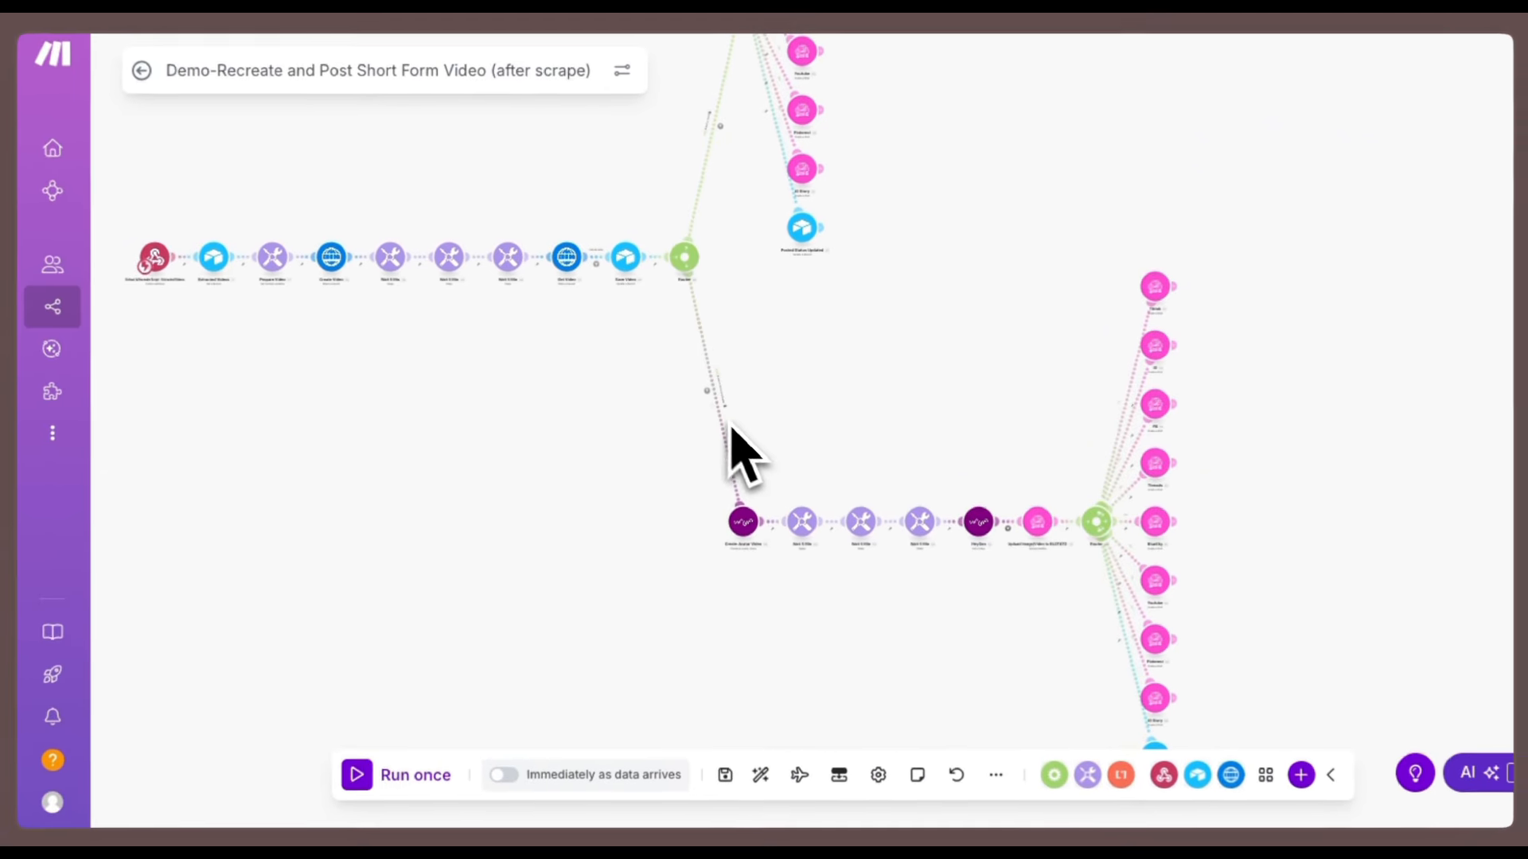
left_click(714, 391)
left_click(899, 422)
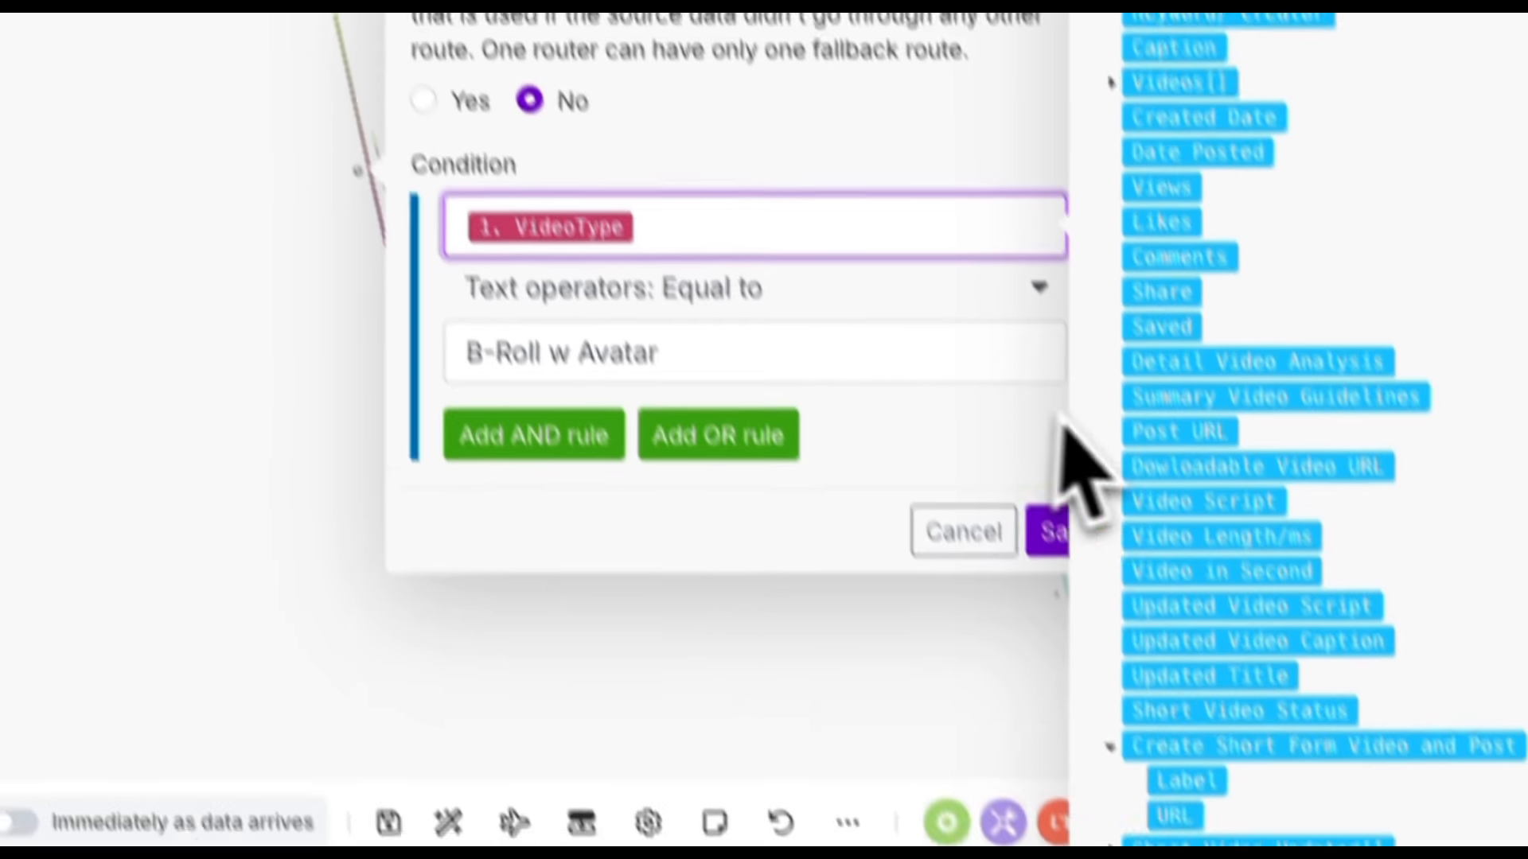
scroll(1210, 525, "down", 5)
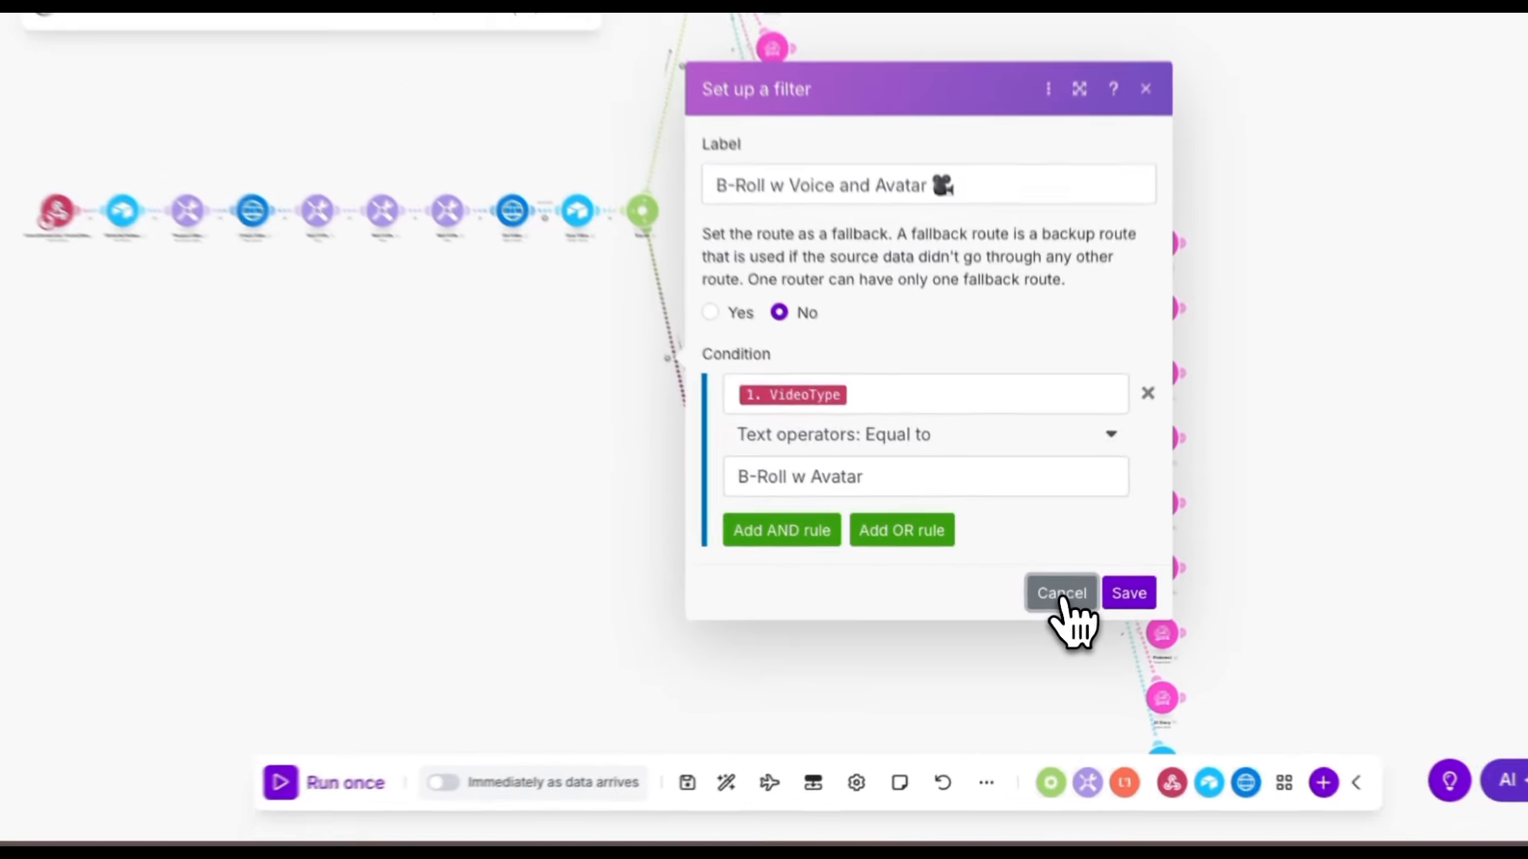
left_click(1074, 558)
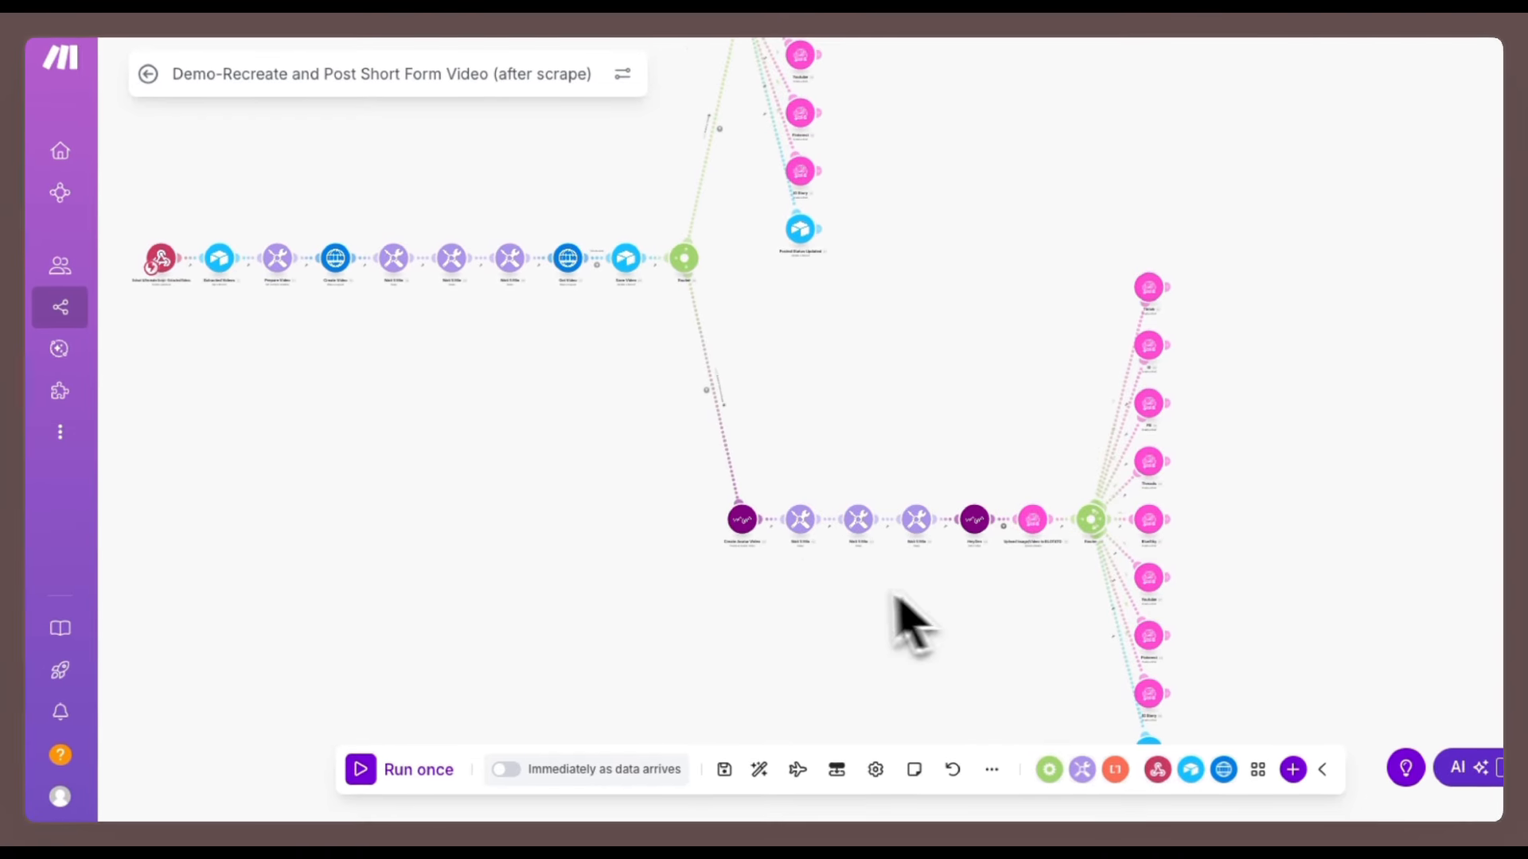
Open the Create Avatar Video HeyGen module and start adding a new connection.
scroll(766, 544, "up", 5)
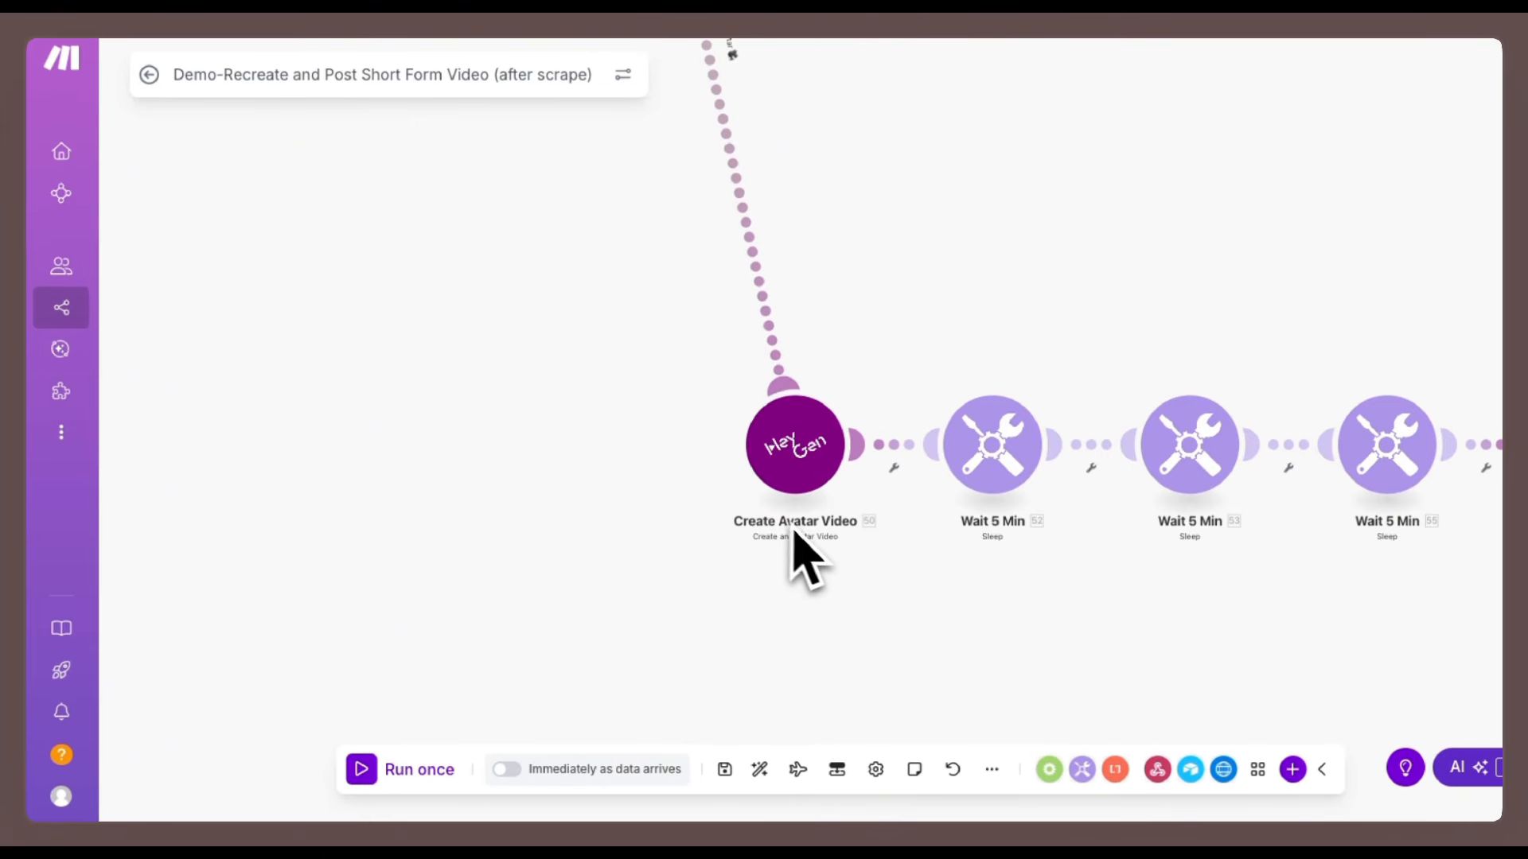
scroll(596, 436, "down", 5)
left_click_drag(510, 331, 867, 577)
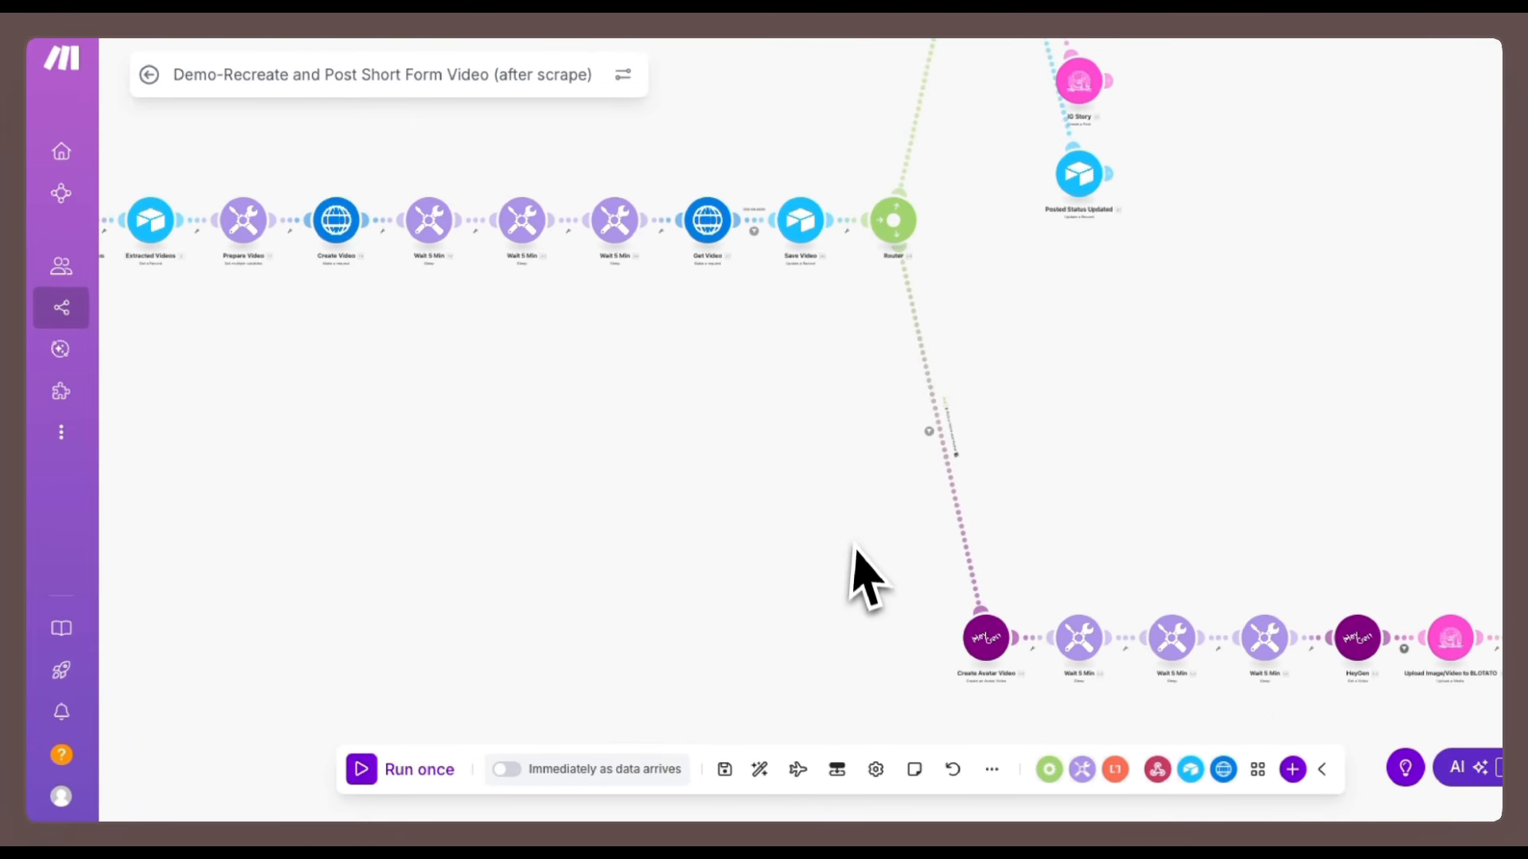
left_click(985, 636)
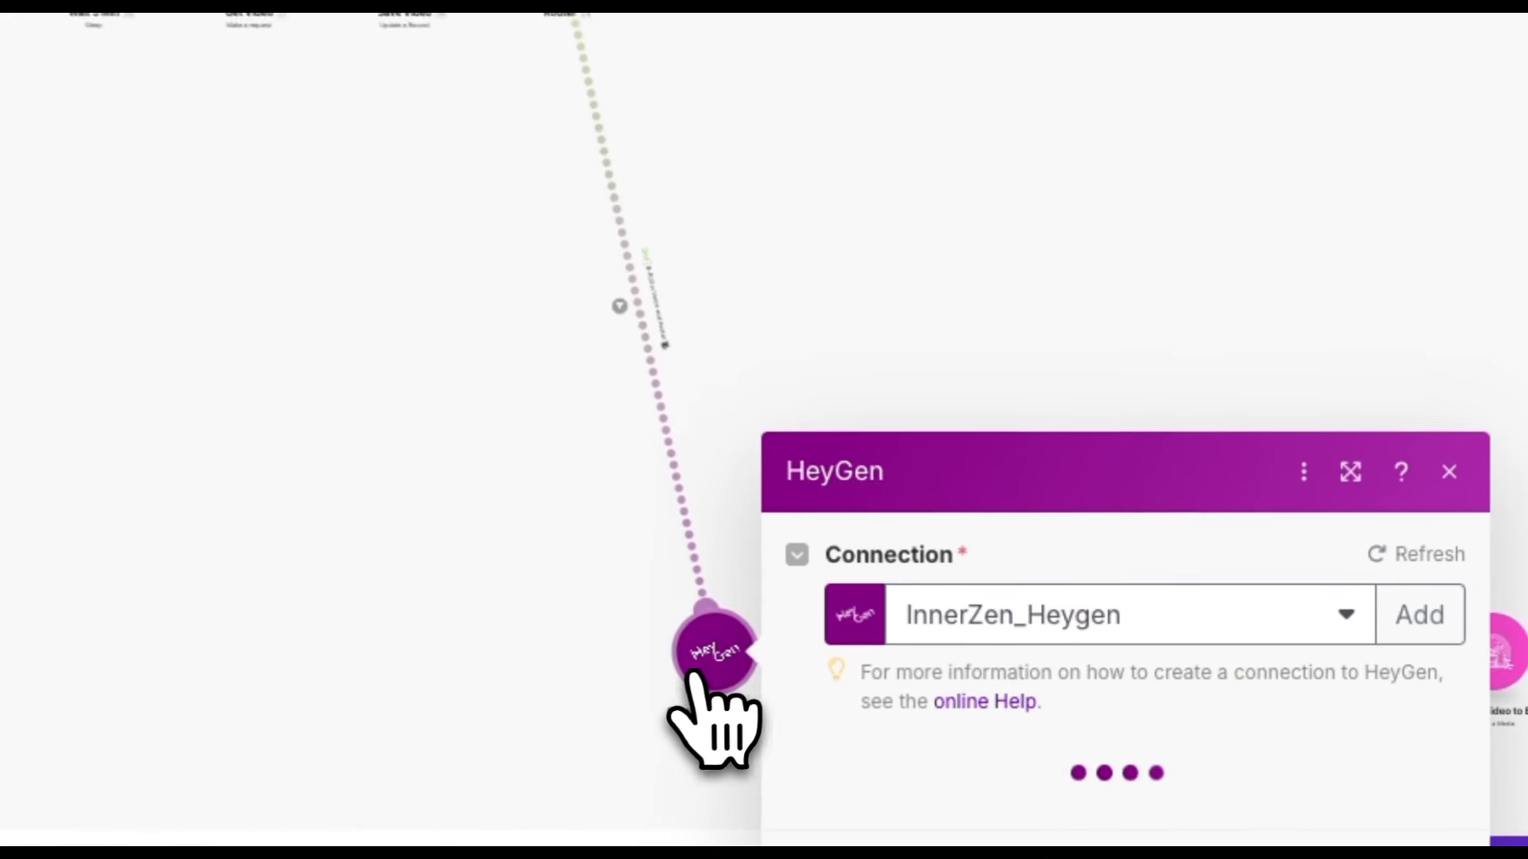
scroll(1032, 657, "down", 5)
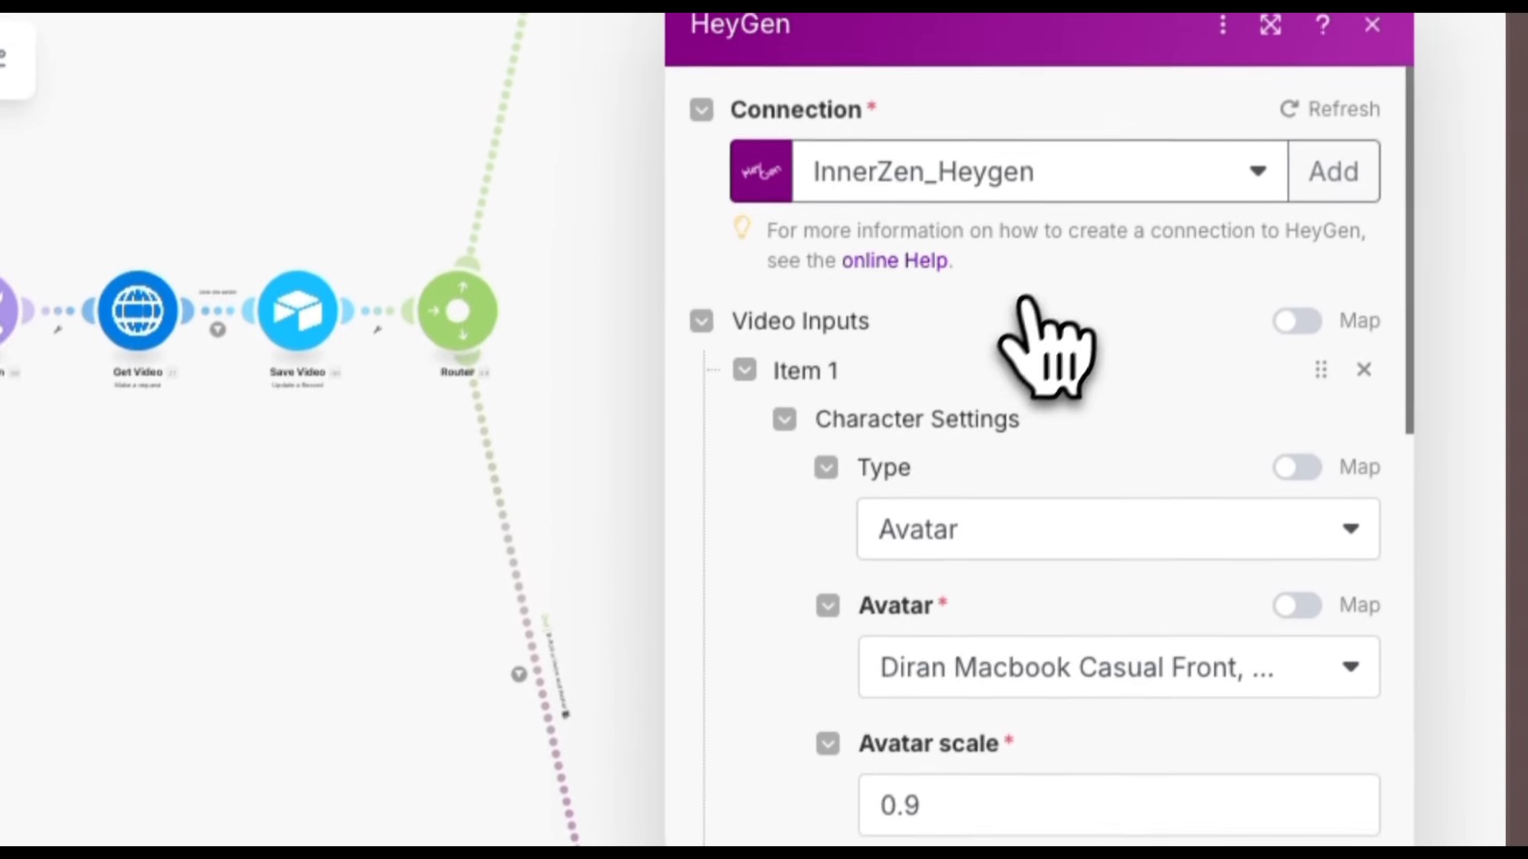
left_click(1324, 216)
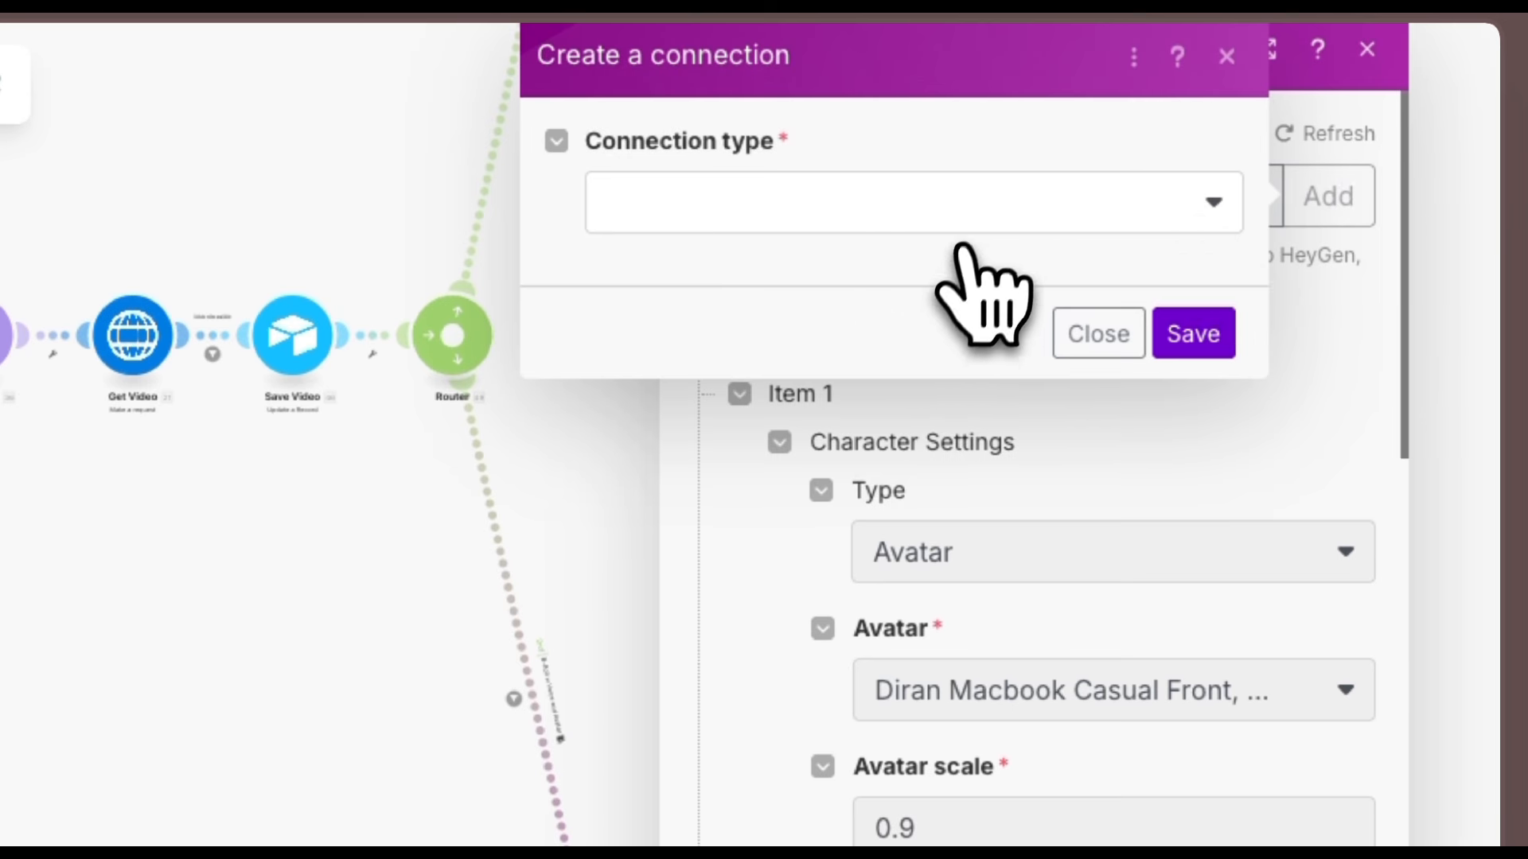
Create a HeyGen oAuth2 connection named Heygen AISocialTest and authorize Make's access in HeyGen.
left_click(972, 218)
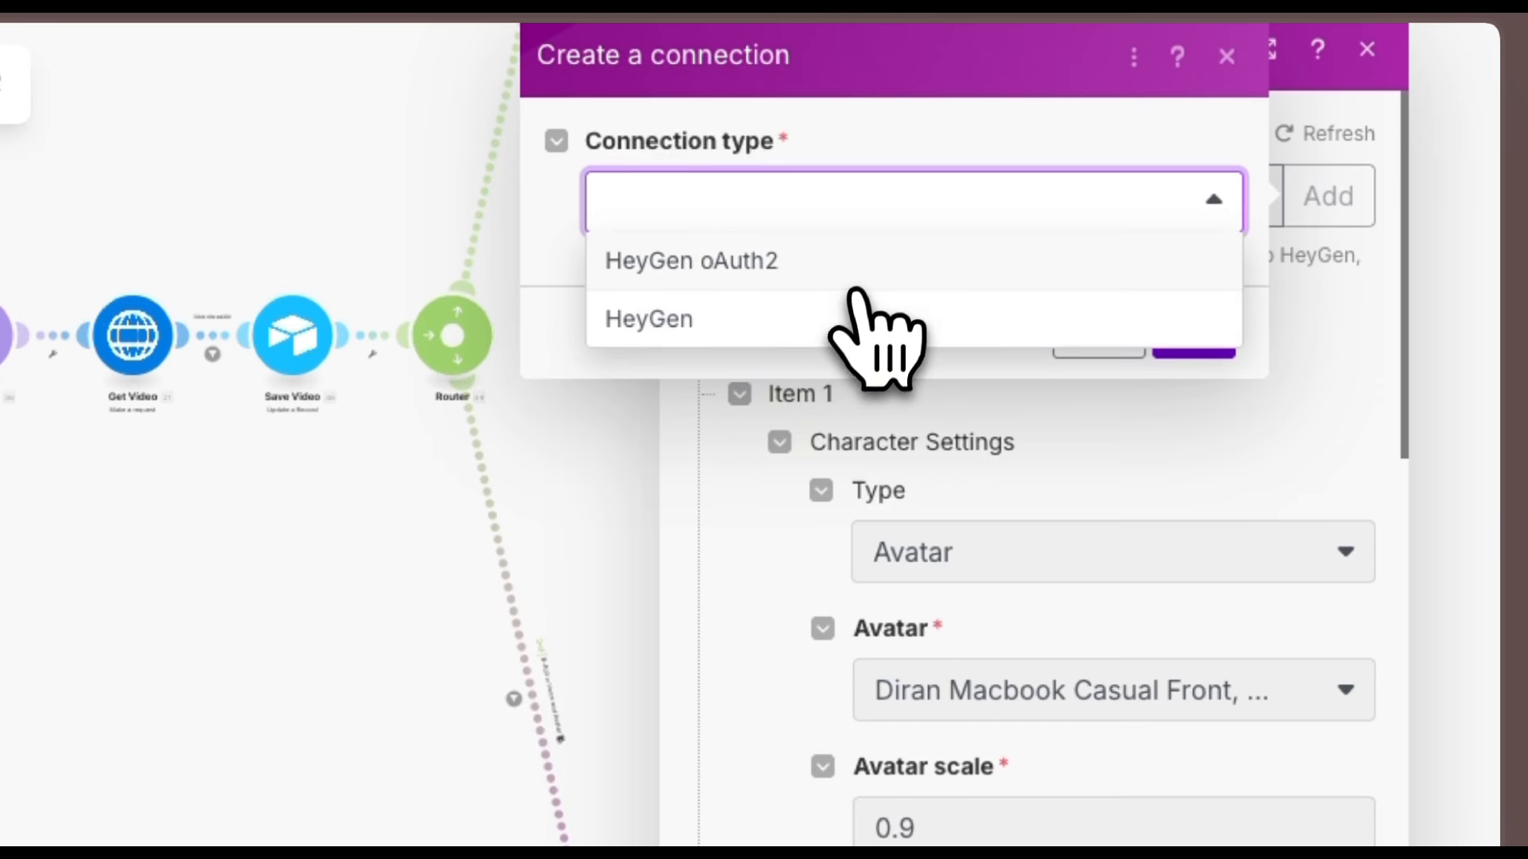
left_click(806, 266)
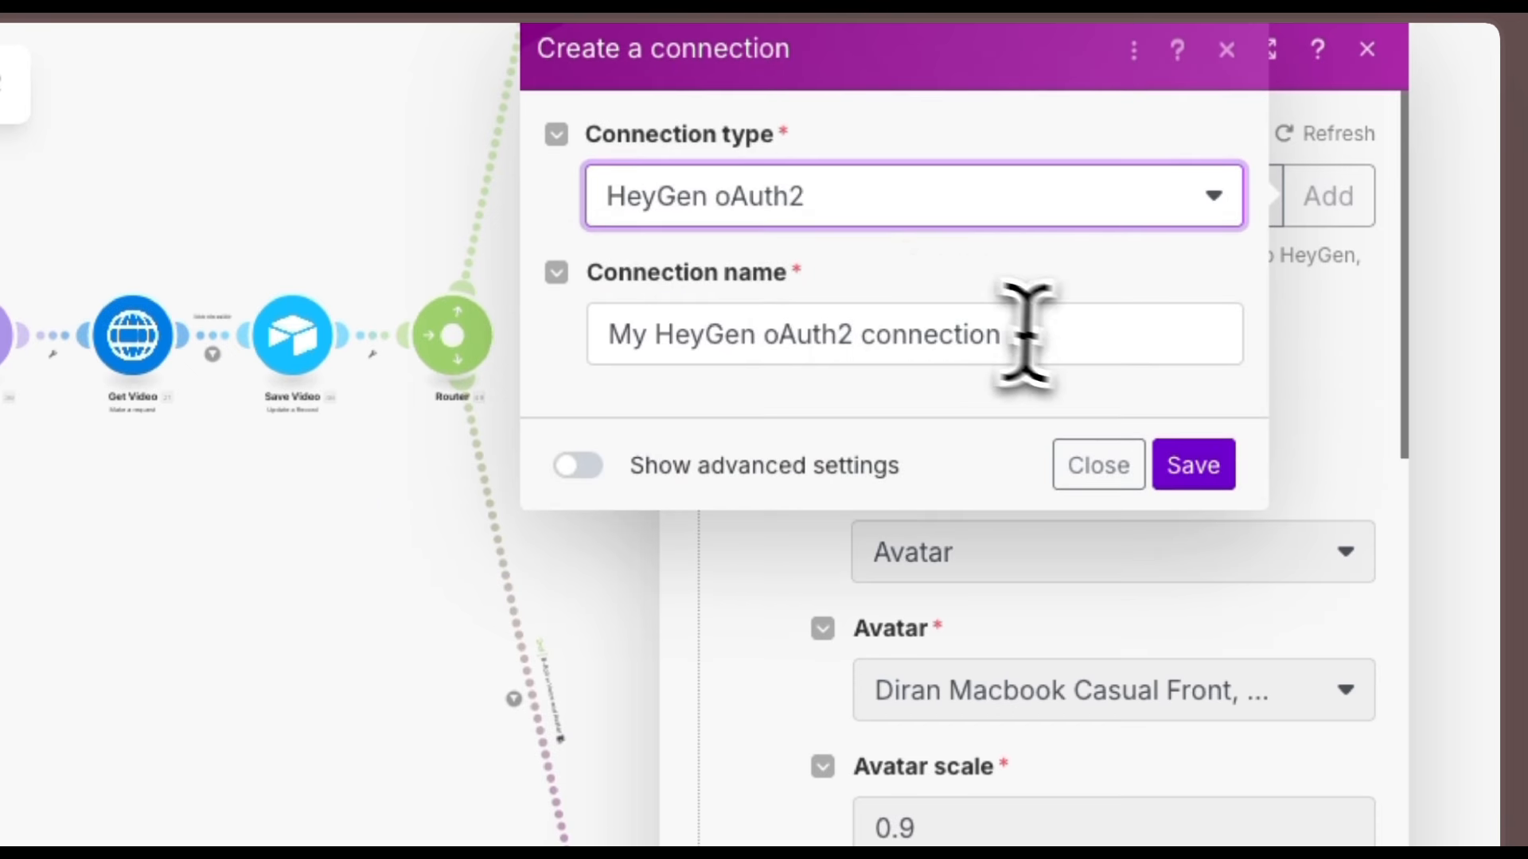
left_click_drag(1016, 331, 556, 355)
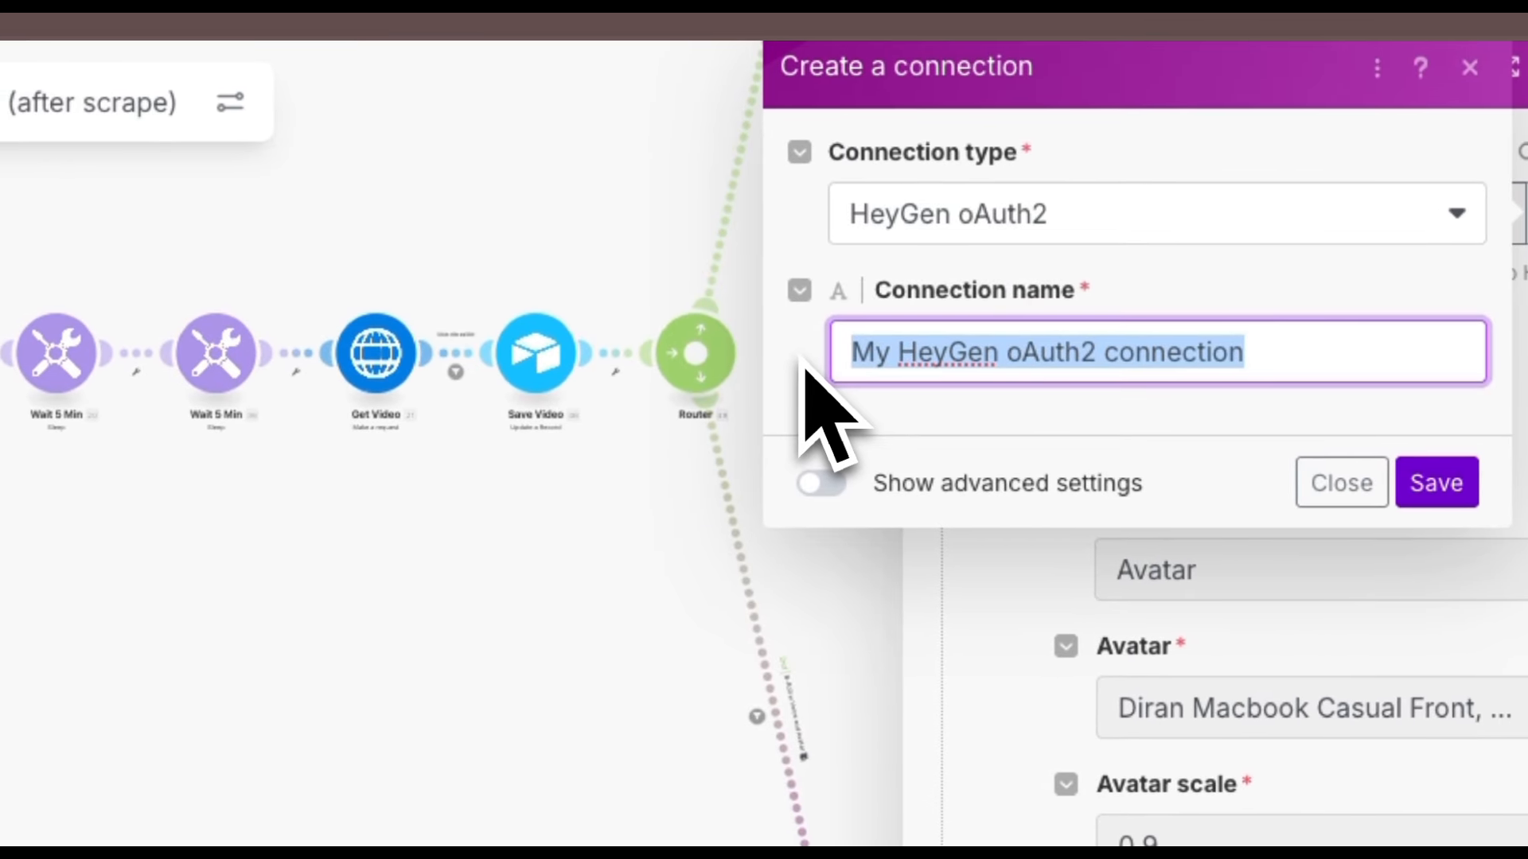
type("HeygenAEE")
left_click(1110, 420)
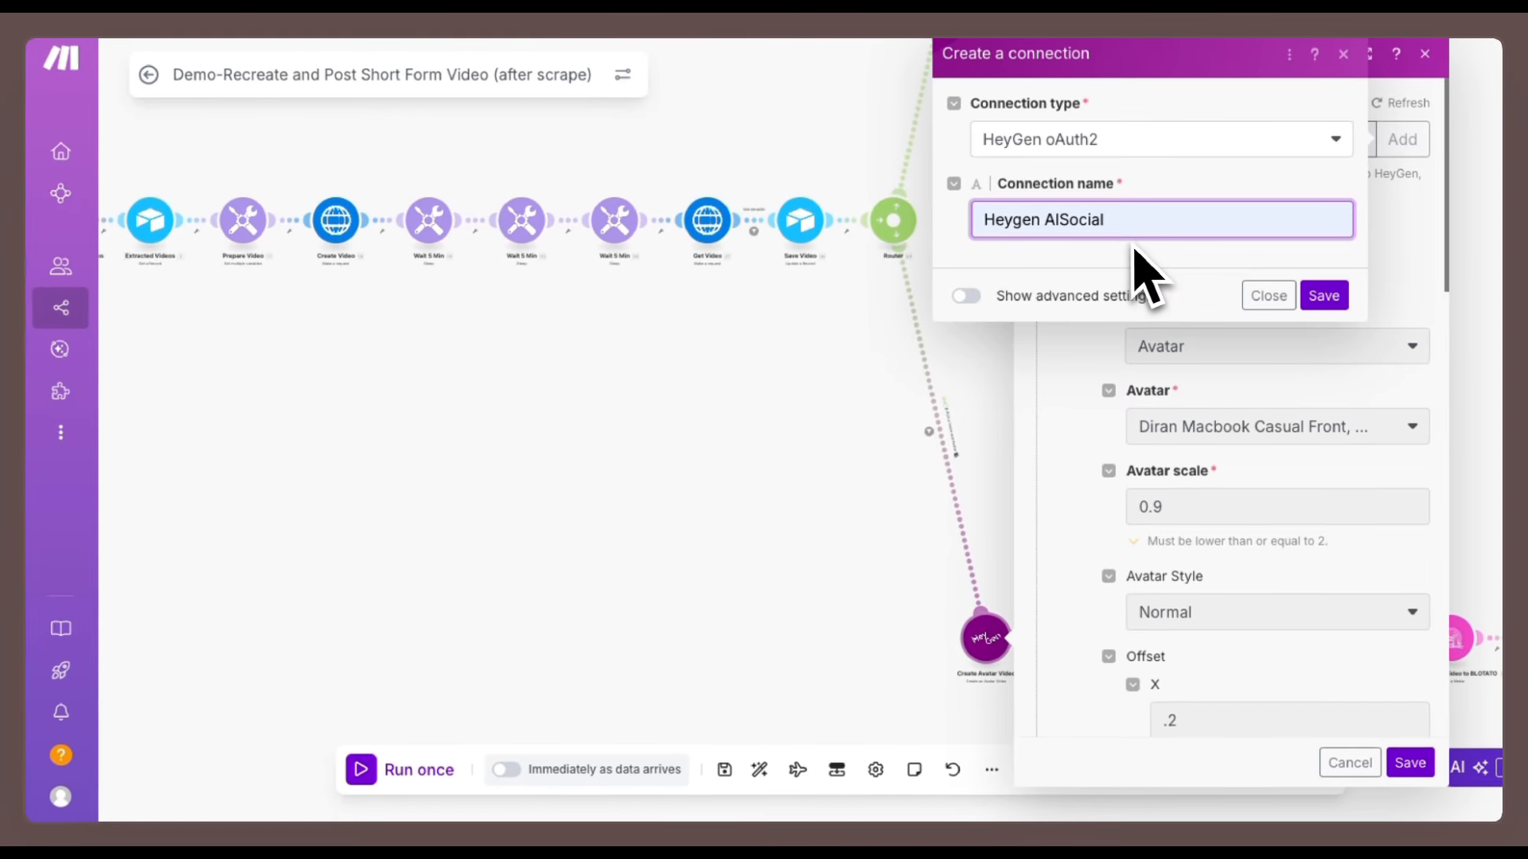
type("Test")
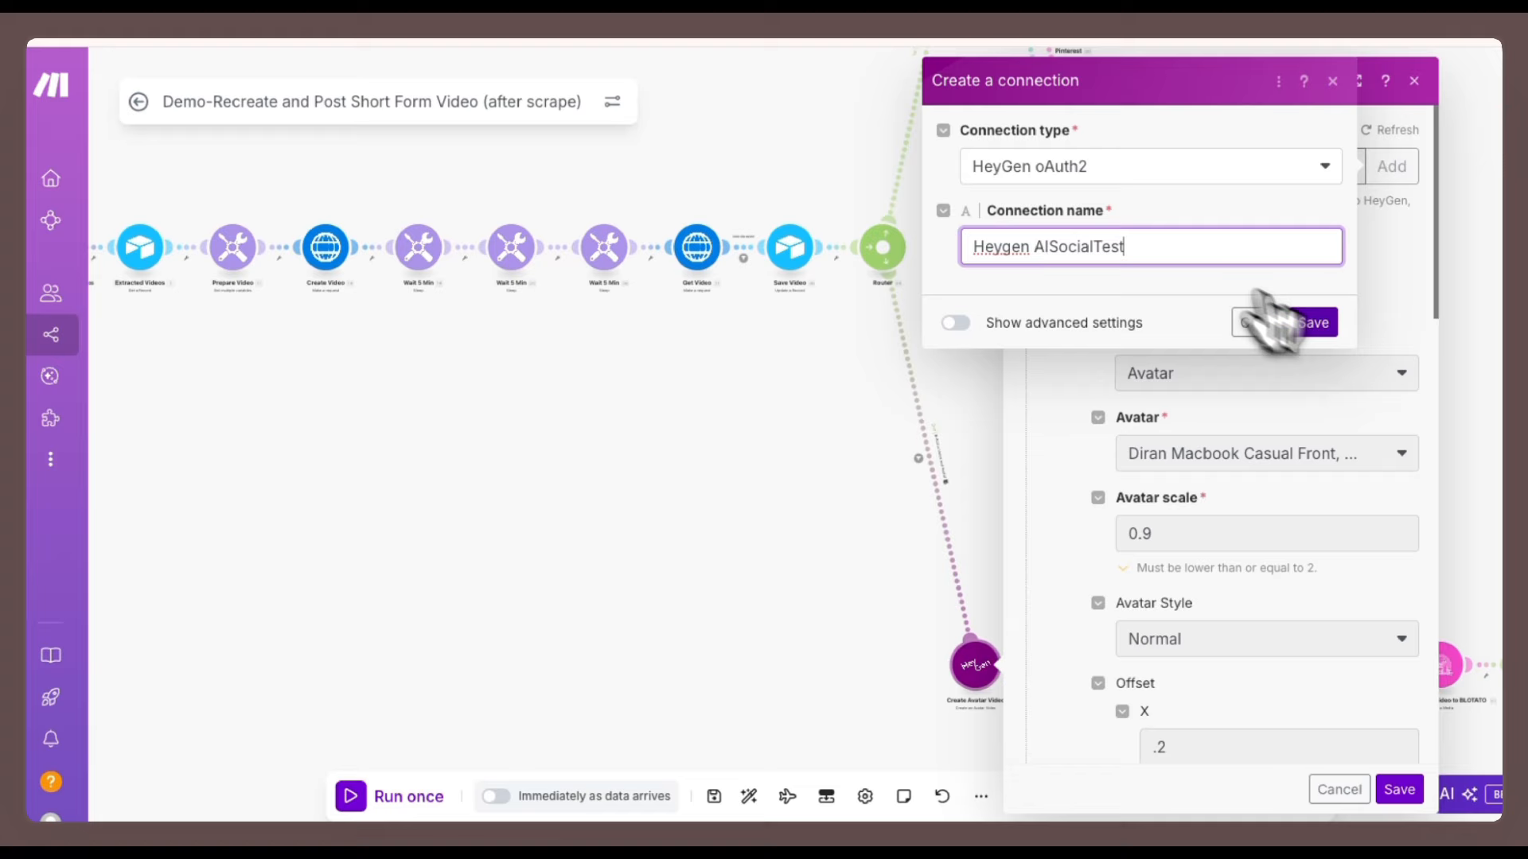
left_click(1321, 295)
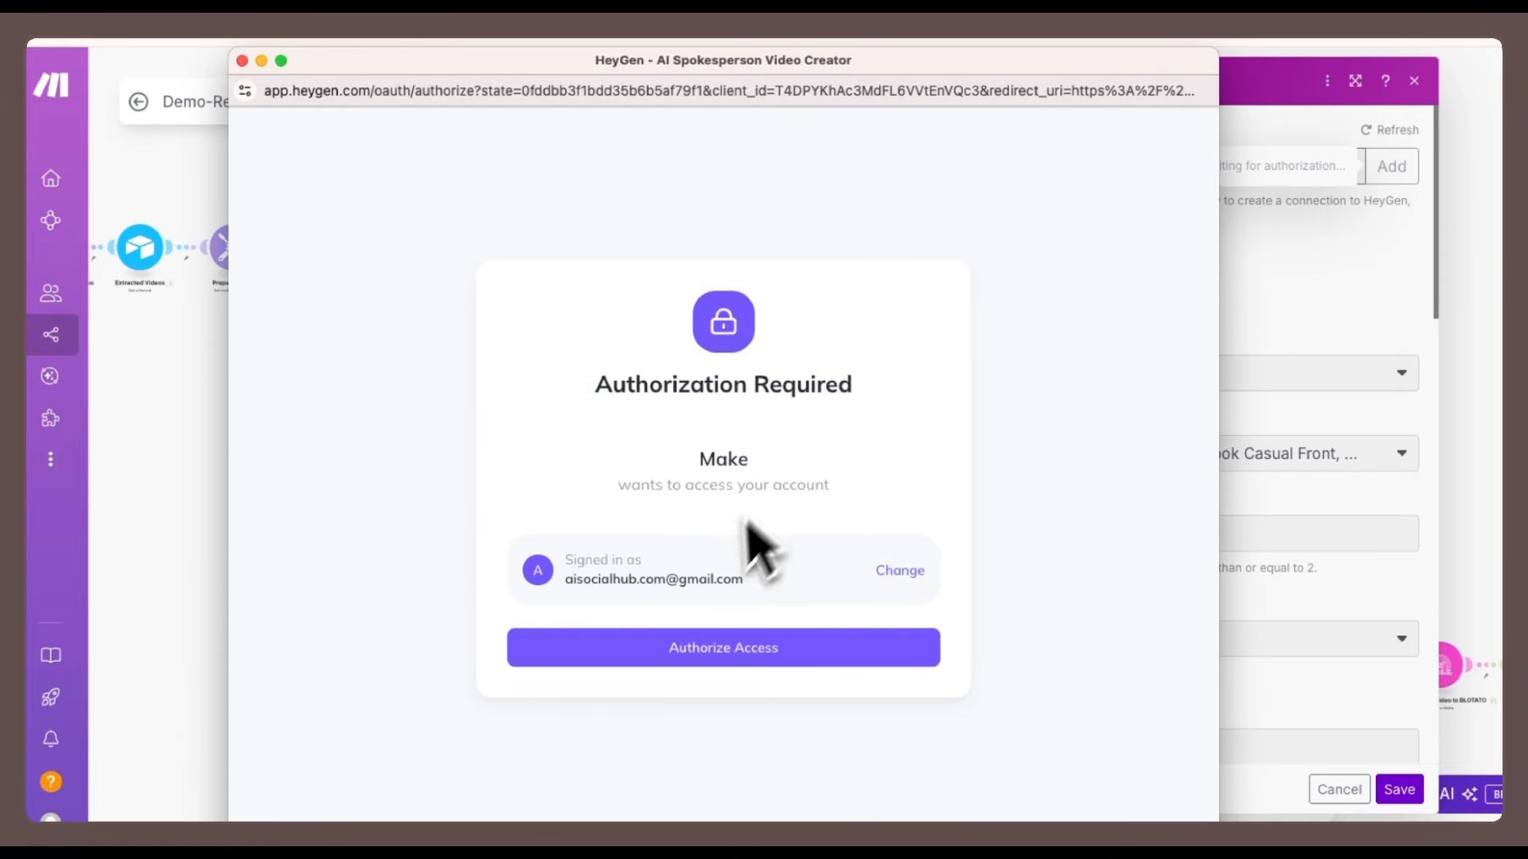
left_click(723, 649)
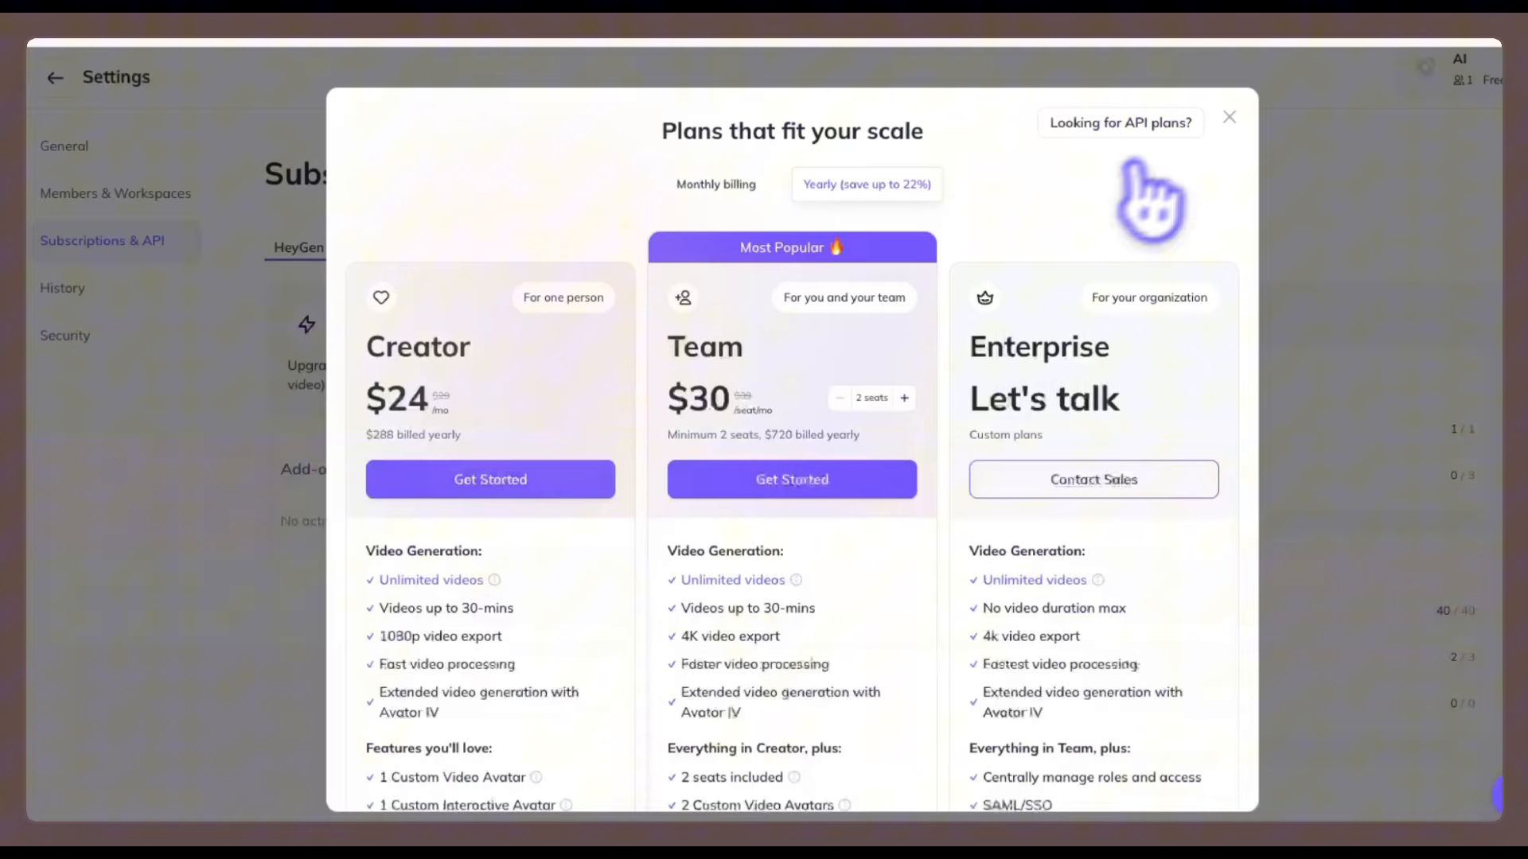
Open the HeyGen Avatars page and view the Digital Twin avatar creation introduction.
left_click(1229, 117)
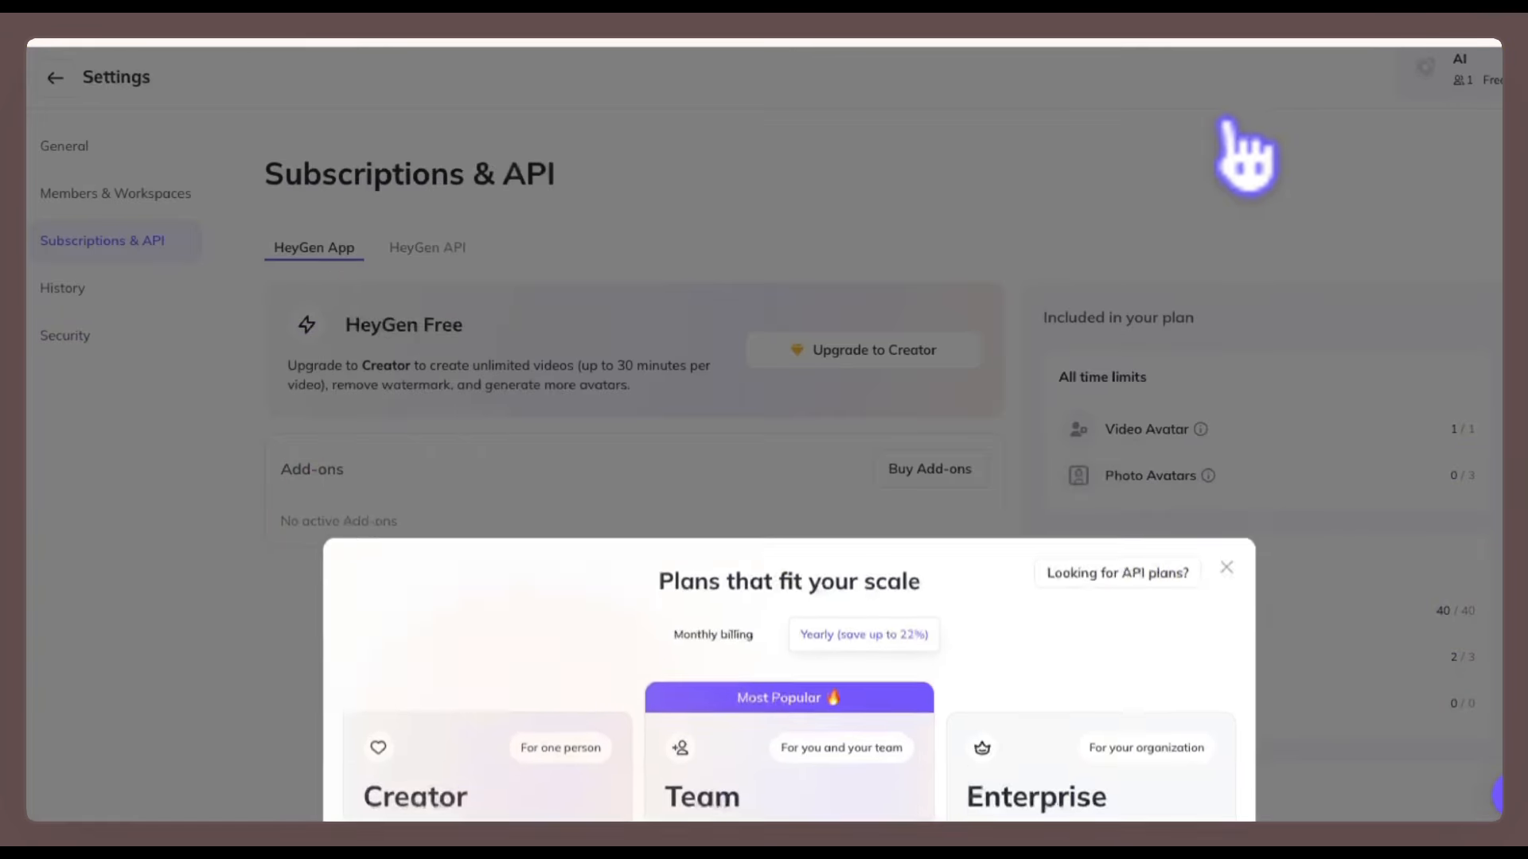
left_click(55, 80)
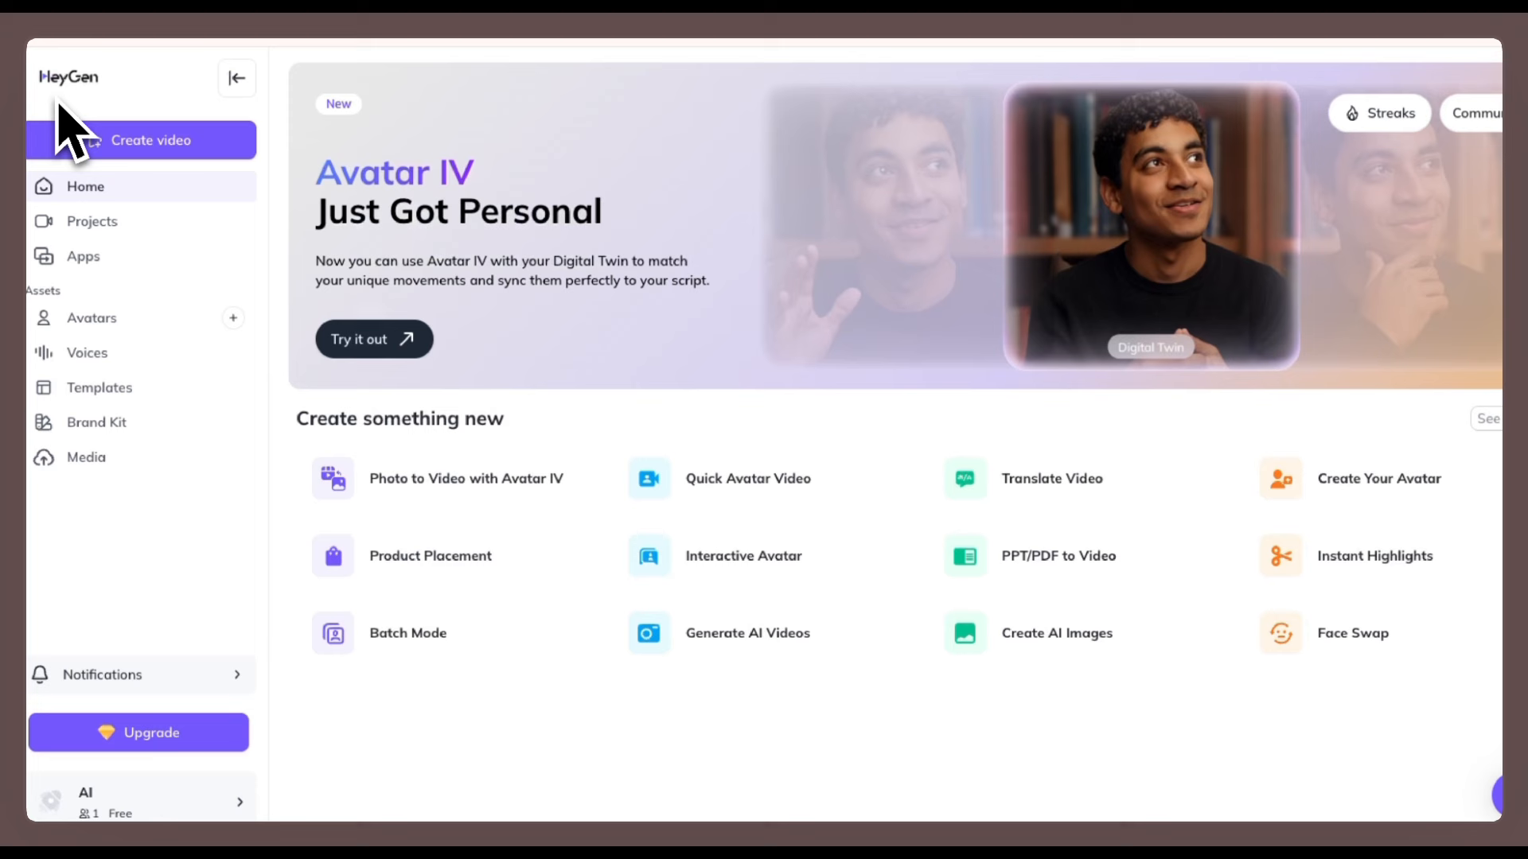
left_click(89, 320)
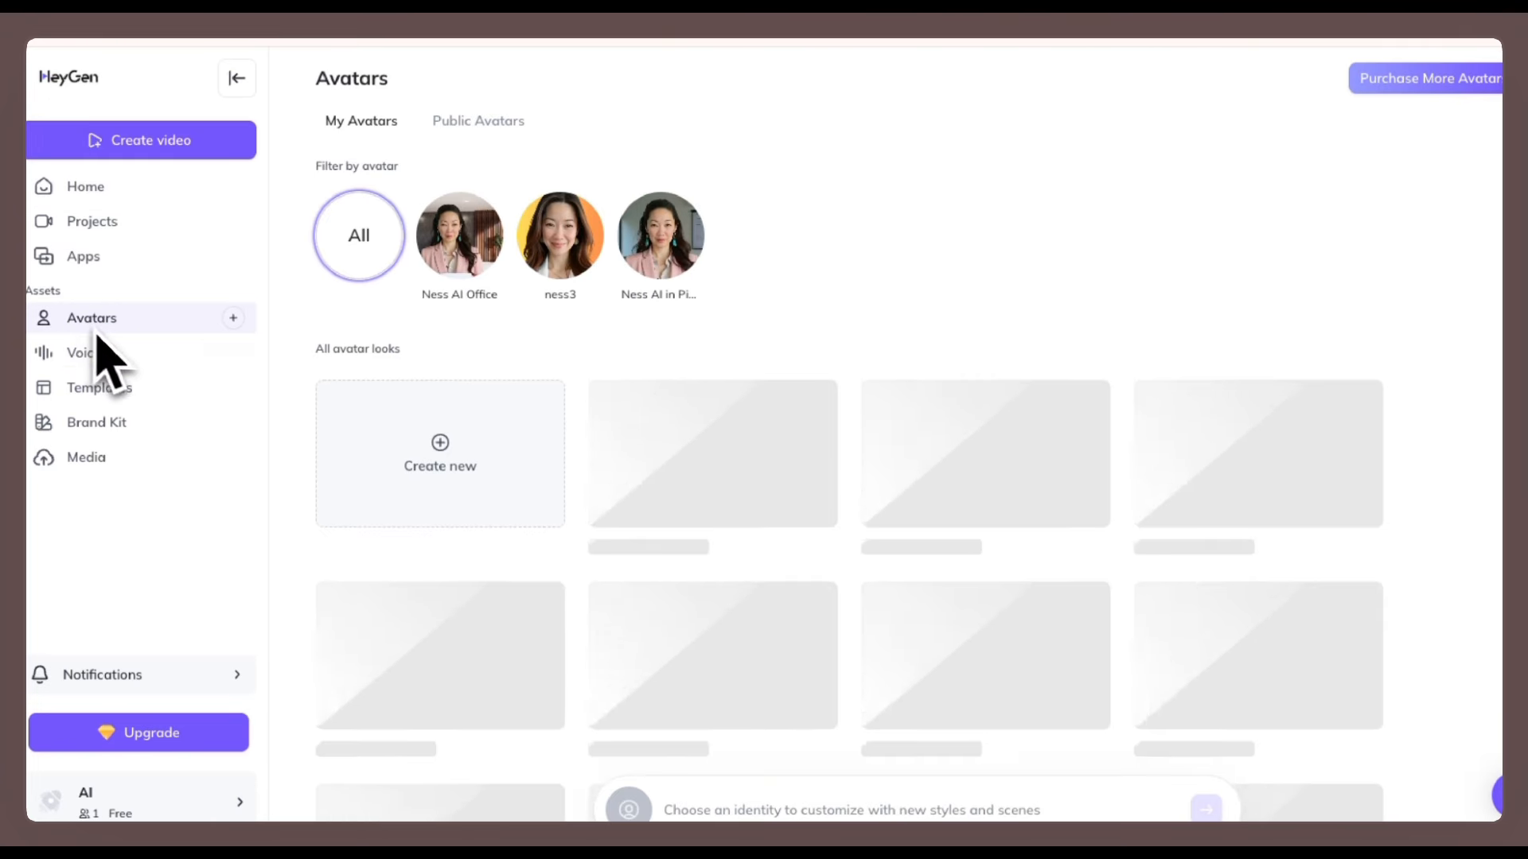
left_click(233, 319)
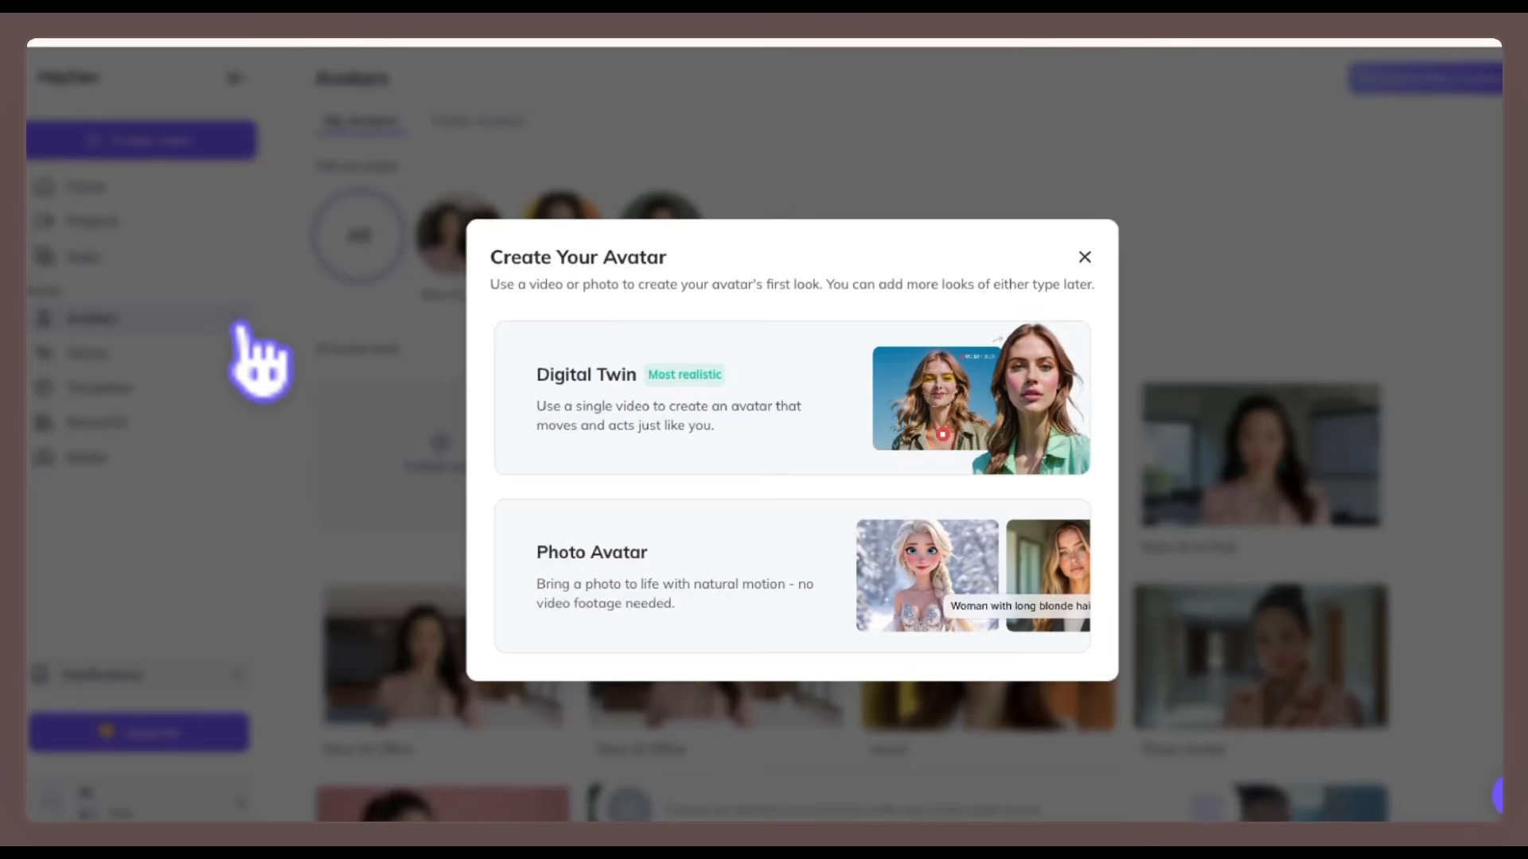
left_click(778, 398)
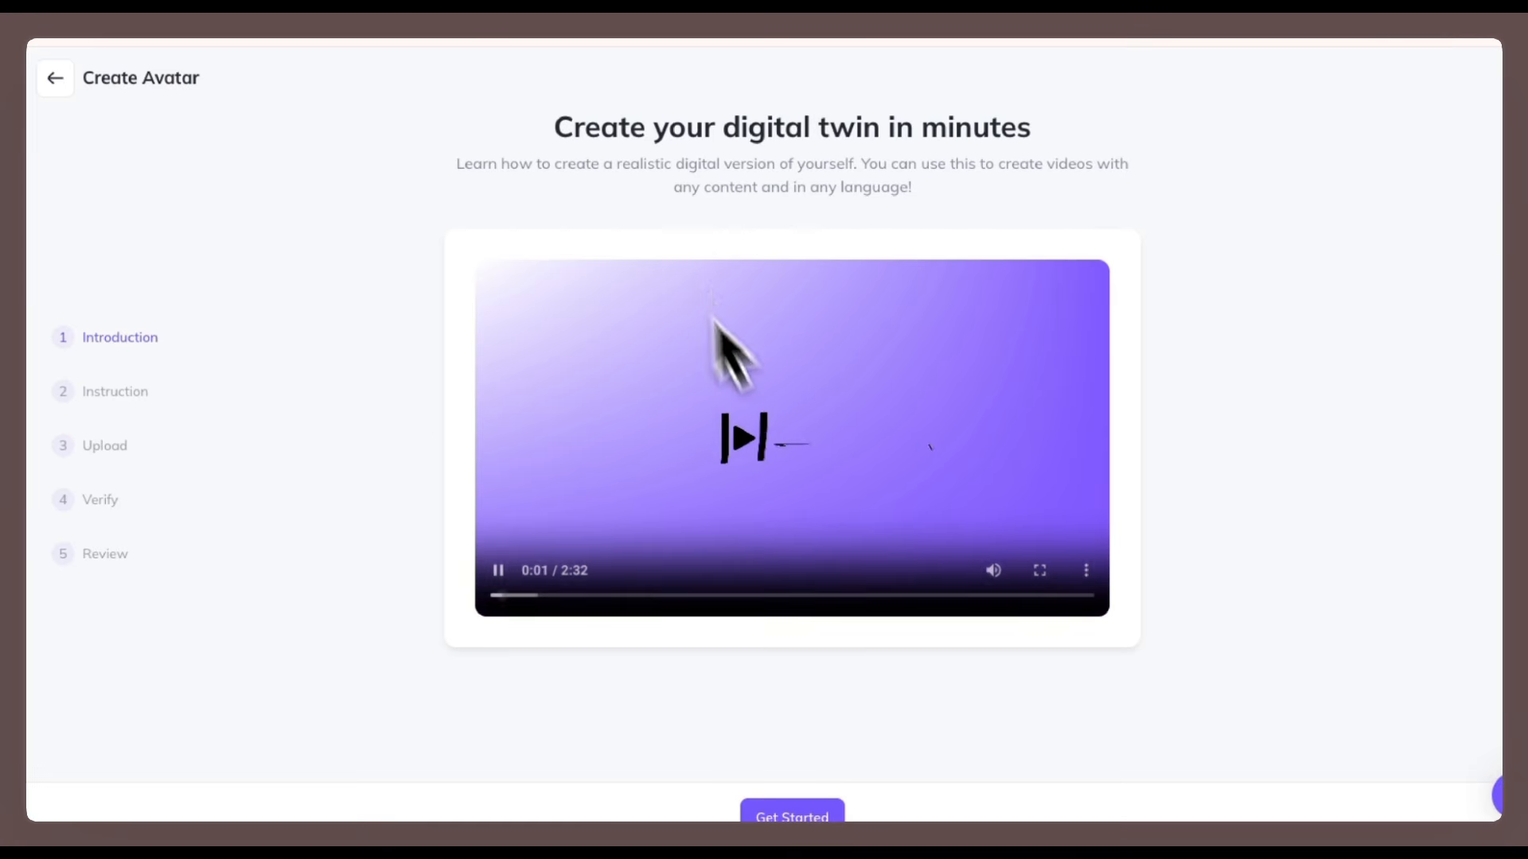
left_click(993, 570)
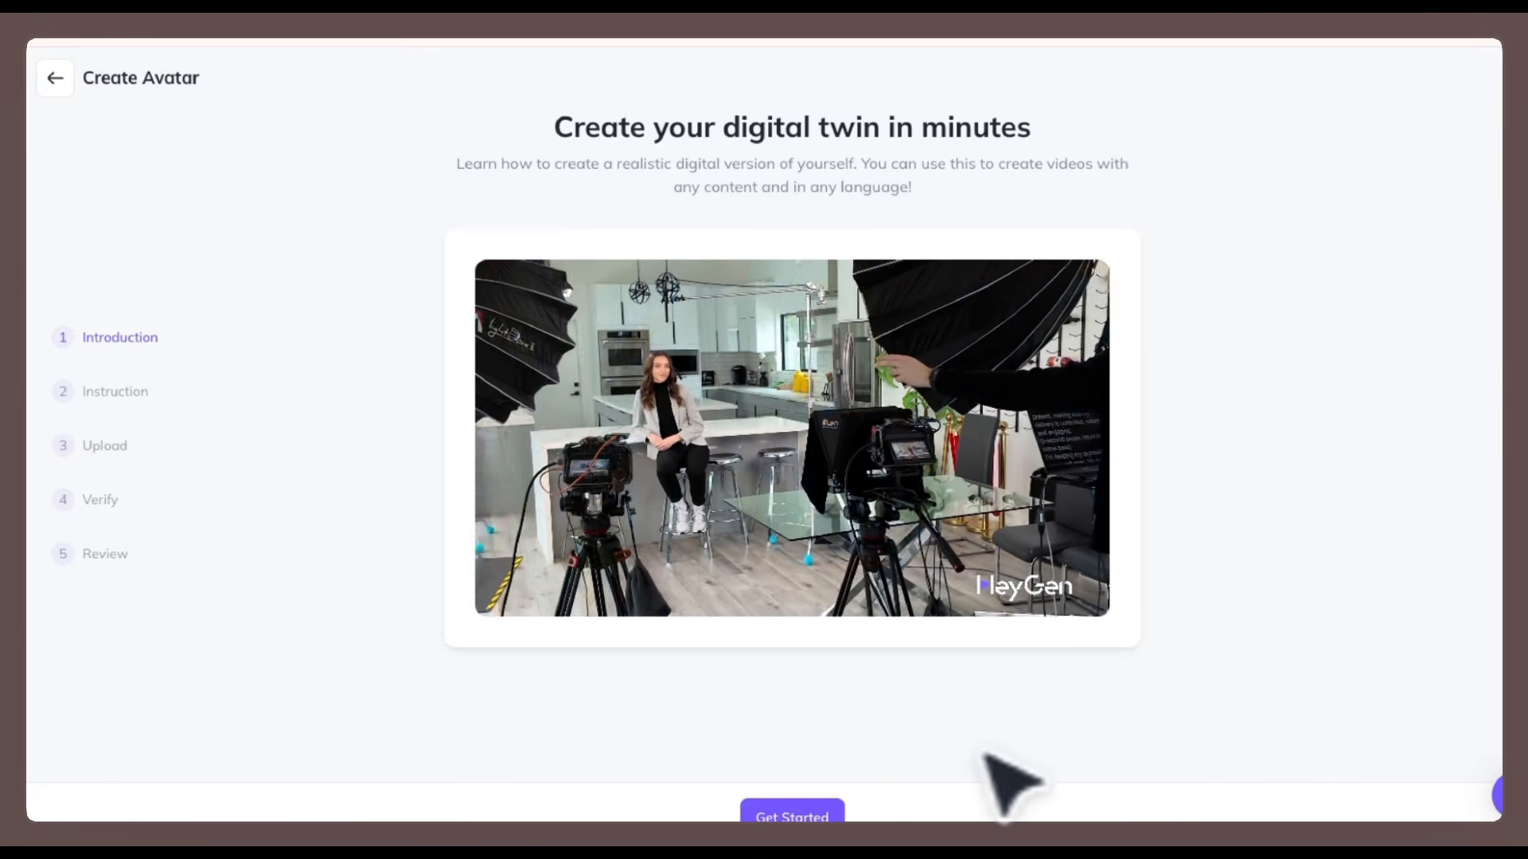
left_click(55, 77)
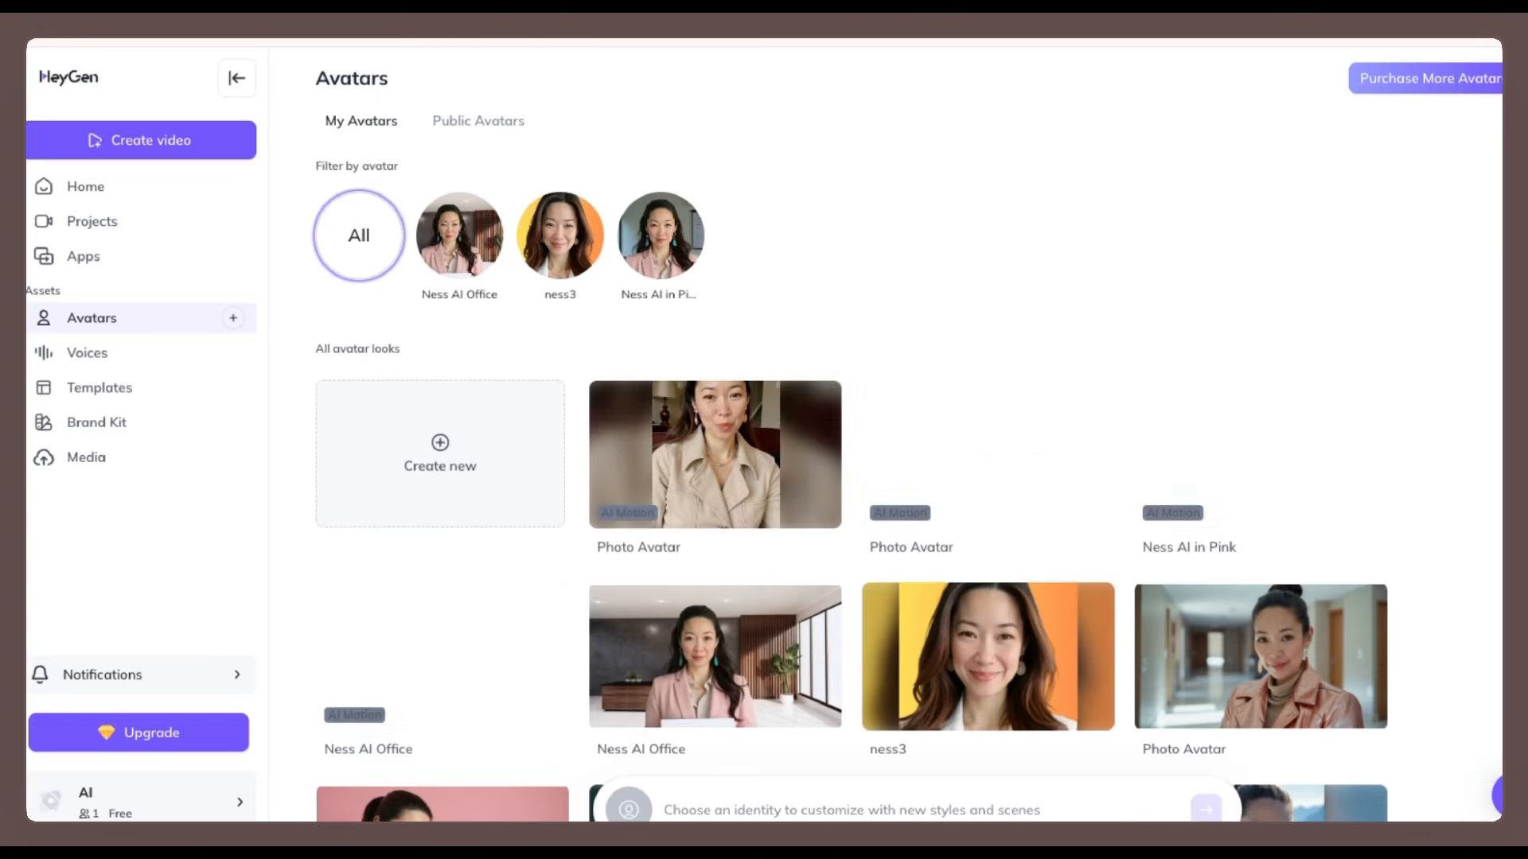
Search HeyGen's public avatars for Diran.
left_click(478, 120)
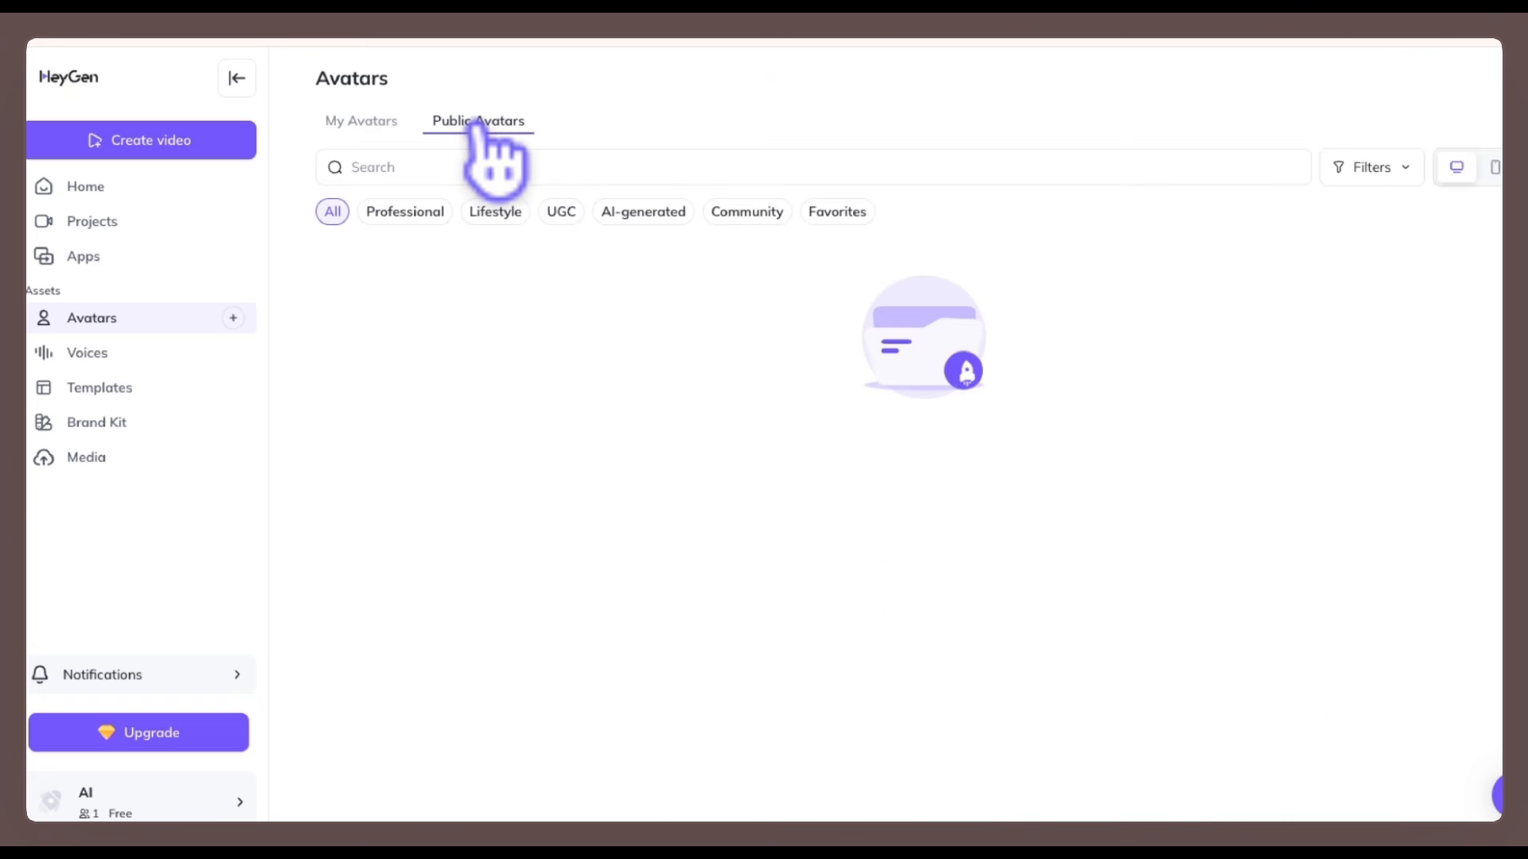
left_click(477, 164)
type("Diran")
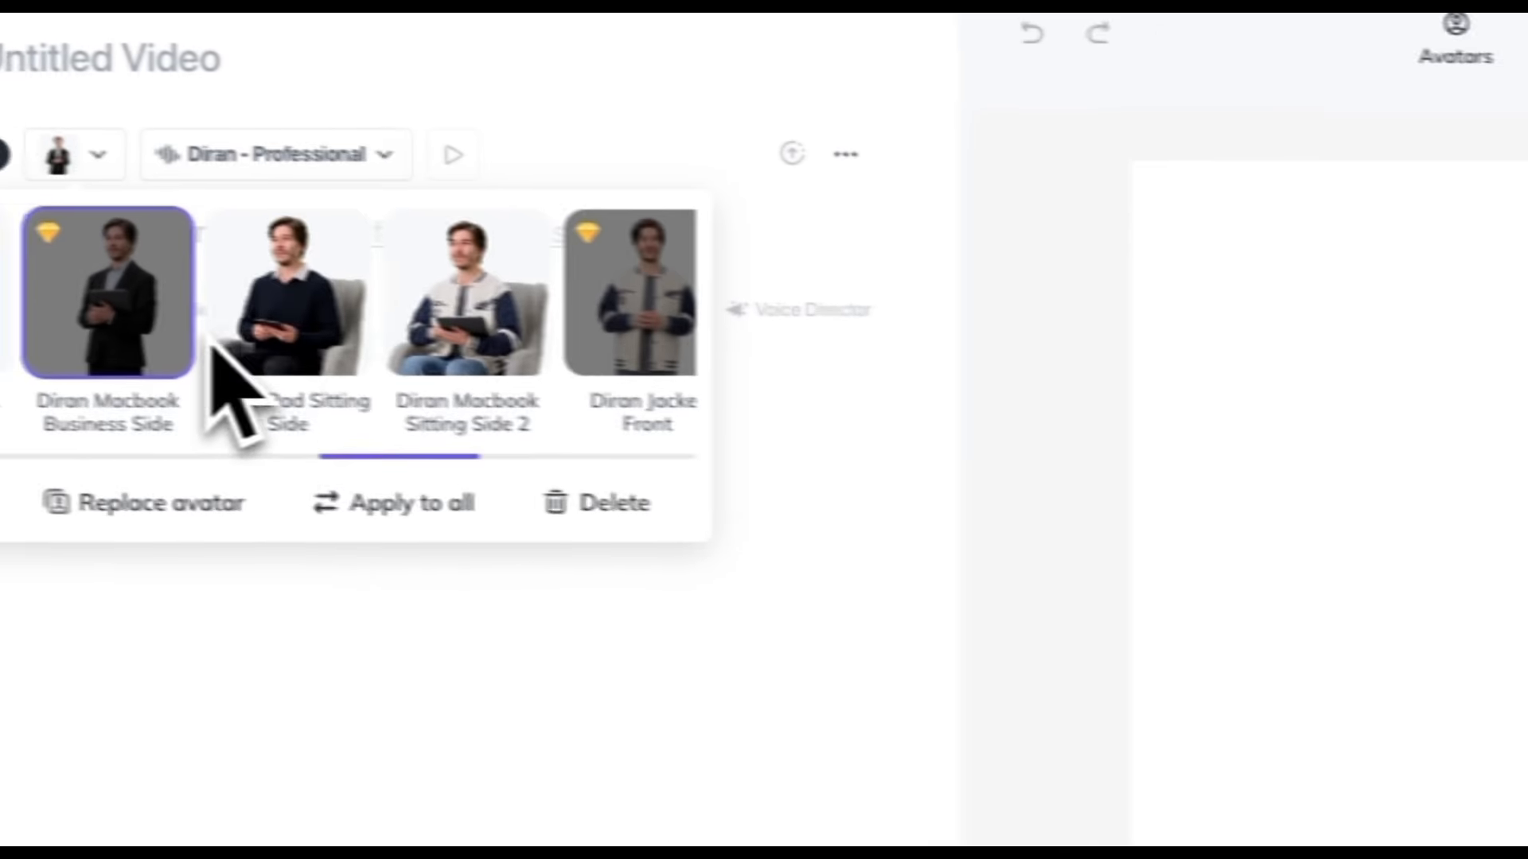
scroll(208, 340, "left", 3)
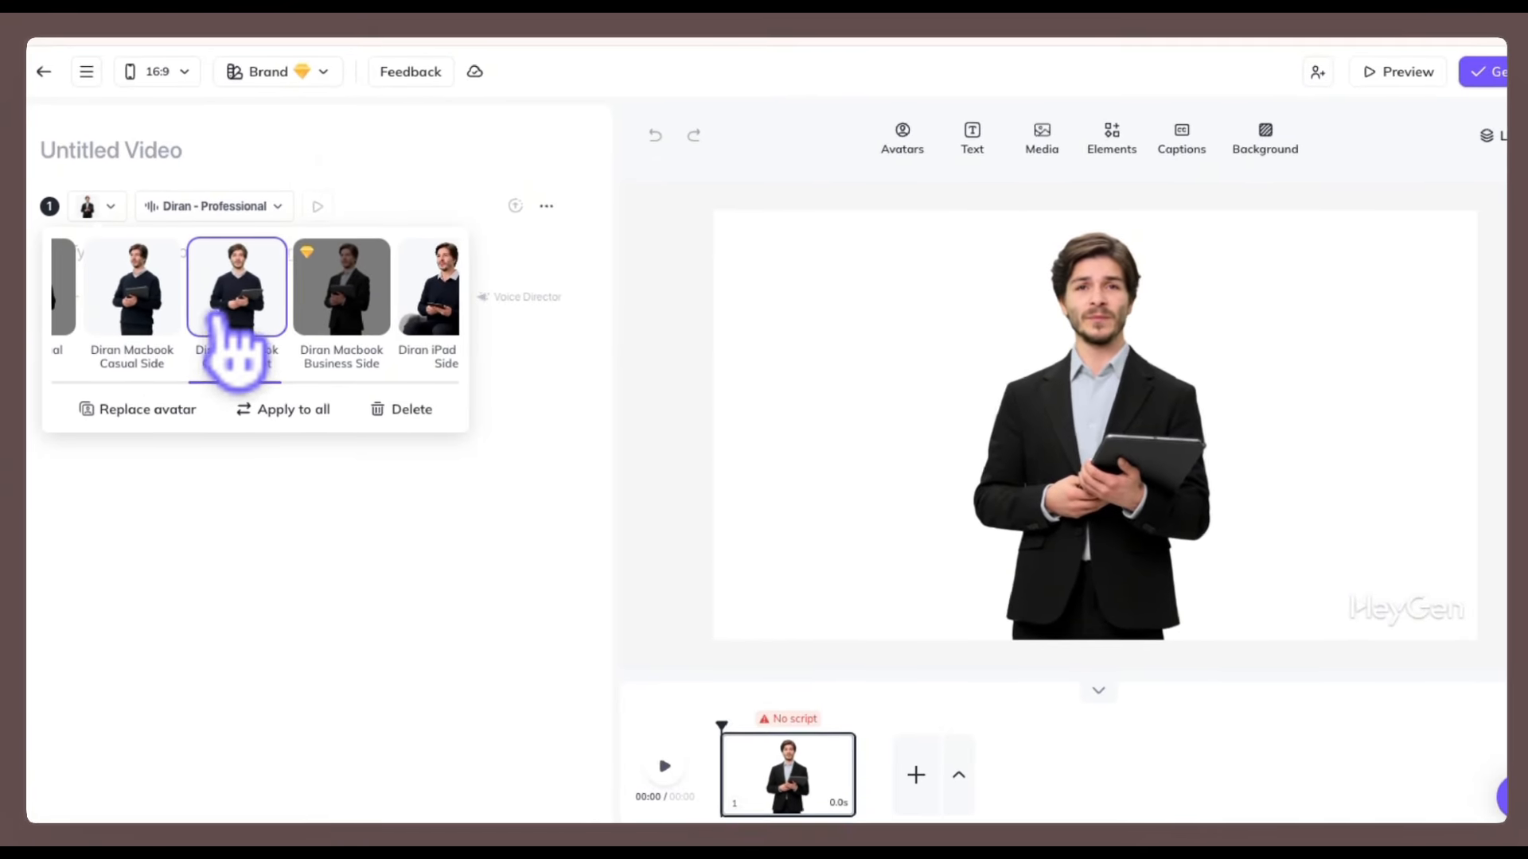
Select the Diran Macbook Casual Front look in the HeyGen video editor to identify the avatar.
left_click(257, 334)
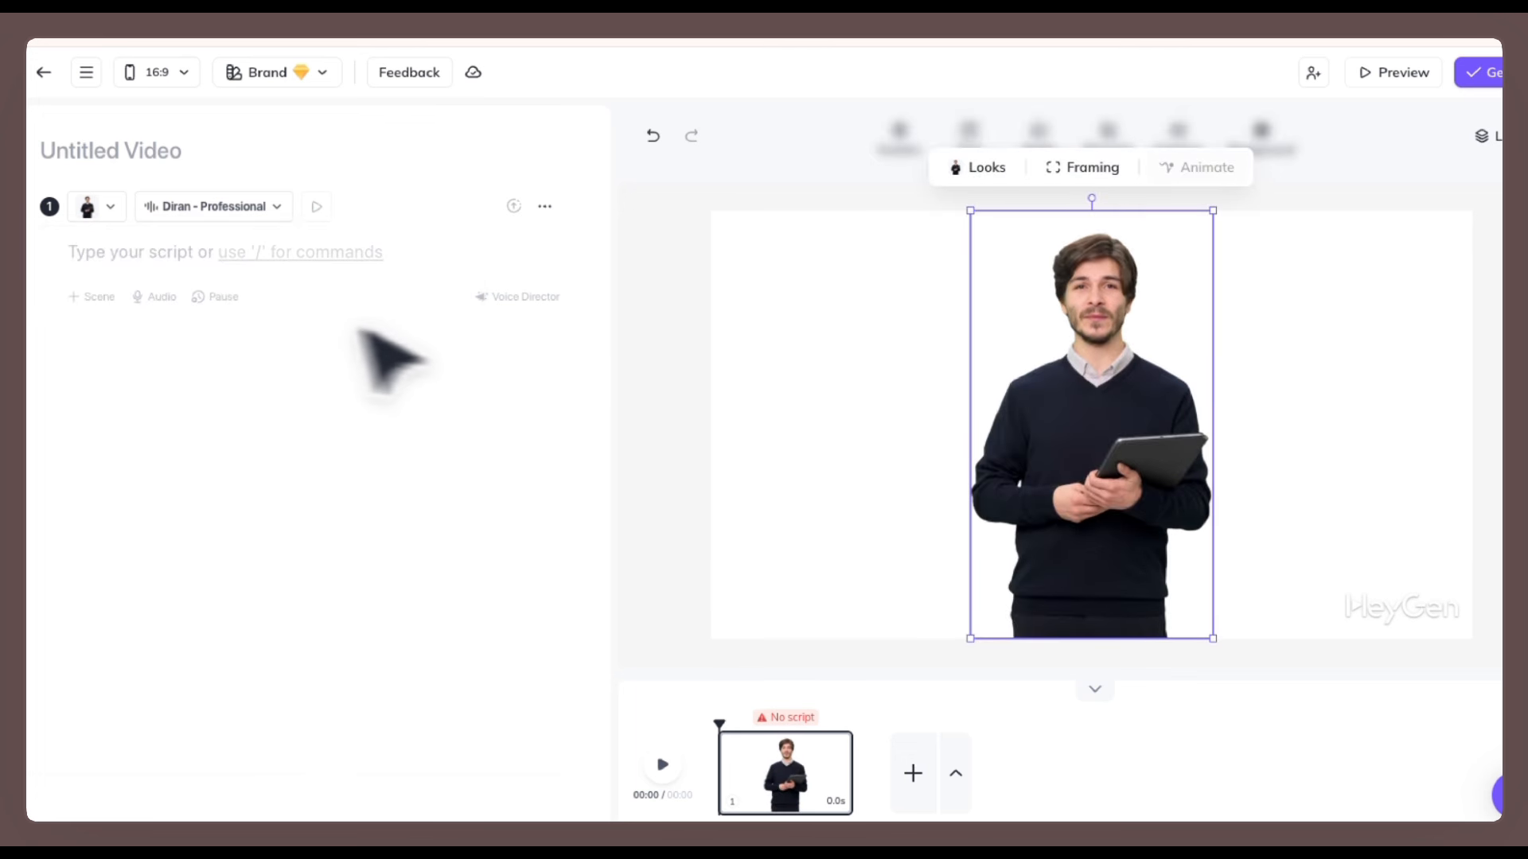
left_click(862, 411)
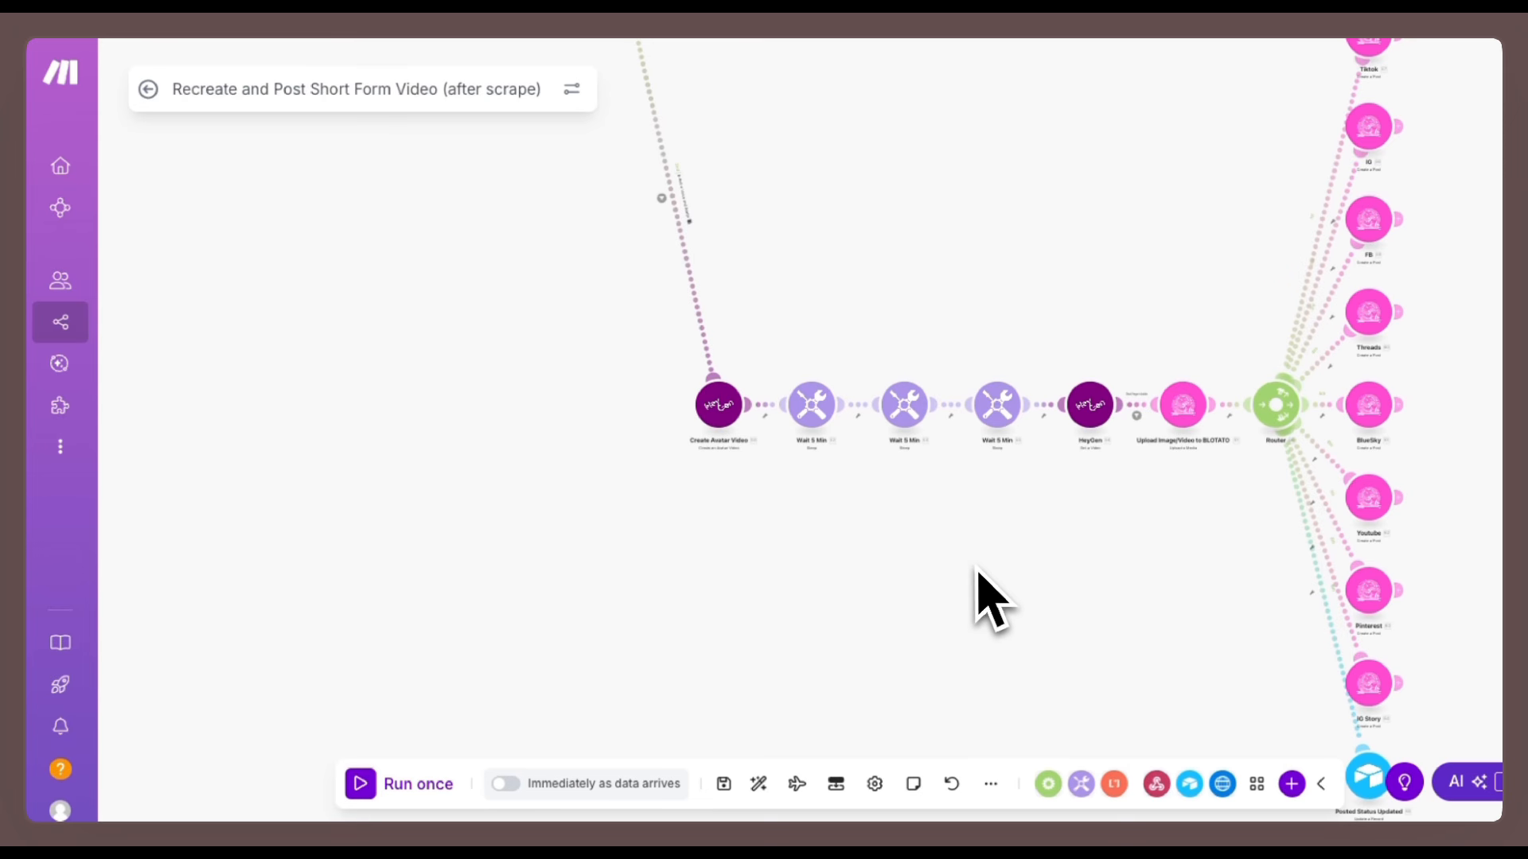
Open the Create Avatar Video module and check its Avatar type and Diran Macbook Casual Front avatar selection.
left_click(718, 406)
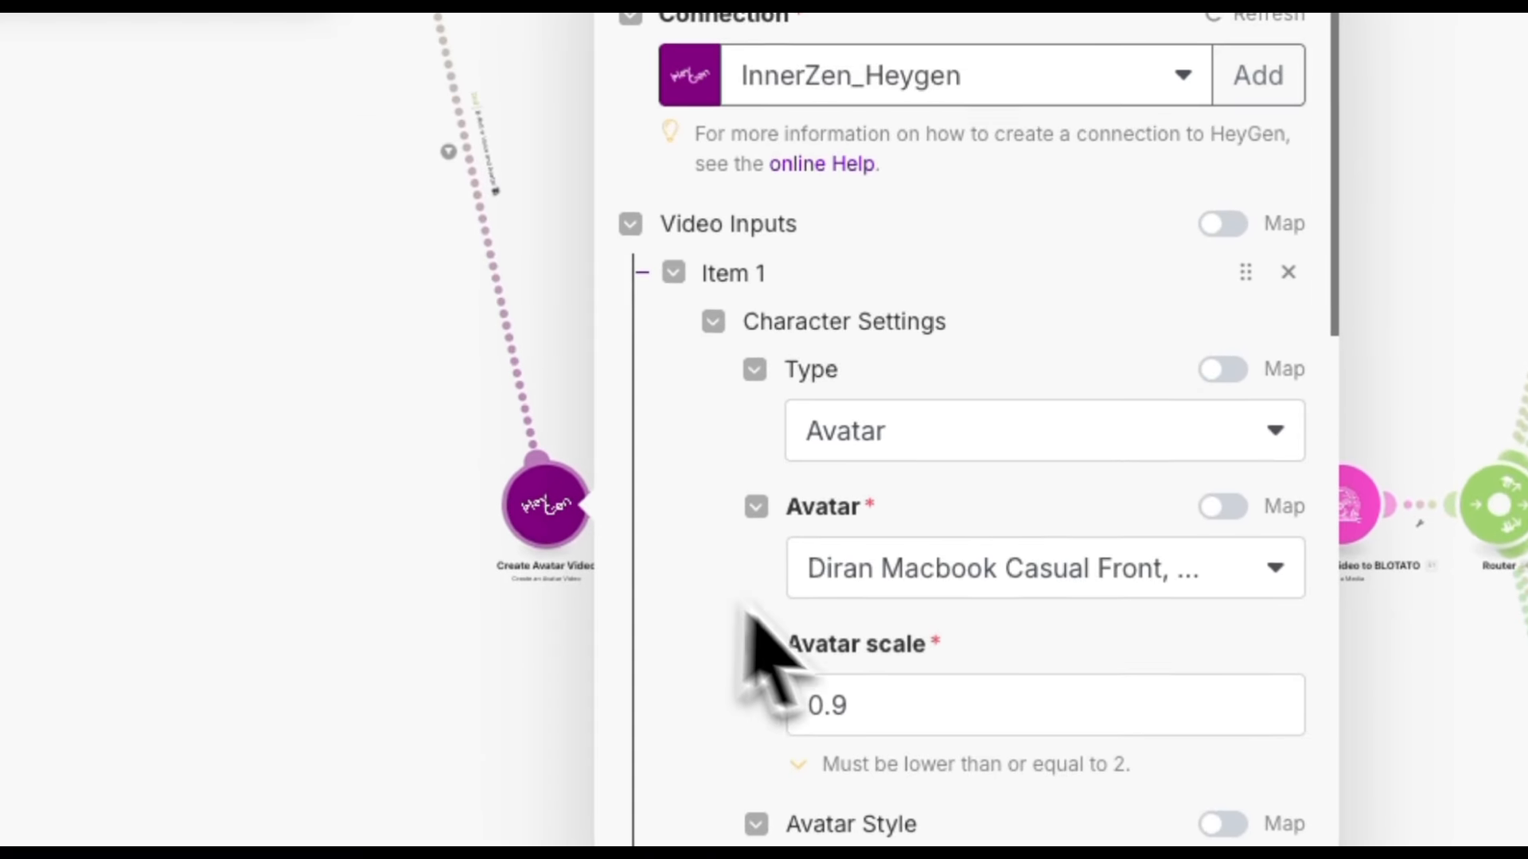
scroll(952, 502, "down", 1)
scroll(953, 676, "down", 2)
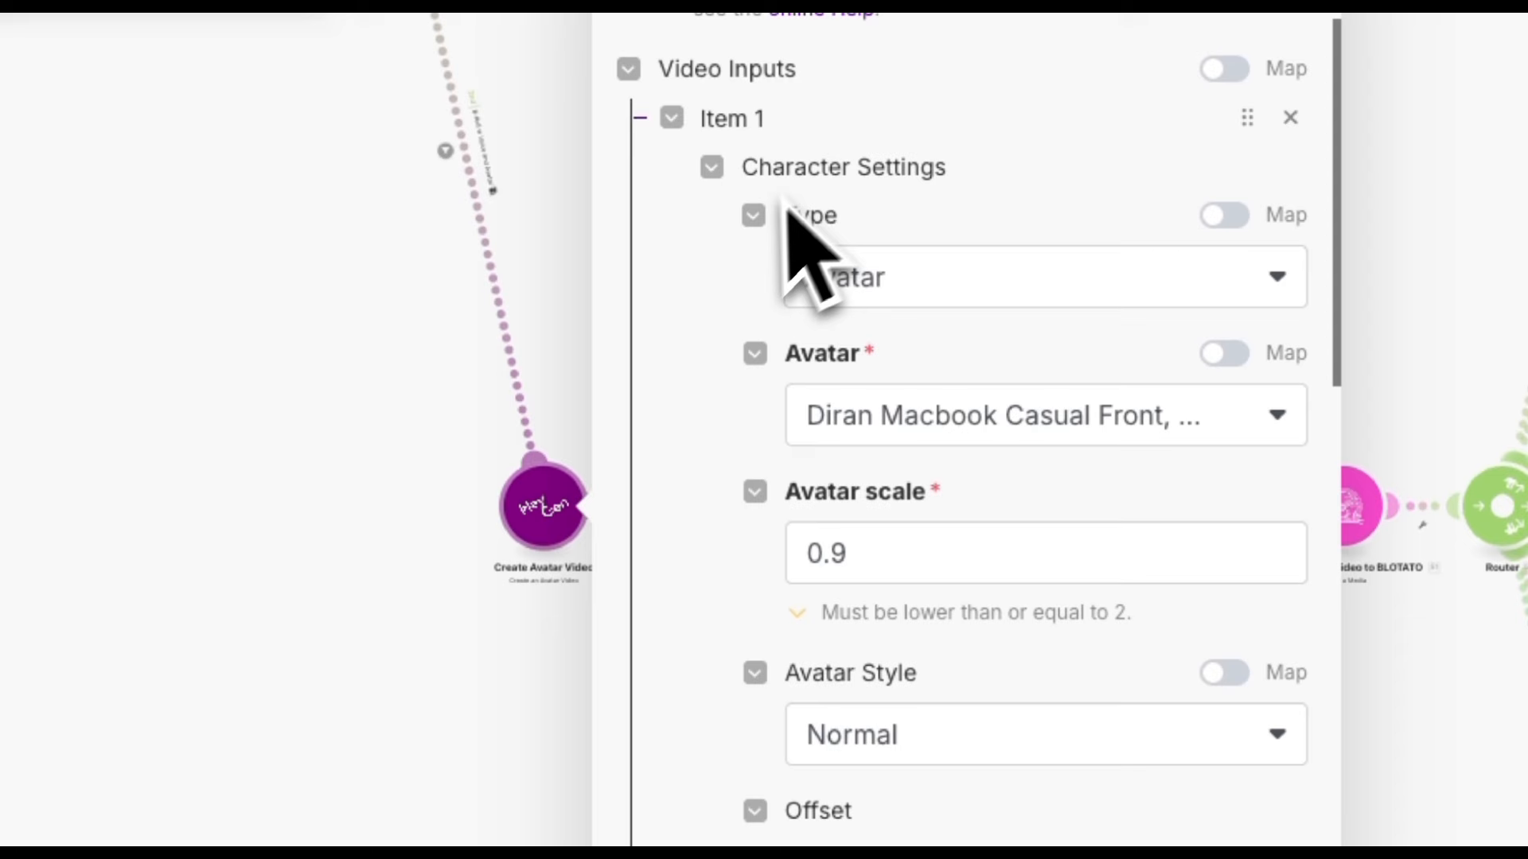
left_click(1044, 293)
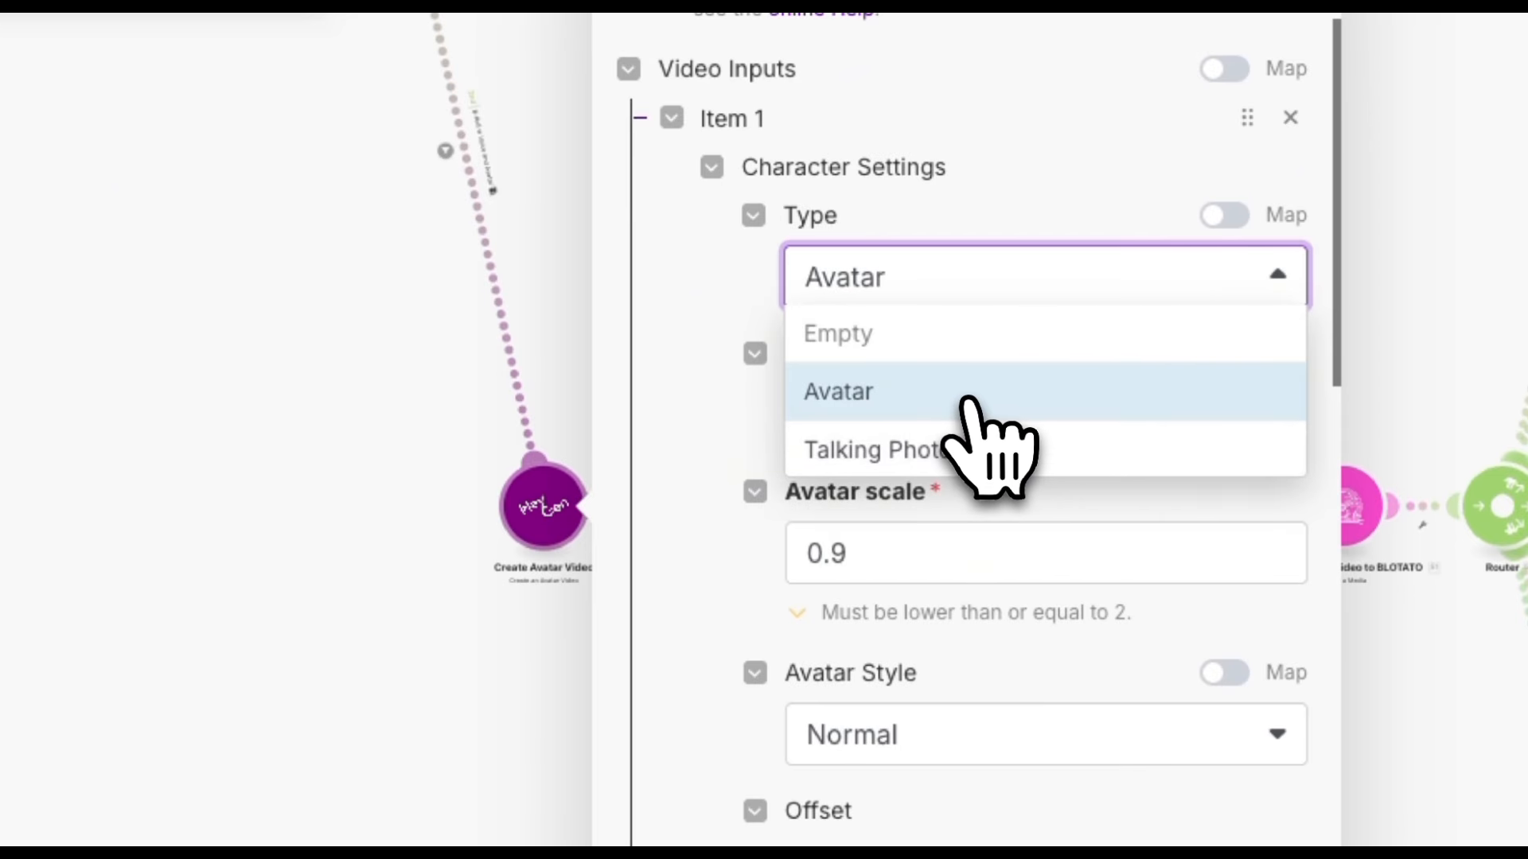
left_click(895, 398)
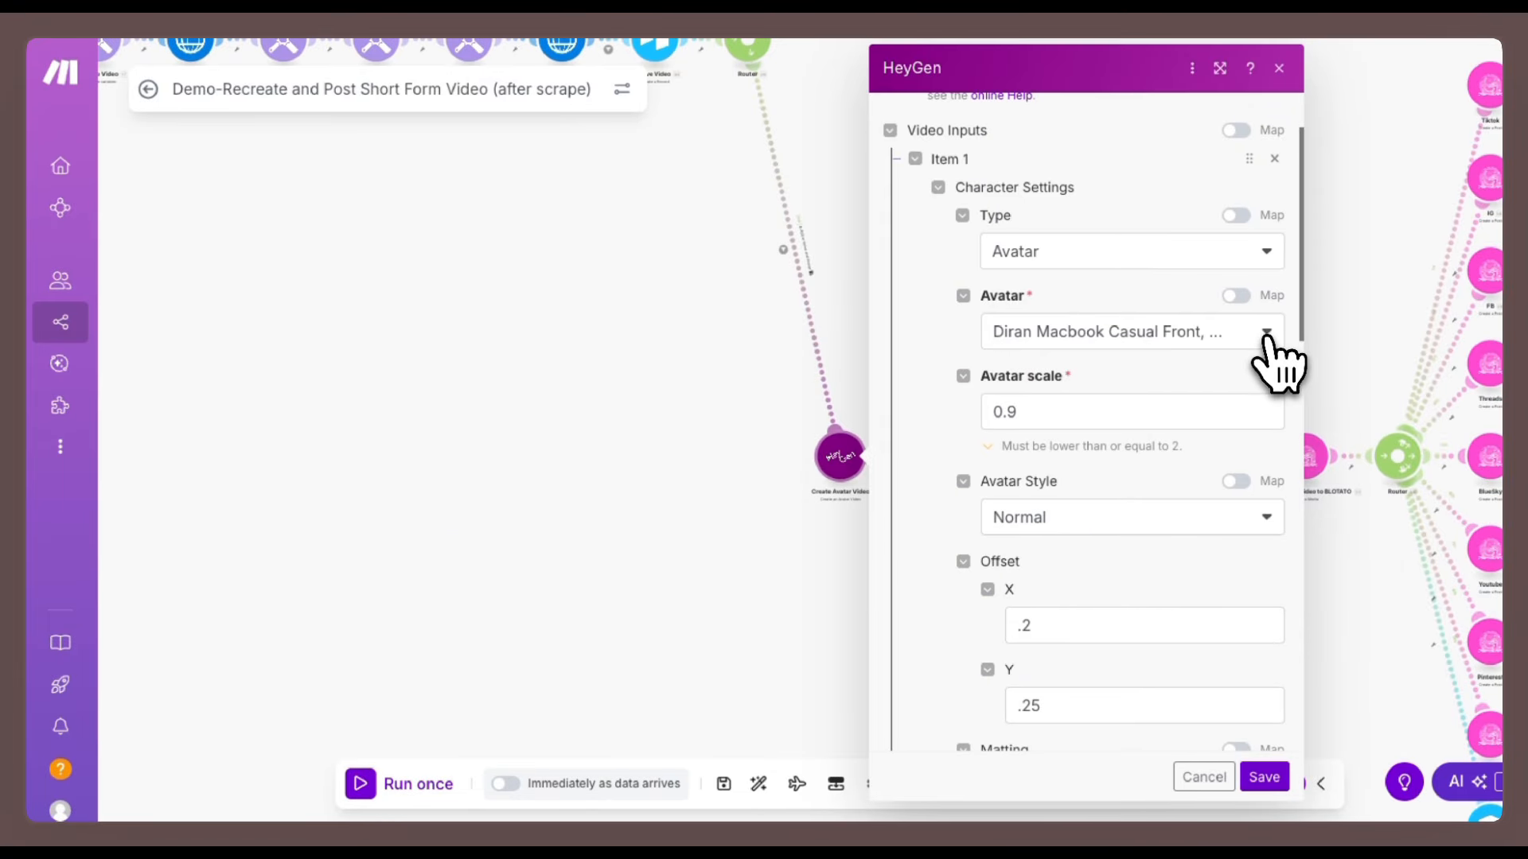
left_click(1266, 333)
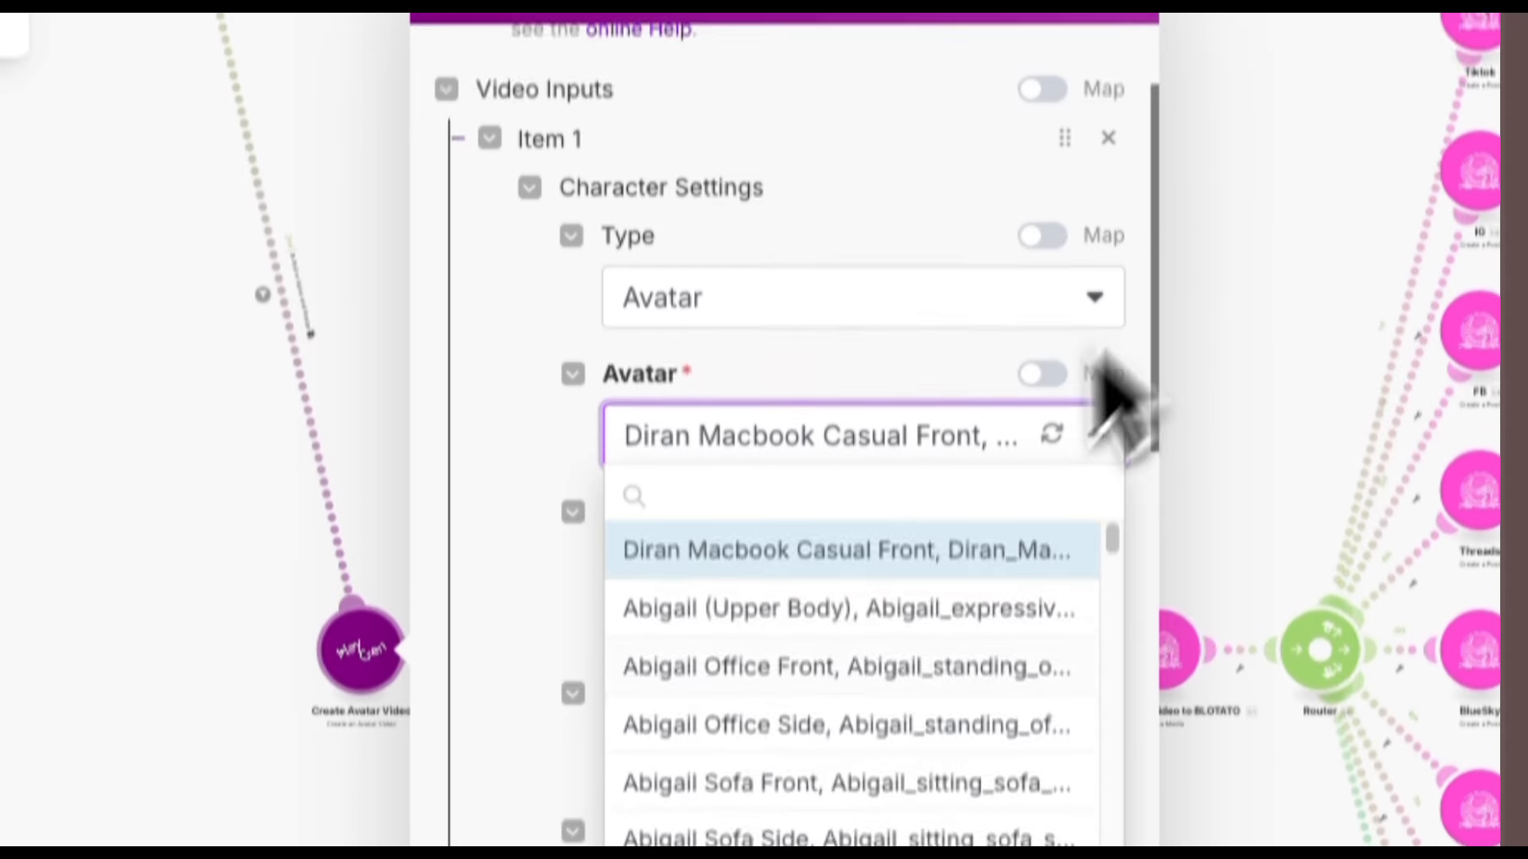
scroll(875, 685, "down", 10)
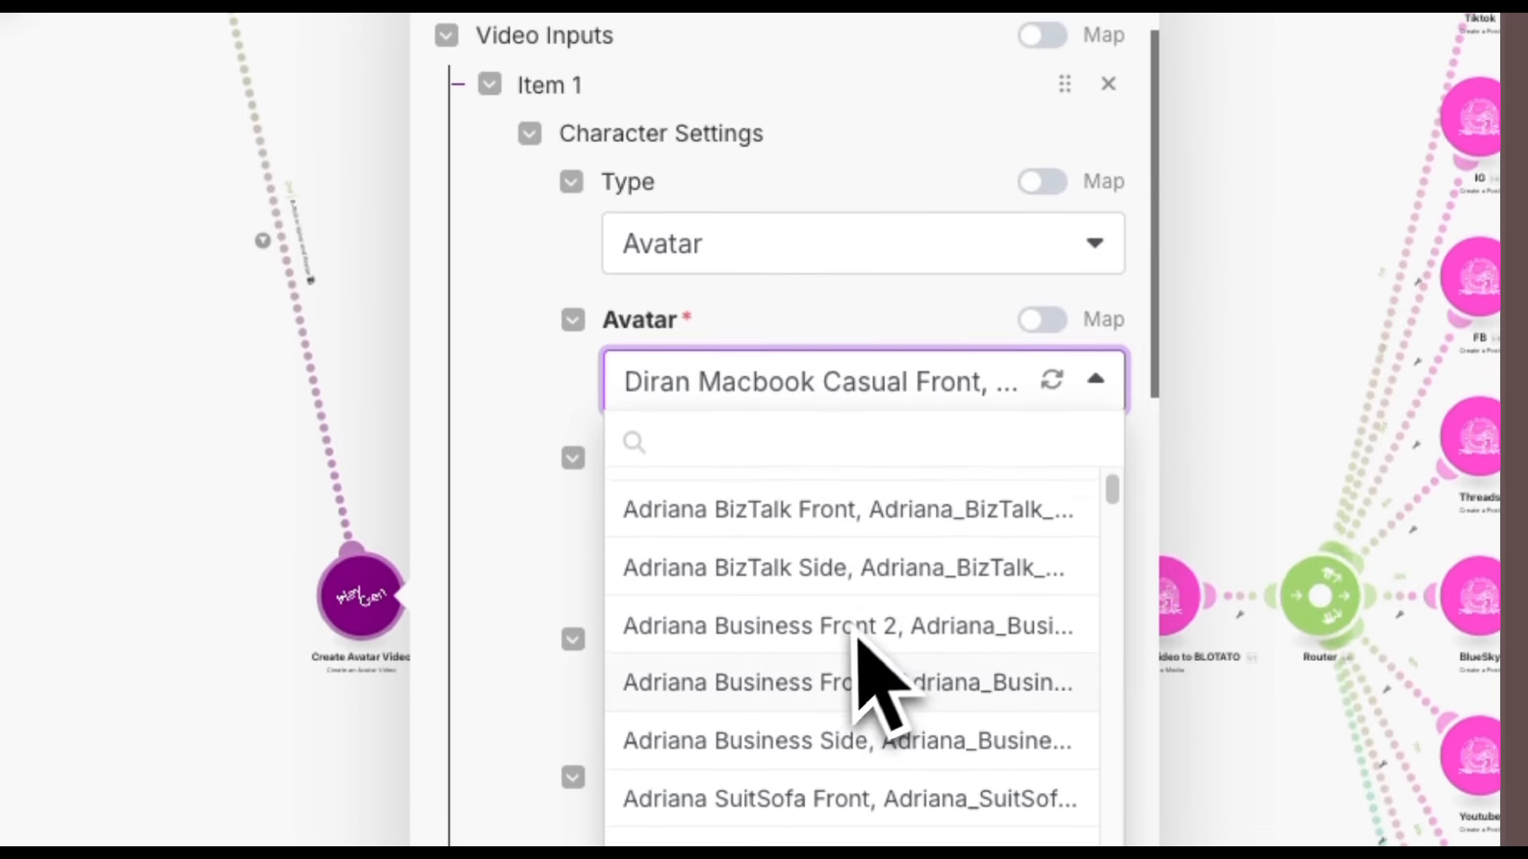
scroll(856, 716, "down", 6)
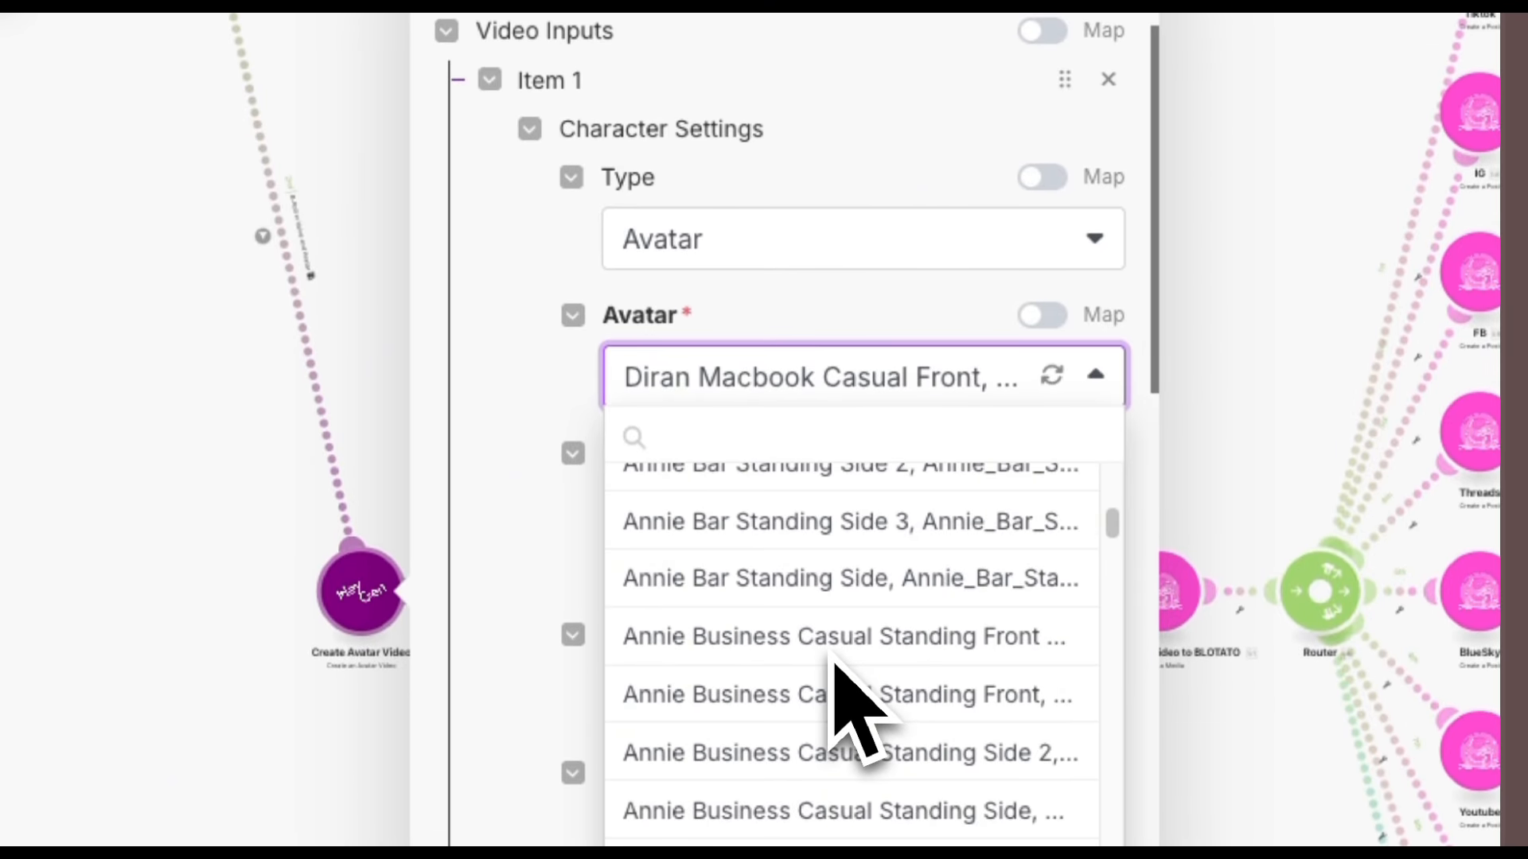
scroll(856, 717, "up", 10)
scroll(835, 668, "up", 4)
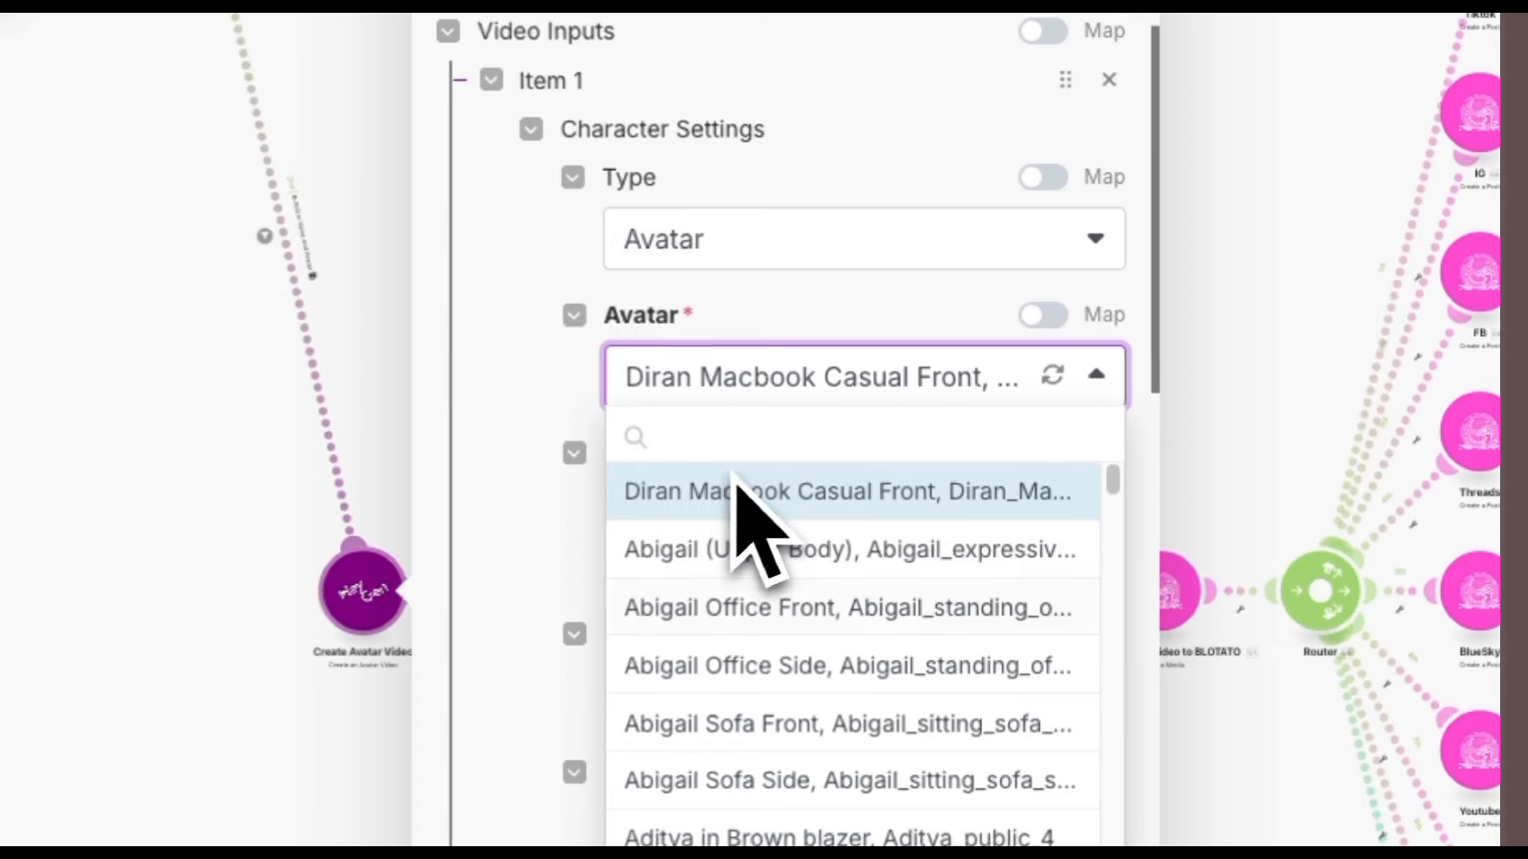
scroll(790, 689, "down", 5)
left_click(566, 414)
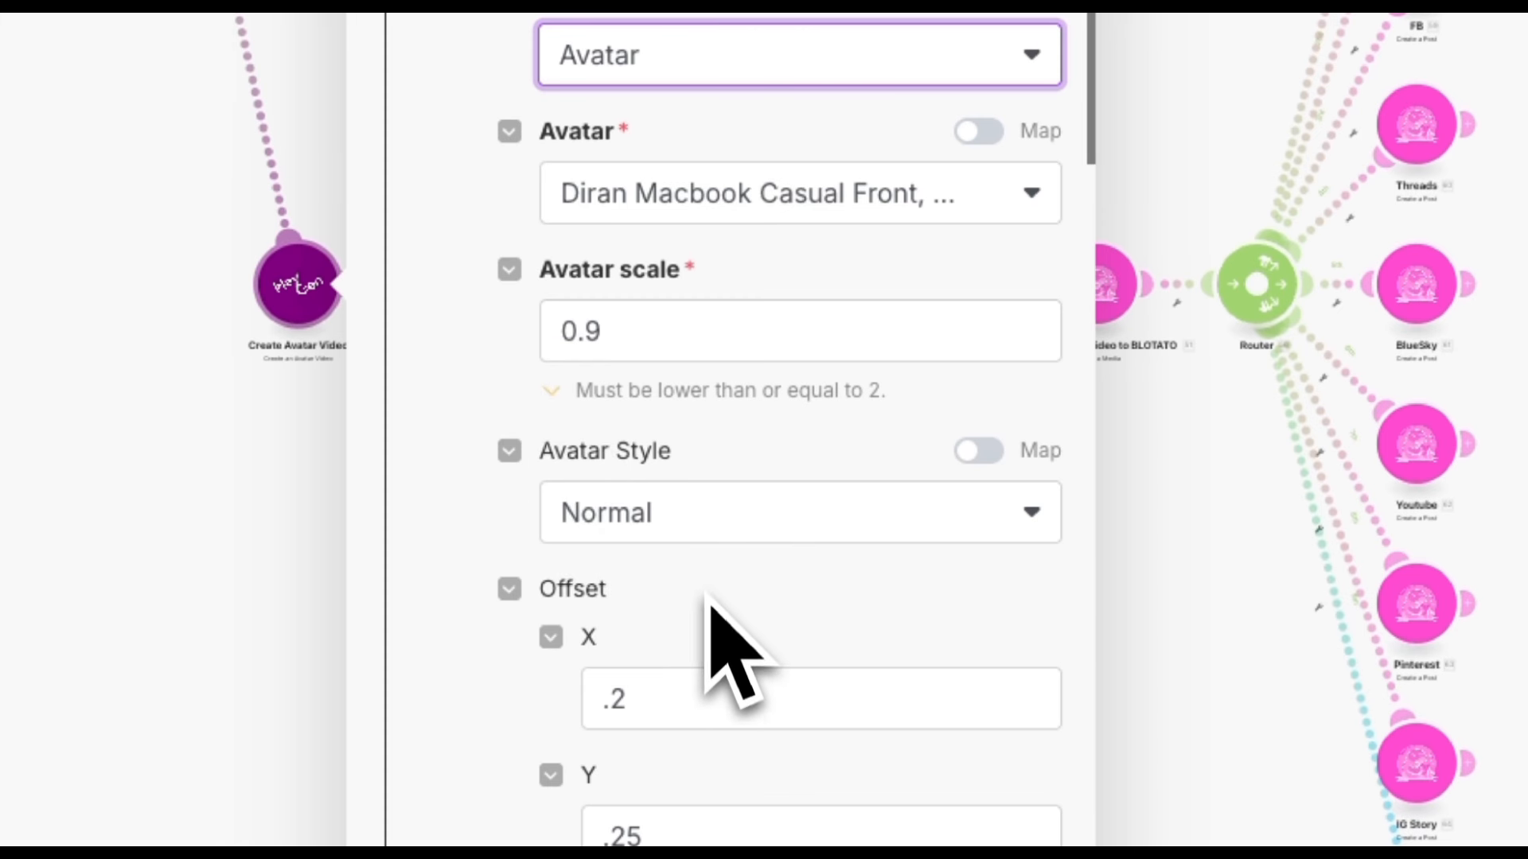
Review the Avatar Style, Voice Type Audio and the mapped Audio URL from the Get Video request.
left_click(763, 535)
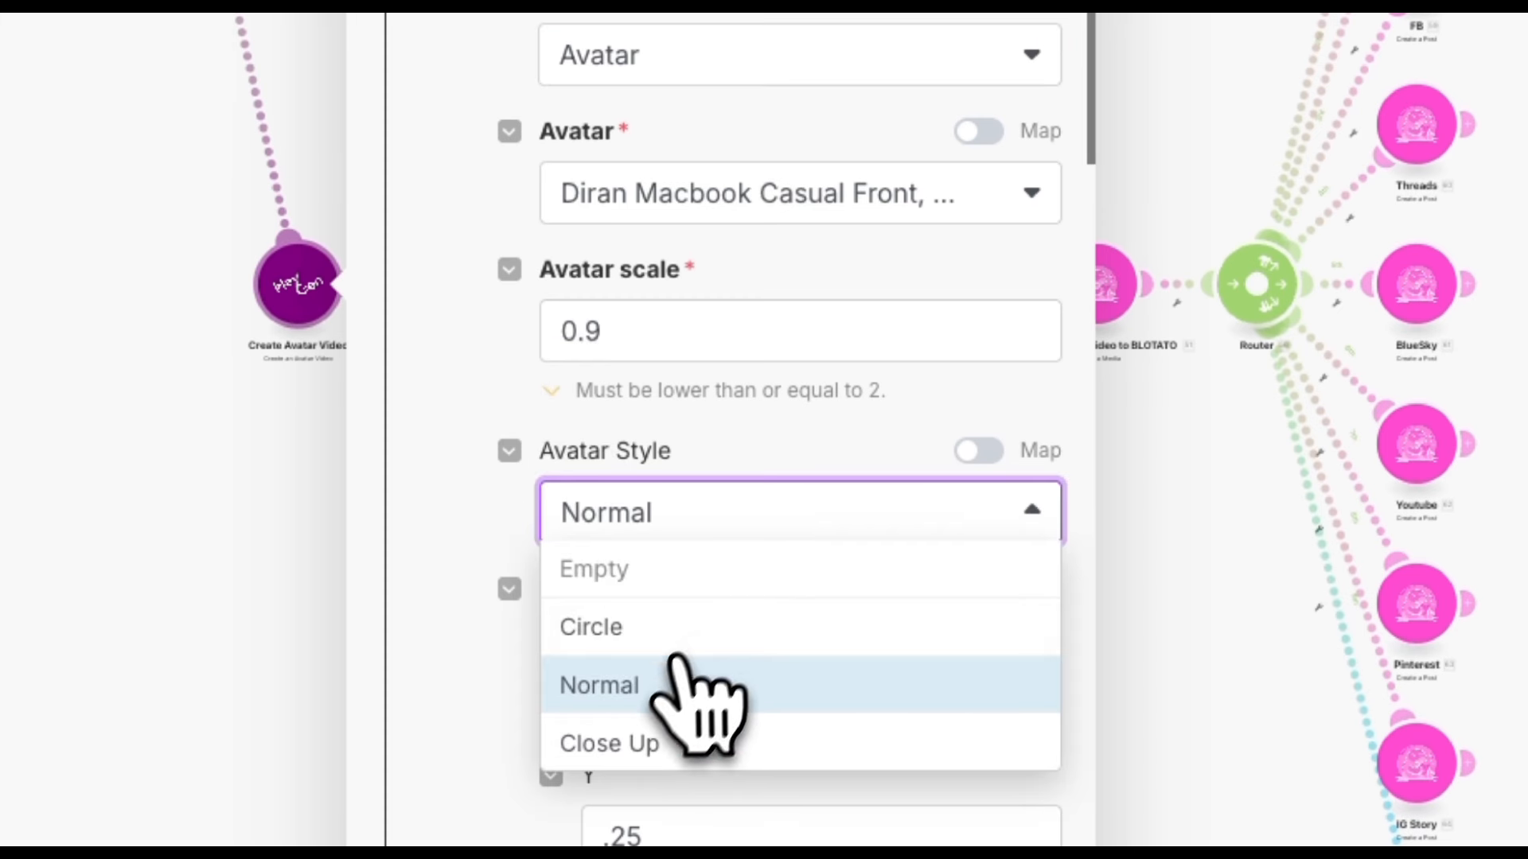
left_click(498, 519)
scroll(498, 518, "down", 5)
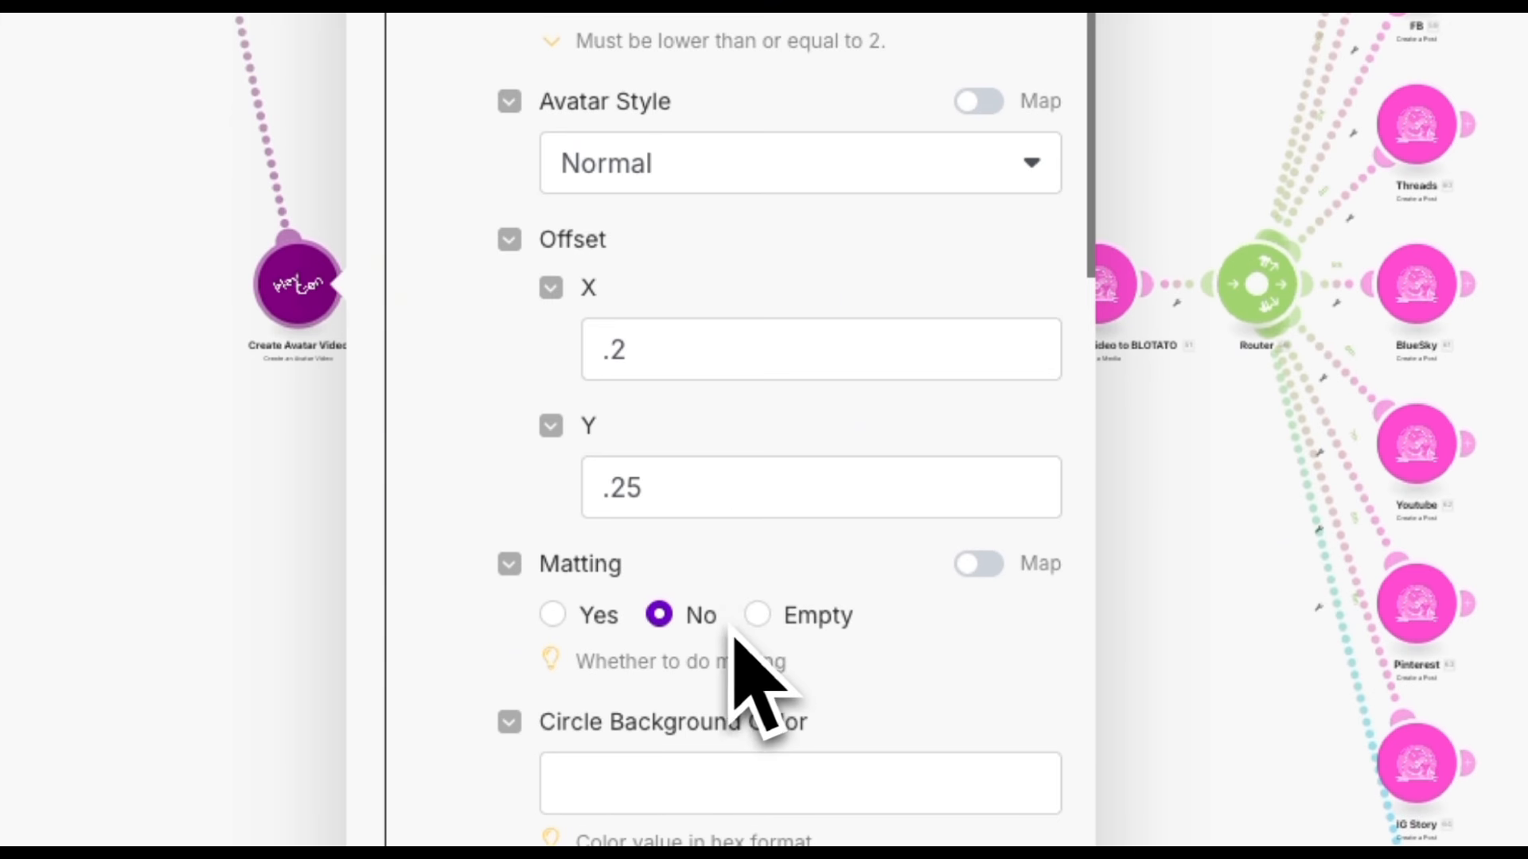
scroll(757, 614, "down", 7)
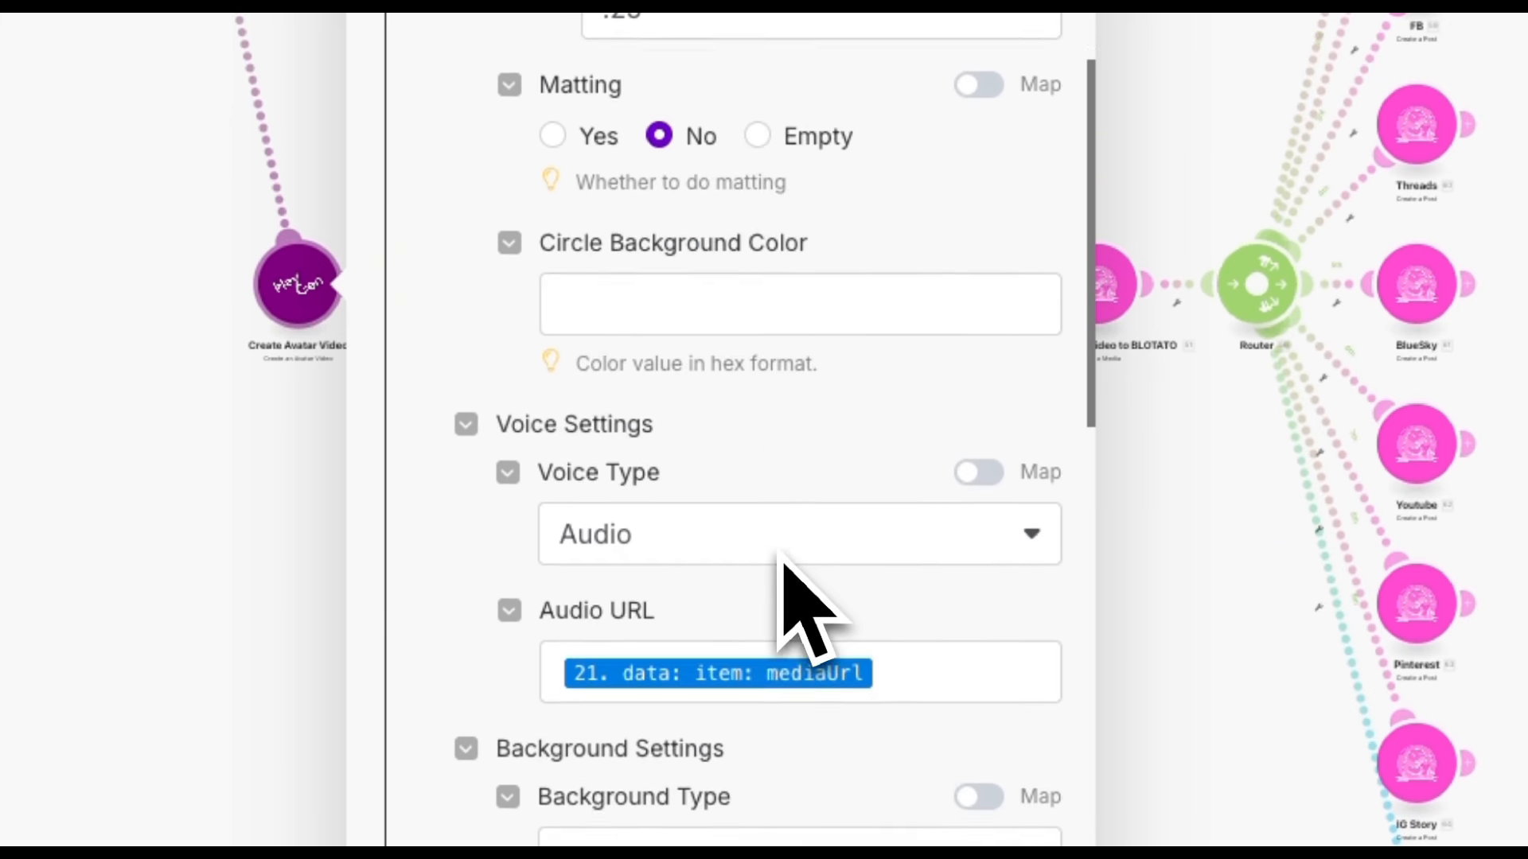
scroll(787, 549, "down", 1)
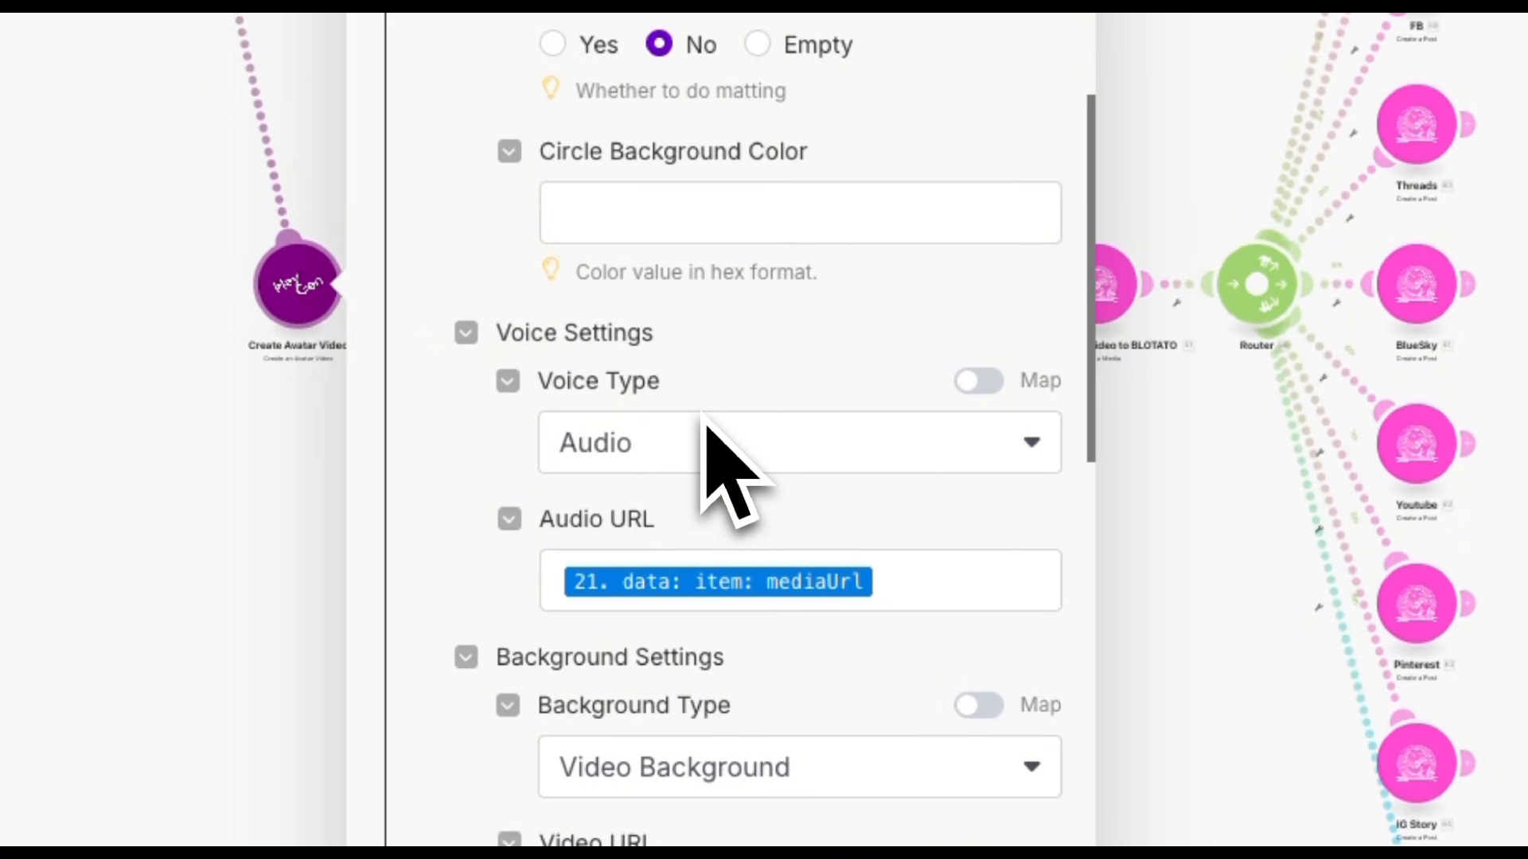
left_click(662, 466)
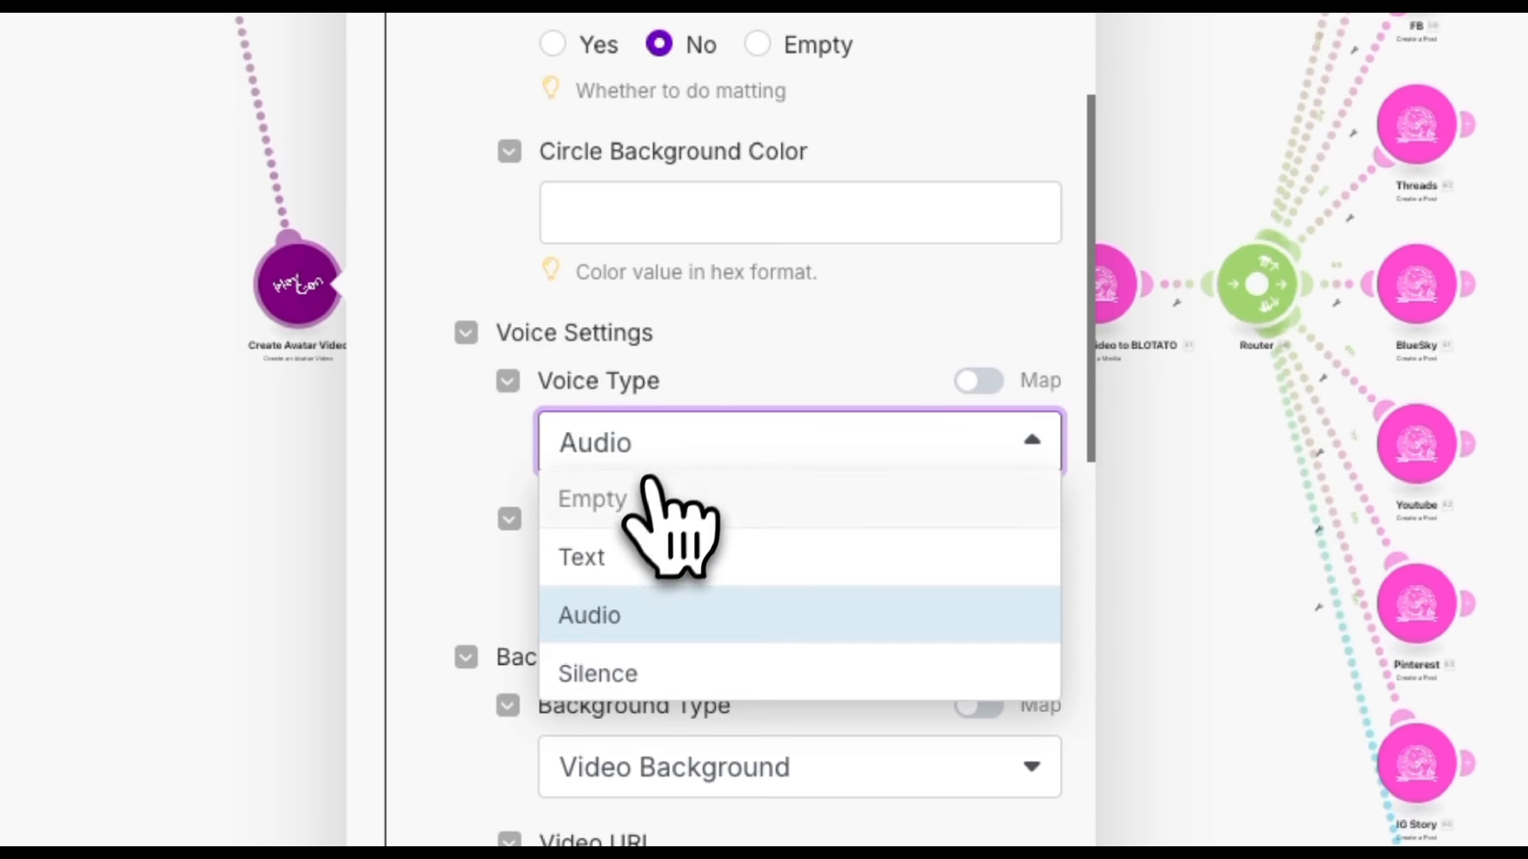
left_click(603, 621)
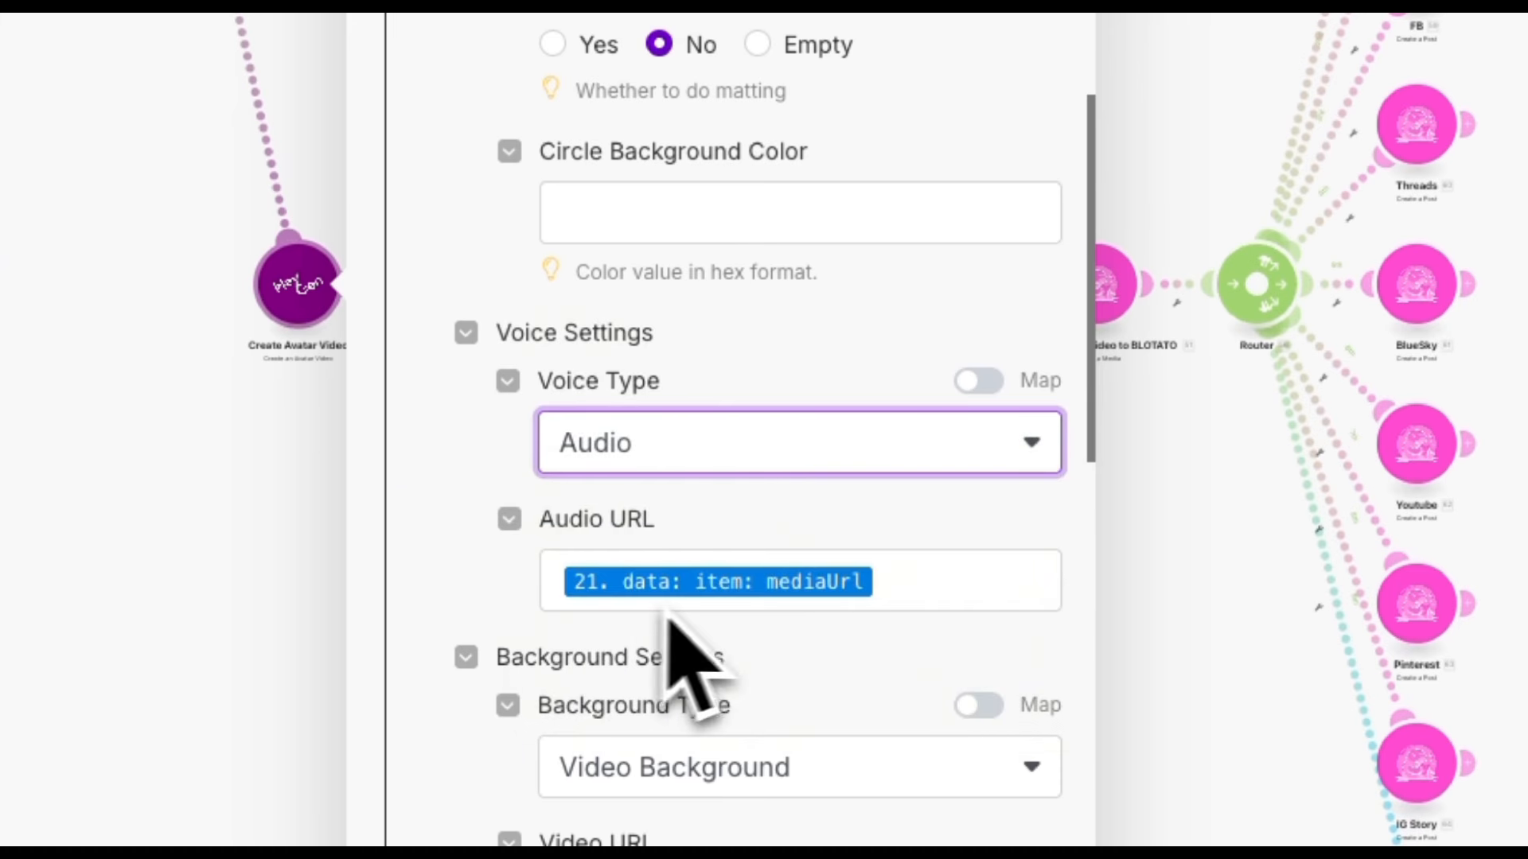
left_click(896, 590)
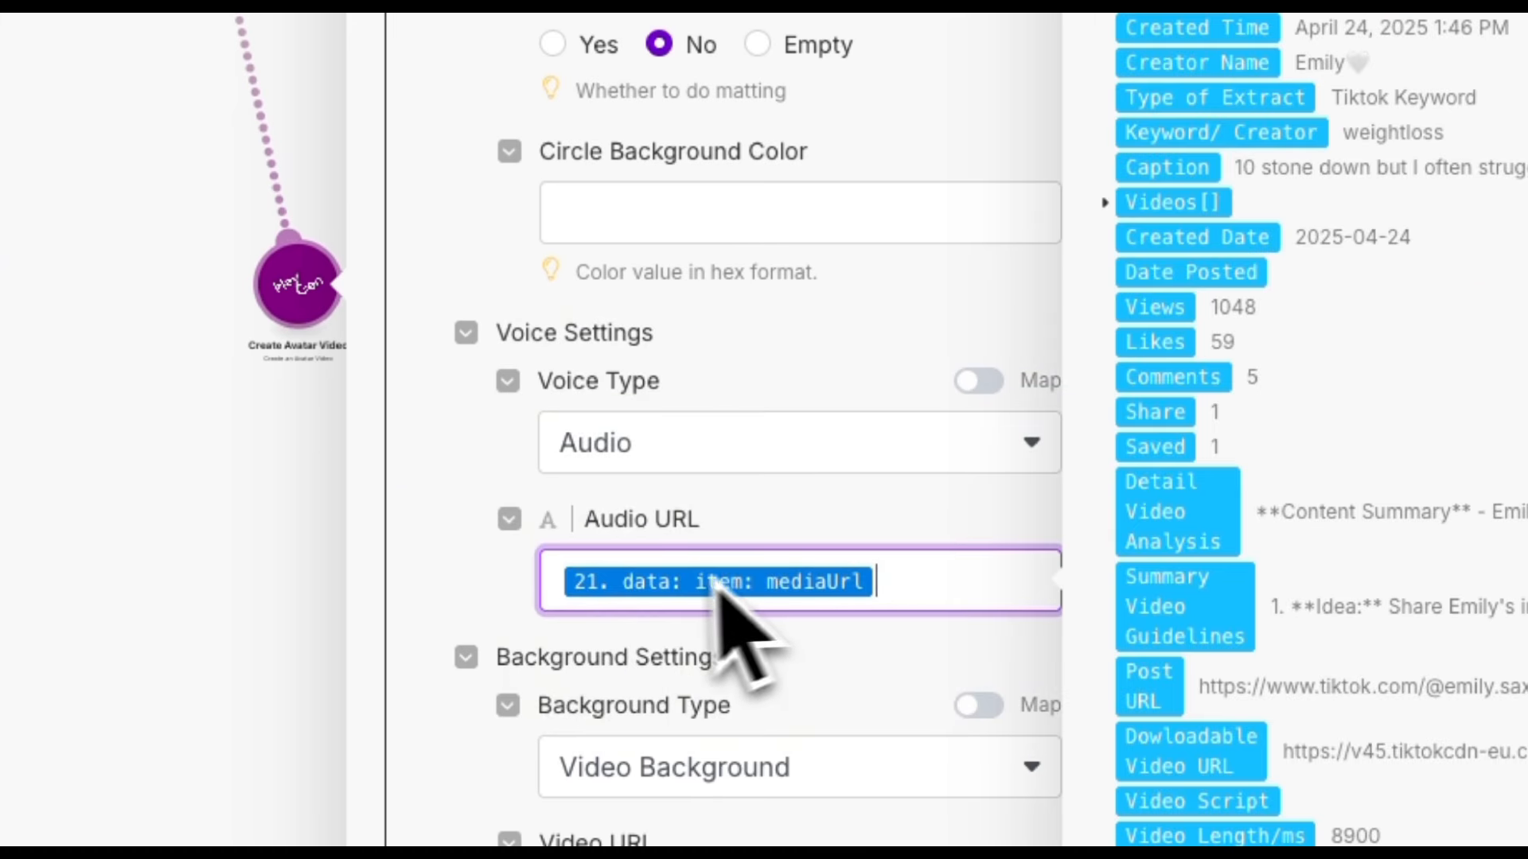
scroll(1074, 597, "down", 10)
scroll(1162, 503, "down", 1)
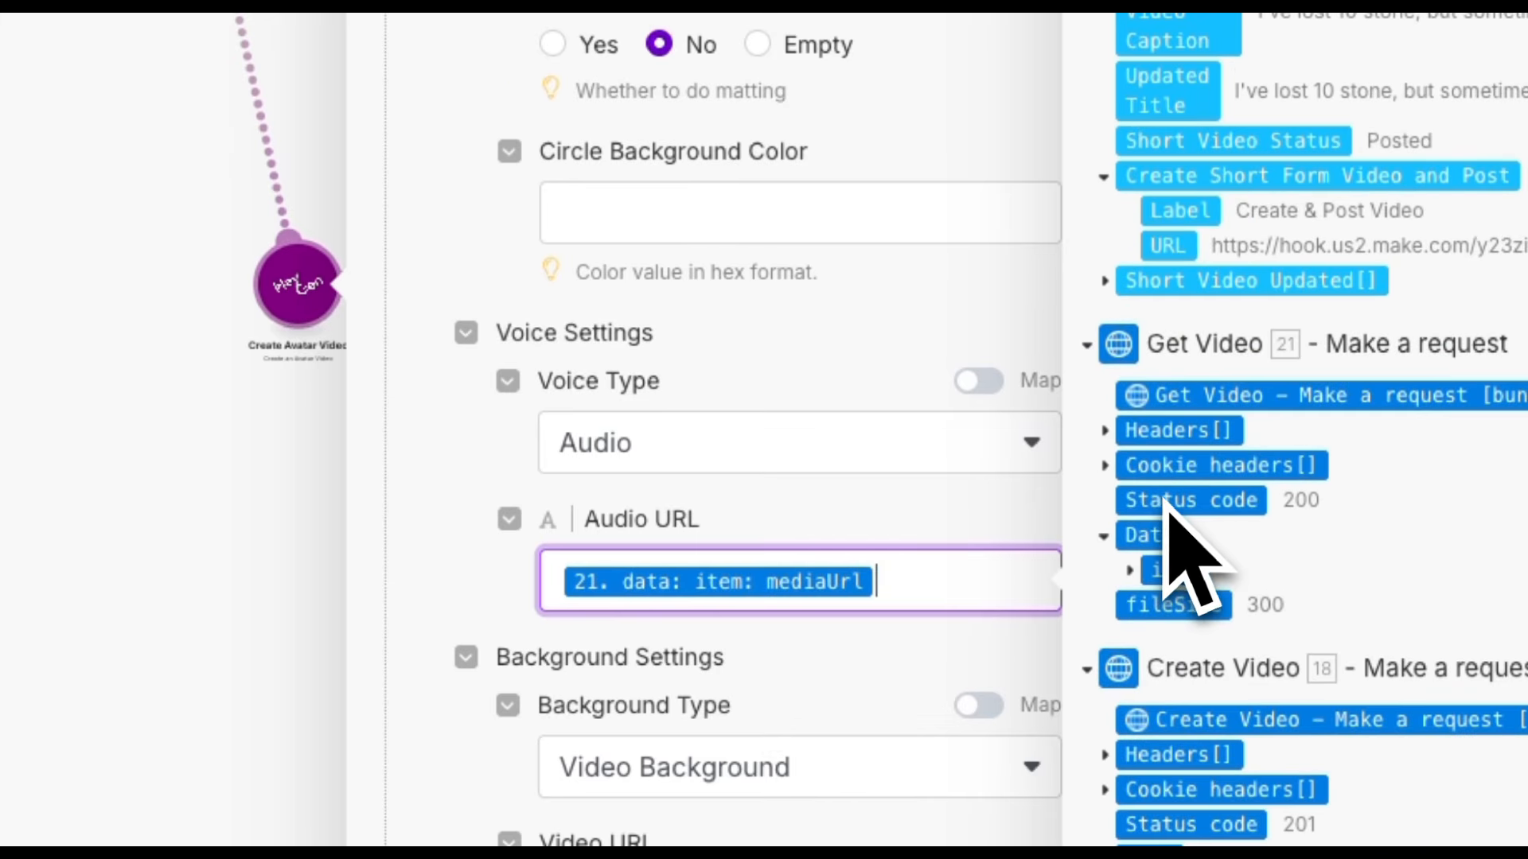
left_click(1130, 568)
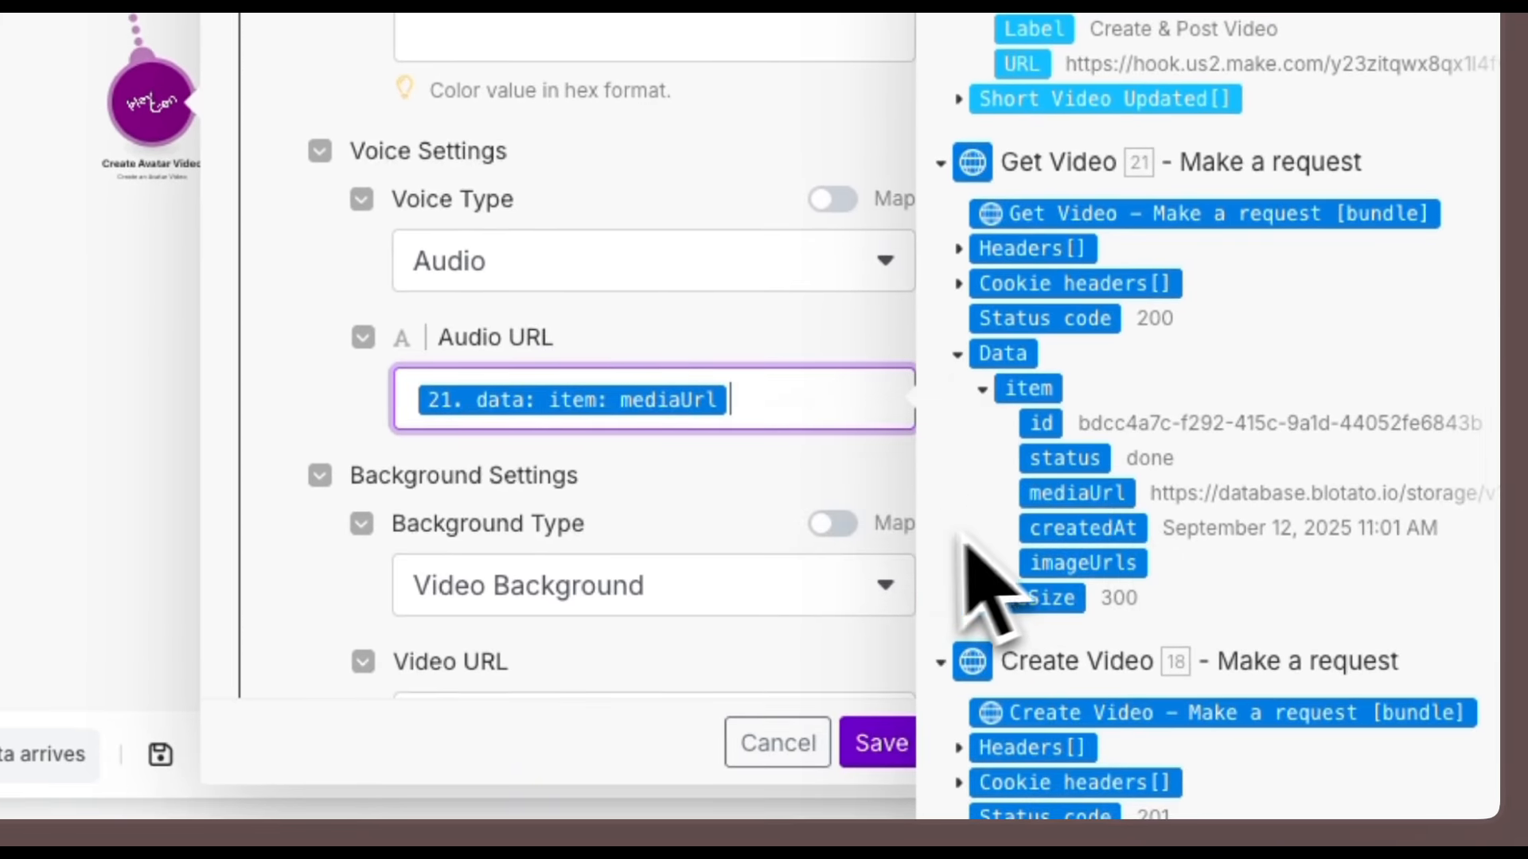
scroll(777, 577, "down", 1)
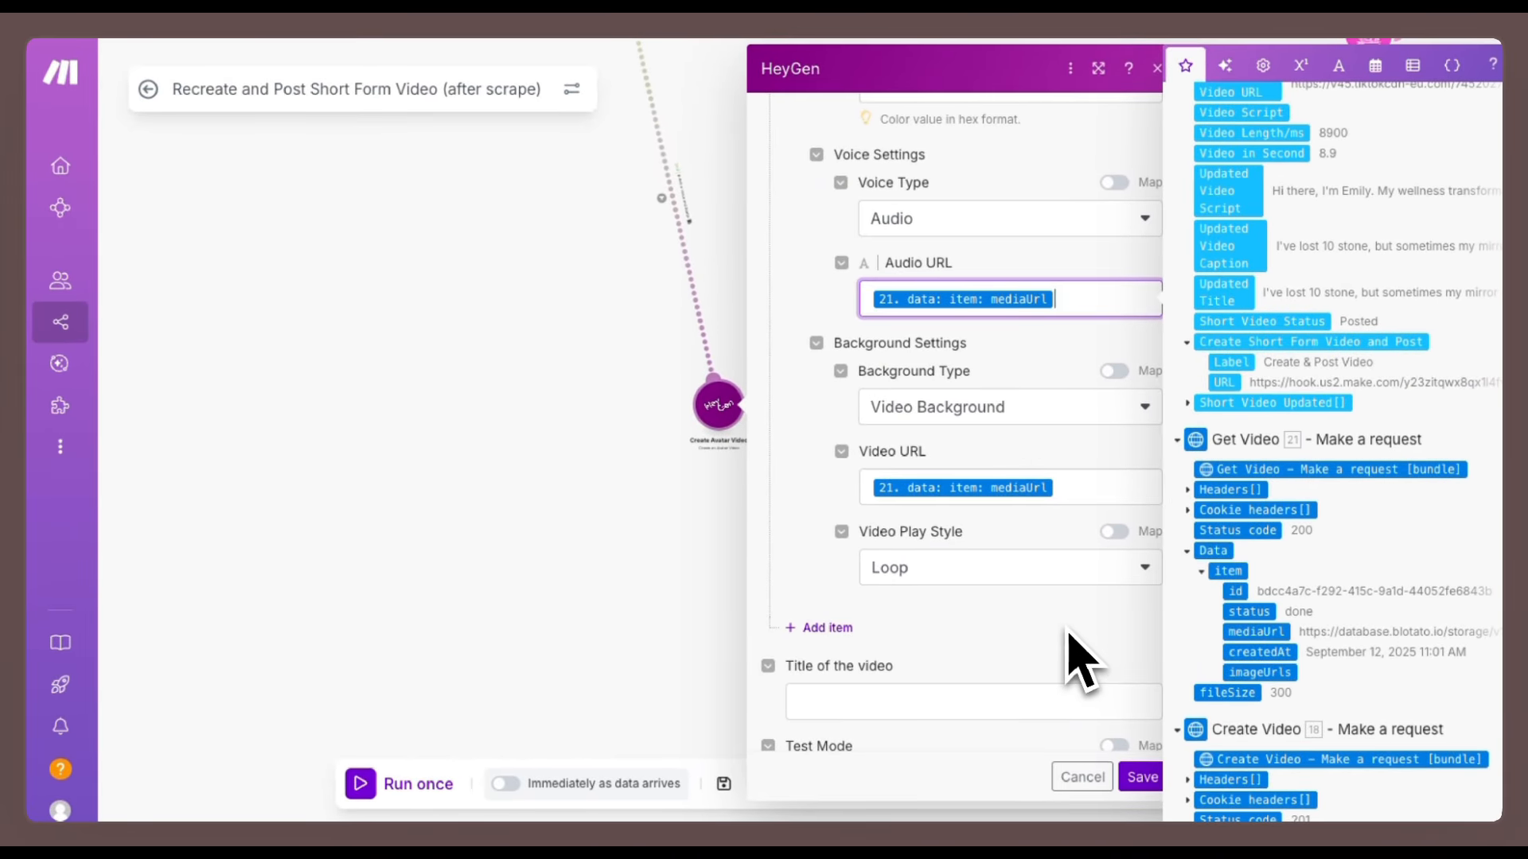
Review the Video Background settings and mapped Video URL, then save the Create Avatar Video module.
scroll(1078, 657, "down", 1)
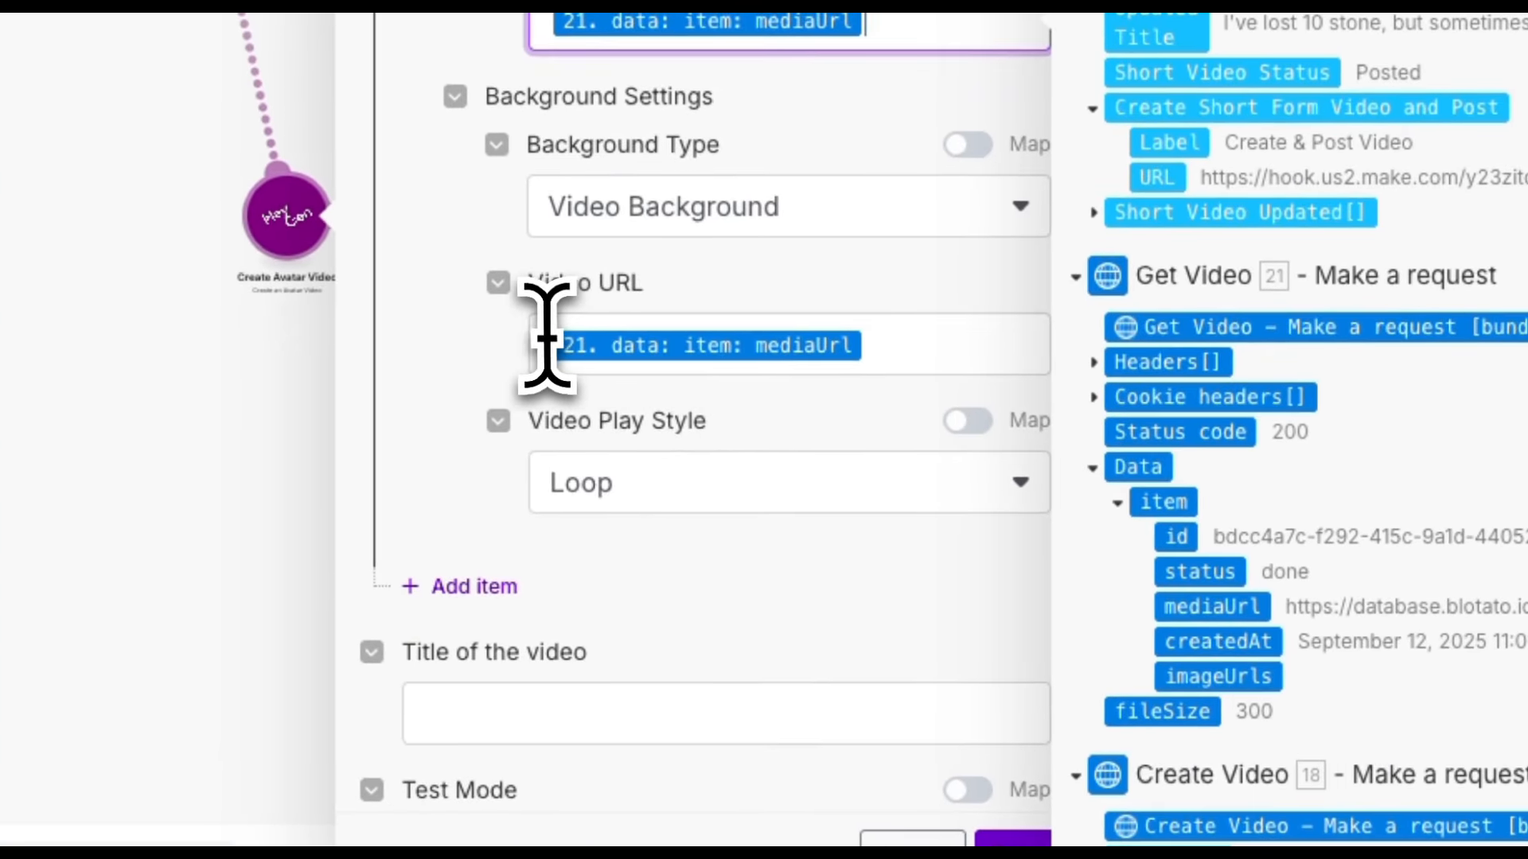
left_click(540, 335)
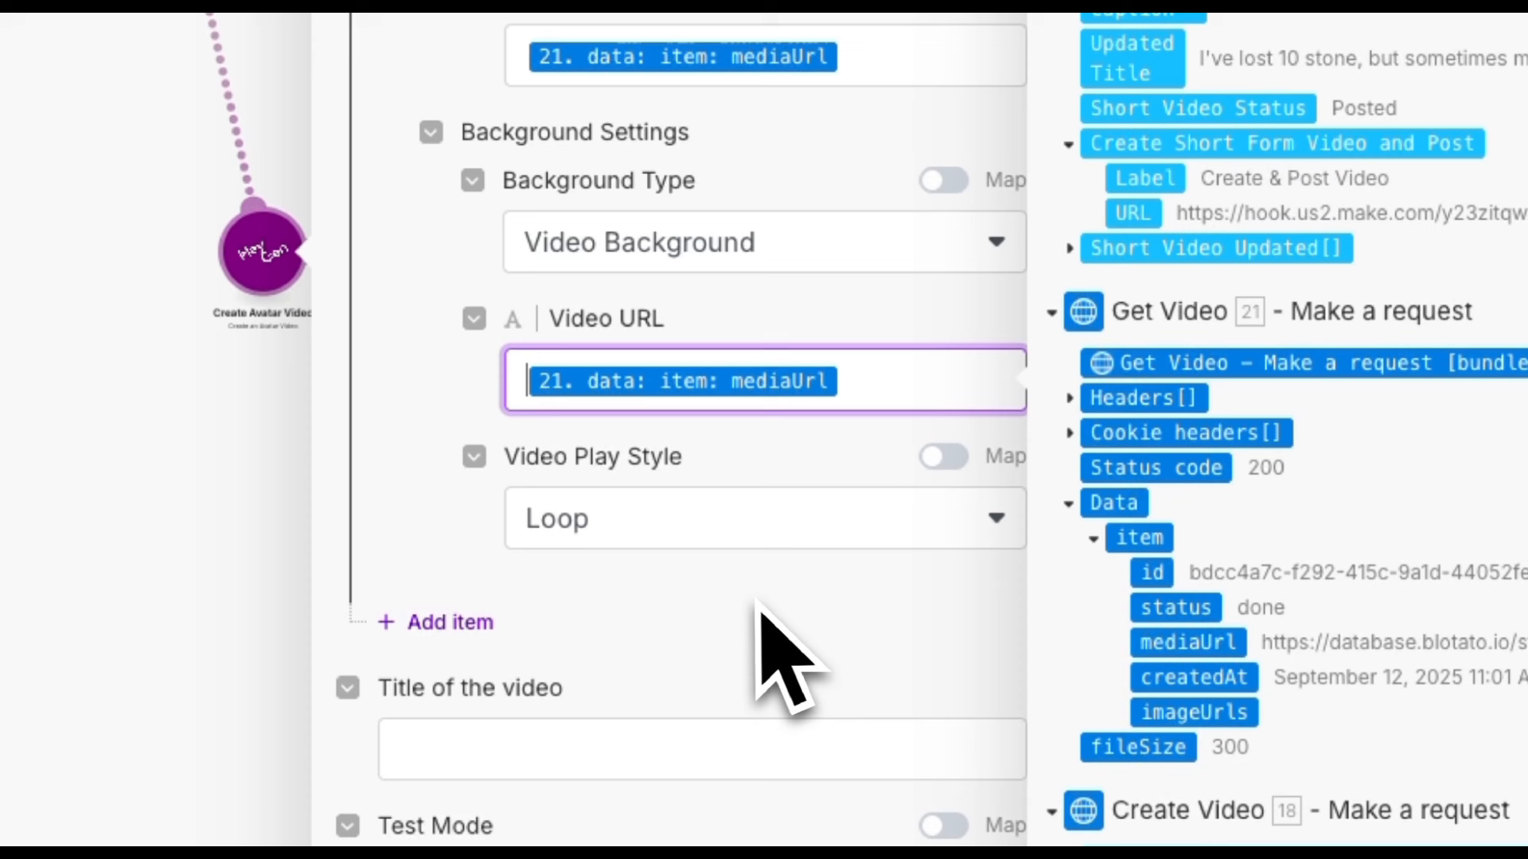
left_click(871, 247)
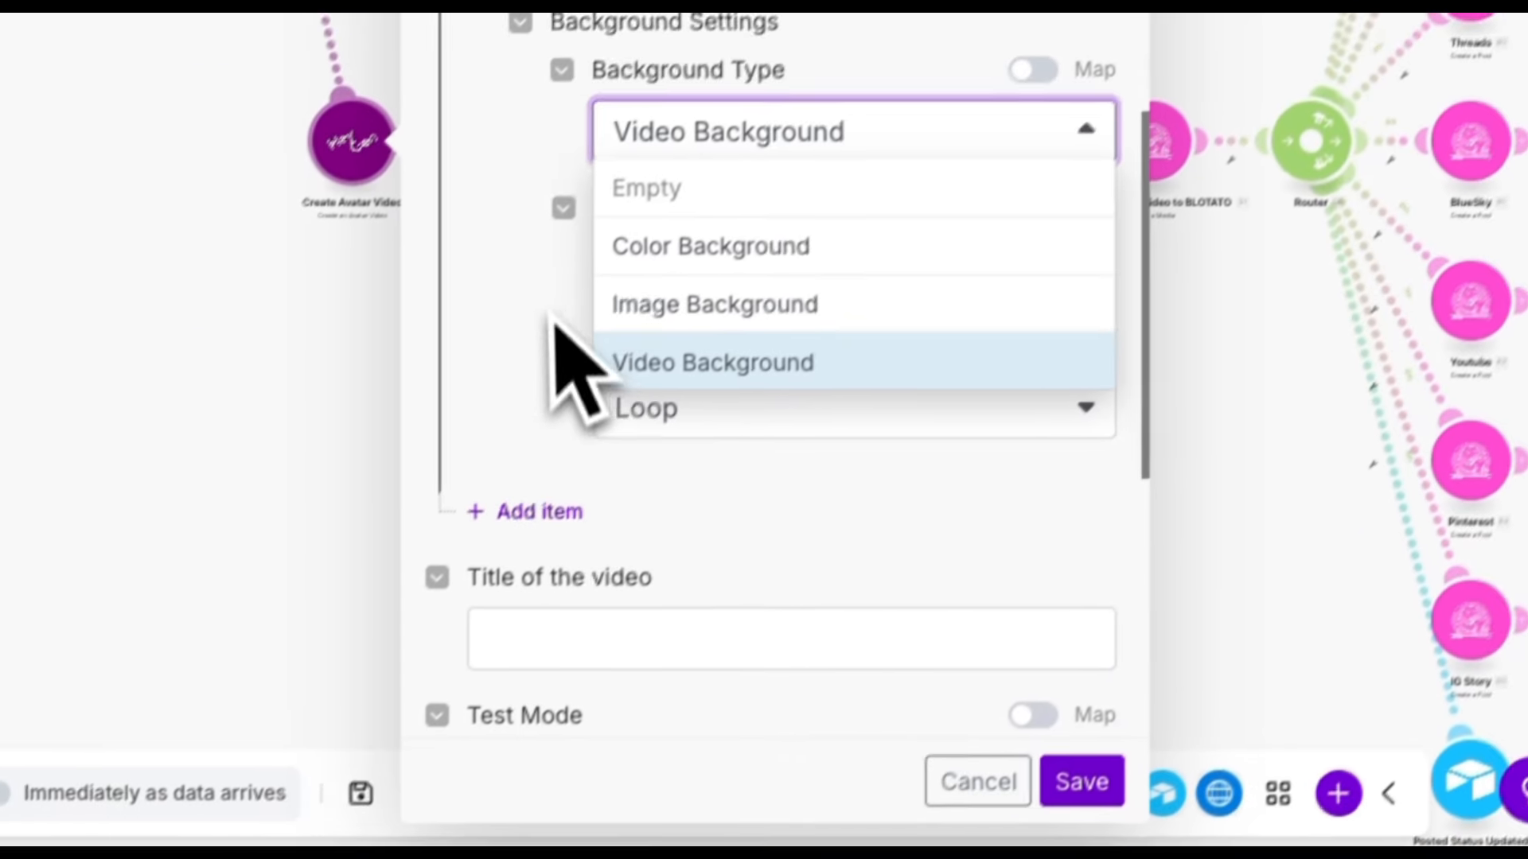
left_click(408, 409)
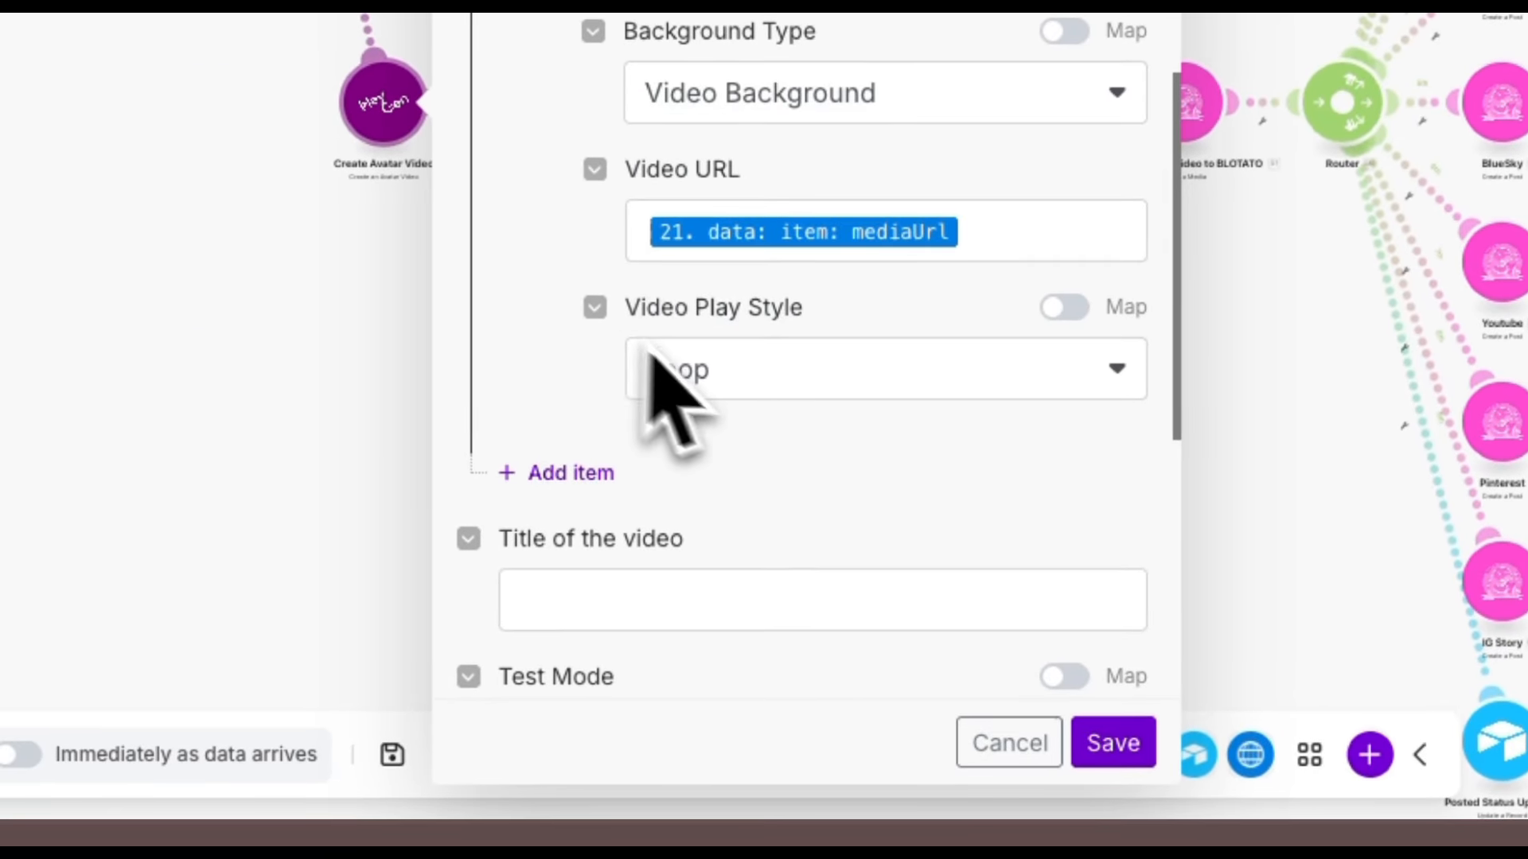
scroll(795, 429, "down", 3)
scroll(851, 454, "down", 3)
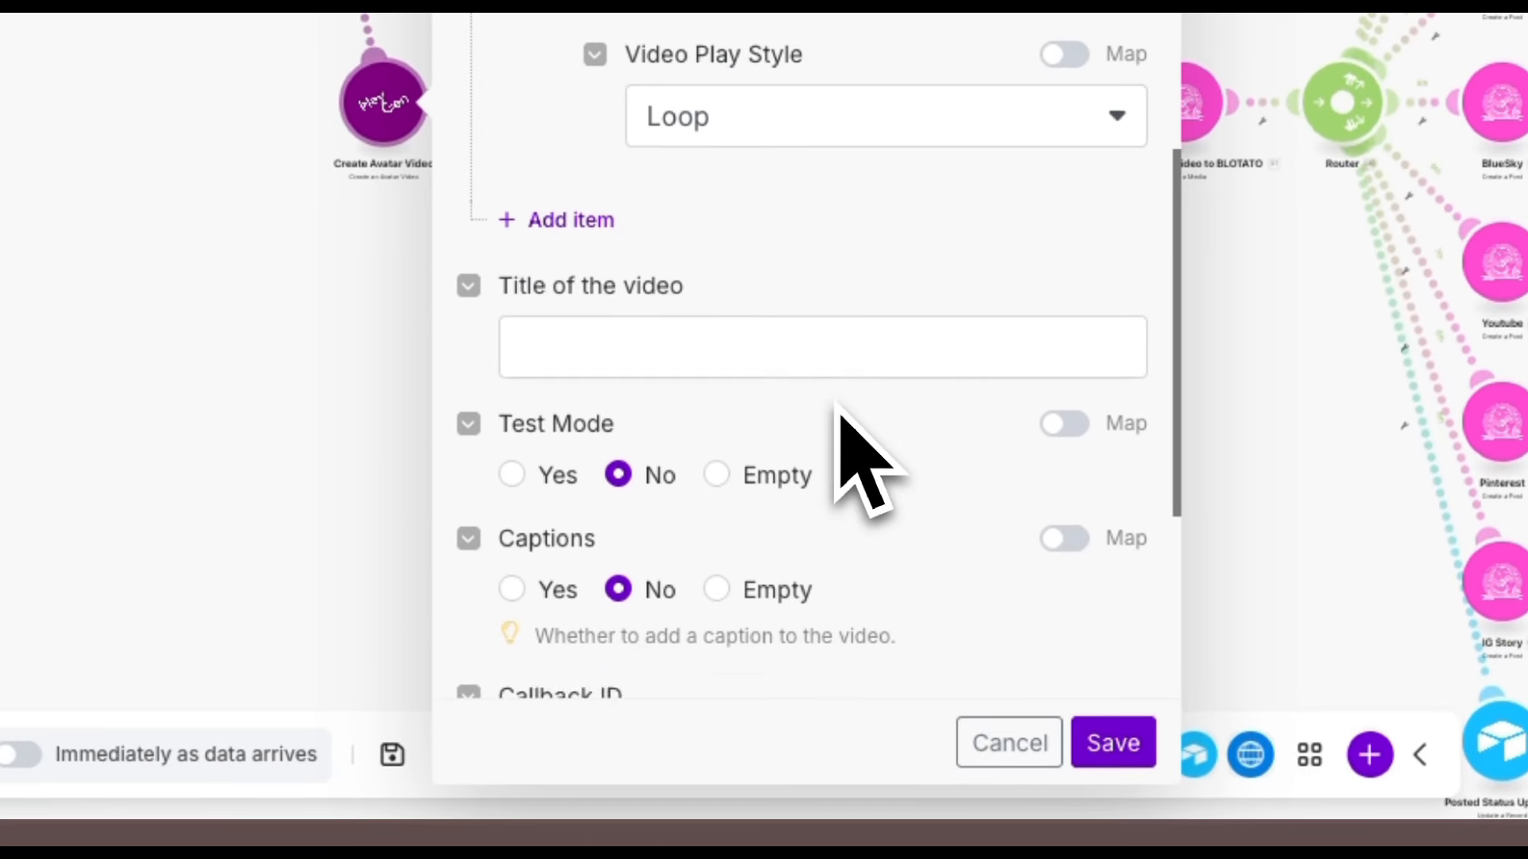
left_click(1113, 742)
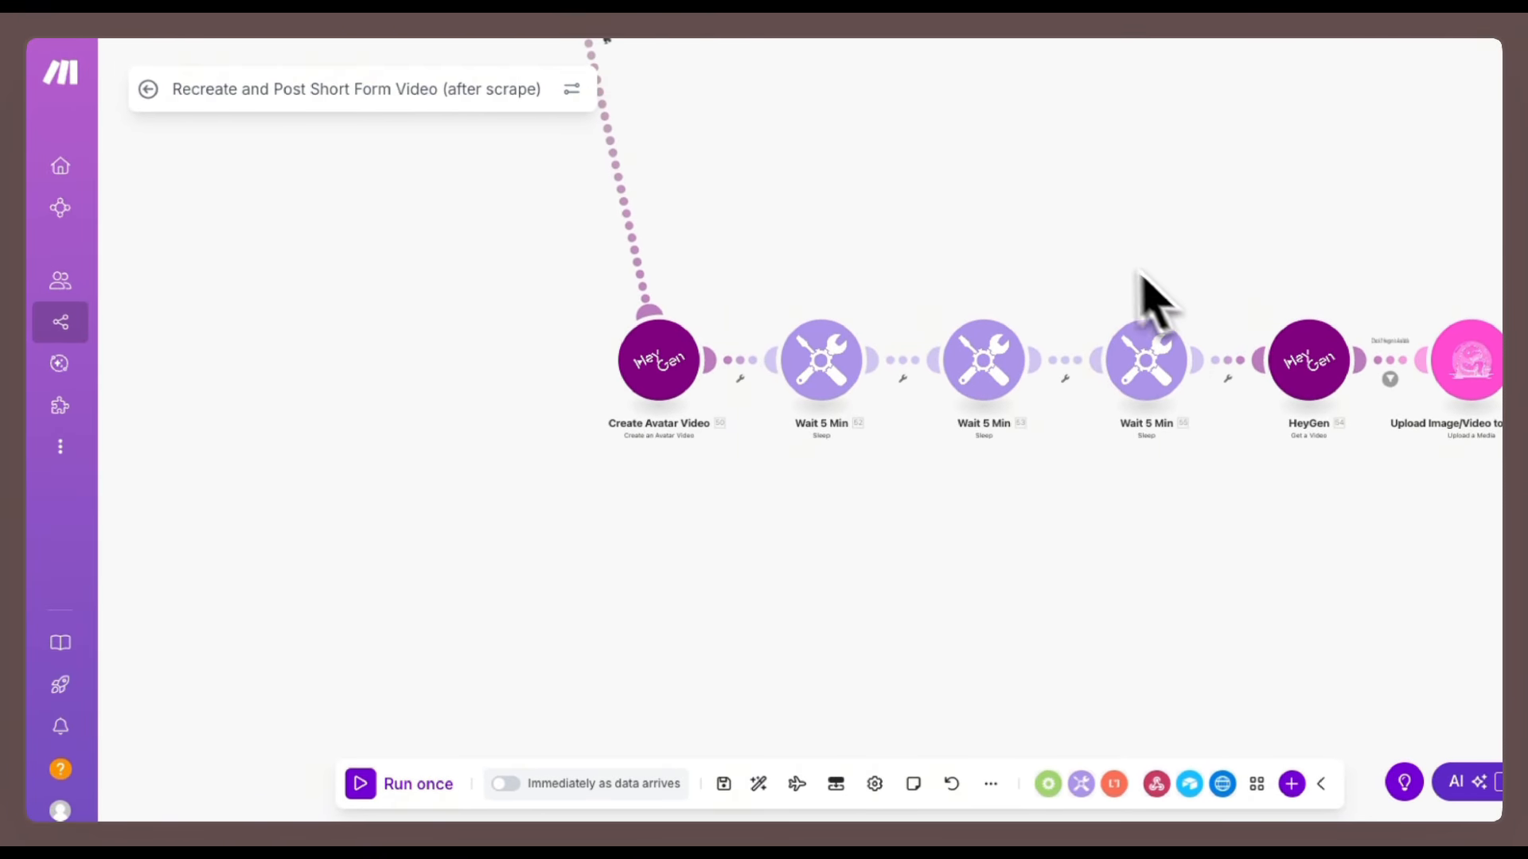
Open the HeyGen Get a Video module and inspect its mapped Video ID from Create Avatar Video.
left_click_drag(1180, 219, 907, 288)
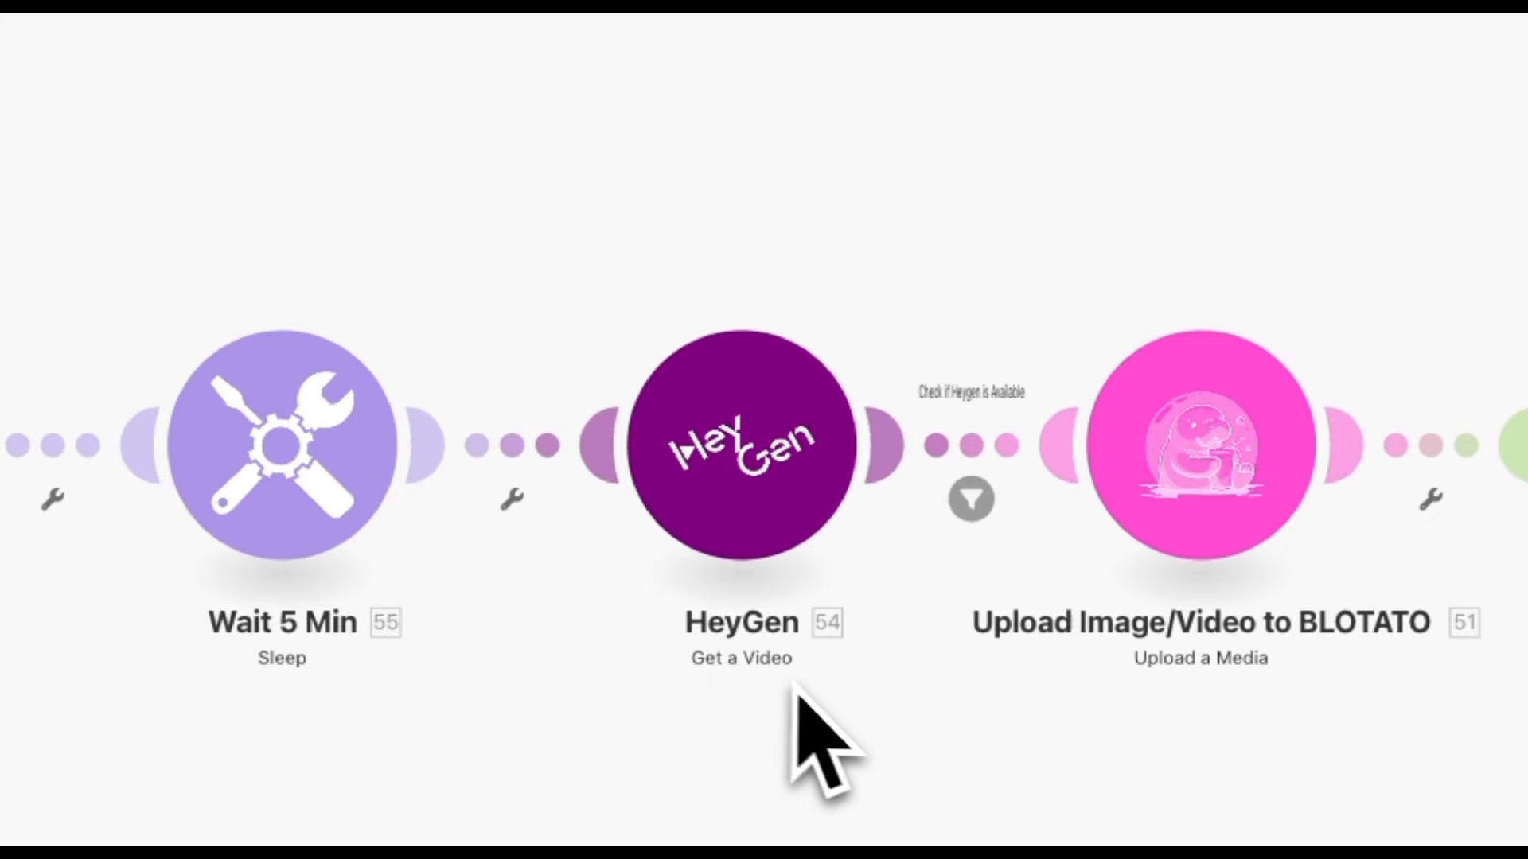
left_click(752, 494)
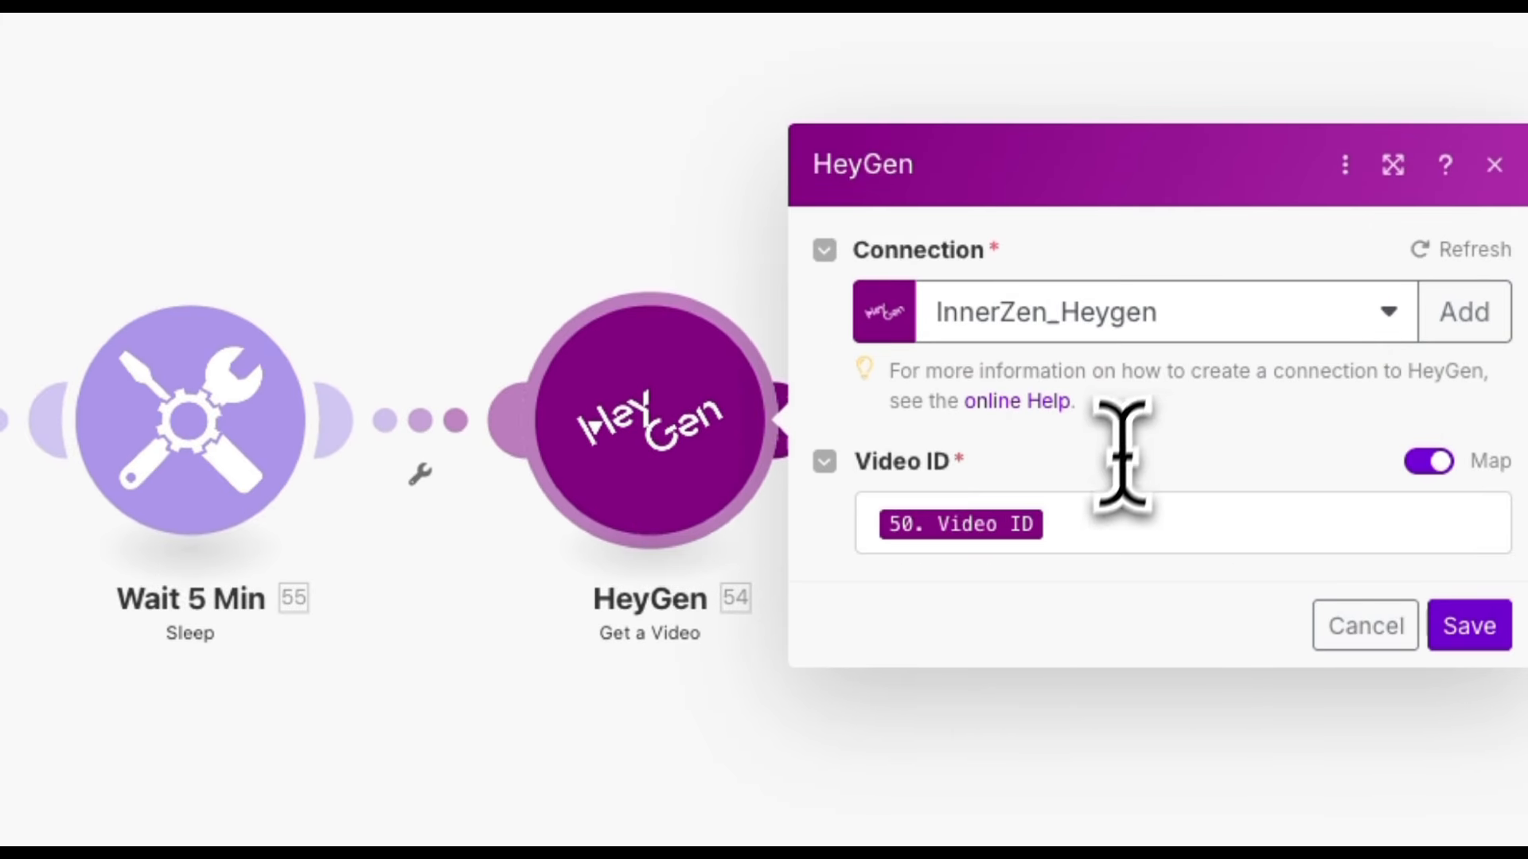
left_click(1096, 523)
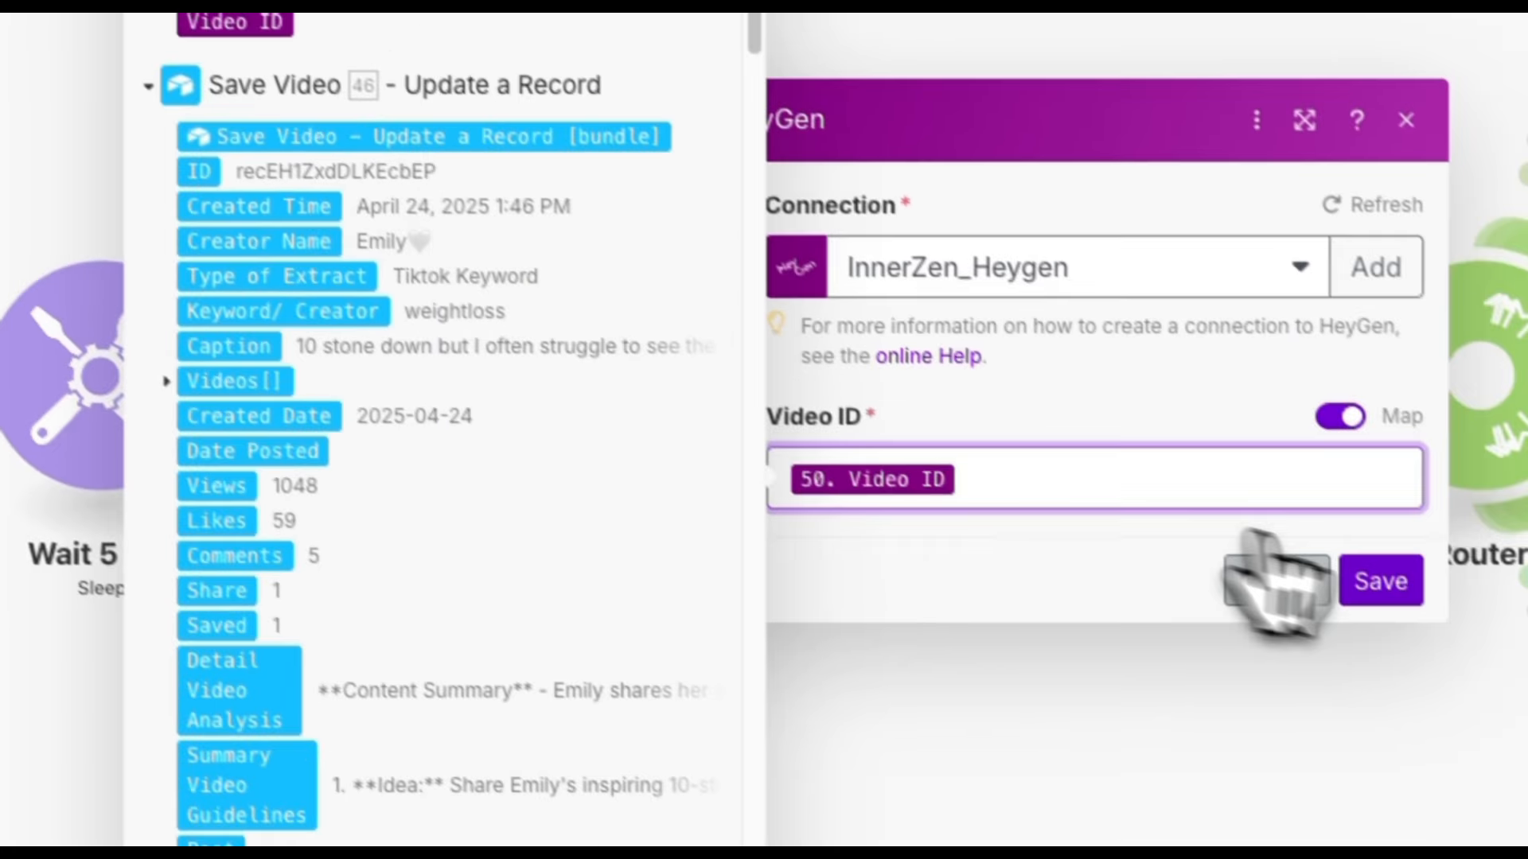
left_click(1262, 576)
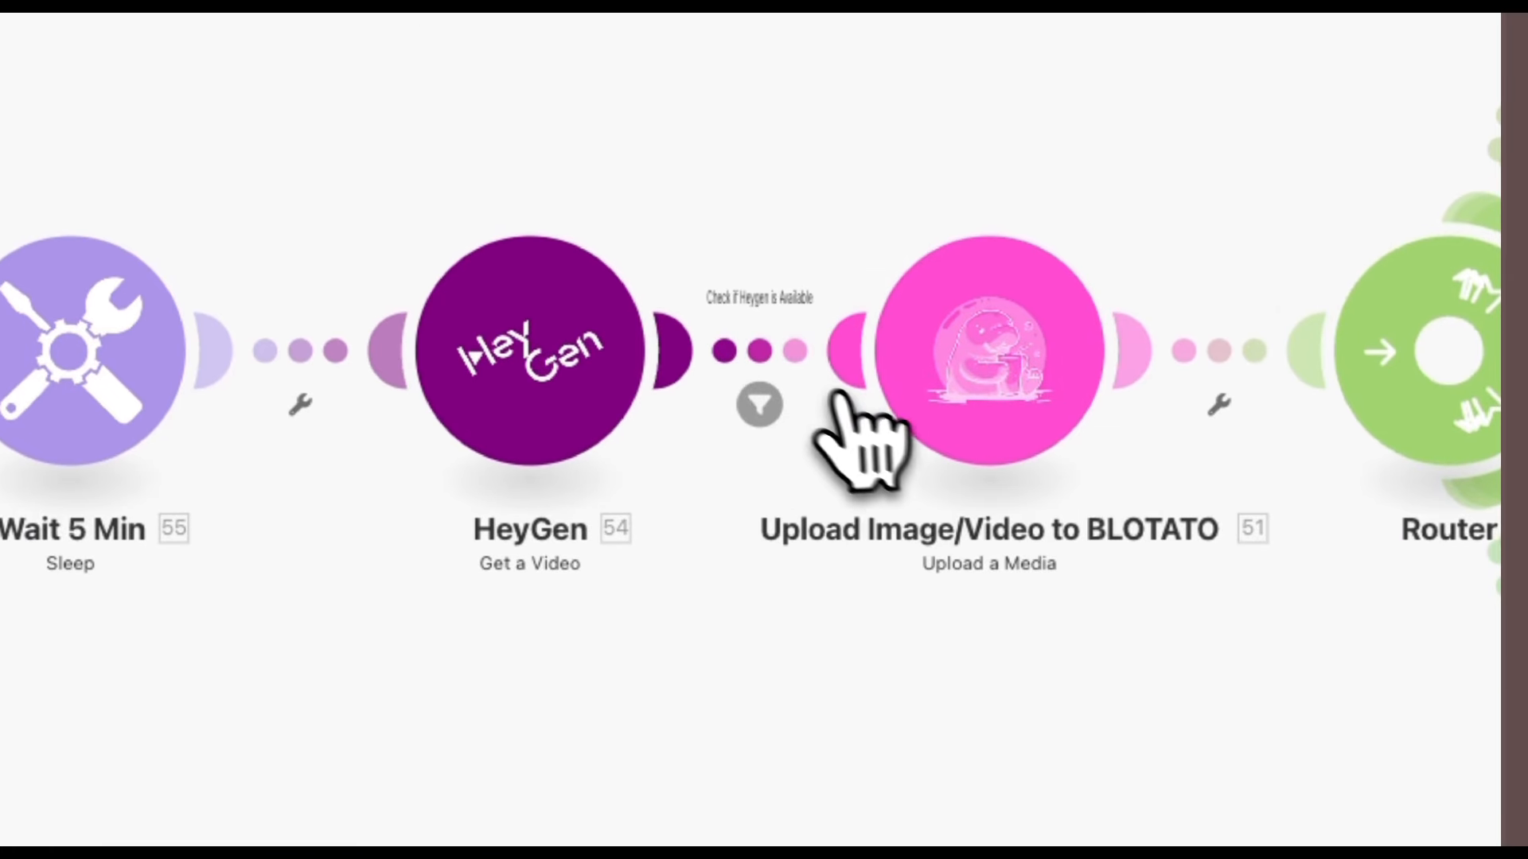
Inspect the Check if Heygen is Available filter condition and the Upload Image/Video to BLOTATO module's connection and mapped URL.
left_click(760, 359)
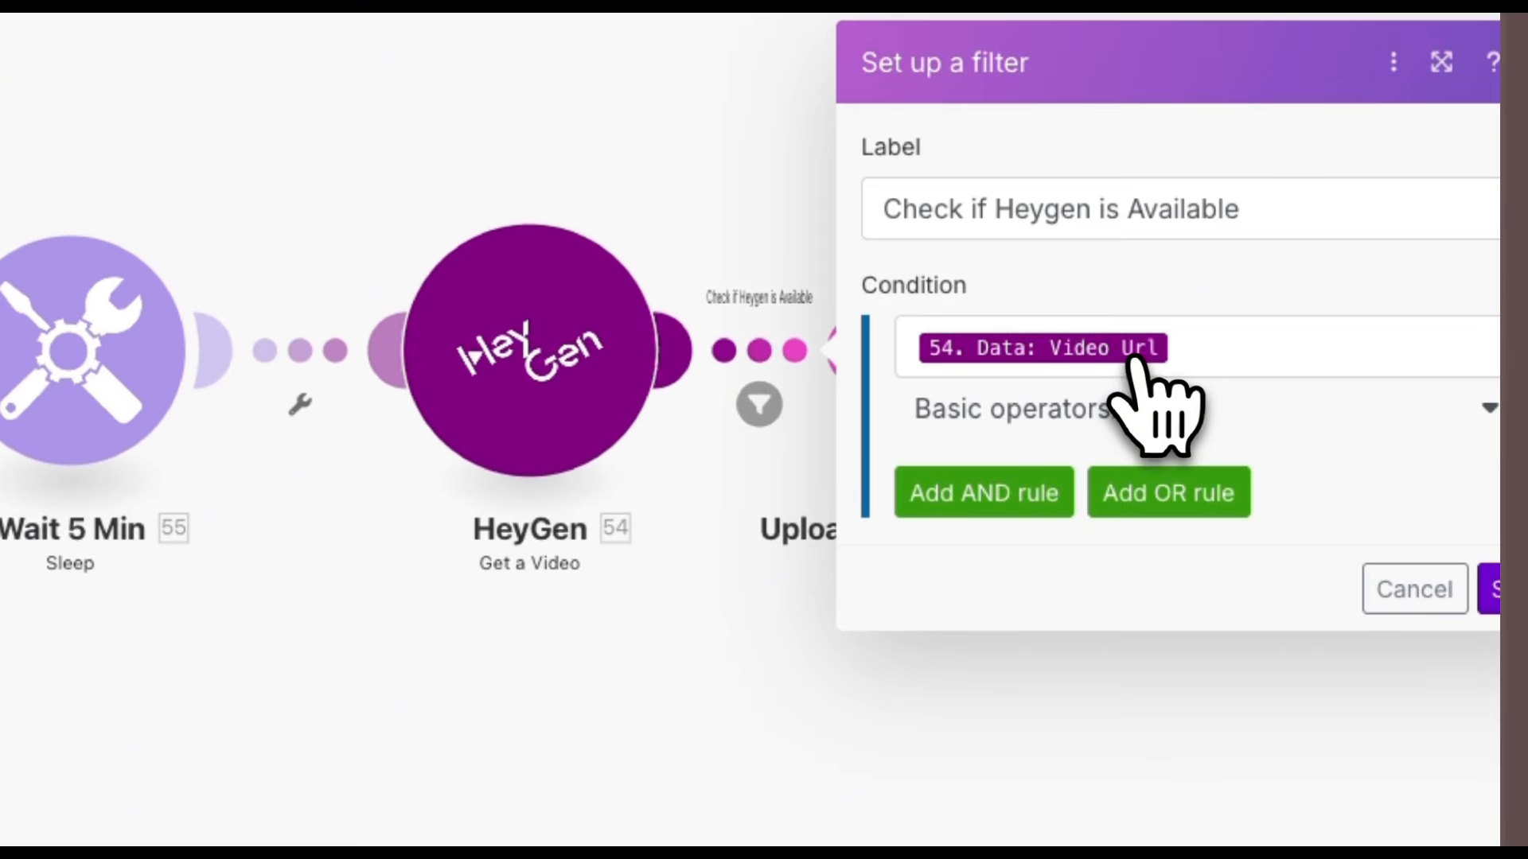
left_click(1400, 595)
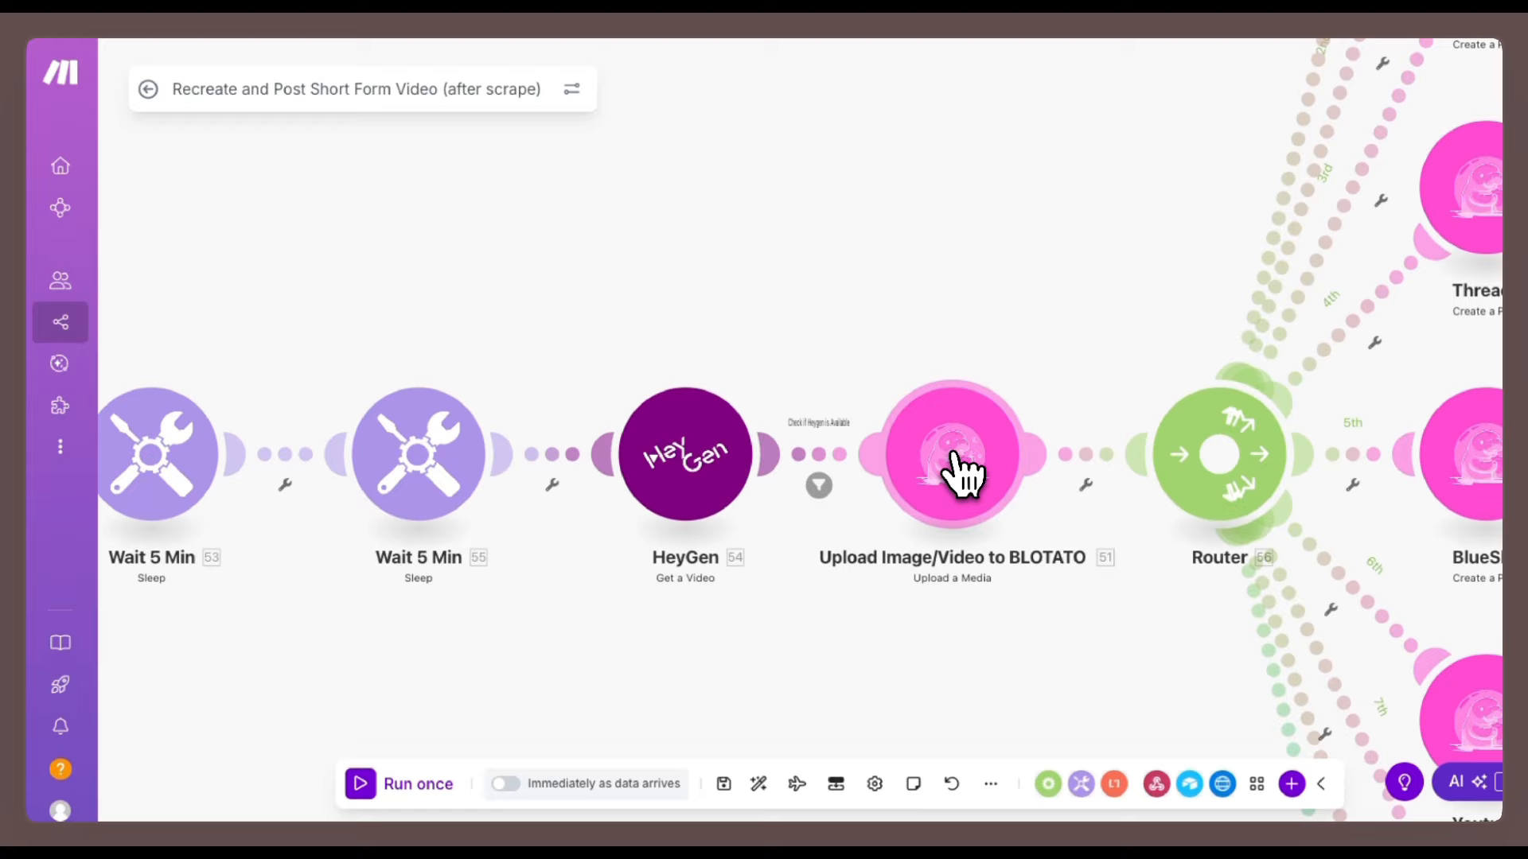
left_click(957, 469)
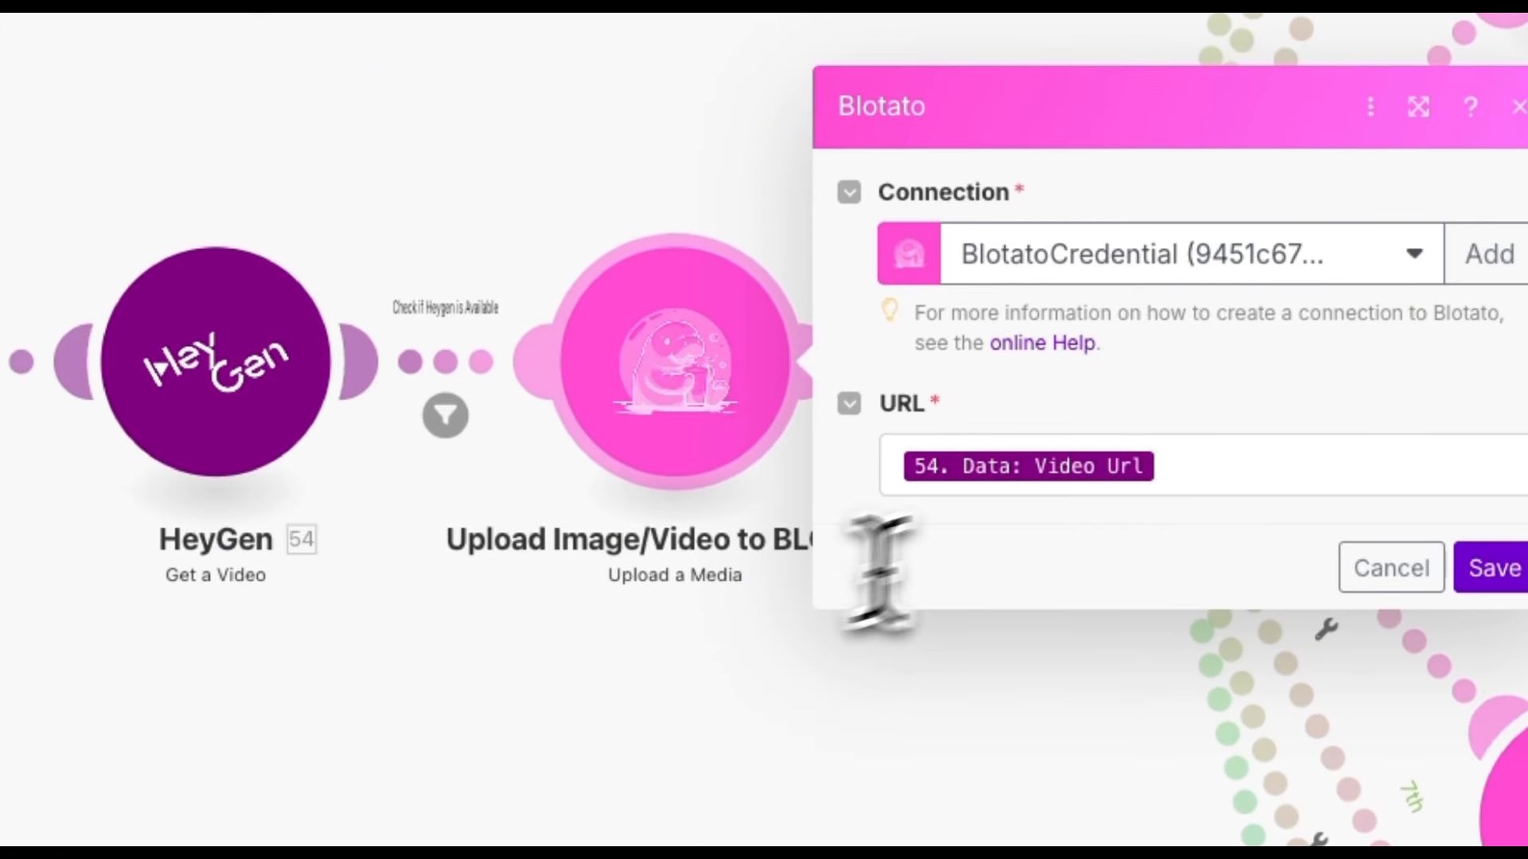
left_click(1207, 477)
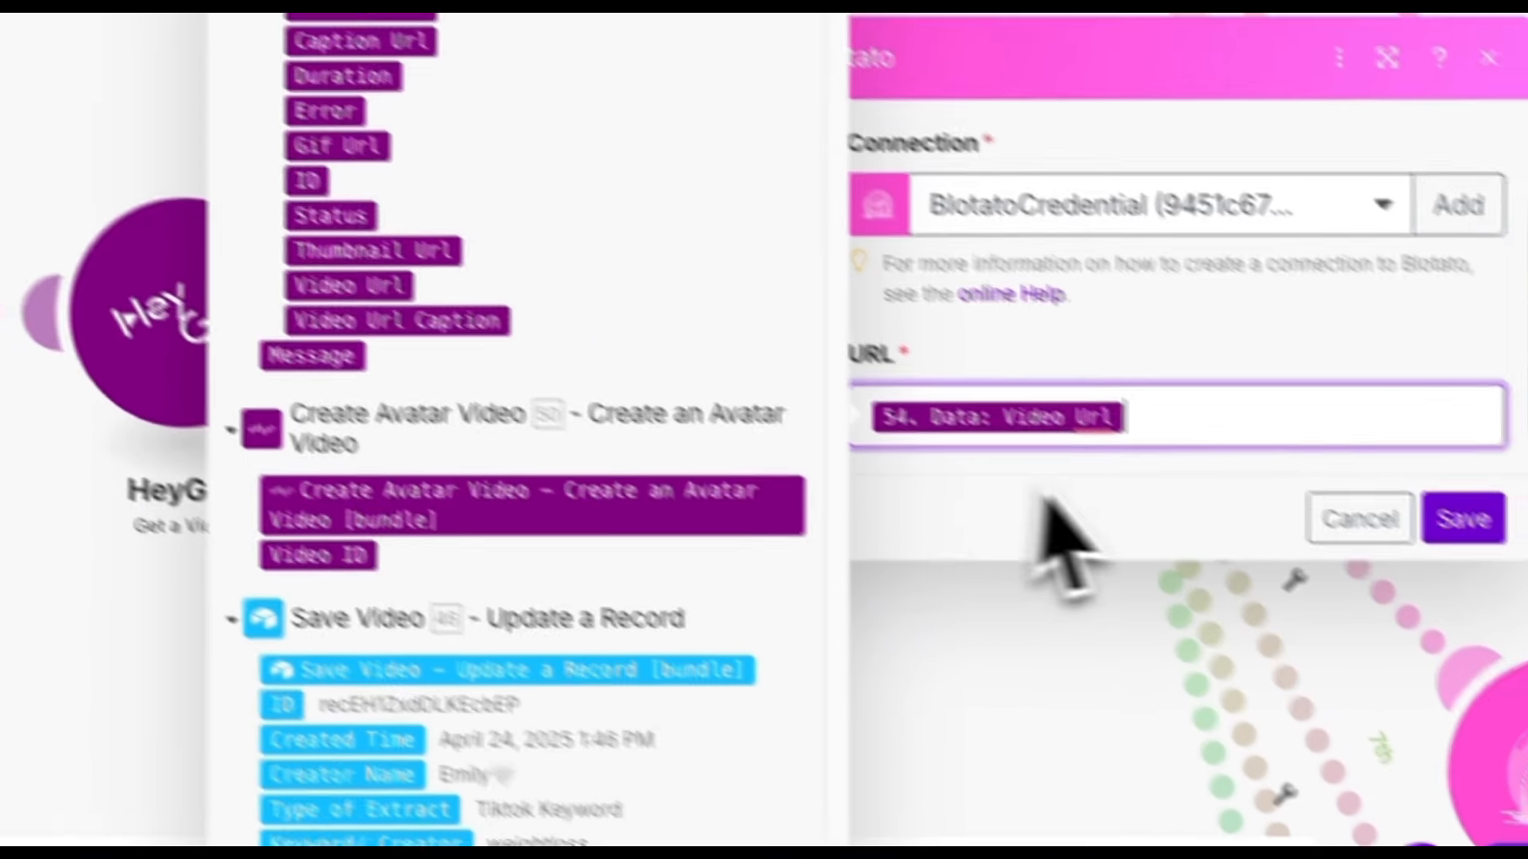
left_click(1459, 518)
Open the BlueSky post module and review its platform, Bluesky account, substring caption text and mapped Media URL.
scroll(255, 510, "down", 10)
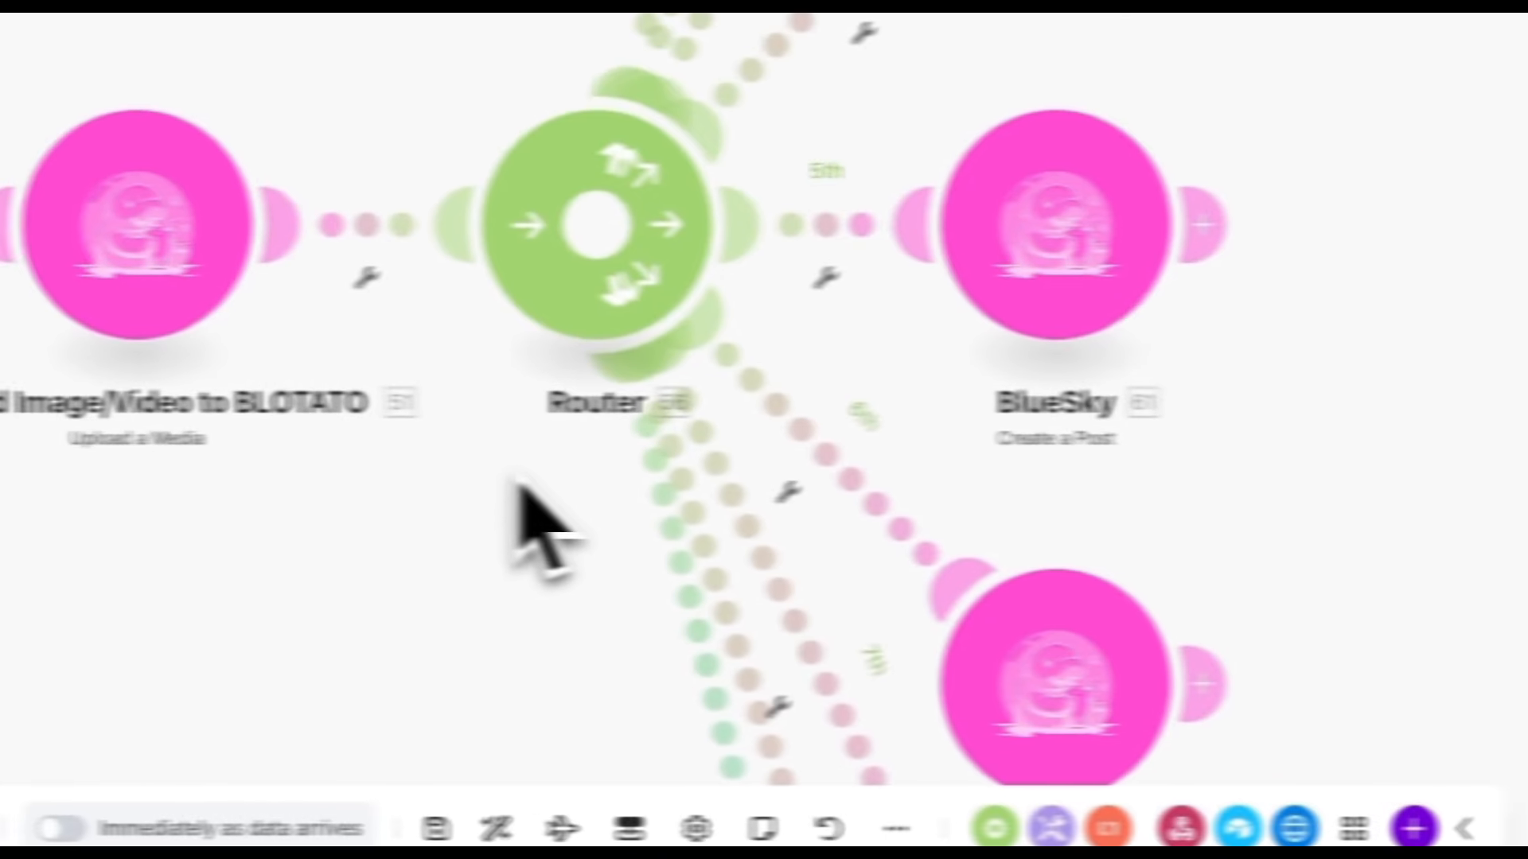
scroll(732, 506, "up", 4)
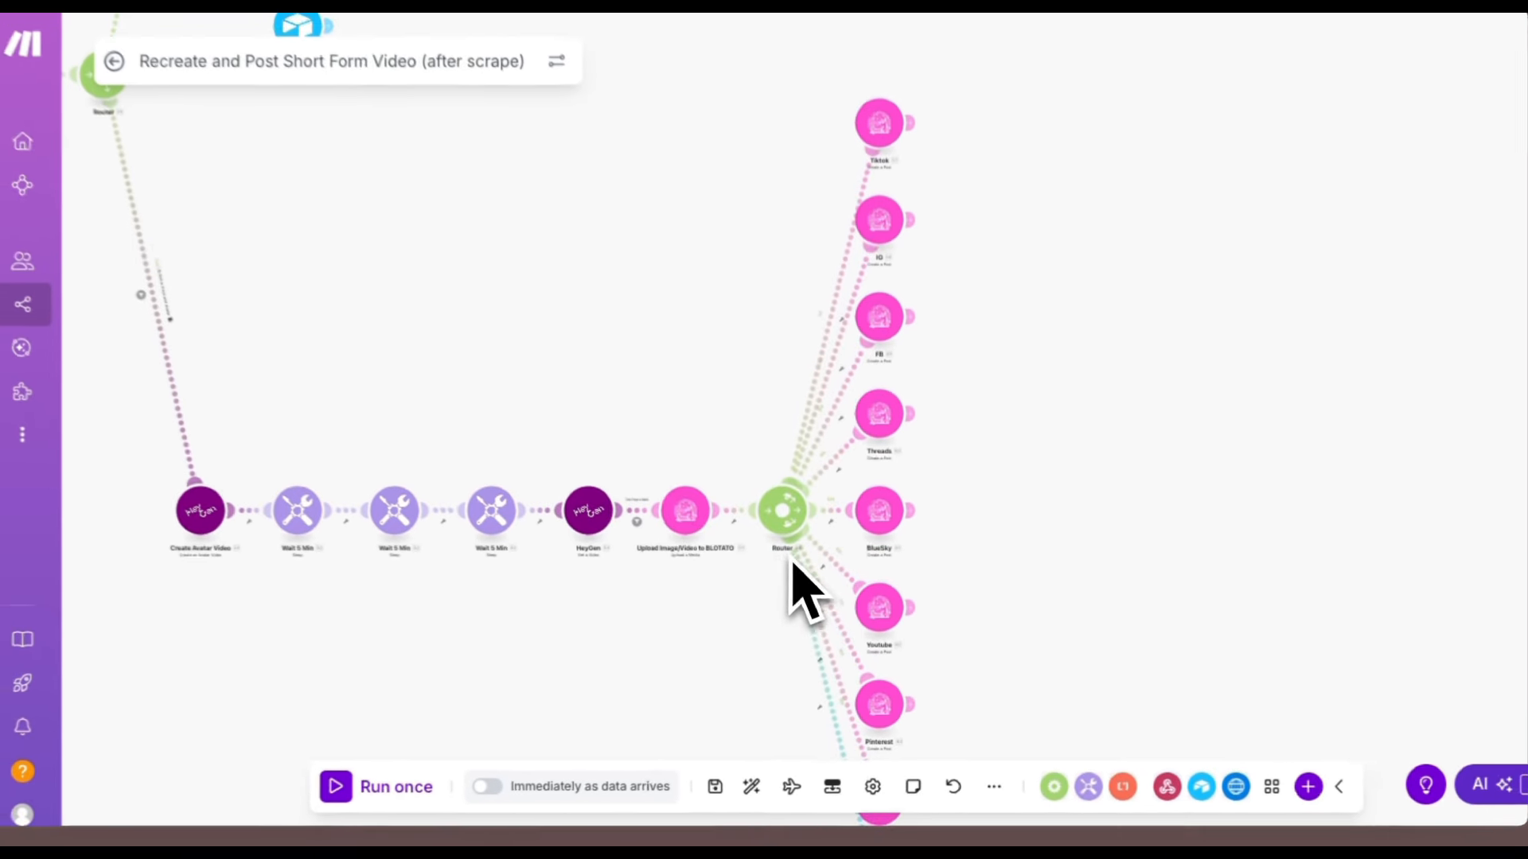
left_click_drag(1161, 475, 1203, 336)
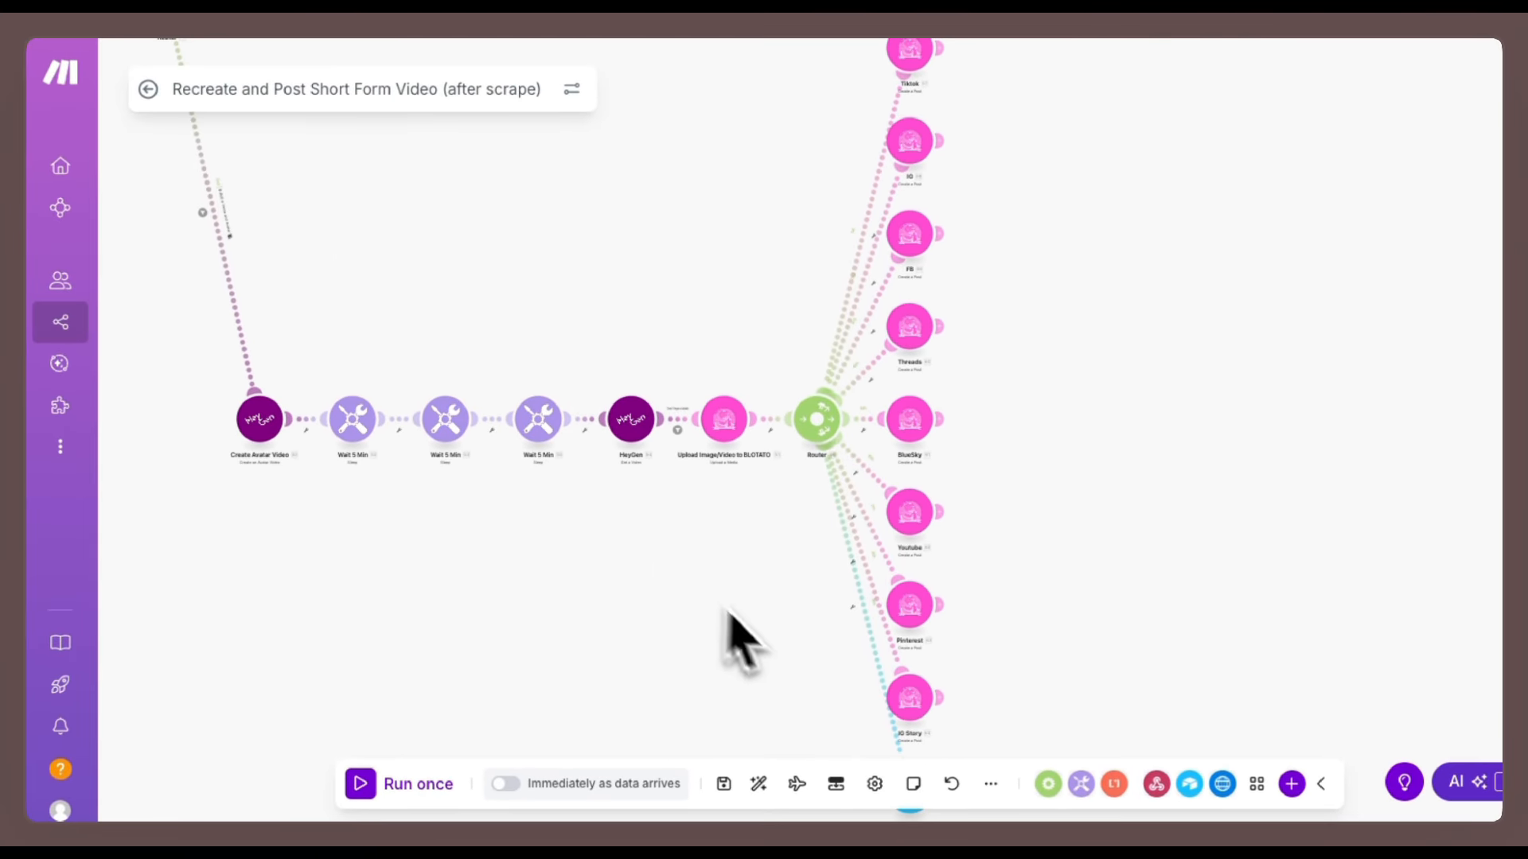
scroll(1027, 390, "up", 3)
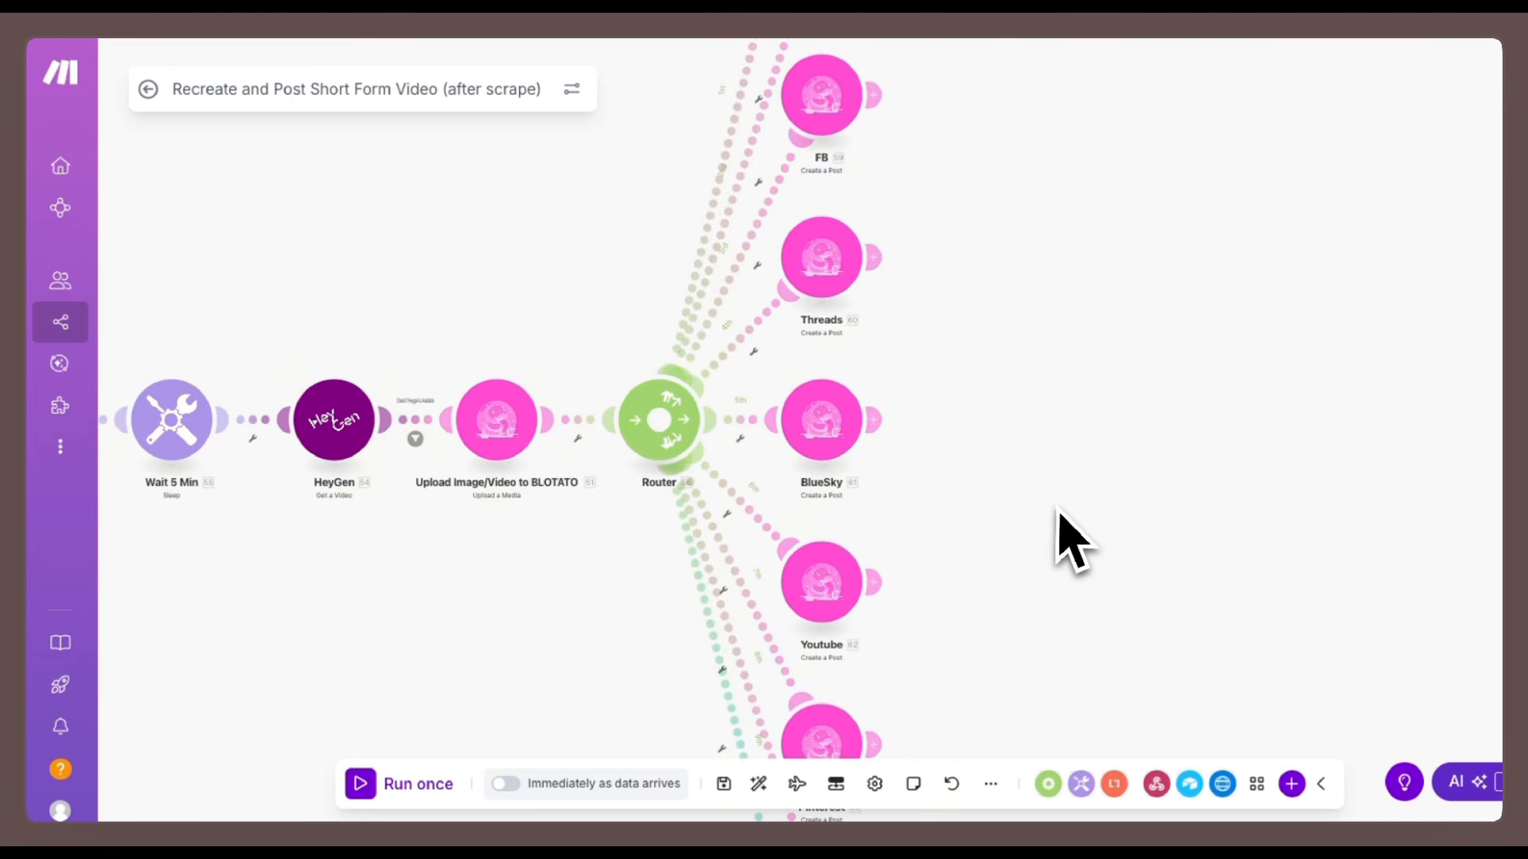
left_click(844, 446)
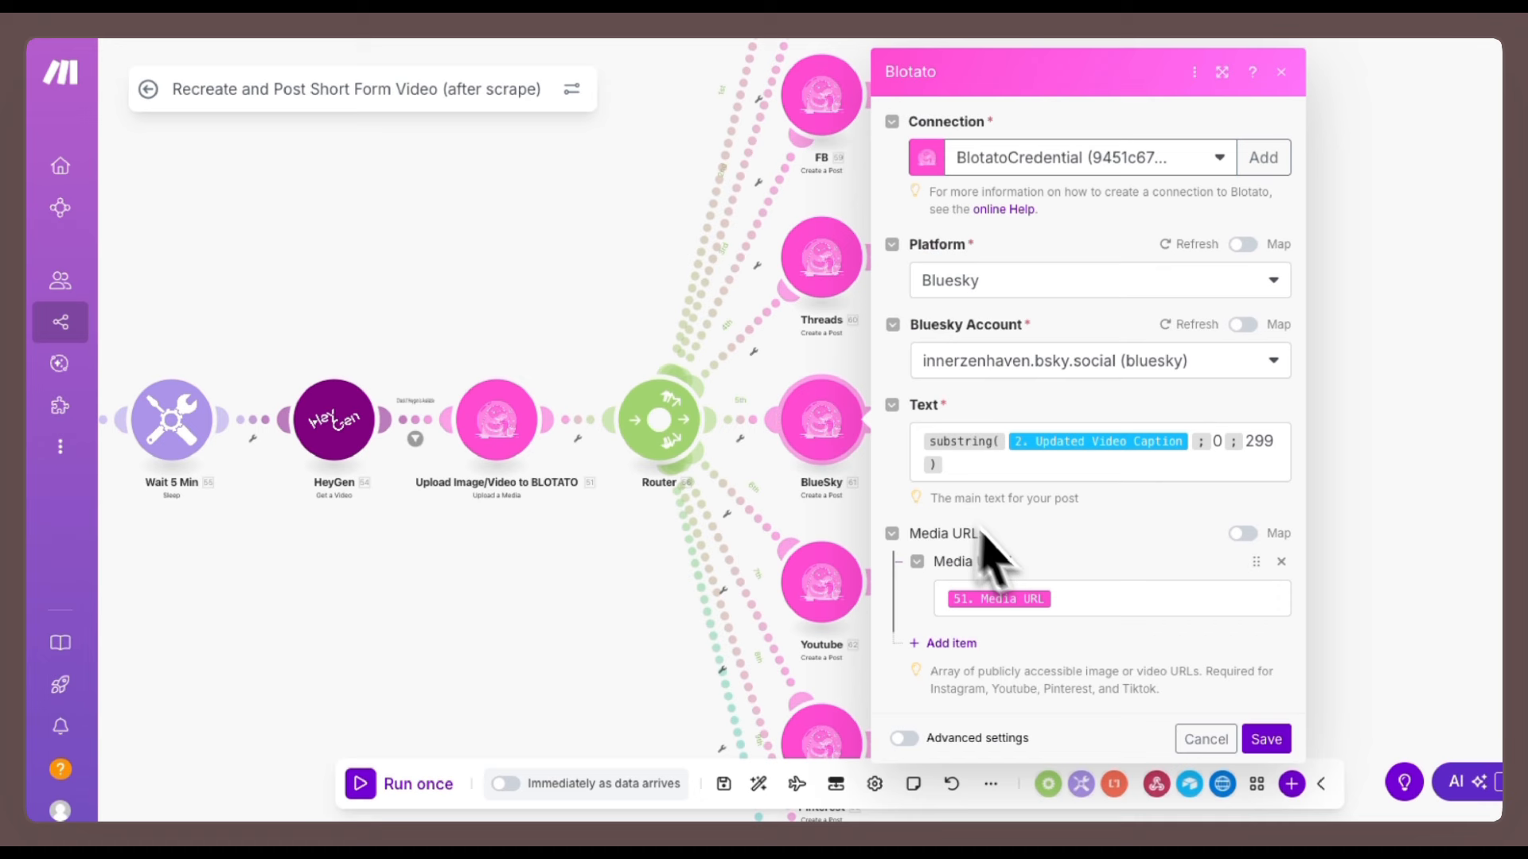
left_click(1074, 598)
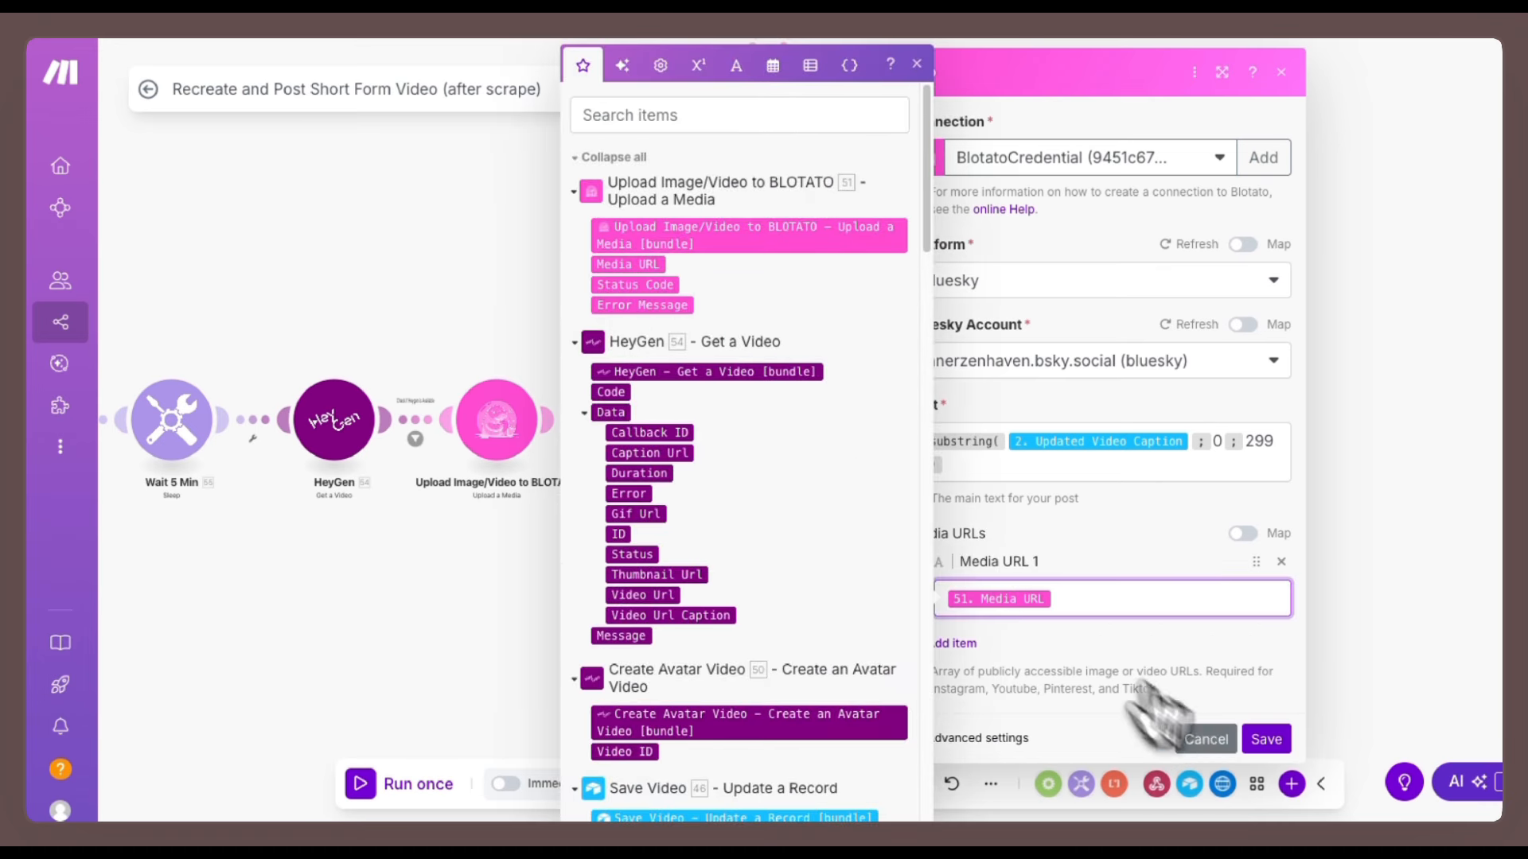
left_click(1203, 736)
Open the Posted Status Updated Airtable module and review its table, Record ID, Short Video Status and mapped file URL.
scroll(1071, 553, "down", 5)
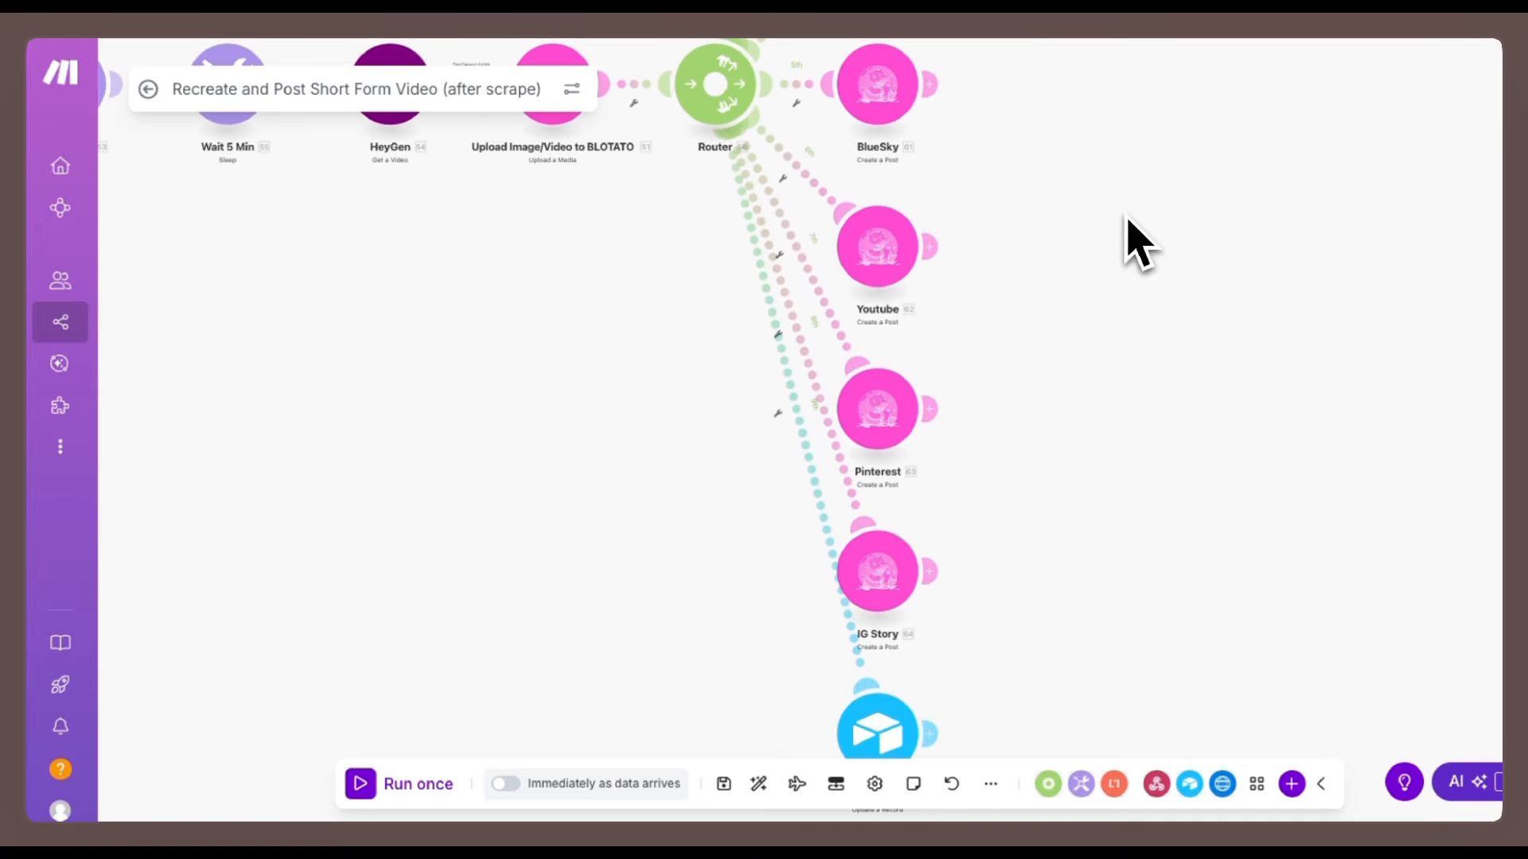
left_click_drag(1144, 611, 1172, 458)
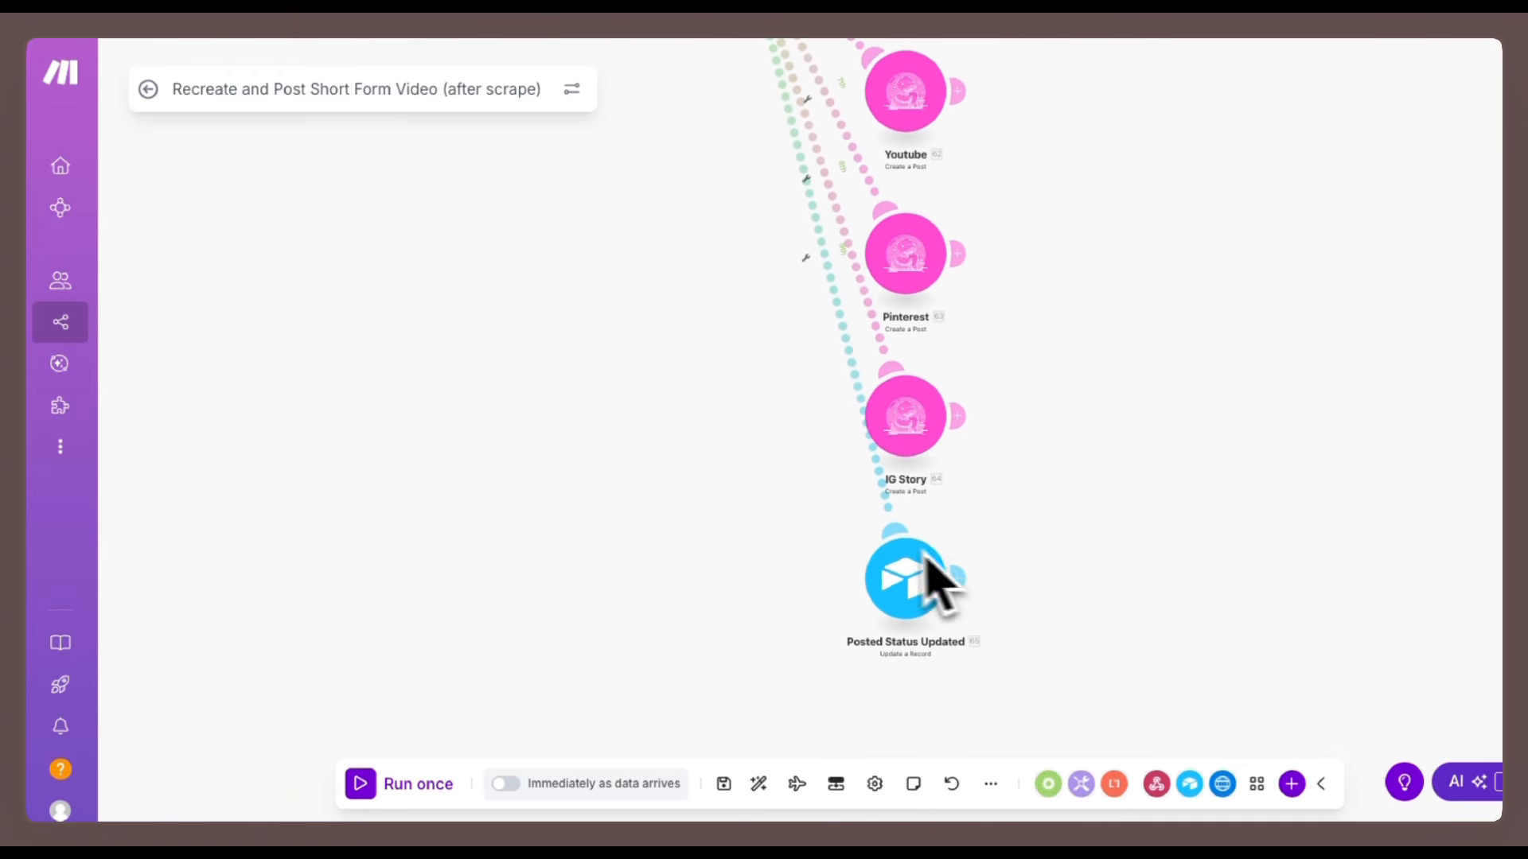
left_click(916, 598)
scroll(1112, 544, "down", 3)
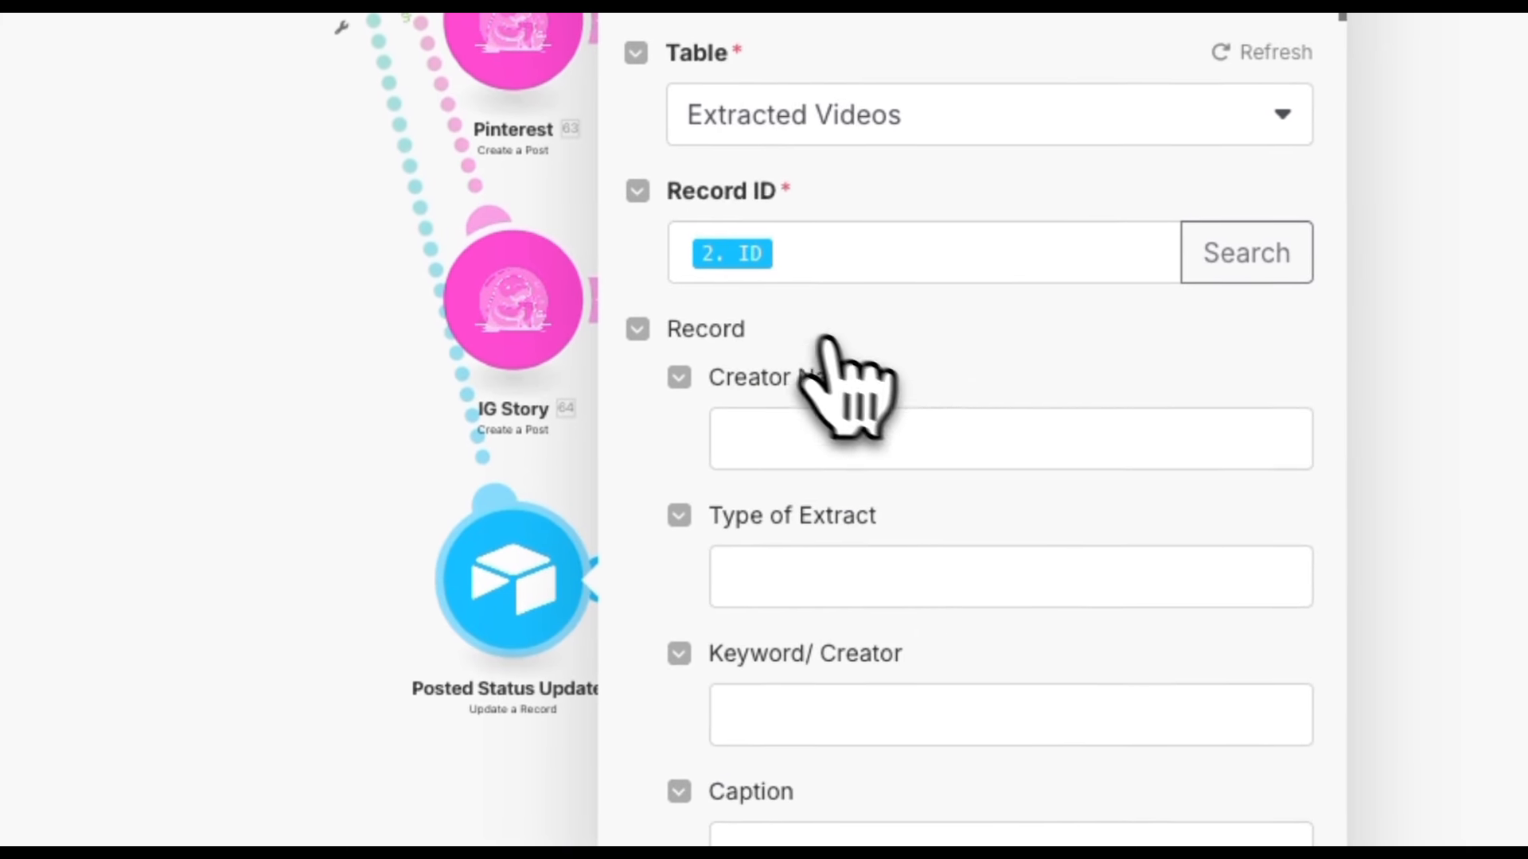
scroll(1075, 429, "down", 10)
scroll(987, 471, "down", 15)
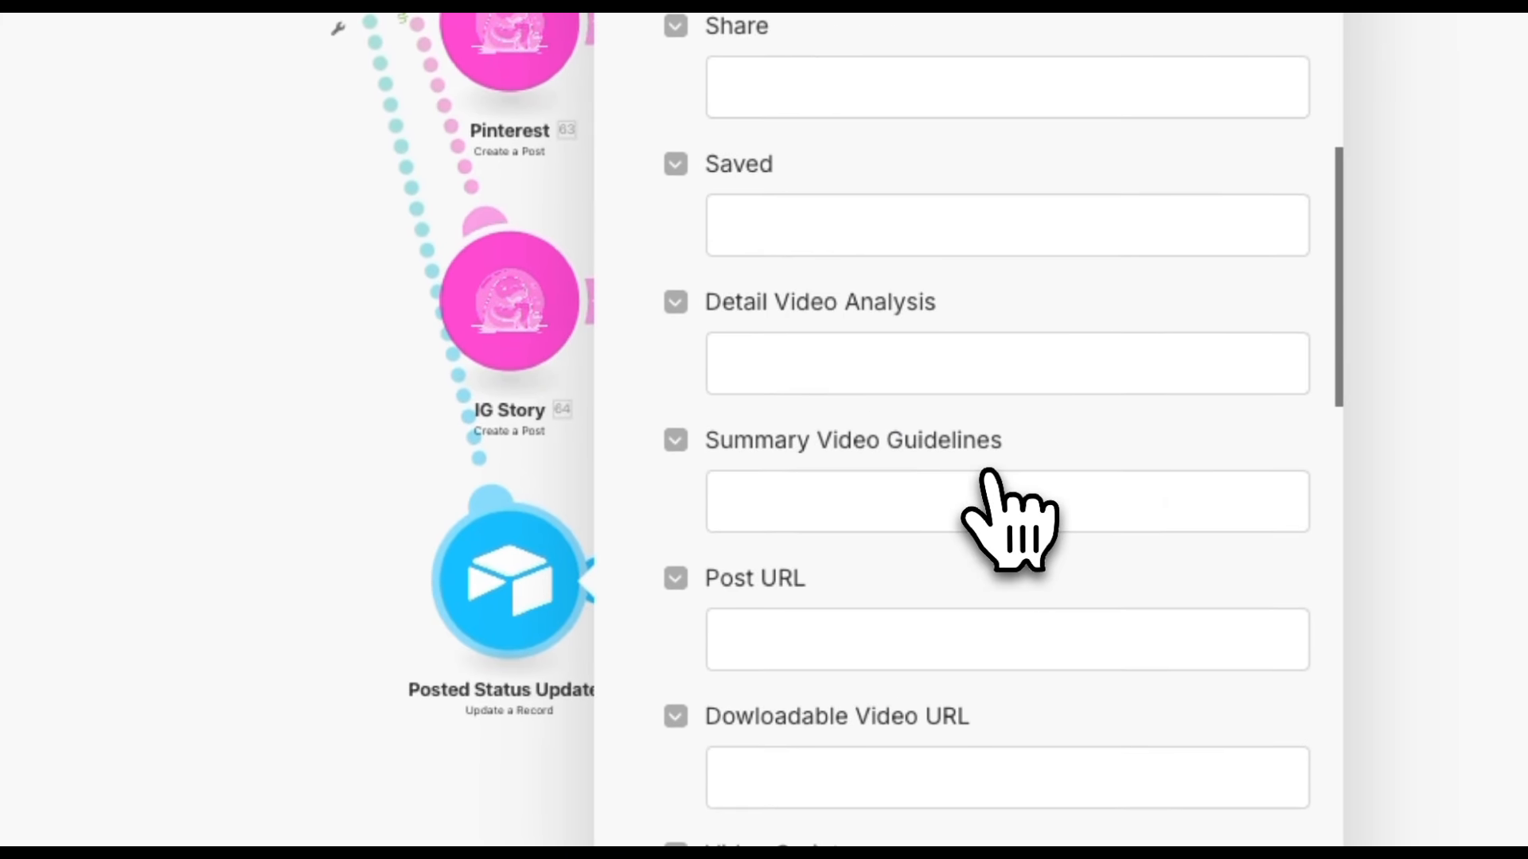
scroll(987, 473, "down", 5)
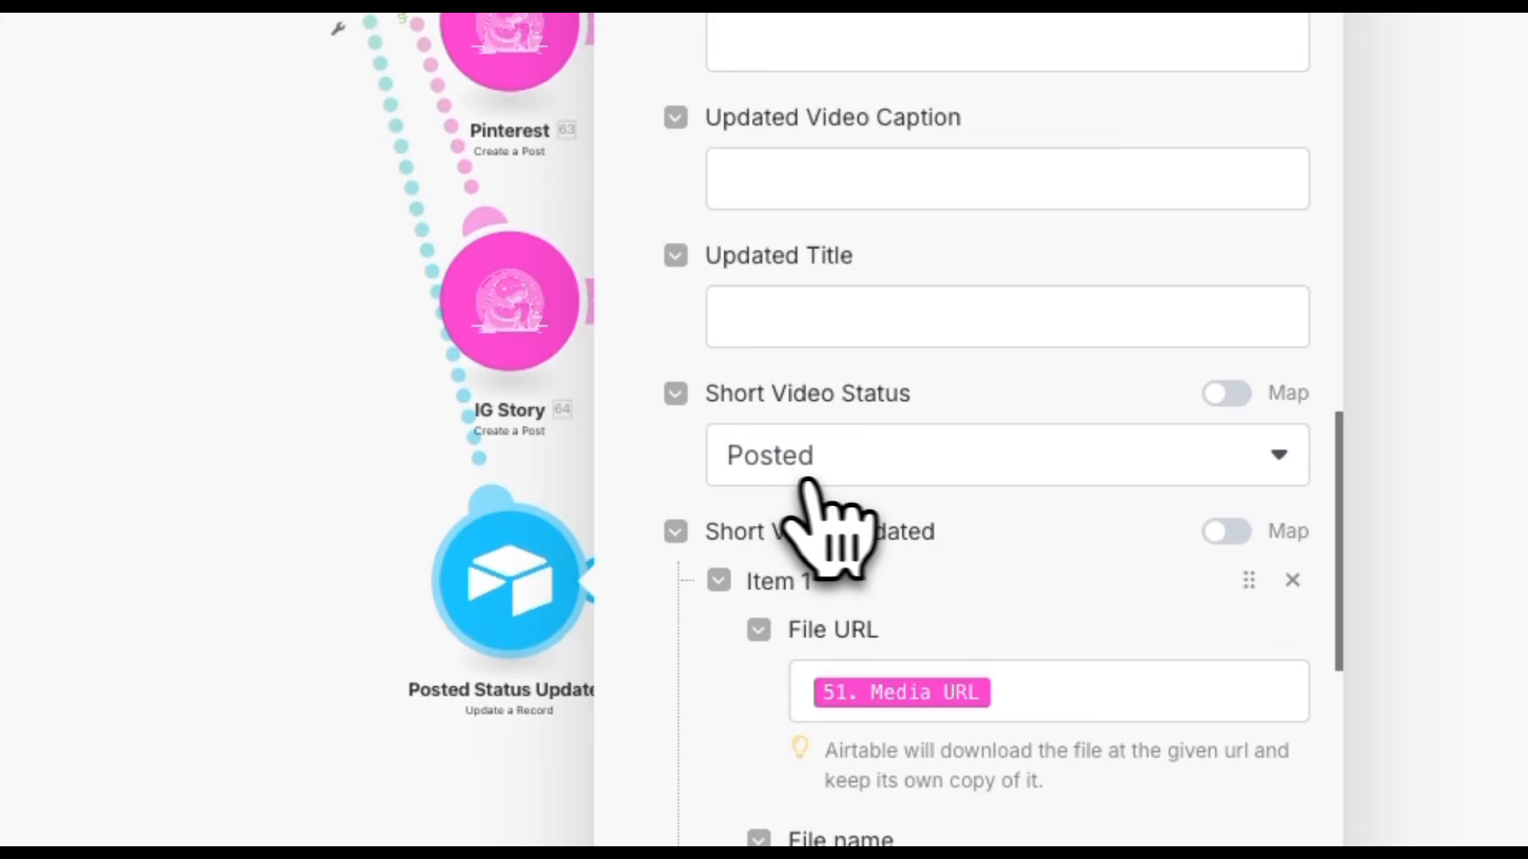
left_click(1143, 791)
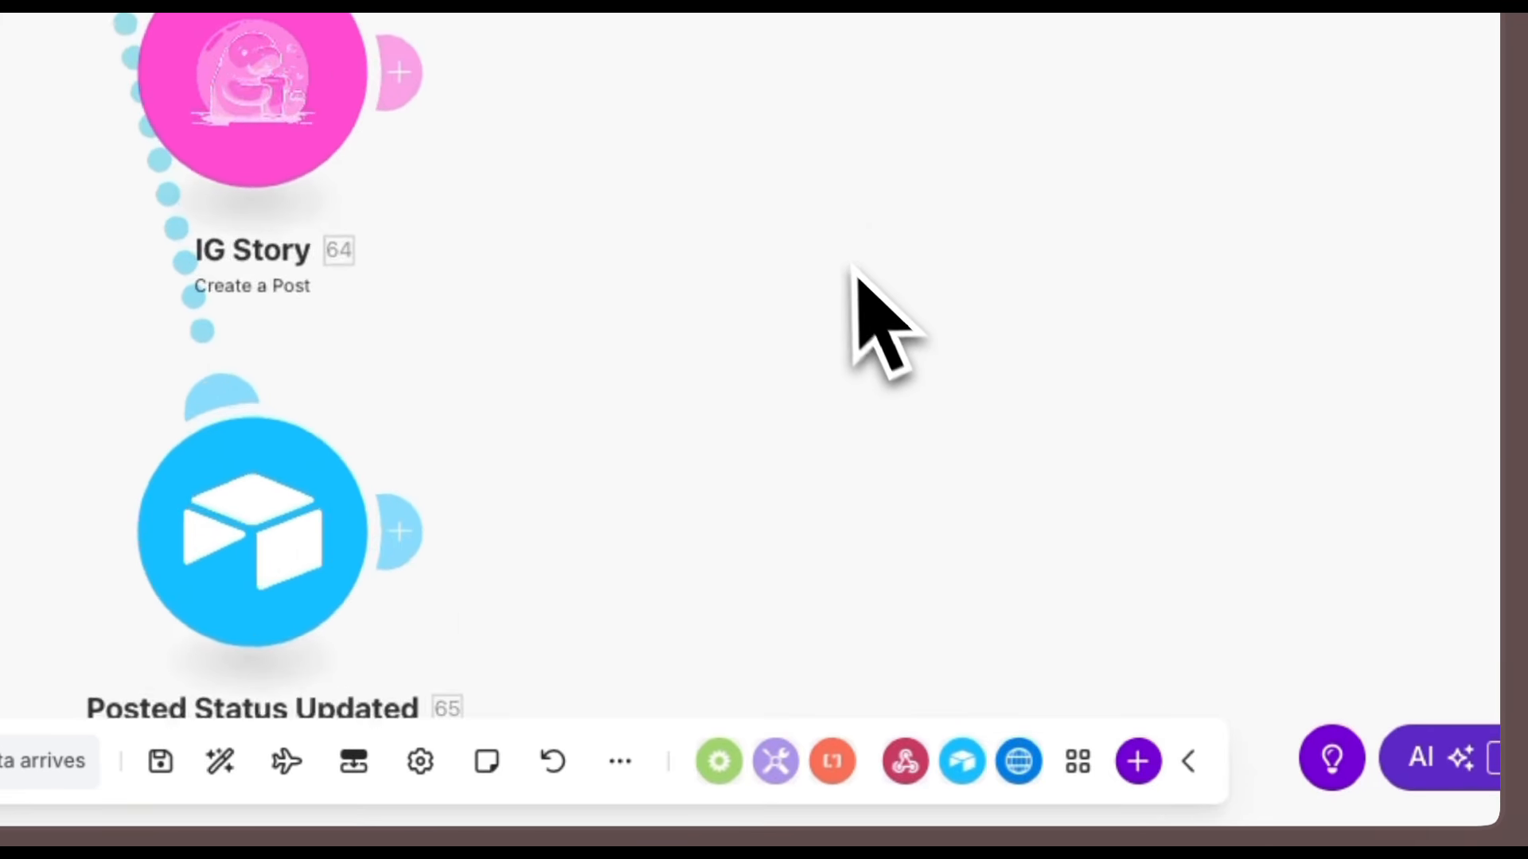
Reopen the BlueSky post module and save it.
left_click(879, 319)
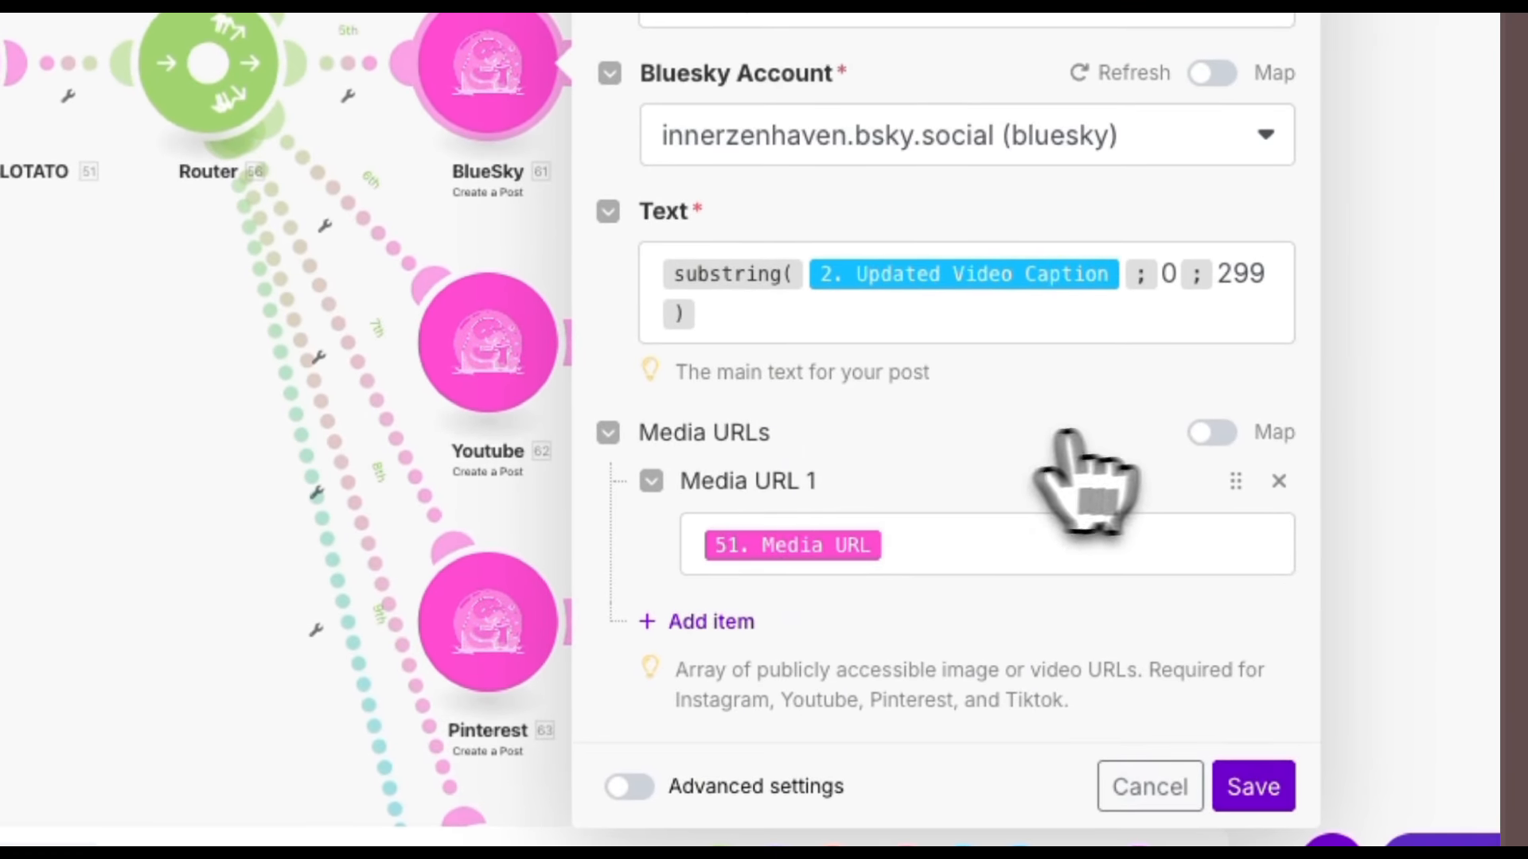
left_click(1253, 787)
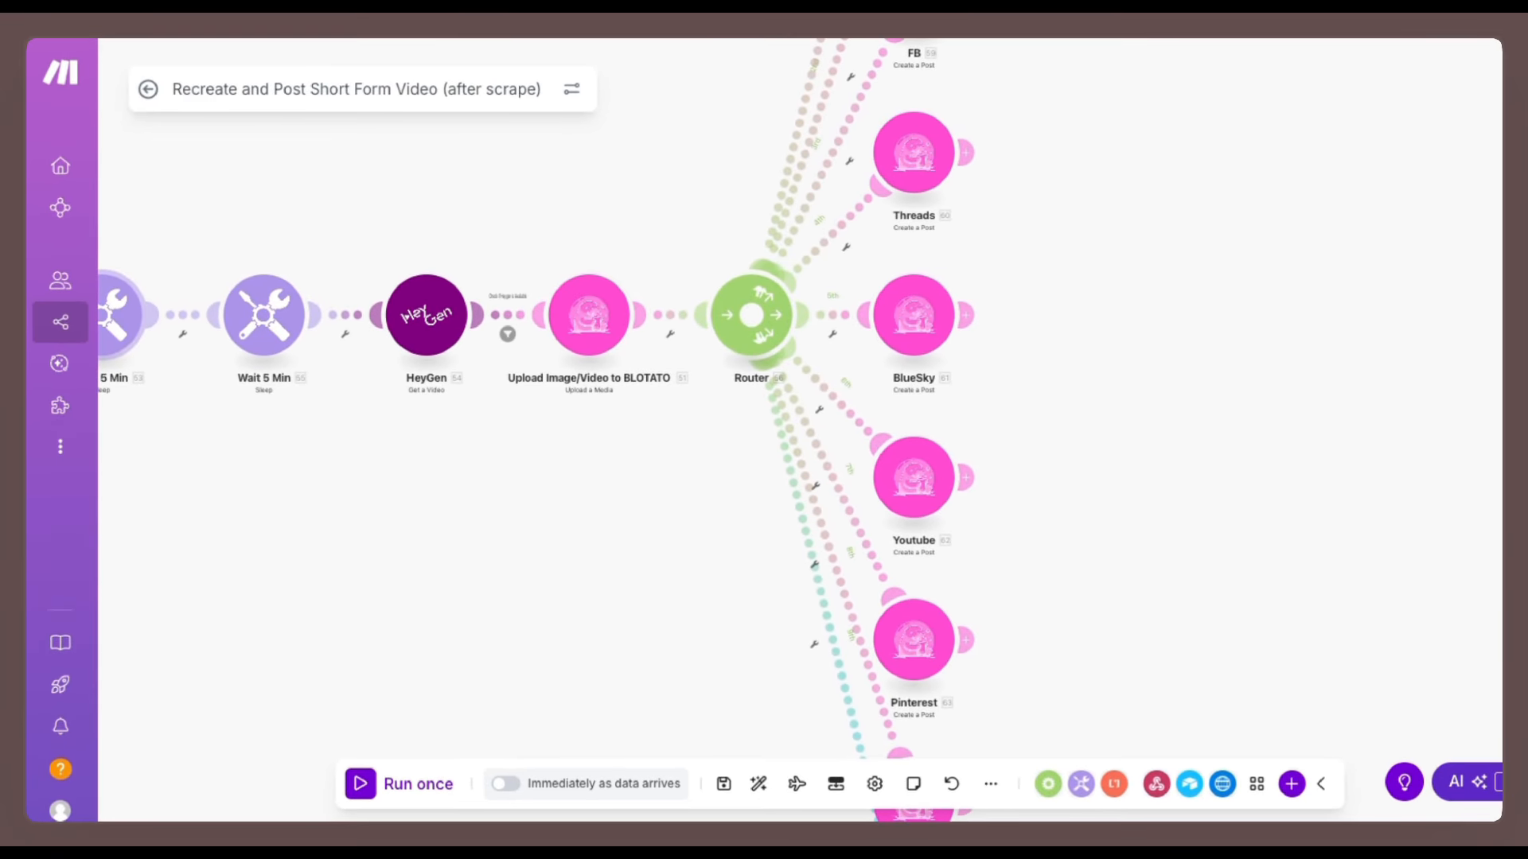
scroll(1449, 686, "down", 5)
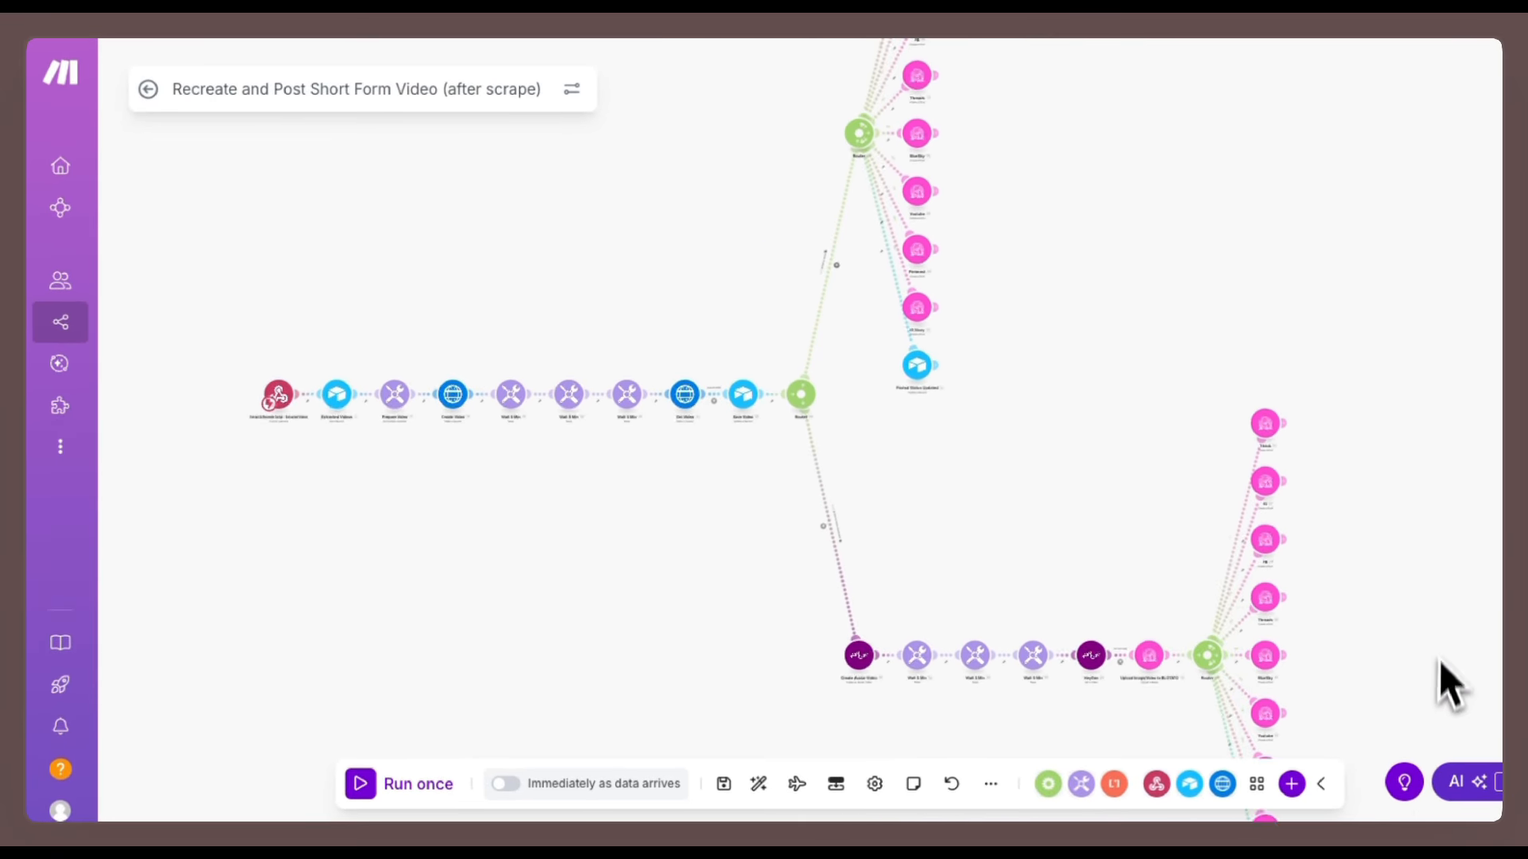
left_click_drag(1449, 686, 1371, 631)
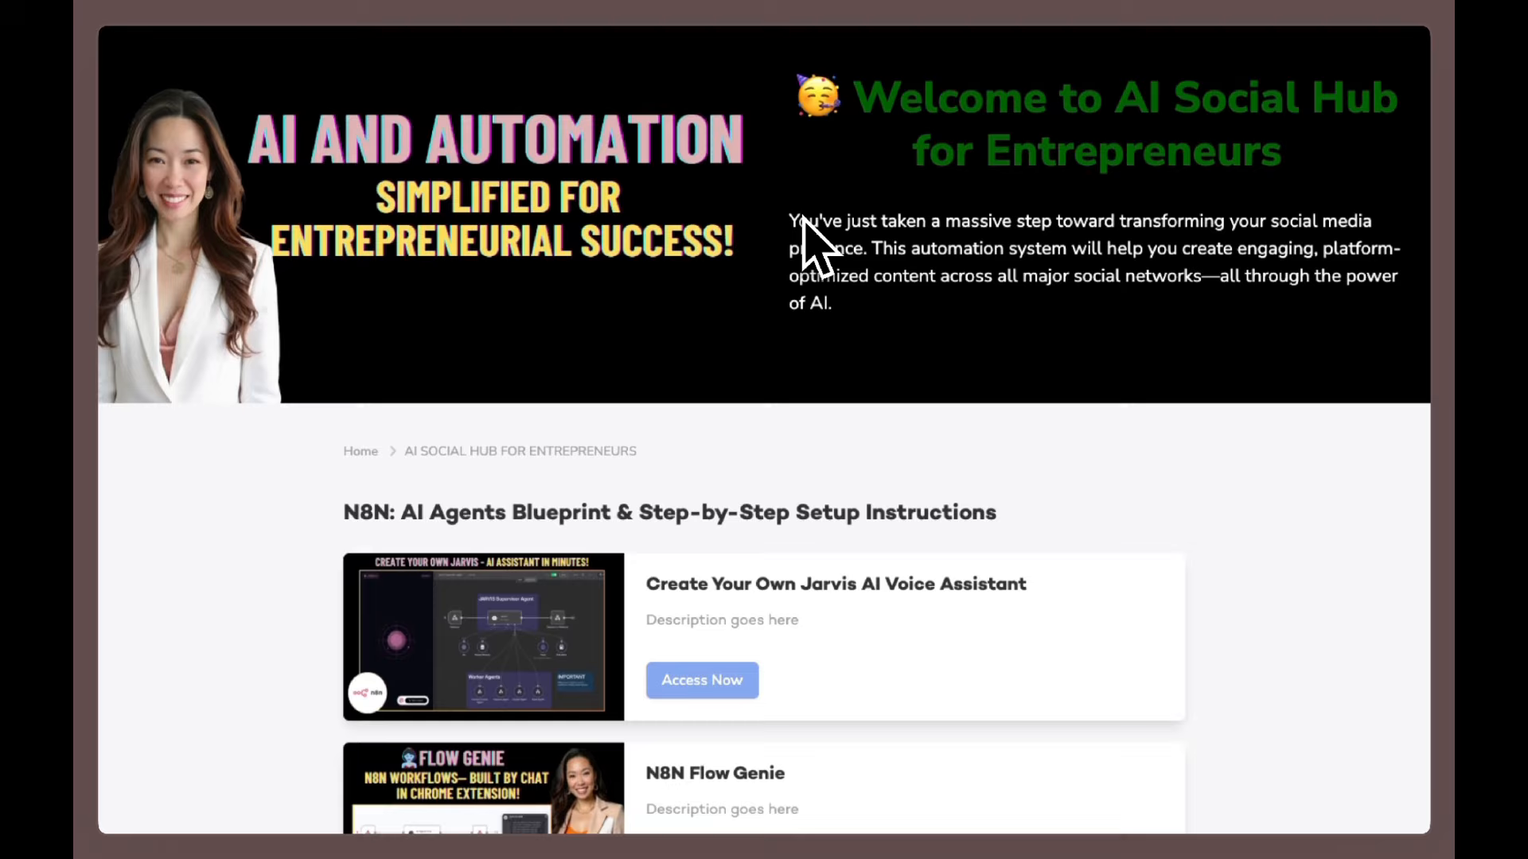
scroll(803, 220, "down", 5)
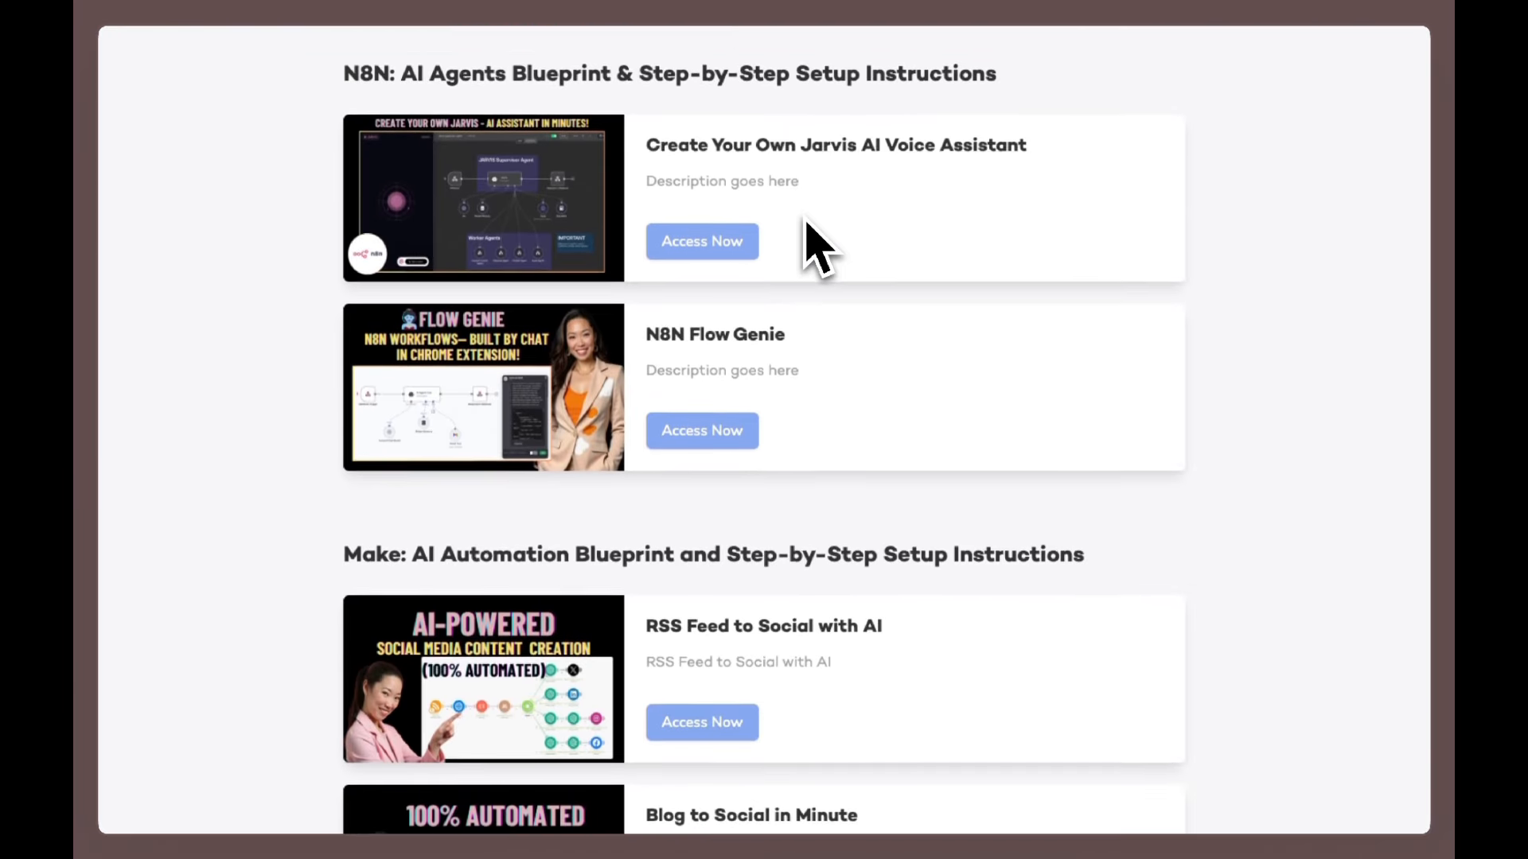